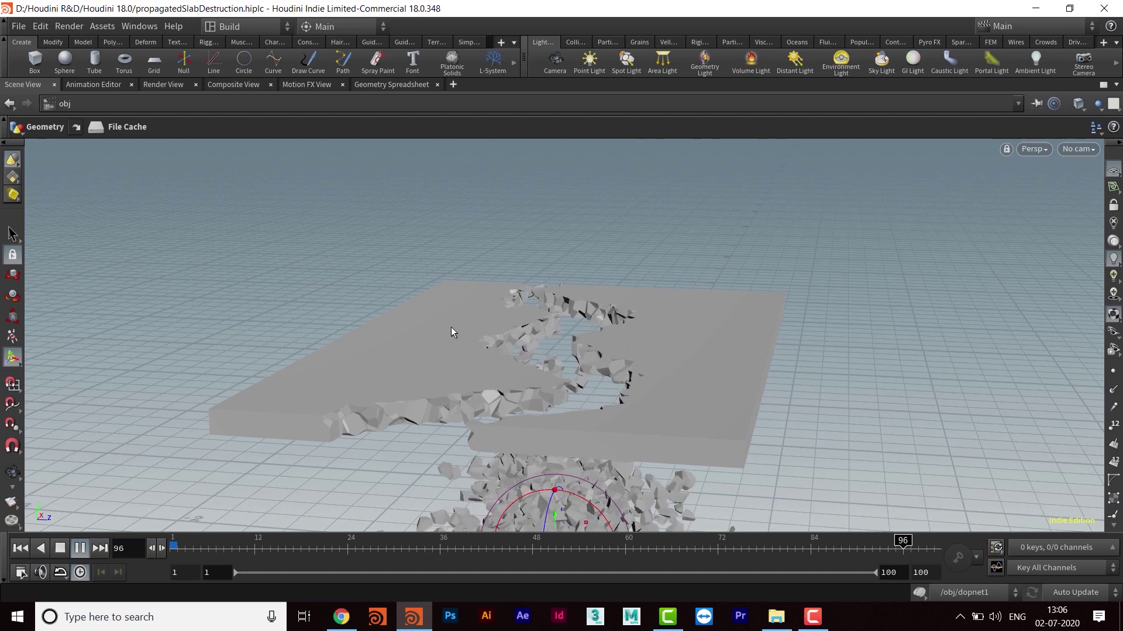
Step: Stop the playback and scrub through the cached slab destruction to examine how the break propagates
{"action": "left_click", "coordinate": [80, 548]}
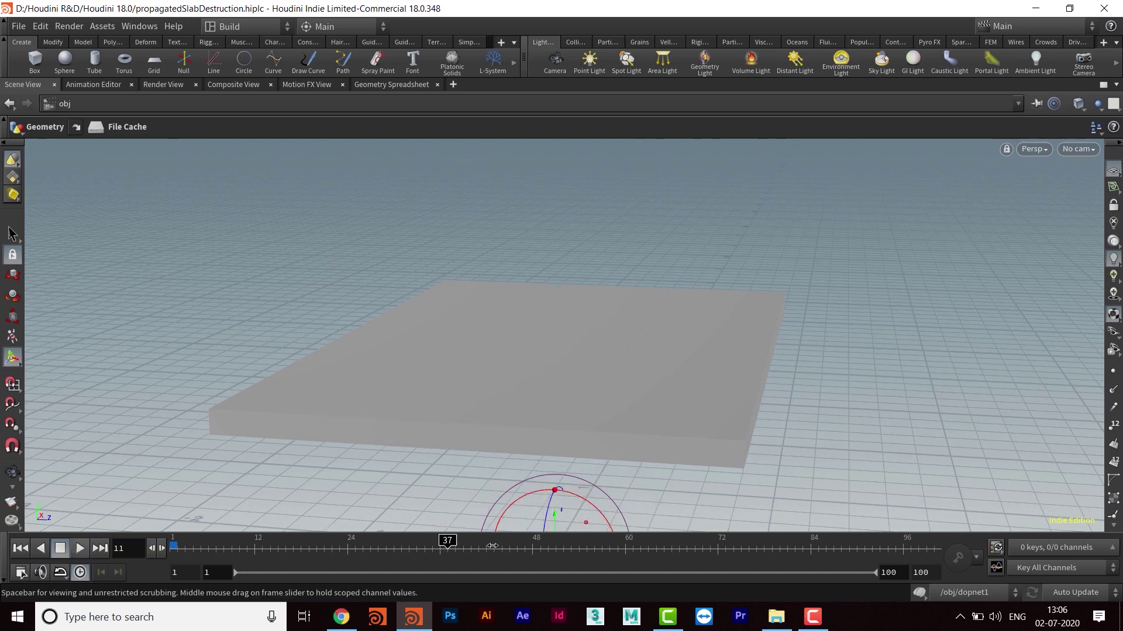
{"action": "left_click_drag", "start_coordinate": [862, 544], "coordinate": [577, 545]}
{"action": "left_click_drag", "start_coordinate": [691, 417], "coordinate": [682, 436], "text": "alt"}
{"action": "middle_click_drag", "start_coordinate": [682, 436], "coordinate": [577, 488], "text": "alt"}
{"action": "left_click_drag", "start_coordinate": [186, 549], "coordinate": [865, 539]}
{"action": "left_click_drag", "start_coordinate": [496, 261], "coordinate": [555, 352], "text": "alt"}
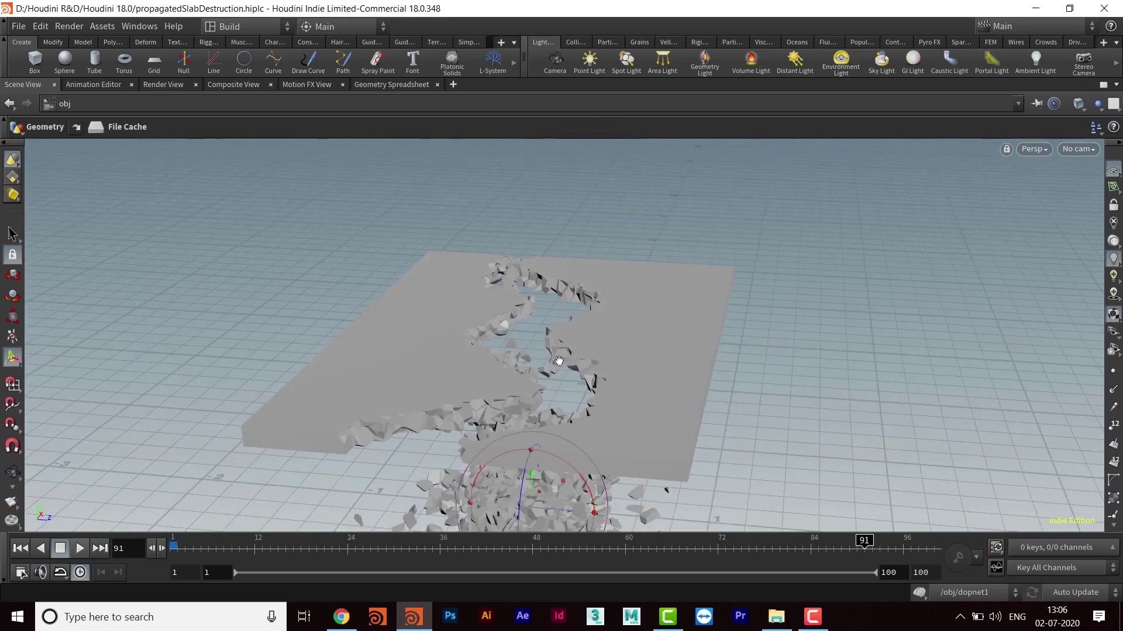
Step: Restore the split pane layout and add a Geometry object in an empty area of the object network
{"action": "key", "text": "ctrl+b"}
{"action": "key", "text": "Tab"}
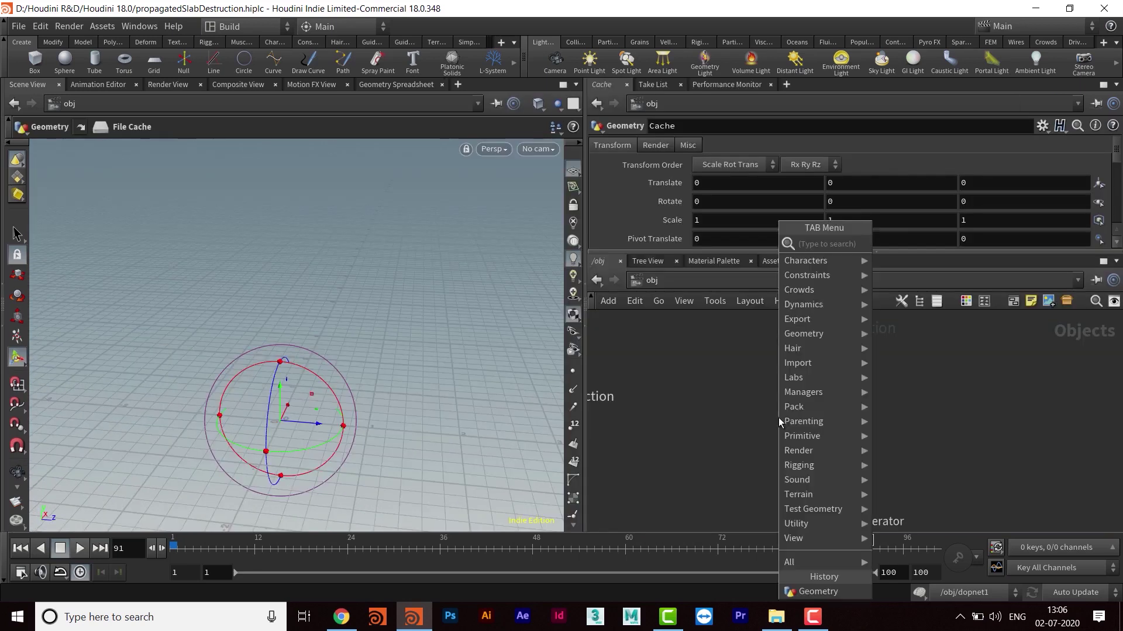
{"action": "type", "text": "geo"}
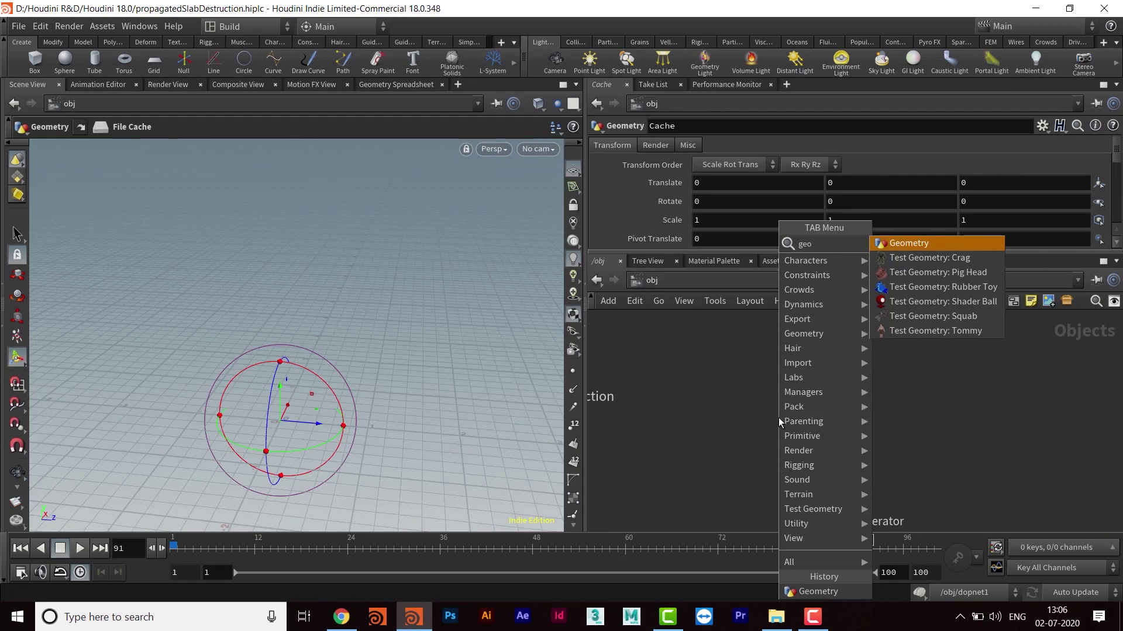
{"action": "key", "text": "Return"}
{"action": "left_click", "coordinate": [778, 418]}
{"action": "left_click_drag", "start_coordinate": [779, 421], "coordinate": [806, 392]}
Step: Rename the new Geometry object to Slab and enter its network
{"action": "double_click", "coordinate": [857, 390]}
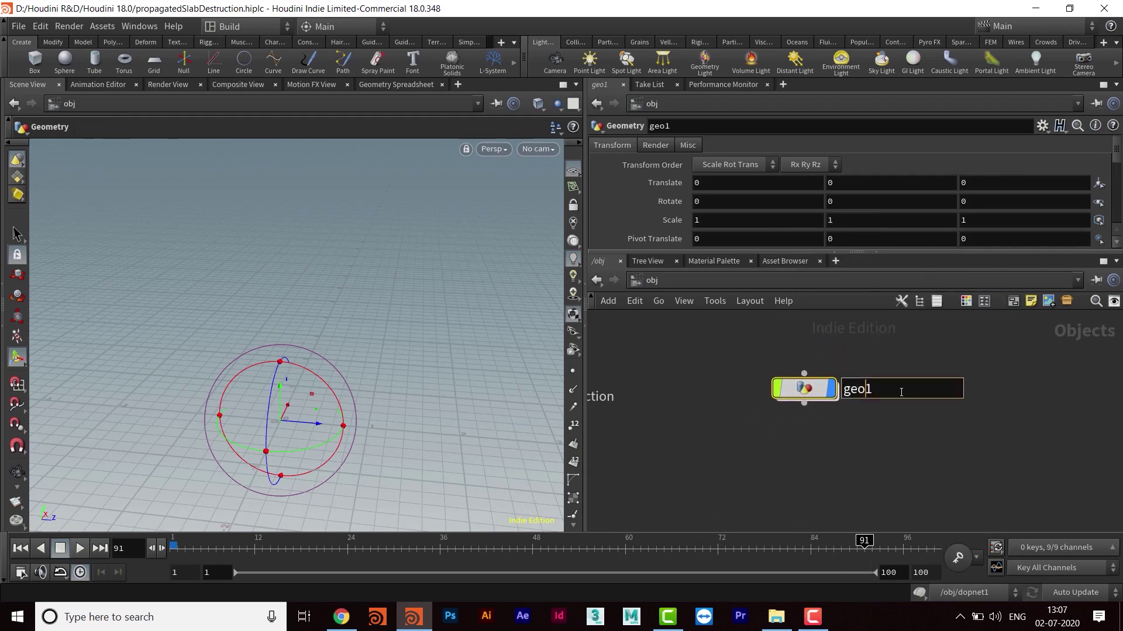
{"action": "type", "text": "slab"}
{"action": "key", "text": "Return"}
{"action": "key", "text": "Return"}
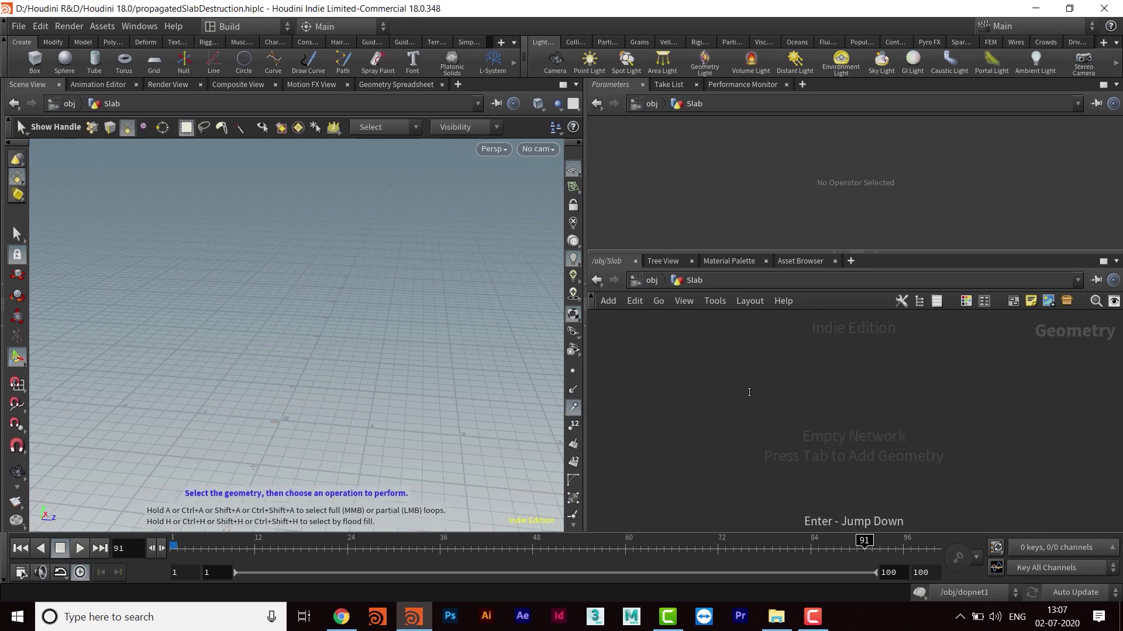
Step: Add a Box node inside the empty Slab network
{"action": "key", "text": "Tab"}
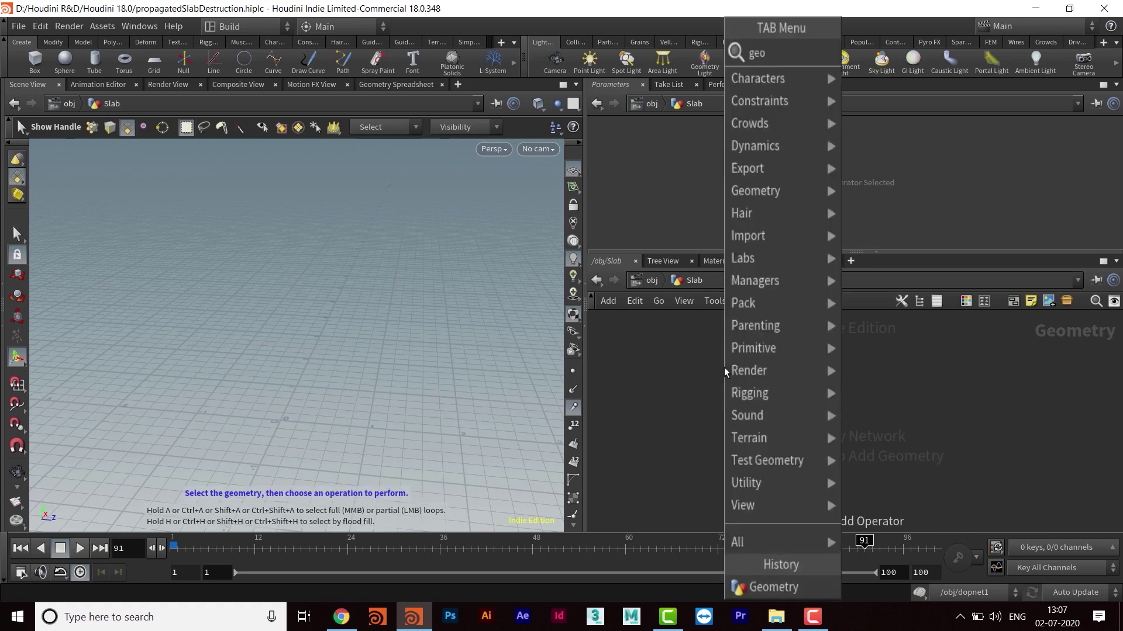
{"action": "mouse_move", "coordinate": [724, 370]}
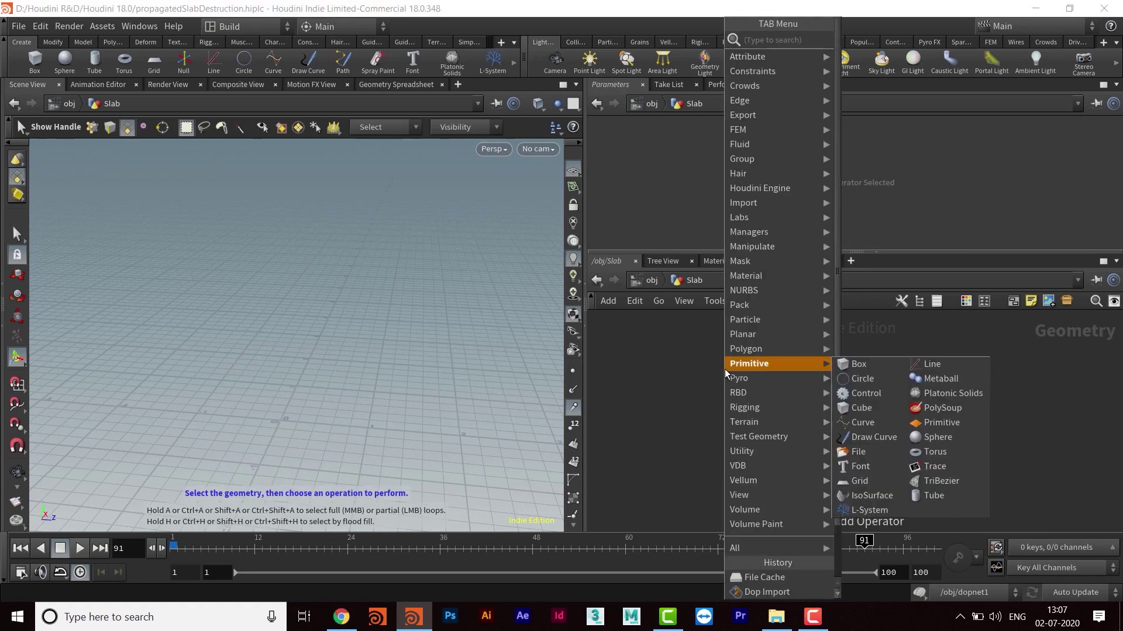
{"action": "type", "text": "box"}
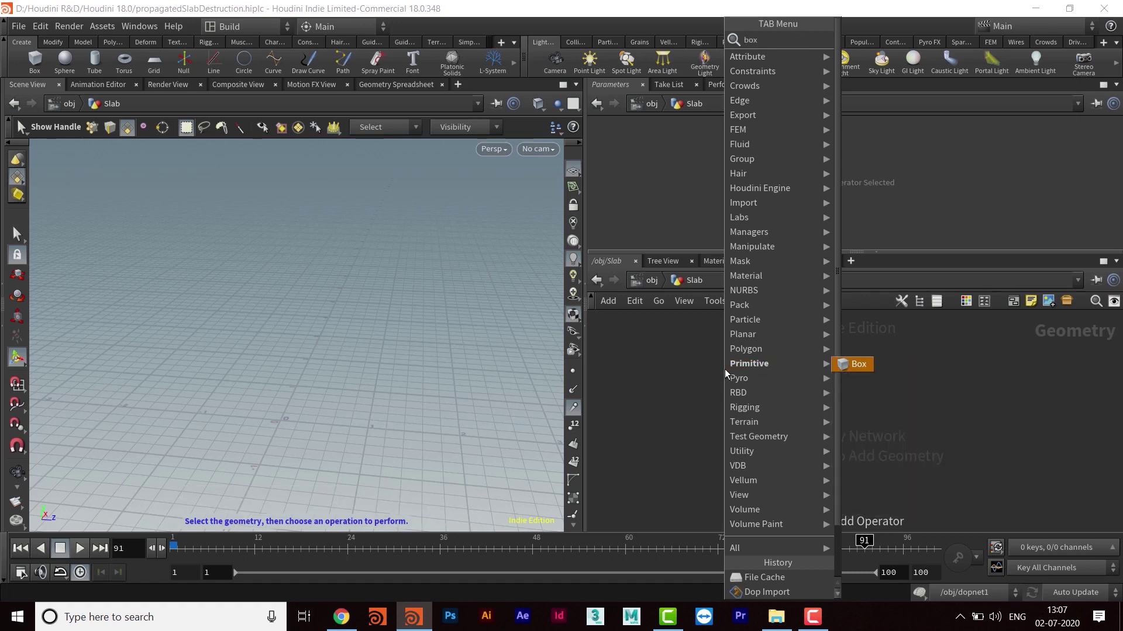
{"action": "key", "text": "Return"}
{"action": "left_click", "coordinate": [724, 369]}
{"action": "left_click_drag", "start_coordinate": [724, 369], "coordinate": [840, 374]}
Step: Set the box's X size to 10 and its Z size to 3
{"action": "scroll", "coordinate": [233, 345], "scroll_direction": "down", "scroll_amount": 3}
{"action": "left_click_drag", "start_coordinate": [232, 346], "coordinate": [322, 398], "text": "alt"}
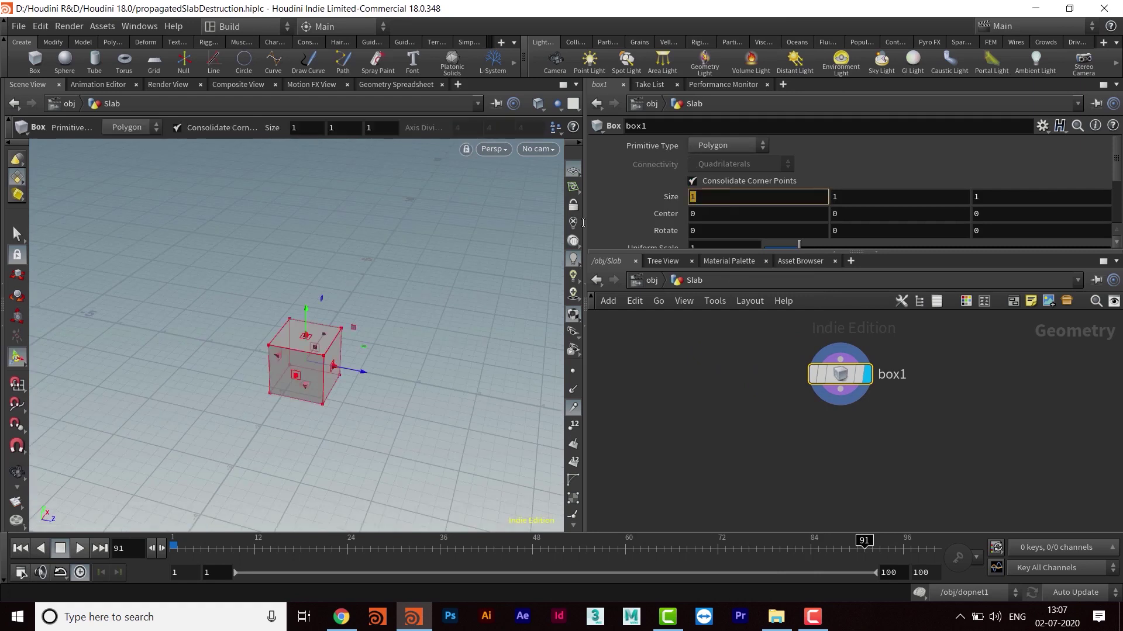
{"action": "key", "text": "Return"}
{"action": "scroll", "coordinate": [359, 333], "scroll_direction": "down", "scroll_amount": 2}
{"action": "middle_click_drag", "start_coordinate": [351, 342], "coordinate": [400, 260], "text": "alt"}
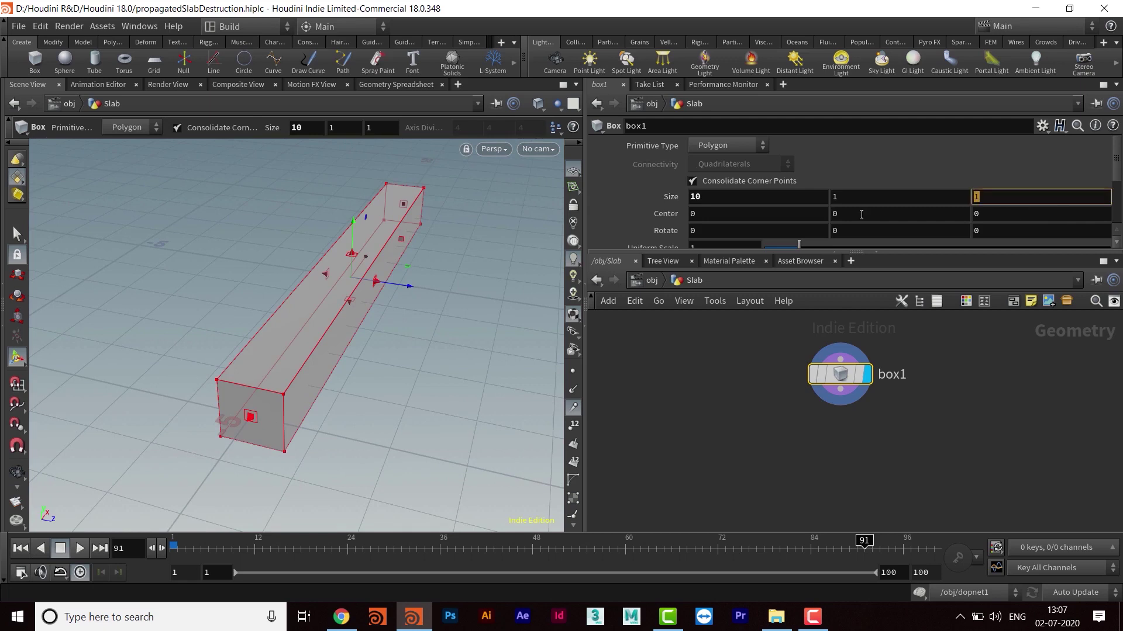
{"action": "type", "text": "3"}
{"action": "key", "text": "Return"}
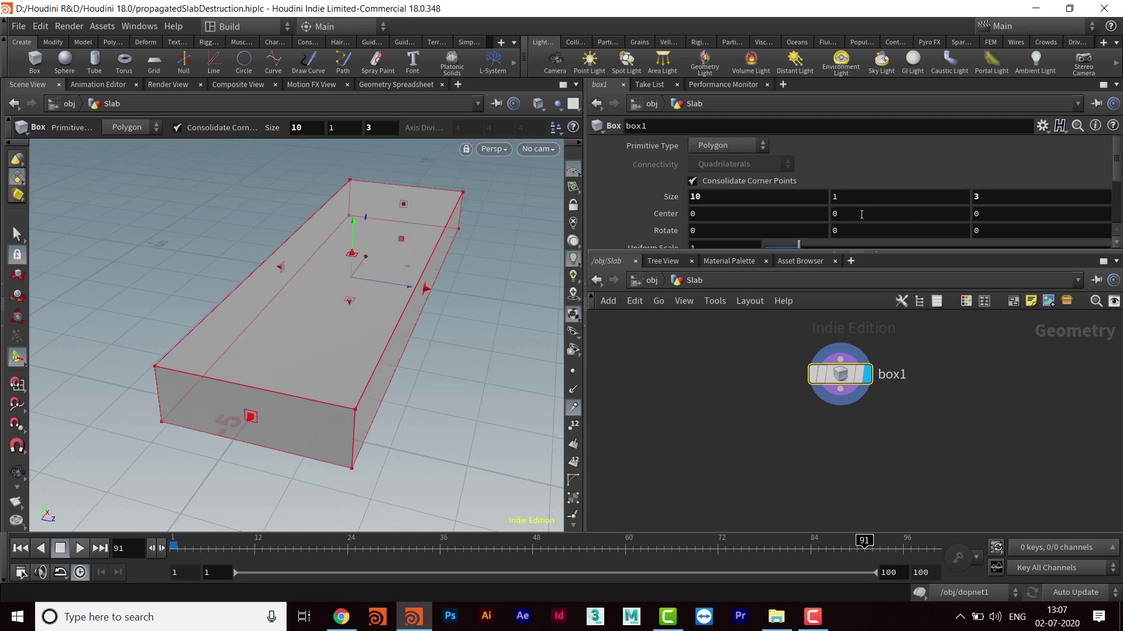
Step: Flatten the box into a slab with a Y size of 0.1 and widen its Z size to 4
{"action": "type", "text": ".1"}
{"action": "key", "text": "Return"}
{"action": "left_click_drag", "start_coordinate": [442, 345], "coordinate": [491, 341], "text": "alt"}
{"action": "scroll", "coordinate": [451, 329], "scroll_direction": "up", "scroll_amount": 2}
{"action": "key", "text": "Return"}
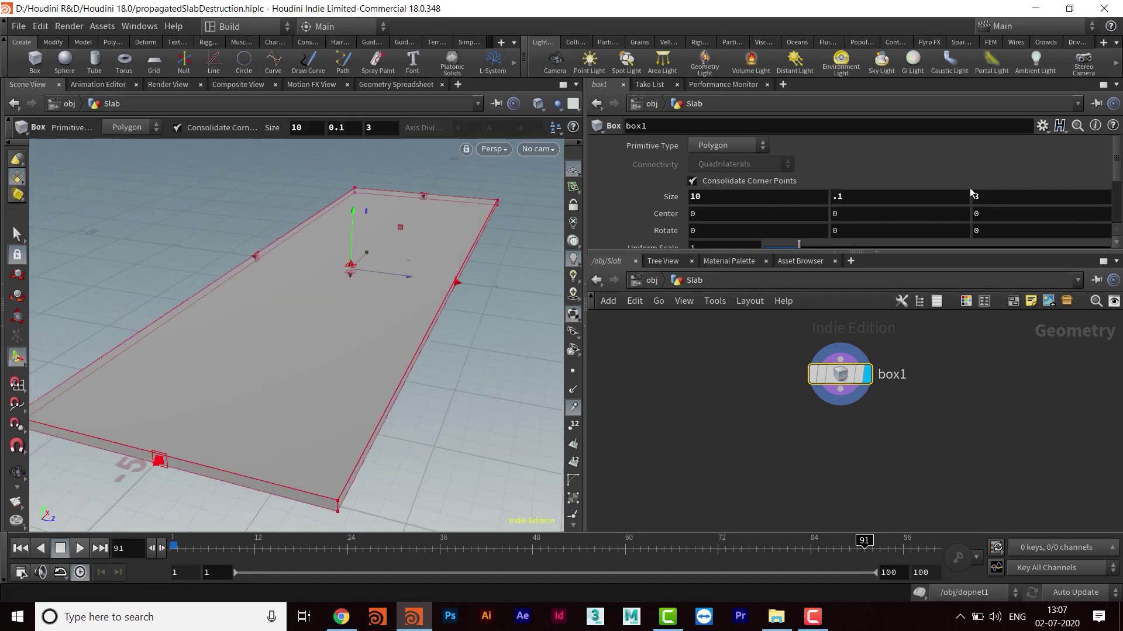
{"action": "type", "text": "4"}
{"action": "key", "text": "Return"}
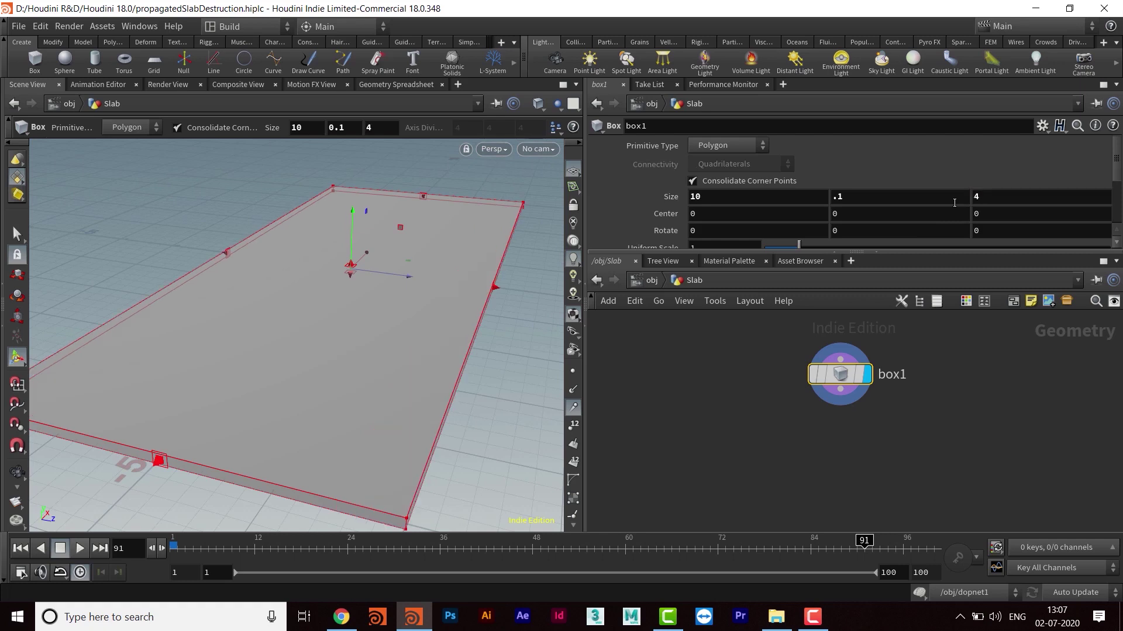
{"action": "scroll", "coordinate": [446, 336], "scroll_direction": "down", "scroll_amount": 3}
{"action": "left_click_drag", "start_coordinate": [377, 314], "coordinate": [350, 318], "text": "alt"}
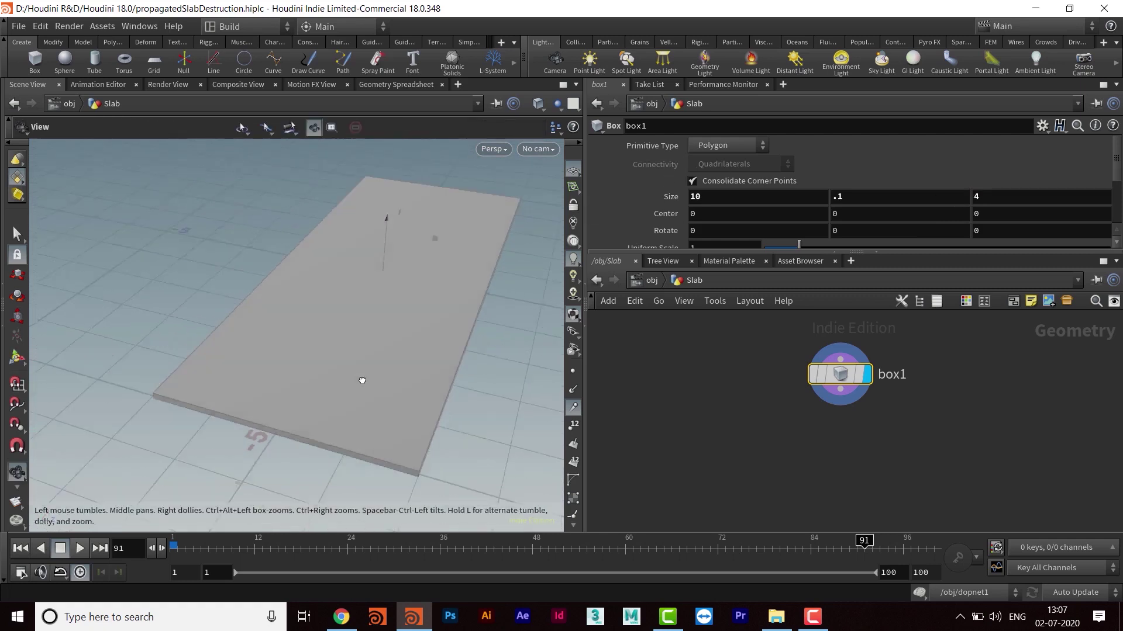
{"action": "key", "text": "Return"}
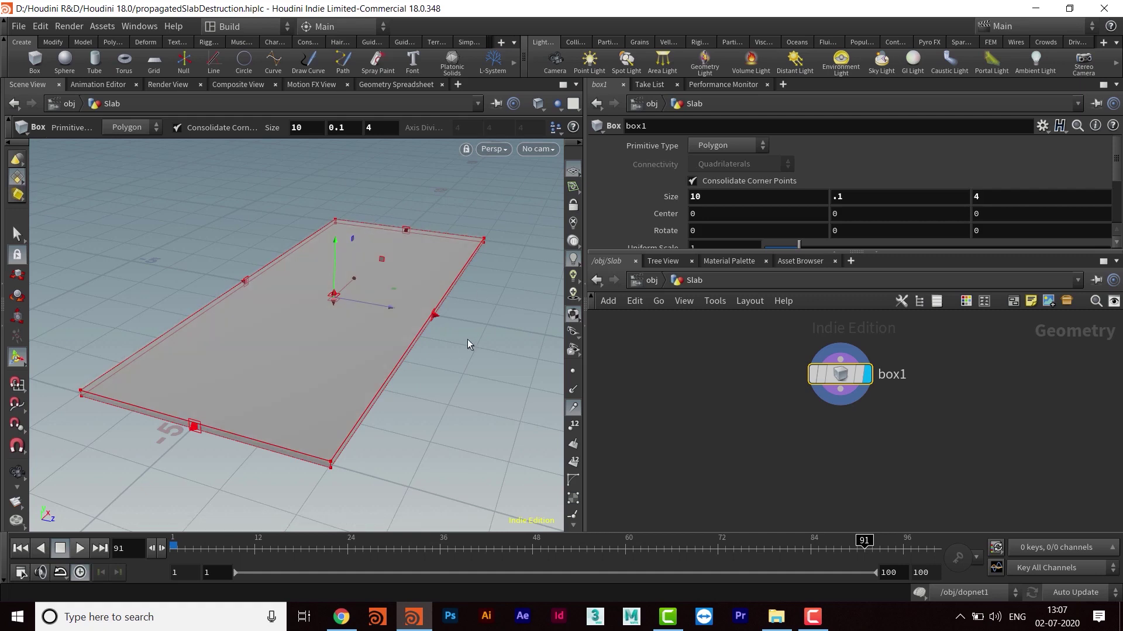
Step: Add an IsoOffset node, connect the box's output to its first input, and display its result
{"action": "middle_click_drag", "start_coordinate": [856, 449], "coordinate": [783, 417]}
{"action": "mouse_move", "coordinate": [352, 314]}
{"action": "left_mouse_down", "text": "alt"}
{"action": "mouse_move", "coordinate": [343, 293]}
{"action": "mouse_move", "coordinate": [360, 305]}
{"action": "left_mouse_up", "text": "alt"}
{"action": "key", "text": "Tab"}
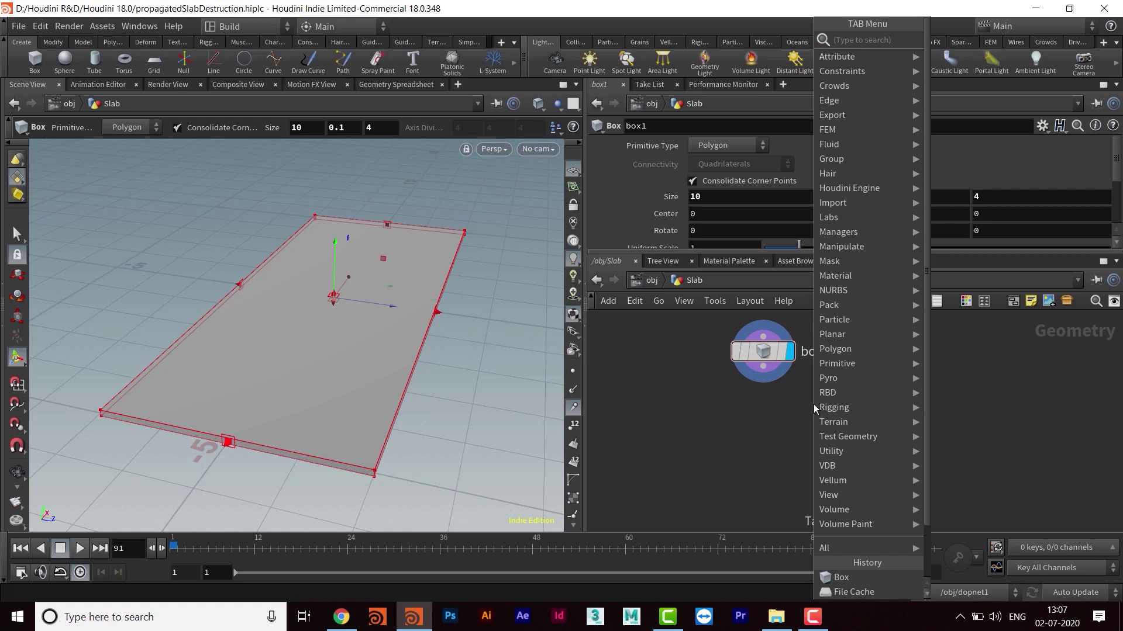
{"action": "type", "text": "iso"}
{"action": "key", "text": "Return"}
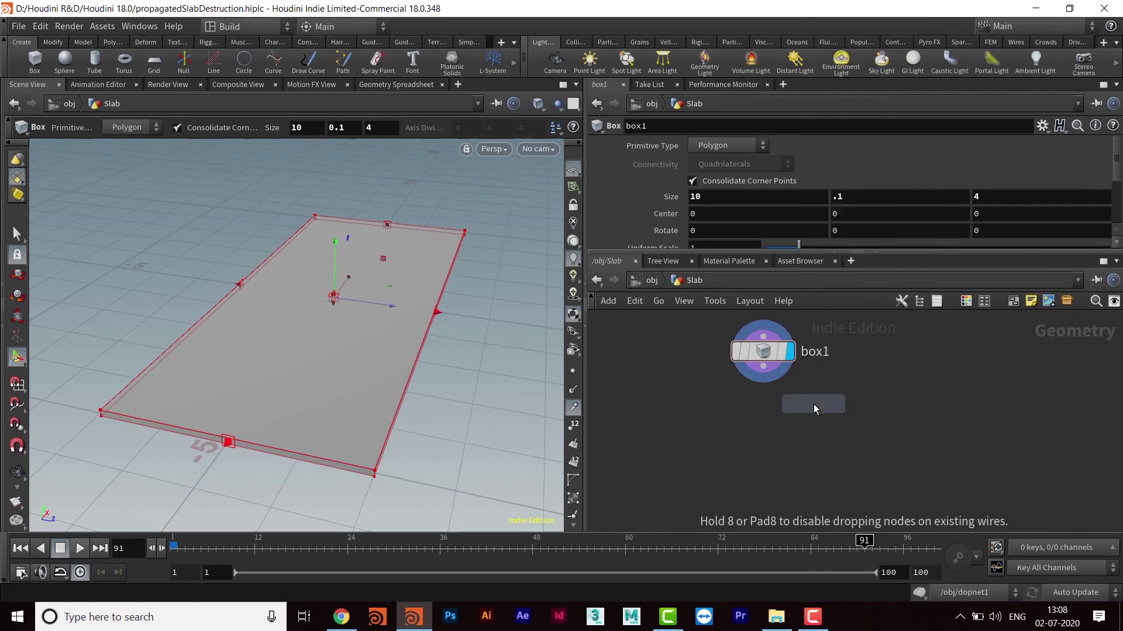
{"action": "left_click", "coordinate": [880, 458]}
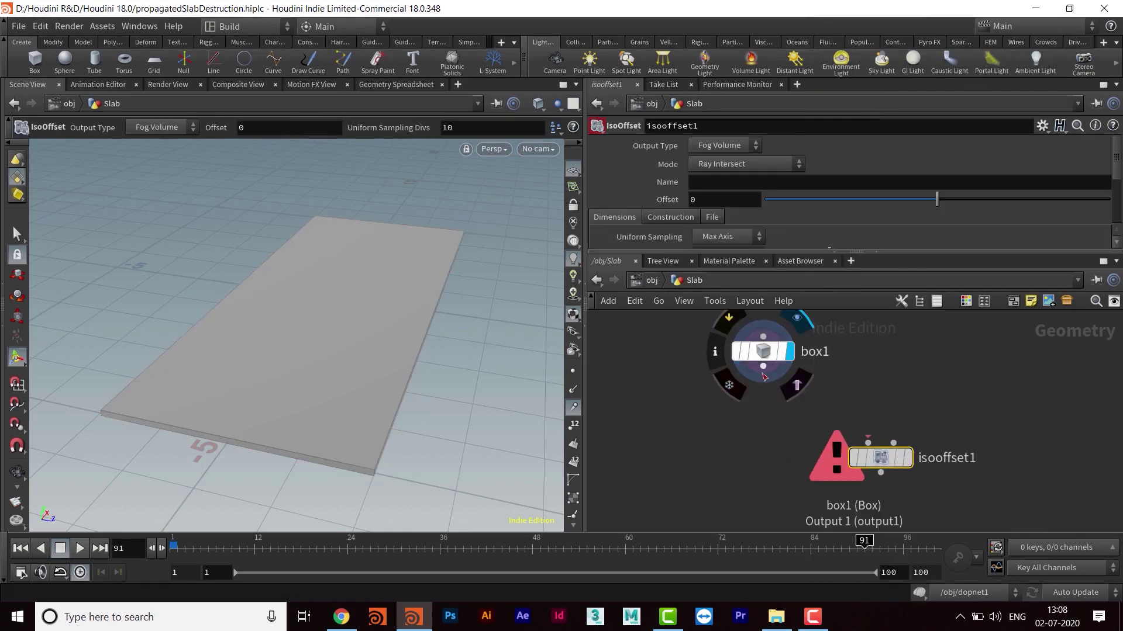
{"action": "left_click_drag", "start_coordinate": [763, 366], "coordinate": [877, 459]}
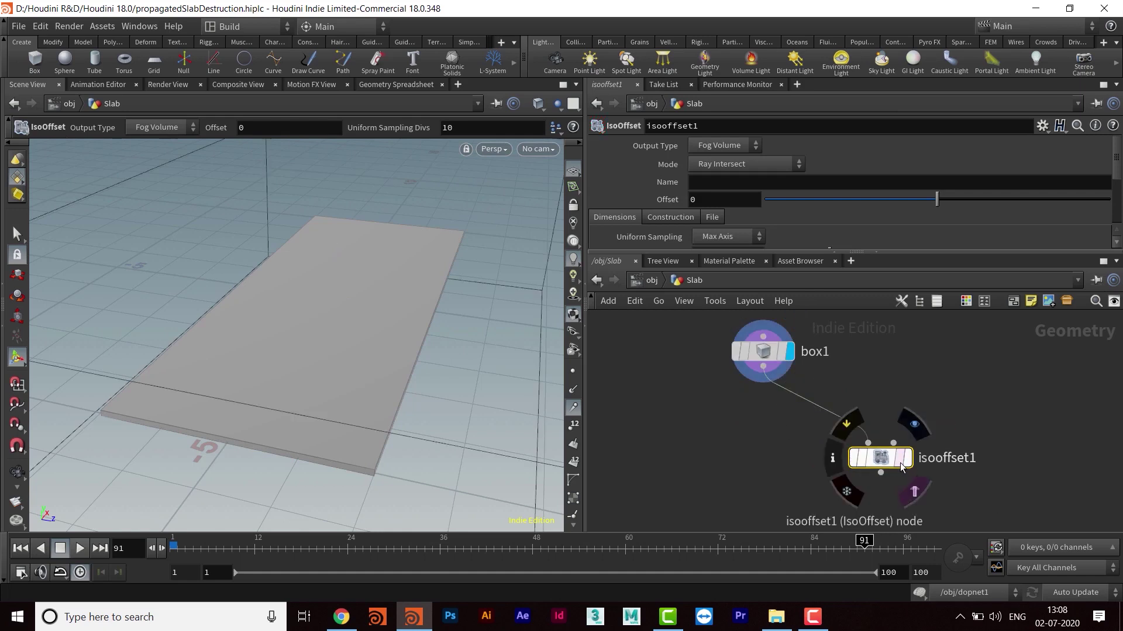
{"action": "left_click", "coordinate": [904, 459]}
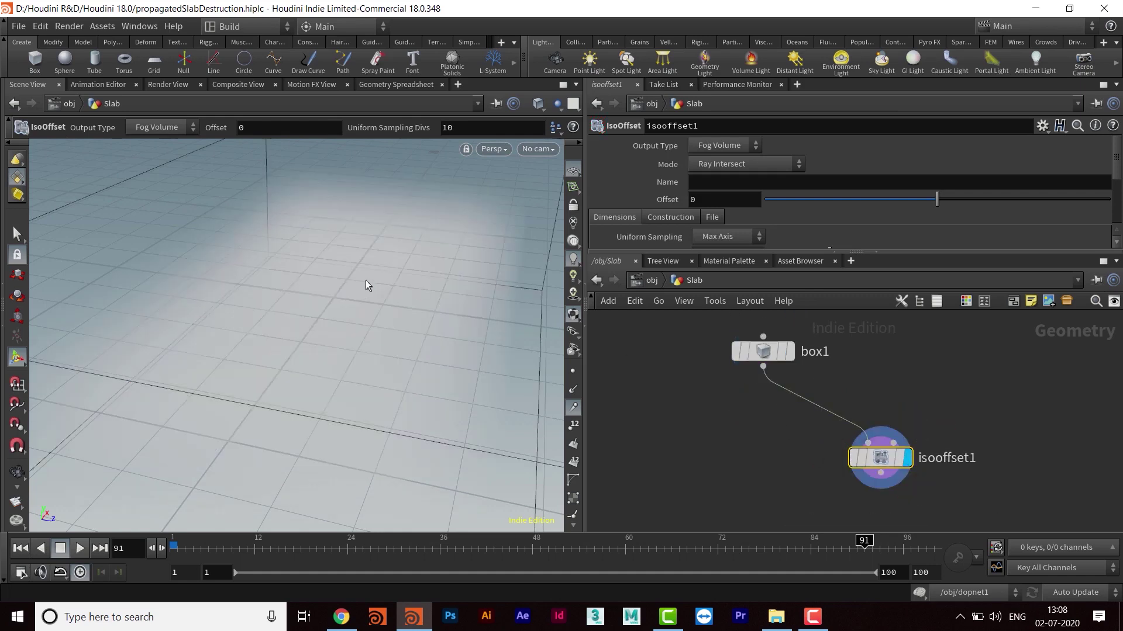
Step: Set the IsoOffset's Uniform Sampling Divs to 50 and check the slab-shaped fog volume from several angles
{"action": "key", "text": "Escape"}
{"action": "scroll", "coordinate": [364, 346], "scroll_direction": "down", "scroll_amount": 5}
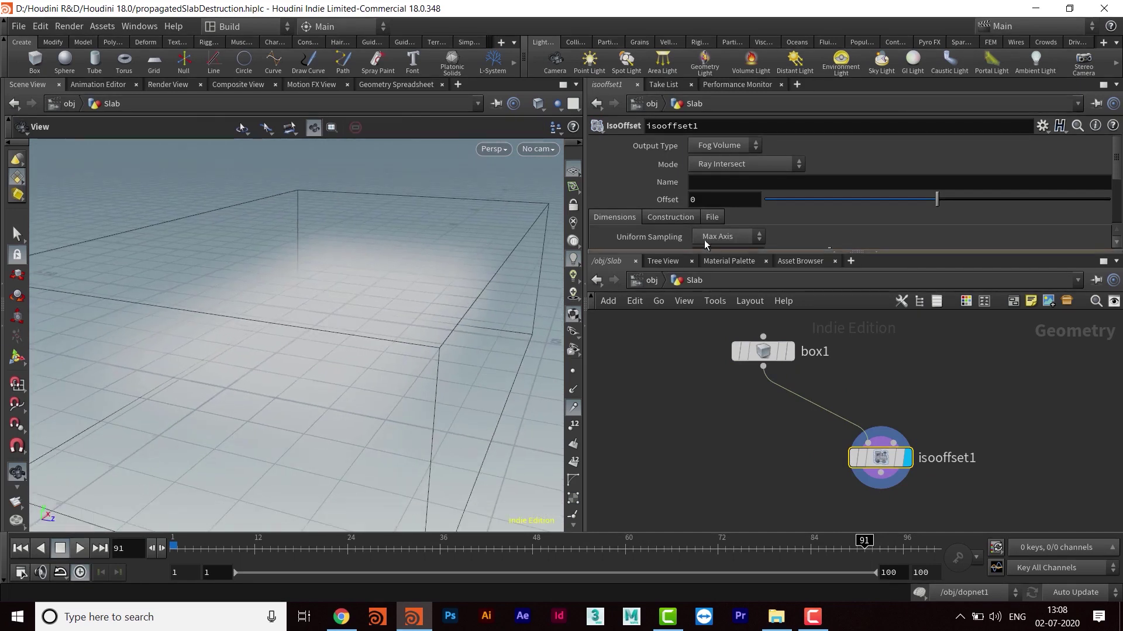
{"action": "left_click_drag", "start_coordinate": [733, 252], "coordinate": [733, 332]}
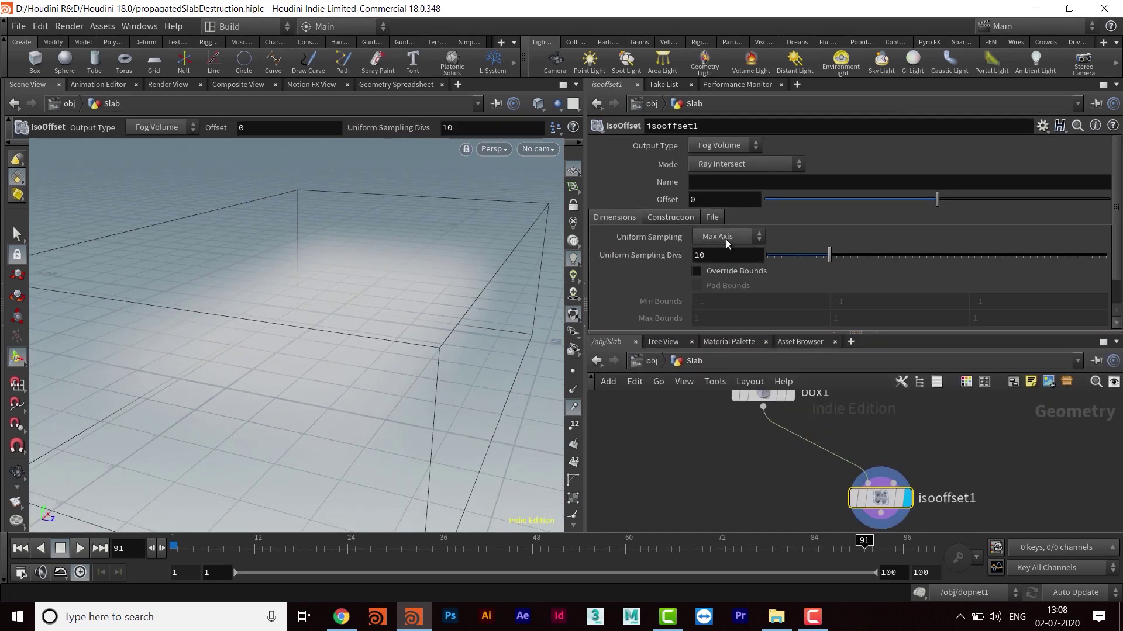
{"action": "type", "text": "50"}
{"action": "key", "text": "Return"}
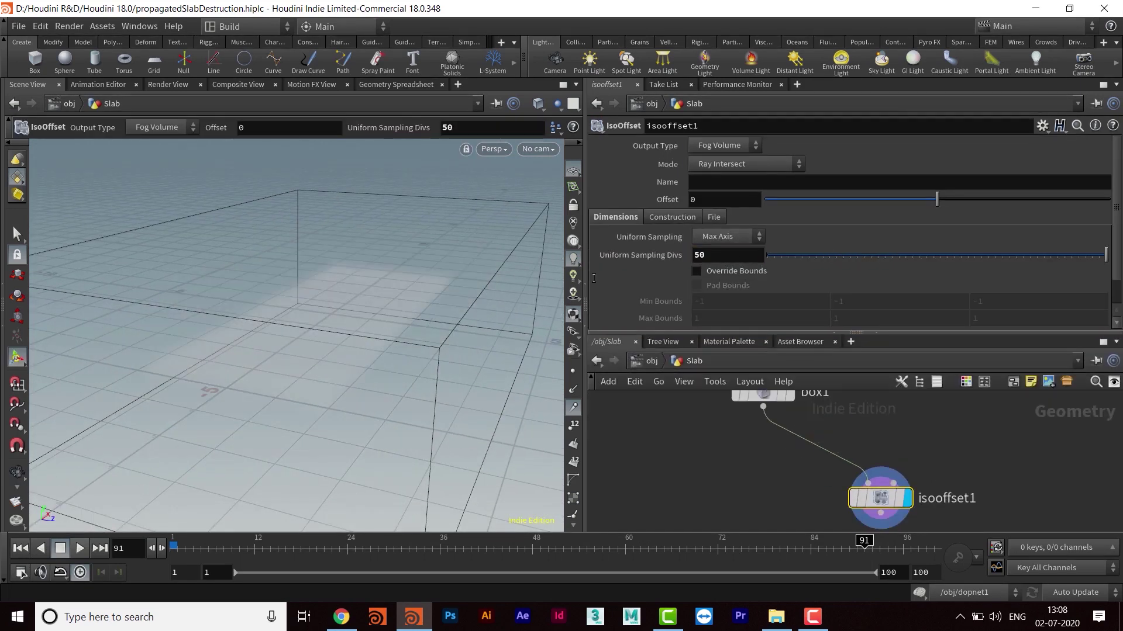
{"action": "key", "text": "Escape"}
{"action": "scroll", "coordinate": [308, 326], "scroll_direction": "up", "scroll_amount": 5}
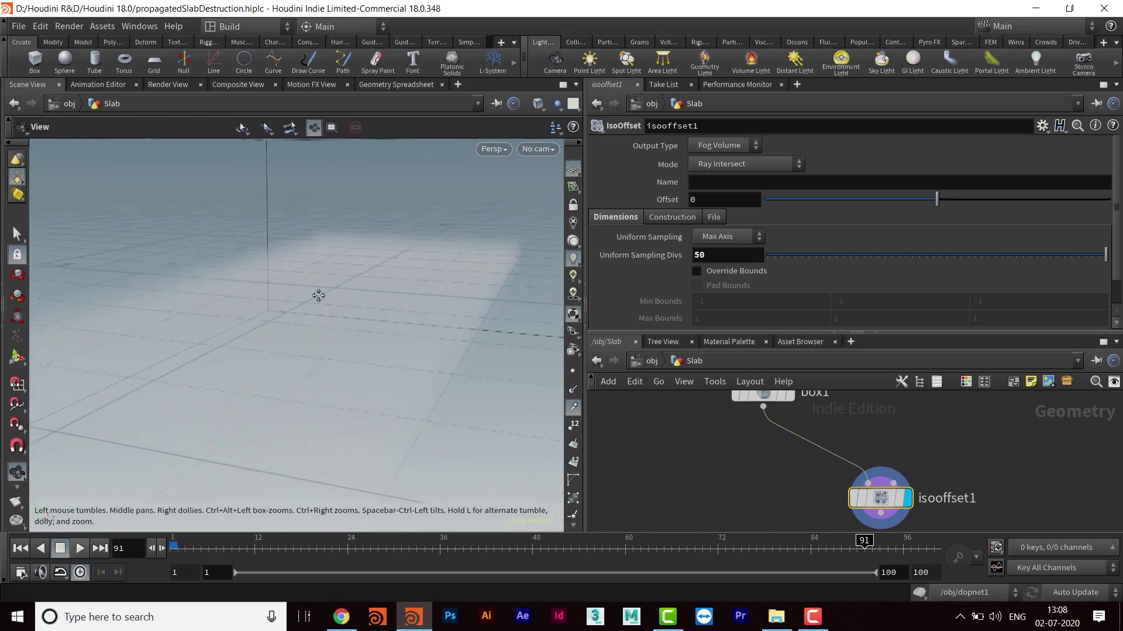
{"action": "scroll", "coordinate": [320, 297], "scroll_direction": "down", "scroll_amount": 5}
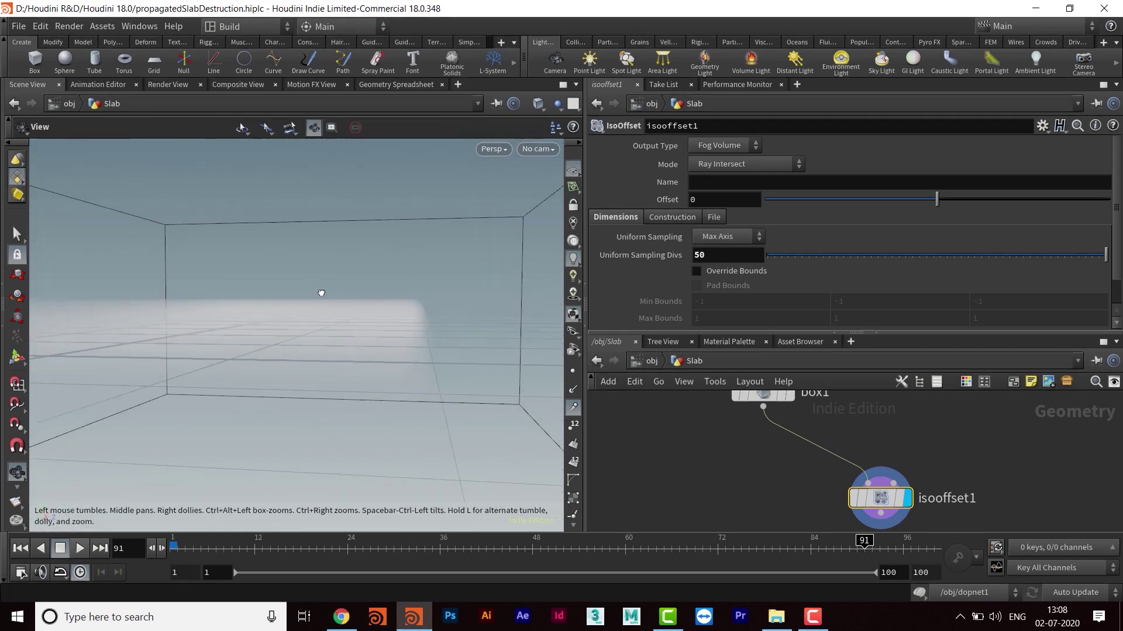
{"action": "left_click_drag", "start_coordinate": [325, 283], "coordinate": [317, 302], "text": "alt"}
{"action": "left_click_drag", "start_coordinate": [384, 293], "coordinate": [421, 360], "text": "alt"}
{"action": "left_click_drag", "start_coordinate": [194, 333], "coordinate": [468, 351], "text": "alt"}
Step: Add a Scatter node, feed it from the IsoOffset output, and display the scattered points
{"action": "left_click_drag", "start_coordinate": [776, 333], "coordinate": [775, 224]}
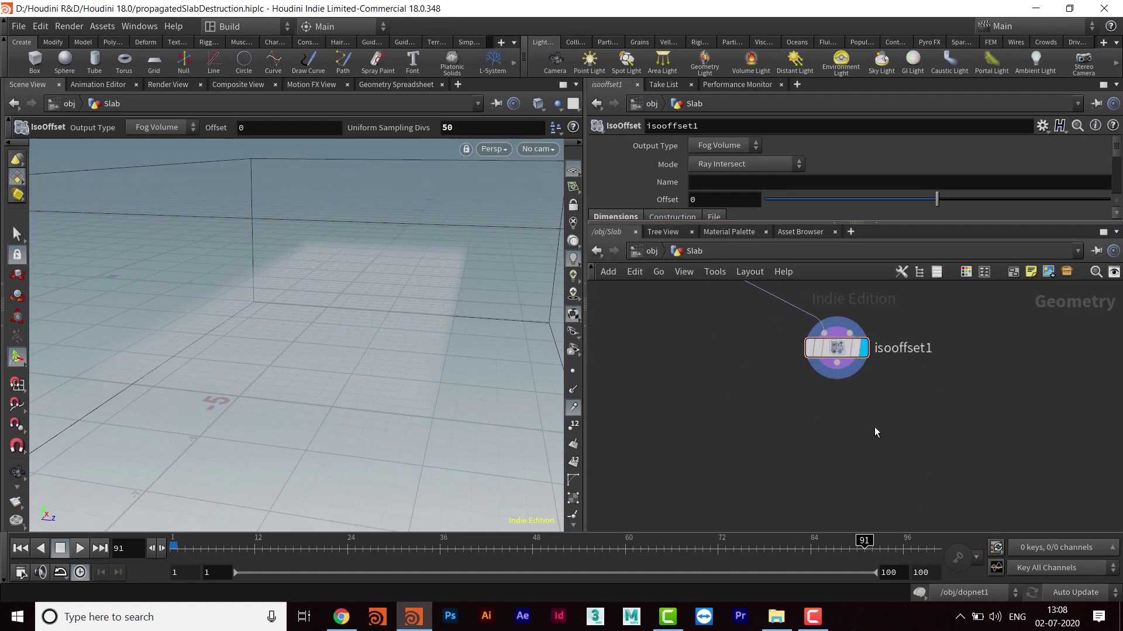
{"action": "key", "text": "Tab"}
{"action": "type", "text": "sca"}
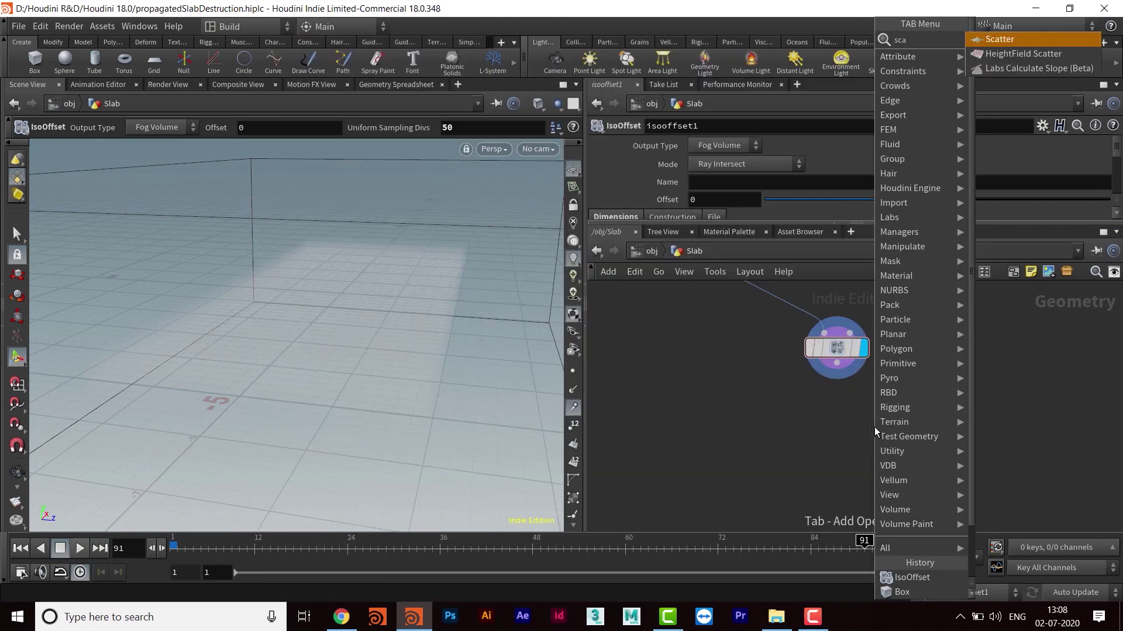
{"action": "key", "text": "Return"}
{"action": "left_click", "coordinate": [875, 427]}
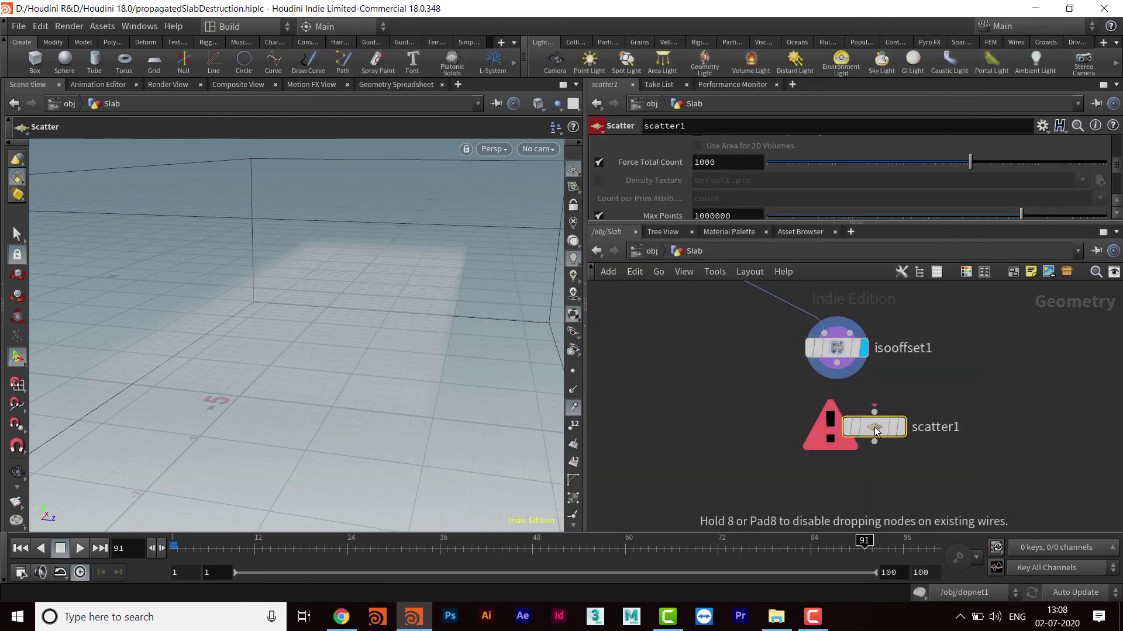
{"action": "left_click_drag", "start_coordinate": [836, 363], "coordinate": [836, 459]}
{"action": "left_click_drag", "start_coordinate": [836, 463], "coordinate": [838, 442]}
{"action": "left_click", "coordinate": [864, 444]}
Step: Turn off Relax Iterations on the Scatter node and move the node closer to the IsoOffset
{"action": "left_click_drag", "start_coordinate": [397, 288], "coordinate": [376, 326], "text": "alt"}
{"action": "left_click_drag", "start_coordinate": [802, 223], "coordinate": [801, 305]}
{"action": "middle_click_drag", "start_coordinate": [769, 467], "coordinate": [758, 430]}
{"action": "scroll", "coordinate": [809, 186], "scroll_direction": "down", "scroll_amount": 3}
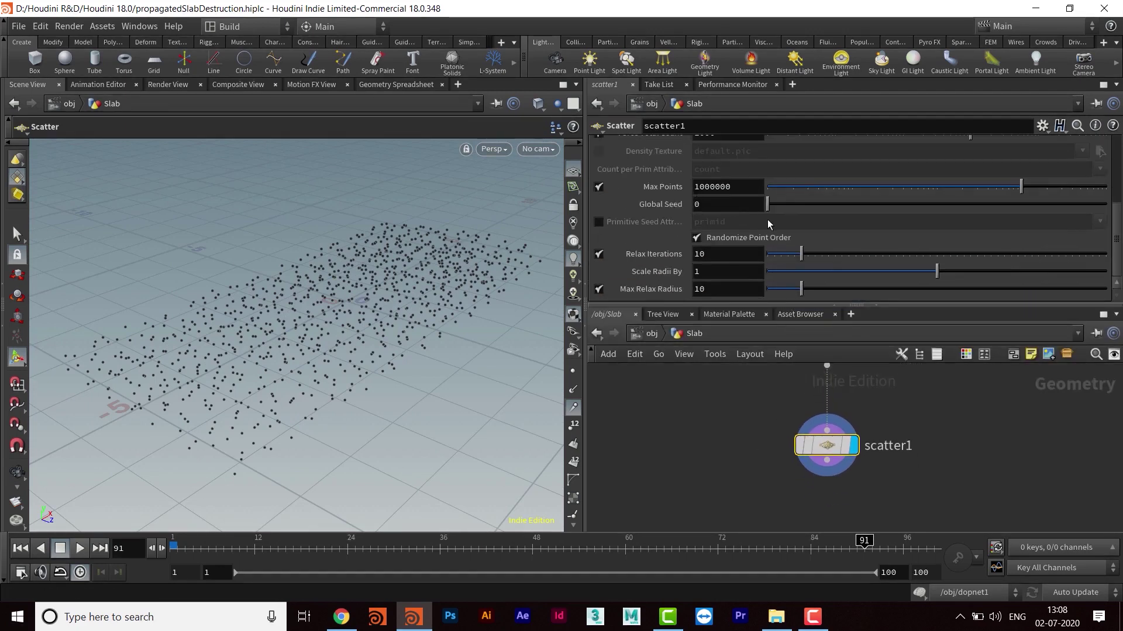
{"action": "scroll", "coordinate": [767, 219], "scroll_direction": "up", "scroll_amount": 2}
{"action": "double_click", "coordinate": [735, 228]}
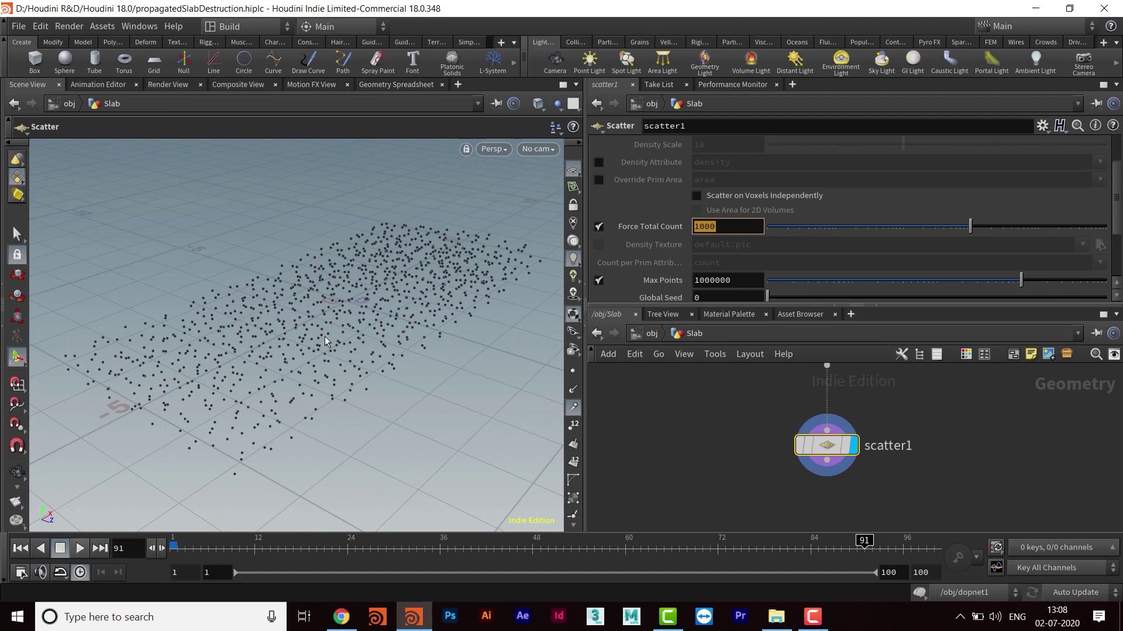
{"action": "scroll", "coordinate": [830, 231], "scroll_direction": "down", "scroll_amount": 4}
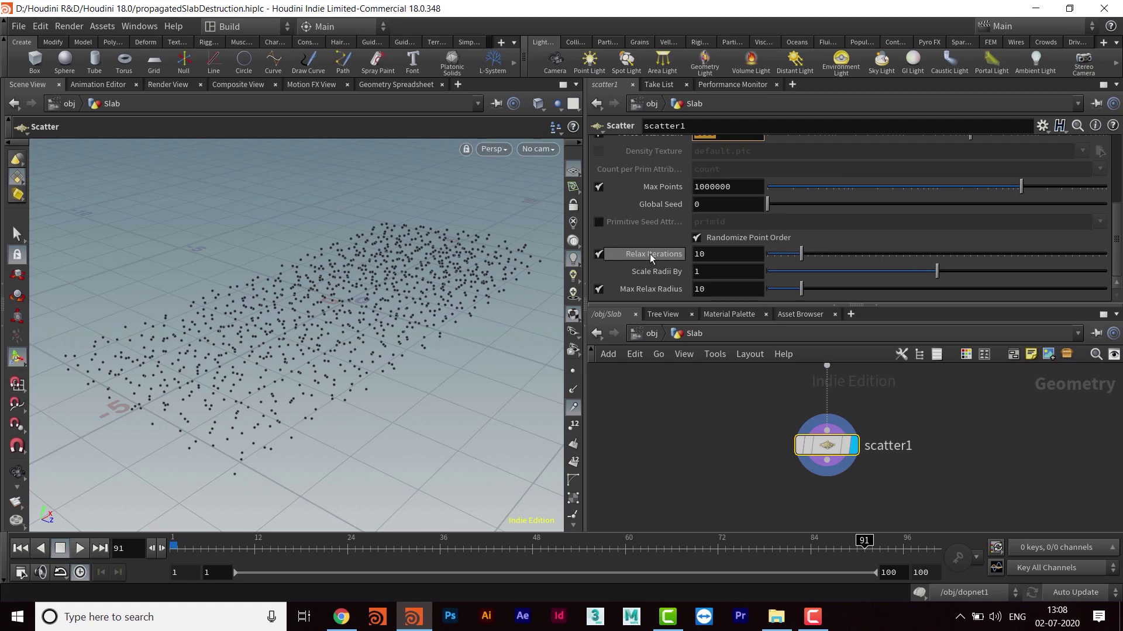
{"action": "left_click", "coordinate": [600, 258]}
{"action": "left_click_drag", "start_coordinate": [339, 269], "coordinate": [414, 273], "text": "alt"}
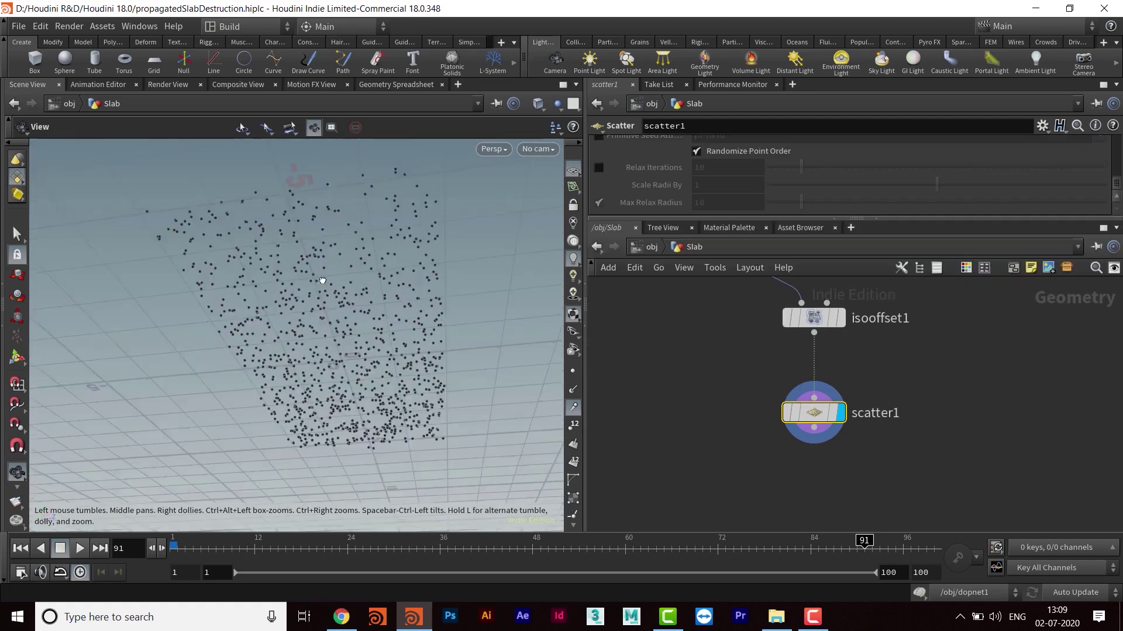
{"action": "left_click_drag", "start_coordinate": [321, 283], "coordinate": [365, 319], "text": "alt"}
{"action": "mouse_move", "coordinate": [828, 414]}
{"action": "left_click_drag", "start_coordinate": [825, 411], "coordinate": [820, 396]}
Step: Add a Voronoi Fracture node below the Scatter node
{"action": "middle_click_drag", "start_coordinate": [812, 463], "coordinate": [870, 433]}
{"action": "scroll", "coordinate": [717, 427], "scroll_direction": "down", "scroll_amount": 1}
{"action": "middle_click_drag", "start_coordinate": [718, 430], "coordinate": [717, 442]}
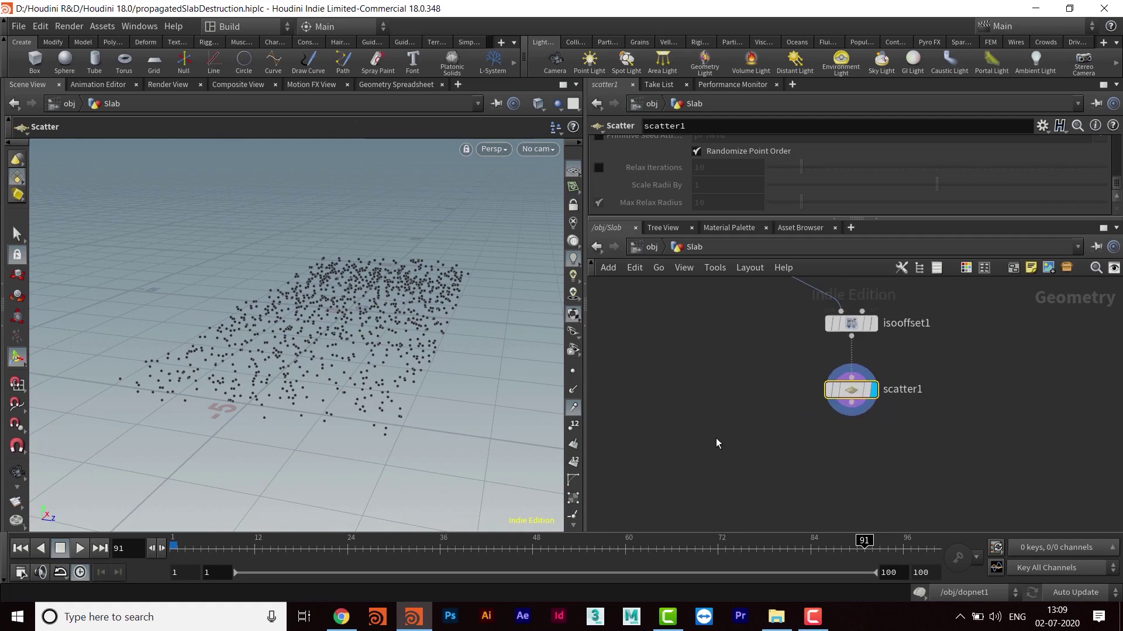
{"action": "key", "text": "Tab"}
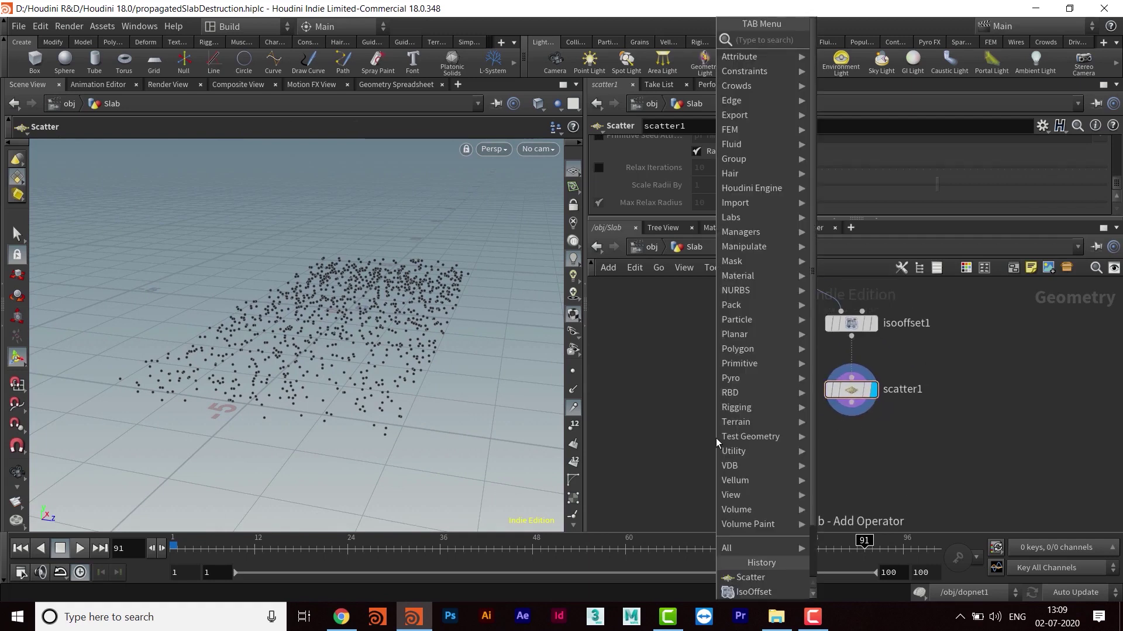
{"action": "type", "text": "voro"}
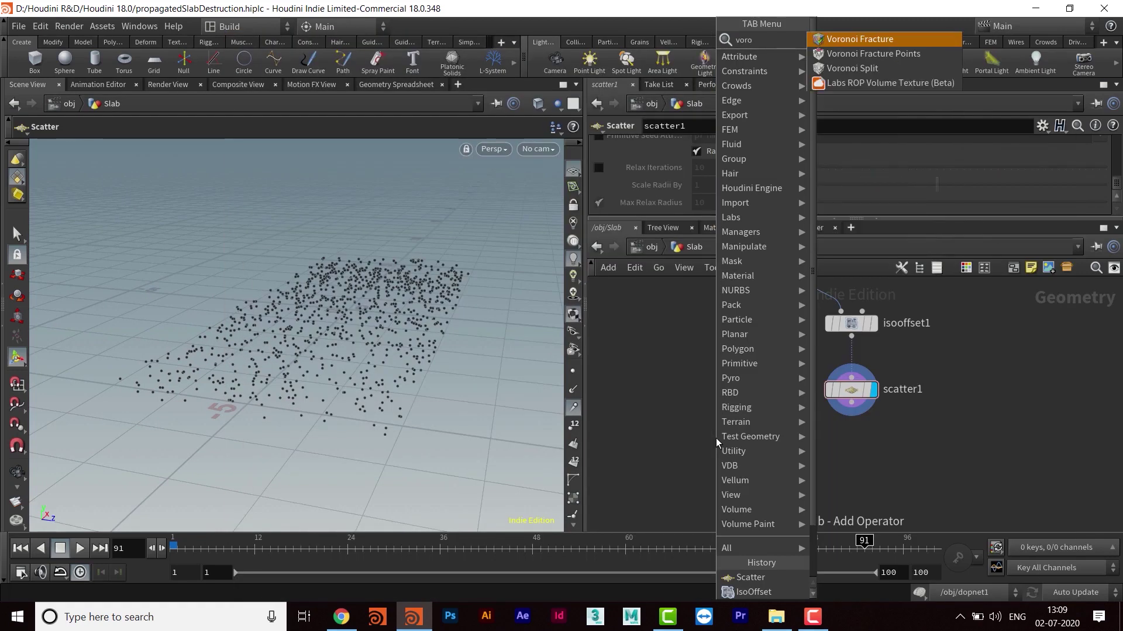
{"action": "key", "text": "Return"}
{"action": "left_click", "coordinate": [716, 438]}
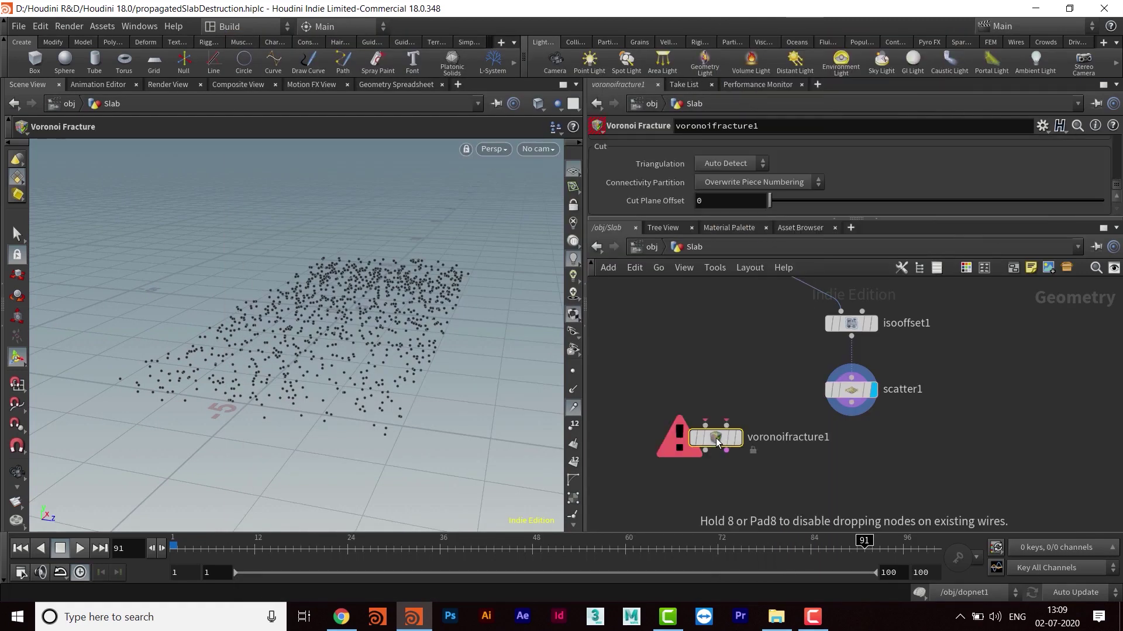
{"action": "left_click_drag", "start_coordinate": [718, 442], "coordinate": [726, 458]}
{"action": "key", "text": "h"}
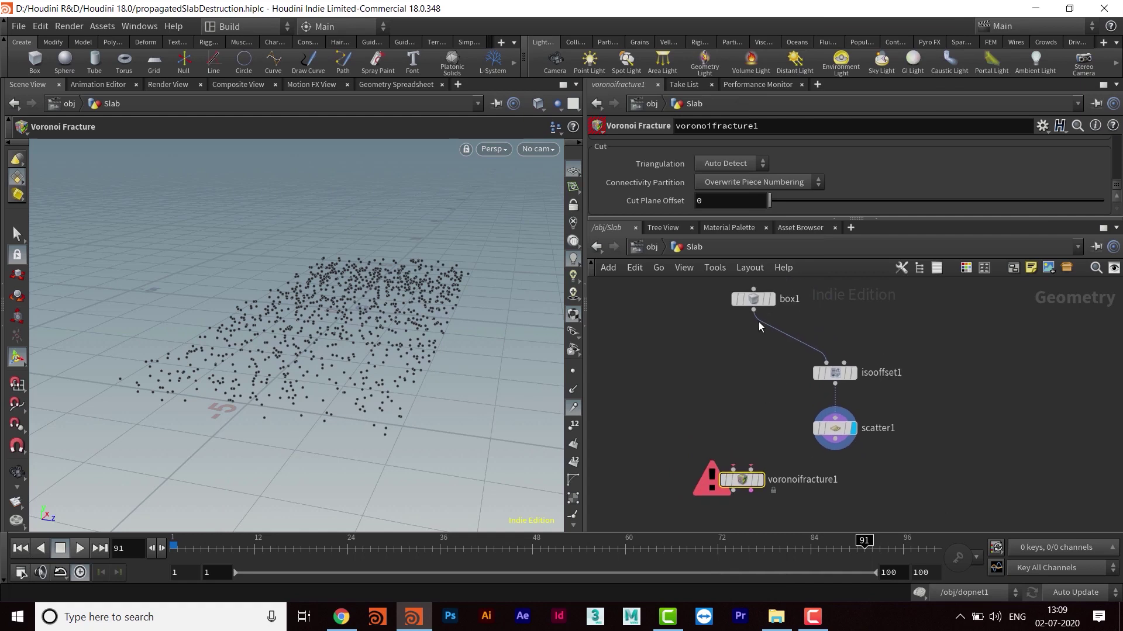
Step: Insert a Transform node between the box and the IsoOffset and set its Y translation to 1
{"action": "left_click_drag", "start_coordinate": [743, 359], "coordinate": [744, 302]}
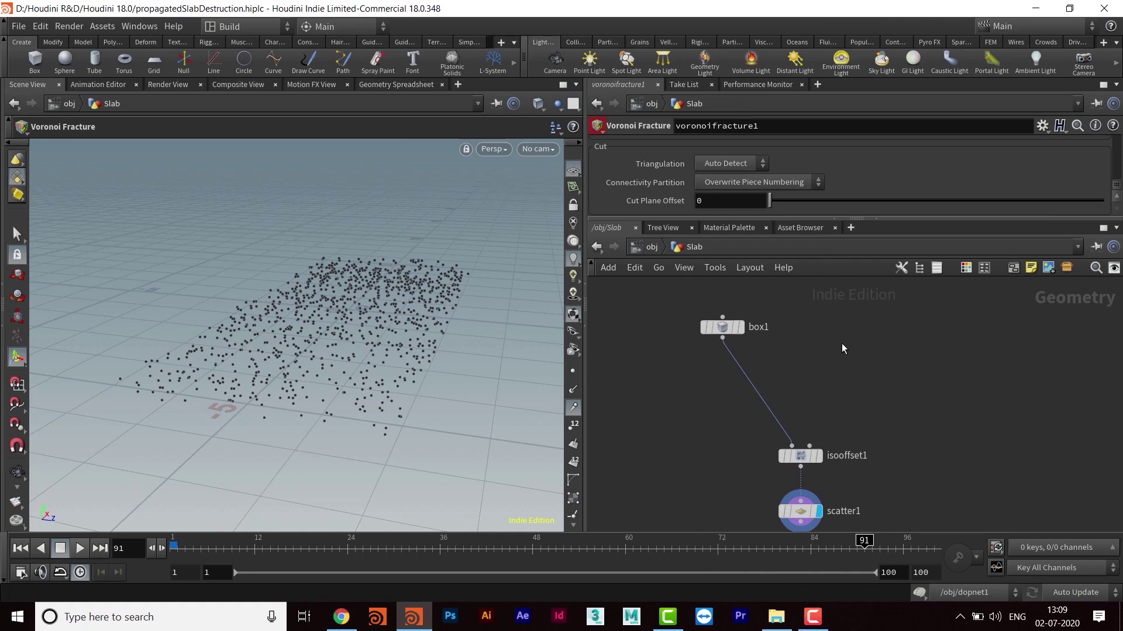
{"action": "key", "text": "Tab"}
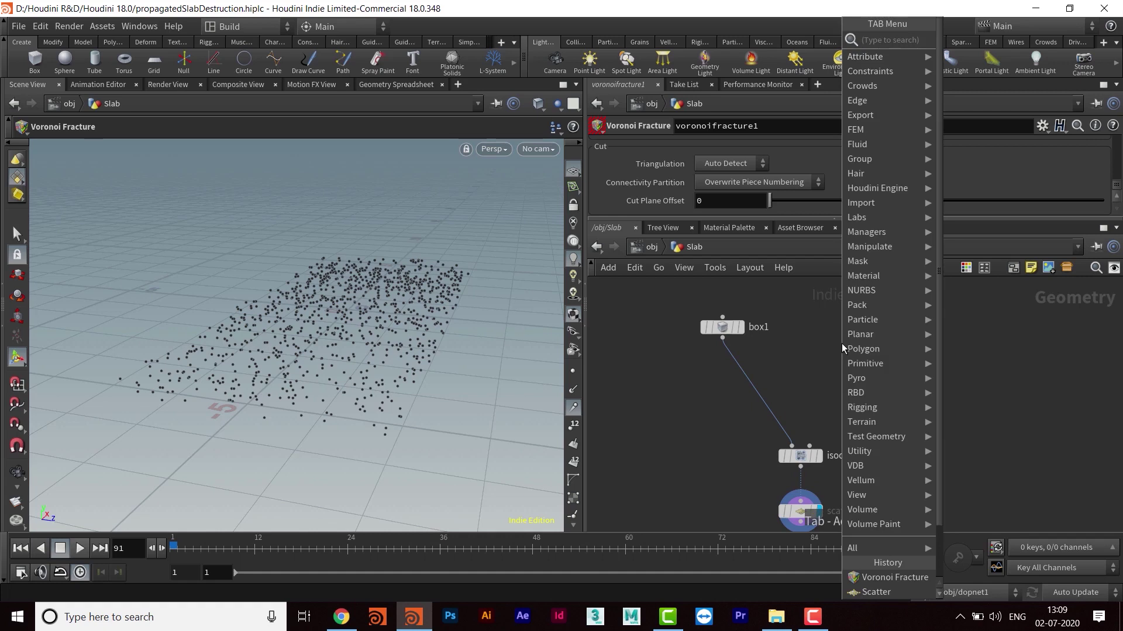
{"action": "type", "text": "trans"}
{"action": "key", "text": "Return"}
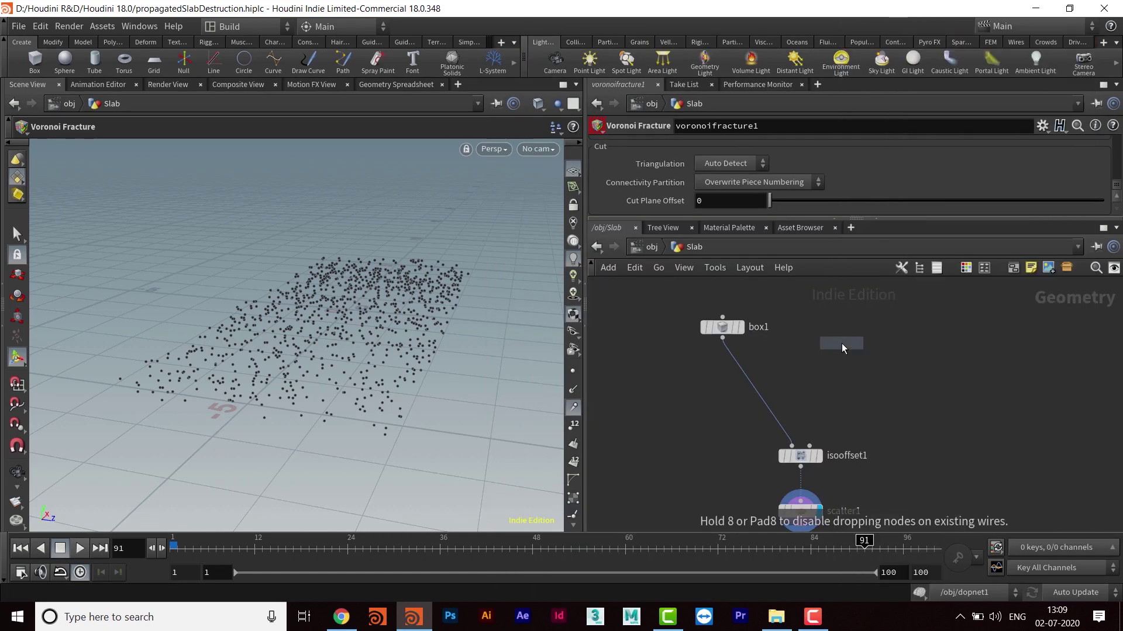
{"action": "left_click_drag", "start_coordinate": [841, 343], "coordinate": [714, 388]}
{"action": "middle_click_drag", "start_coordinate": [733, 417], "coordinate": [731, 413]}
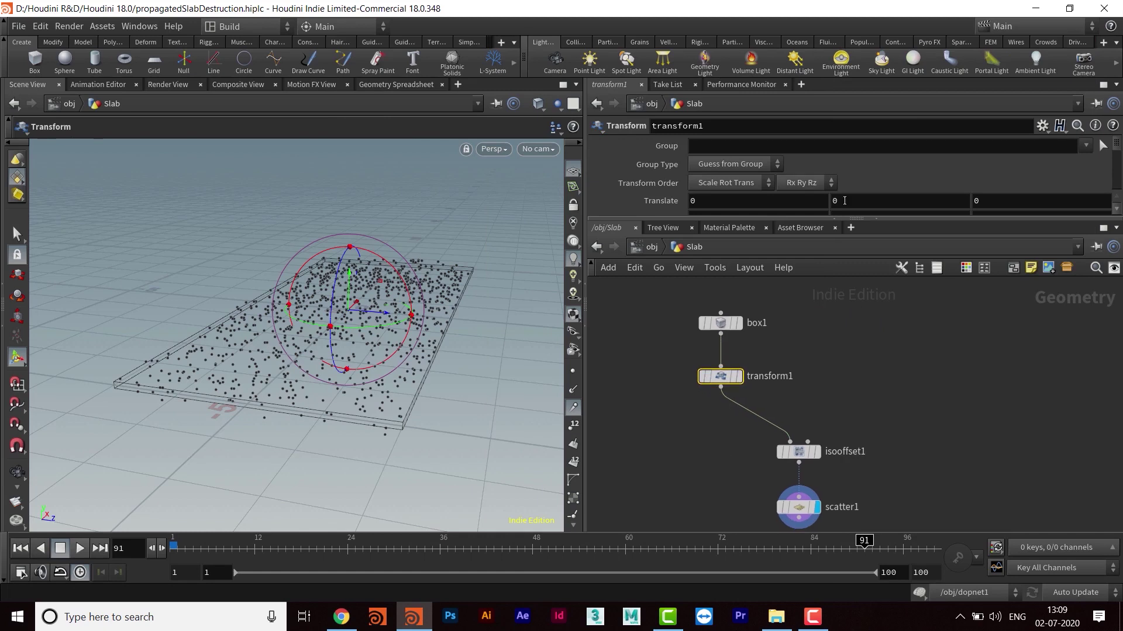
{"action": "type", "text": "1"}
{"action": "key", "text": "Return"}
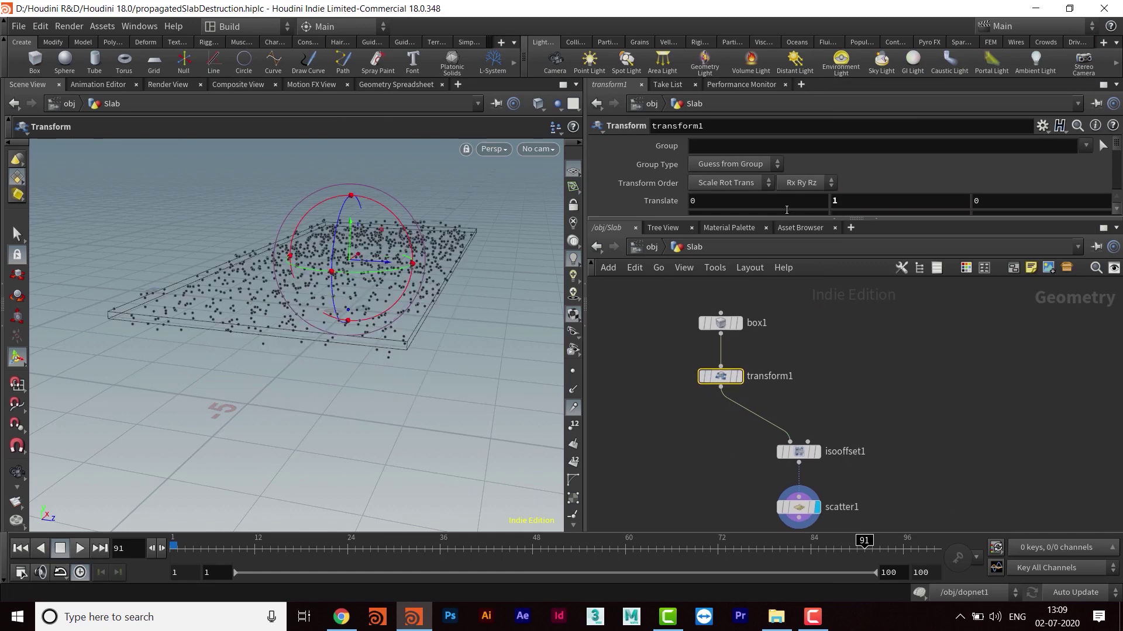
Step: Connect the Transform to the Voronoi Fracture's first input and the Scatter to its second, and display the fractured slab
{"action": "middle_click_drag", "start_coordinate": [899, 400], "coordinate": [917, 318]}
{"action": "left_click_drag", "start_coordinate": [718, 482], "coordinate": [734, 477]}
{"action": "left_click_drag", "start_coordinate": [738, 306], "coordinate": [730, 463]}
{"action": "middle_click_drag", "start_coordinate": [791, 442], "coordinate": [777, 430]}
{"action": "mouse_move", "coordinate": [728, 465]}
{"action": "left_mouse_down"}
{"action": "mouse_move", "coordinate": [729, 498]}
{"action": "mouse_move", "coordinate": [731, 481]}
{"action": "left_mouse_up"}
{"action": "left_click_drag", "start_coordinate": [733, 470], "coordinate": [803, 424]}
{"action": "middle_click_drag", "start_coordinate": [823, 477], "coordinate": [875, 391]}
{"action": "left_click", "coordinate": [795, 393]}
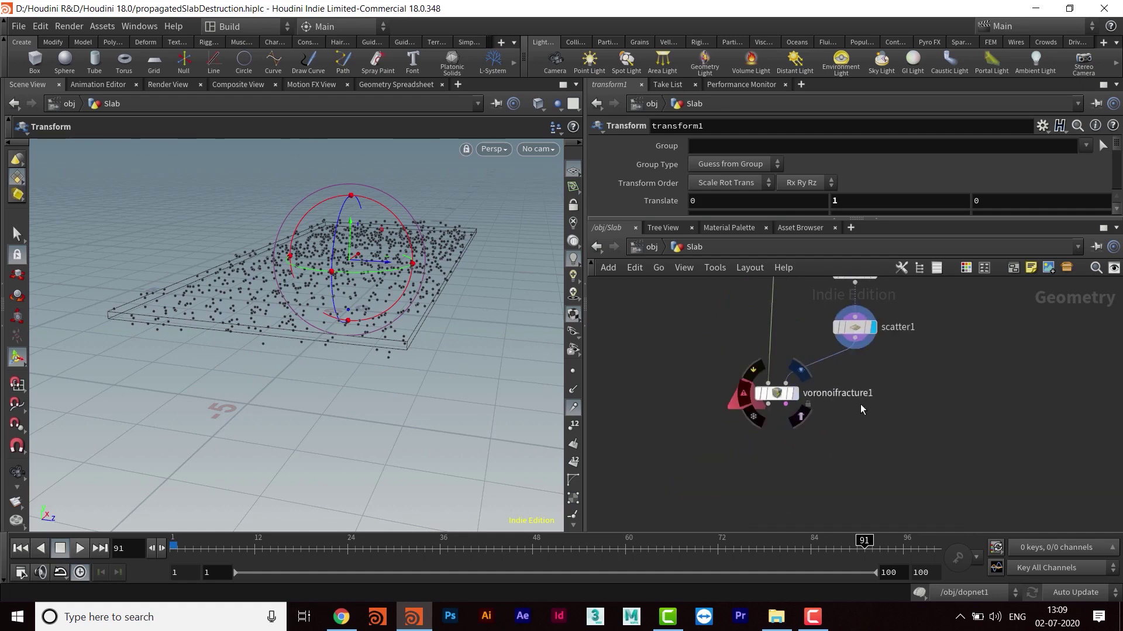
{"action": "middle_click_drag", "start_coordinate": [860, 449], "coordinate": [847, 482]}
{"action": "key", "text": "Escape"}
{"action": "left_click_drag", "start_coordinate": [321, 276], "coordinate": [345, 351]}
{"action": "key", "text": "Return"}
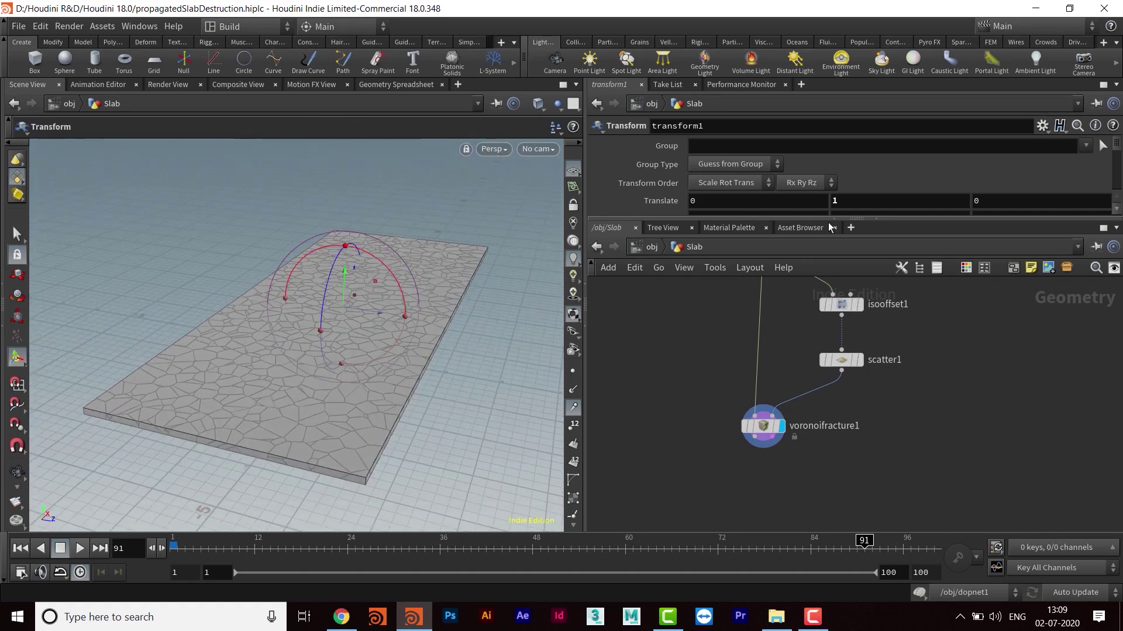
Step: Turn on the colour visualization of the Voronoi Fracture's piece names and check the coloured slab
{"action": "left_click_drag", "start_coordinate": [838, 256], "coordinate": [900, 324]}
{"action": "mouse_move", "coordinate": [1118, 193]}
{"action": "left_mouse_down"}
{"action": "mouse_move", "coordinate": [1119, 248]}
{"action": "mouse_move", "coordinate": [1119, 194]}
{"action": "left_mouse_up"}
{"action": "left_click", "coordinate": [836, 426]}
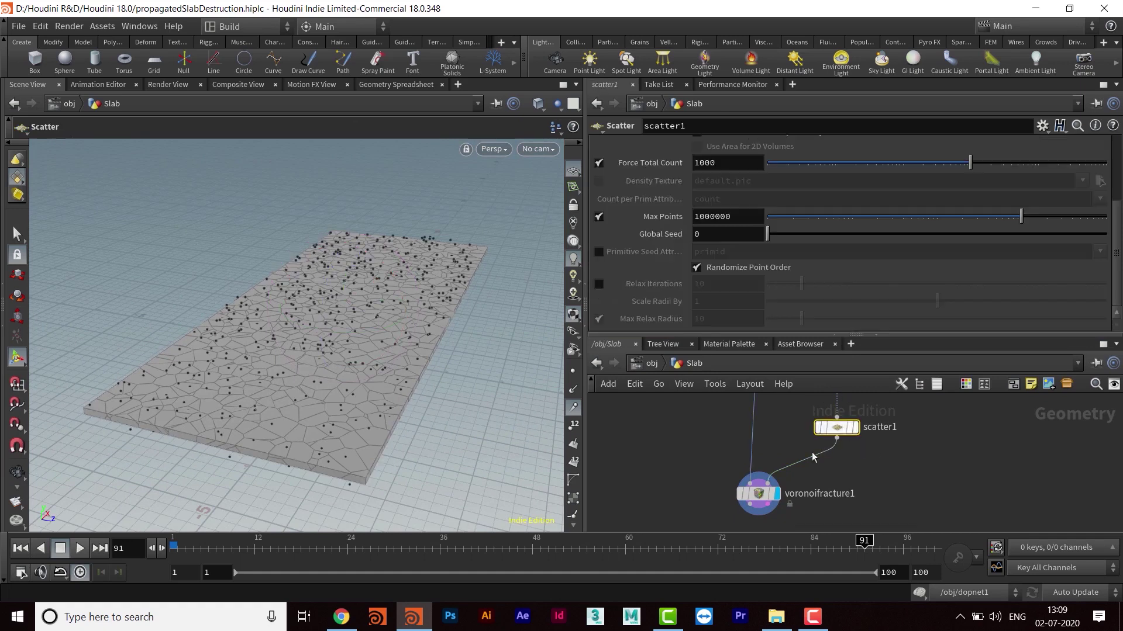
{"action": "left_click", "coordinate": [760, 495]}
{"action": "scroll", "coordinate": [1023, 227], "scroll_direction": "up", "scroll_amount": 5}
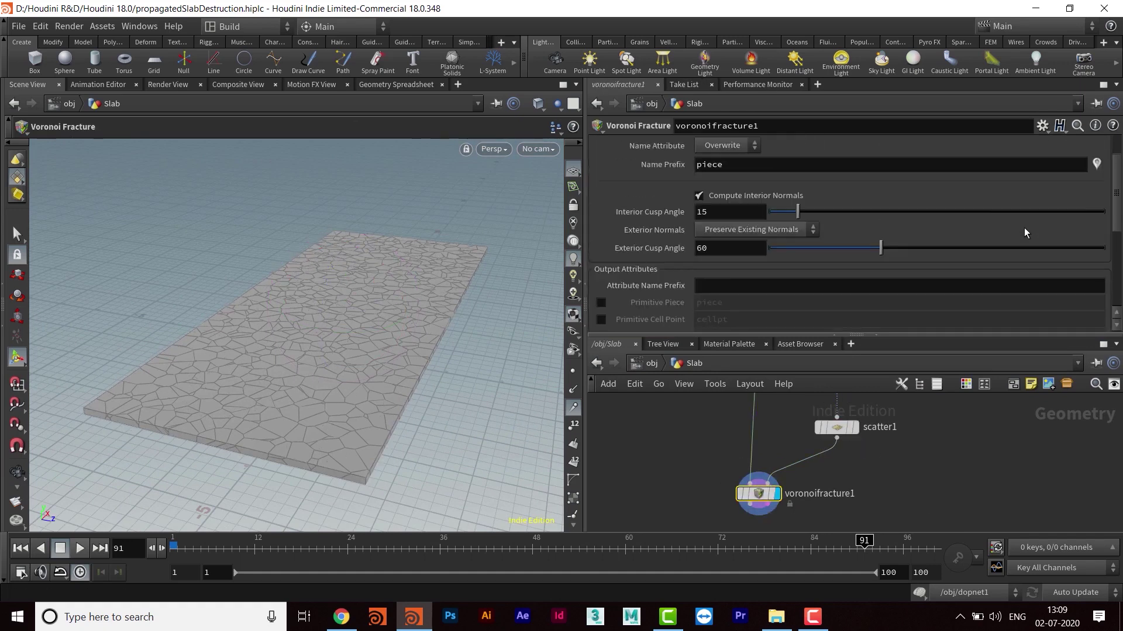
{"action": "left_click", "coordinate": [1102, 211]}
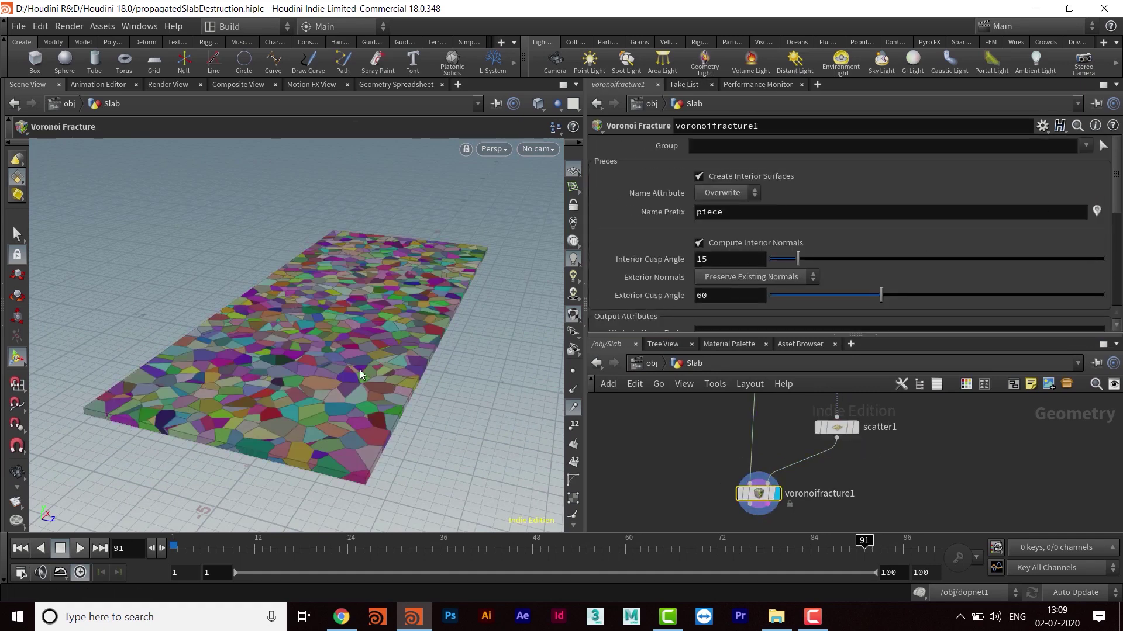
{"action": "left_click_drag", "start_coordinate": [411, 272], "coordinate": [365, 295], "text": "alt"}
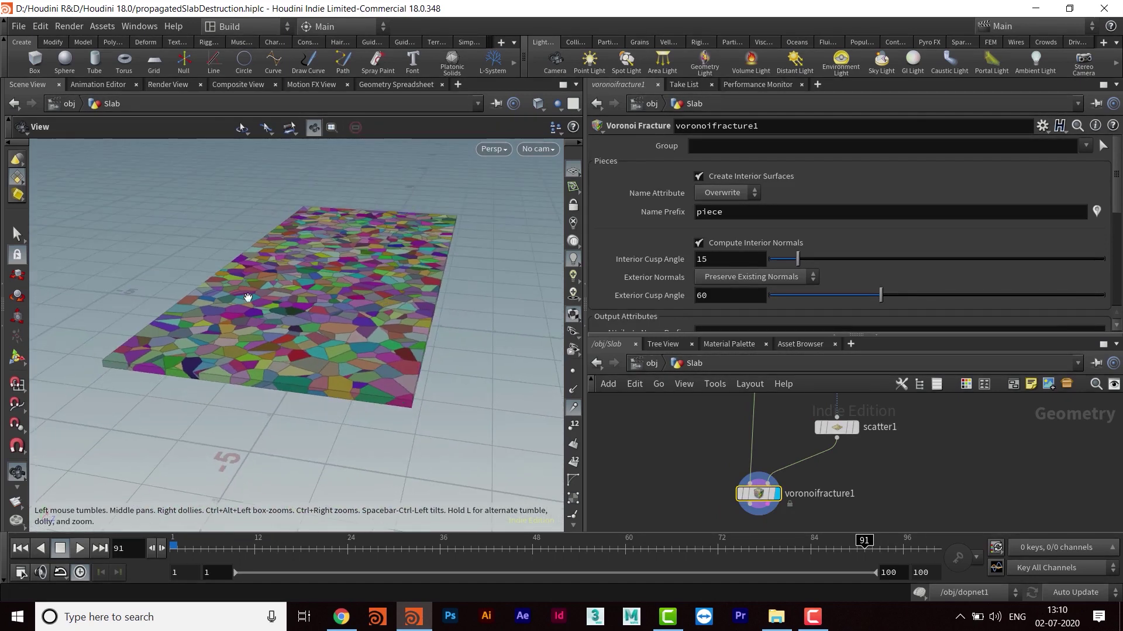
{"action": "key", "text": "Return"}
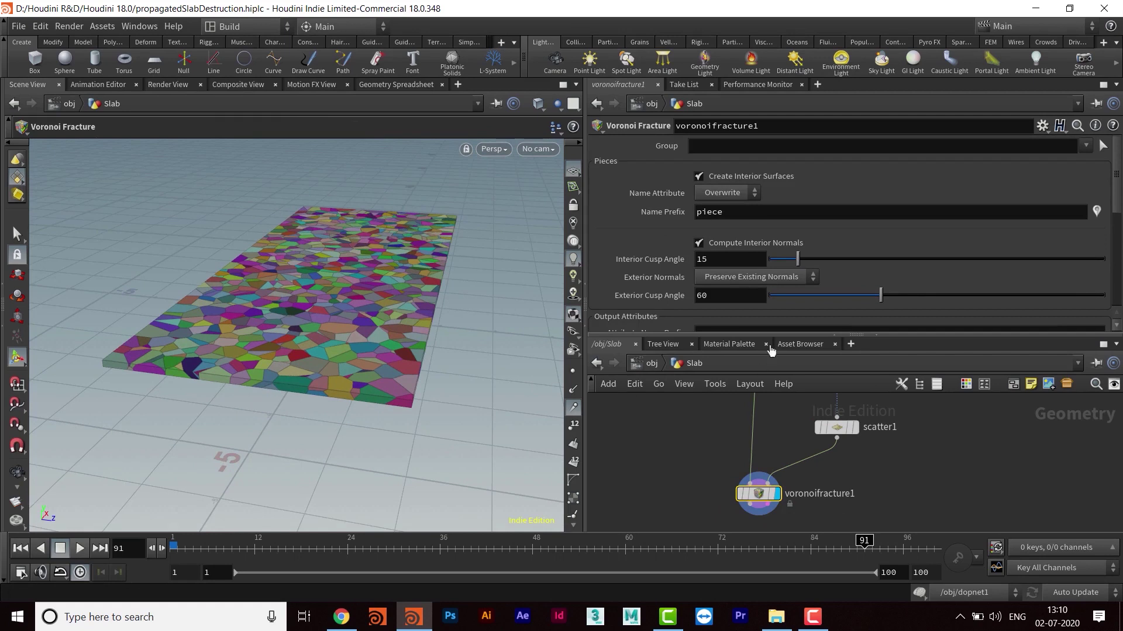
Step: Review the node chain and the fractured slab, and look up the Voronoi Fracture node's geometry information
{"action": "left_click_drag", "start_coordinate": [769, 336], "coordinate": [760, 220]}
{"action": "middle_click_drag", "start_coordinate": [668, 412], "coordinate": [657, 460]}
{"action": "left_click_drag", "start_coordinate": [744, 480], "coordinate": [756, 457]}
{"action": "middle_click_drag", "start_coordinate": [885, 376], "coordinate": [836, 399]}
{"action": "left_click_drag", "start_coordinate": [855, 351], "coordinate": [749, 457]}
{"action": "left_click_drag", "start_coordinate": [775, 436], "coordinate": [813, 448]}
{"action": "left_click", "coordinate": [778, 418]}
{"action": "left_click_drag", "start_coordinate": [778, 364], "coordinate": [778, 371]}
{"action": "middle_click_drag", "start_coordinate": [818, 462], "coordinate": [846, 412]}
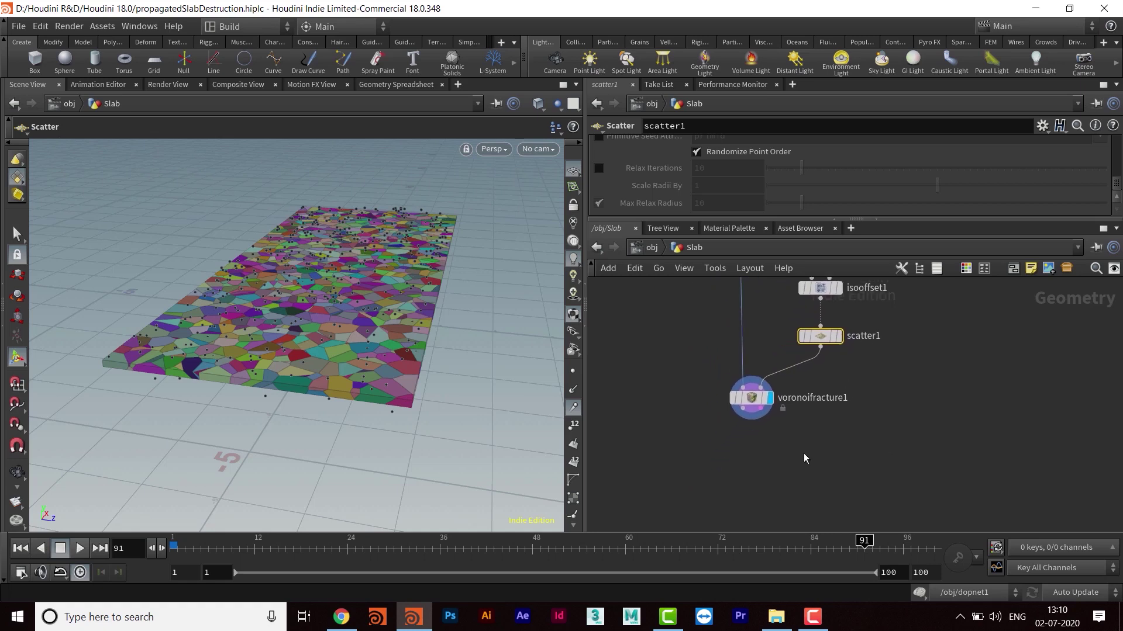
{"action": "left_click_drag", "start_coordinate": [344, 258], "coordinate": [350, 348], "text": "alt"}
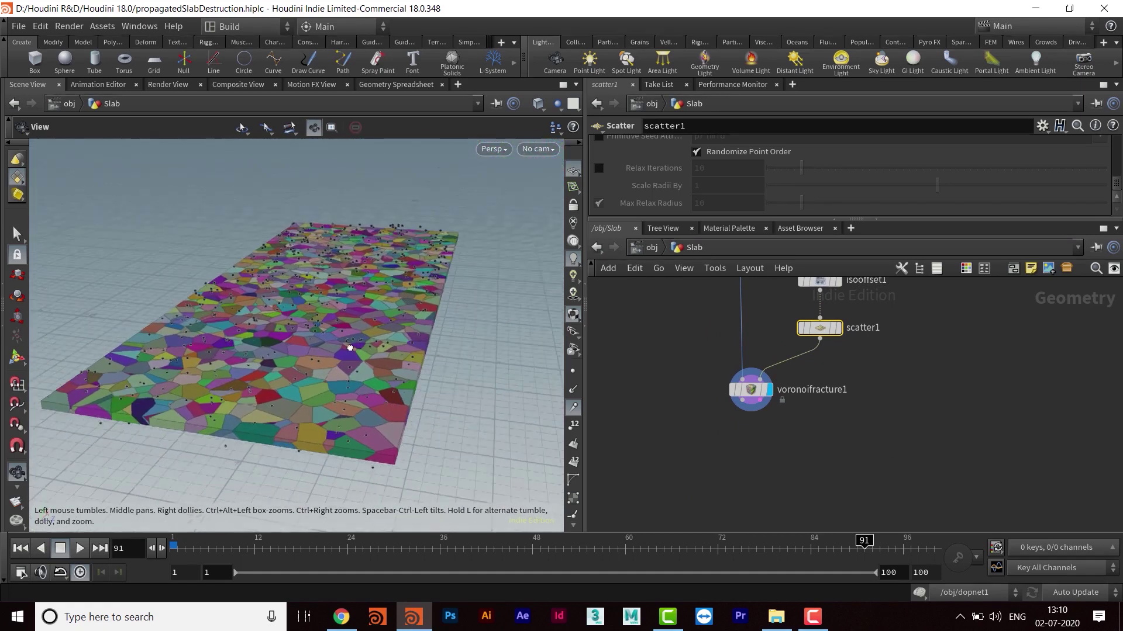
{"action": "middle_click_drag", "start_coordinate": [772, 490], "coordinate": [817, 452]}
{"action": "middle_click", "coordinate": [792, 358]}
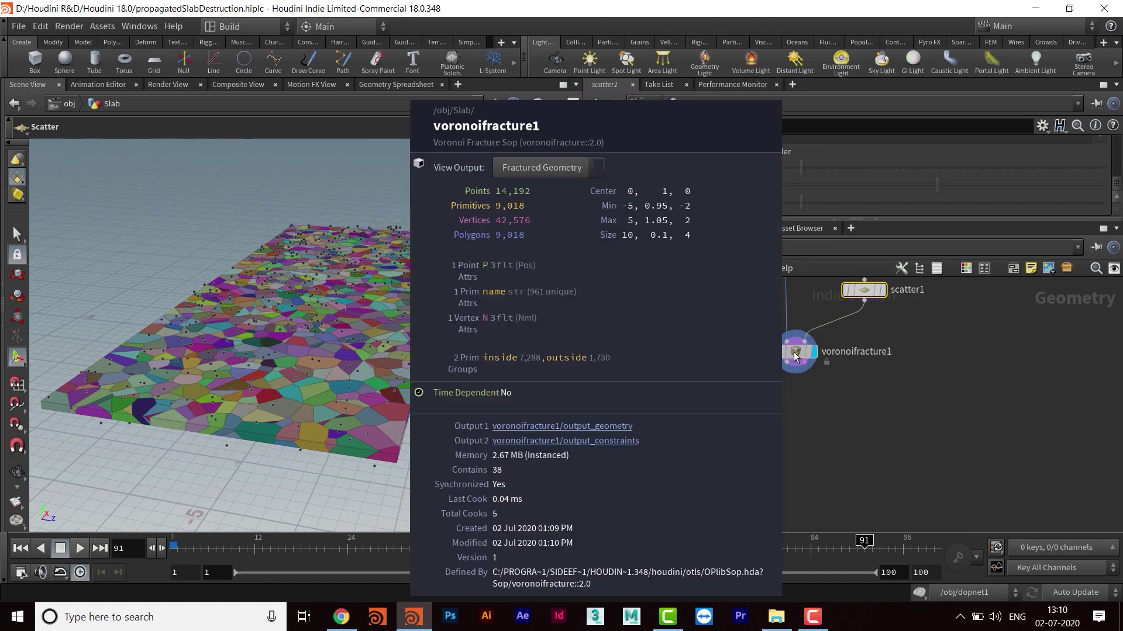
Step: Add an Assemble node below the Voronoi Fracture and feed it from the fractured geometry output
{"action": "key", "text": "Tab"}
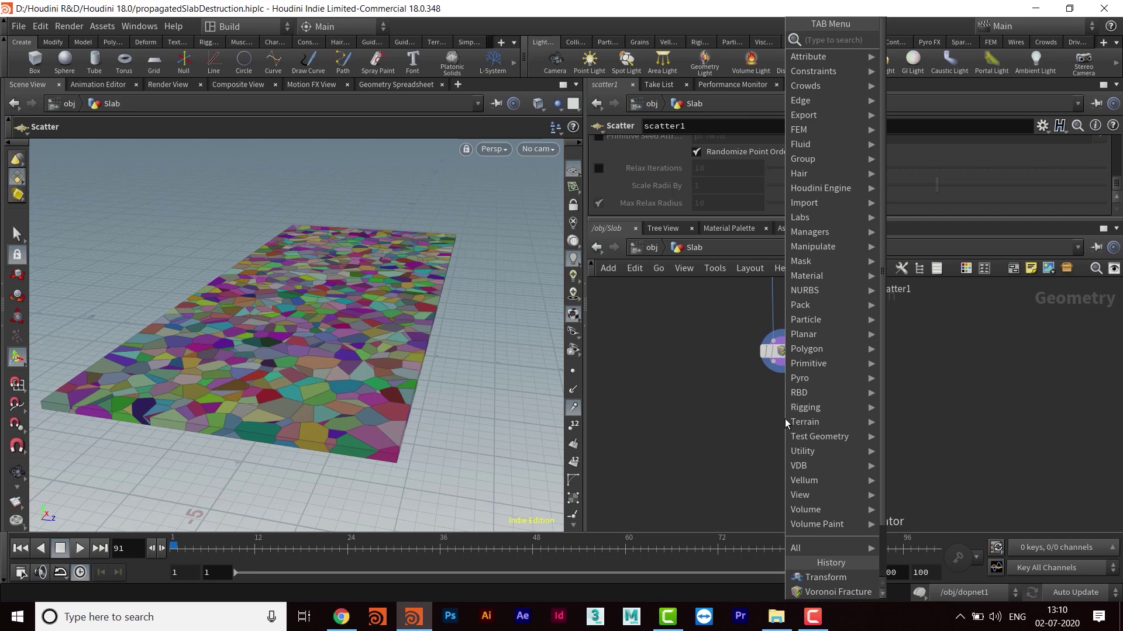
{"action": "type", "text": "assem"}
{"action": "key", "text": "Return"}
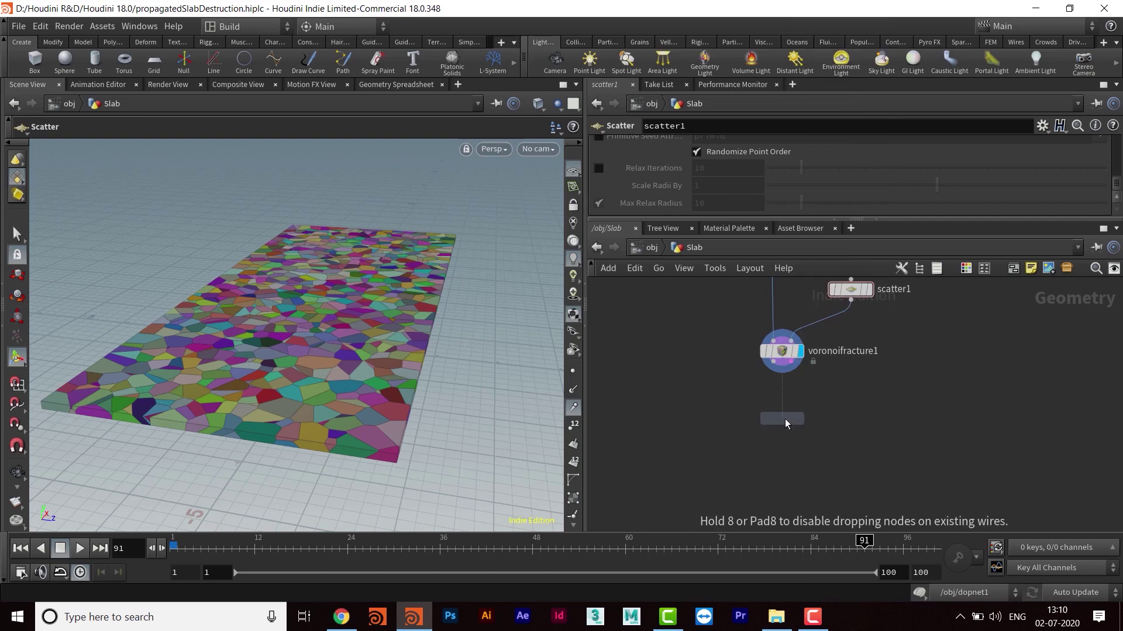
{"action": "left_click", "coordinate": [785, 419]}
{"action": "left_click_drag", "start_coordinate": [772, 363], "coordinate": [774, 428]}
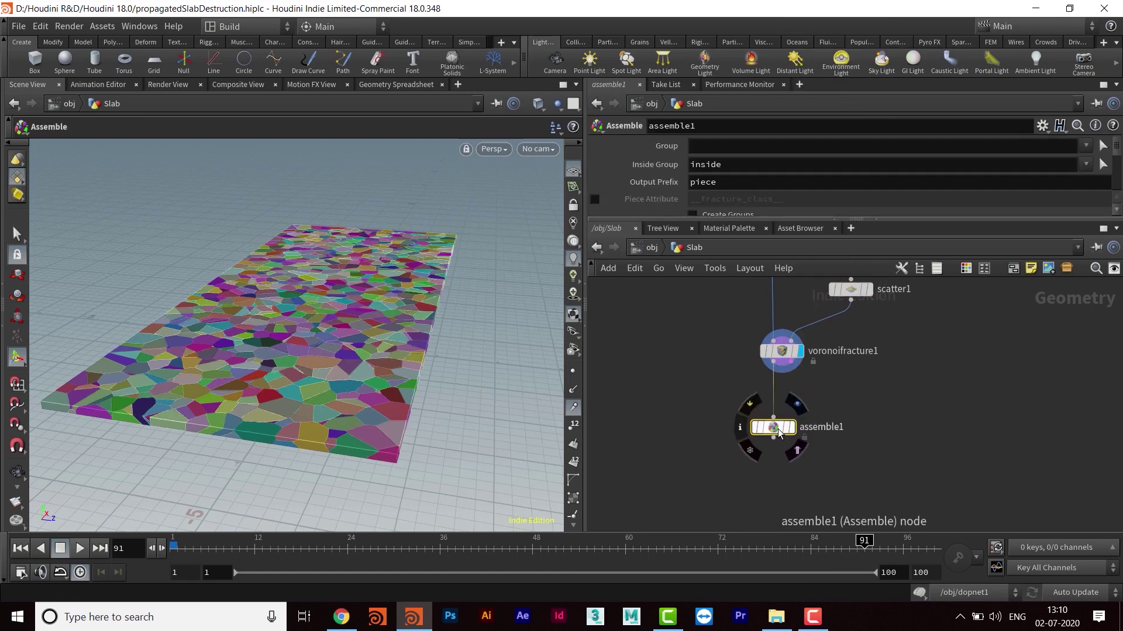
{"action": "middle_click", "coordinate": [772, 431]}
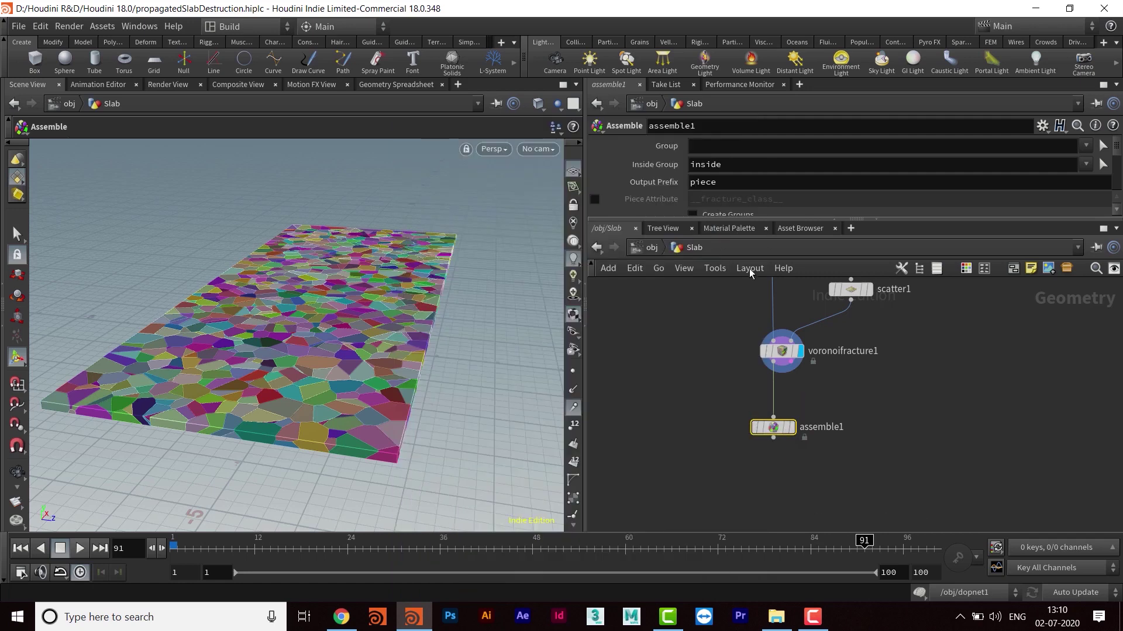
Step: Enable Create Packed Geometry and Cusp Edges on the Assemble node and check its geometry information
{"action": "left_click_drag", "start_coordinate": [748, 219], "coordinate": [739, 390]}
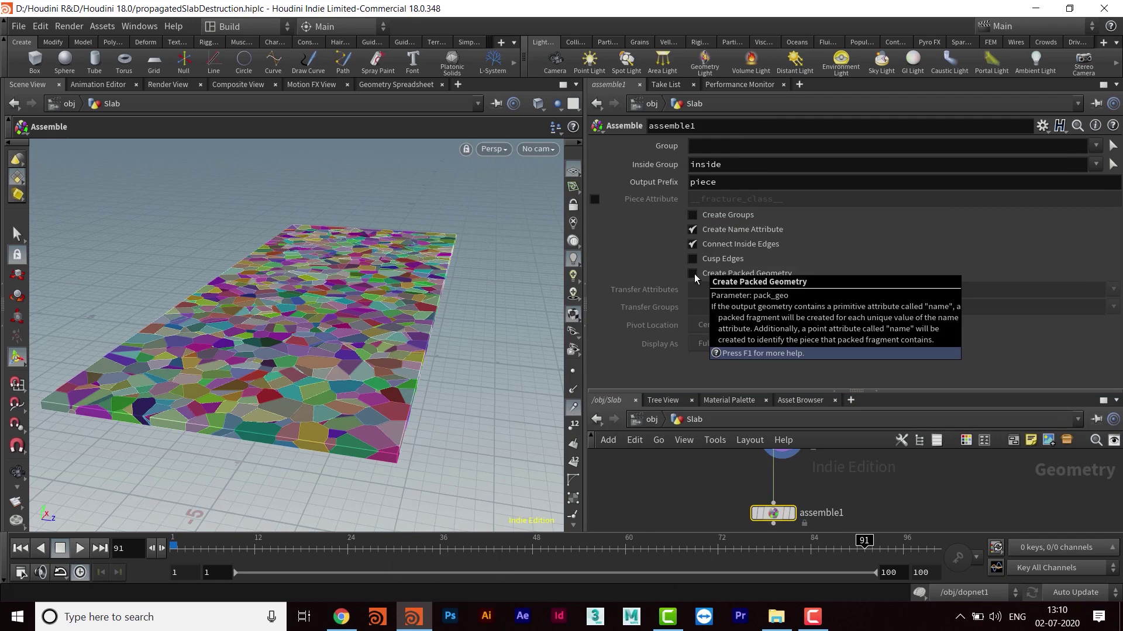
{"action": "left_click", "coordinate": [693, 274]}
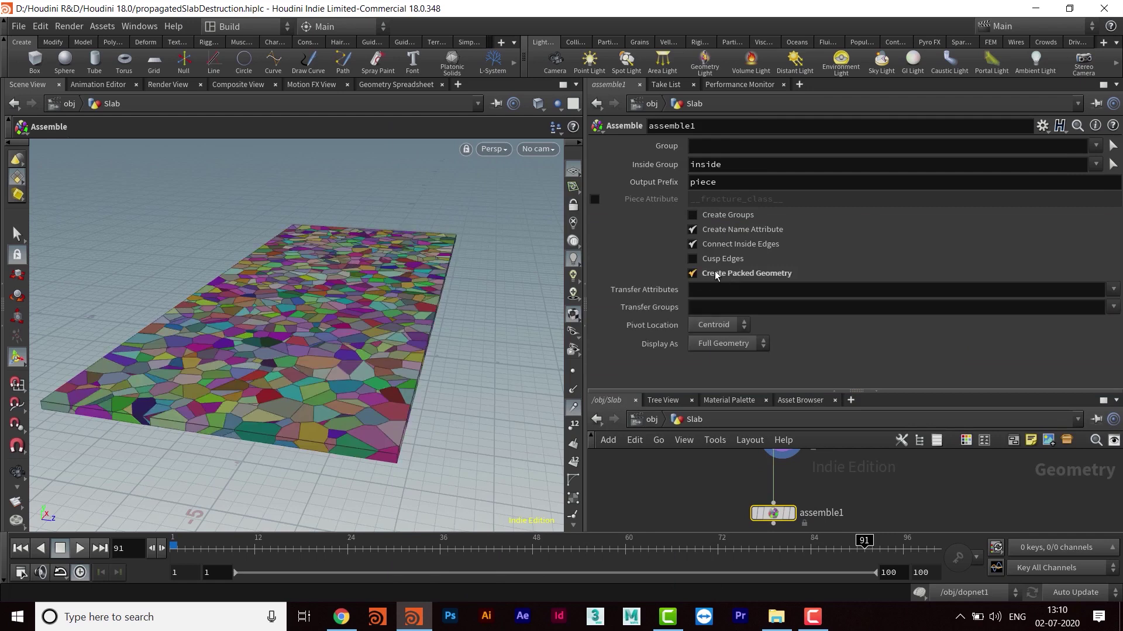
{"action": "left_click", "coordinate": [693, 259]}
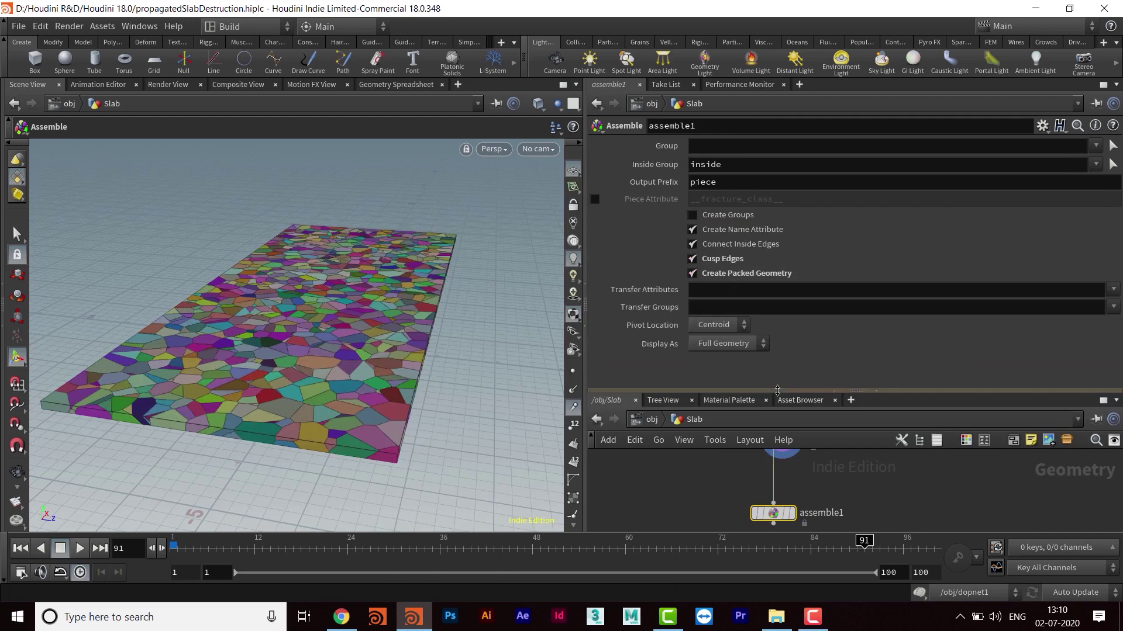
{"action": "left_click_drag", "start_coordinate": [777, 390], "coordinate": [777, 273]}
{"action": "middle_click", "coordinate": [774, 430]}
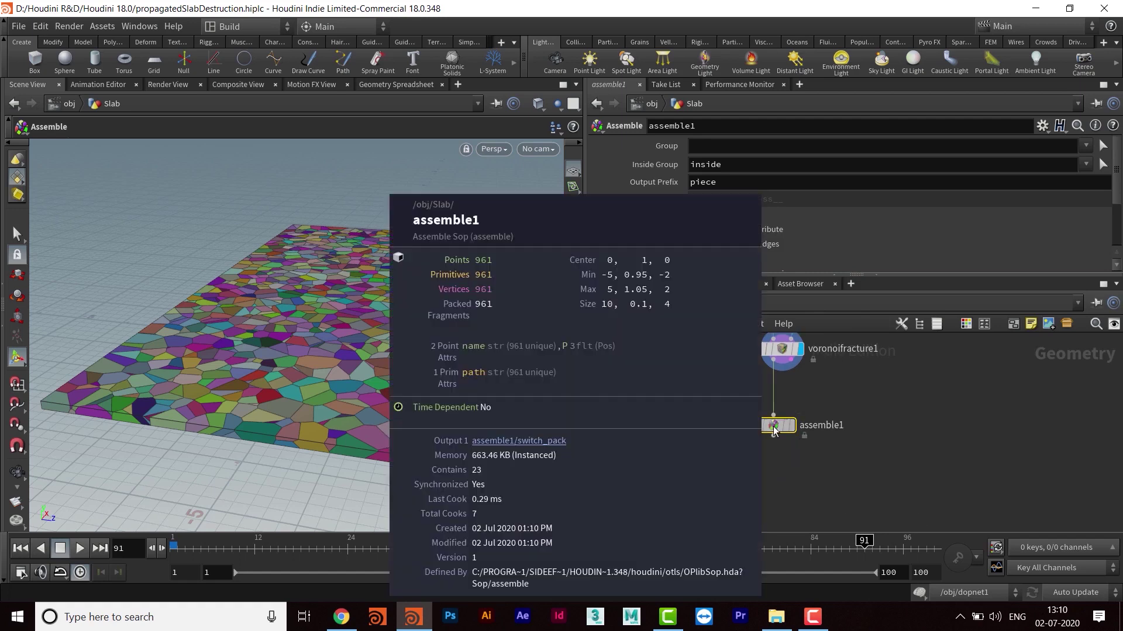
Step: Examine the fractured slab from several angles
{"action": "left_click_drag", "start_coordinate": [374, 361], "coordinate": [450, 342], "text": "alt"}
{"action": "middle_click_drag", "start_coordinate": [784, 487], "coordinate": [774, 457]}
{"action": "left_click_drag", "start_coordinate": [762, 418], "coordinate": [762, 411]}
{"action": "middle_click_drag", "start_coordinate": [772, 448], "coordinate": [769, 431]}
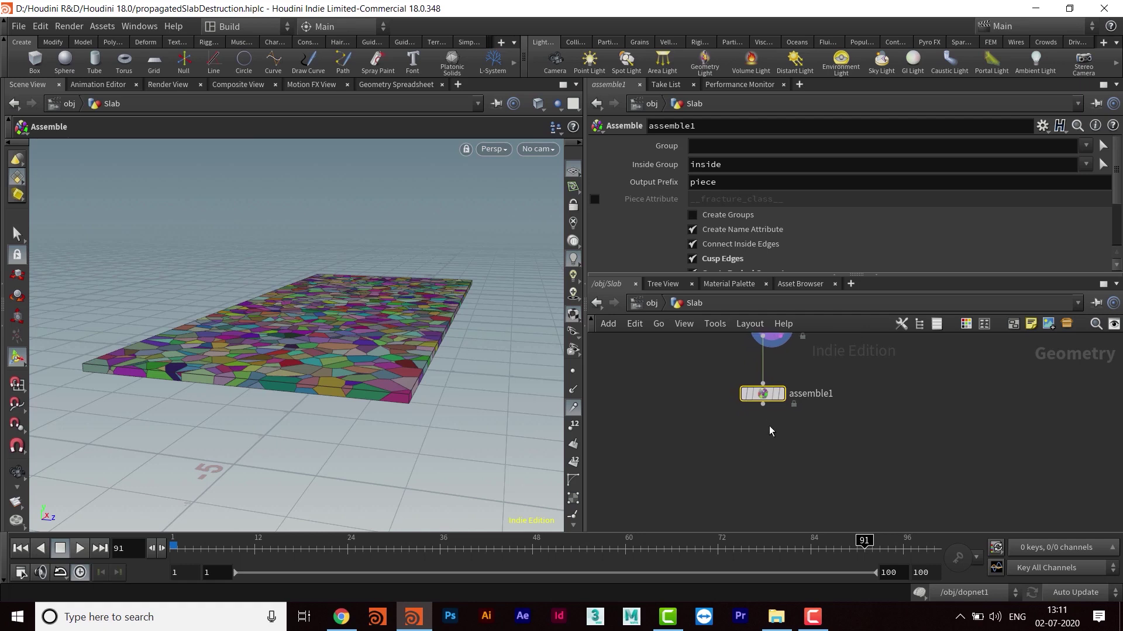
{"action": "key", "text": "space"}
{"action": "left_click_drag", "start_coordinate": [376, 306], "coordinate": [408, 399]}
{"action": "mouse_move", "coordinate": [456, 366]}
{"action": "left_mouse_down"}
{"action": "mouse_move", "coordinate": [443, 373]}
{"action": "mouse_move", "coordinate": [452, 371]}
{"action": "left_mouse_up"}
{"action": "left_click_drag", "start_coordinate": [200, 363], "coordinate": [300, 372]}
{"action": "left_click_drag", "start_coordinate": [490, 299], "coordinate": [402, 277]}
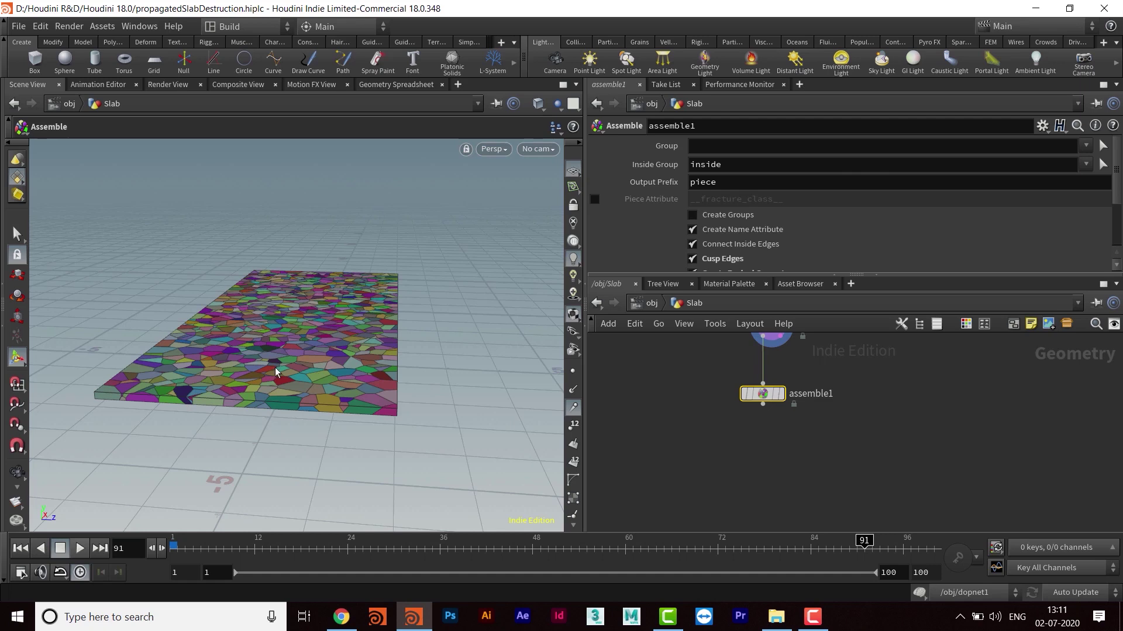
{"action": "middle_click_drag", "start_coordinate": [353, 433], "coordinate": [364, 395]}
Step: Add a Group node fed from the Assemble output and line it up beneath that node
{"action": "middle_click_drag", "start_coordinate": [763, 439], "coordinate": [774, 447]}
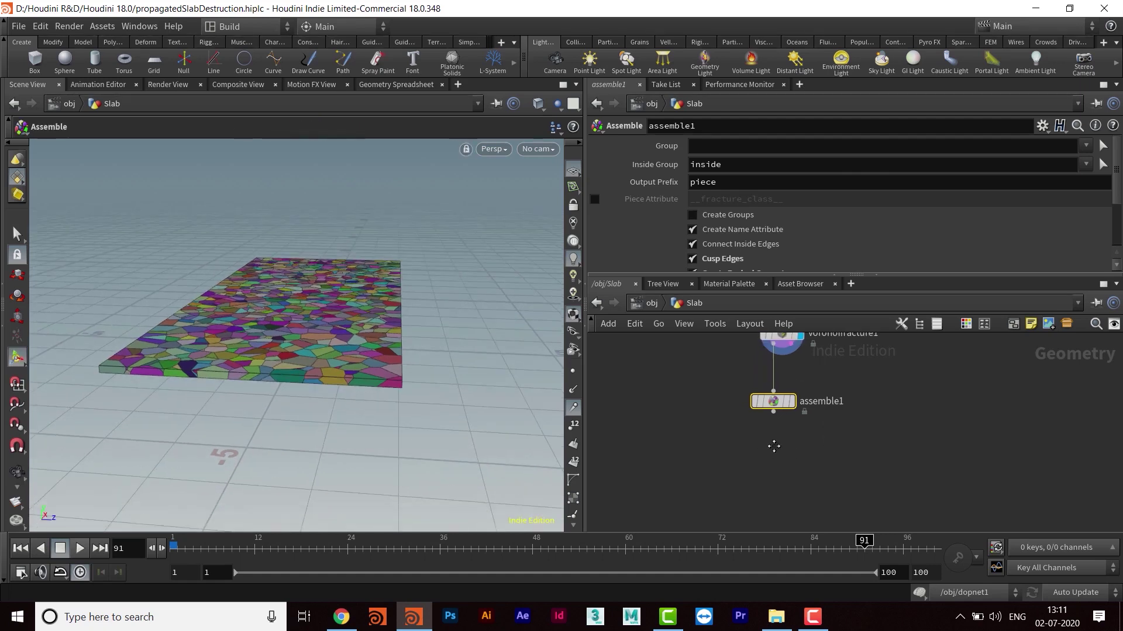
{"action": "left_click", "coordinate": [774, 411]}
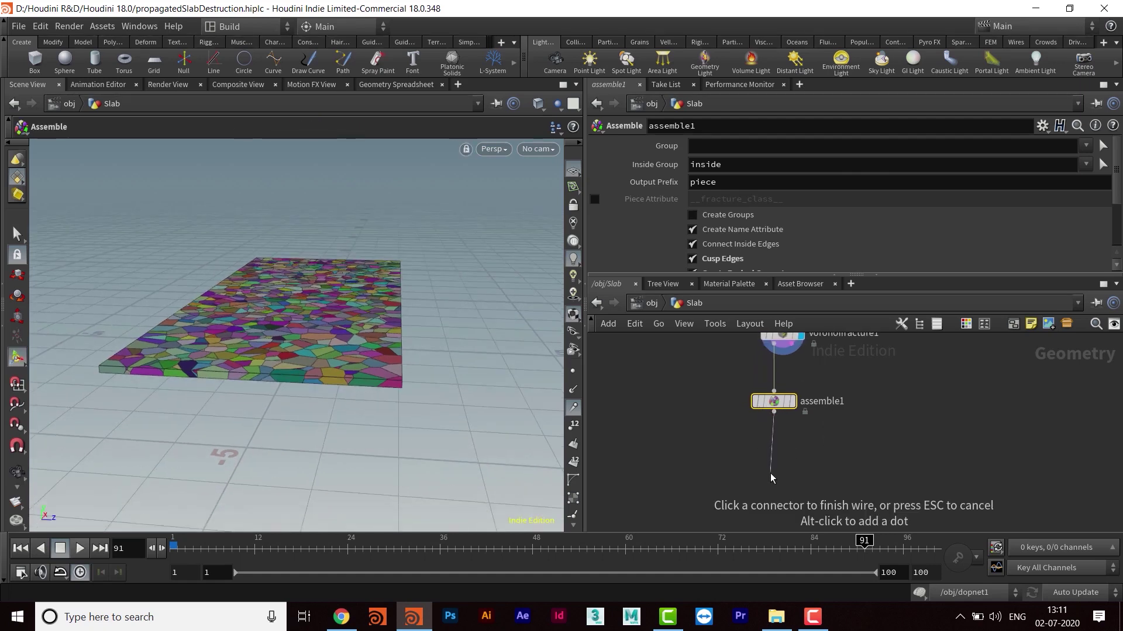
{"action": "key", "text": "Tab"}
{"action": "type", "text": "gro"}
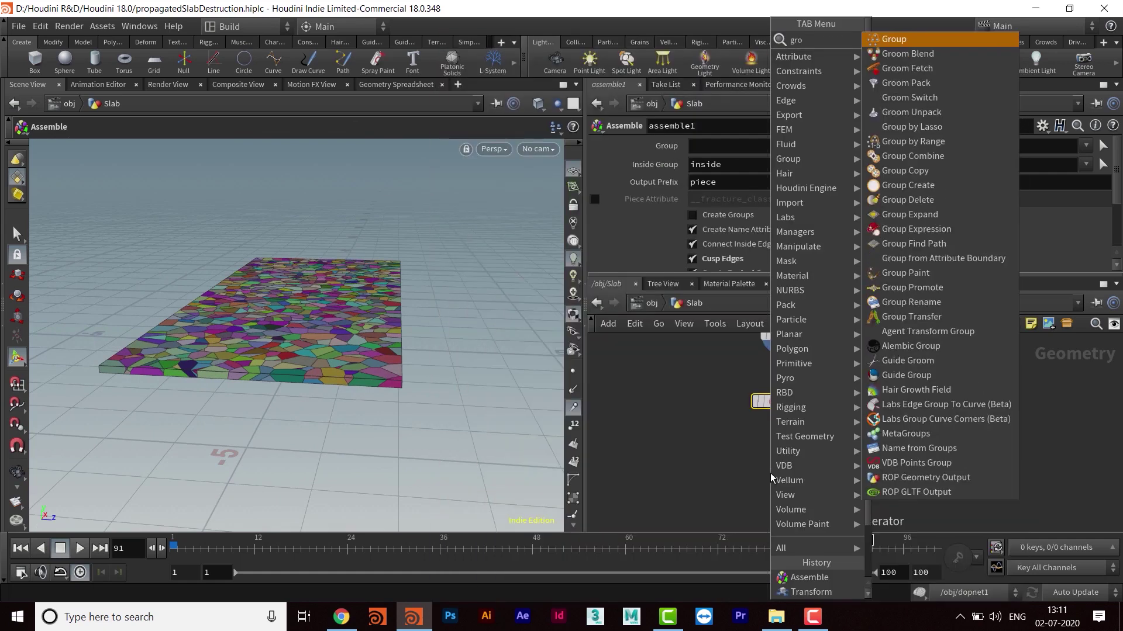
{"action": "key", "text": "Return"}
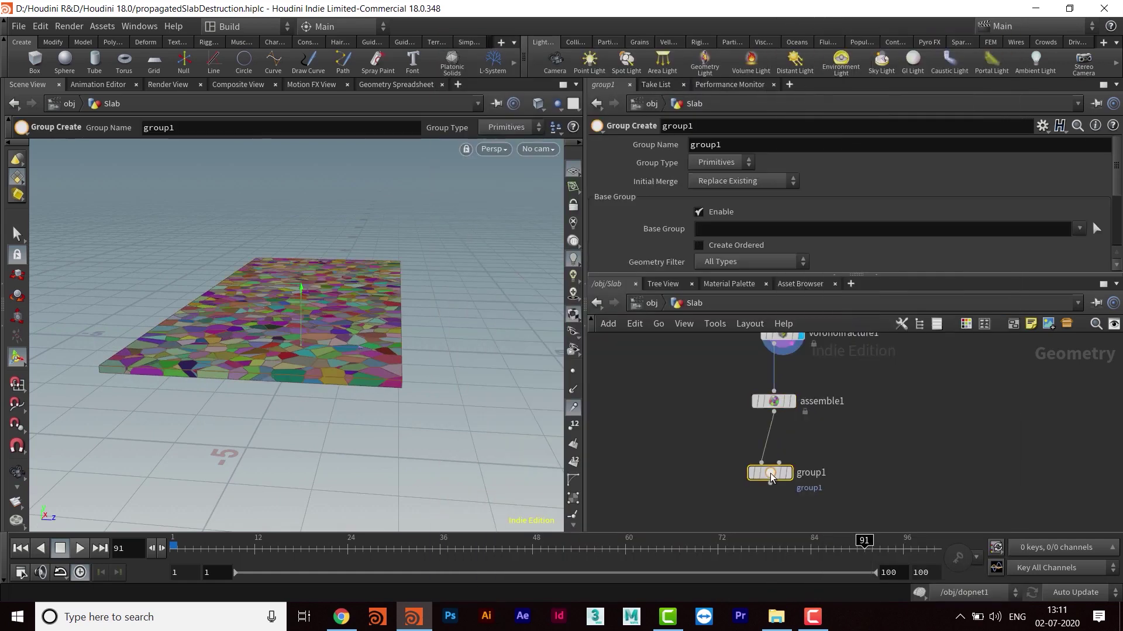
{"action": "left_click", "coordinate": [783, 474]}
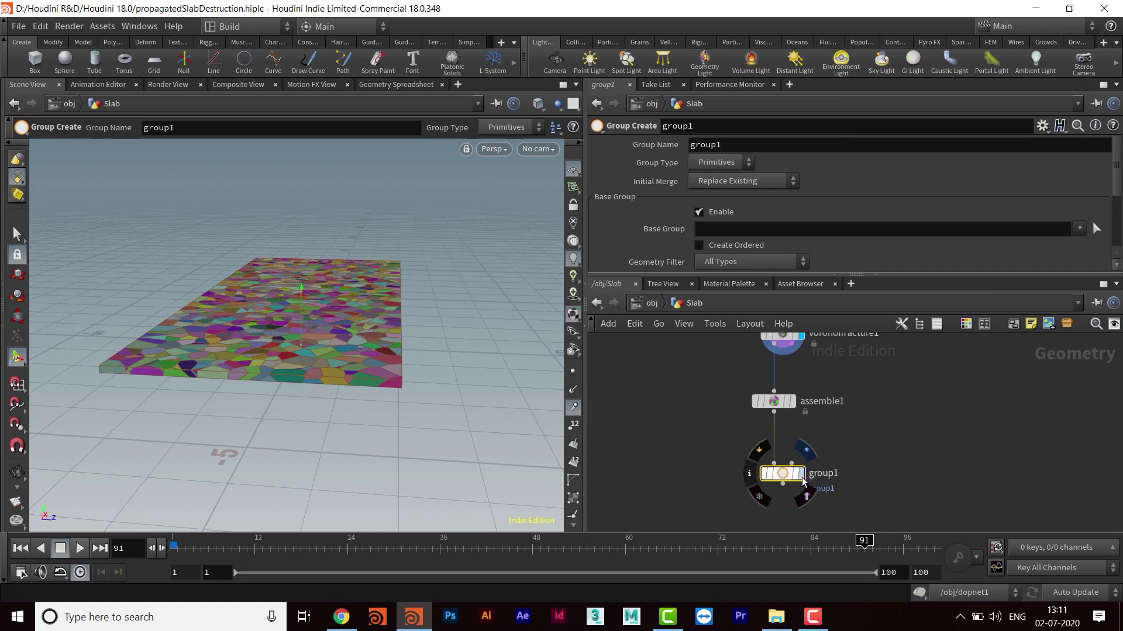
Step: Display the Group node's output and name its group inactive
{"action": "left_click", "coordinate": [802, 477]}
{"action": "double_click", "coordinate": [771, 152]}
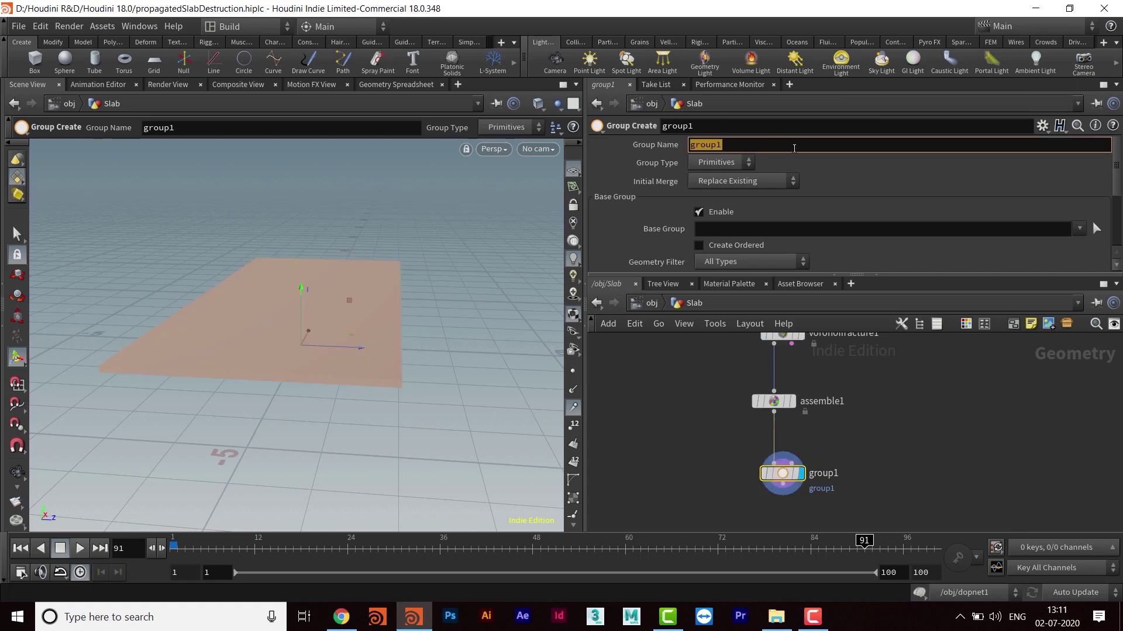
{"action": "type", "text": "in"}
{"action": "key", "text": "Return"}
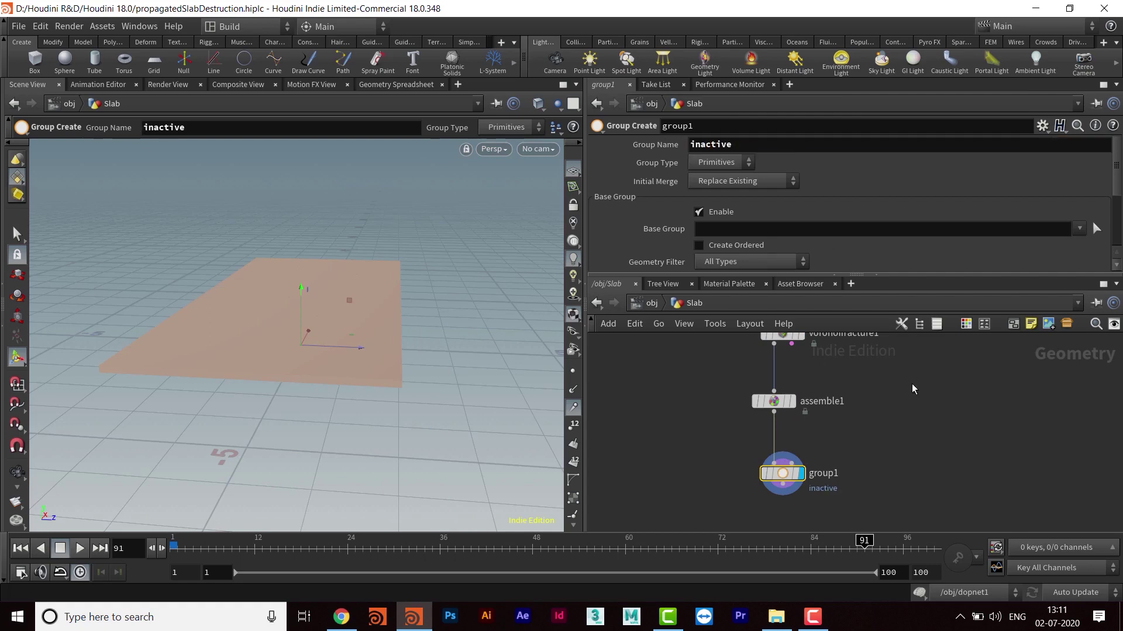
Step: Add a Box node beside the Assemble and Group nodes
{"action": "middle_click_drag", "start_coordinate": [900, 476], "coordinate": [923, 486]}
{"action": "scroll", "coordinate": [807, 491], "scroll_direction": "up", "scroll_amount": 3}
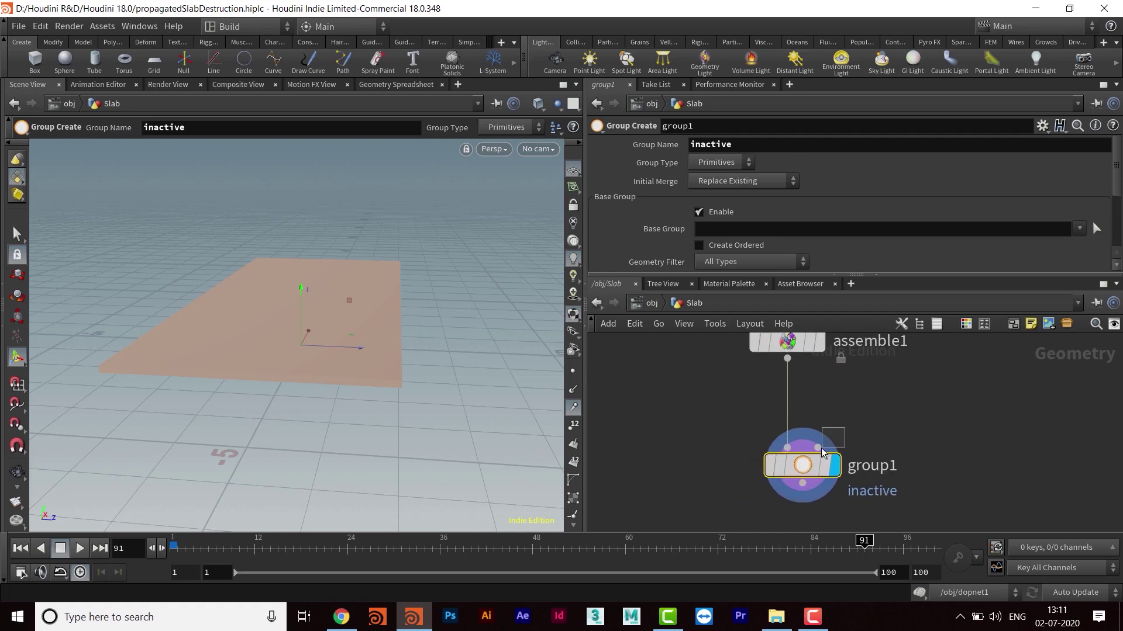
{"action": "middle_click_drag", "start_coordinate": [698, 405], "coordinate": [735, 434]}
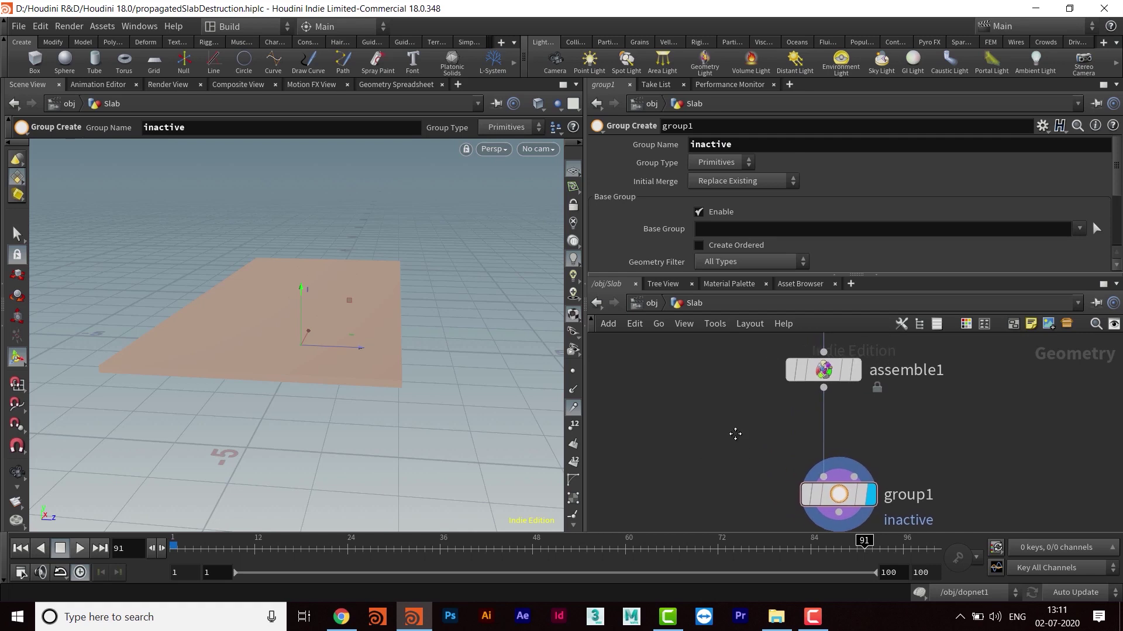
{"action": "key", "text": "Tab"}
{"action": "type", "text": "box"}
{"action": "key", "text": "Return"}
{"action": "left_click", "coordinate": [661, 413]}
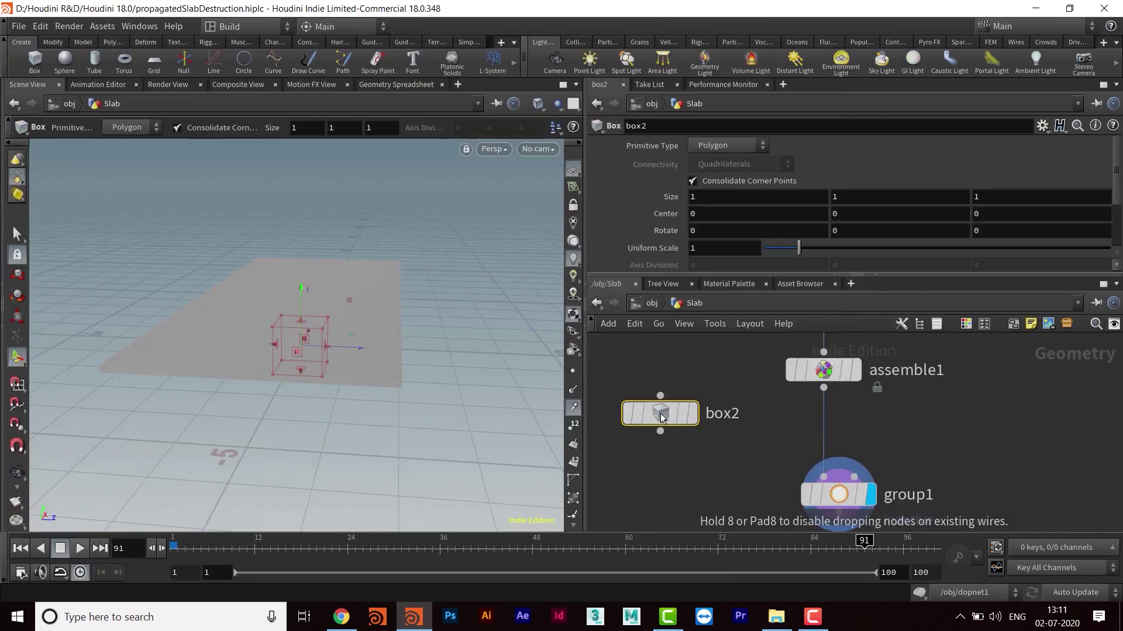
Step: Shift the new box toward the slab's long edge with a Z center of 2.5
{"action": "middle_click_drag", "start_coordinate": [734, 466], "coordinate": [758, 472]}
{"action": "left_click_drag", "start_coordinate": [275, 301], "coordinate": [355, 341], "text": "alt"}
{"action": "right_click_drag", "start_coordinate": [356, 340], "coordinate": [310, 374], "text": "alt"}
{"action": "left_click_drag", "start_coordinate": [310, 374], "coordinate": [348, 316], "text": "alt"}
{"action": "left_click", "coordinate": [706, 218]}
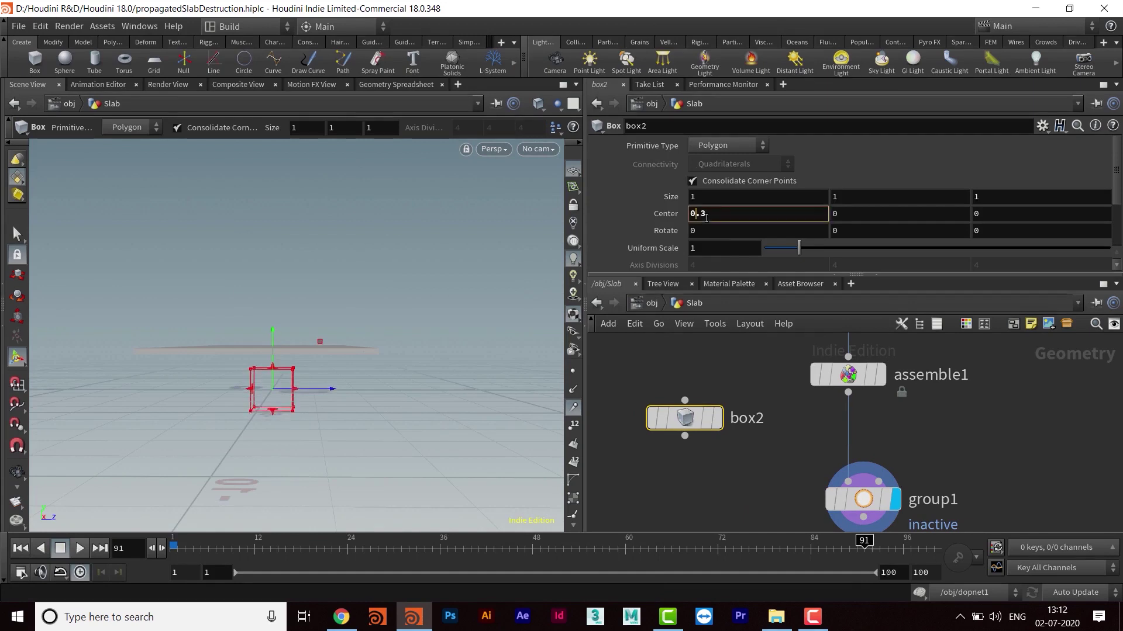
{"action": "left_click", "coordinate": [1023, 215]}
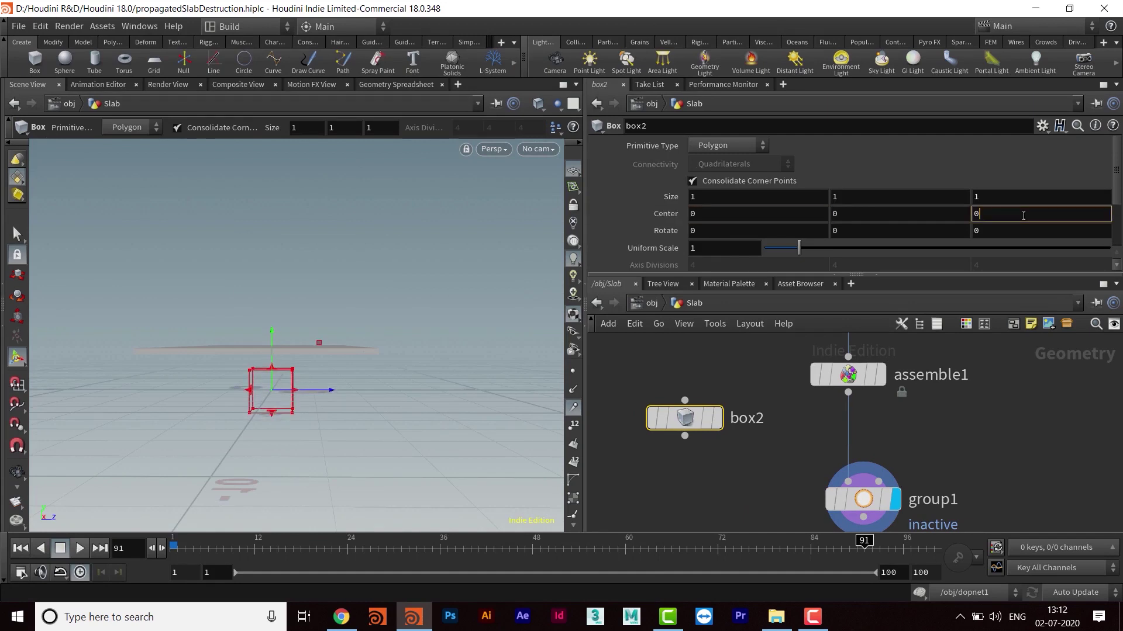
{"action": "scroll", "coordinate": [1023, 216], "scroll_direction": "up", "scroll_amount": 20}
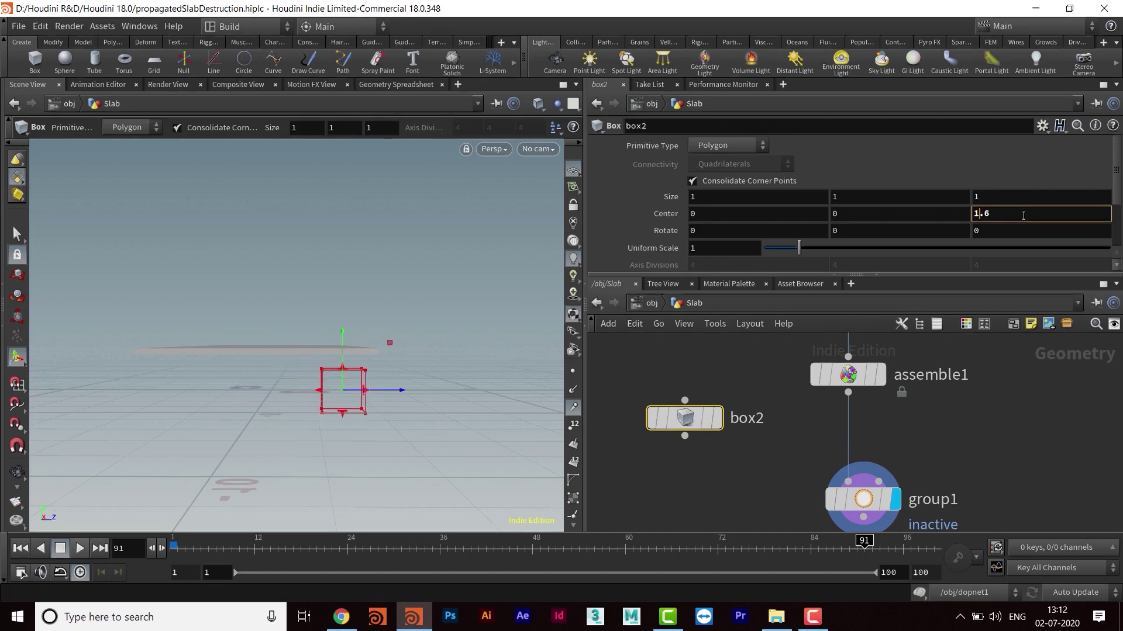
{"action": "scroll", "coordinate": [1023, 215], "scroll_direction": "up", "scroll_amount": 1}
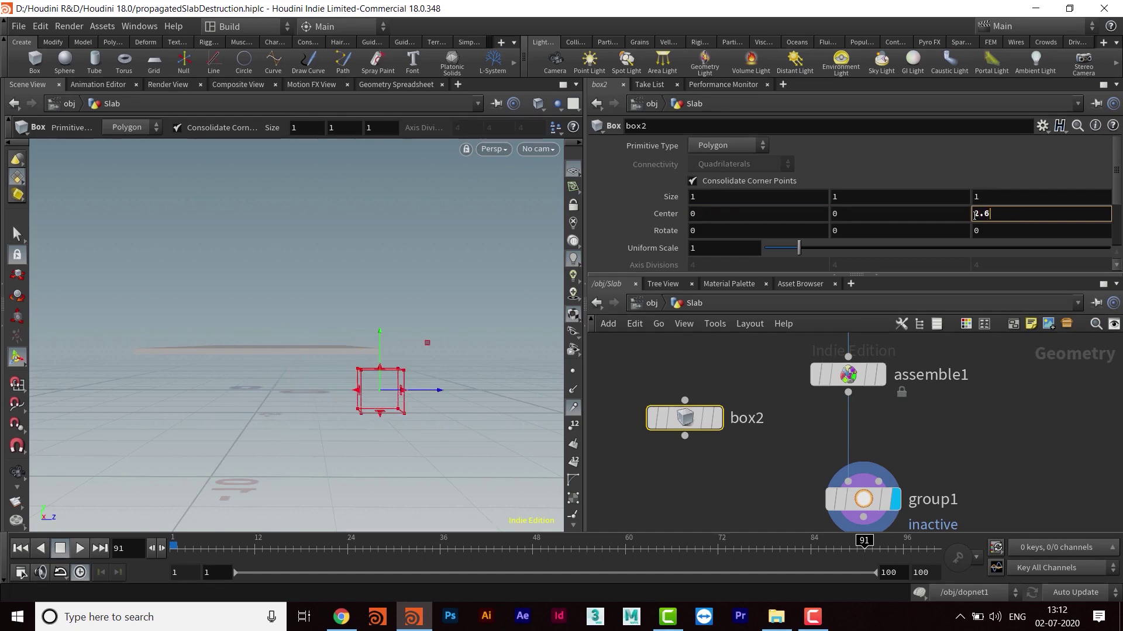
{"action": "type", "text": "5"}
{"action": "key", "text": "Return"}
{"action": "key", "text": "Escape"}
Step: Set the box's Z center to 2 and check its position against the slab edge
{"action": "left_click_drag", "start_coordinate": [406, 196], "coordinate": [433, 261]}
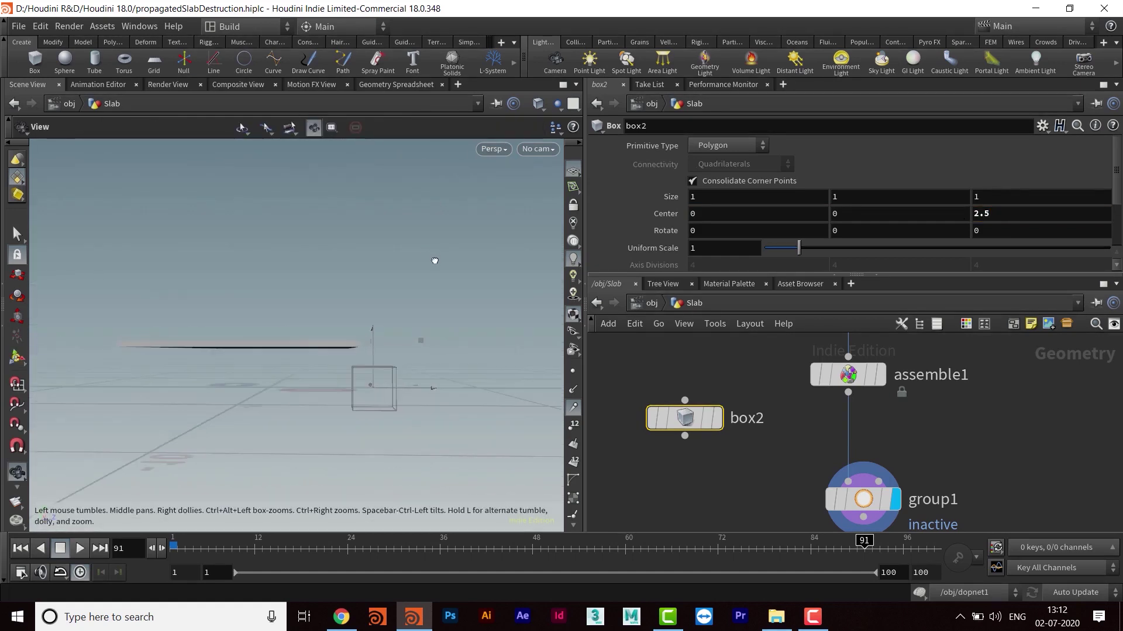
{"action": "left_click_drag", "start_coordinate": [940, 225], "coordinate": [897, 202]}
{"action": "type", "text": "2"}
{"action": "key", "text": "Return"}
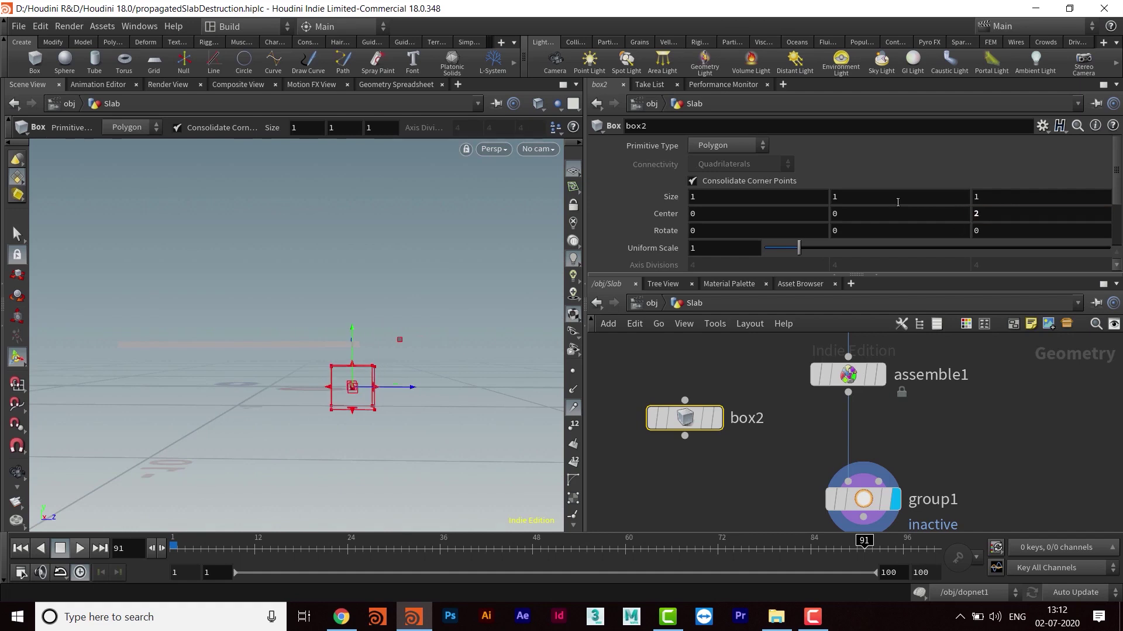
{"action": "key", "text": "space"}
{"action": "left_click_drag", "start_coordinate": [465, 267], "coordinate": [412, 279]}
{"action": "key", "text": "Return"}
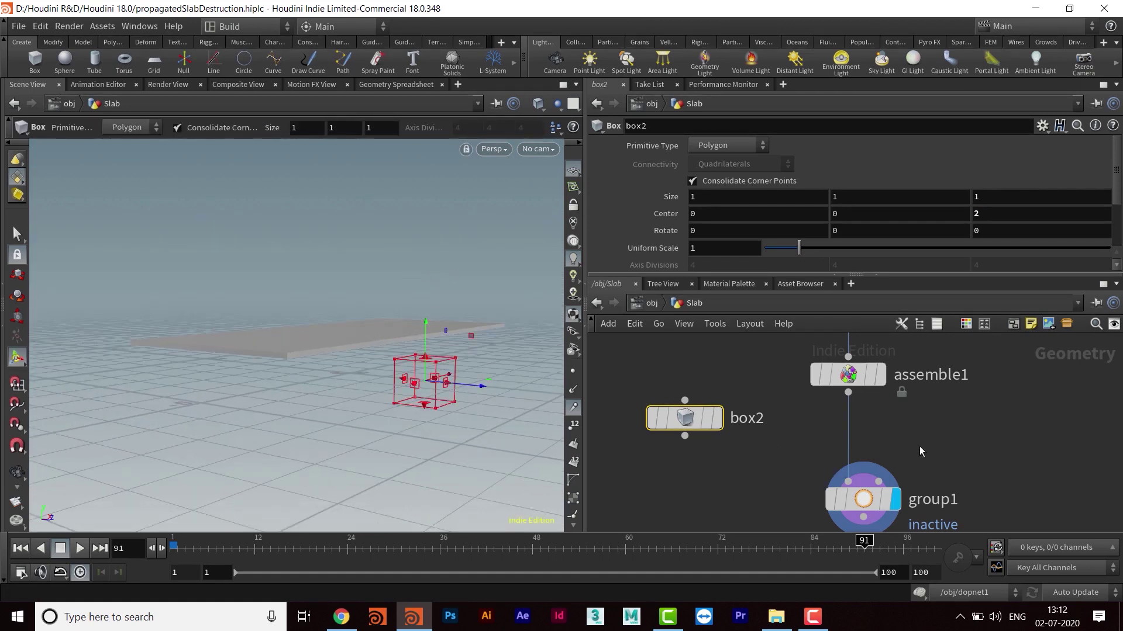
Step: Raise the box to slab height by setting its Y center to 1
{"action": "middle_click_drag", "start_coordinate": [919, 447], "coordinate": [898, 428]}
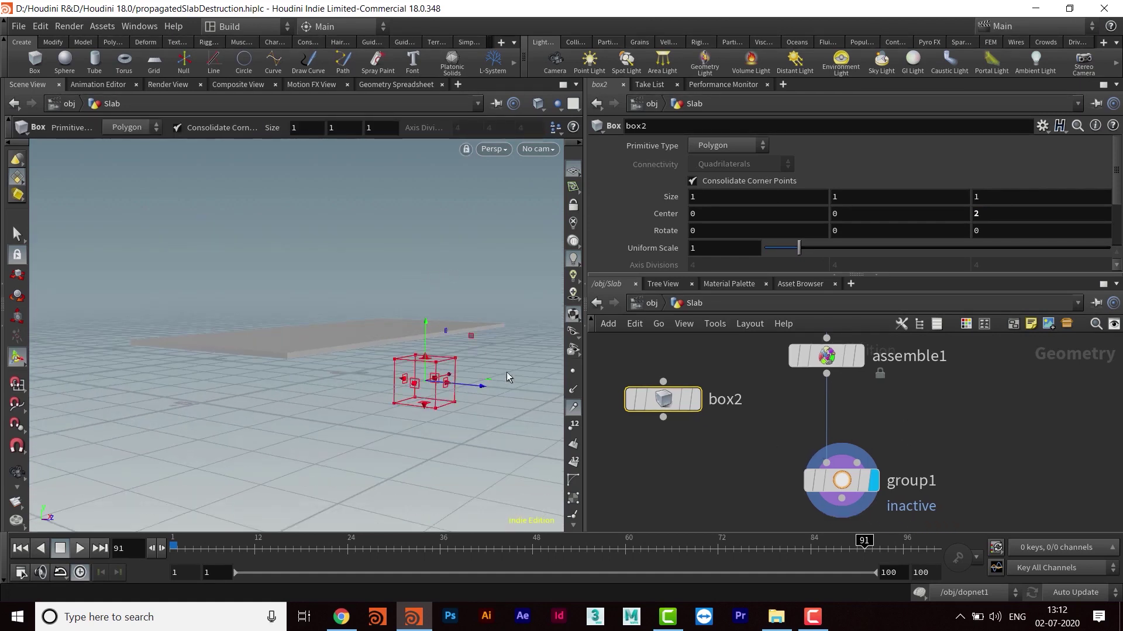
{"action": "left_click", "coordinate": [863, 211]}
{"action": "type", "text": "1"}
{"action": "key", "text": "Return"}
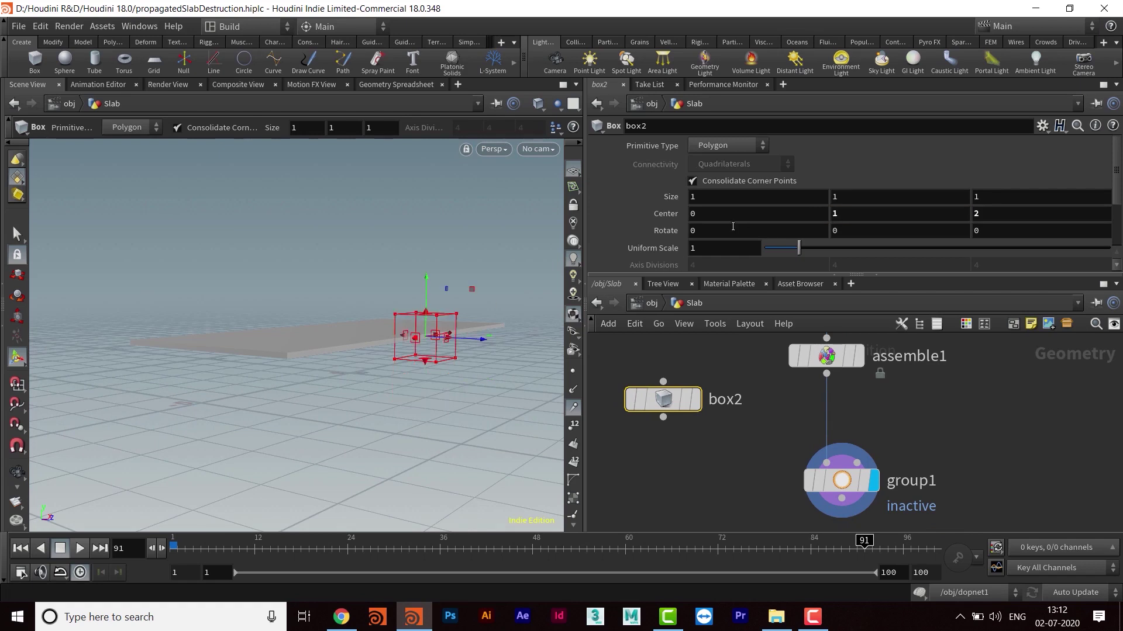
Step: Stretch the box along the slab's full length by setting its X size to 10
{"action": "left_click_drag", "start_coordinate": [145, 410], "coordinate": [351, 357], "text": "alt"}
{"action": "left_click", "coordinate": [711, 200]}
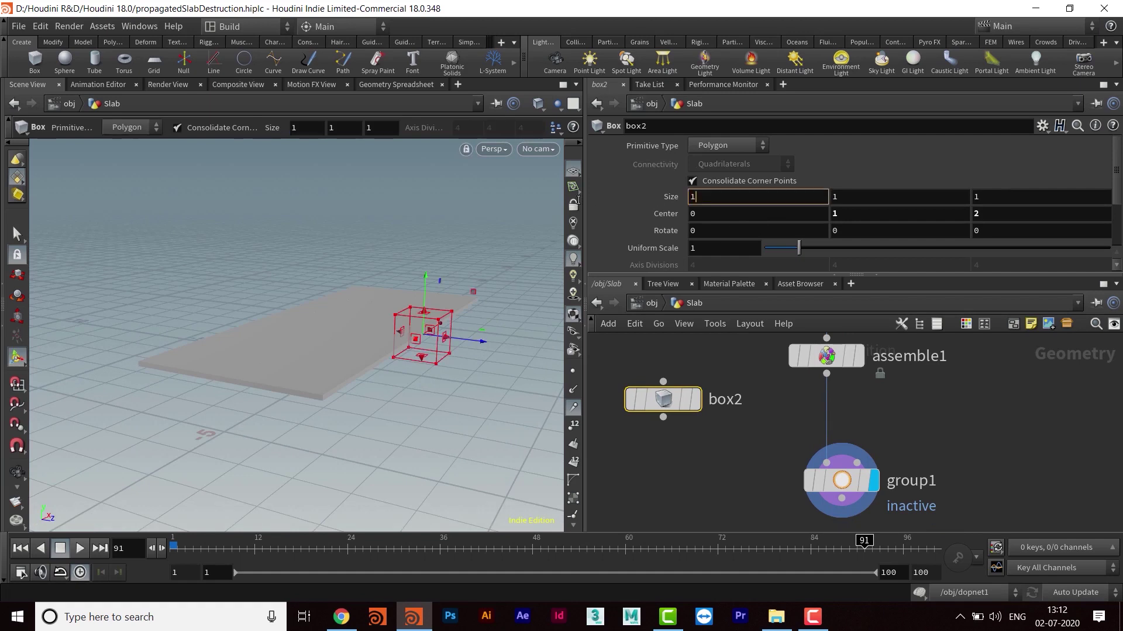
{"action": "type", "text": "10"}
{"action": "key", "text": "Return"}
{"action": "left_click_drag", "start_coordinate": [66, 303], "coordinate": [407, 374], "text": "alt"}
Step: Duplicate the box node and set the copy's Z center to -2, over the slab's opposite long edge
{"action": "middle_click_drag", "start_coordinate": [698, 474], "coordinate": [802, 471]}
{"action": "left_click_drag", "start_coordinate": [769, 400], "coordinate": [654, 397]}
{"action": "middle_click_drag", "start_coordinate": [654, 396], "coordinate": [718, 405]}
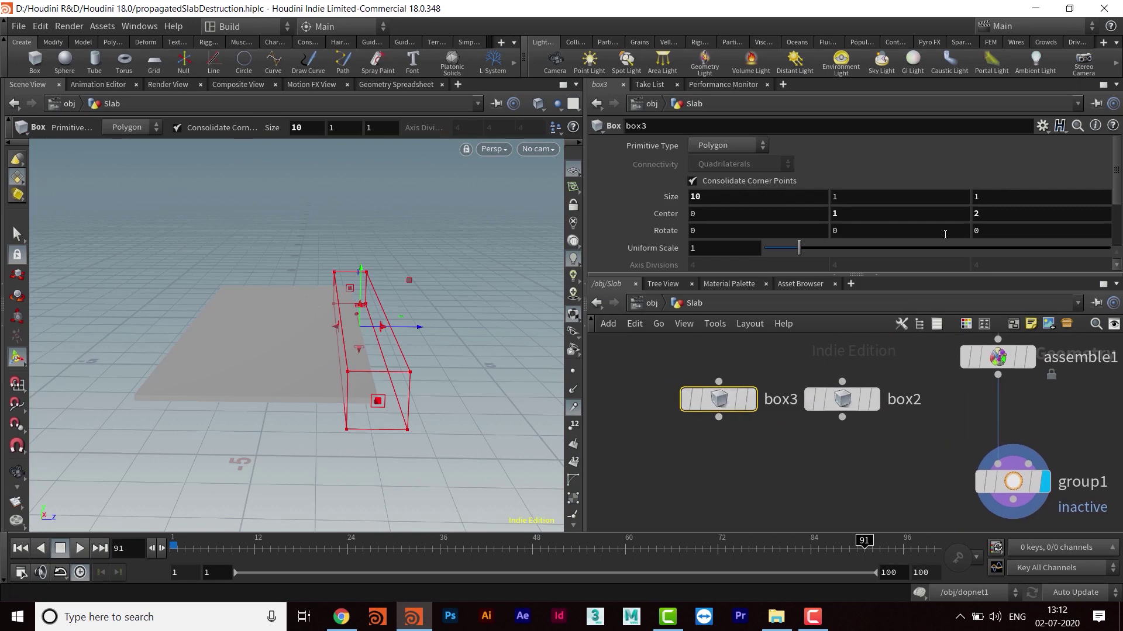
{"action": "left_click", "coordinate": [974, 214]}
{"action": "type", "text": "-"}
{"action": "key", "text": "Return"}
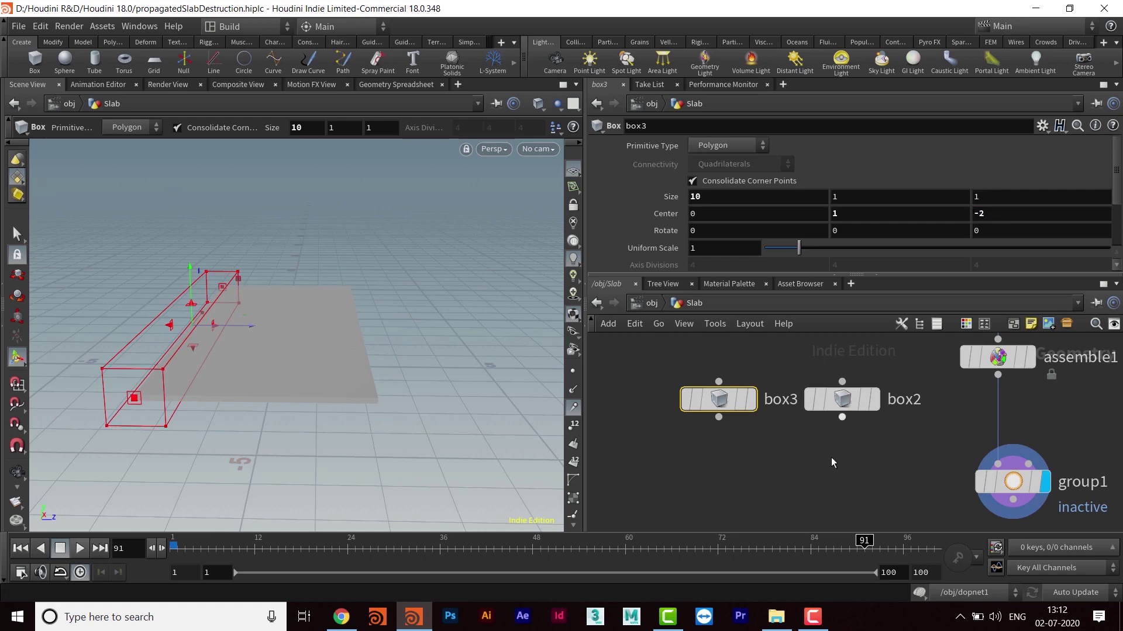
Step: Combine both box nodes into a Merge node placed below them
{"action": "left_click_drag", "start_coordinate": [622, 358], "coordinate": [900, 480]}
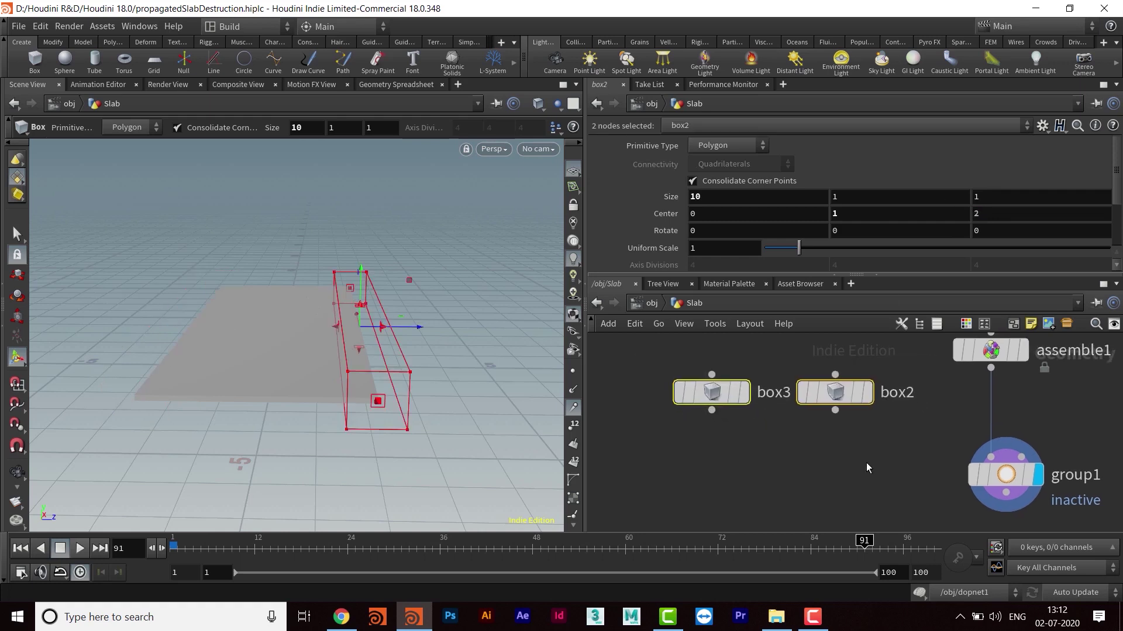
{"action": "left_click_drag", "start_coordinate": [835, 410], "coordinate": [782, 480]}
{"action": "left_click", "coordinate": [783, 500]}
{"action": "left_click", "coordinate": [907, 498]}
{"action": "scroll", "coordinate": [880, 423], "scroll_direction": "down", "scroll_amount": 5}
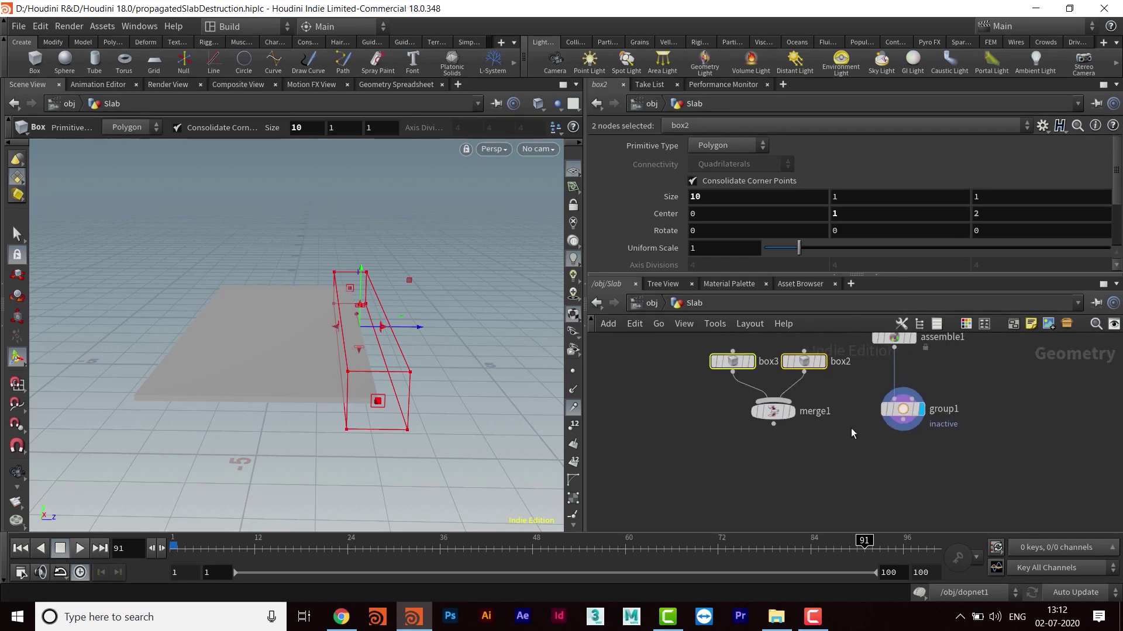
Step: Move the Group node lower and wire the merged boxes into its second input
{"action": "left_click_drag", "start_coordinate": [896, 433], "coordinate": [899, 478]}
{"action": "scroll", "coordinate": [815, 442], "scroll_direction": "up", "scroll_amount": 3}
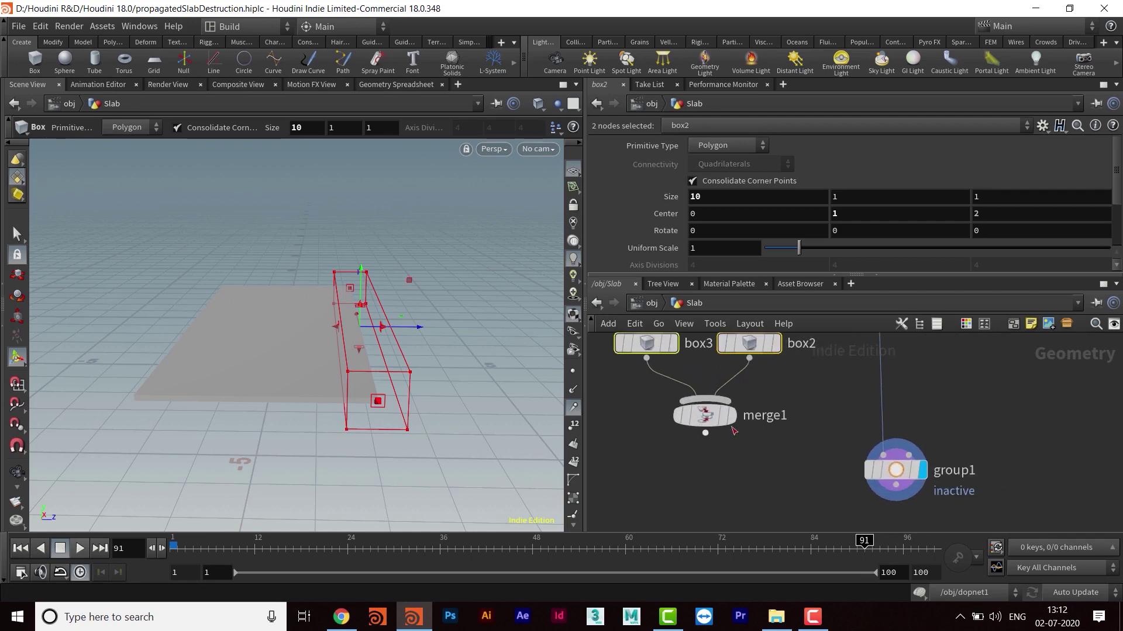
{"action": "left_click_drag", "start_coordinate": [705, 433], "coordinate": [908, 455]}
{"action": "middle_click_drag", "start_coordinate": [980, 466], "coordinate": [935, 443]}
Step: Enlarge the parameter area and set the inactive group's type to Points
{"action": "left_click", "coordinate": [826, 467]}
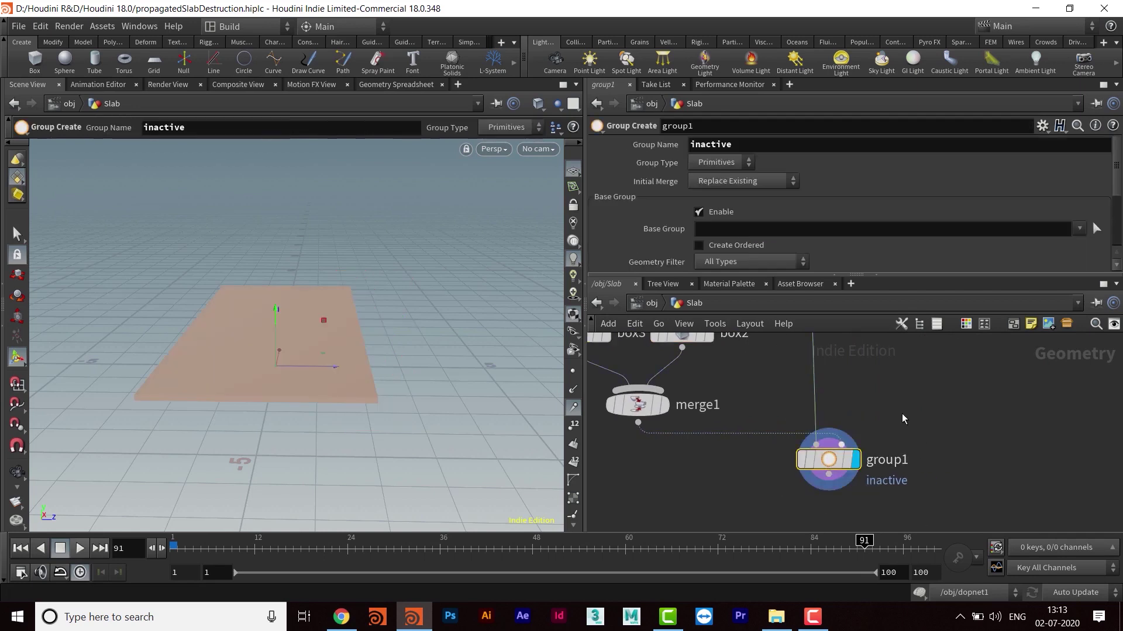
{"action": "key", "text": "Escape"}
{"action": "left_click_drag", "start_coordinate": [382, 298], "coordinate": [489, 305]}
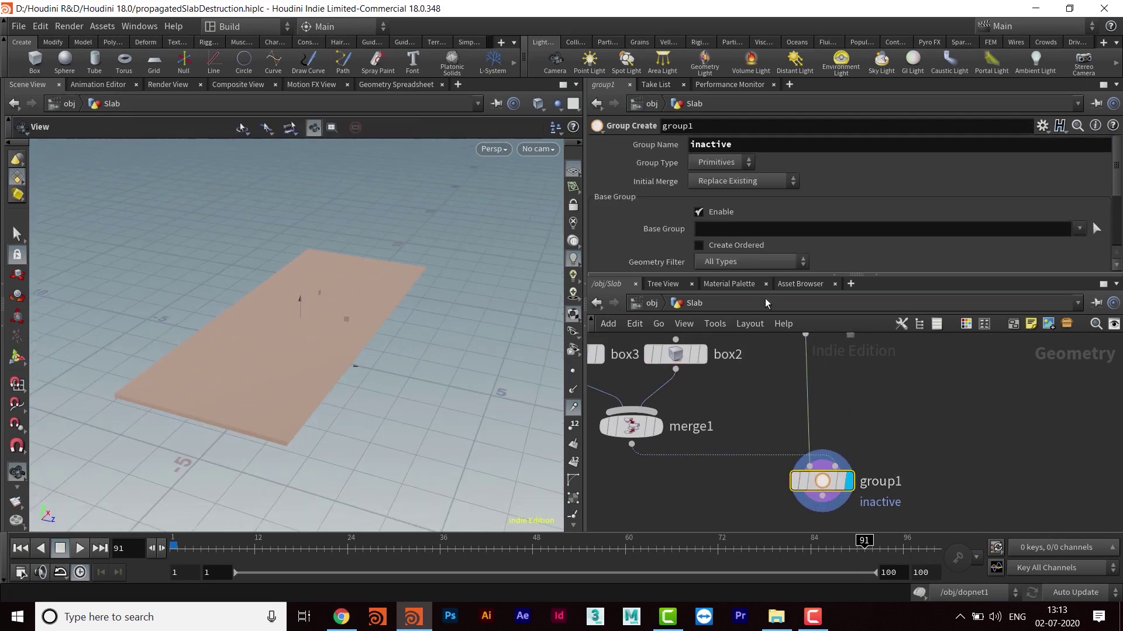
{"action": "key", "text": "Return"}
{"action": "left_click_drag", "start_coordinate": [763, 273], "coordinate": [744, 341]}
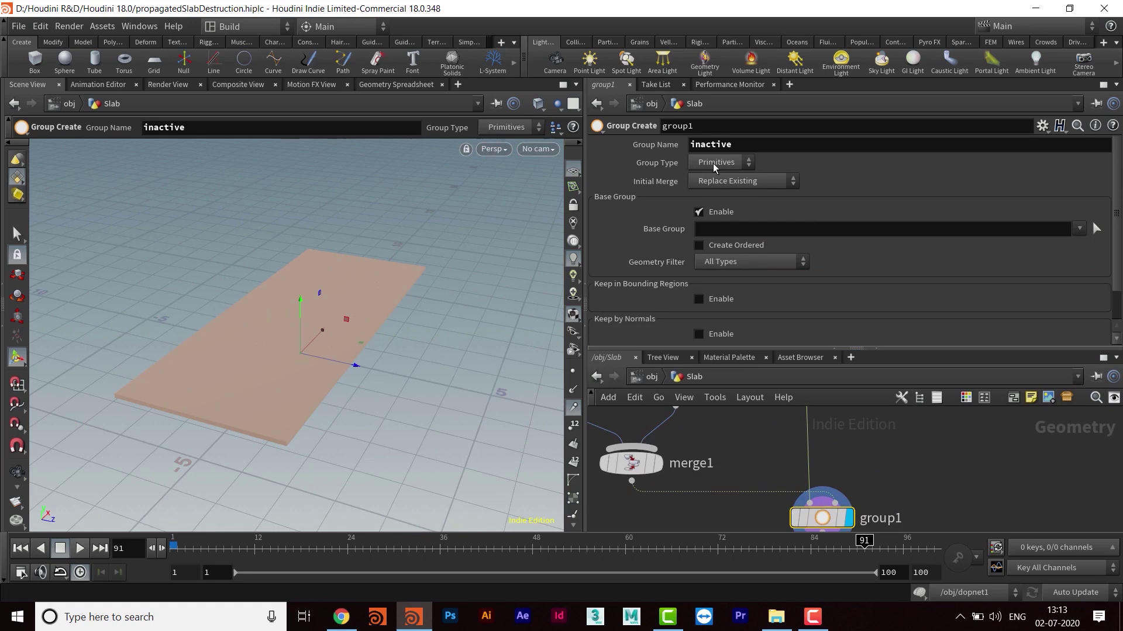
{"action": "left_click", "coordinate": [716, 163]}
{"action": "left_click", "coordinate": [717, 175]}
{"action": "scroll", "coordinate": [946, 453], "scroll_direction": "up", "scroll_amount": 6}
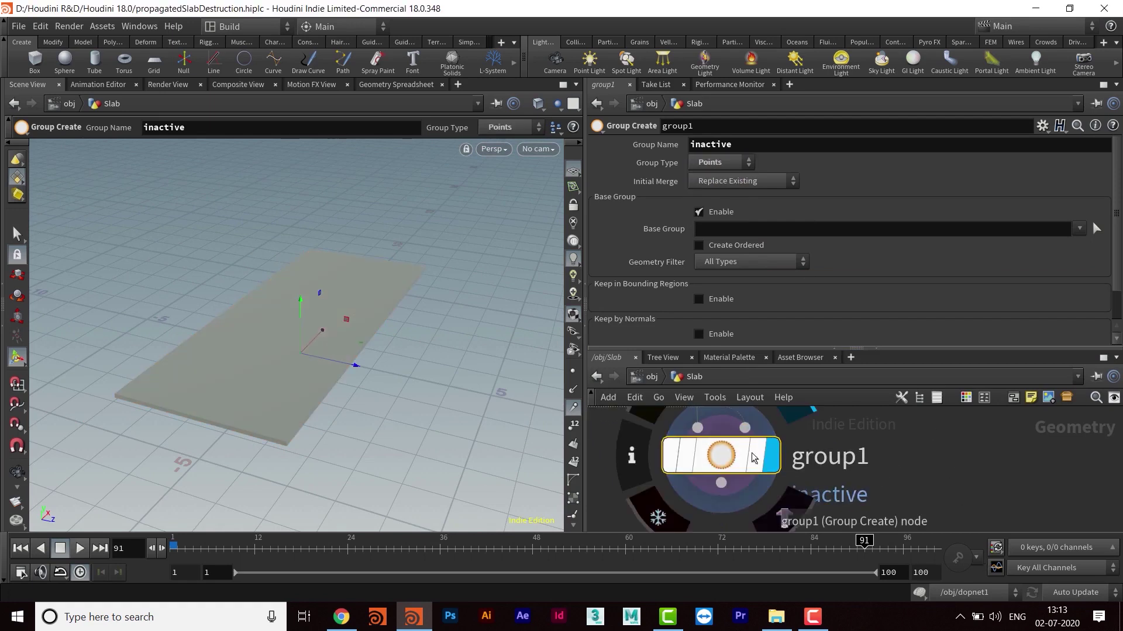
{"action": "middle_click_drag", "start_coordinate": [880, 455], "coordinate": [906, 462]}
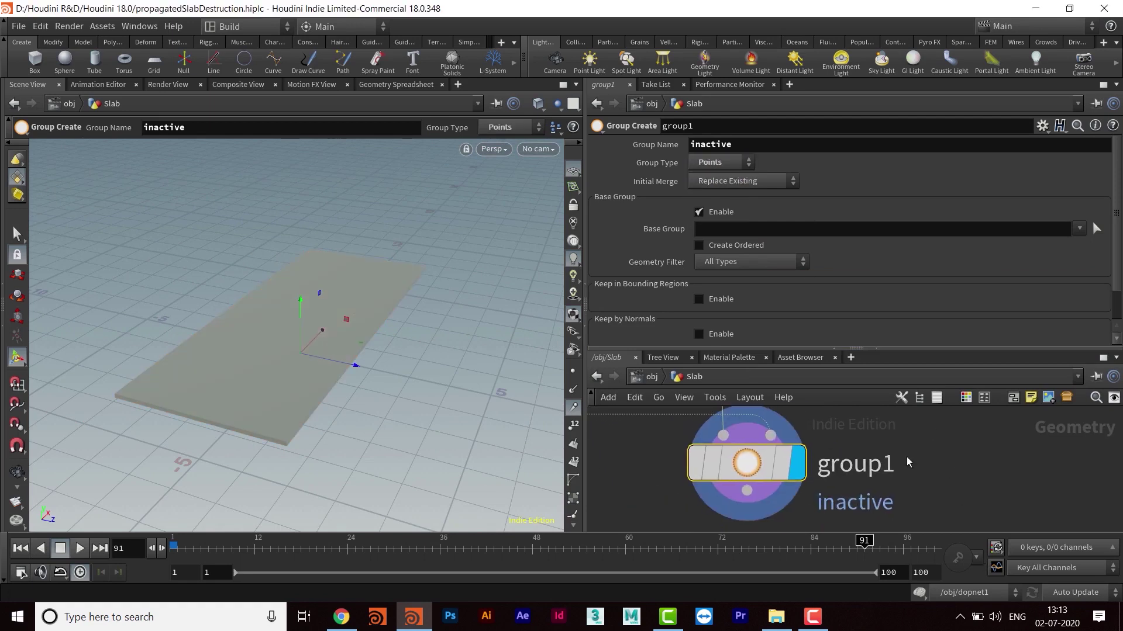
Step: Disable the base group, enable Keep in Bounding Regions with type Bounding Object, and check the grouped slab edges
{"action": "left_click", "coordinate": [698, 212]}
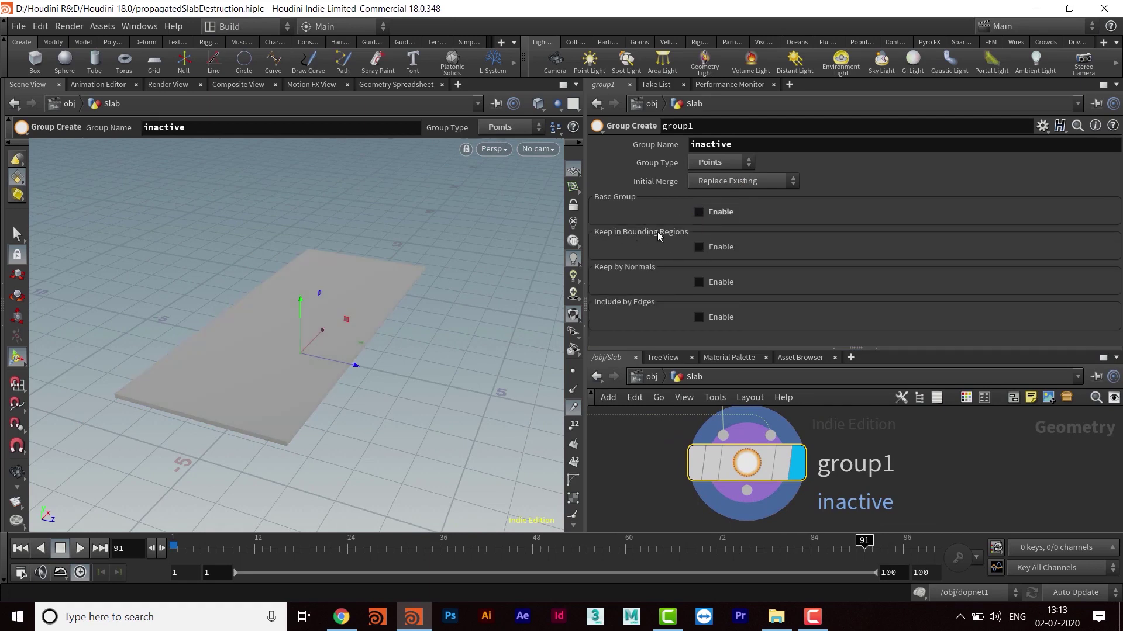
{"action": "left_click", "coordinate": [699, 248]}
{"action": "left_click", "coordinate": [760, 264]}
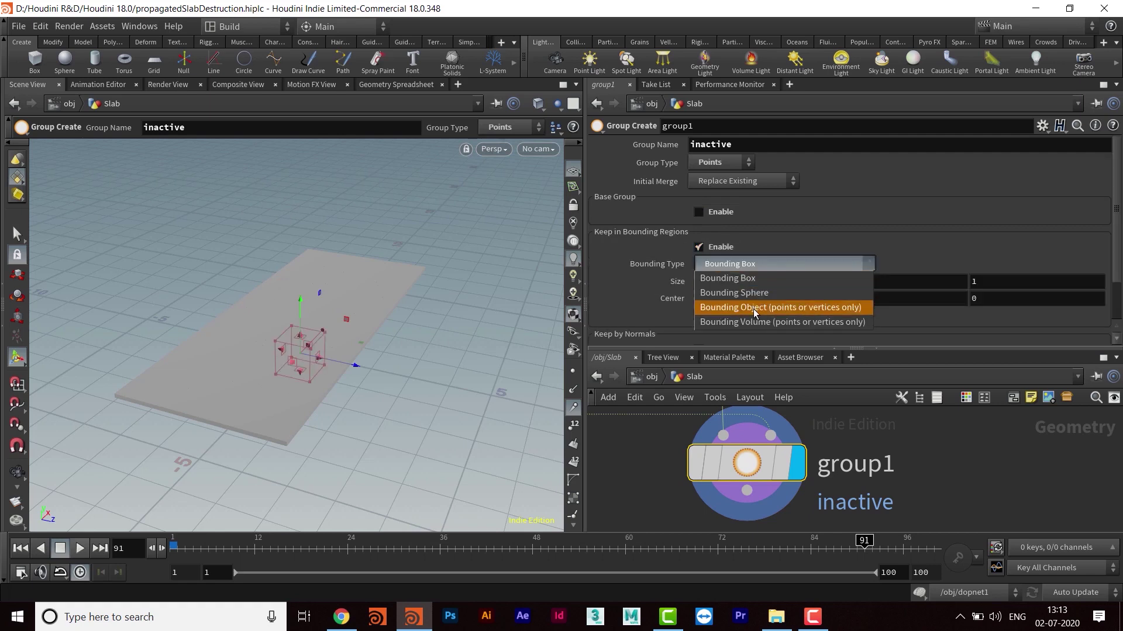
{"action": "left_click", "coordinate": [781, 308]}
{"action": "key", "text": "Escape"}
{"action": "left_click_drag", "start_coordinate": [351, 327], "coordinate": [184, 421]}
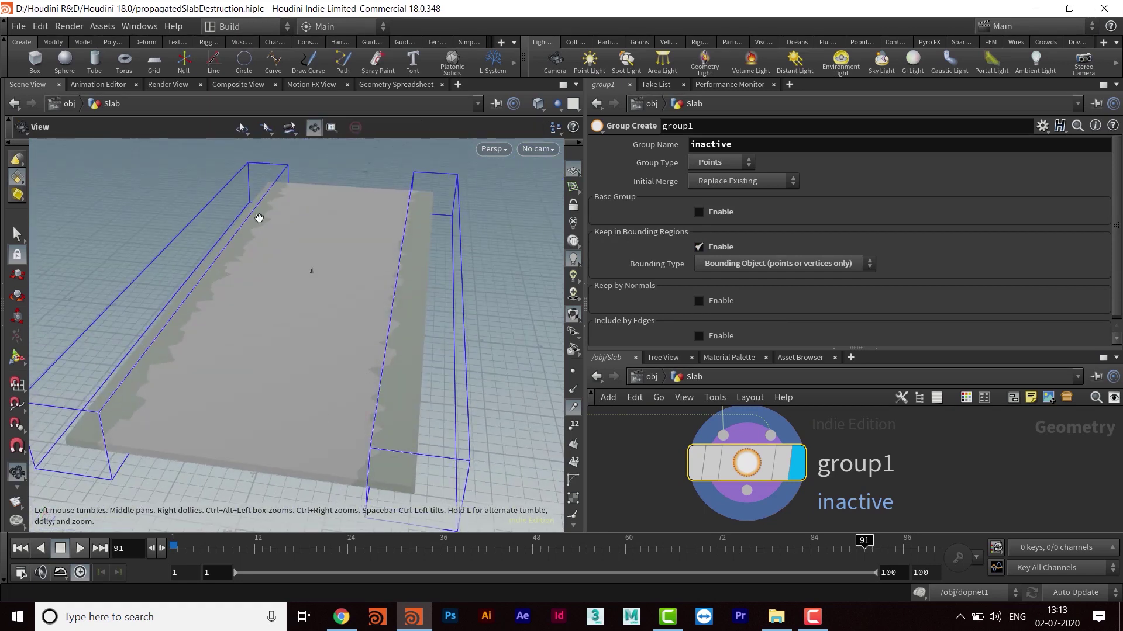
{"action": "key", "text": "Return"}
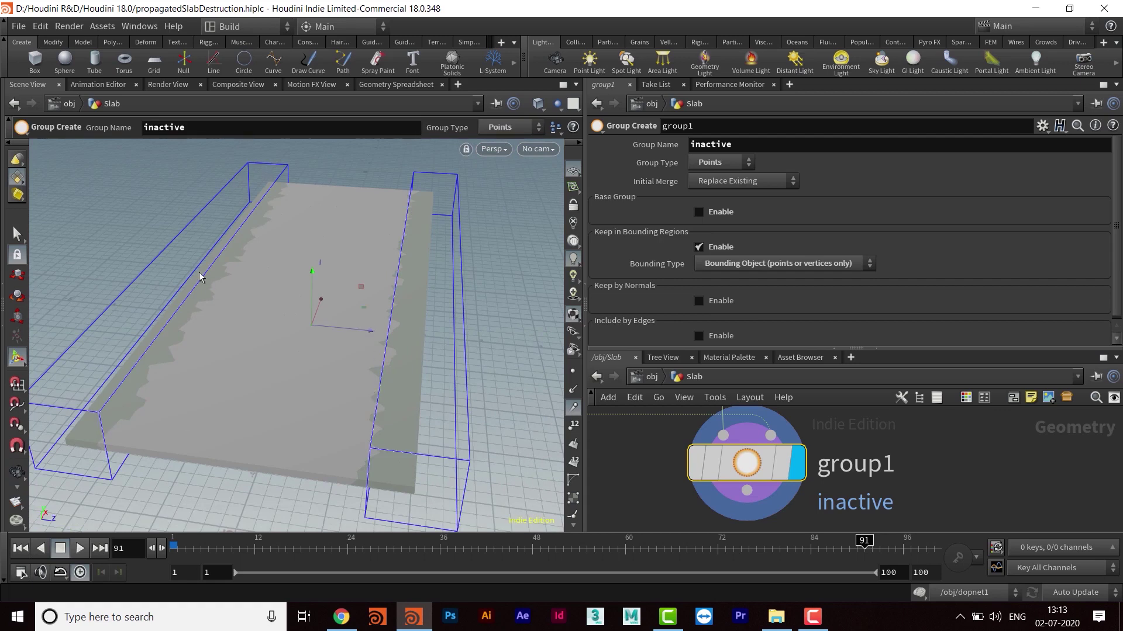
{"action": "left_click_drag", "start_coordinate": [448, 352], "coordinate": [489, 378], "text": "alt"}
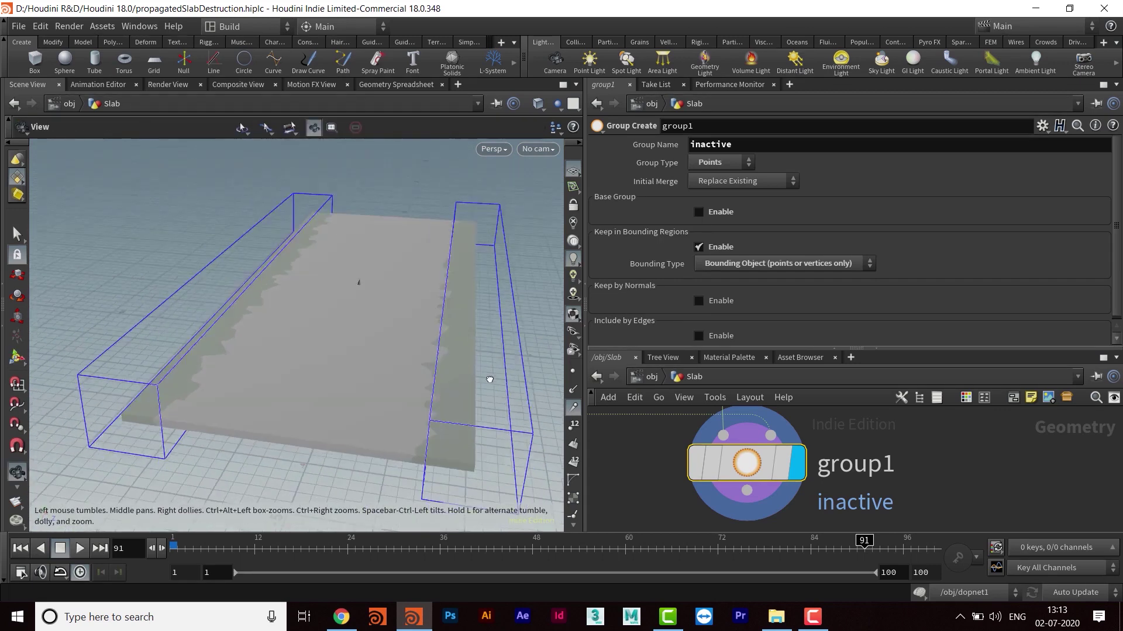
{"action": "right_click_drag", "start_coordinate": [489, 378], "coordinate": [484, 336], "text": "alt"}
Step: Enlarge the network area and add a Point Wrangle node below the Group node
{"action": "left_click_drag", "start_coordinate": [836, 346], "coordinate": [836, 218]}
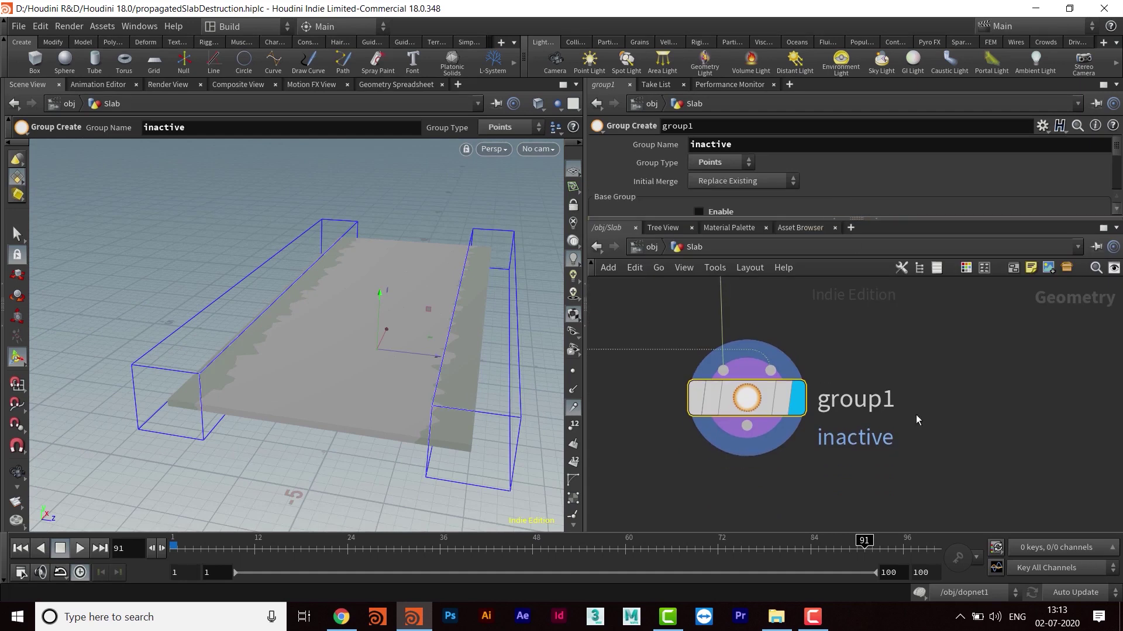
{"action": "key", "text": "h"}
{"action": "middle_click_drag", "start_coordinate": [988, 481], "coordinate": [878, 438]}
{"action": "middle_click_drag", "start_coordinate": [884, 482], "coordinate": [870, 439]}
{"action": "left_click", "coordinate": [798, 432]}
{"action": "key", "text": "Tab"}
{"action": "type", "text": "po"}
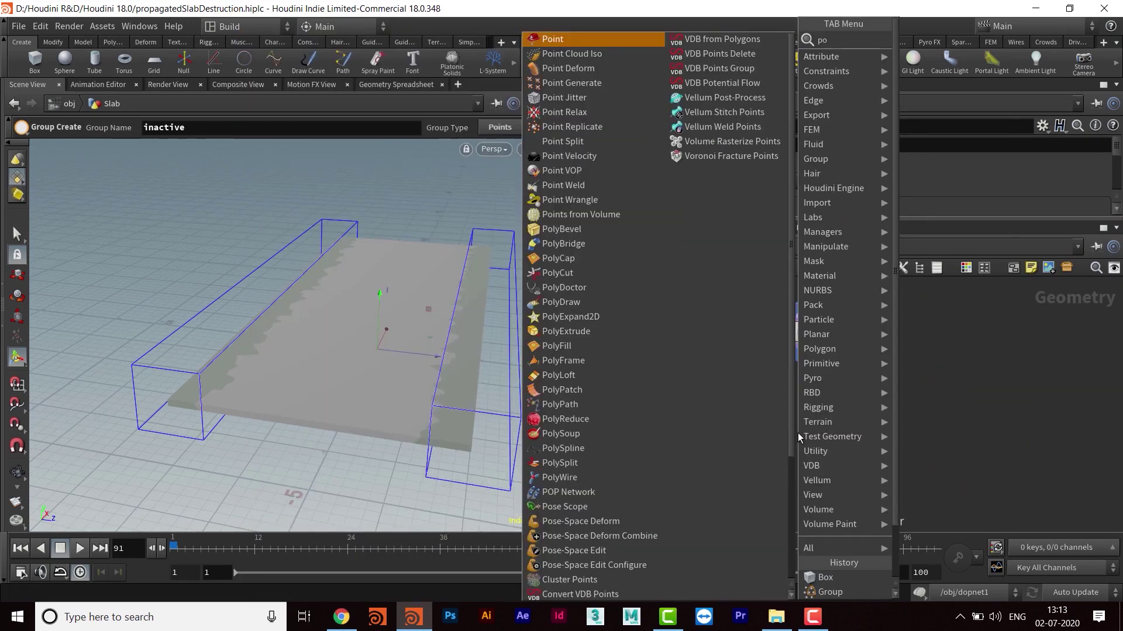
{"action": "type", "text": "intwr"}
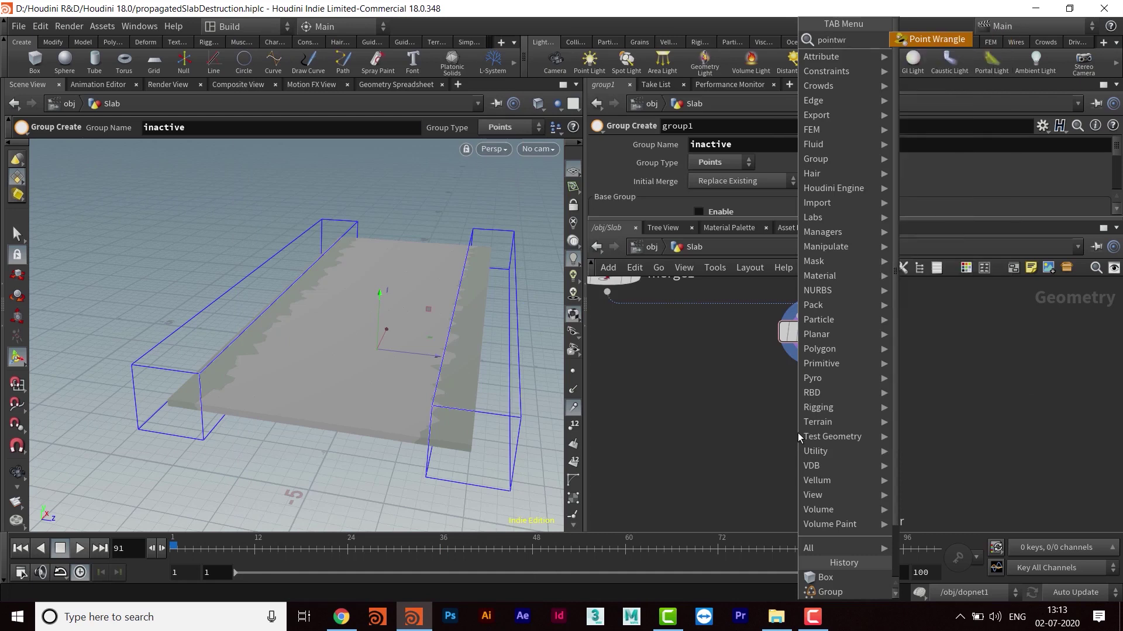
{"action": "key", "text": "Return"}
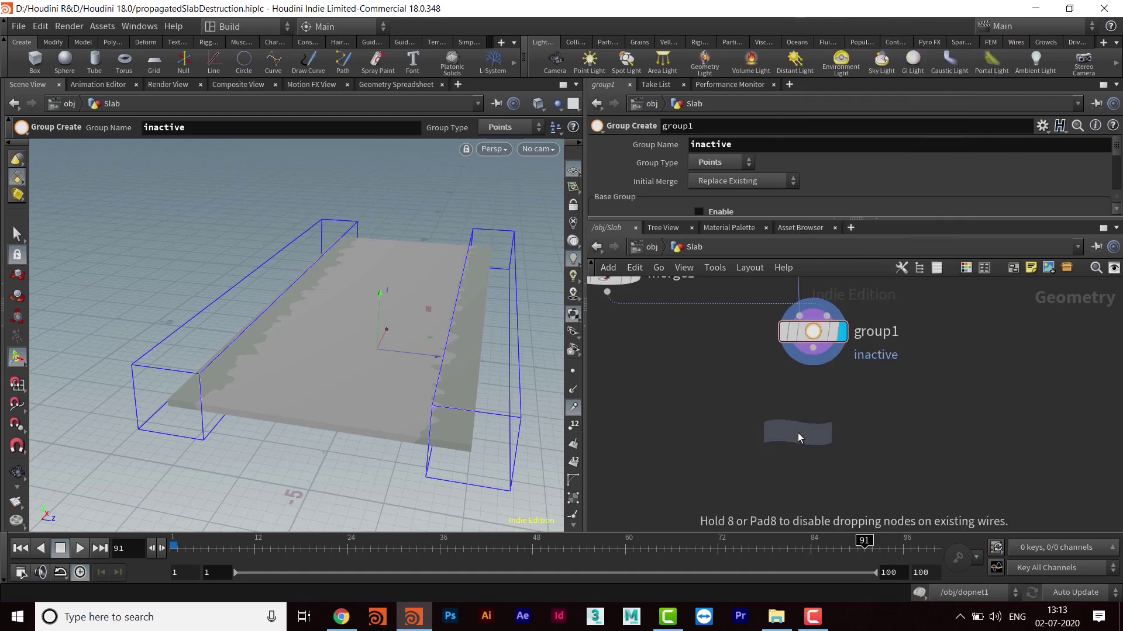
{"action": "left_click", "coordinate": [807, 438]}
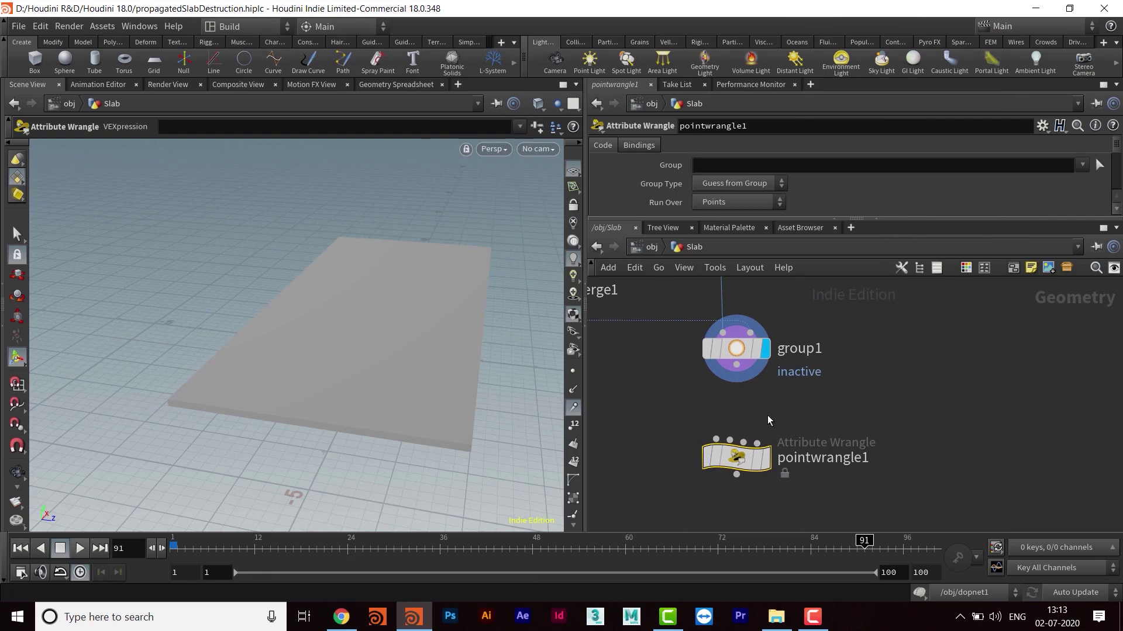
Step: Wire the Group node into the Point Wrangle, display the wrangle, and enter the VEXpression i@active=1;
{"action": "left_click_drag", "start_coordinate": [736, 369], "coordinate": [717, 440]}
{"action": "left_click", "coordinate": [766, 465]}
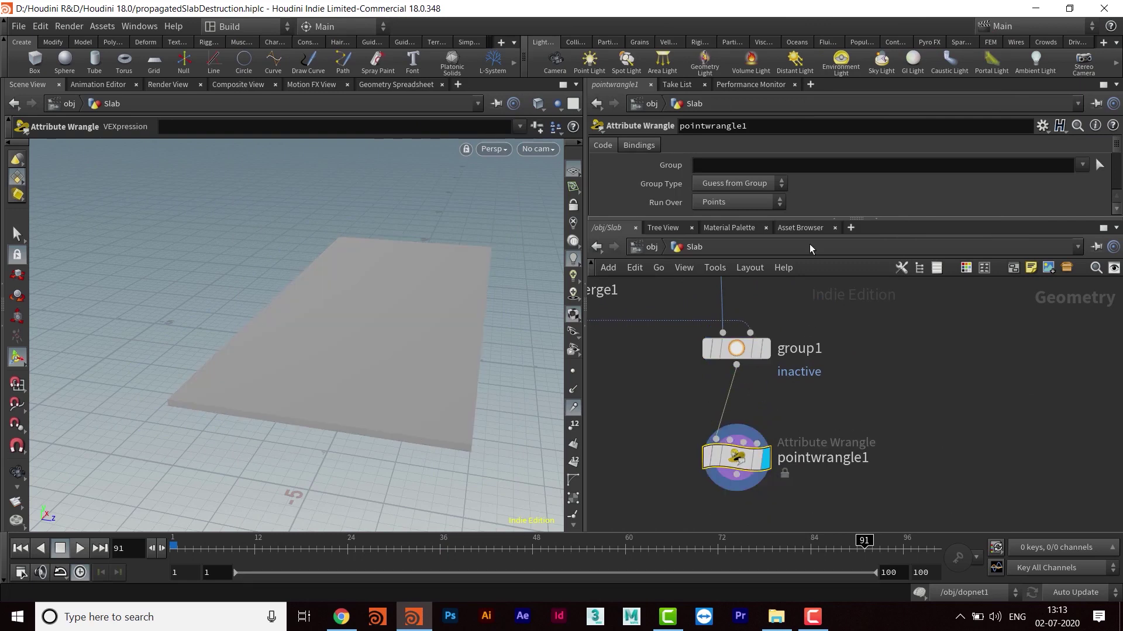
{"action": "left_click_drag", "start_coordinate": [800, 221], "coordinate": [802, 364]}
{"action": "left_click", "coordinate": [744, 257]}
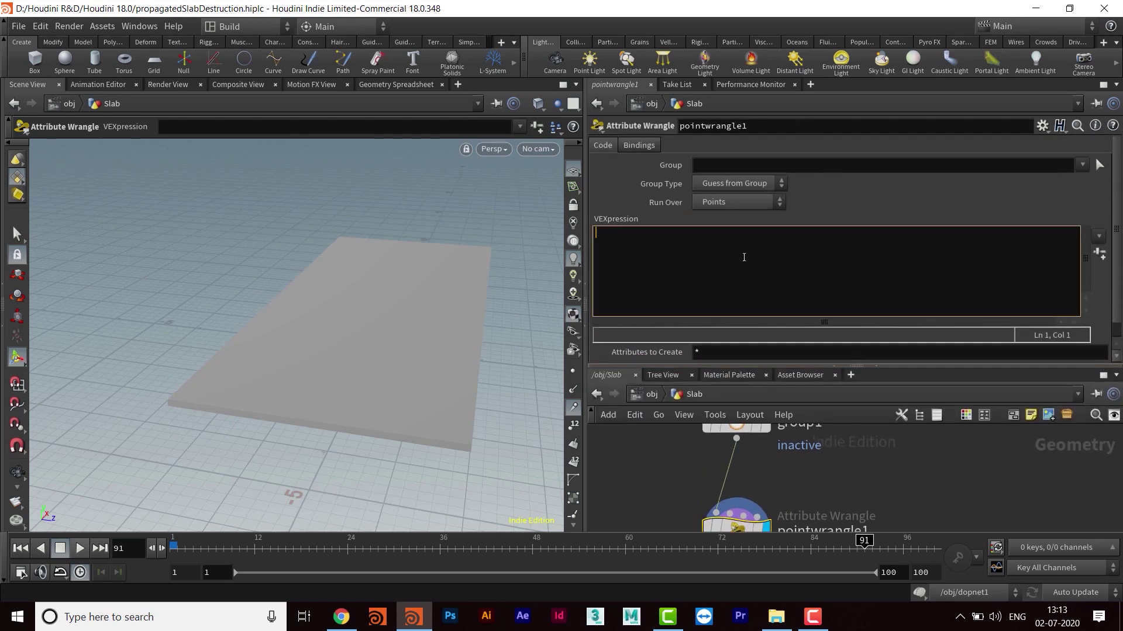
{"action": "type", "text": "i"}
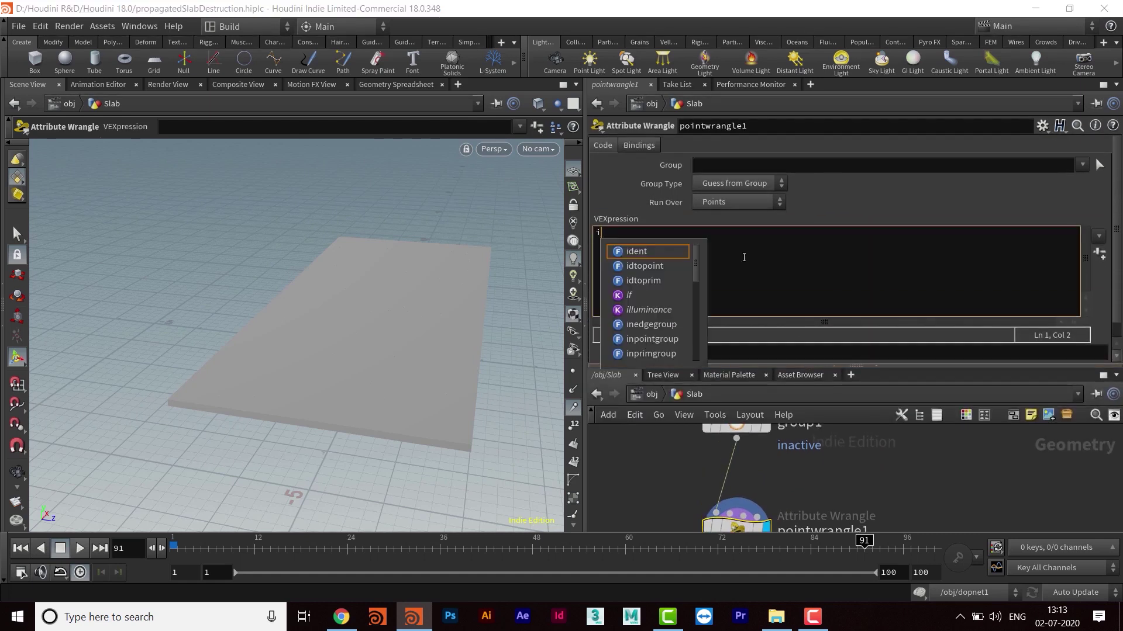
{"action": "type", "text": "@active"}
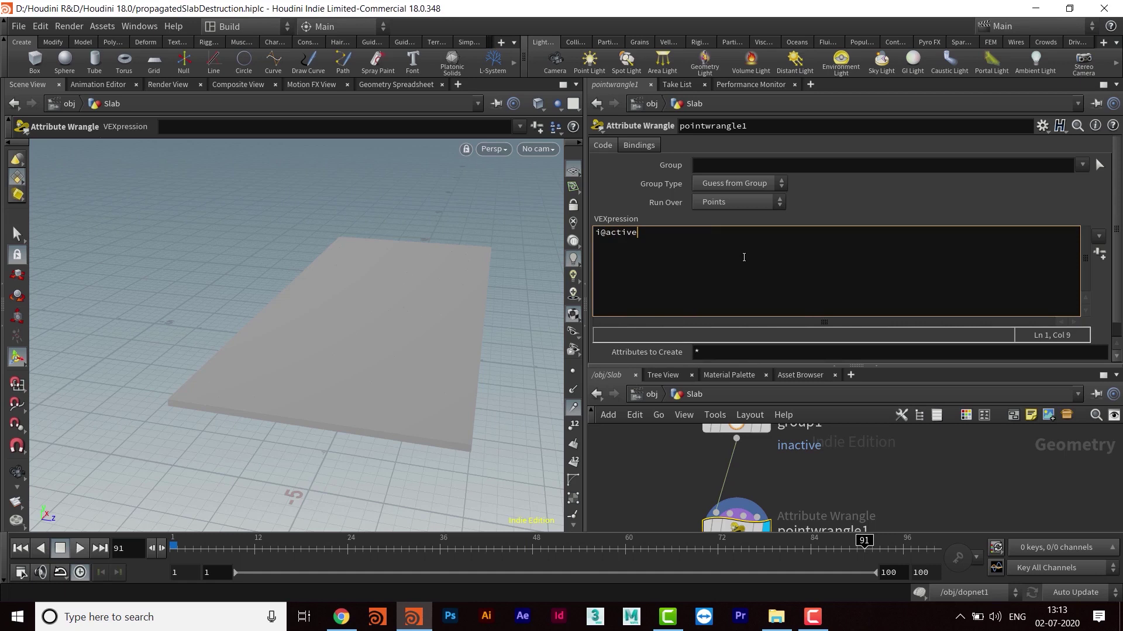
{"action": "type", "text": "=1;"}
{"action": "key", "text": "ctrl+Return"}
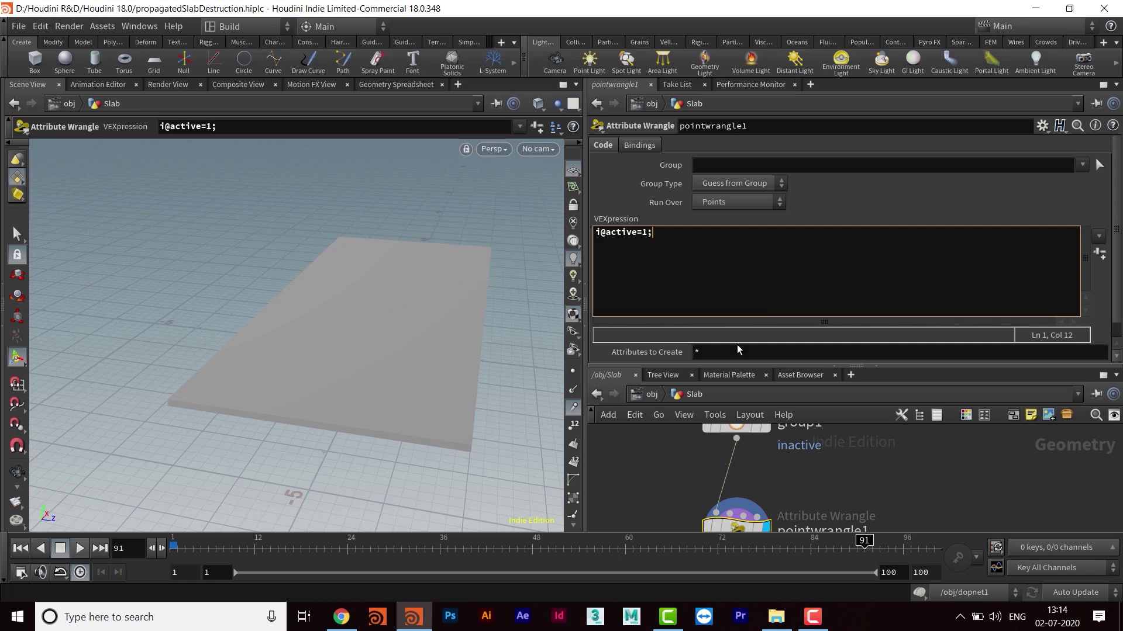
Step: Enlarge the network area, add a Null node below the Point Wrangle, and wire the wrangle's output into it
{"action": "left_click_drag", "start_coordinate": [819, 367], "coordinate": [819, 232]}
{"action": "left_click_drag", "start_coordinate": [740, 397], "coordinate": [759, 409]}
{"action": "middle_click_drag", "start_coordinate": [776, 478], "coordinate": [736, 418]}
{"action": "key", "text": "Tab"}
{"action": "type", "text": "null"}
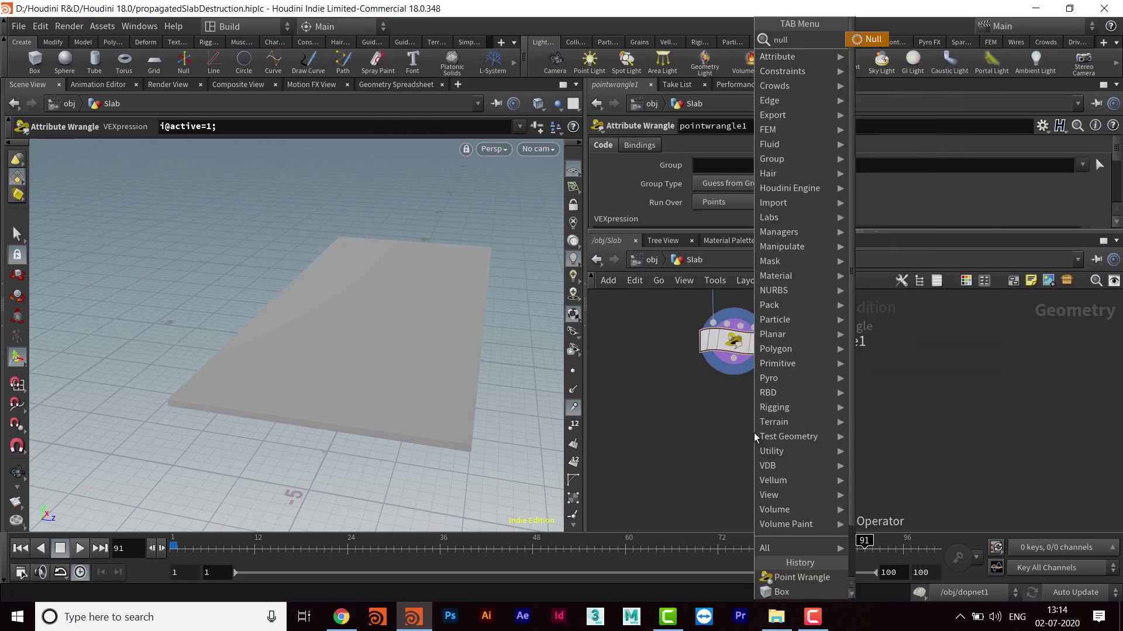
{"action": "key", "text": "Return"}
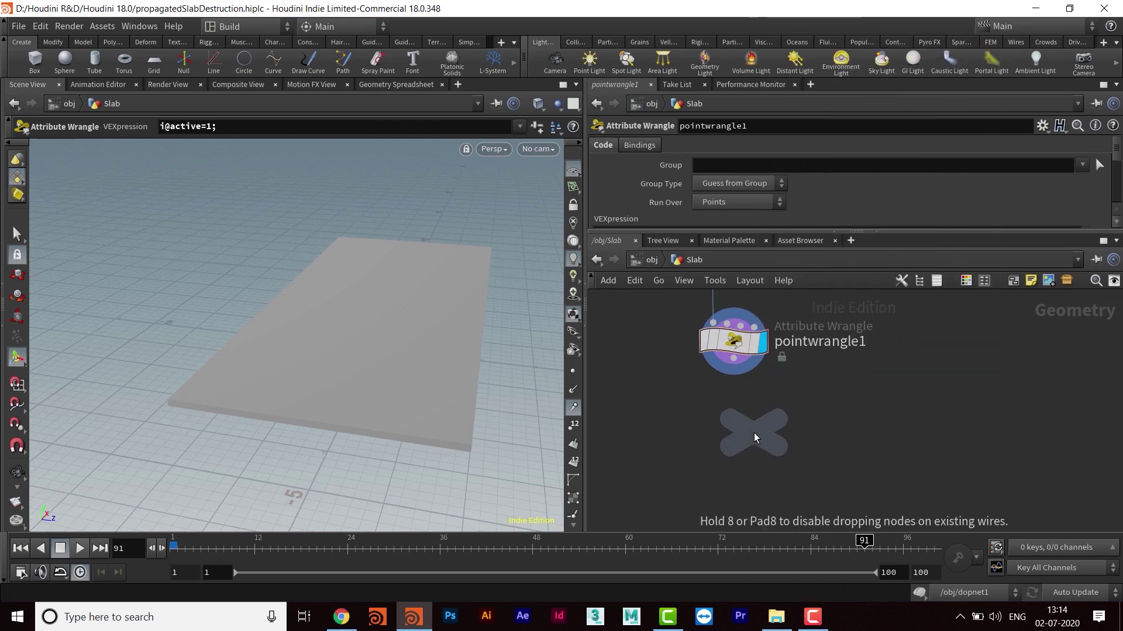
{"action": "left_click", "coordinate": [722, 492]}
{"action": "left_click_drag", "start_coordinate": [733, 359], "coordinate": [736, 495]}
Step: Rename the Null node as OUT_RIGID_SLAB
{"action": "middle_click_drag", "start_coordinate": [828, 508], "coordinate": [766, 448]}
{"action": "scroll", "coordinate": [784, 440], "scroll_direction": "up", "scroll_amount": 1}
{"action": "left_click", "coordinate": [731, 428]}
{"action": "left_click", "coordinate": [574, 483]}
{"action": "left_click", "coordinate": [724, 430]}
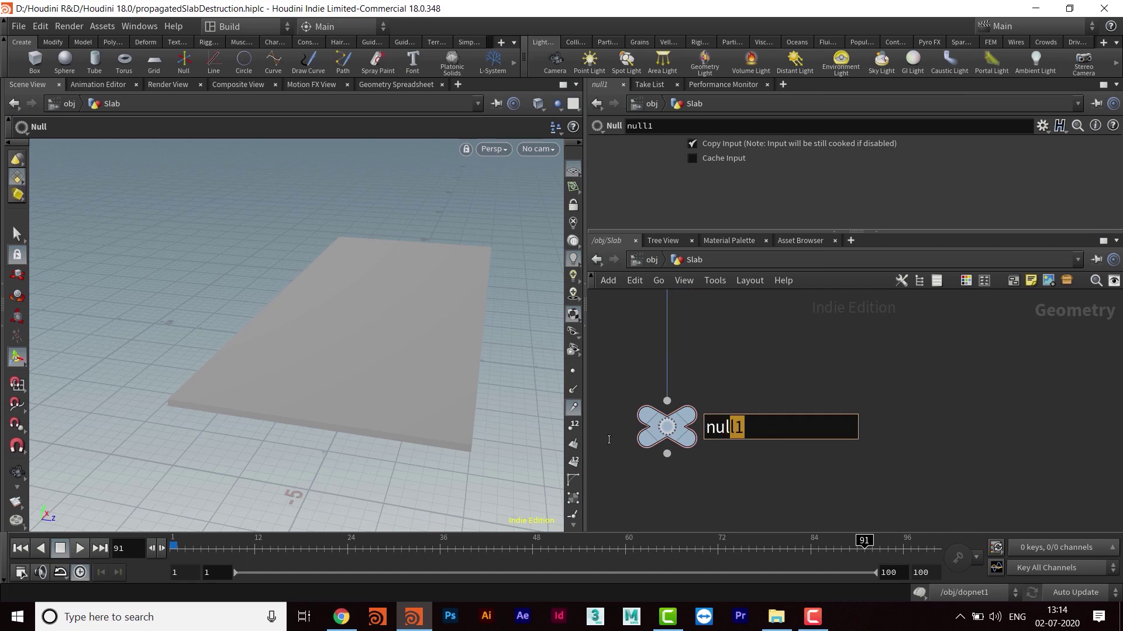
{"action": "type", "text": "OUT"}
{"action": "type", "text": "_RIGI"}
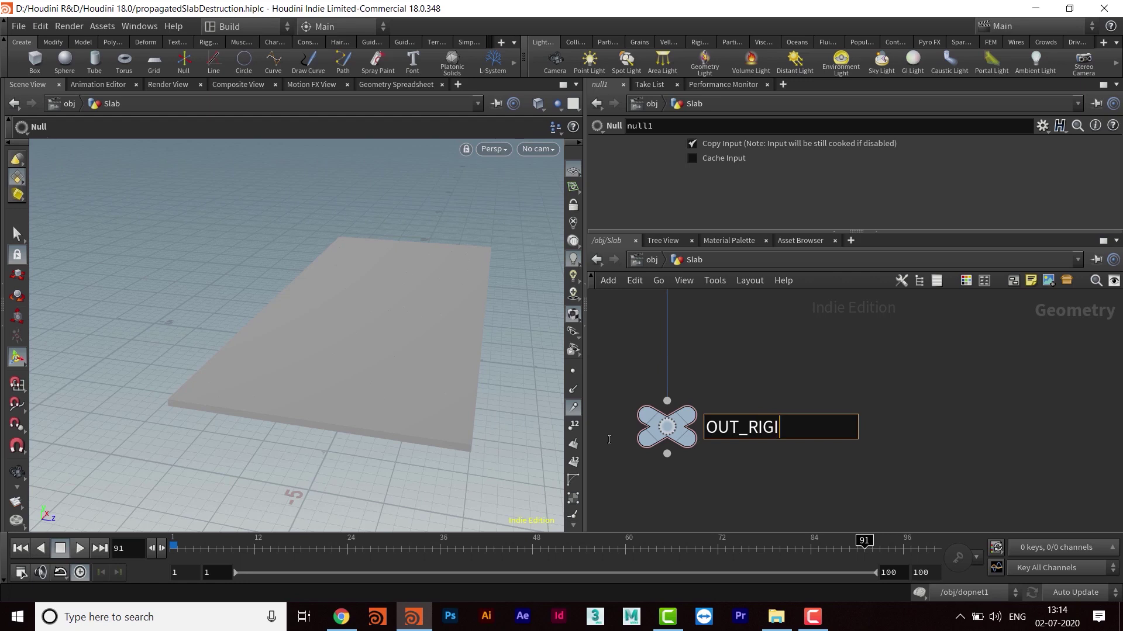
{"action": "type", "text": "D_SLAB"}
{"action": "key", "text": "Return"}
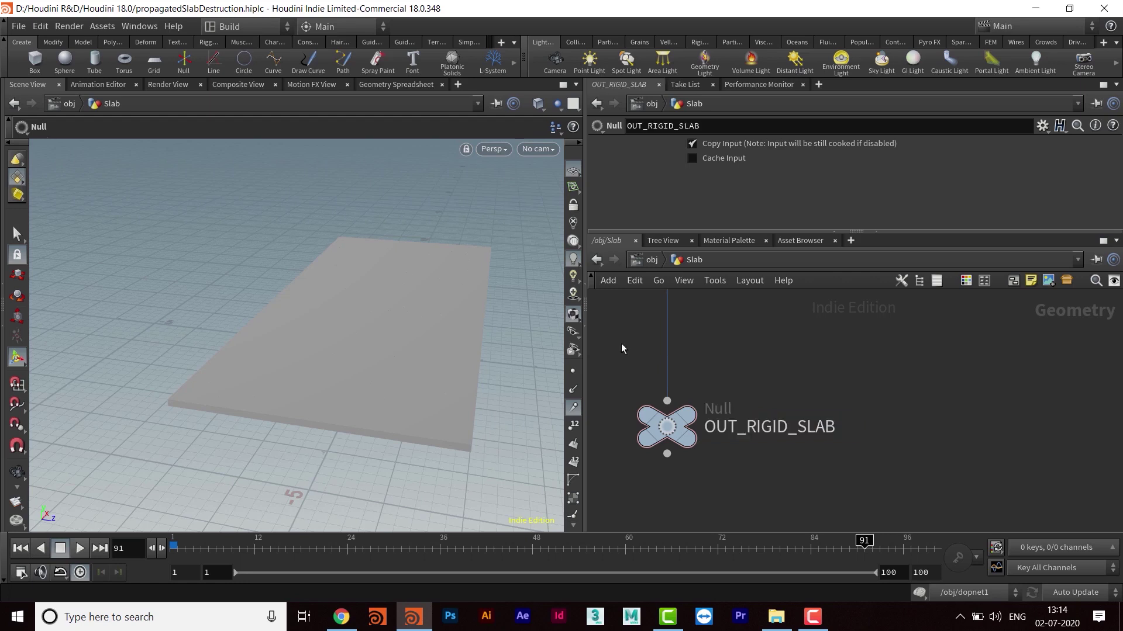
Step: Return to the object level, add a DOP Network beside the Slab object, and go inside it
{"action": "scroll", "coordinate": [942, 403], "scroll_direction": "down", "scroll_amount": 5}
{"action": "middle_click_drag", "start_coordinate": [925, 361], "coordinate": [882, 484]}
{"action": "middle_click_drag", "start_coordinate": [863, 374], "coordinate": [822, 374]}
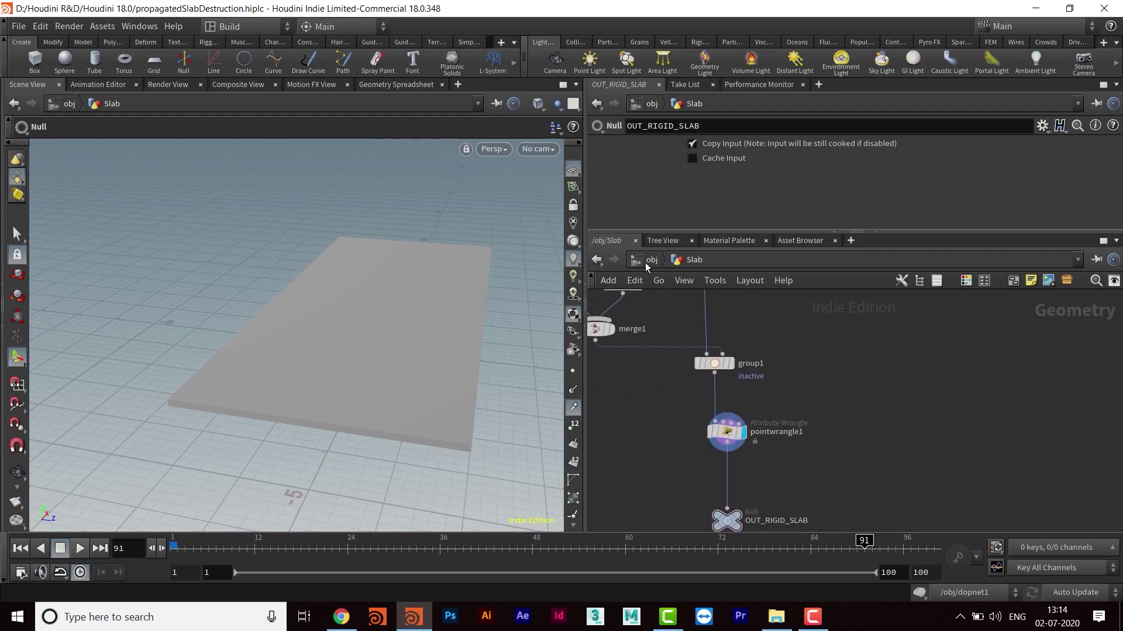
{"action": "left_click", "coordinate": [647, 261]}
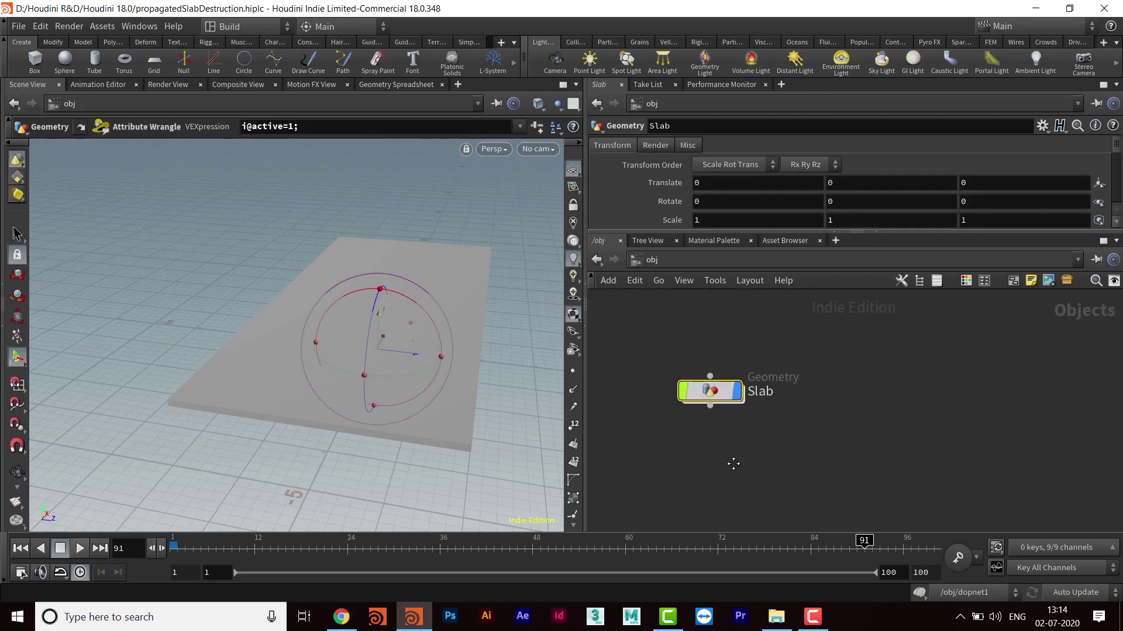
{"action": "key", "text": "Tab"}
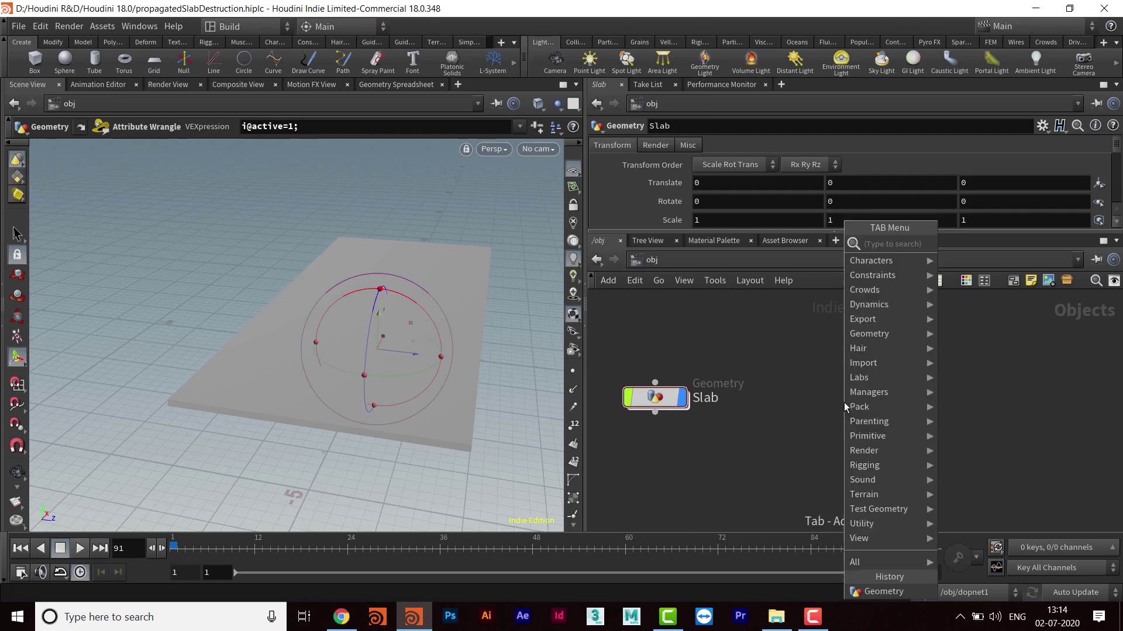
{"action": "type", "text": "dop"}
{"action": "key", "text": "Return"}
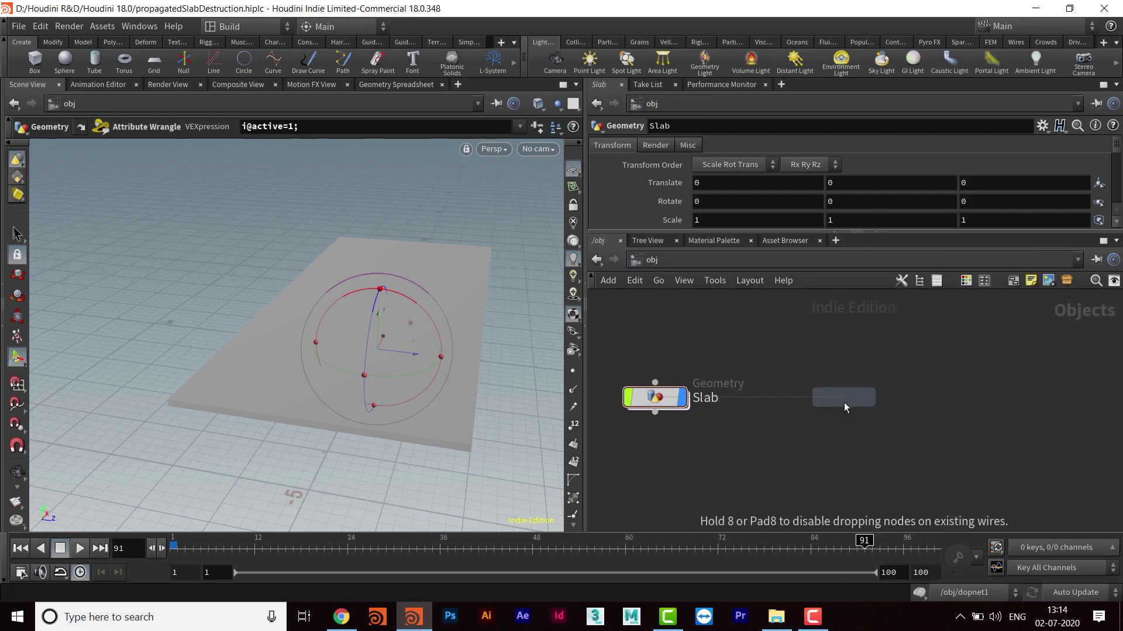
{"action": "left_click", "coordinate": [843, 403]}
{"action": "left_click", "coordinate": [845, 407]}
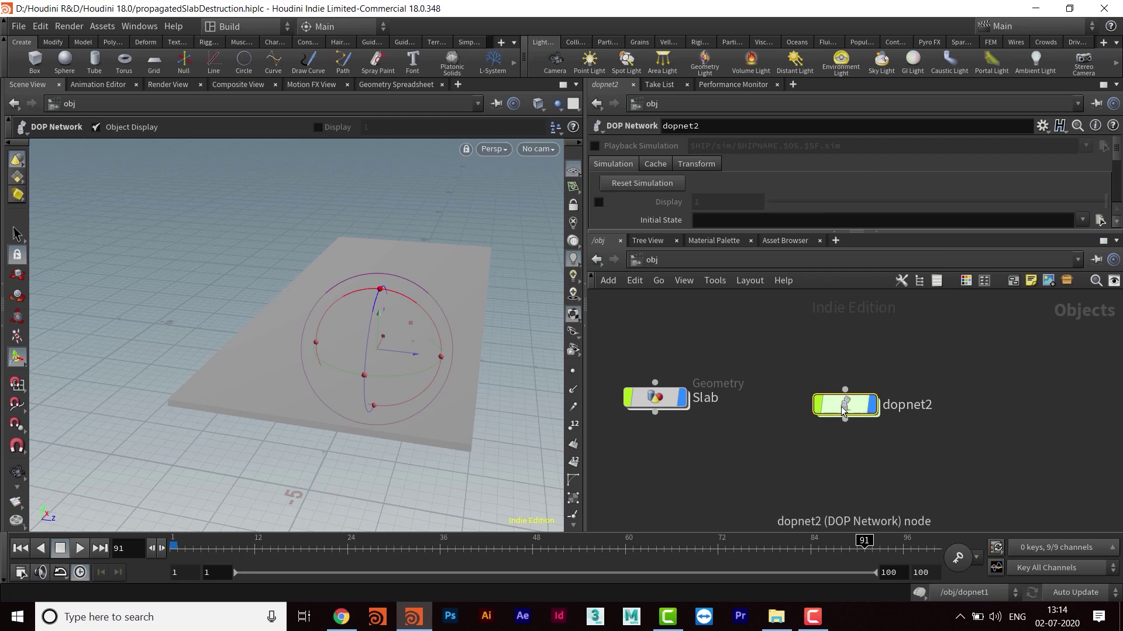
{"action": "double_click", "coordinate": [845, 409]}
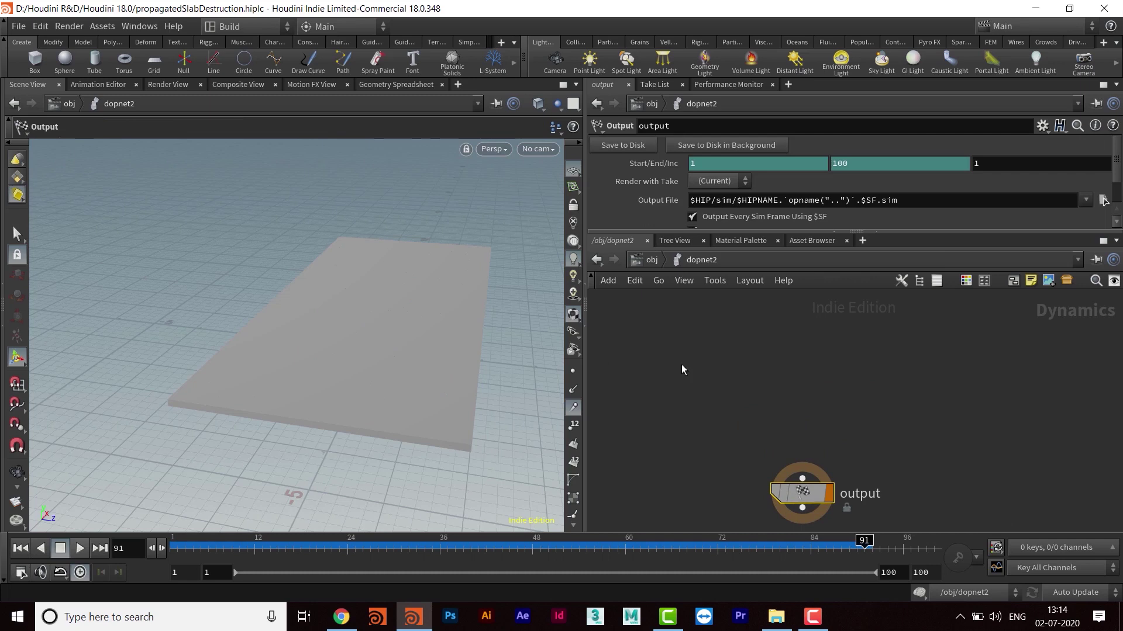
Step: Add an RBD Packed Object node and place it above the output node
{"action": "middle_click_drag", "start_coordinate": [707, 367], "coordinate": [711, 368]}
{"action": "key", "text": "Tab"}
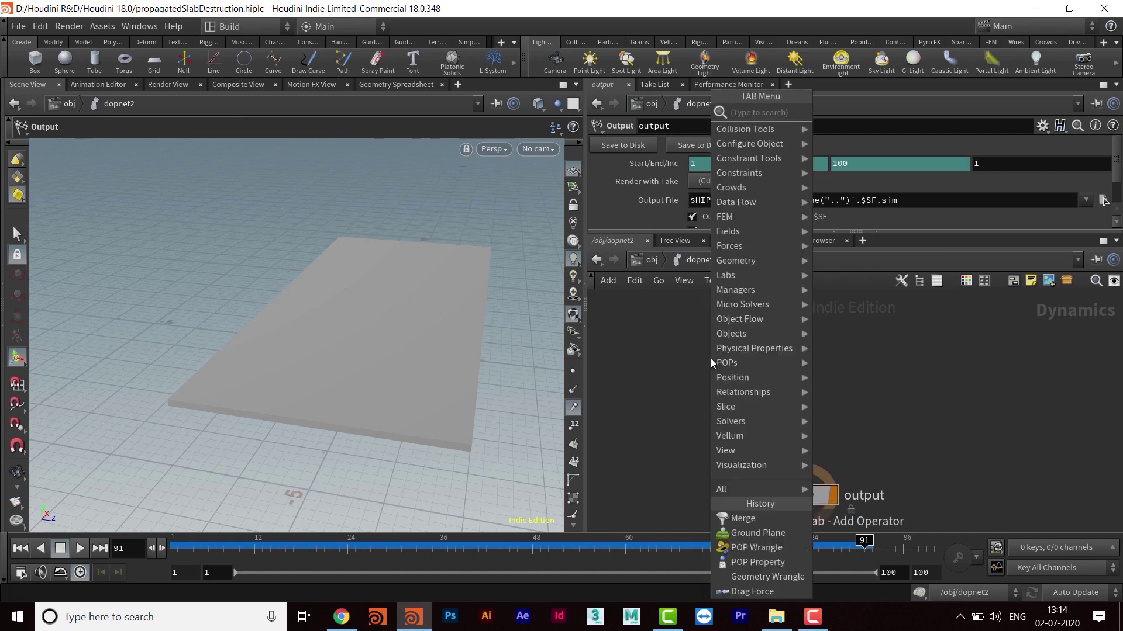
{"action": "type", "text": "RBDPA"}
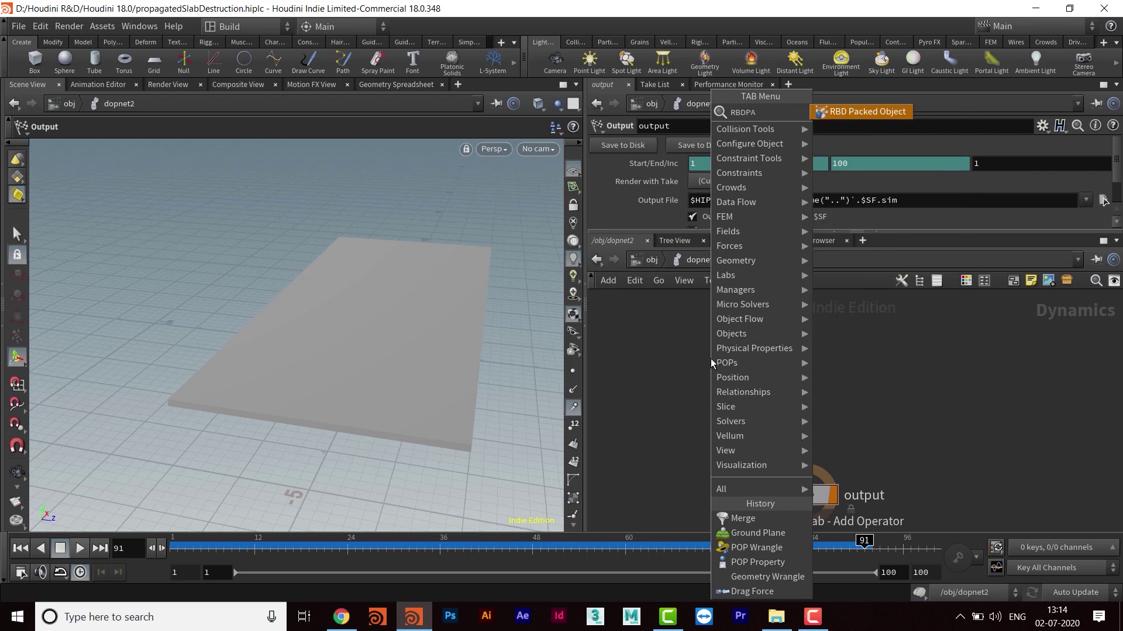
{"action": "key", "text": "Return"}
{"action": "left_click", "coordinate": [710, 359]}
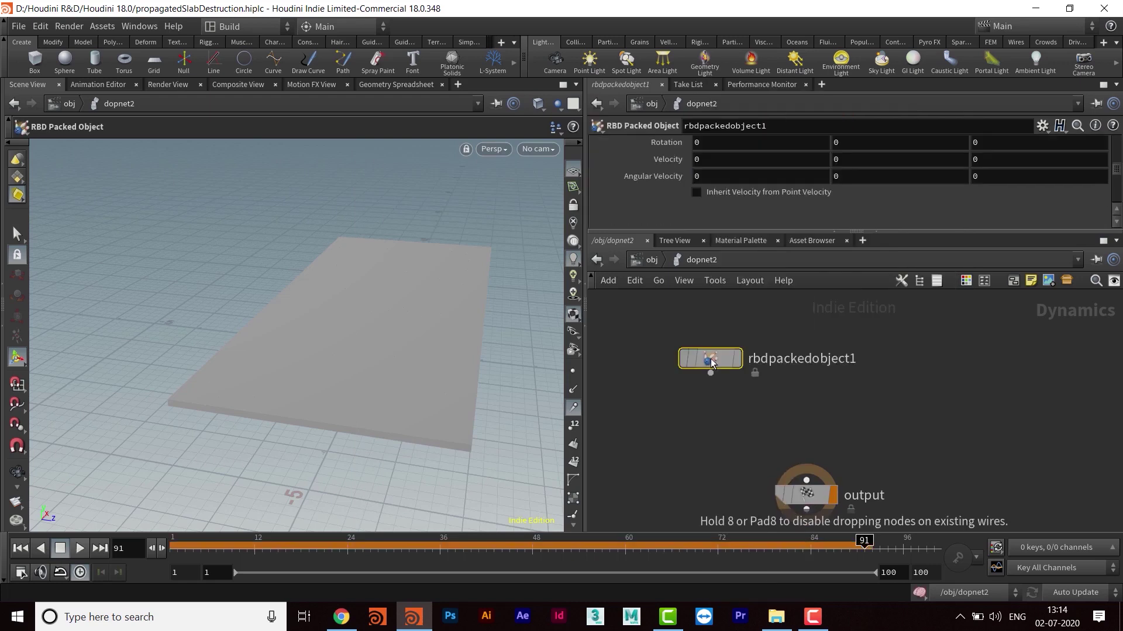
{"action": "left_click_drag", "start_coordinate": [711, 359], "coordinate": [799, 320]}
Step: Add a Bullet Data node below the RBD Packed Object node
{"action": "key", "text": "Tab"}
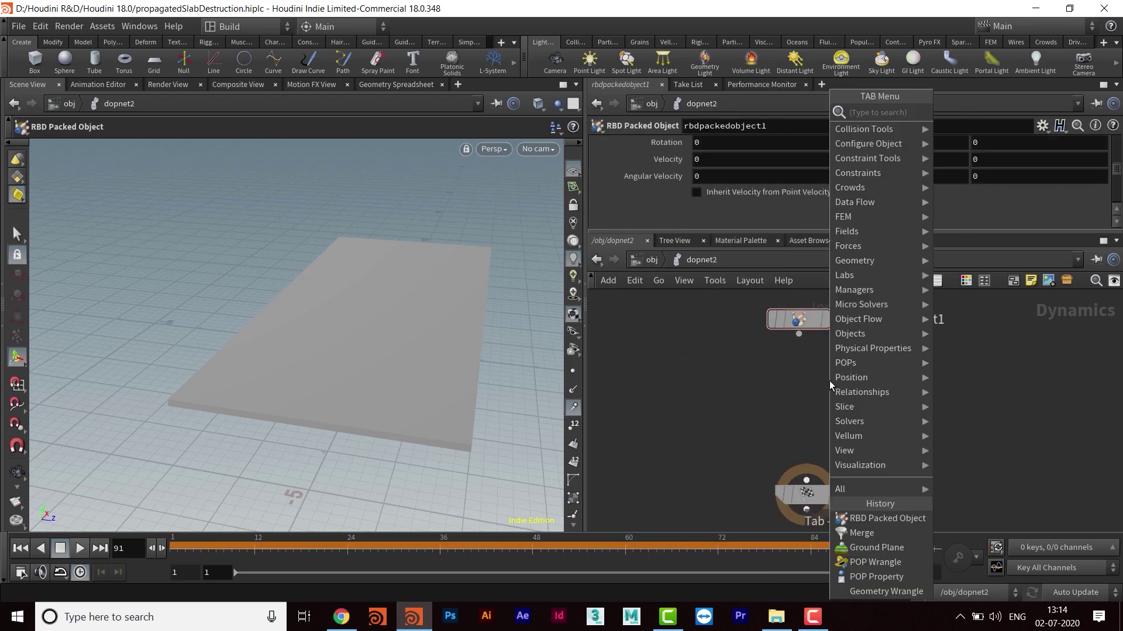
{"action": "type", "text": "BULLET"}
{"action": "key", "text": "Return"}
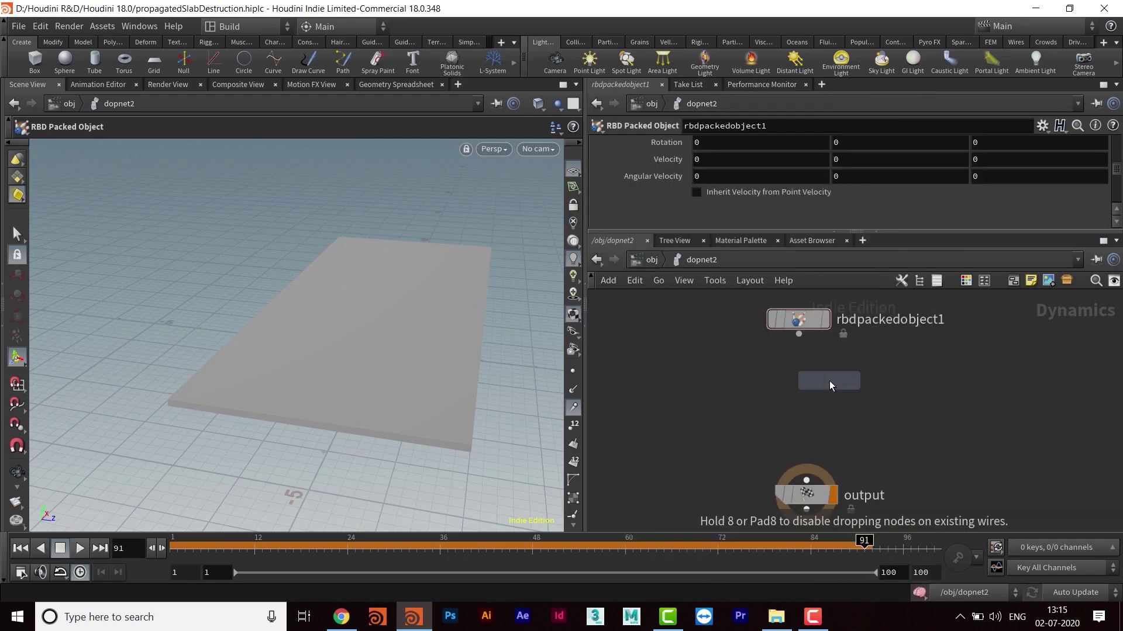
{"action": "left_click", "coordinate": [797, 392]}
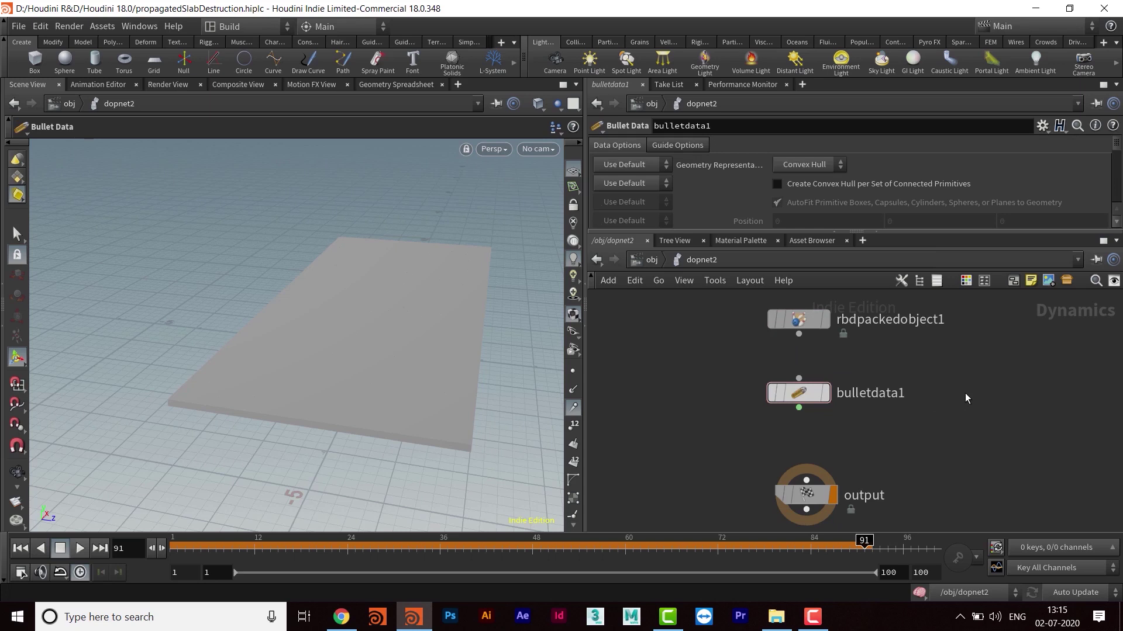
Step: Add a Gravity Force node near the output and move the RBD Packed Object and Bullet Data nodes higher
{"action": "key", "text": "Tab"}
{"action": "type", "text": "GRAVI"}
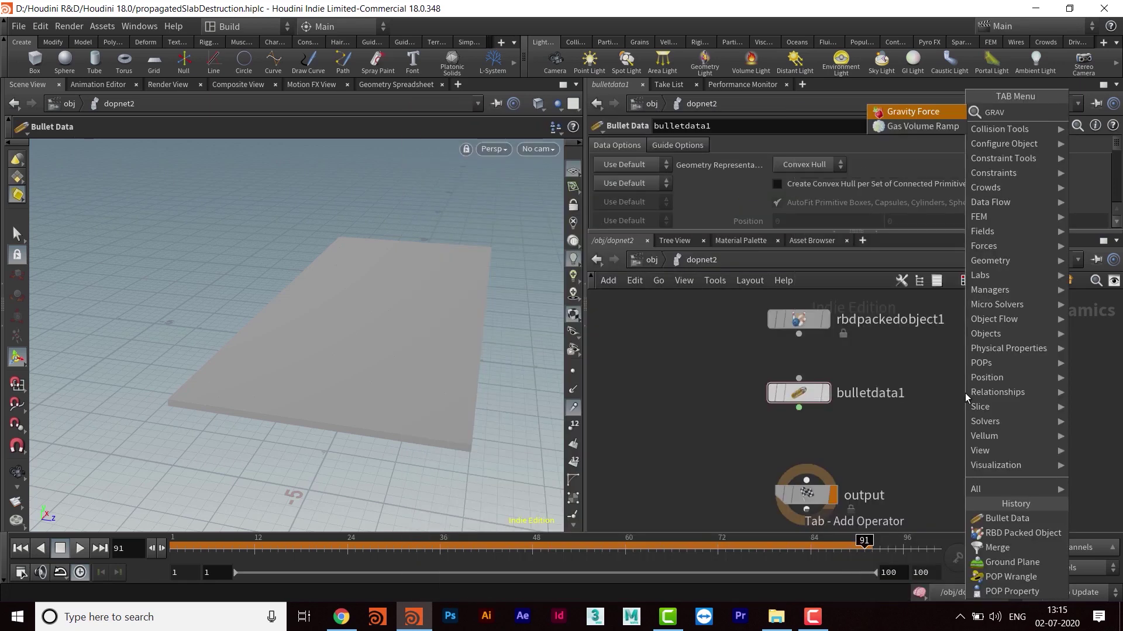
{"action": "key", "text": "Return"}
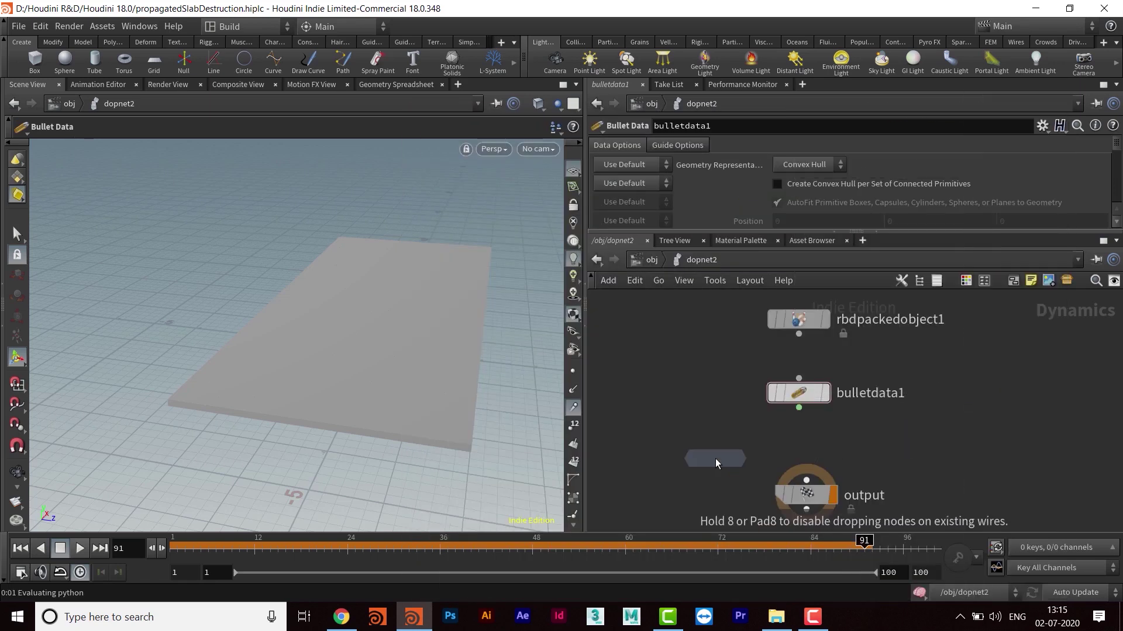
{"action": "left_click", "coordinate": [715, 458]}
{"action": "middle_click_drag", "start_coordinate": [899, 465], "coordinate": [839, 542]}
{"action": "left_click_drag", "start_coordinate": [763, 414], "coordinate": [763, 332]}
{"action": "left_click_drag", "start_coordinate": [759, 477], "coordinate": [759, 415]}
Step: Replace the Bullet Data node with a Bullet Solver and wire the RBD Packed Object into its first input
{"action": "left_click_drag", "start_coordinate": [687, 380], "coordinate": [828, 461]}
{"action": "key", "text": "Delete"}
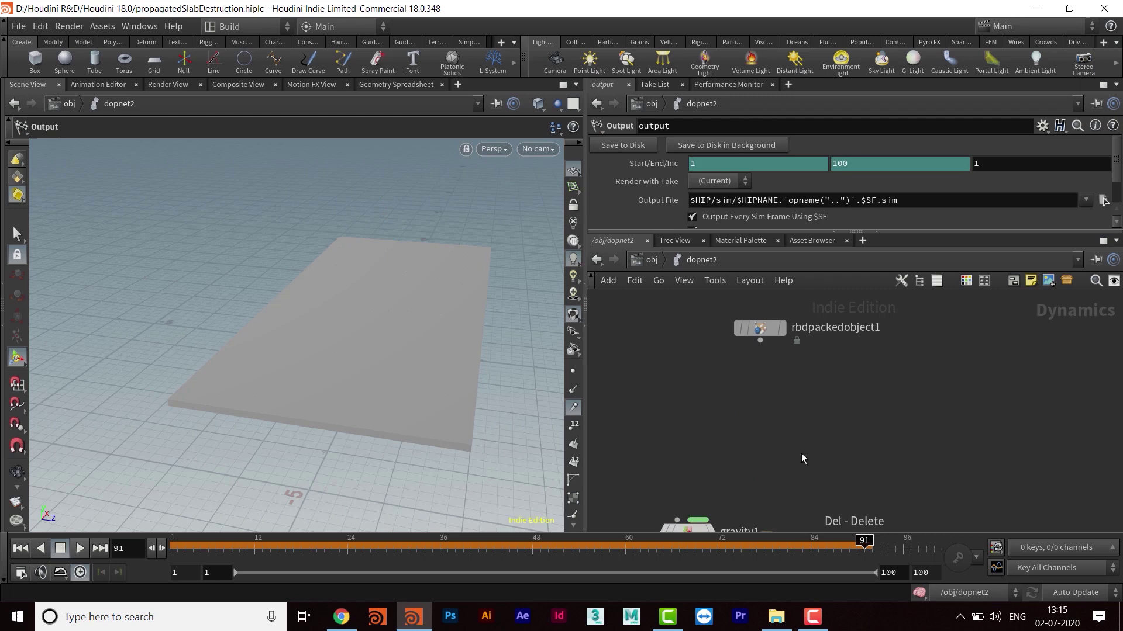
{"action": "key", "text": "Tab"}
{"action": "type", "text": "bull"}
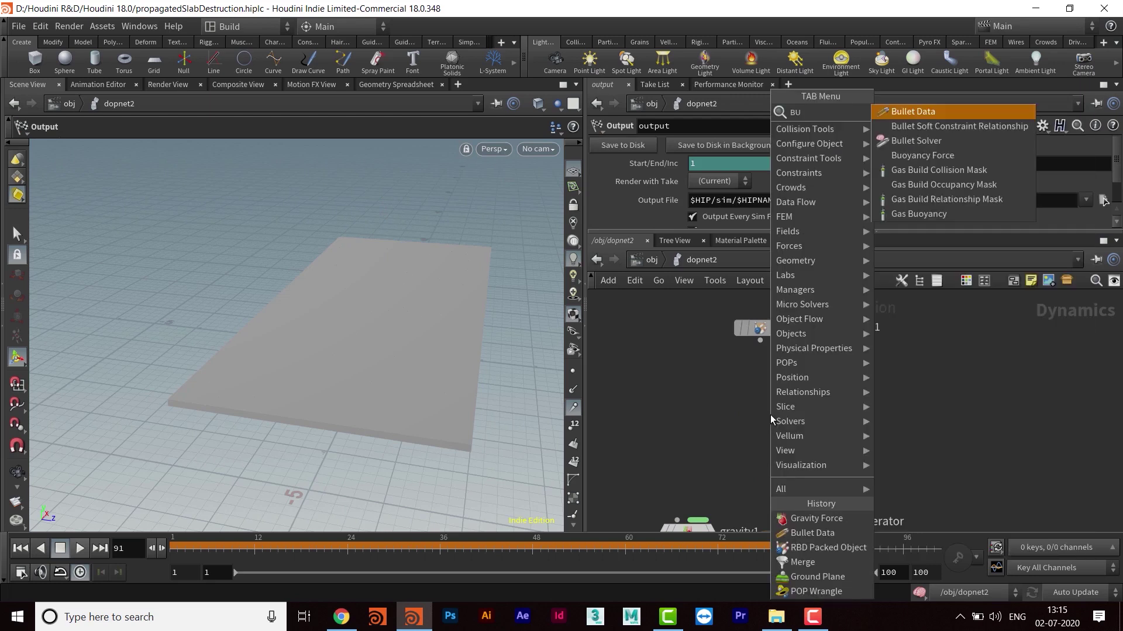
{"action": "type", "text": "et so"}
{"action": "key", "text": "Return"}
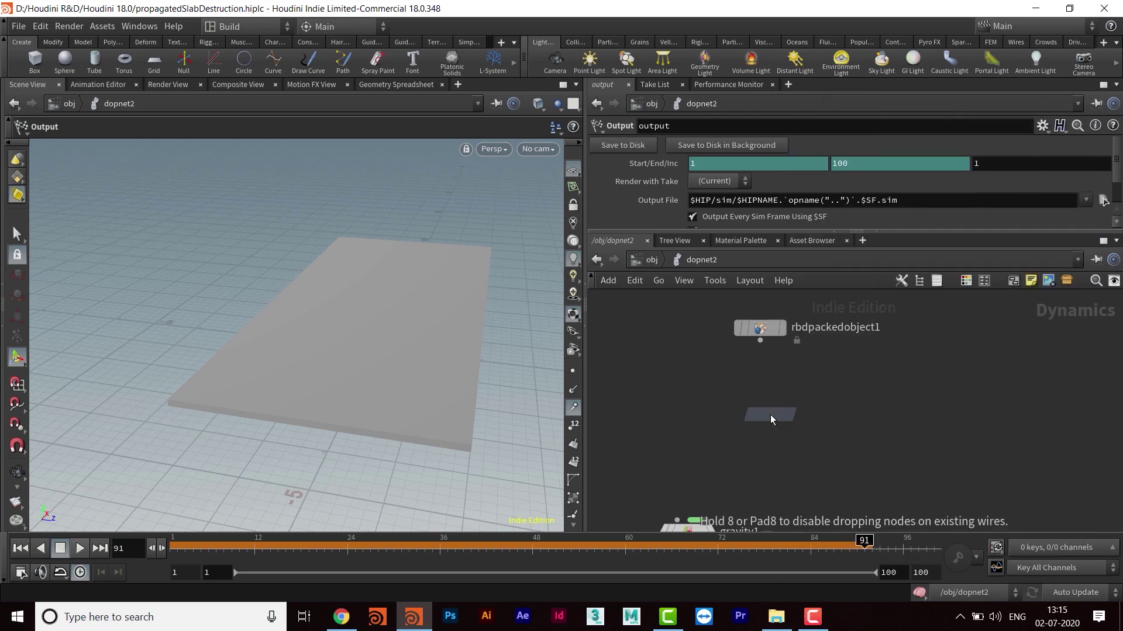
{"action": "left_click", "coordinate": [762, 410]}
{"action": "left_click_drag", "start_coordinate": [760, 341], "coordinate": [765, 399]}
Step: Place the Gravity Force node below the Bullet Solver and wire solver, gravity and output in sequence
{"action": "middle_click_drag", "start_coordinate": [795, 451], "coordinate": [764, 421]}
{"action": "left_click_drag", "start_coordinate": [649, 498], "coordinate": [747, 450]}
{"action": "left_click_drag", "start_coordinate": [741, 382], "coordinate": [745, 442]}
{"action": "middle_click_drag", "start_coordinate": [849, 483], "coordinate": [835, 405]}
{"action": "left_click_drag", "start_coordinate": [740, 389], "coordinate": [721, 430]}
{"action": "middle_click_drag", "start_coordinate": [725, 433], "coordinate": [716, 472]}
{"action": "left_click_drag", "start_coordinate": [723, 475], "coordinate": [747, 504]}
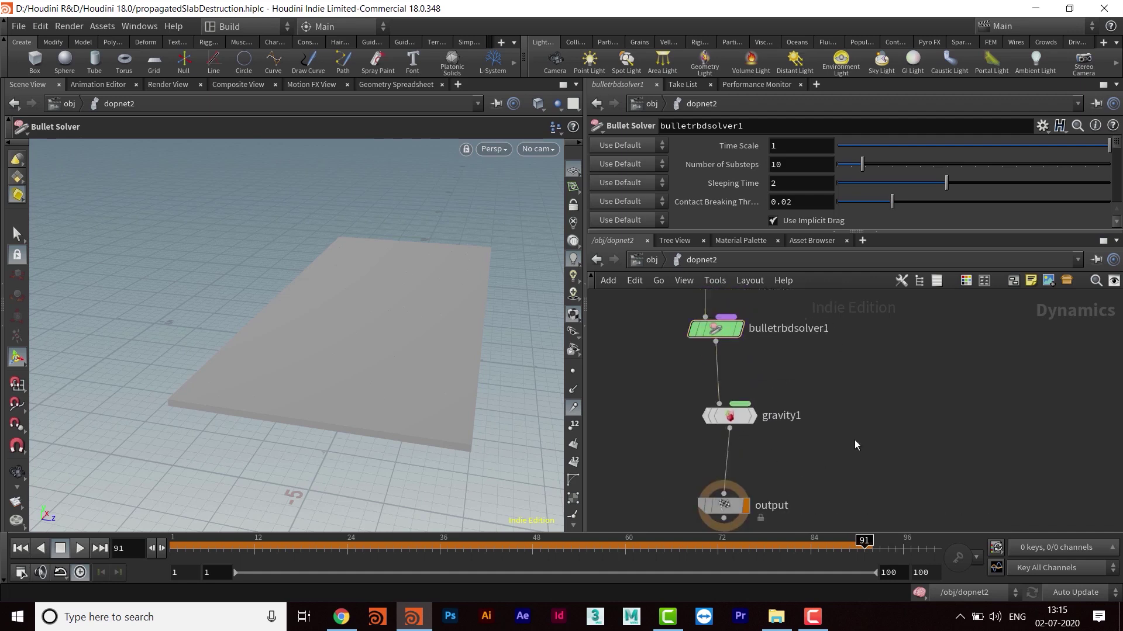
Step: Lay out the network automatically and move the gravity and output nodes lower to leave room below the Bullet Solver
{"action": "key", "text": "l"}
{"action": "scroll", "coordinate": [895, 427], "scroll_direction": "down", "scroll_amount": 4}
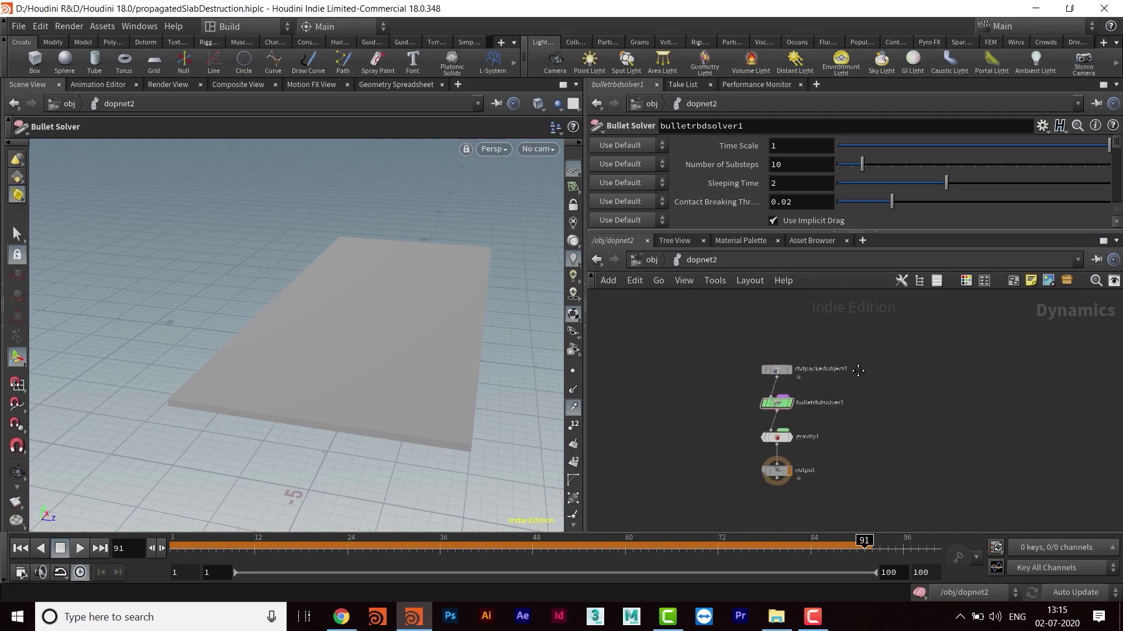
{"action": "middle_click_drag", "start_coordinate": [857, 370], "coordinate": [835, 314]}
{"action": "left_click_drag", "start_coordinate": [719, 370], "coordinate": [760, 433]}
{"action": "left_click_drag", "start_coordinate": [759, 390], "coordinate": [760, 435]}
{"action": "middle_click_drag", "start_coordinate": [892, 359], "coordinate": [877, 439]}
{"action": "scroll", "coordinate": [821, 439], "scroll_direction": "up", "scroll_amount": 3}
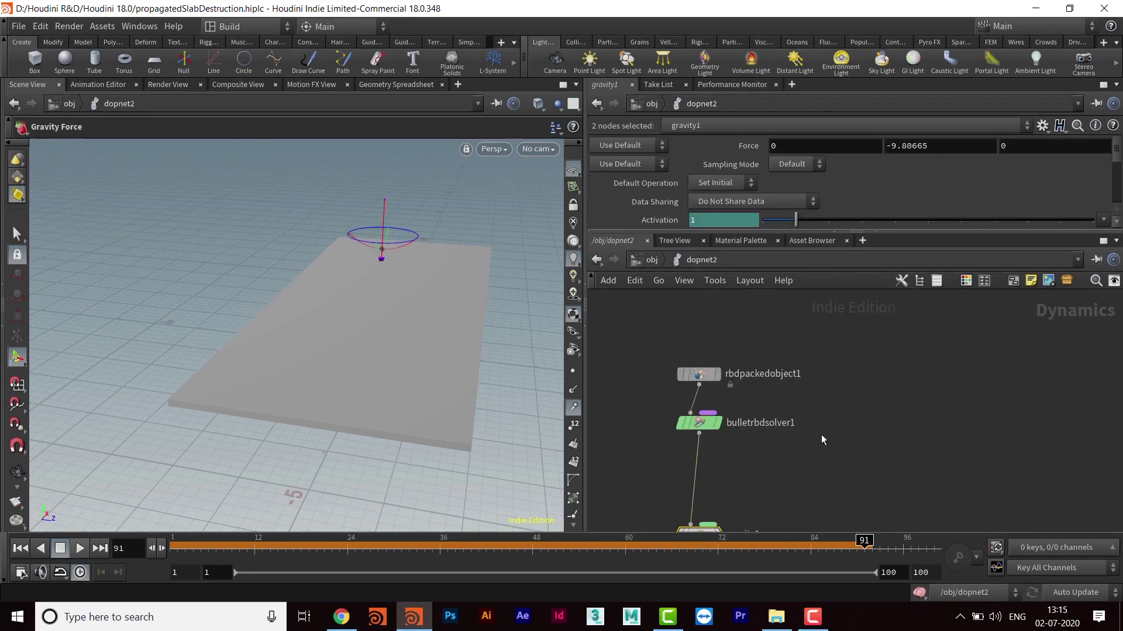
Step: Add a Ground Plane node beside the Bullet Solver chain
{"action": "left_click", "coordinate": [658, 395]}
{"action": "key", "text": "Tab"}
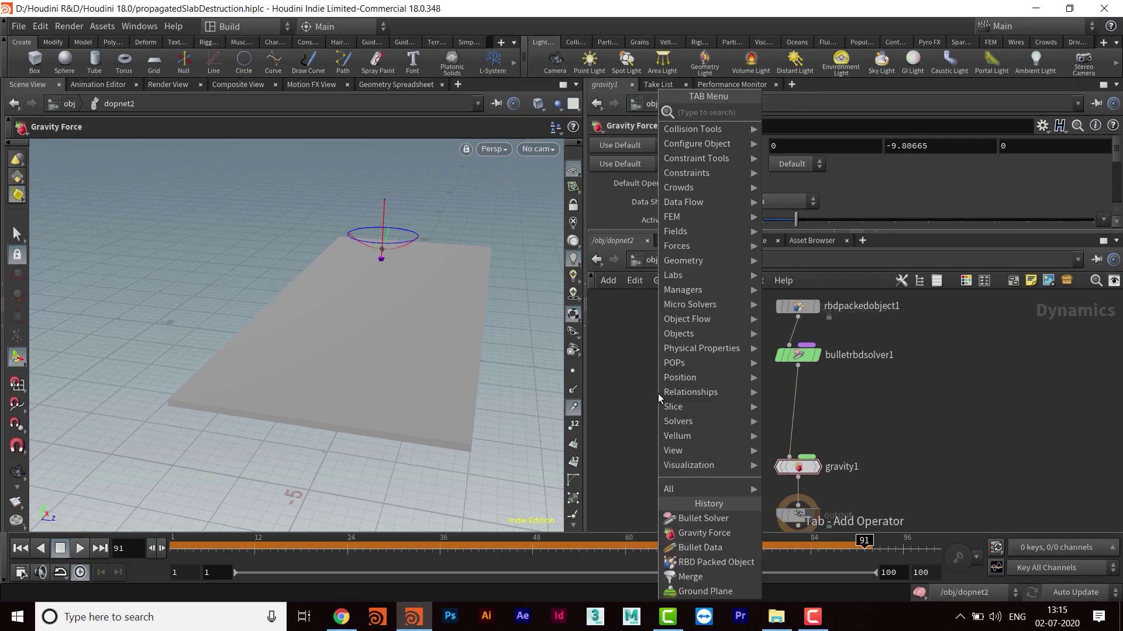
{"action": "type", "text": "ground"}
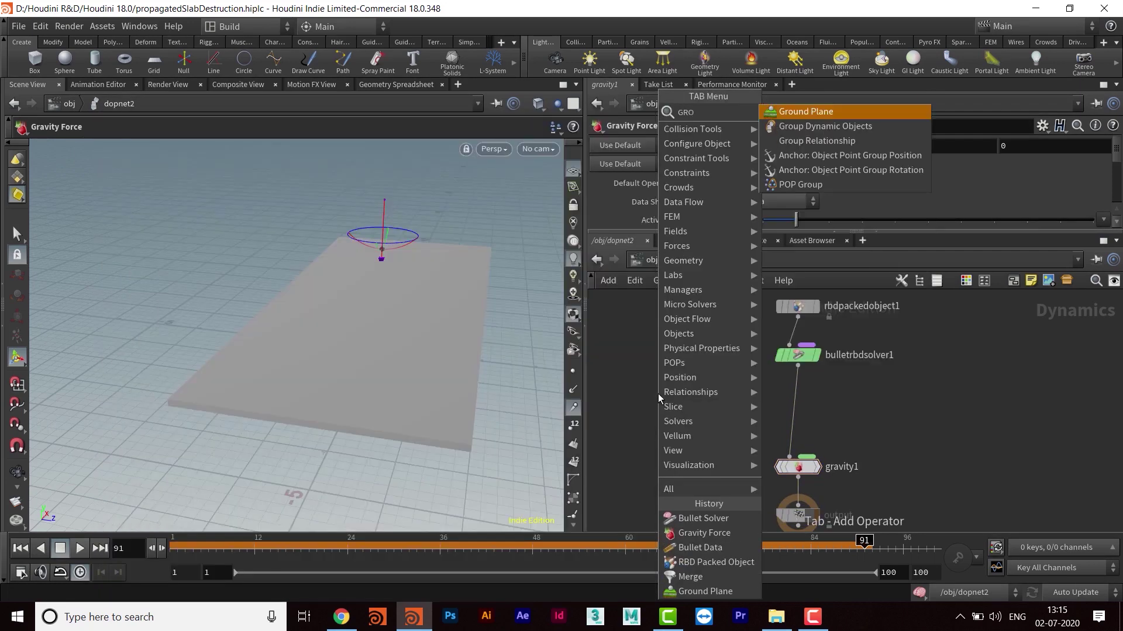
{"action": "key", "text": "Return"}
{"action": "left_click", "coordinate": [658, 394]}
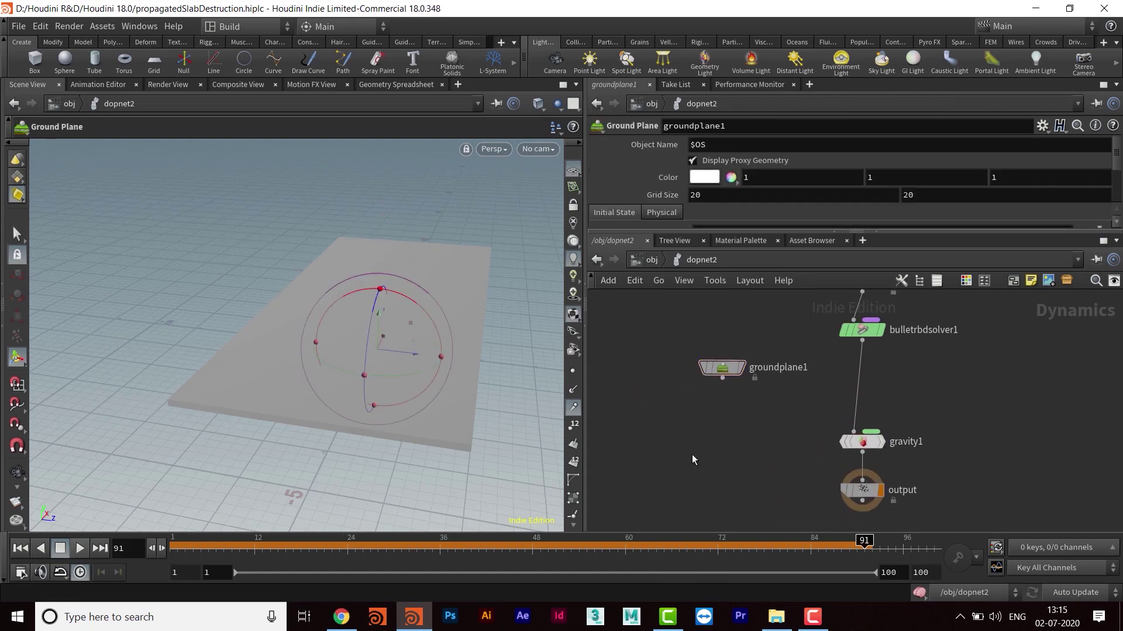
Step: Insert a Merge node between the Bullet Solver and gravity, and wire the Ground Plane into it
{"action": "key", "text": "Tab"}
{"action": "type", "text": "merge"}
{"action": "key", "text": "Return"}
{"action": "left_click_drag", "start_coordinate": [686, 454], "coordinate": [823, 398]}
{"action": "middle_click_drag", "start_coordinate": [815, 390], "coordinate": [793, 446]}
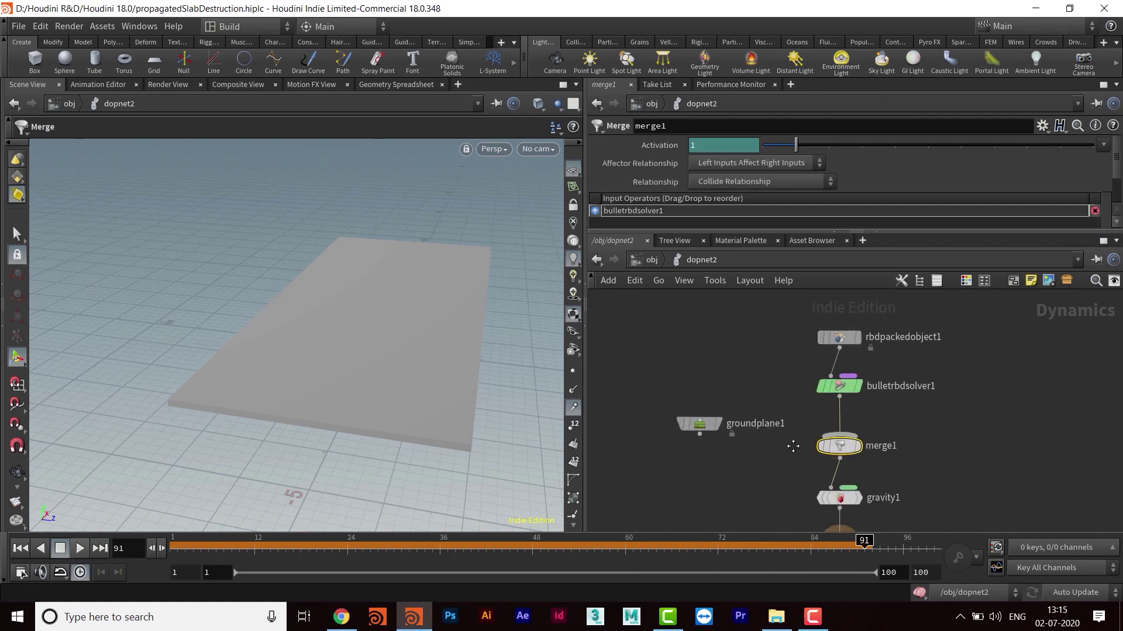
{"action": "left_click_drag", "start_coordinate": [700, 434], "coordinate": [839, 434]}
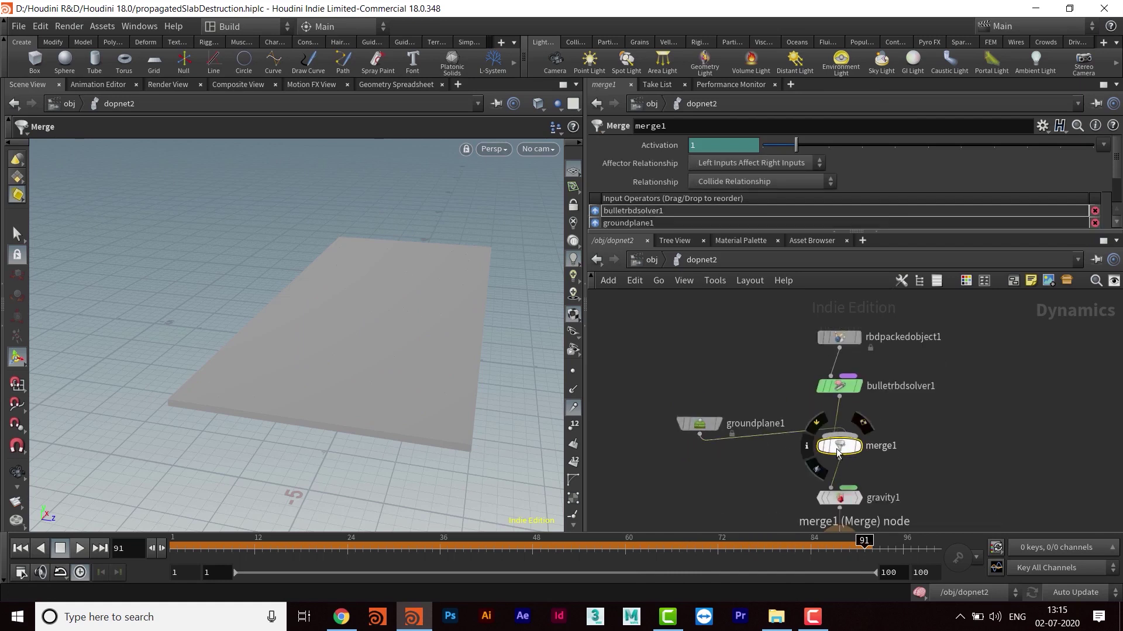
Step: Reorder the Merge inputs so groundplane1 comes before bulletrbdsolver1, tidy the network layout and move the RBD Packed Object node higher
{"action": "left_click", "coordinate": [594, 224]}
{"action": "key", "text": "l"}
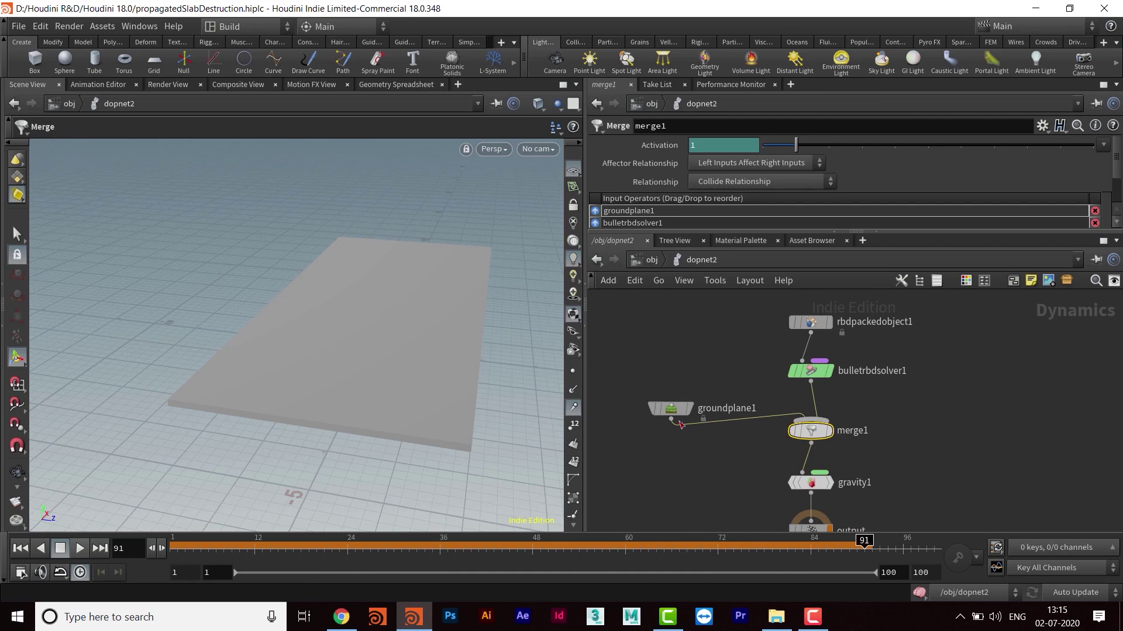
{"action": "left_click_drag", "start_coordinate": [746, 399], "coordinate": [735, 351]}
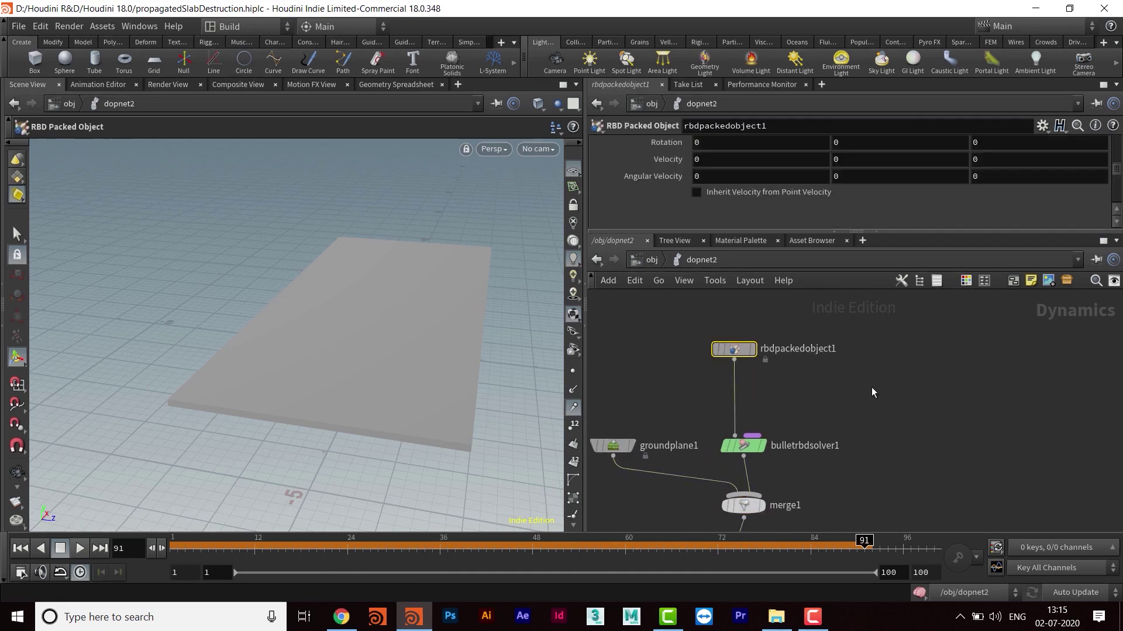
Step: Set the RBD Packed Object's SOP Path to /obj/Slab/OUT_RIGID_SLAB
{"action": "left_click", "coordinate": [850, 233]}
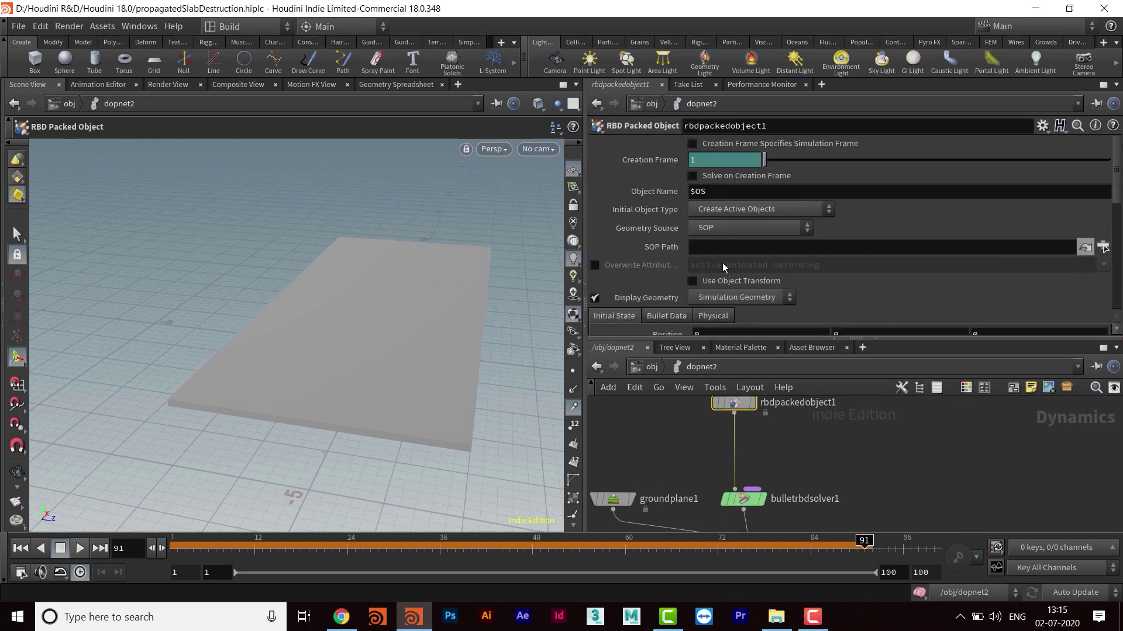
{"action": "left_click", "coordinate": [1103, 247]}
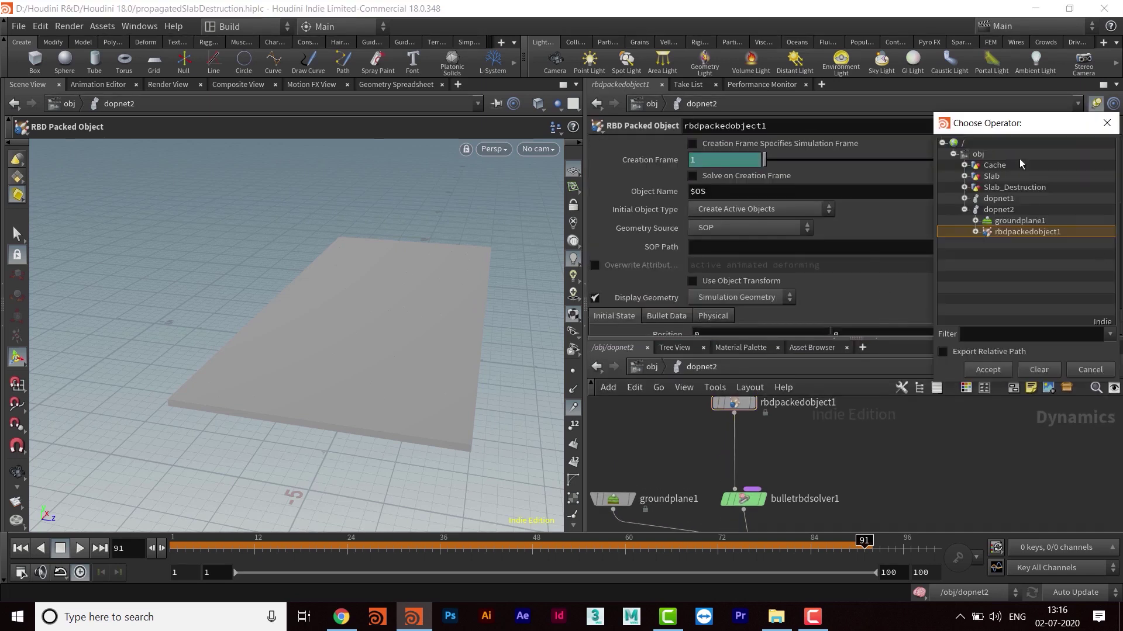
{"action": "left_click_drag", "start_coordinate": [1020, 128], "coordinate": [722, 103]}
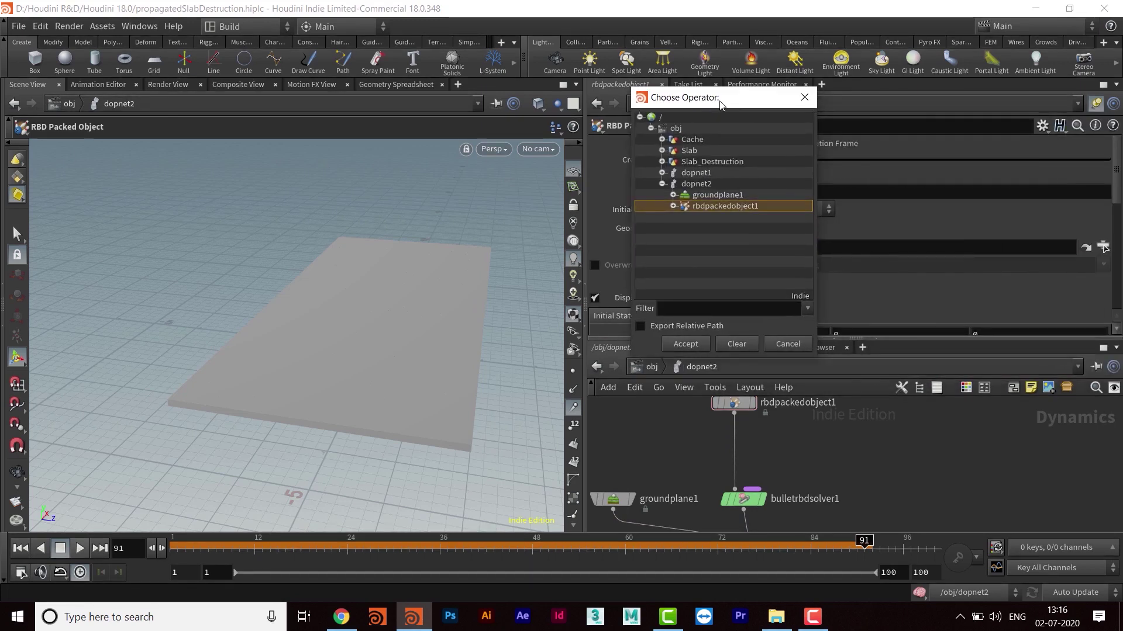
{"action": "left_click", "coordinate": [693, 150]}
{"action": "left_click", "coordinate": [662, 151]}
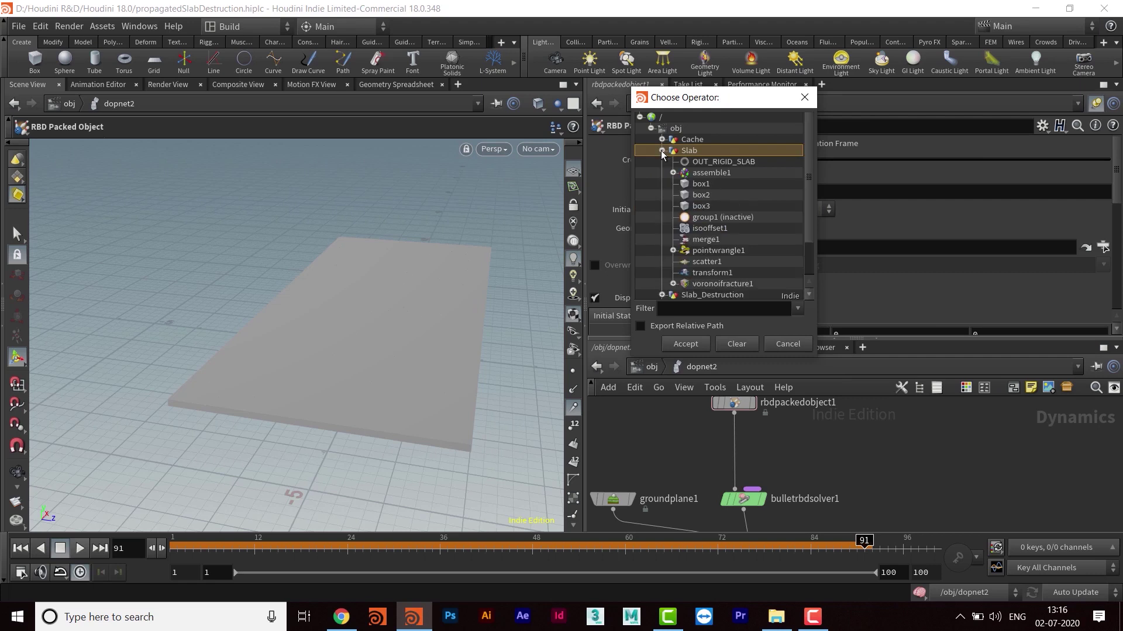
{"action": "left_click", "coordinate": [710, 162]}
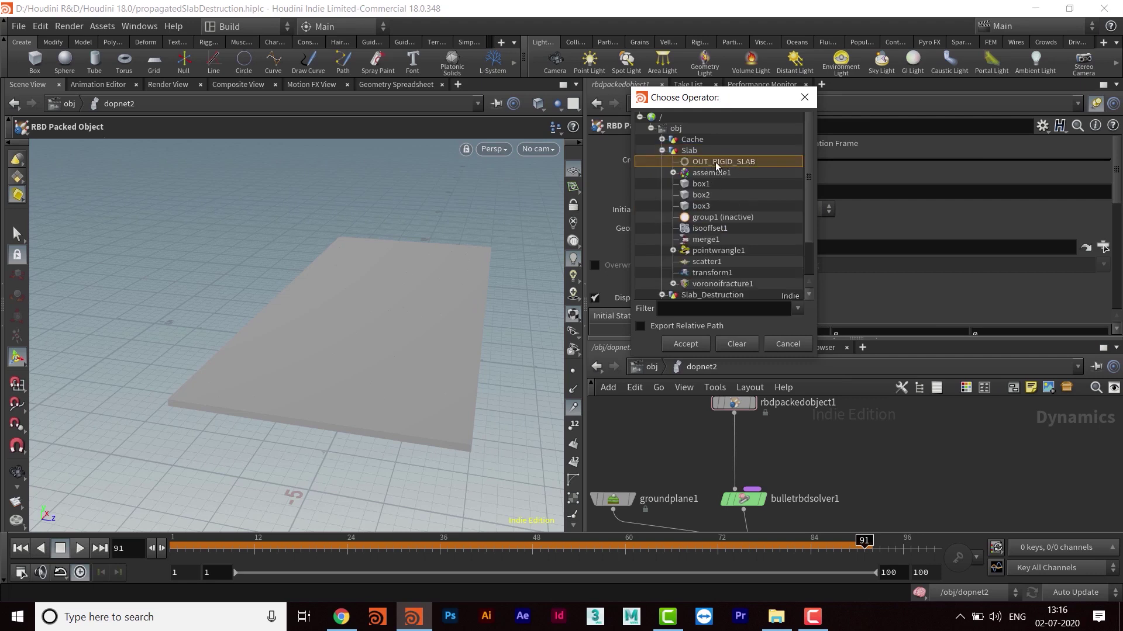
{"action": "left_click", "coordinate": [685, 344]}
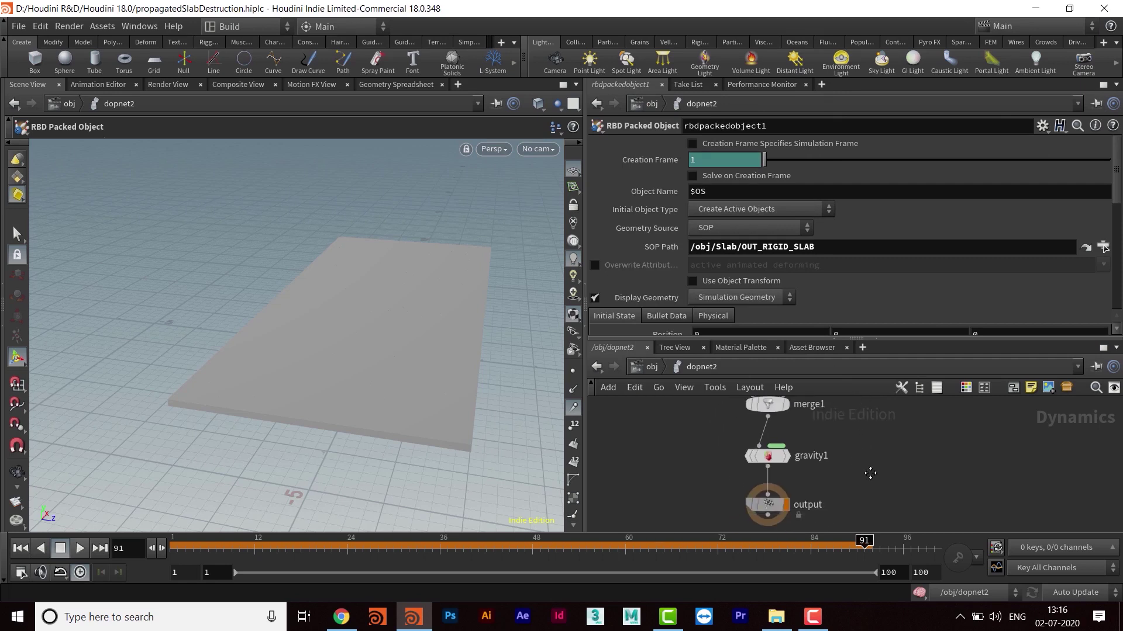
Step: Play the slab simulation from frame 1 to check how the pieces fall onto the ground plane, stopping shortly after frame 20
{"action": "left_click", "coordinate": [23, 548]}
{"action": "left_click_drag", "start_coordinate": [304, 333], "coordinate": [357, 357], "text": "alt"}
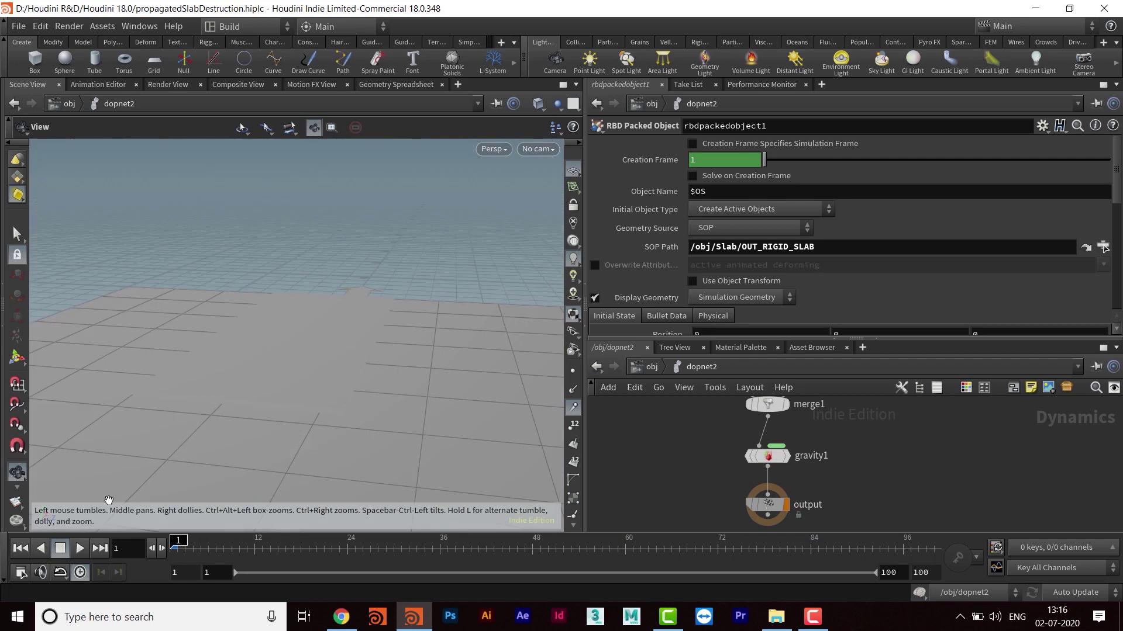
{"action": "left_click", "coordinate": [80, 548]}
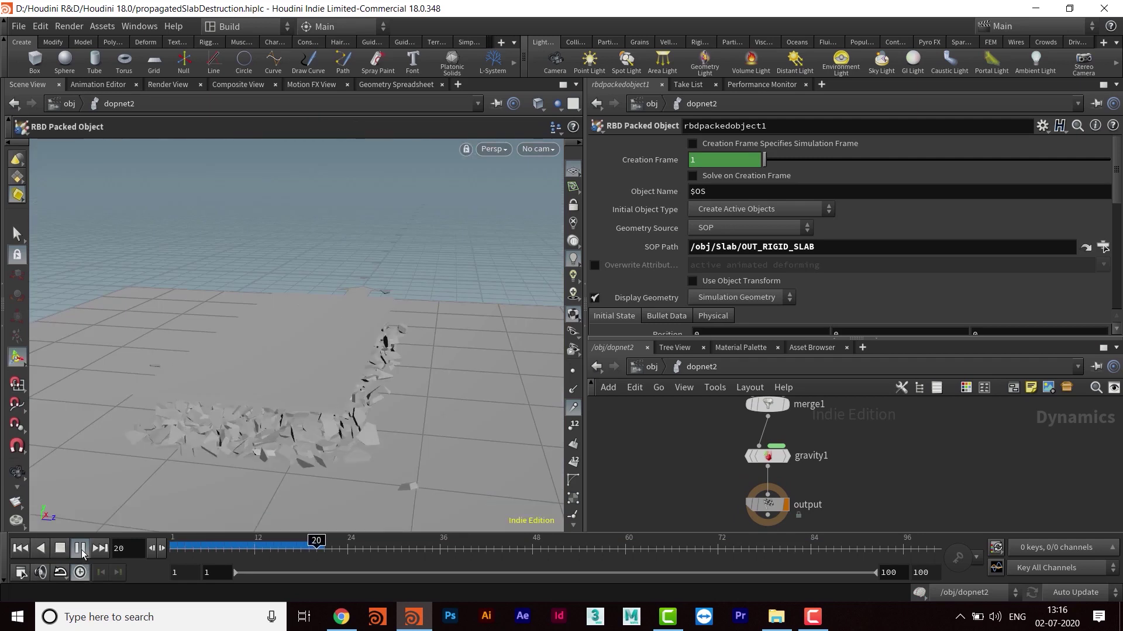
{"action": "left_click", "coordinate": [81, 551]}
Step: Return to the object level, replay the simulation to about frame 26, examine the fallen pieces from a low angle and rewind
{"action": "middle_click_drag", "start_coordinate": [687, 474], "coordinate": [721, 487]}
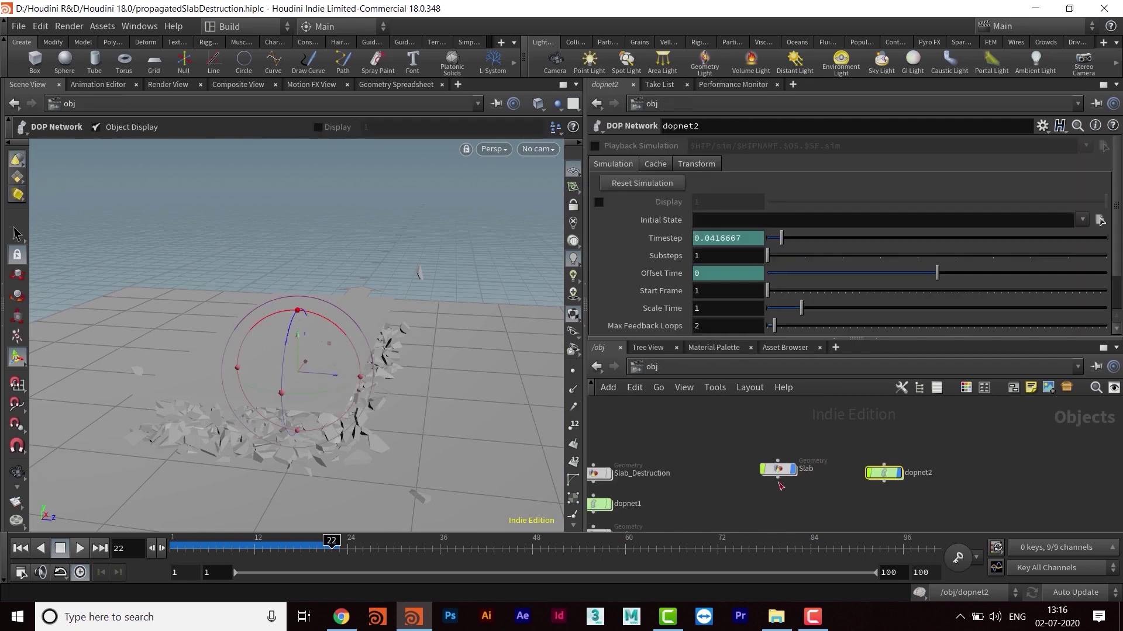
{"action": "middle_click_drag", "start_coordinate": [801, 492], "coordinate": [742, 468]}
{"action": "scroll", "coordinate": [742, 468], "scroll_direction": "up", "scroll_amount": 3}
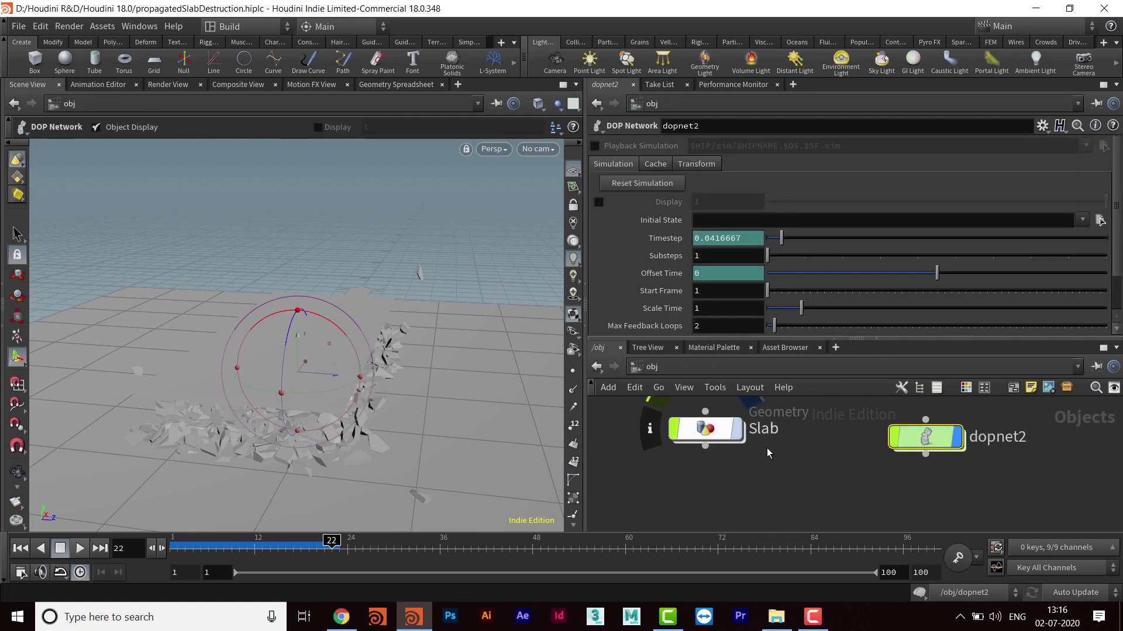
{"action": "middle_click_drag", "start_coordinate": [810, 475], "coordinate": [784, 485]}
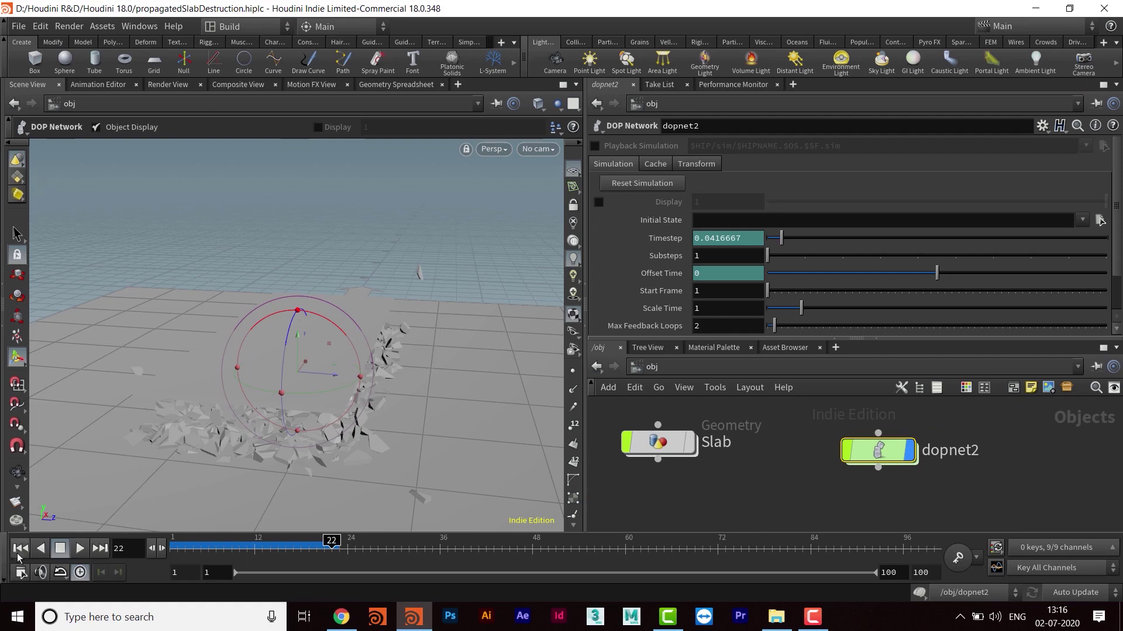
{"action": "left_click", "coordinate": [20, 550]}
{"action": "left_click", "coordinate": [80, 549]}
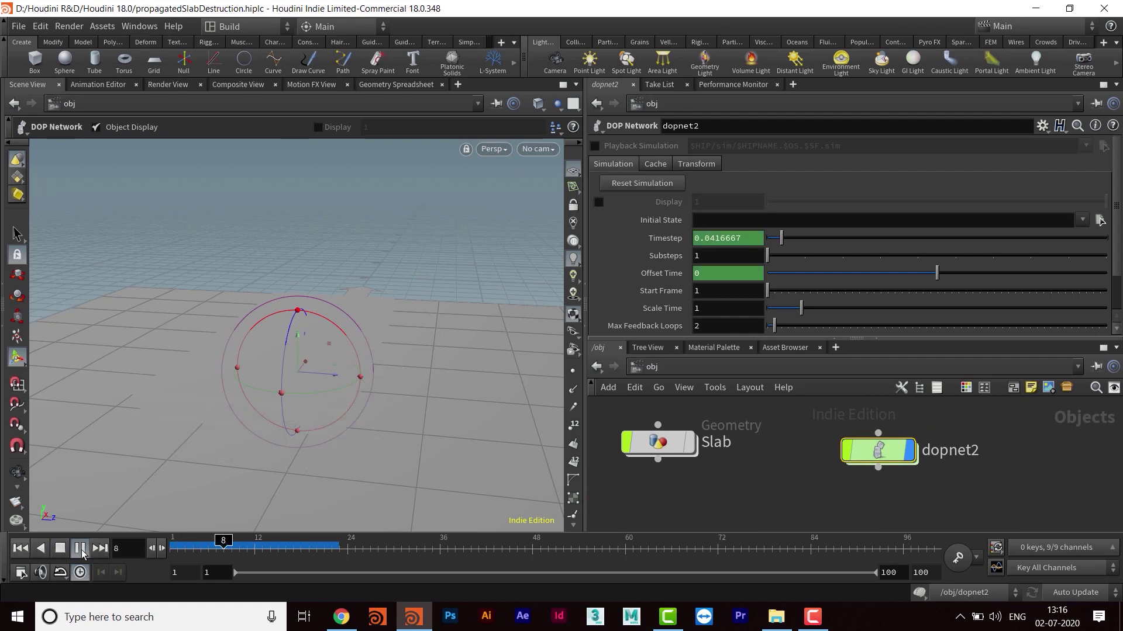
{"action": "middle_click_drag", "start_coordinate": [738, 478], "coordinate": [727, 483]}
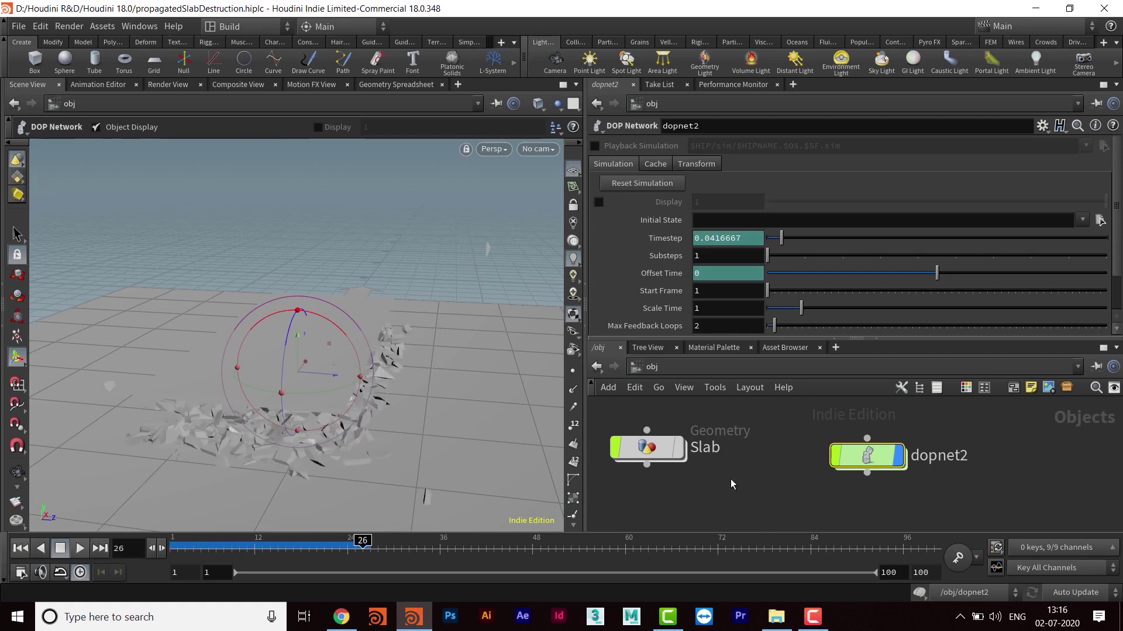
{"action": "key", "text": "Escape"}
{"action": "left_click_drag", "start_coordinate": [377, 401], "coordinate": [416, 361]}
{"action": "key", "text": "Return"}
{"action": "key", "text": "l"}
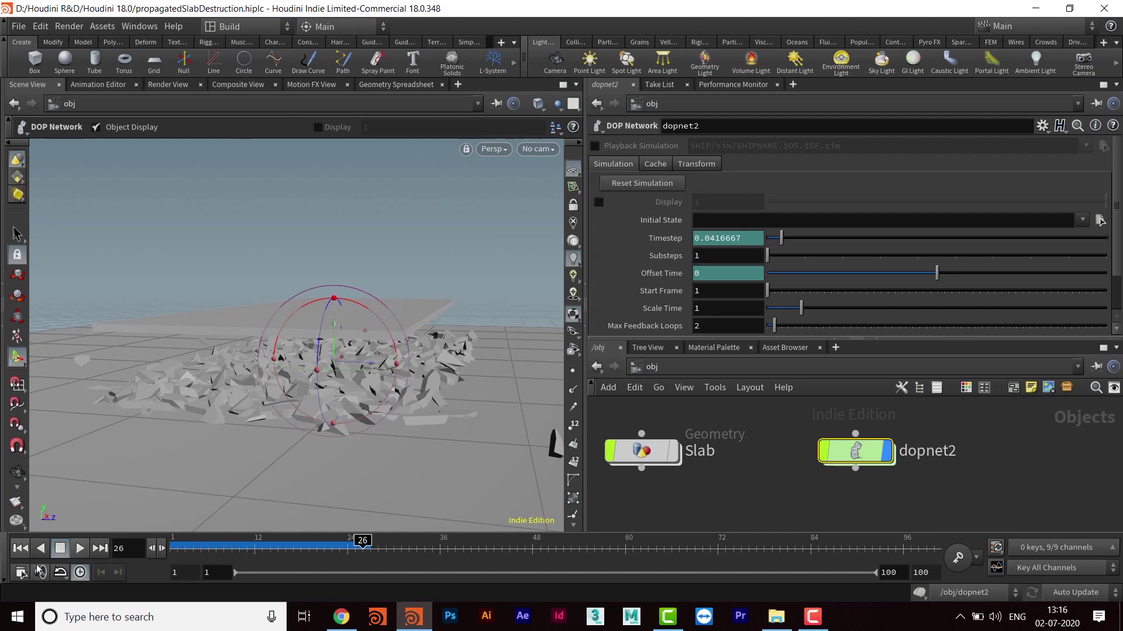
{"action": "left_click", "coordinate": [20, 548]}
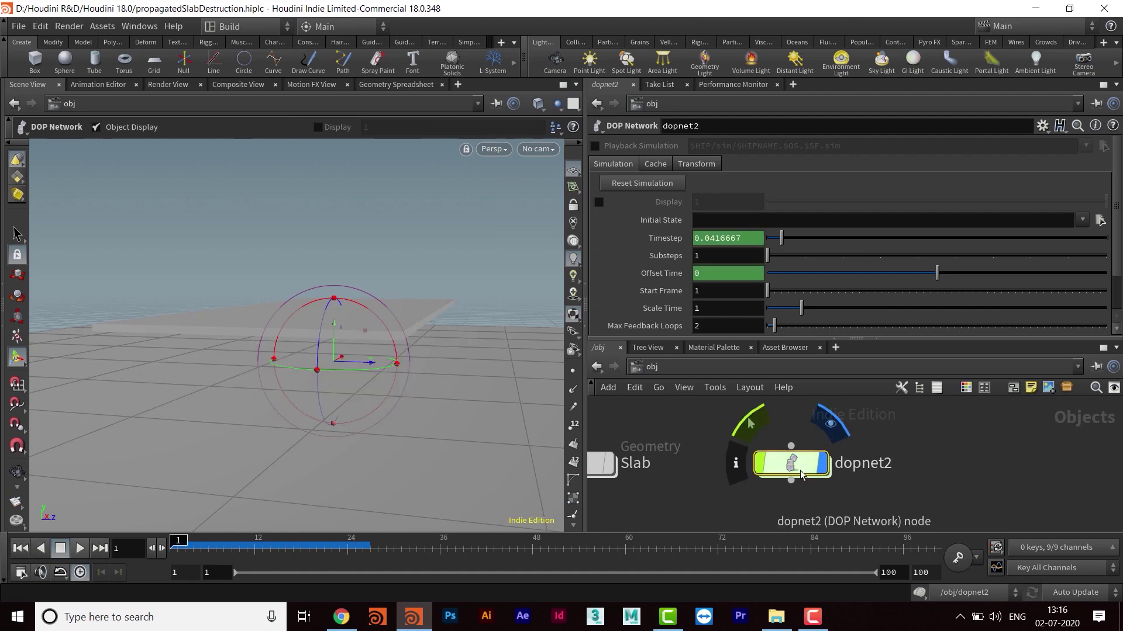
Step: Add a Geometry node beside dopnet2 at the object level, enlarging the network area for it
{"action": "left_click_drag", "start_coordinate": [788, 467], "coordinate": [771, 488]}
{"action": "left_click_drag", "start_coordinate": [936, 338], "coordinate": [936, 271]}
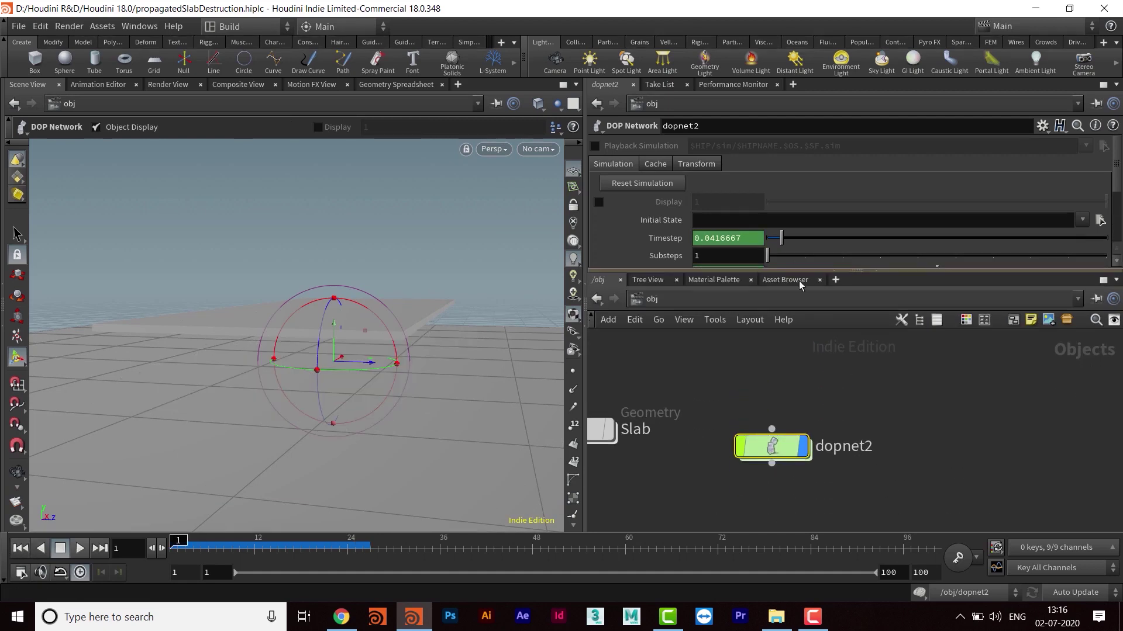
{"action": "middle_click_drag", "start_coordinate": [937, 490], "coordinate": [771, 450]}
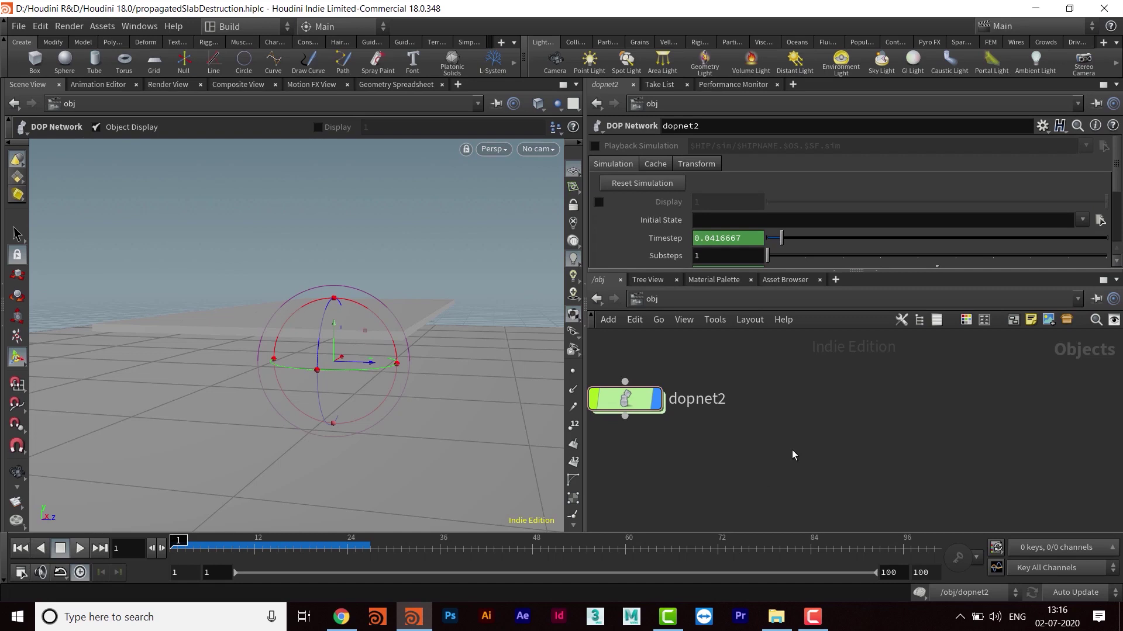
{"action": "key", "text": "Tab"}
{"action": "type", "text": "GEO"}
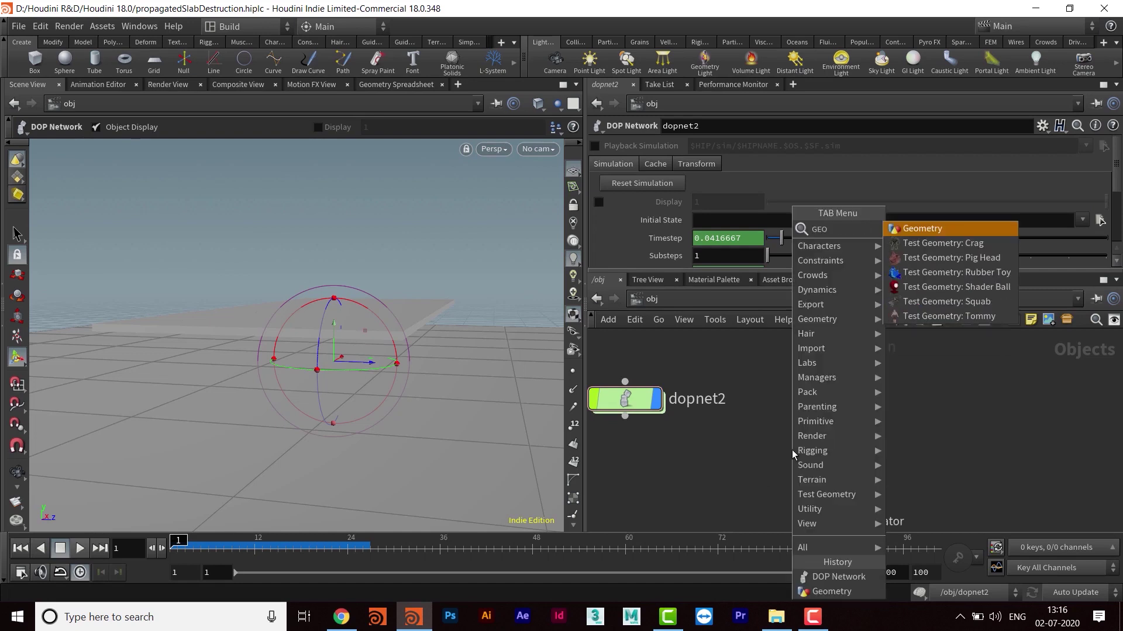
{"action": "type", "text": "GEO"}
{"action": "key", "text": "Return"}
{"action": "left_click", "coordinate": [739, 450]}
{"action": "left_click_drag", "start_coordinate": [740, 455], "coordinate": [794, 455]}
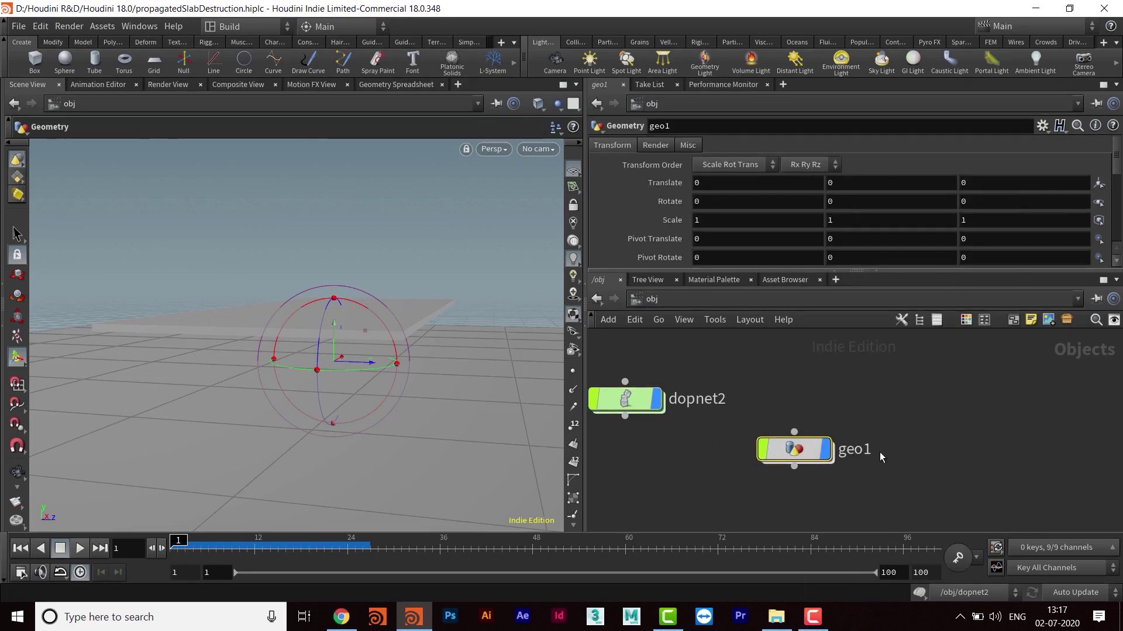
Step: Rename the new Geometry node as Cache1
{"action": "left_click", "coordinate": [865, 452]}
{"action": "left_click_drag", "start_coordinate": [897, 448], "coordinate": [733, 460]}
{"action": "type", "text": "CACHE"}
{"action": "key", "text": "Return"}
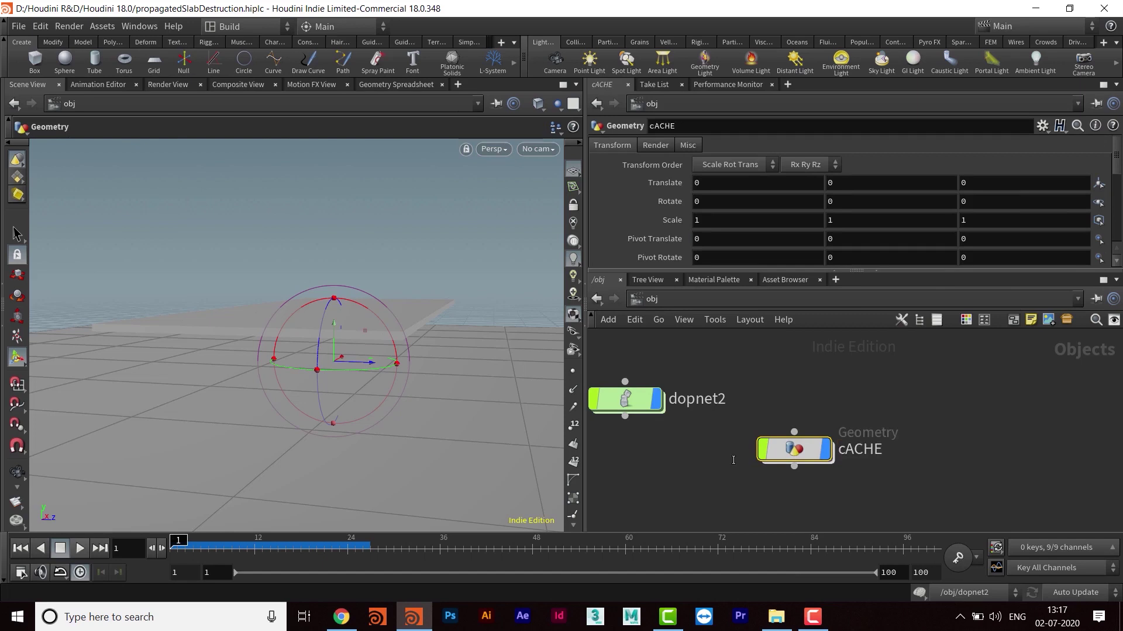
{"action": "left_click", "coordinate": [873, 454]}
{"action": "left_click_drag", "start_coordinate": [890, 452], "coordinate": [779, 462]}
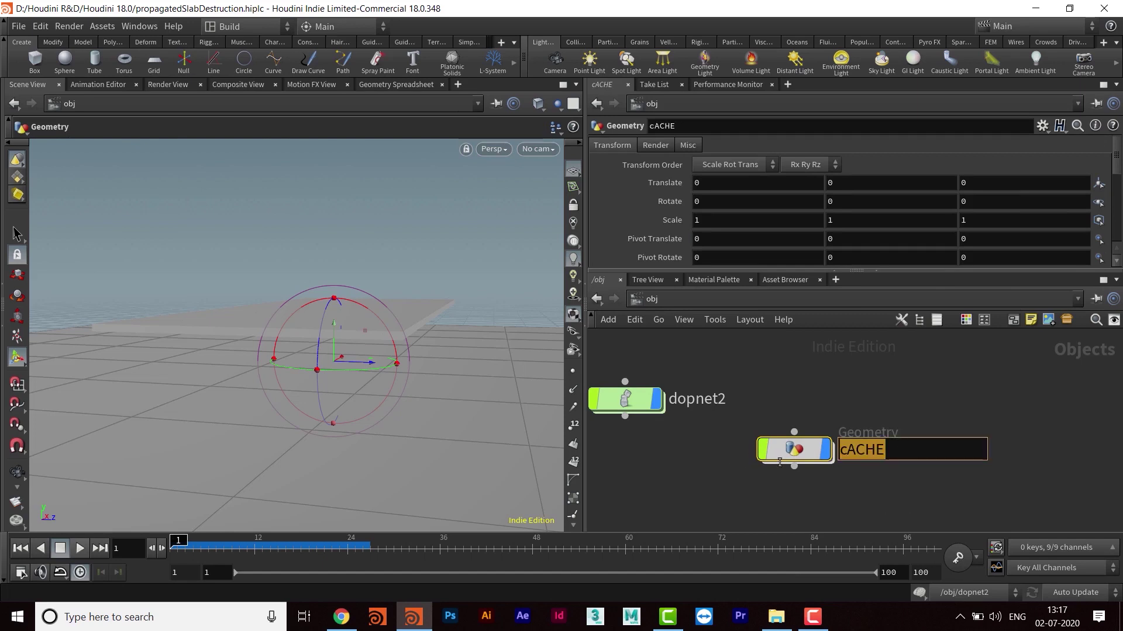
{"action": "type", "text": "Cache1"}
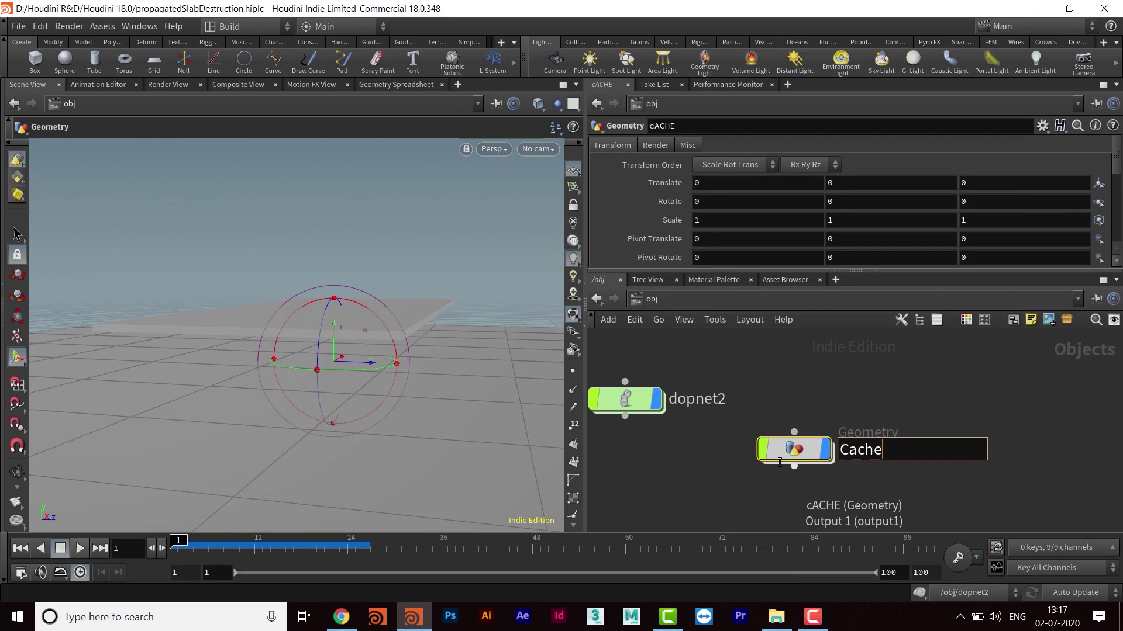
{"action": "key", "text": "Return"}
Step: Add a Dop Import node inside the Cache1 geometry network
{"action": "double_click", "coordinate": [794, 452]}
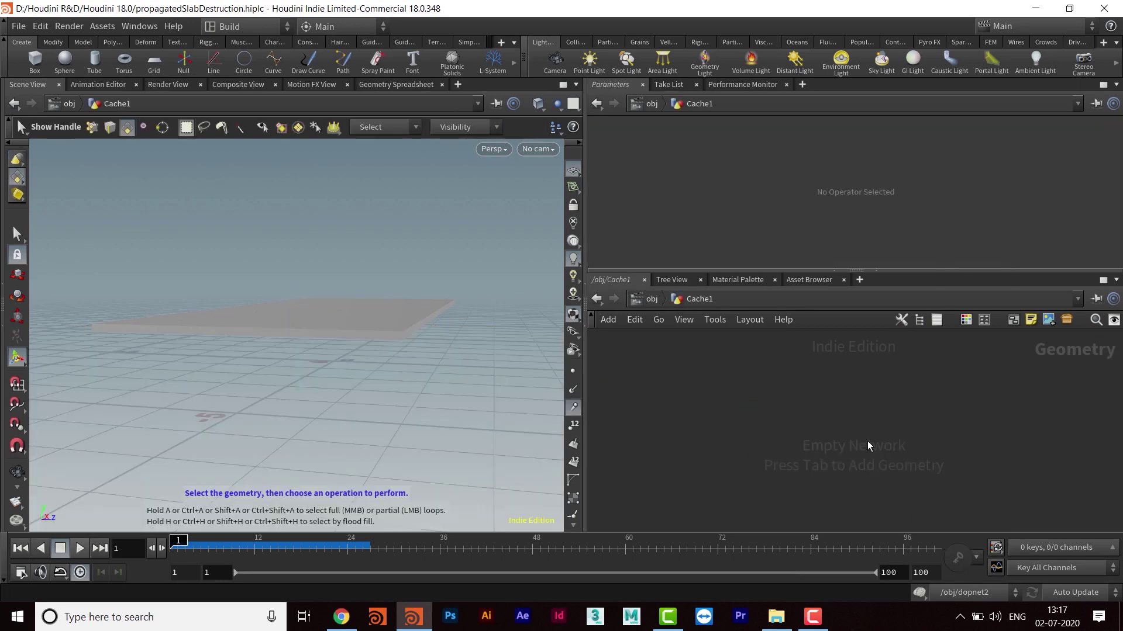
{"action": "key", "text": "Tab"}
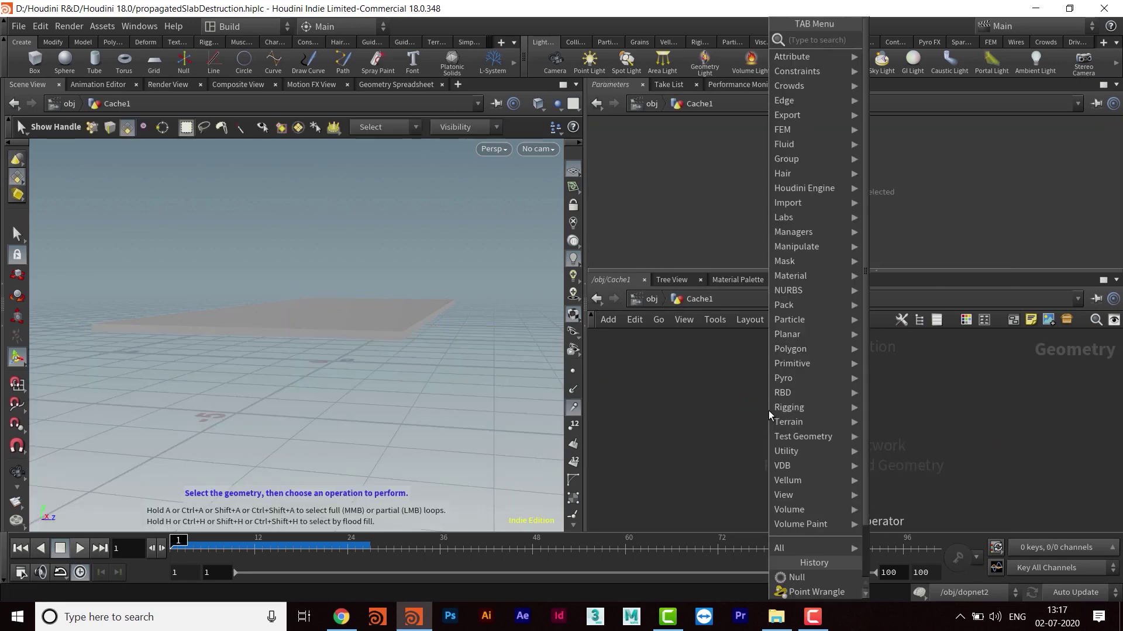
{"action": "type", "text": "dop"}
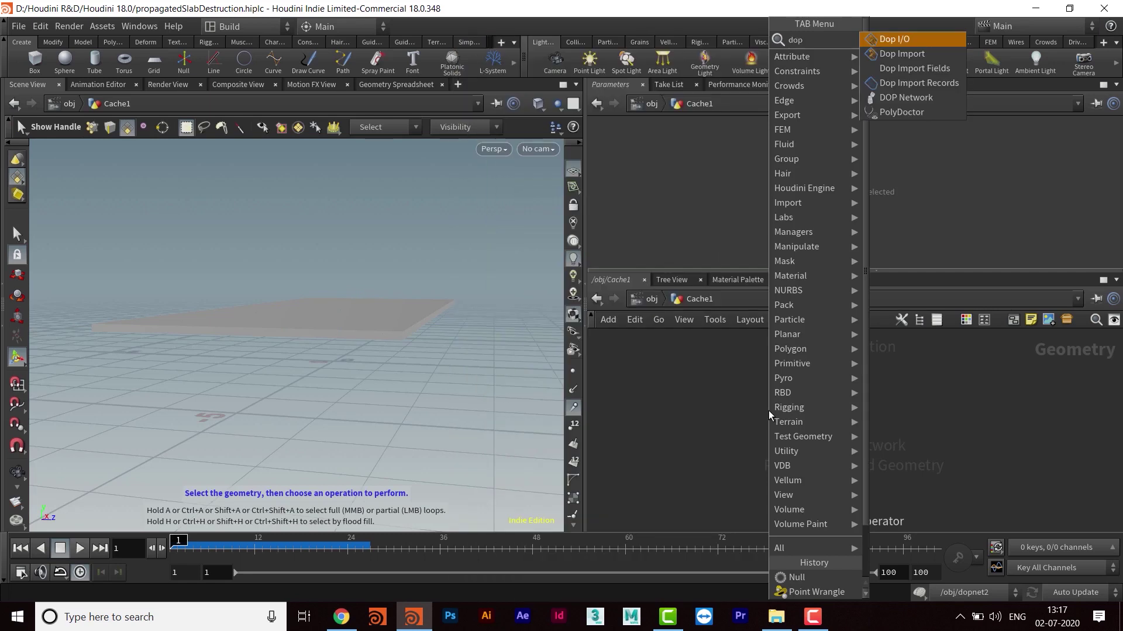
{"action": "key", "text": "Down"}
{"action": "key", "text": "Return"}
{"action": "left_click", "coordinate": [769, 411]}
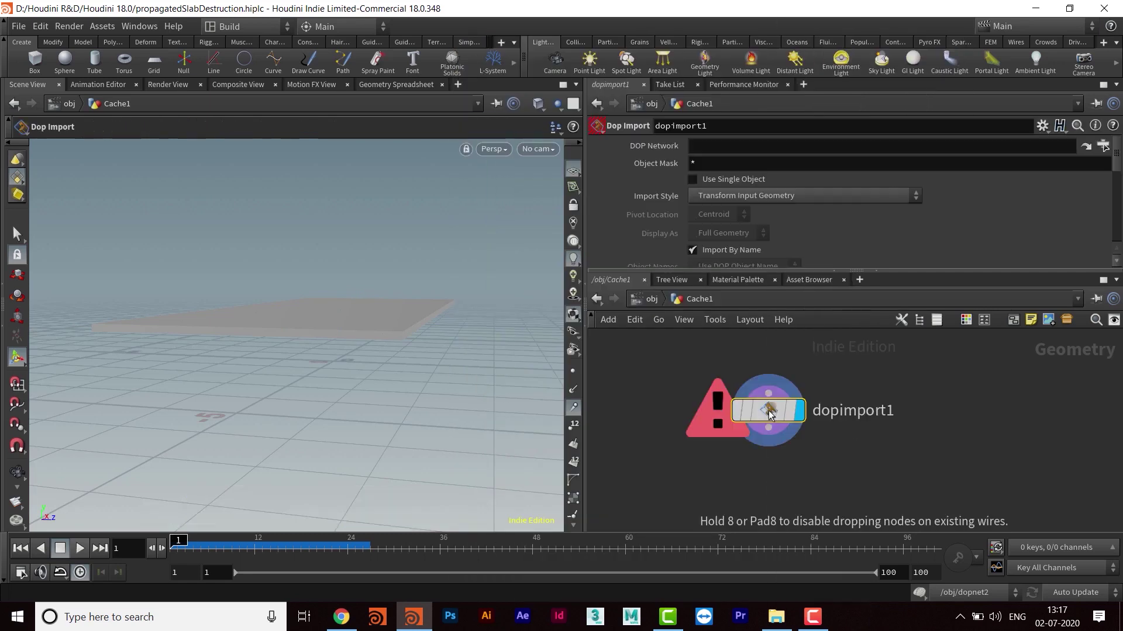
{"action": "left_click", "coordinate": [795, 426]}
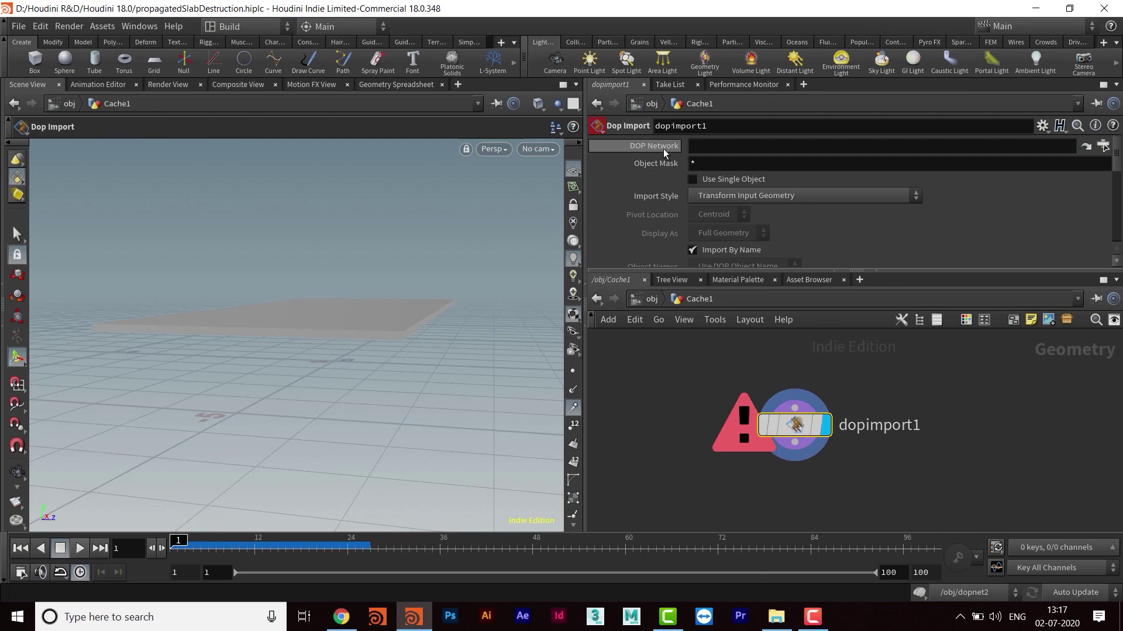
Step: Set the Dop Import's DOP Network to /obj/dopnet1 and its Import Style to Fetch Geometry from DOP Network
{"action": "left_click", "coordinate": [1103, 147]}
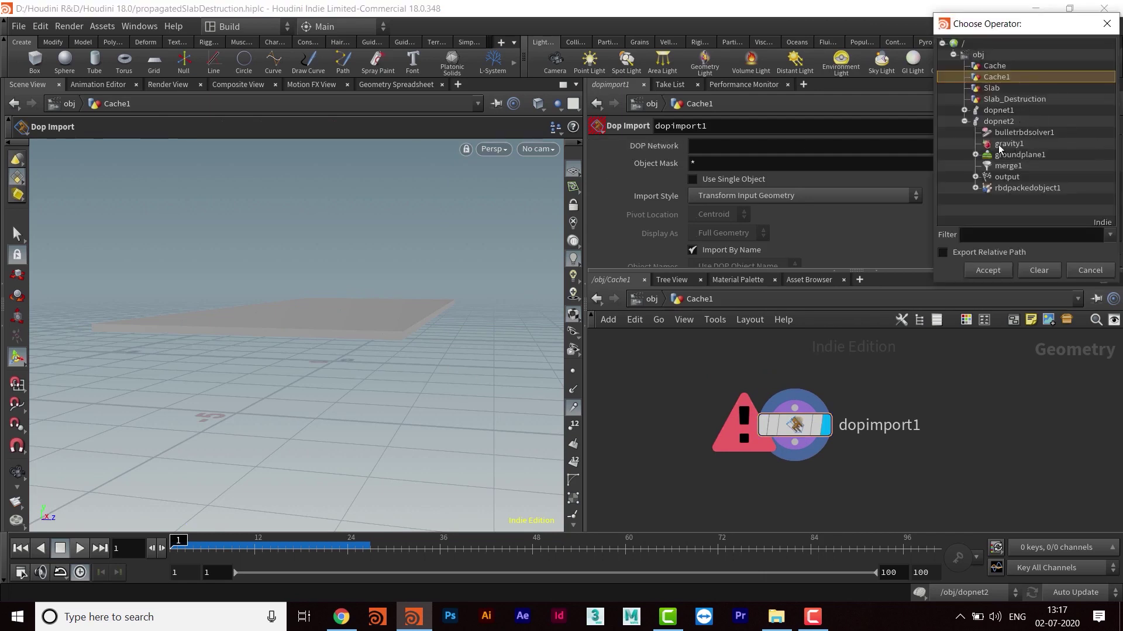
{"action": "left_click", "coordinate": [1000, 111]}
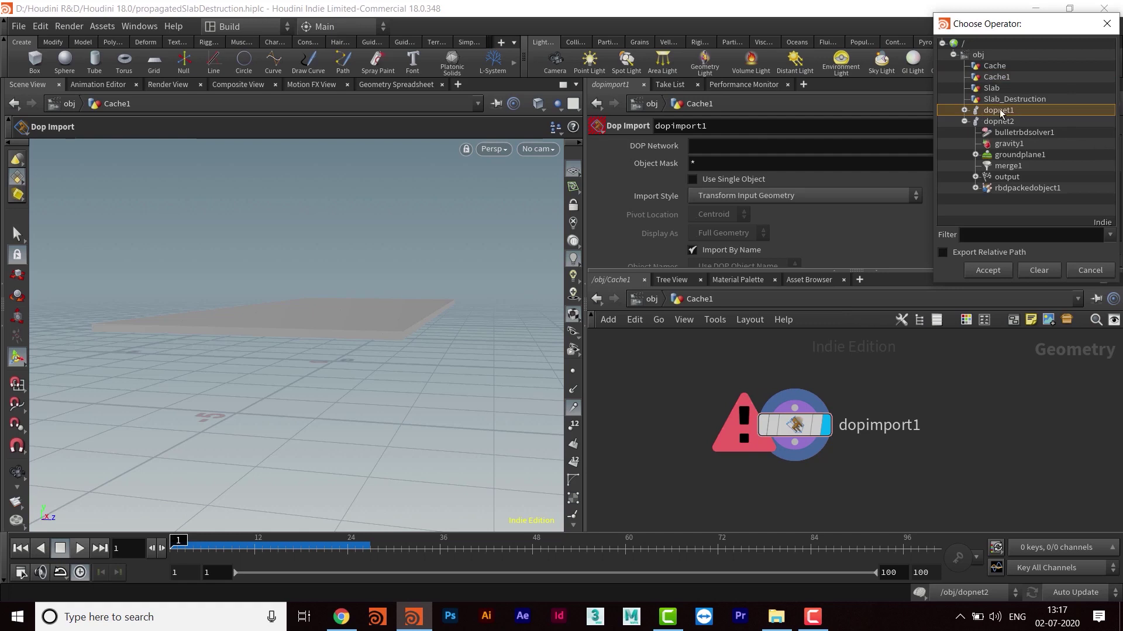
{"action": "left_click", "coordinate": [987, 270]}
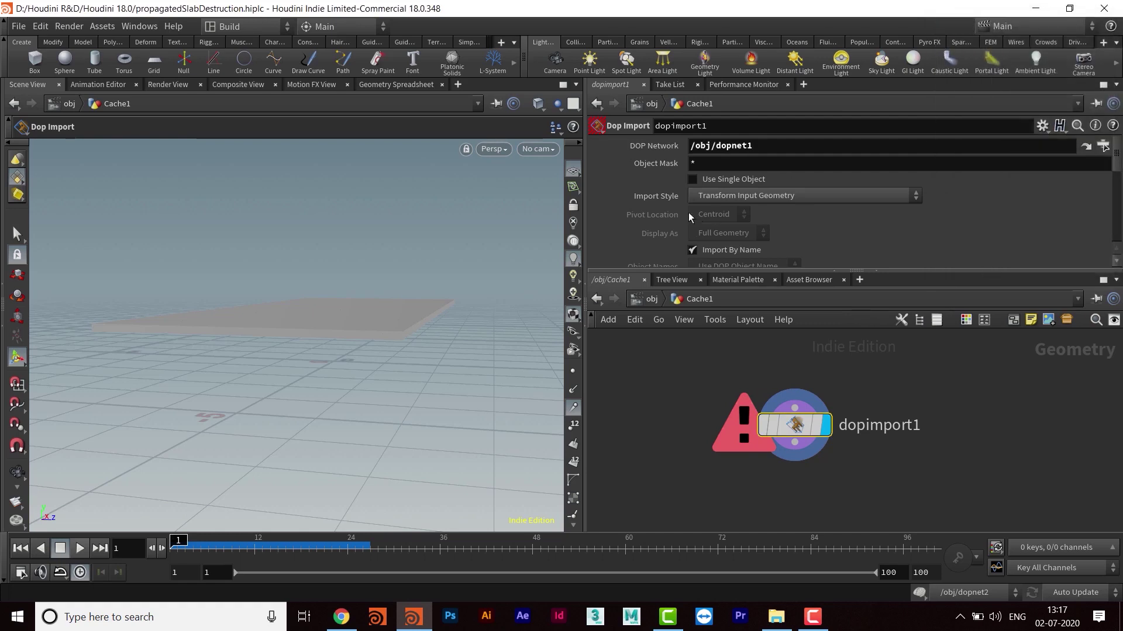
{"action": "left_click", "coordinate": [724, 191]}
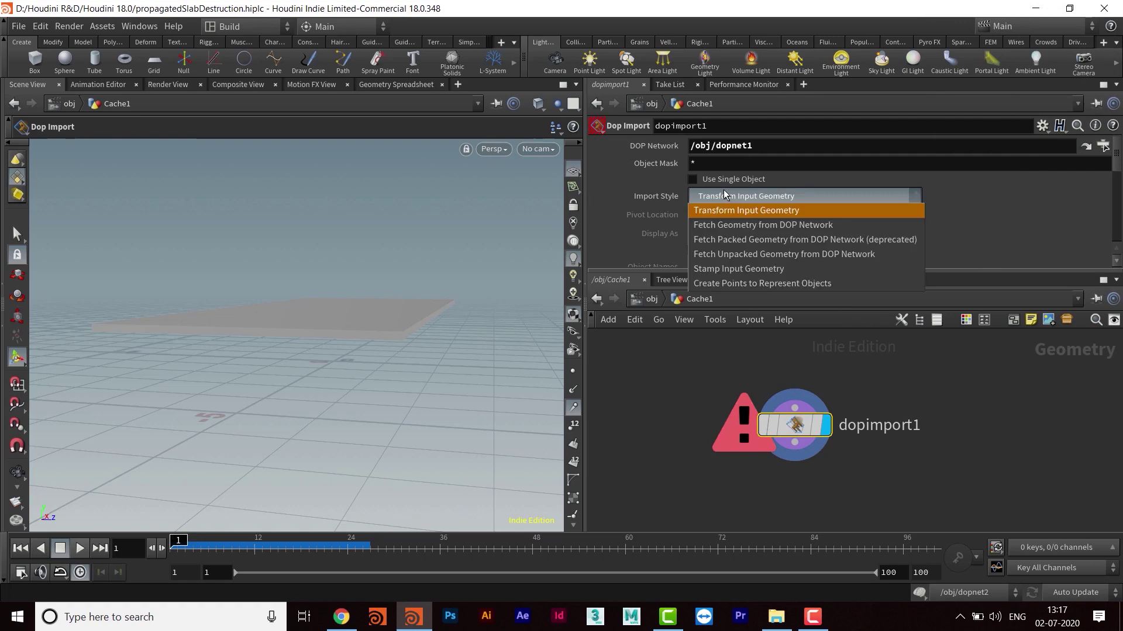
{"action": "left_click", "coordinate": [774, 225]}
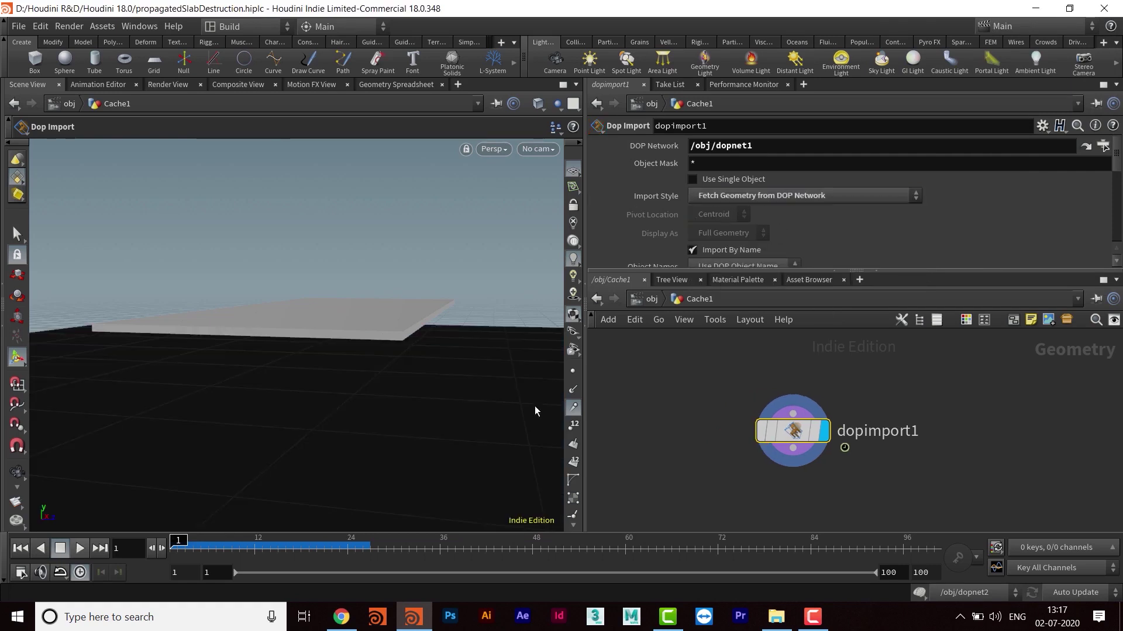
{"action": "key", "text": "Escape"}
{"action": "left_click_drag", "start_coordinate": [309, 356], "coordinate": [440, 338], "text": "alt"}
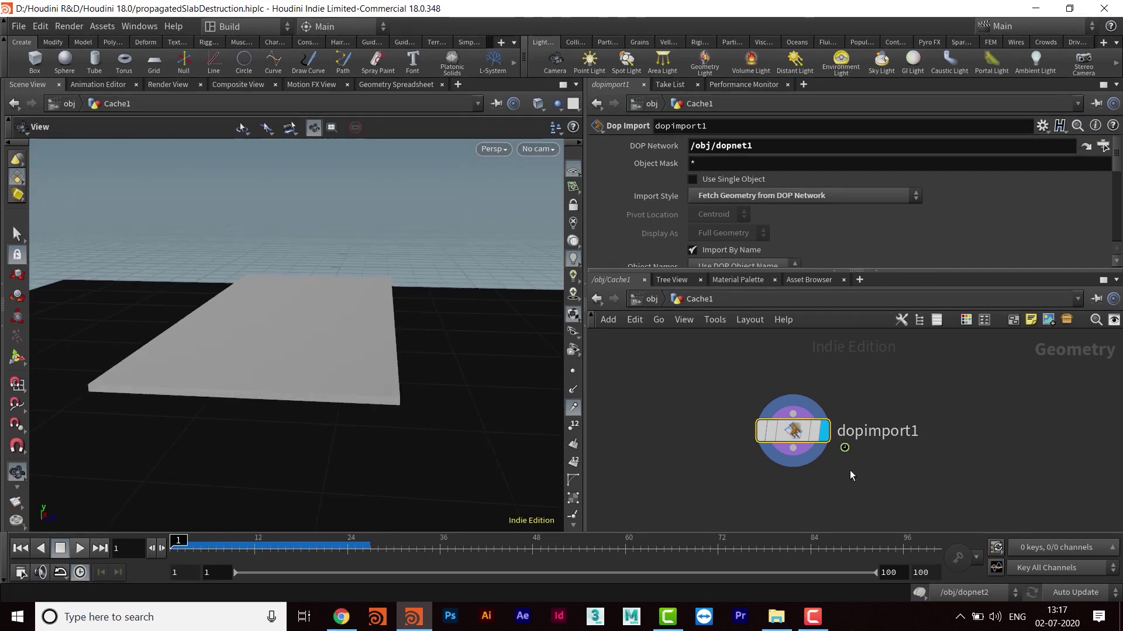
{"action": "left_click_drag", "start_coordinate": [699, 380], "coordinate": [971, 522]}
{"action": "middle_click_drag", "start_coordinate": [862, 483], "coordinate": [883, 479]}
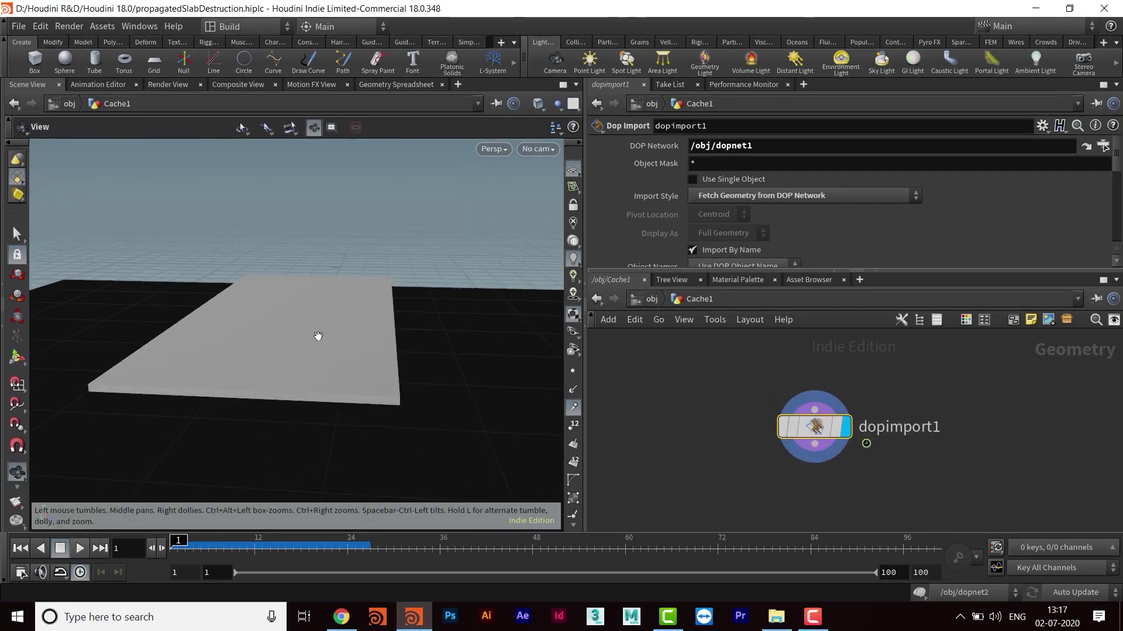
{"action": "middle_click_drag", "start_coordinate": [347, 358], "coordinate": [384, 374], "text": "alt"}
{"action": "left_click_drag", "start_coordinate": [476, 469], "coordinate": [440, 421], "text": "alt"}
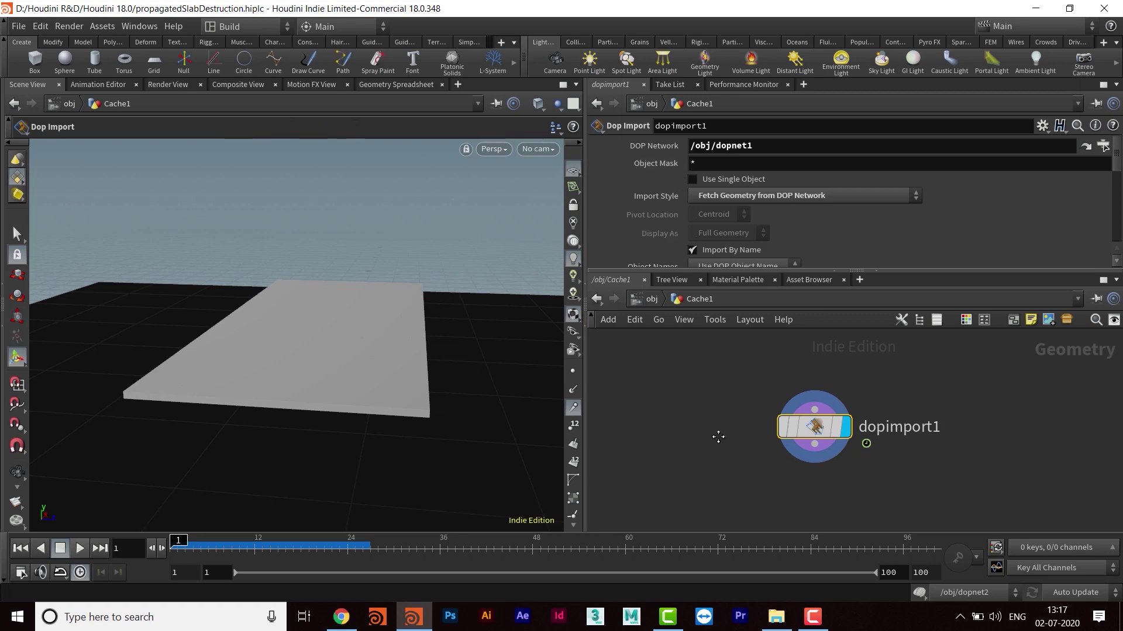
{"action": "middle_click_drag", "start_coordinate": [718, 437], "coordinate": [718, 441]}
Step: Copy the name of the RBD Packed Object node, rbdpackedobject1, inside the dopnet2 network
{"action": "left_click", "coordinate": [650, 299]}
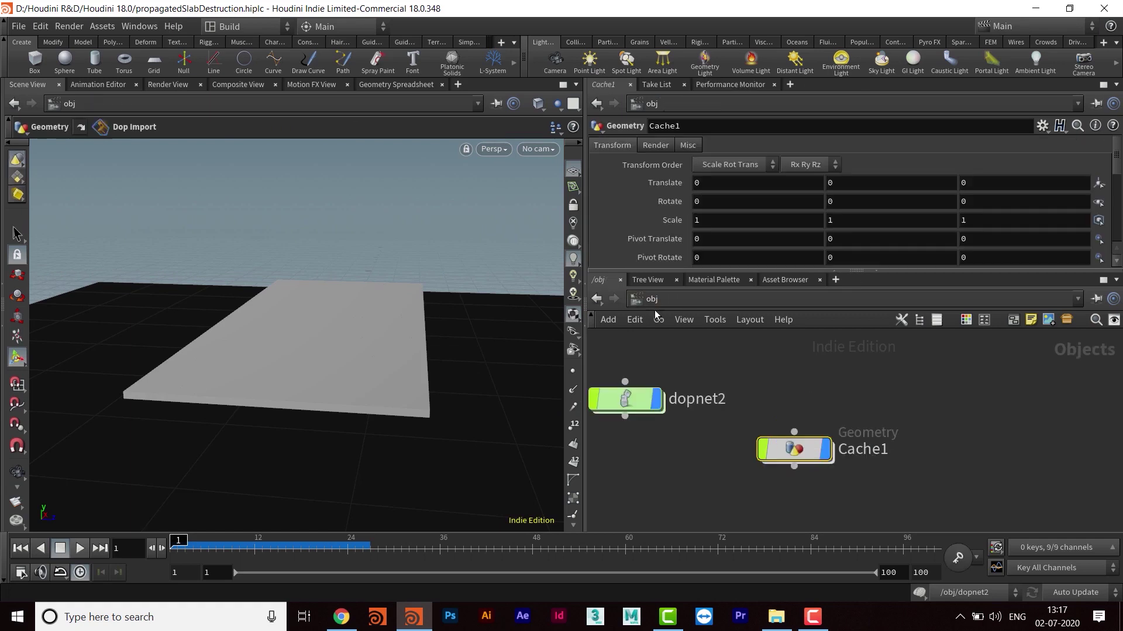
{"action": "double_click", "coordinate": [689, 393]}
{"action": "middle_click_drag", "start_coordinate": [725, 351], "coordinate": [678, 436]}
{"action": "double_click", "coordinate": [772, 413]}
{"action": "left_click_drag", "start_coordinate": [813, 414], "coordinate": [709, 417]}
{"action": "key", "text": "ctrl+c"}
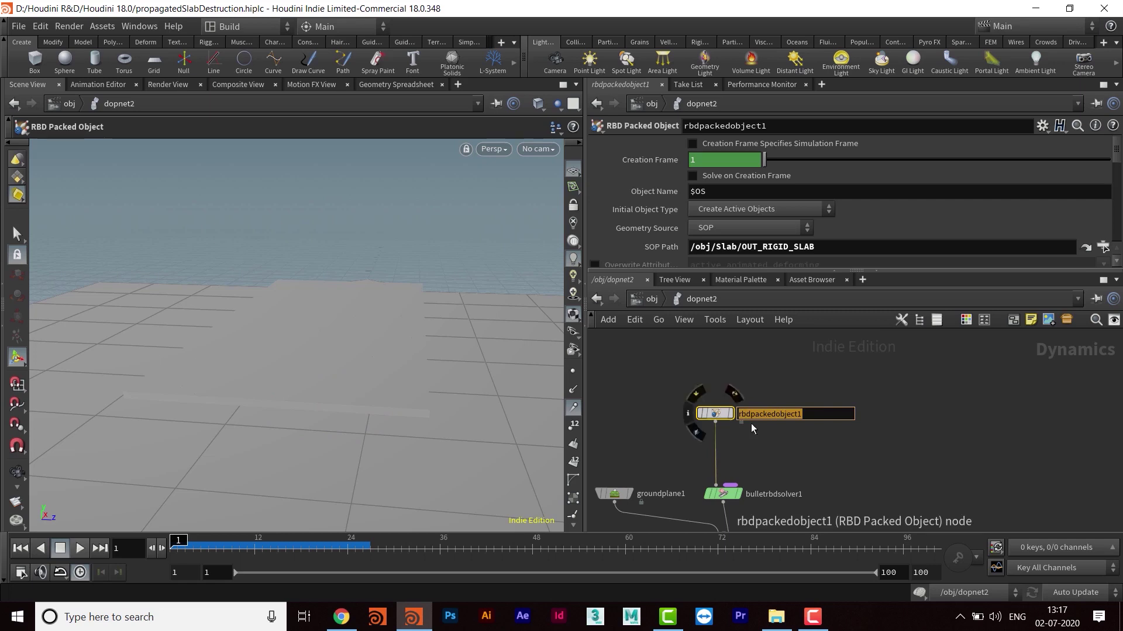
{"action": "middle_click_drag", "start_coordinate": [752, 428], "coordinate": [747, 405]}
Step: Return to the Cache1 network and set the Dop Import's Object Mask to the copied name rbdpackedobject1
{"action": "left_click", "coordinate": [652, 299]}
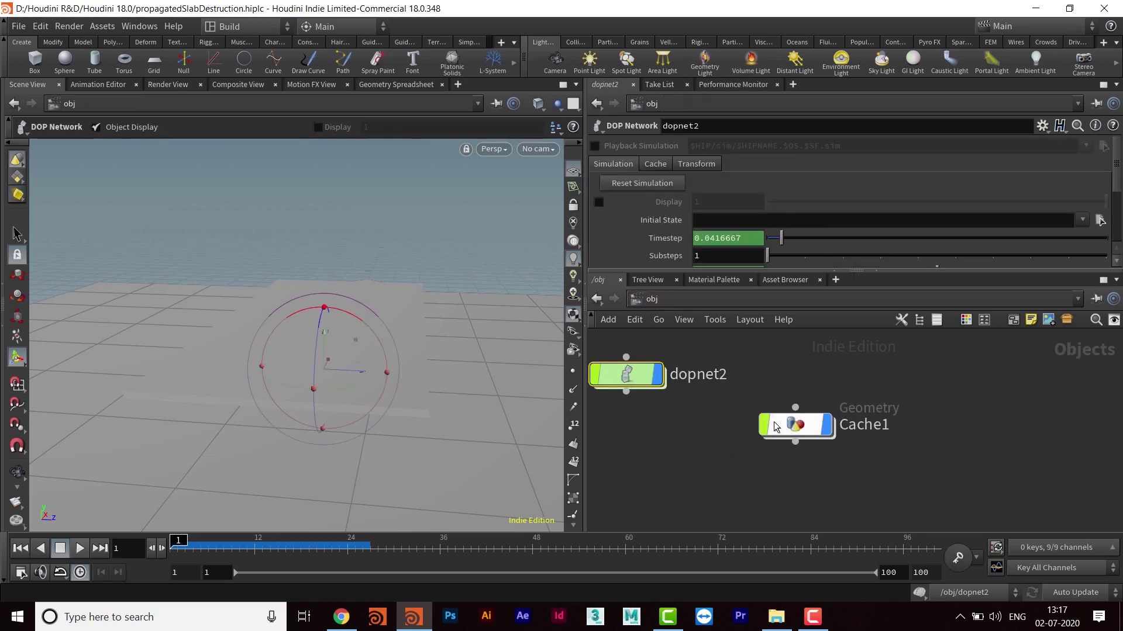
{"action": "double_click", "coordinate": [790, 428]}
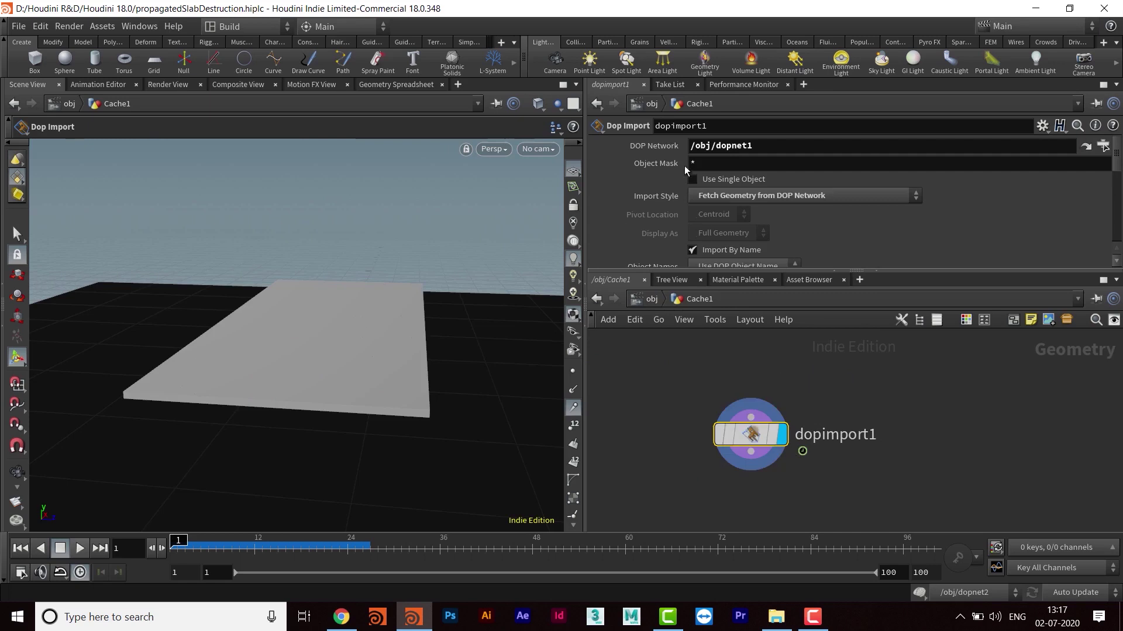
{"action": "left_click", "coordinate": [733, 167]}
{"action": "key", "text": "ctrl+v"}
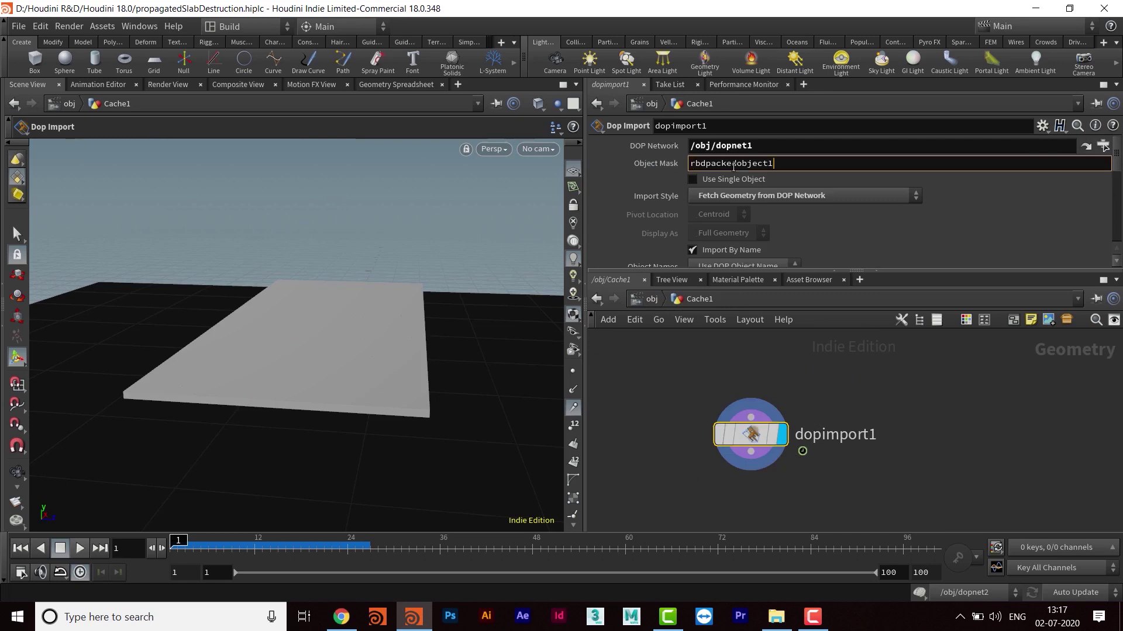
{"action": "key", "text": "Return"}
{"action": "key", "text": "Escape"}
{"action": "left_click_drag", "start_coordinate": [296, 269], "coordinate": [368, 285]}
Step: Add a File Cache node below dopimport1, fed by the Dop Import's output
{"action": "middle_click_drag", "start_coordinate": [753, 483], "coordinate": [790, 429]}
{"action": "left_click", "coordinate": [777, 379]}
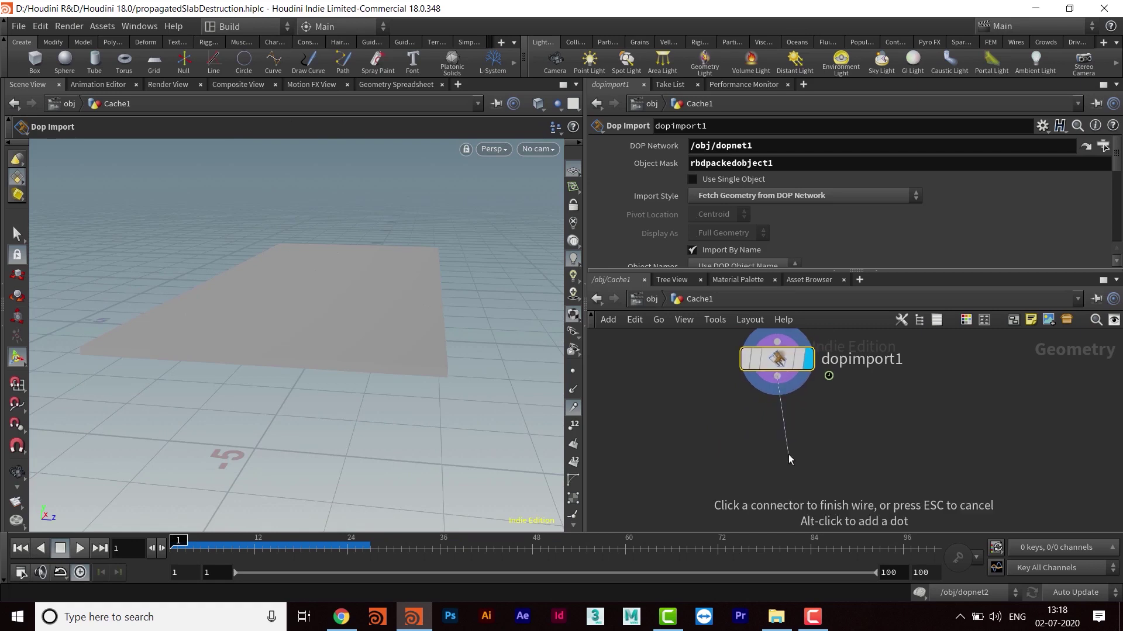
{"action": "key", "text": "Tab"}
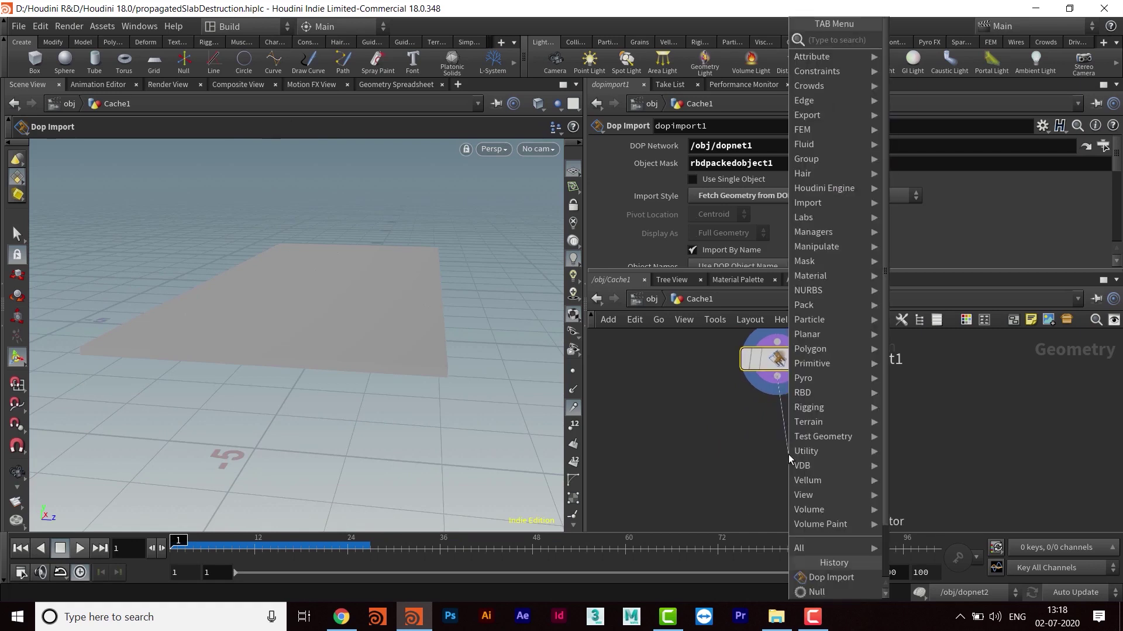
{"action": "type", "text": "file"}
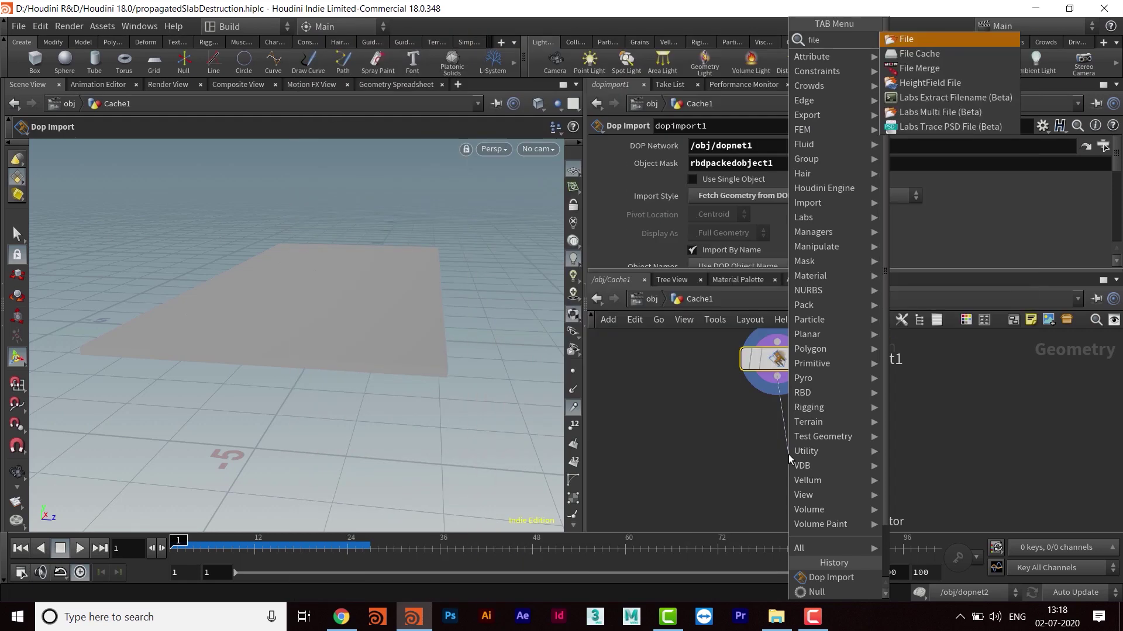
{"action": "key", "text": "Down"}
{"action": "key", "text": "Return"}
{"action": "left_click", "coordinate": [788, 454]}
{"action": "left_click_drag", "start_coordinate": [789, 455], "coordinate": [790, 465]}
{"action": "middle_click_drag", "start_coordinate": [884, 414], "coordinate": [842, 414]}
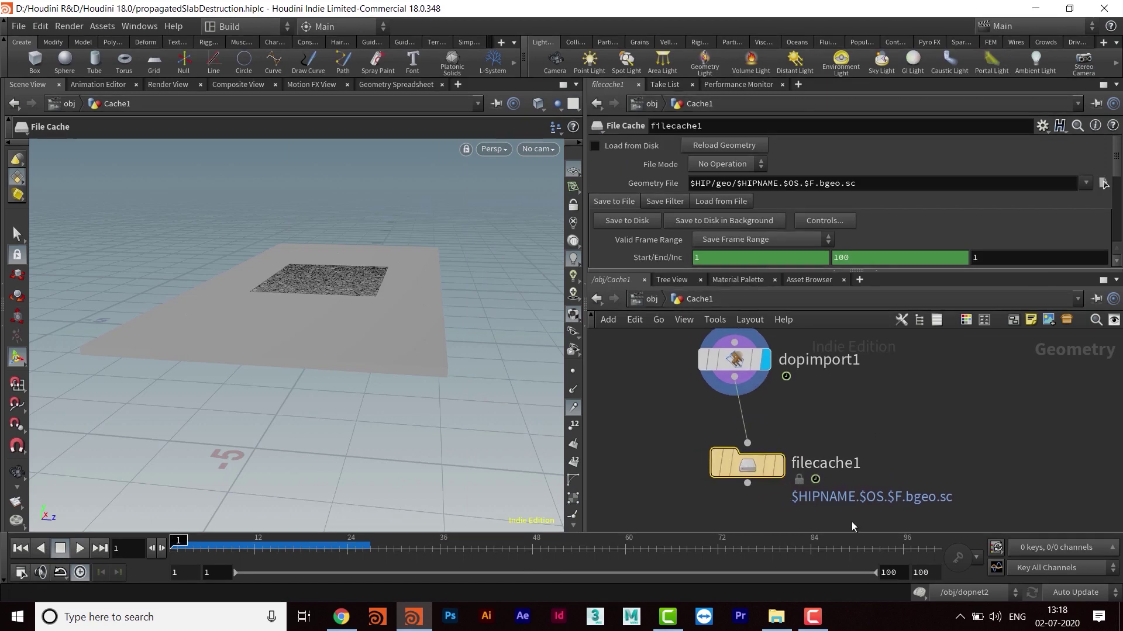
{"action": "middle_click_drag", "start_coordinate": [916, 474], "coordinate": [905, 473]}
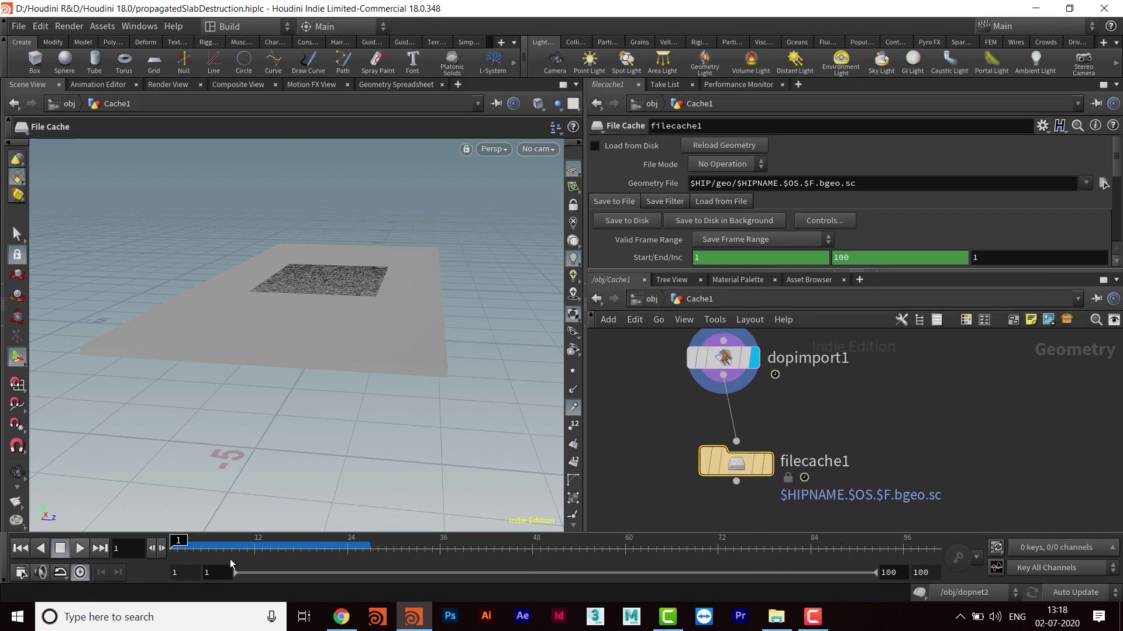
{"action": "double_click", "coordinate": [933, 573]}
{"action": "middle_click_drag", "start_coordinate": [927, 442], "coordinate": [916, 445]}
{"action": "left_click_drag", "start_coordinate": [750, 471], "coordinate": [749, 476]}
{"action": "middle_click_drag", "start_coordinate": [813, 404], "coordinate": [801, 431]}
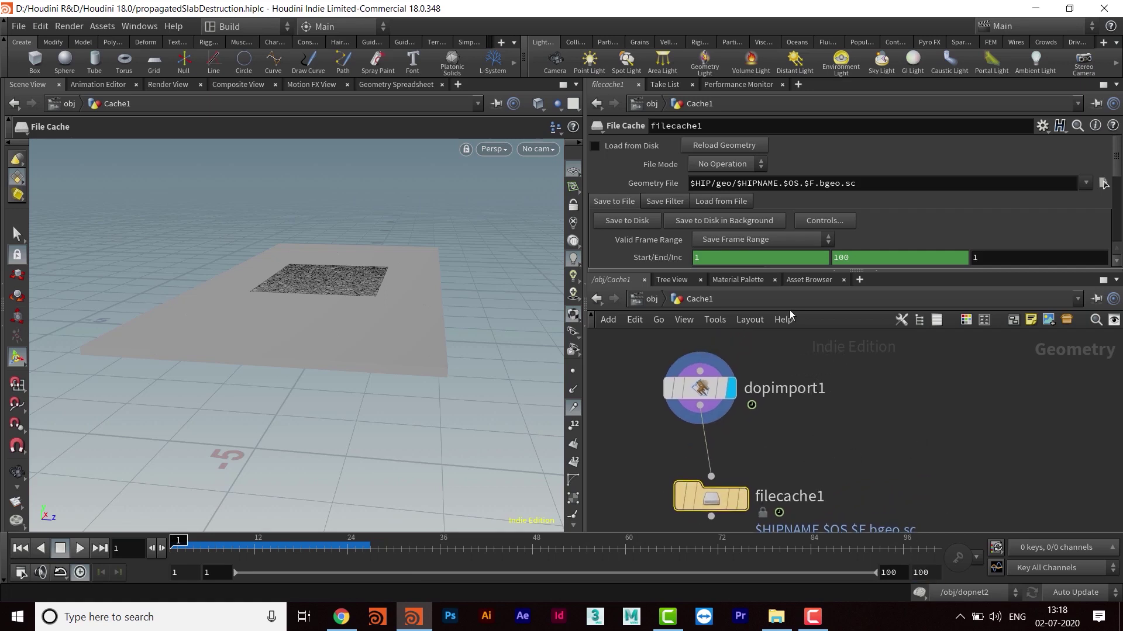
Step: Enlarge the parameter area and set the File Cache's Geometry File to the existing cchuncks.$F.bgeo.sc sequence in the Desktop cache folder
{"action": "left_click_drag", "start_coordinate": [780, 271], "coordinate": [766, 311]}
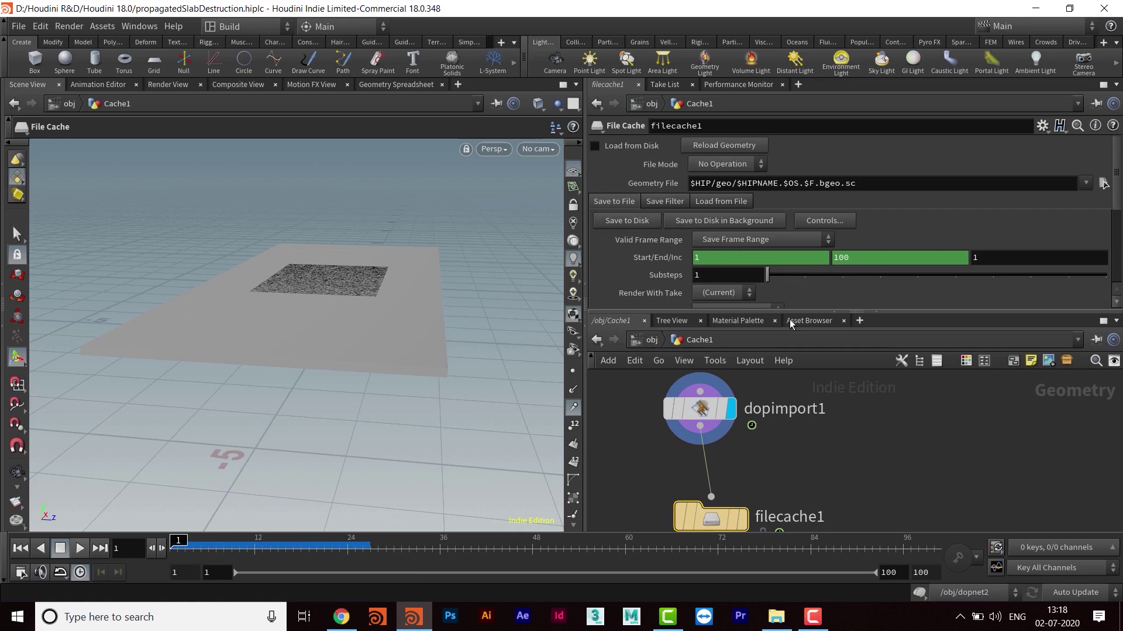
{"action": "left_click_drag", "start_coordinate": [789, 314], "coordinate": [789, 332]}
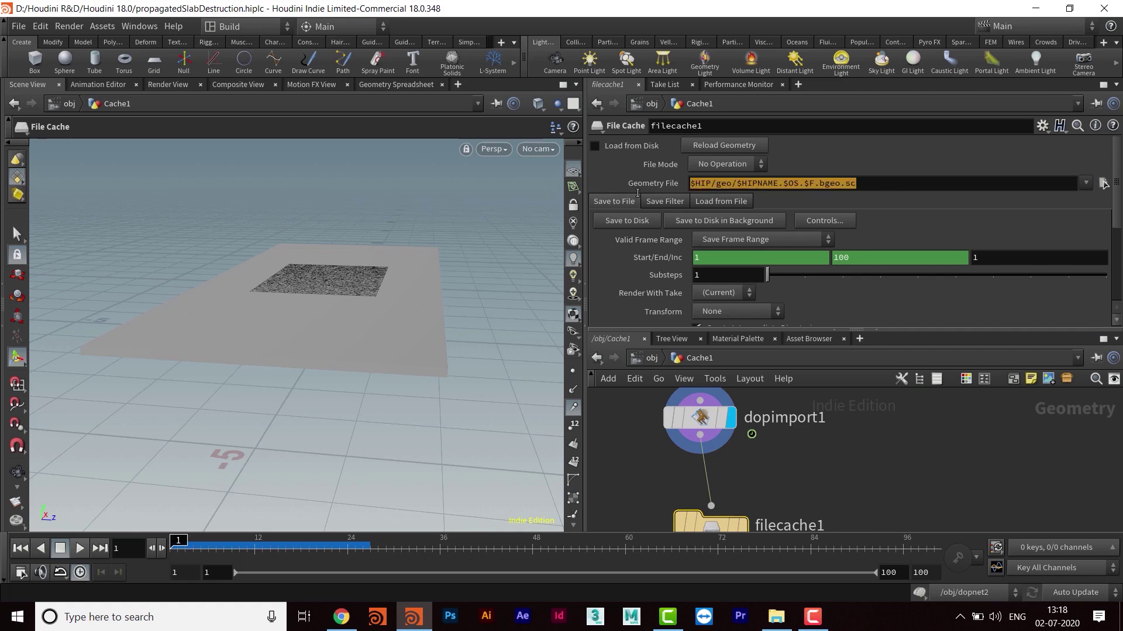
{"action": "left_click", "coordinate": [1103, 183]}
{"action": "left_click_drag", "start_coordinate": [609, 28], "coordinate": [530, 57]}
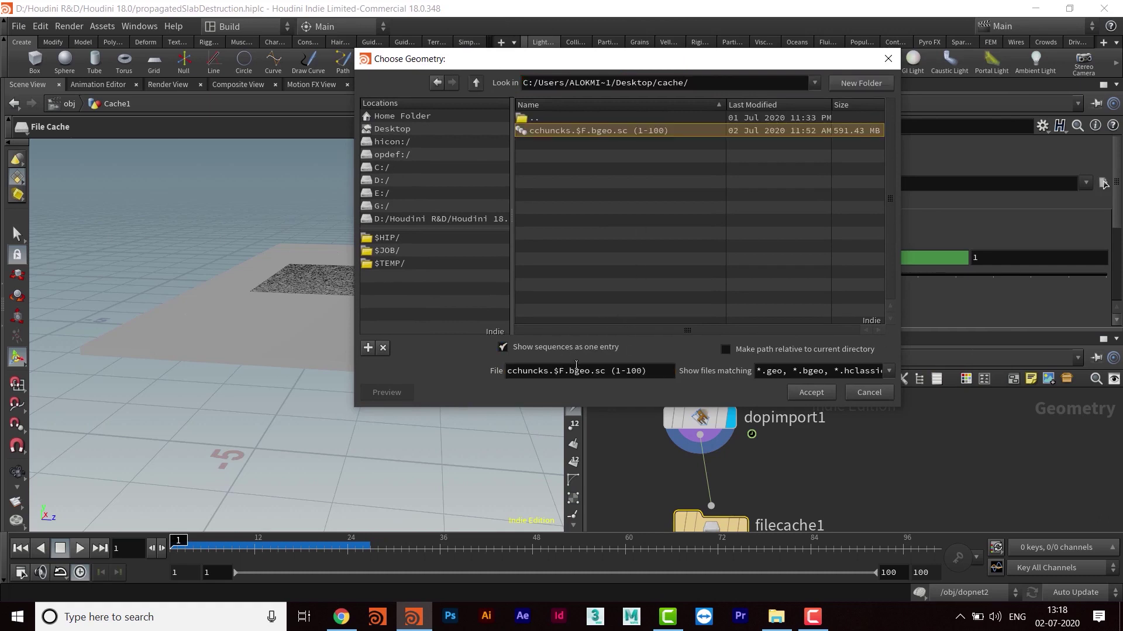
{"action": "left_click", "coordinate": [577, 372]}
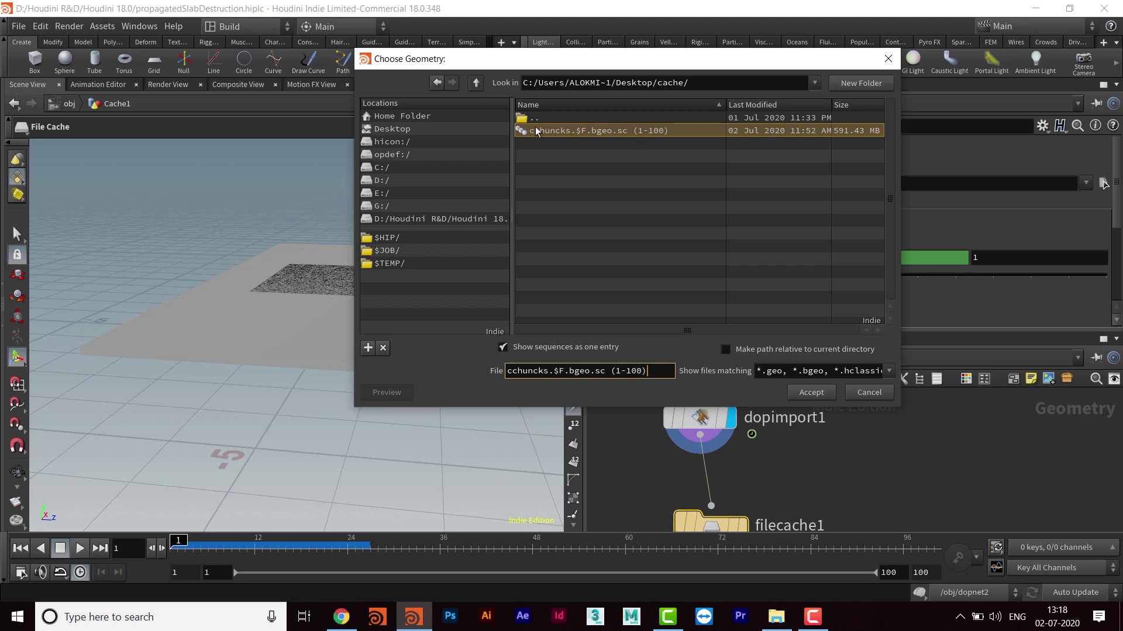
{"action": "left_click", "coordinate": [577, 130]}
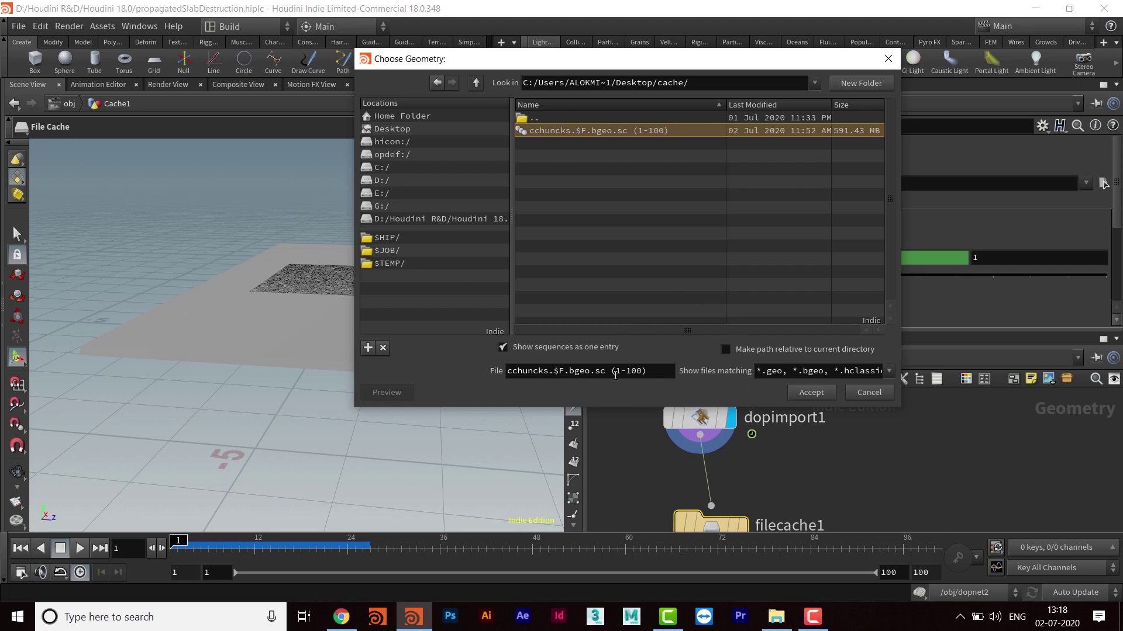
{"action": "left_click", "coordinate": [813, 393]}
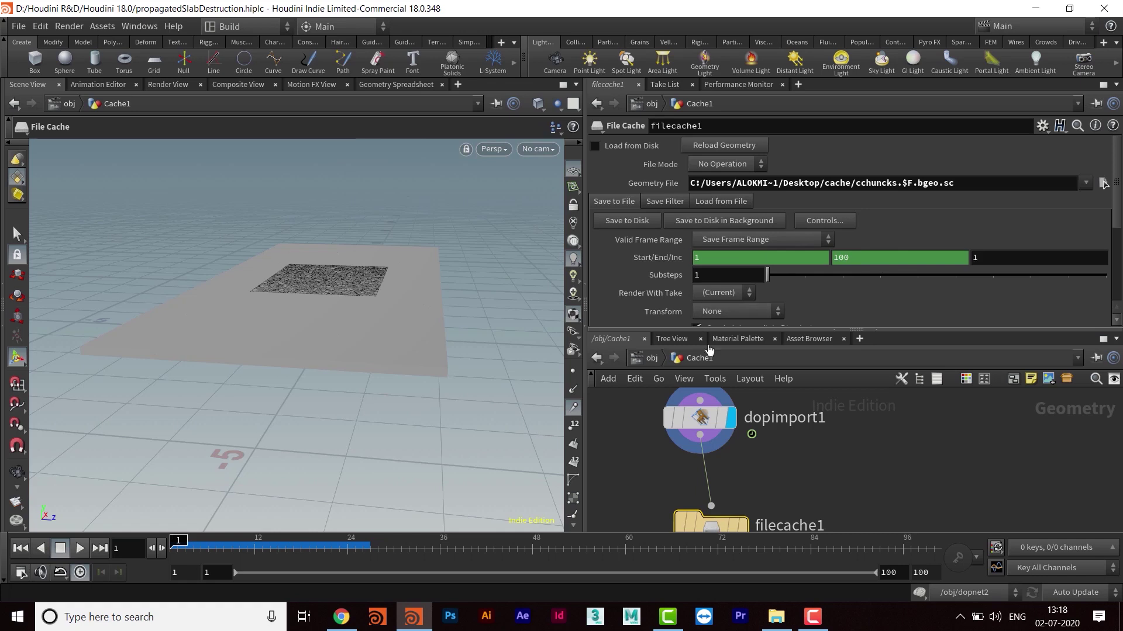
Step: Make filecache1 the displayed node of the Cache1 network, giving its parameters more room
{"action": "left_click_drag", "start_coordinate": [716, 329], "coordinate": [717, 346]}
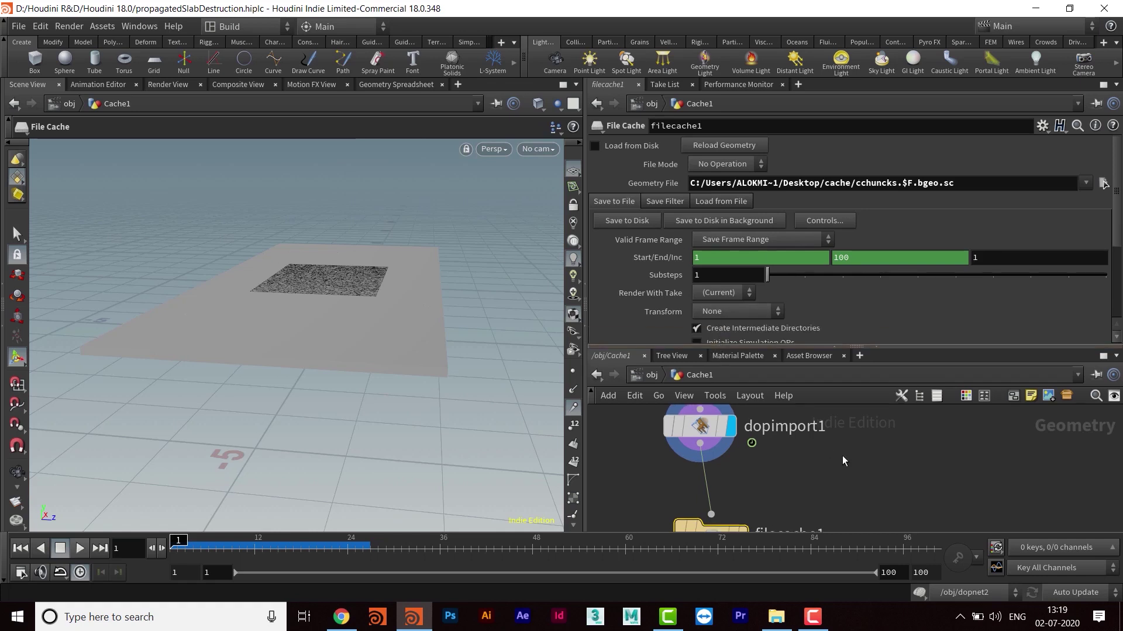
{"action": "middle_click_drag", "start_coordinate": [844, 458], "coordinate": [827, 404]}
{"action": "left_click", "coordinate": [727, 487]}
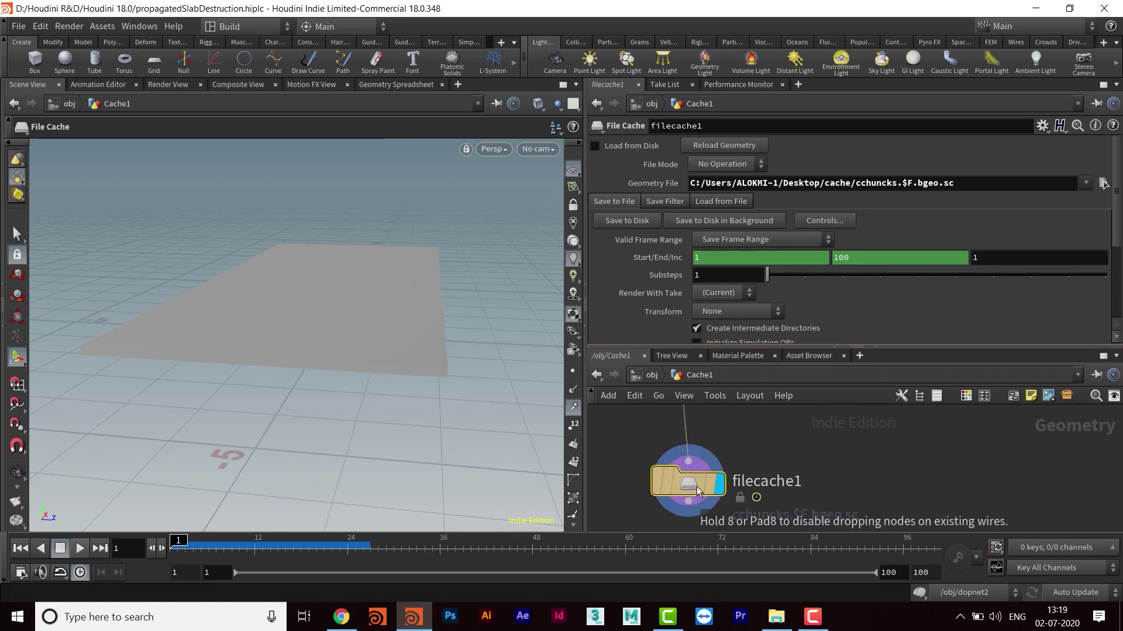
{"action": "key", "text": "Escape"}
{"action": "left_click_drag", "start_coordinate": [366, 328], "coordinate": [392, 380]}
{"action": "key", "text": "Return"}
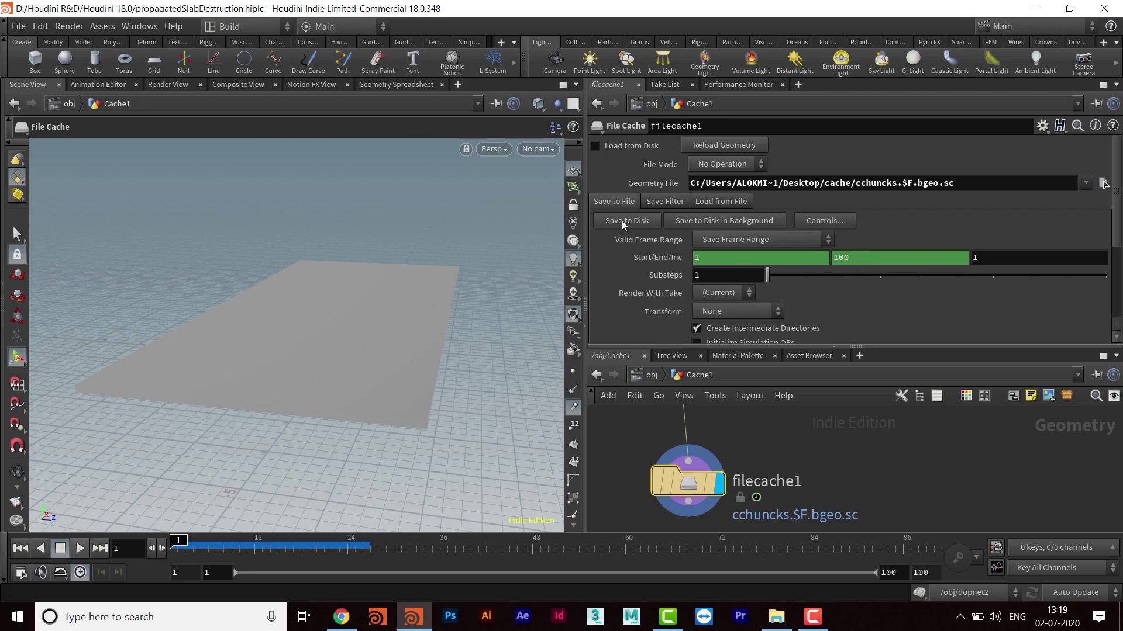
{"action": "mouse_move", "coordinate": [346, 341]}
{"action": "left_mouse_down", "text": "alt"}
{"action": "mouse_move", "coordinate": [328, 351]}
{"action": "mouse_move", "coordinate": [340, 353]}
{"action": "left_mouse_up", "text": "alt"}
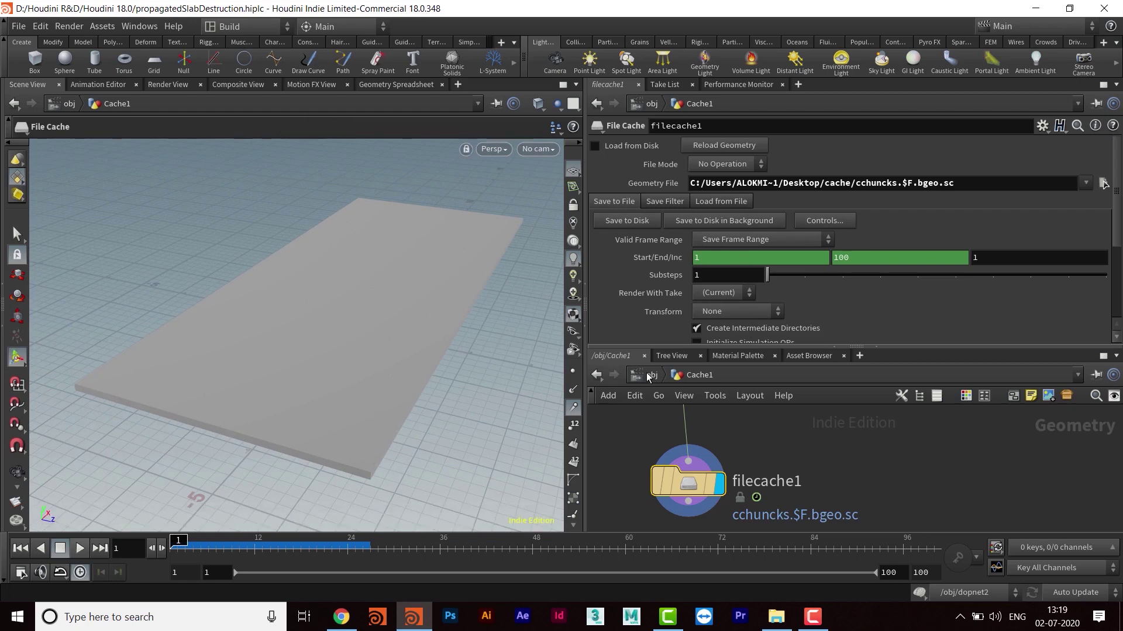
Step: Go up to the object level and play the simulation to frame 28, examining the slab's collapse from several angles
{"action": "left_click", "coordinate": [597, 374]}
{"action": "left_click_drag", "start_coordinate": [397, 308], "coordinate": [377, 336], "text": "alt"}
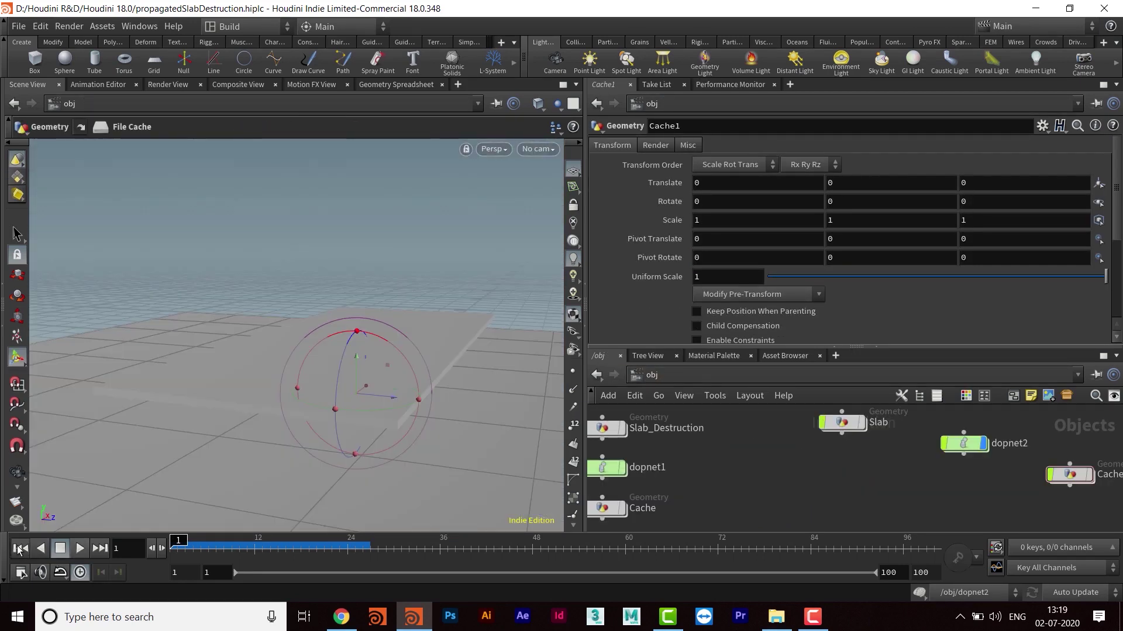
{"action": "left_click", "coordinate": [80, 548]}
{"action": "key", "text": "Escape"}
{"action": "left_click_drag", "start_coordinate": [387, 418], "coordinate": [226, 419]}
{"action": "key", "text": "Return"}
{"action": "key", "text": "Escape"}
{"action": "key", "text": "Return"}
{"action": "mouse_move", "coordinate": [393, 375]}
{"action": "left_mouse_down", "text": "alt"}
{"action": "mouse_move", "coordinate": [415, 377]}
{"action": "mouse_move", "coordinate": [407, 367]}
{"action": "left_mouse_up", "text": "alt"}
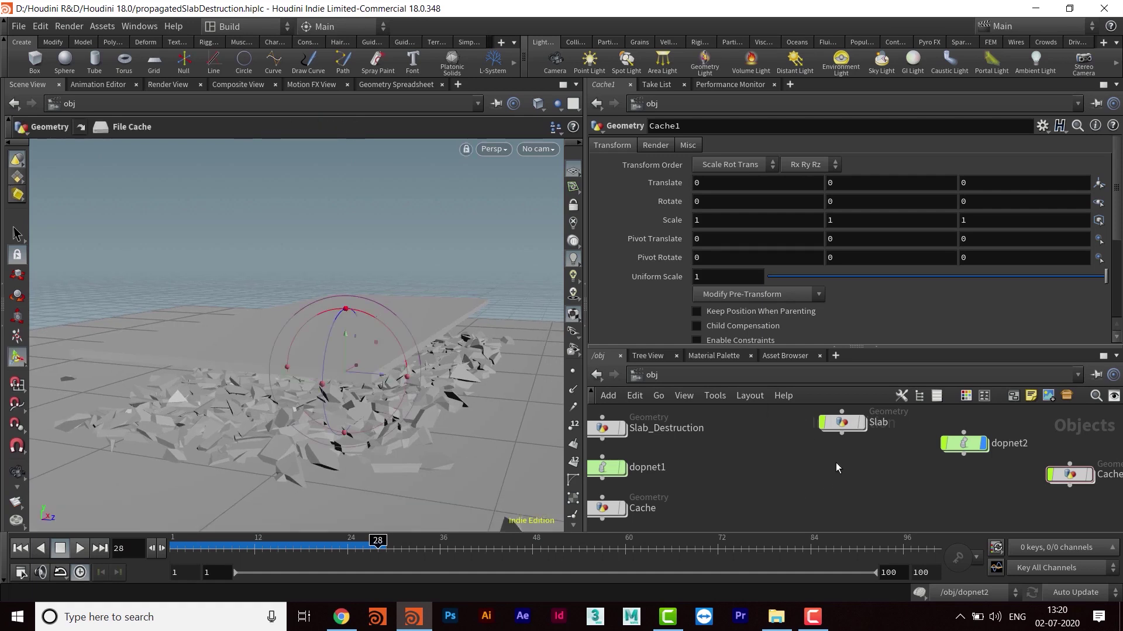
{"action": "middle_click_drag", "start_coordinate": [894, 474], "coordinate": [883, 481]}
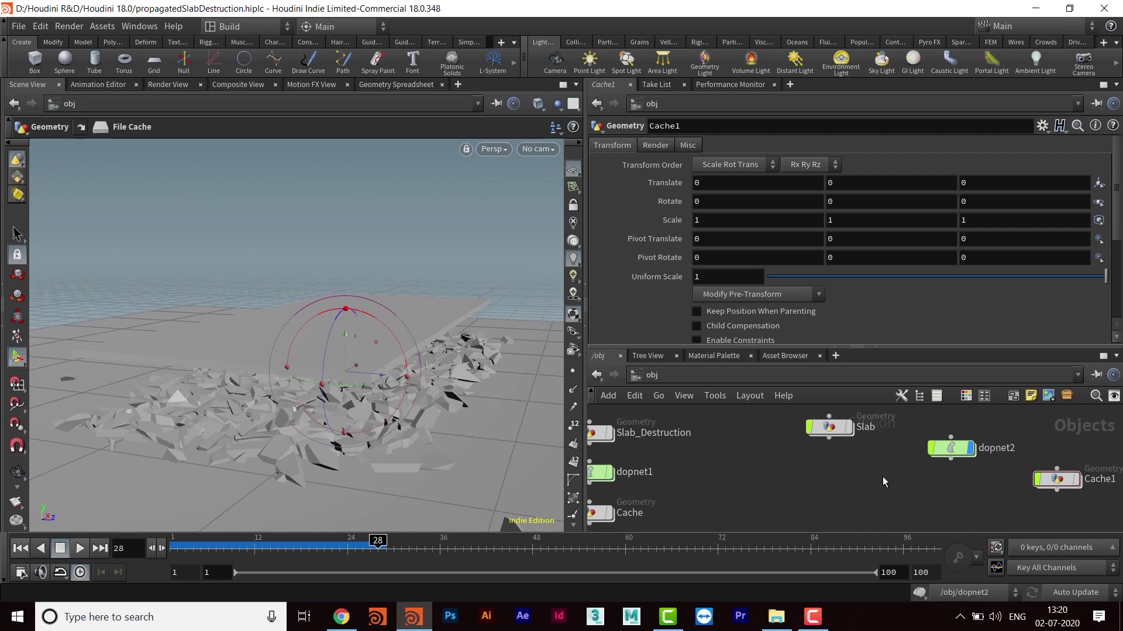
{"action": "middle_click_drag", "start_coordinate": [816, 478], "coordinate": [807, 485]}
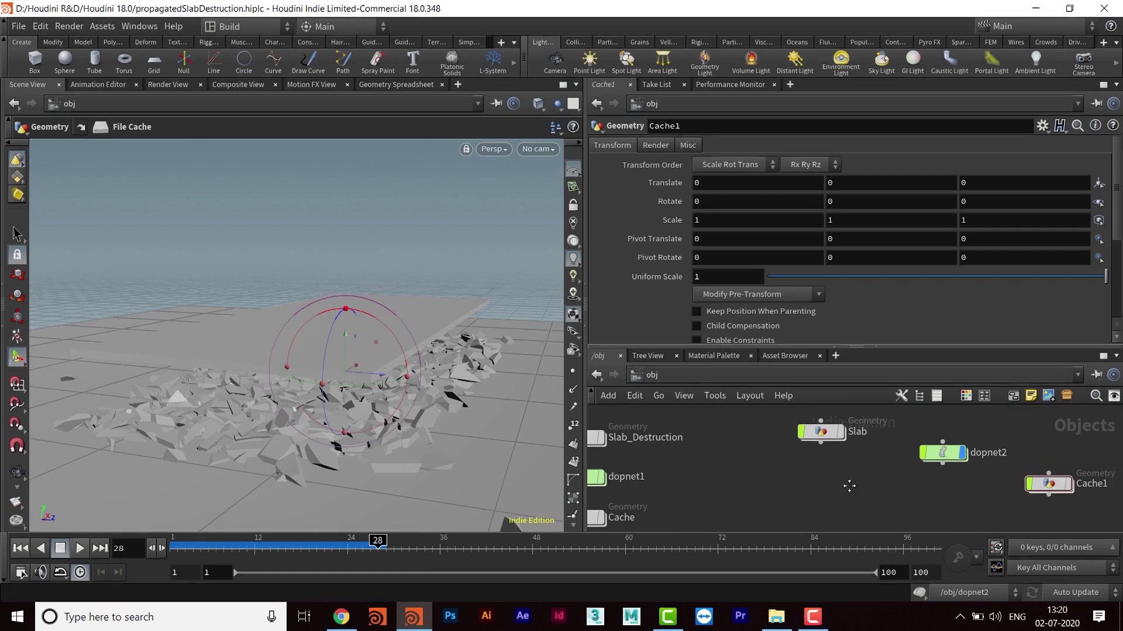
{"action": "key", "text": "Escape"}
{"action": "left_click_drag", "start_coordinate": [376, 318], "coordinate": [434, 290]}
{"action": "key", "text": "Return"}
{"action": "left_click_drag", "start_coordinate": [236, 396], "coordinate": [257, 426]}
{"action": "left_click_drag", "start_coordinate": [361, 439], "coordinate": [520, 387], "text": "alt"}
Step: Open the Slab geometry network, enlarge the network area and move OUT_RIGID_SLAB farther below pointwrangle1
{"action": "middle_click_drag", "start_coordinate": [831, 474], "coordinate": [802, 476]}
{"action": "double_click", "coordinate": [791, 438]}
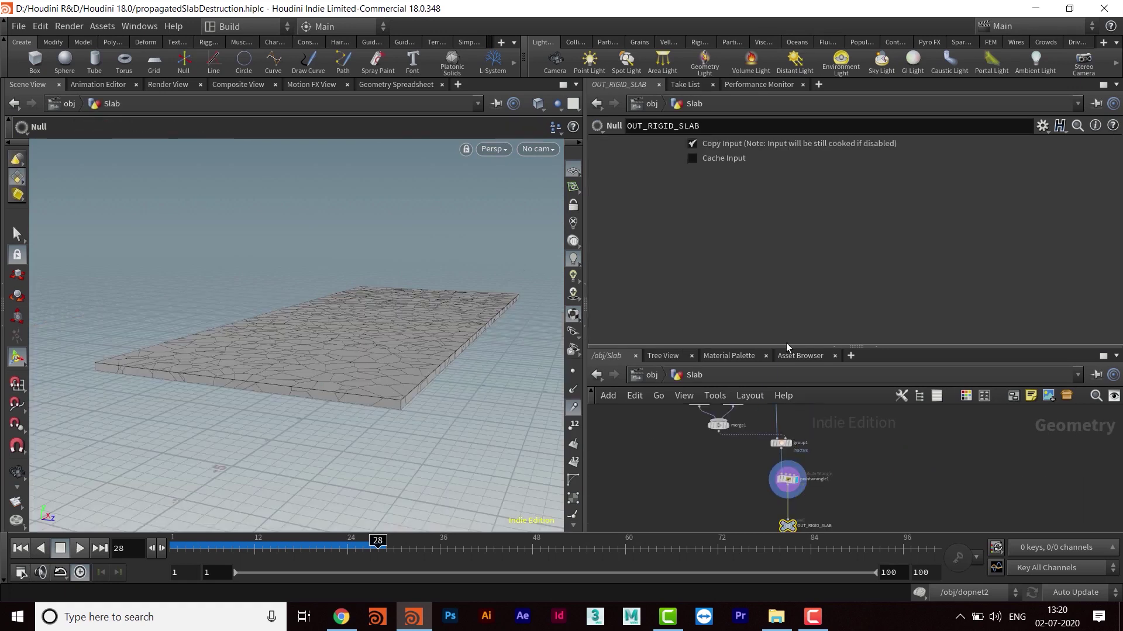
{"action": "left_click_drag", "start_coordinate": [786, 345], "coordinate": [786, 221]}
{"action": "middle_click_drag", "start_coordinate": [732, 413], "coordinate": [739, 427]}
{"action": "scroll", "coordinate": [739, 427], "scroll_direction": "up", "scroll_amount": 5}
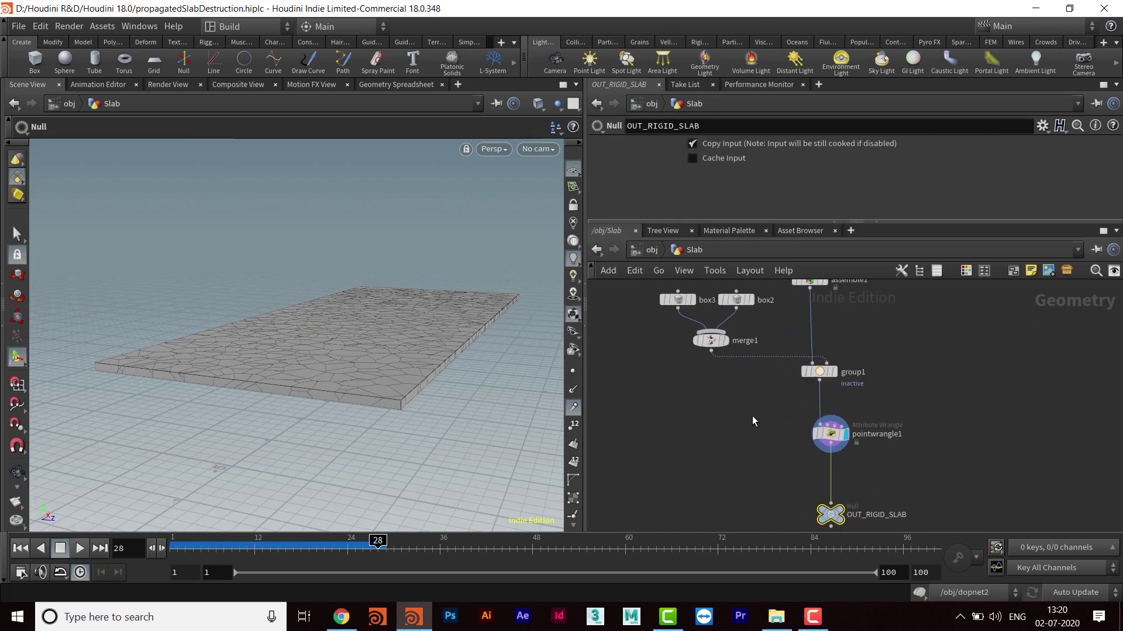
{"action": "left_click_drag", "start_coordinate": [399, 329], "coordinate": [393, 349], "text": "alt"}
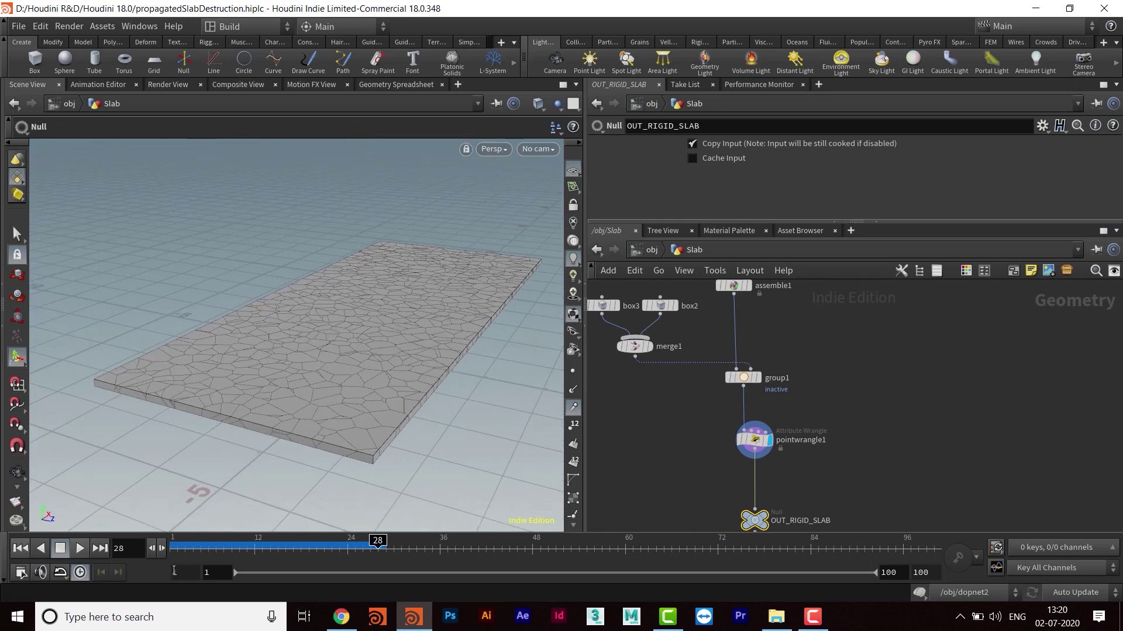
{"action": "middle_click_drag", "start_coordinate": [868, 481], "coordinate": [839, 390]}
{"action": "scroll", "coordinate": [827, 436], "scroll_direction": "up", "scroll_amount": 2}
{"action": "left_click_drag", "start_coordinate": [744, 424], "coordinate": [743, 478]}
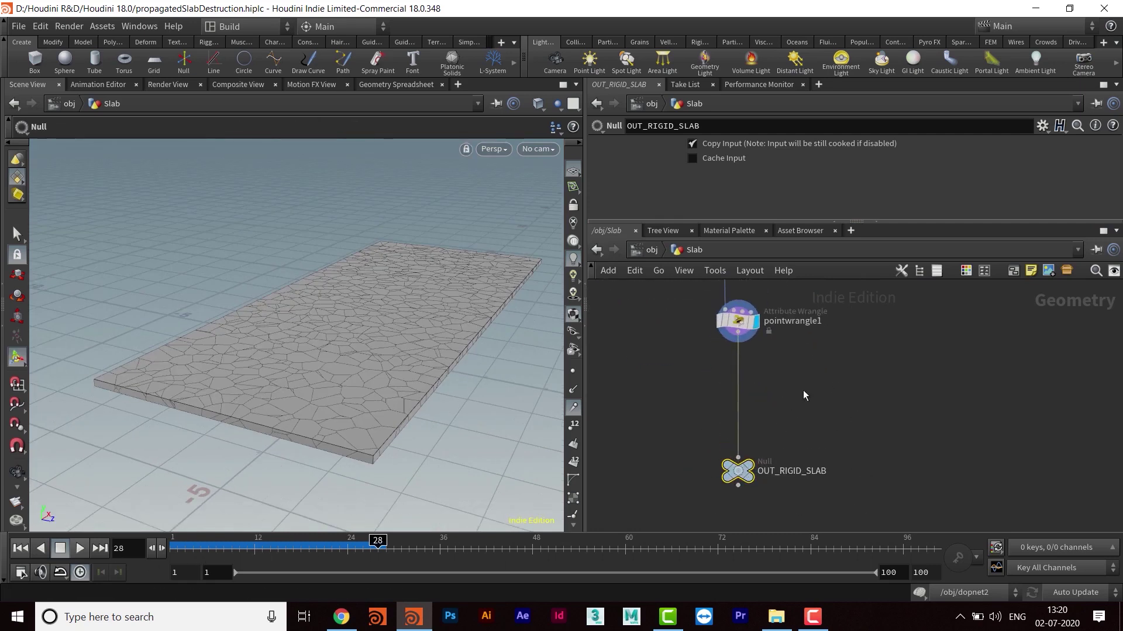
Step: Add a Point Wrangle node and insert it on the wire between pointwrangle1 and OUT_RIGID_SLAB
{"action": "key", "text": "Tab"}
{"action": "type", "text": "oin"}
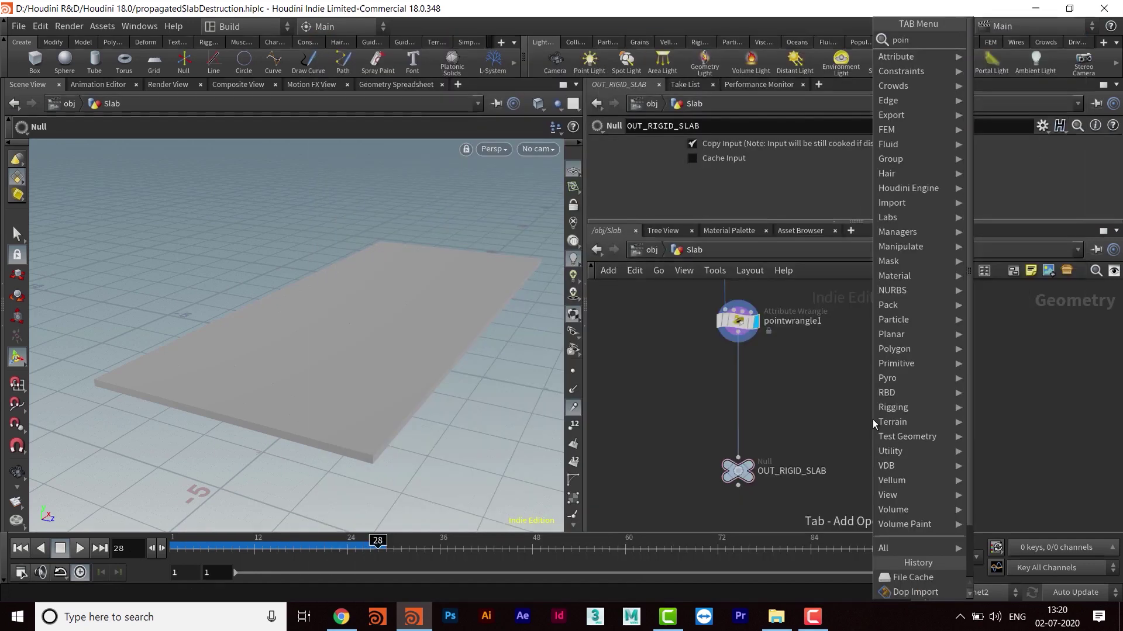
{"action": "type", "text": "tweld"}
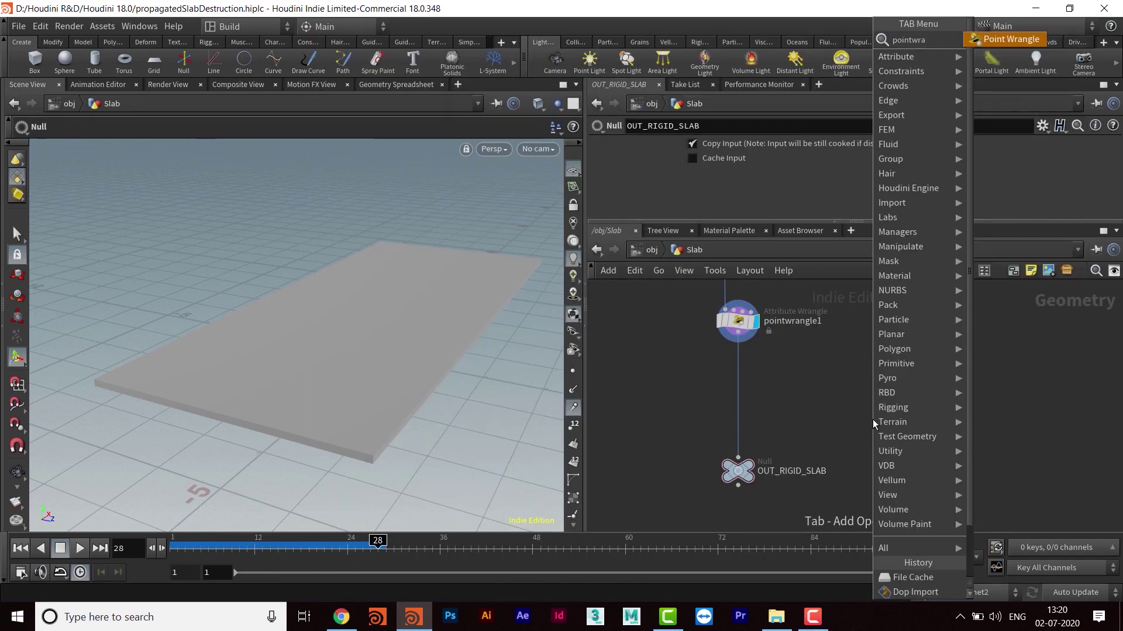
{"action": "key", "text": "Return"}
{"action": "left_click", "coordinate": [864, 418]}
{"action": "left_click_drag", "start_coordinate": [864, 417], "coordinate": [764, 398]}
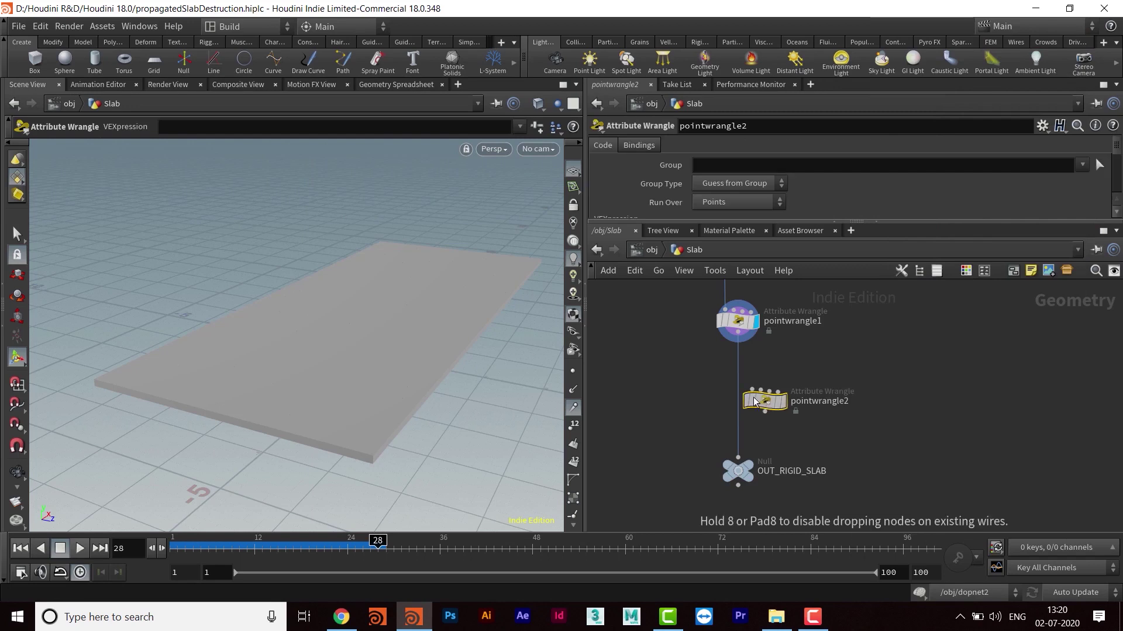
{"action": "scroll", "coordinate": [791, 398], "scroll_direction": "up", "scroll_amount": 3}
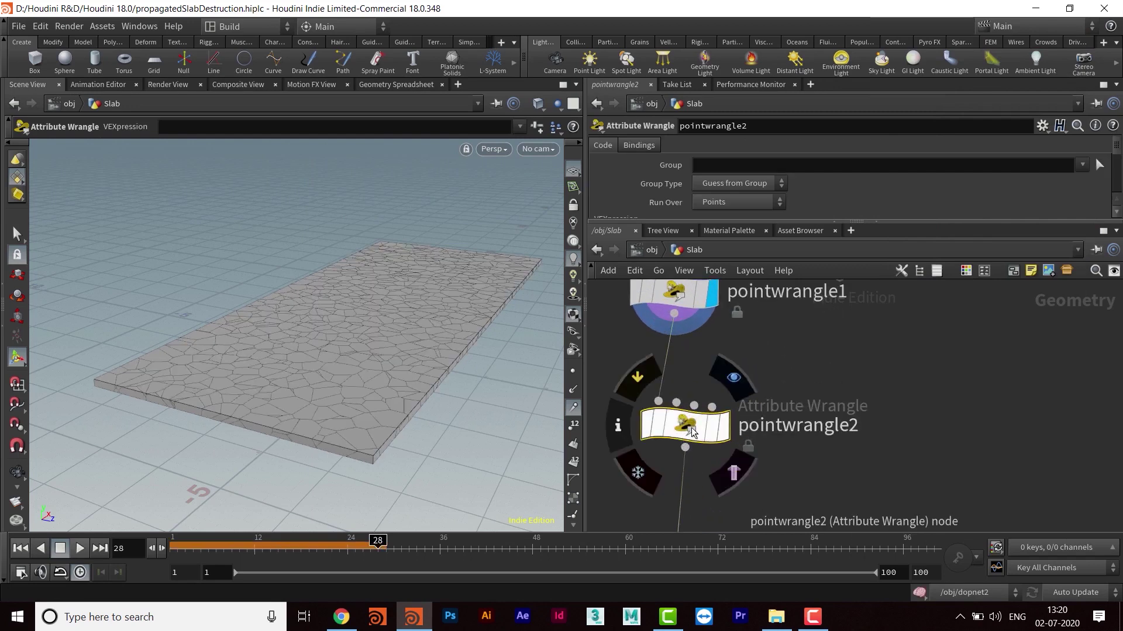
Step: Enter the expression i@active=0; in pointwrangle2 and restrict the wrangle to the inactive group
{"action": "left_click_drag", "start_coordinate": [738, 223], "coordinate": [738, 344]}
{"action": "left_click", "coordinate": [721, 272]}
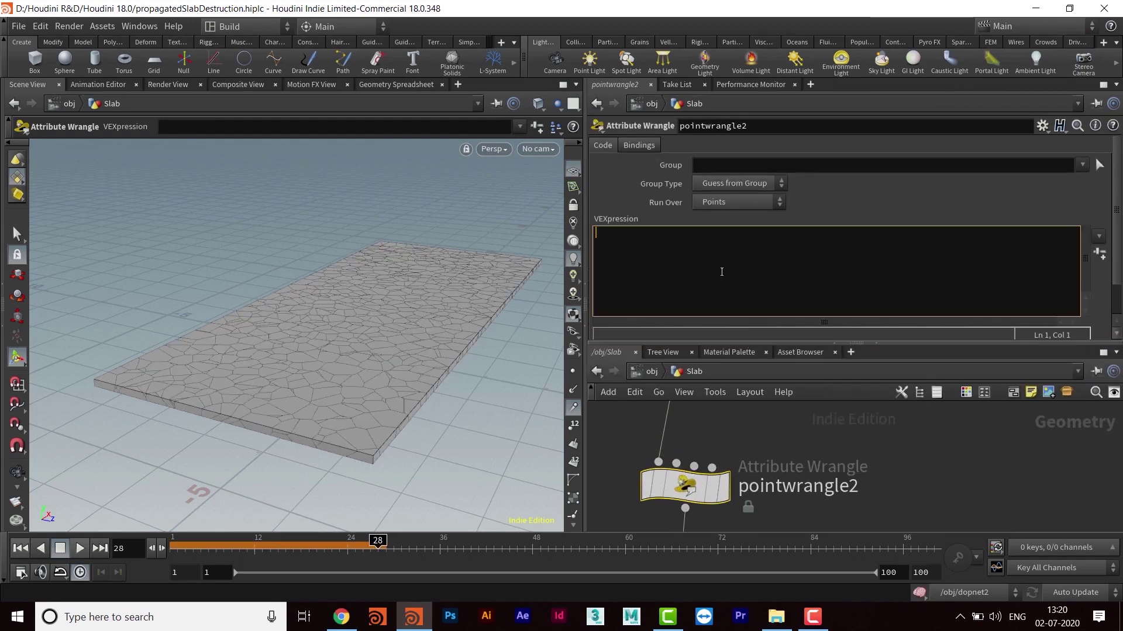
{"action": "type", "text": "i"}
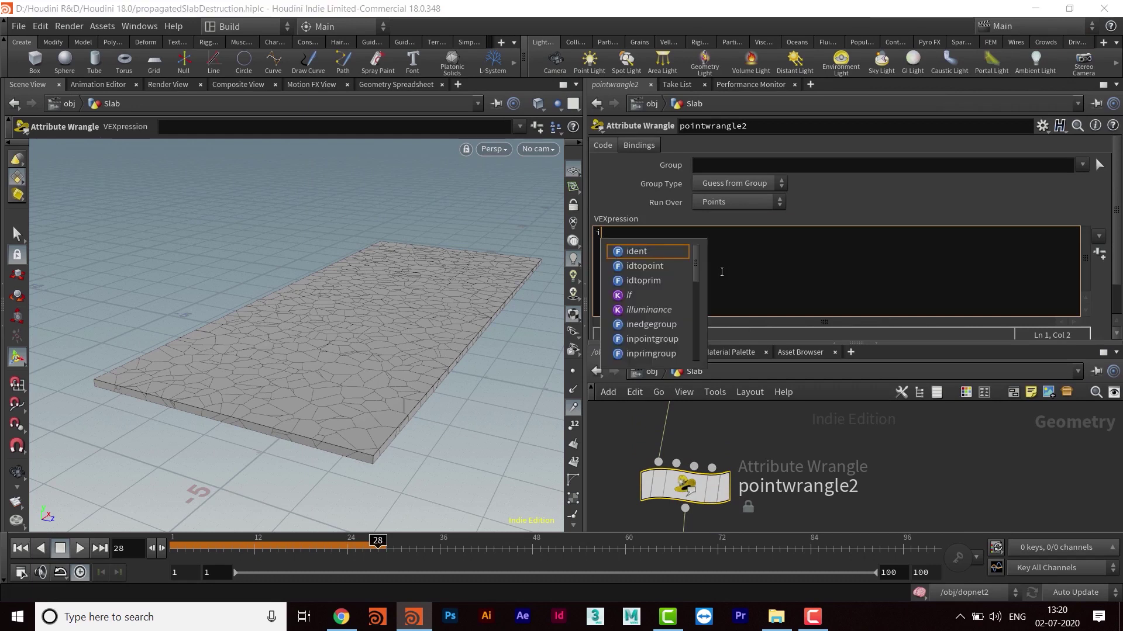
{"action": "type", "text": "@"}
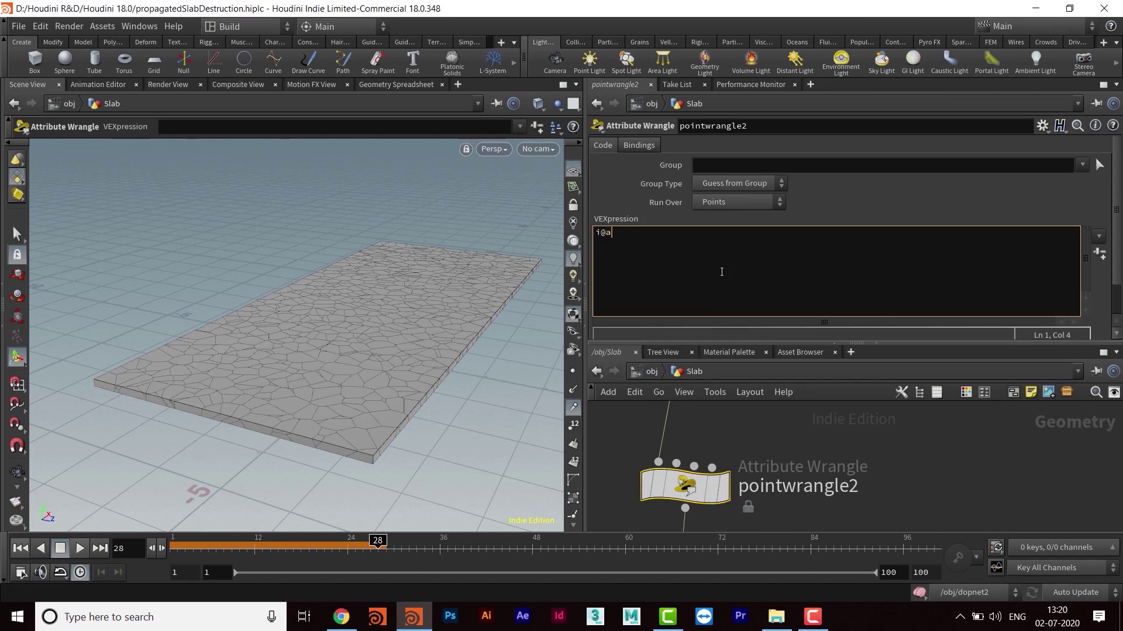
{"action": "type", "text": "act"}
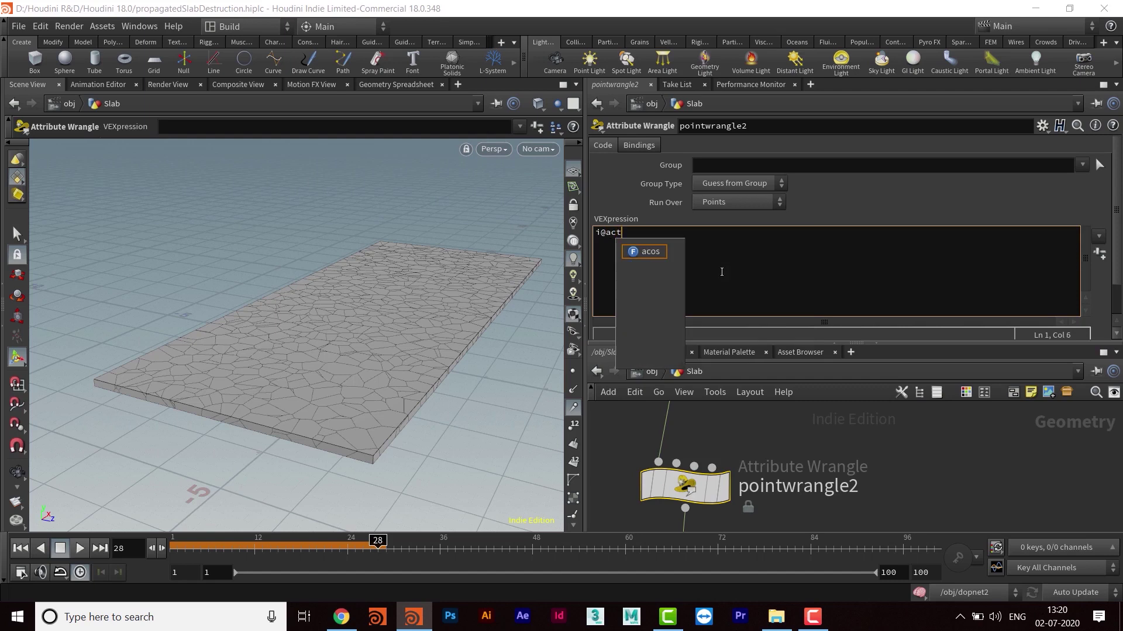
{"action": "type", "text": "ive=0;"}
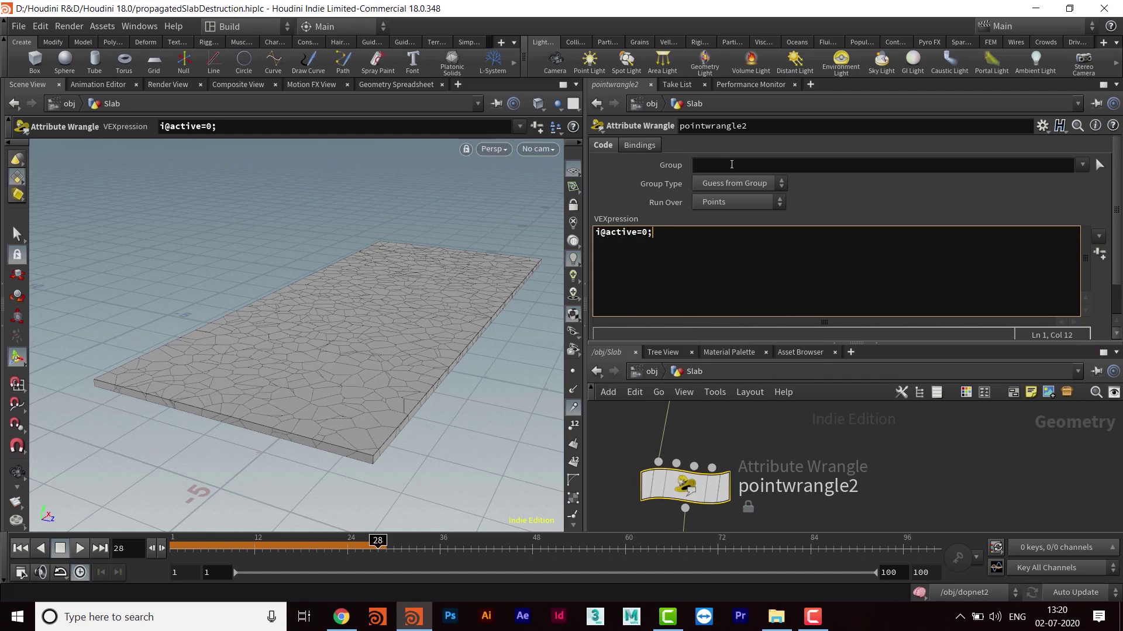
{"action": "left_click", "coordinate": [1085, 169]}
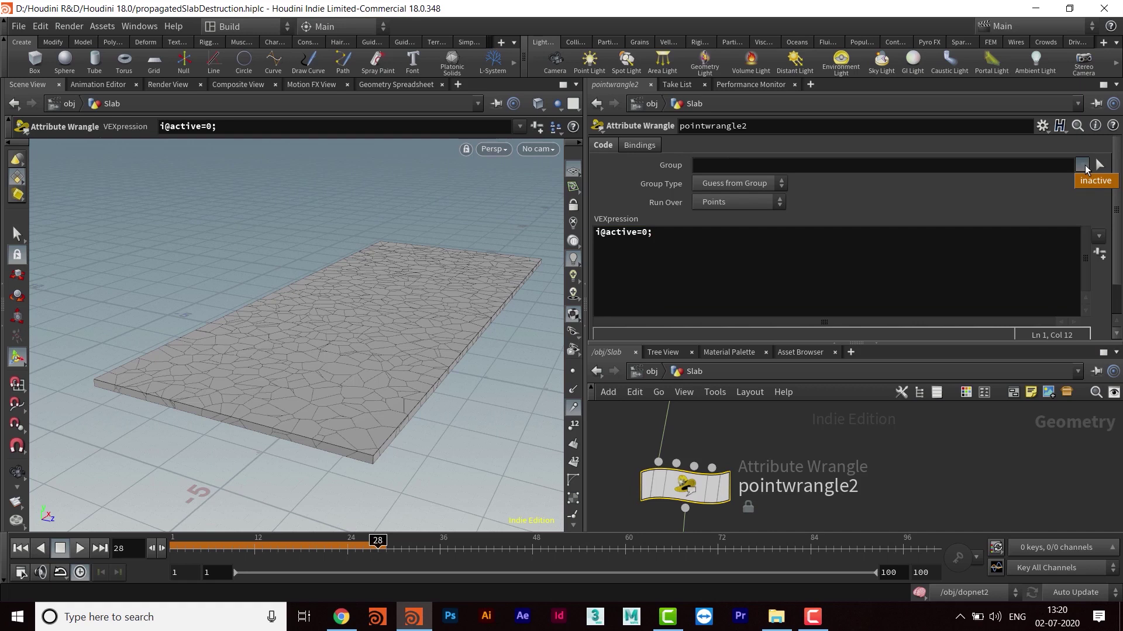
{"action": "left_click", "coordinate": [1095, 181]}
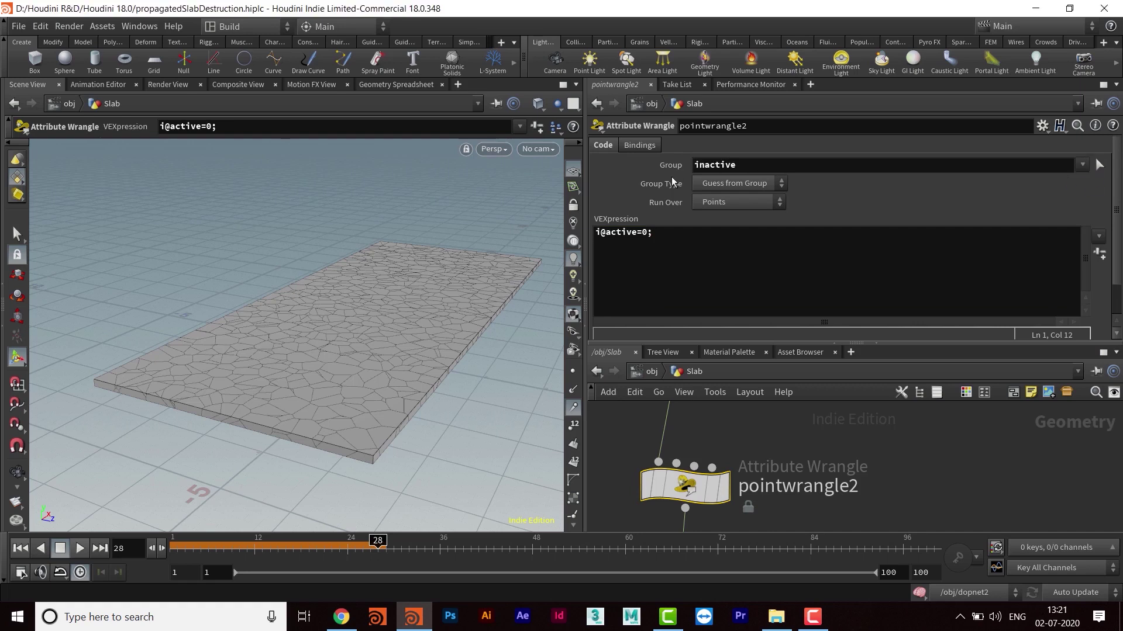
Step: Rewind the timeline to frame 1 and go up to the object level
{"action": "left_click_drag", "start_coordinate": [396, 341], "coordinate": [461, 467]}
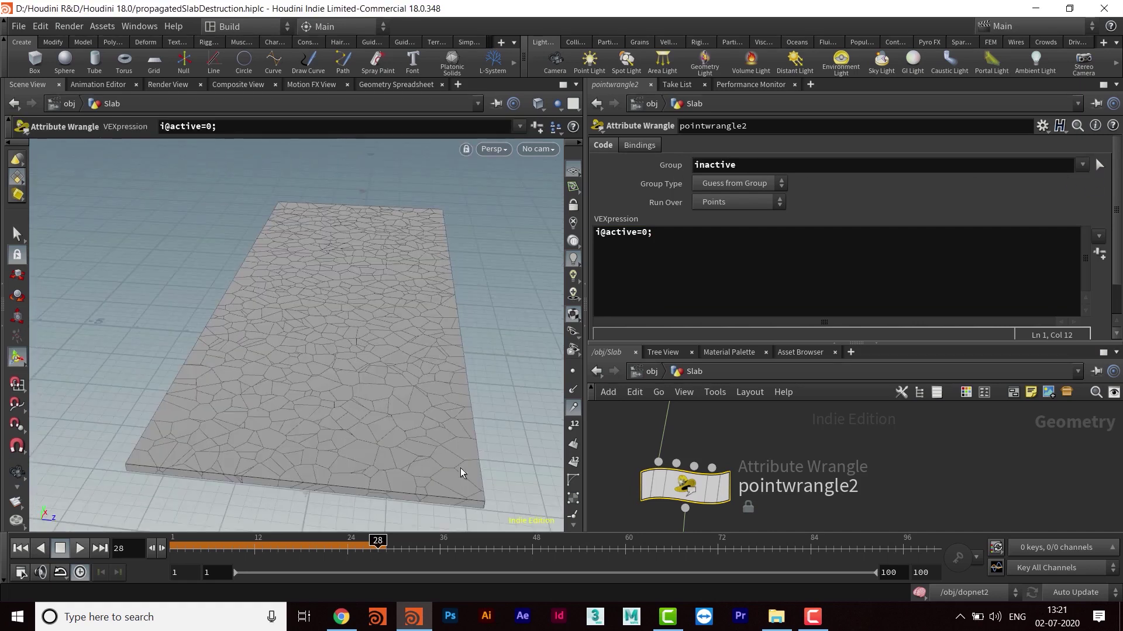
{"action": "left_click_drag", "start_coordinate": [353, 441], "coordinate": [446, 427]}
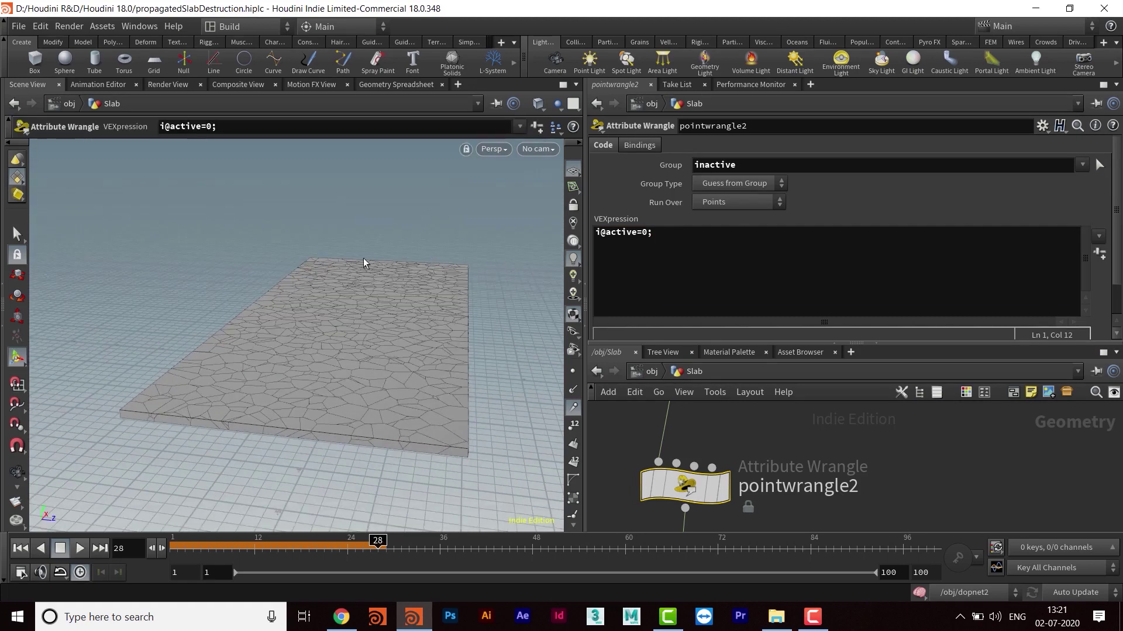
{"action": "middle_click_drag", "start_coordinate": [888, 466], "coordinate": [896, 336]}
{"action": "middle_click_drag", "start_coordinate": [852, 502], "coordinate": [832, 557]}
{"action": "left_click", "coordinate": [728, 479]}
{"action": "middle_click_drag", "start_coordinate": [842, 461], "coordinate": [883, 477]}
{"action": "left_click", "coordinate": [17, 548]}
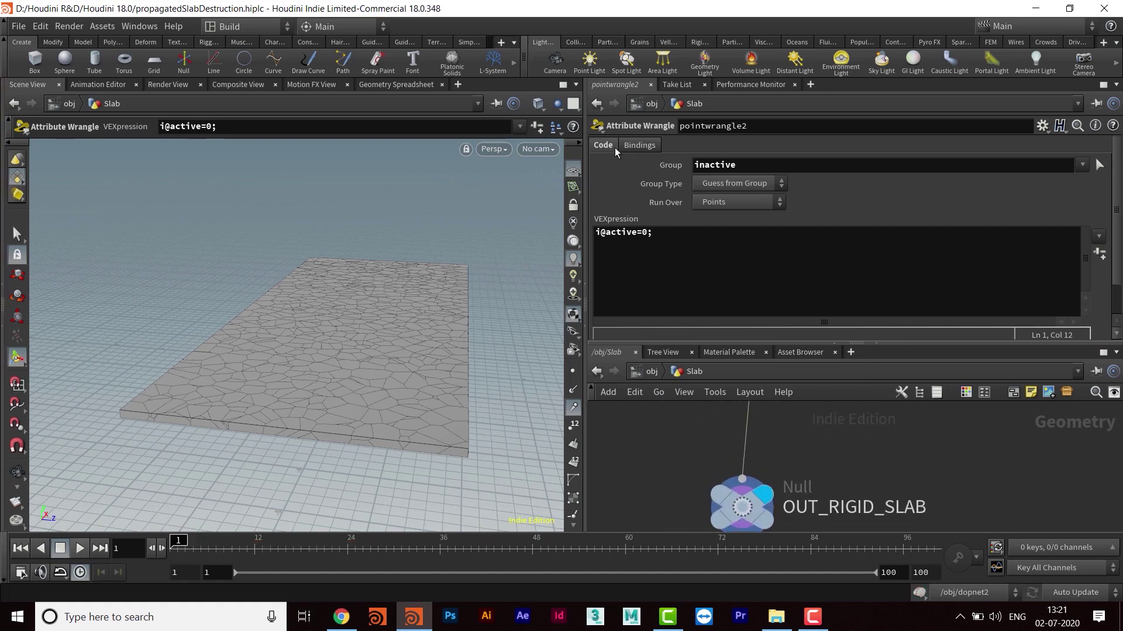
{"action": "left_click", "coordinate": [649, 372]}
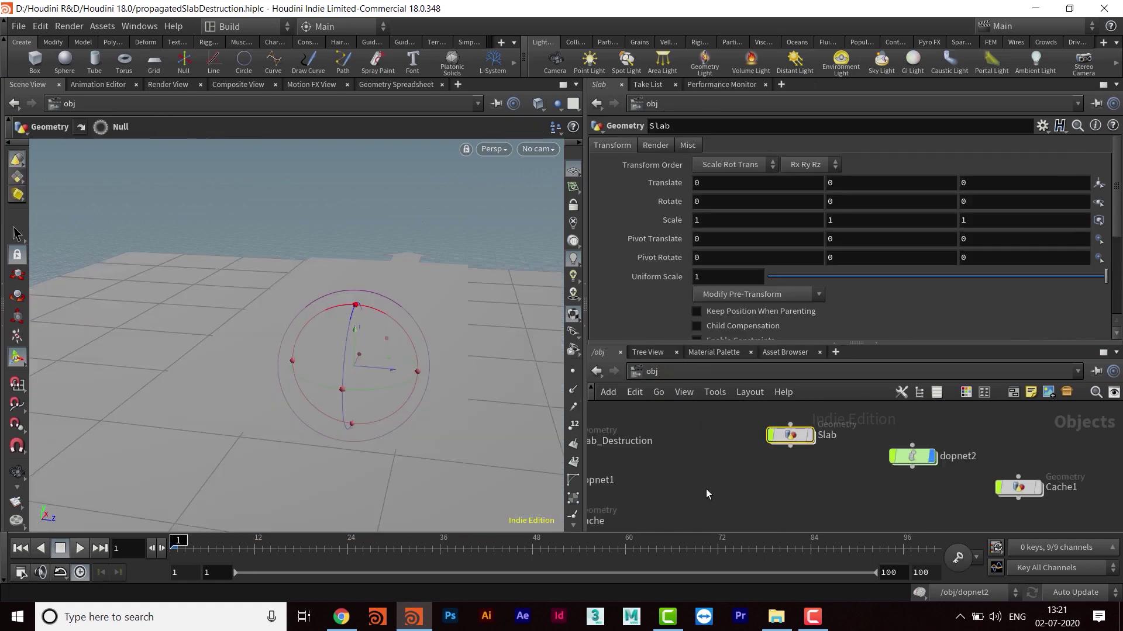
Step: Play the simulation to frame 48 and examine how the slab breaks along its inactive edges
{"action": "left_click_drag", "start_coordinate": [429, 397], "coordinate": [421, 369]}
{"action": "middle_click_drag", "start_coordinate": [434, 375], "coordinate": [423, 360]}
{"action": "key", "text": "r"}
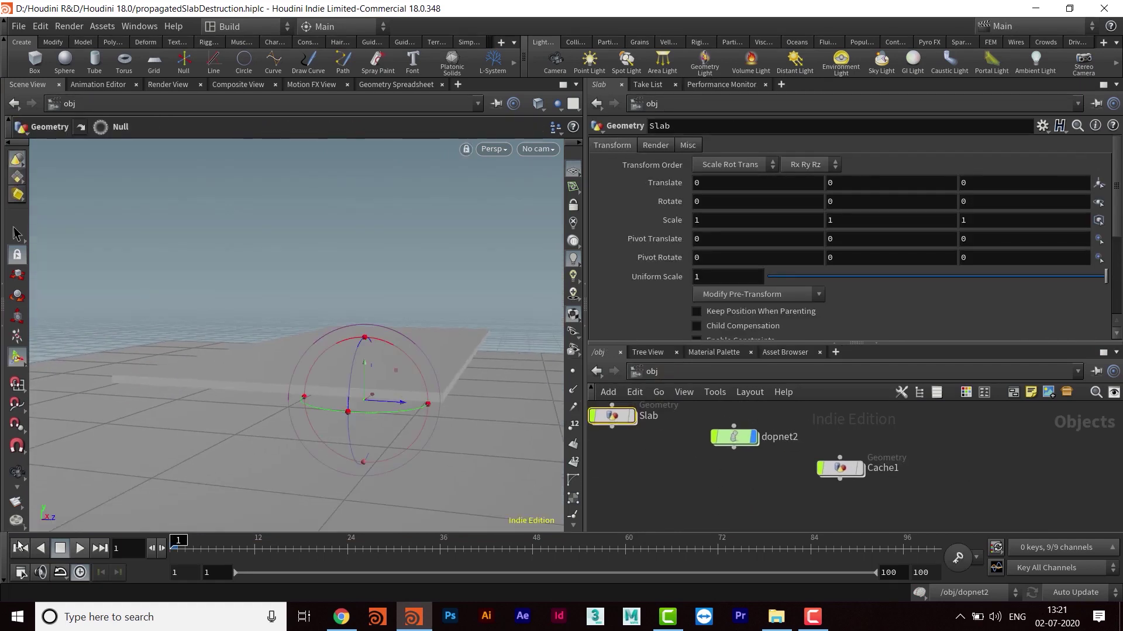
{"action": "left_click", "coordinate": [80, 548]}
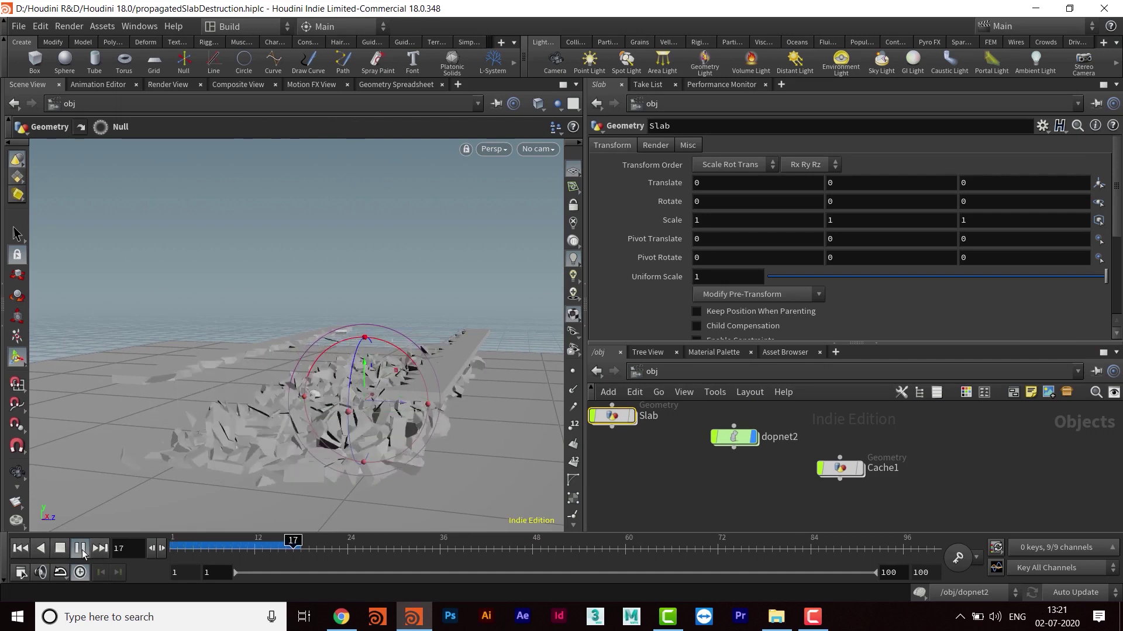
{"action": "key", "text": "Escape"}
{"action": "left_click_drag", "start_coordinate": [258, 371], "coordinate": [278, 274]}
{"action": "left_click_drag", "start_coordinate": [404, 380], "coordinate": [397, 354], "text": "alt"}
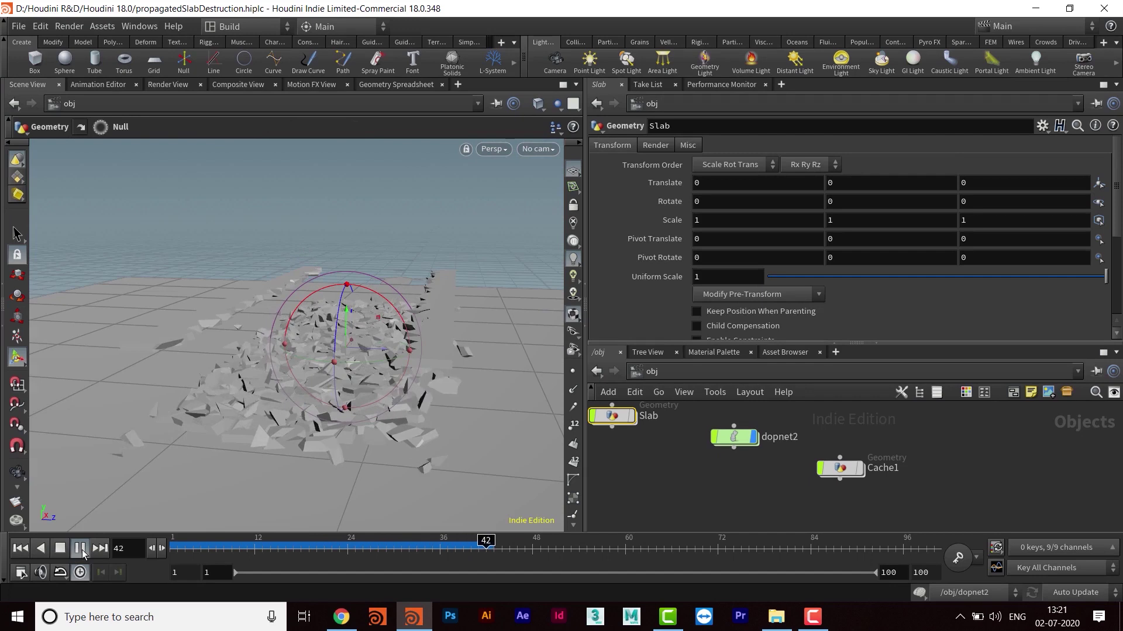
{"action": "left_click", "coordinate": [82, 549]}
{"action": "left_click_drag", "start_coordinate": [282, 370], "coordinate": [341, 390], "text": "alt"}
{"action": "scroll", "coordinate": [319, 381], "scroll_direction": "up", "scroll_amount": 2}
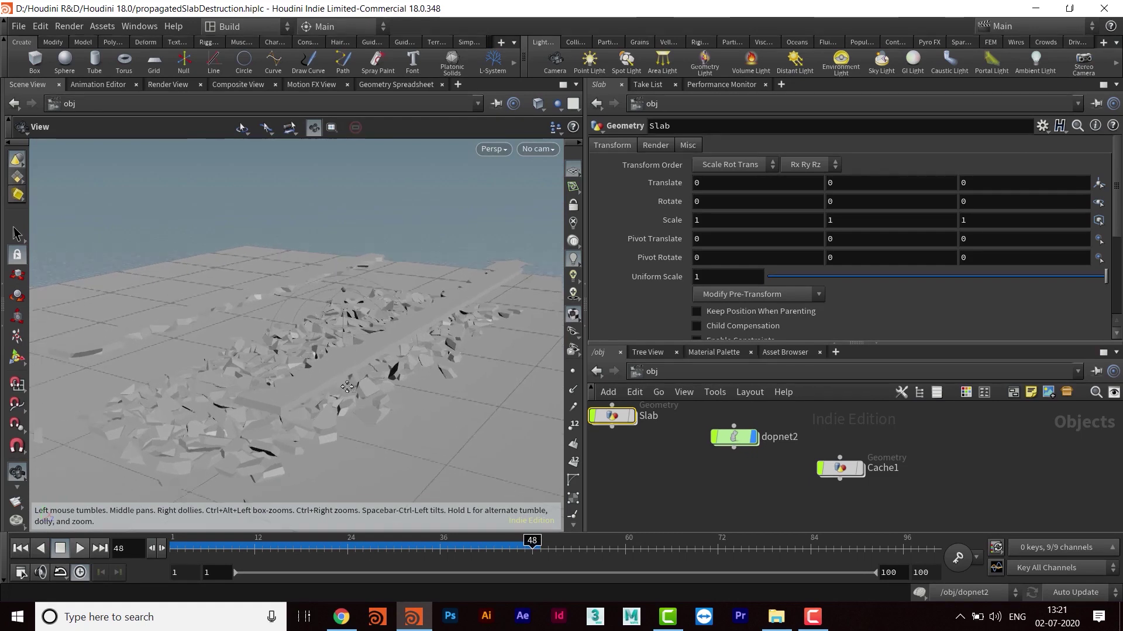
Step: Replay the simulation from frame 1 to frame 27 and examine the falling pieces from several angles
{"action": "left_click", "coordinate": [20, 548]}
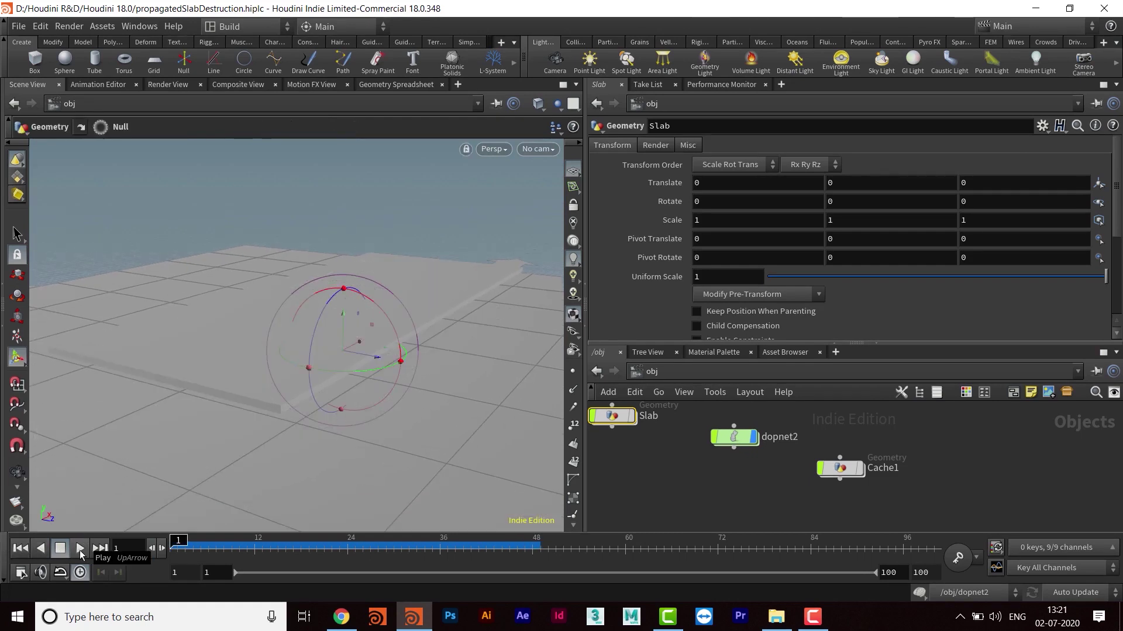
{"action": "left_click", "coordinate": [80, 548]}
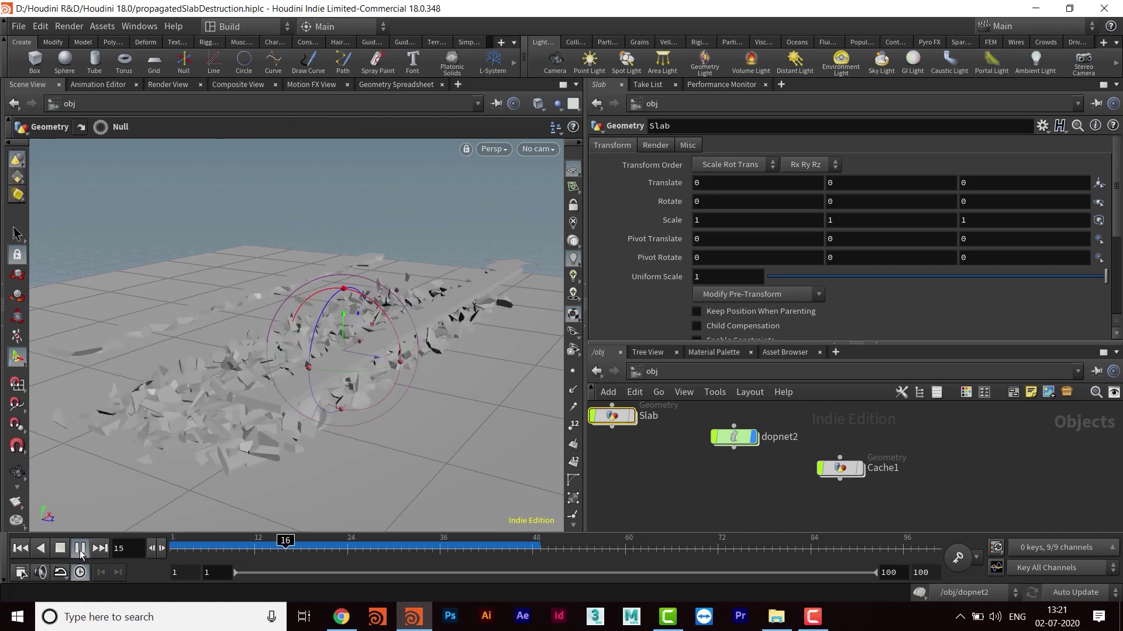
{"action": "left_click_drag", "start_coordinate": [383, 348], "coordinate": [339, 357]}
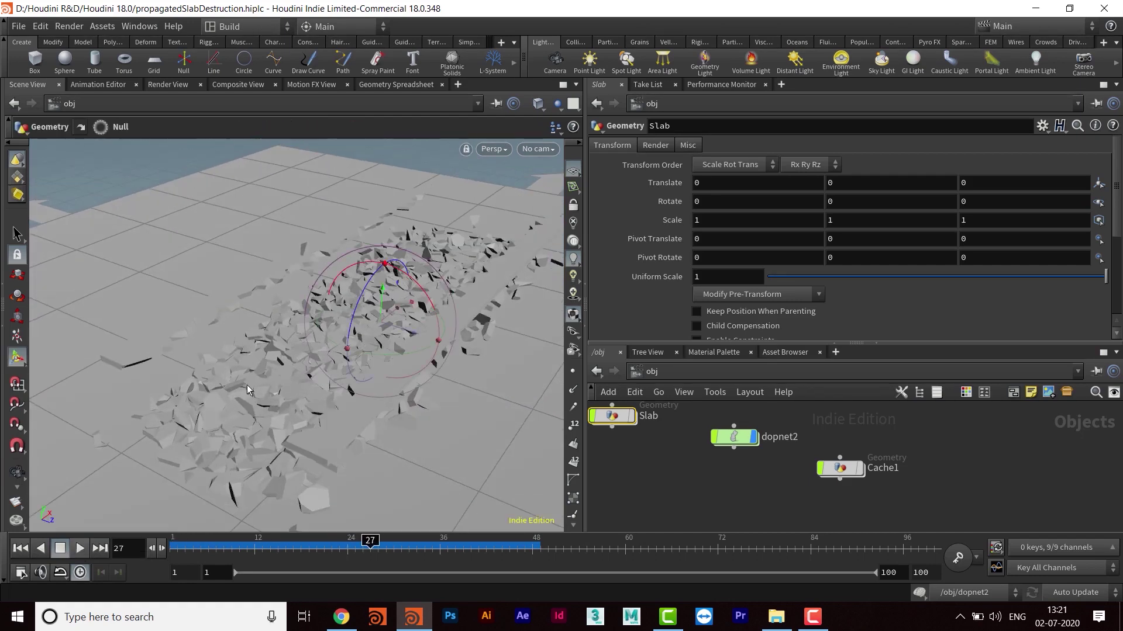
{"action": "left_click_drag", "start_coordinate": [349, 411], "coordinate": [421, 347], "text": "alt"}
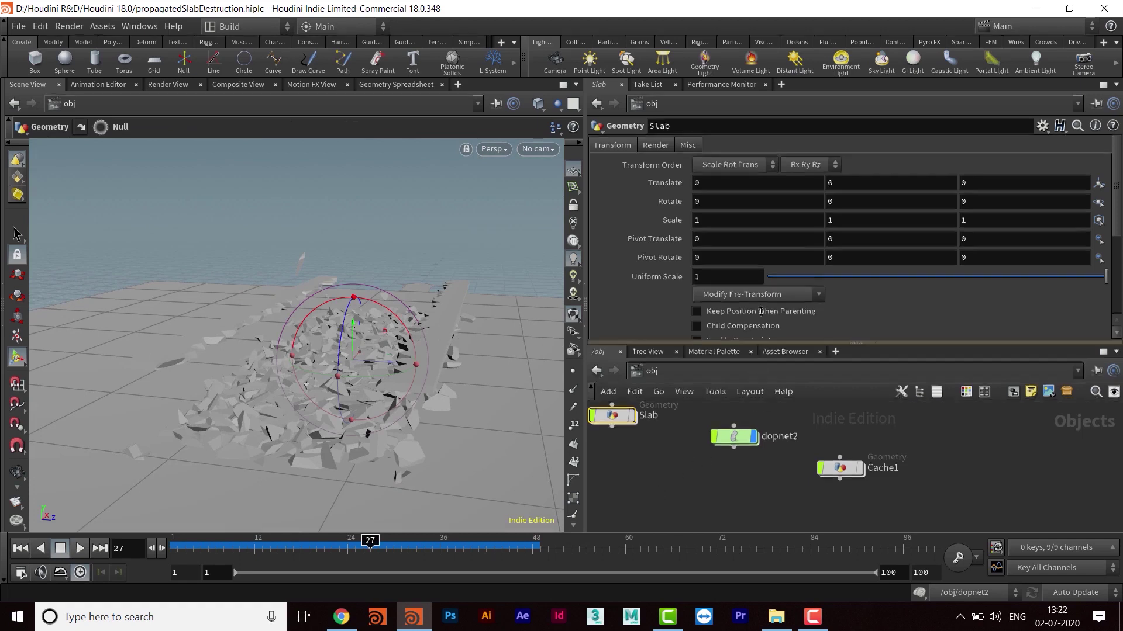
Step: Enlarge the network area with dopnet2 placed beneath Cache1, and open the Slab geometry network
{"action": "left_click_drag", "start_coordinate": [761, 345], "coordinate": [751, 240]}
{"action": "left_click_drag", "start_coordinate": [759, 397], "coordinate": [823, 451]}
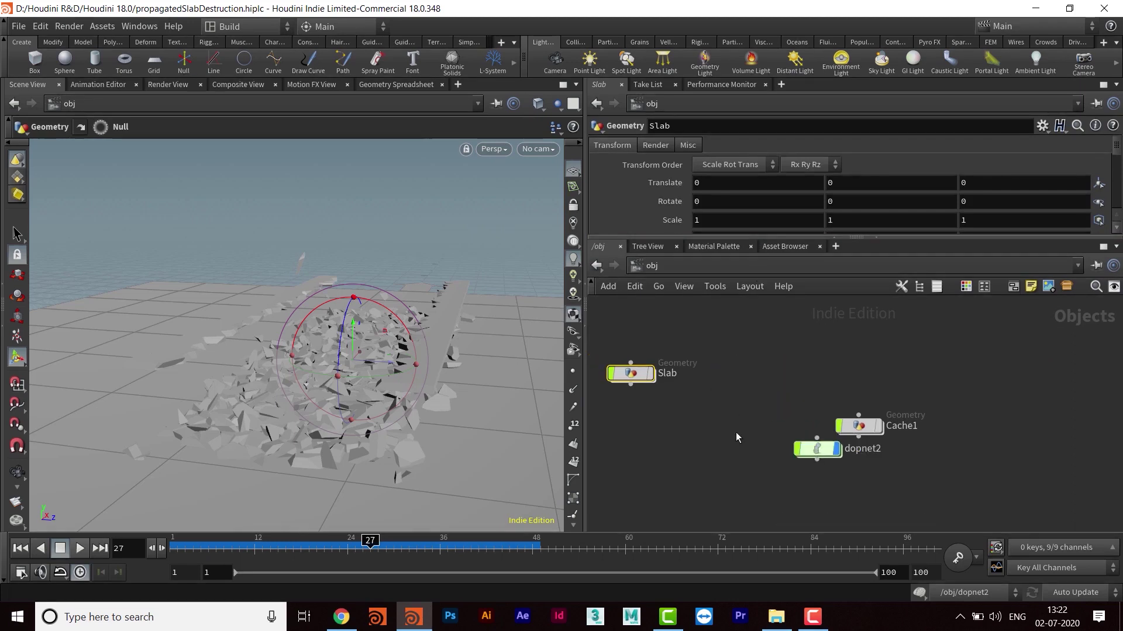
{"action": "middle_click_drag", "start_coordinate": [725, 428], "coordinate": [764, 459]}
{"action": "double_click", "coordinate": [670, 405]}
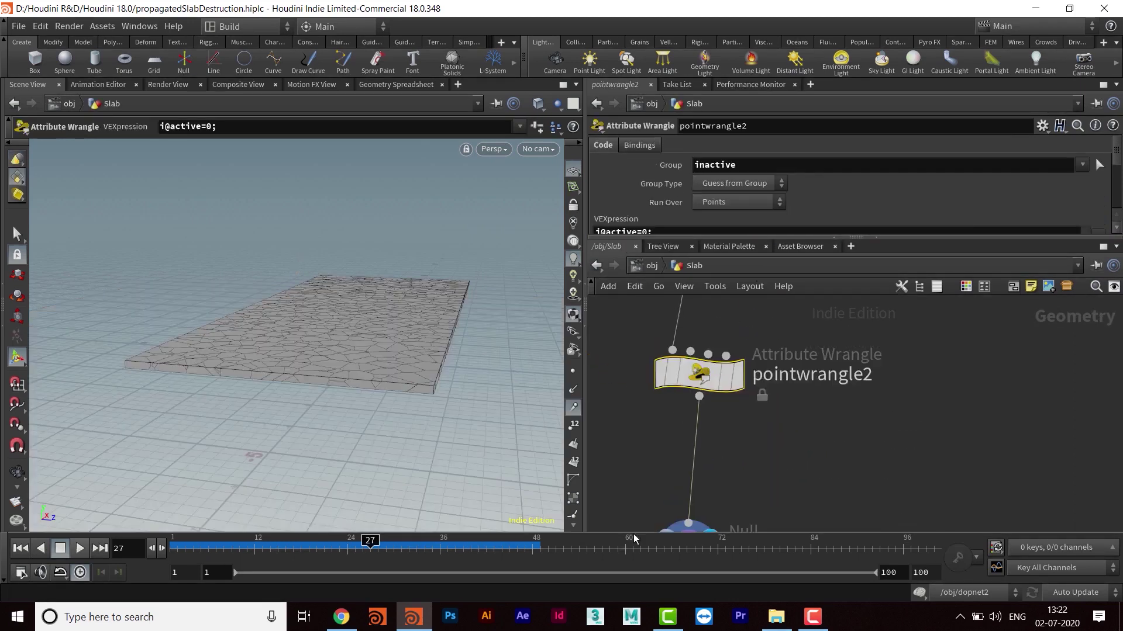
Step: Align OUT_RIGID_SLAB under pointwrangle2 and move both point wrangles and the null farther below group1
{"action": "scroll", "coordinate": [780, 388], "scroll_direction": "down", "scroll_amount": 3}
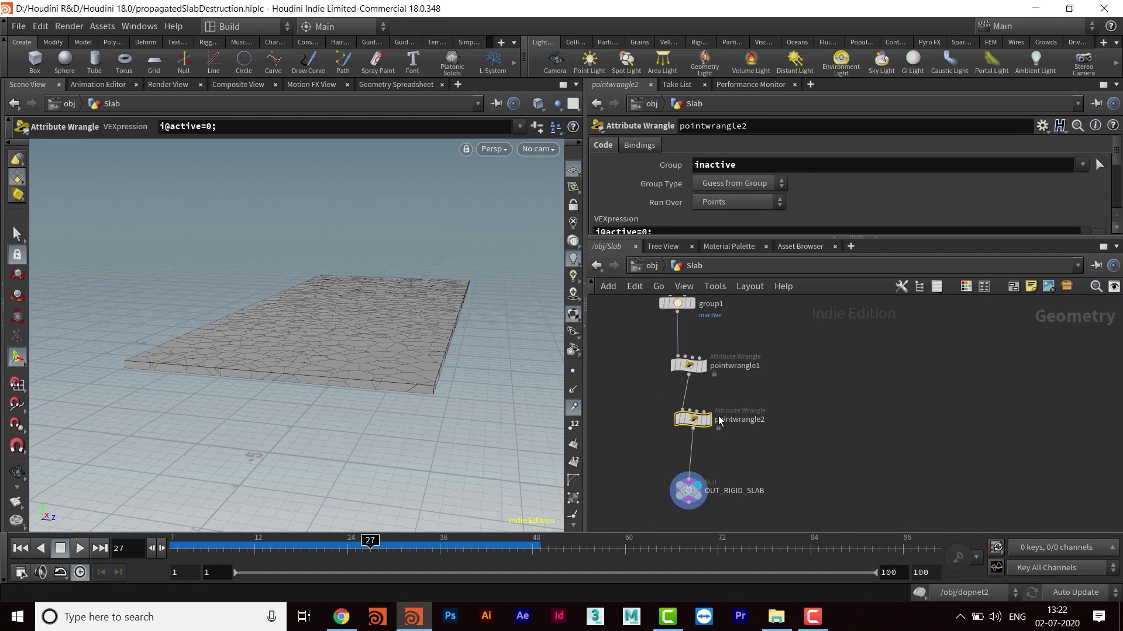
{"action": "left_click_drag", "start_coordinate": [689, 492], "coordinate": [694, 483]}
{"action": "middle_click_drag", "start_coordinate": [760, 442], "coordinate": [760, 462]}
{"action": "left_click_drag", "start_coordinate": [641, 367], "coordinate": [746, 529]}
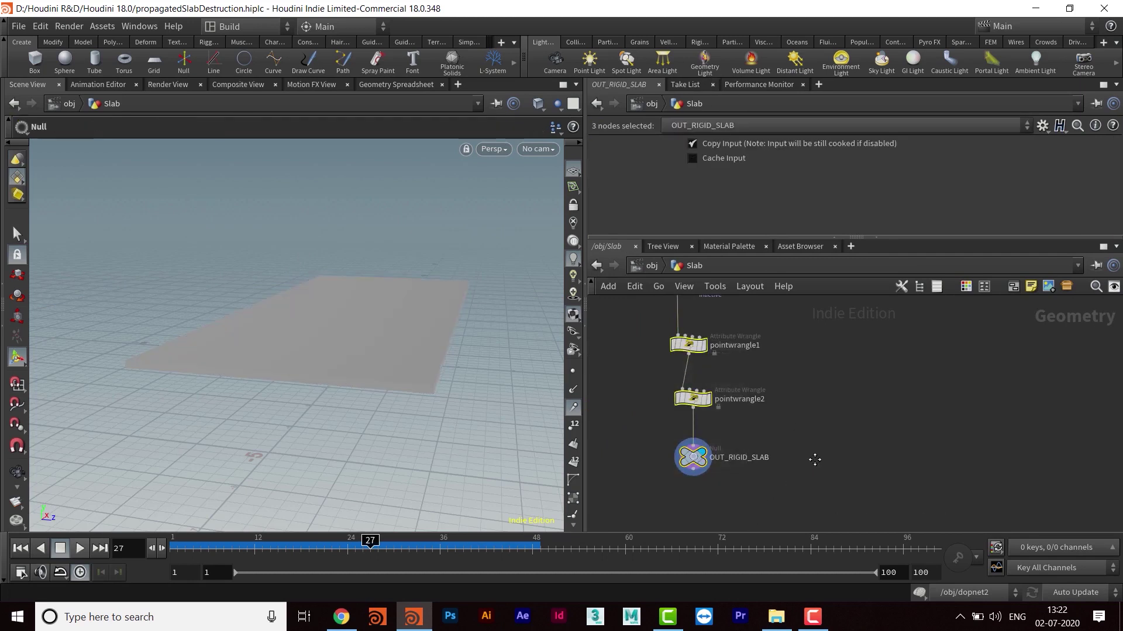
{"action": "left_click_drag", "start_coordinate": [701, 469], "coordinate": [671, 484]}
{"action": "middle_click_drag", "start_coordinate": [774, 402], "coordinate": [809, 440]}
{"action": "left_click", "coordinate": [830, 425]}
{"action": "scroll", "coordinate": [798, 444], "scroll_direction": "up", "scroll_amount": 2}
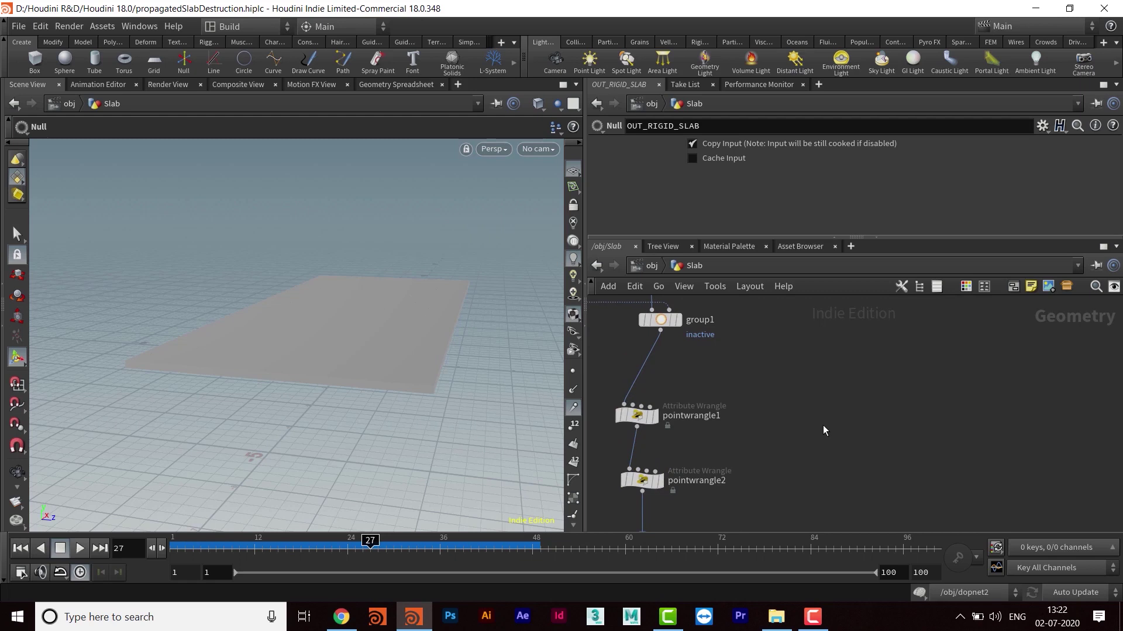
Step: Add a Connect Adjacent Pieces node to the Slab network
{"action": "key", "text": "Tab"}
{"action": "type", "text": "ad"}
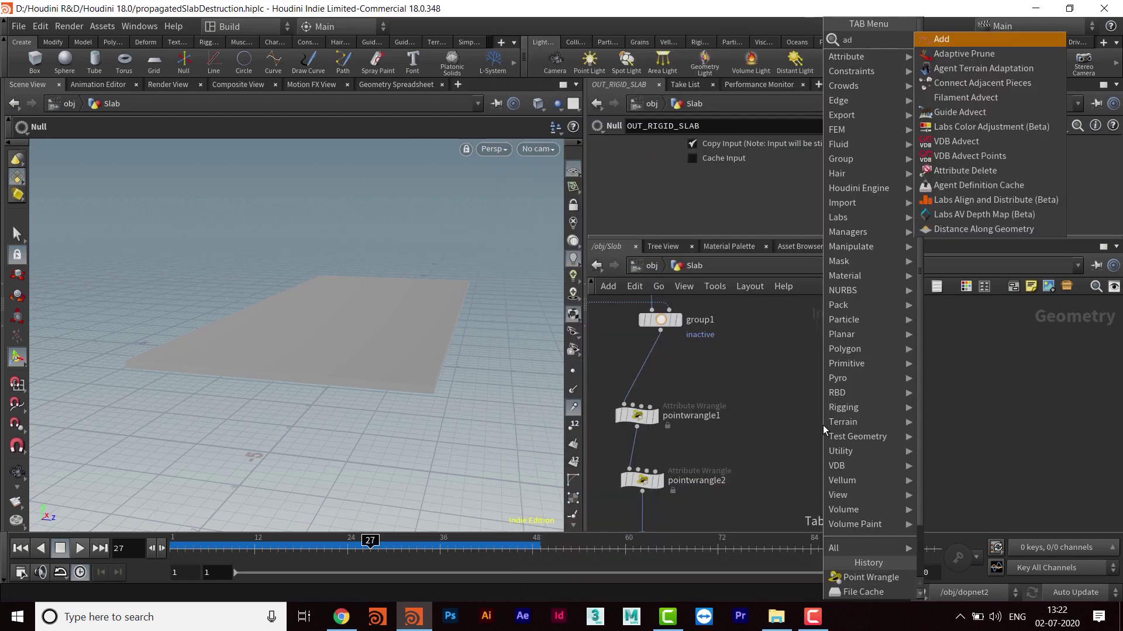
{"action": "key", "text": "BackSpace"}
{"action": "key", "text": "BackSpace"}
{"action": "type", "text": "conne"}
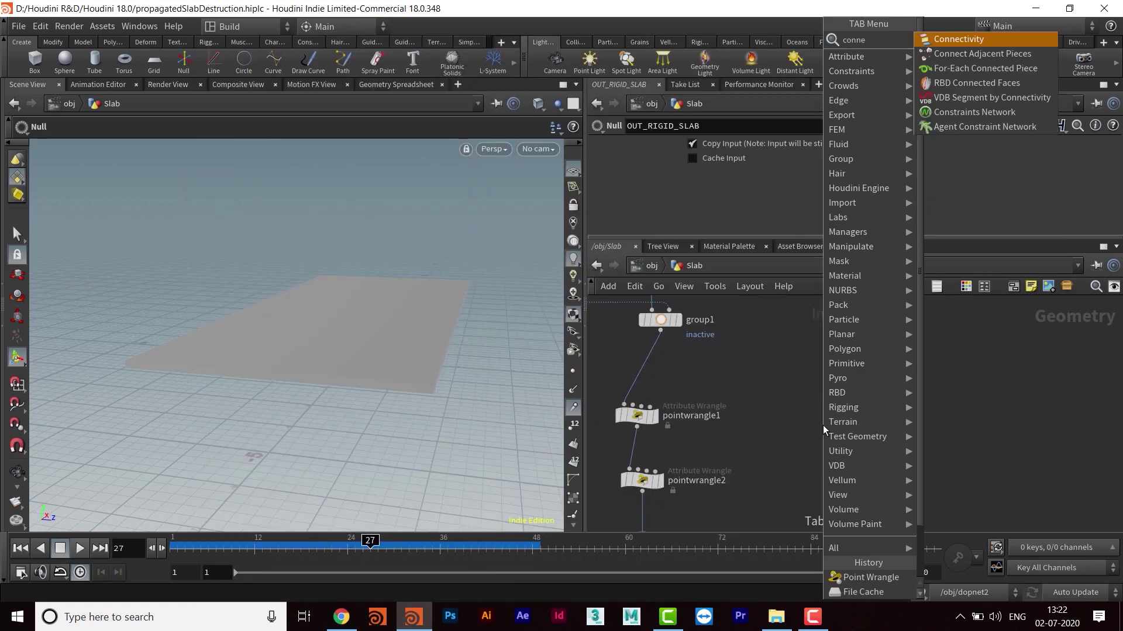
{"action": "key", "text": "Down"}
{"action": "key", "text": "Return"}
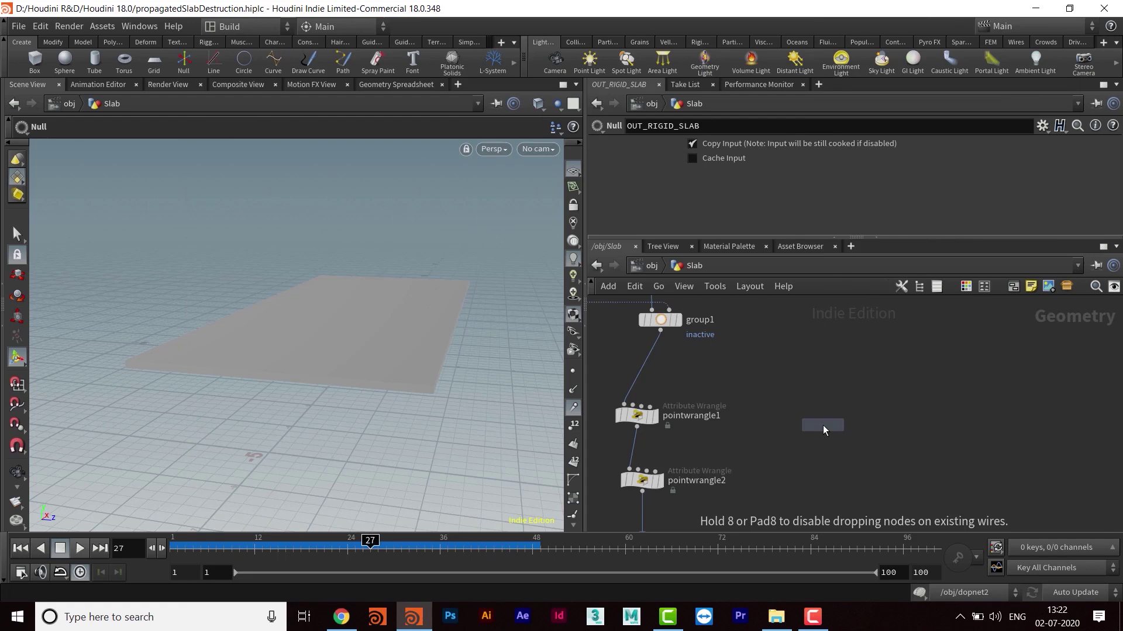
{"action": "left_click", "coordinate": [823, 426]}
Step: Place connectadjacentpieces1 beside assemble1, wire voronoifracture1's output into it and display it
{"action": "left_click_drag", "start_coordinate": [823, 430], "coordinate": [817, 368]}
{"action": "middle_click_drag", "start_coordinate": [722, 376], "coordinate": [718, 492]}
{"action": "left_click_drag", "start_coordinate": [813, 488], "coordinate": [812, 325]}
{"action": "middle_click_drag", "start_coordinate": [812, 328], "coordinate": [809, 480]}
{"action": "left_click_drag", "start_coordinate": [640, 434], "coordinate": [806, 490]}
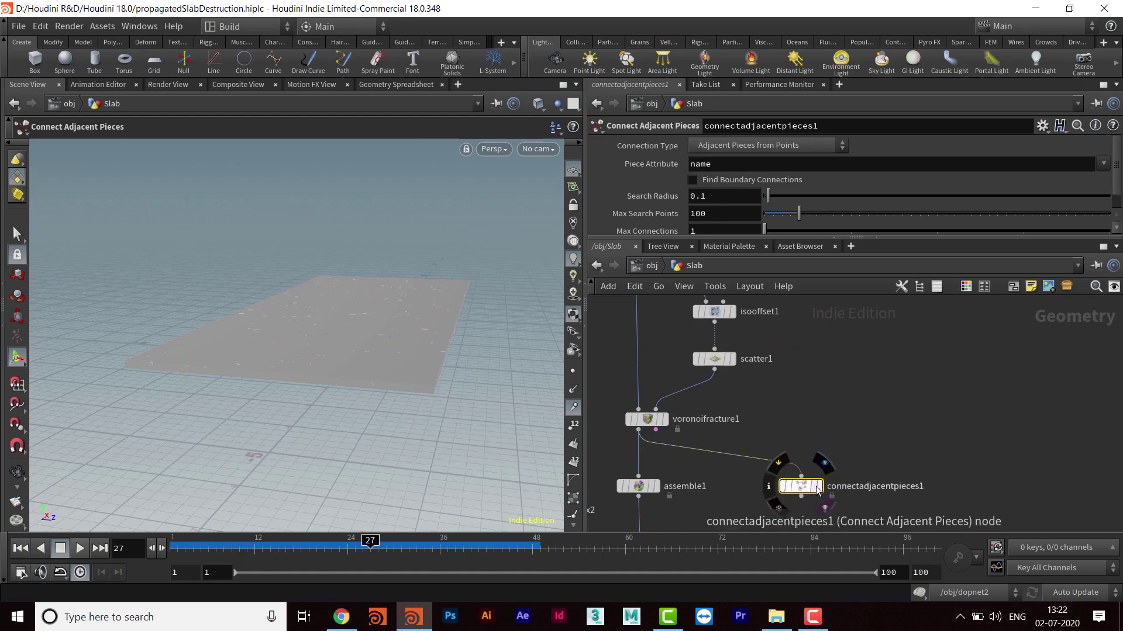
{"action": "left_click", "coordinate": [820, 487]}
Step: Examine the connection lines generated between the slab pieces from several angles
{"action": "left_click_drag", "start_coordinate": [366, 240], "coordinate": [350, 331]}
{"action": "scroll", "coordinate": [343, 351], "scroll_direction": "up", "scroll_amount": 4}
{"action": "middle_click_drag", "start_coordinate": [344, 353], "coordinate": [386, 293]}
{"action": "left_click_drag", "start_coordinate": [386, 313], "coordinate": [393, 293]}
{"action": "middle_click_drag", "start_coordinate": [393, 293], "coordinate": [416, 343]}
{"action": "left_click_drag", "start_coordinate": [416, 344], "coordinate": [393, 352]}
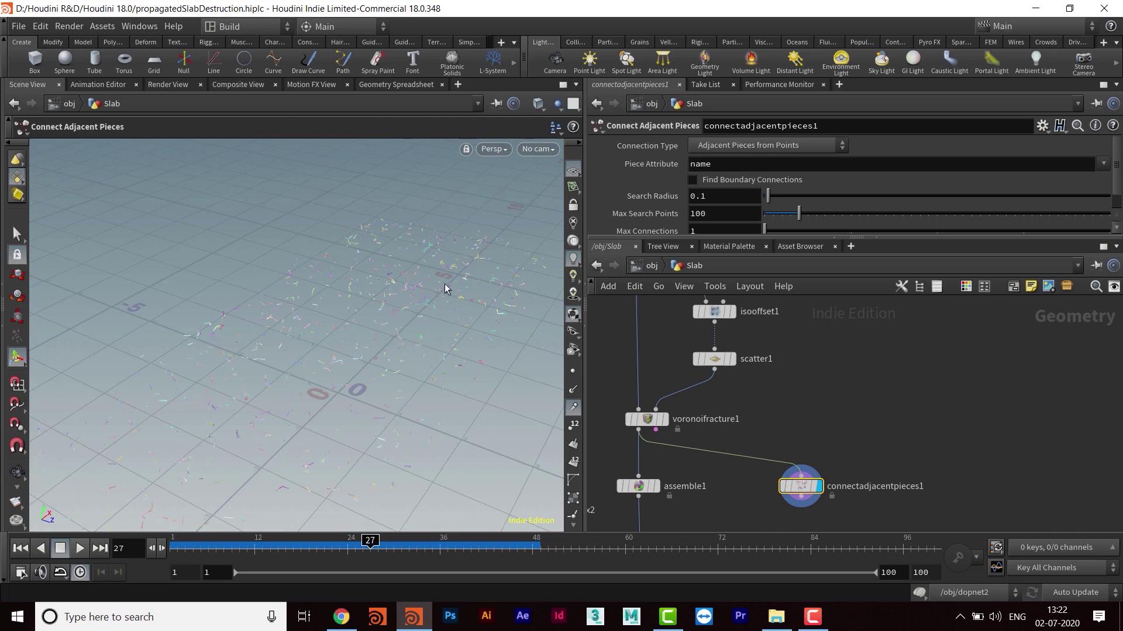
{"action": "scroll", "coordinate": [847, 381], "scroll_direction": "up", "scroll_amount": 5}
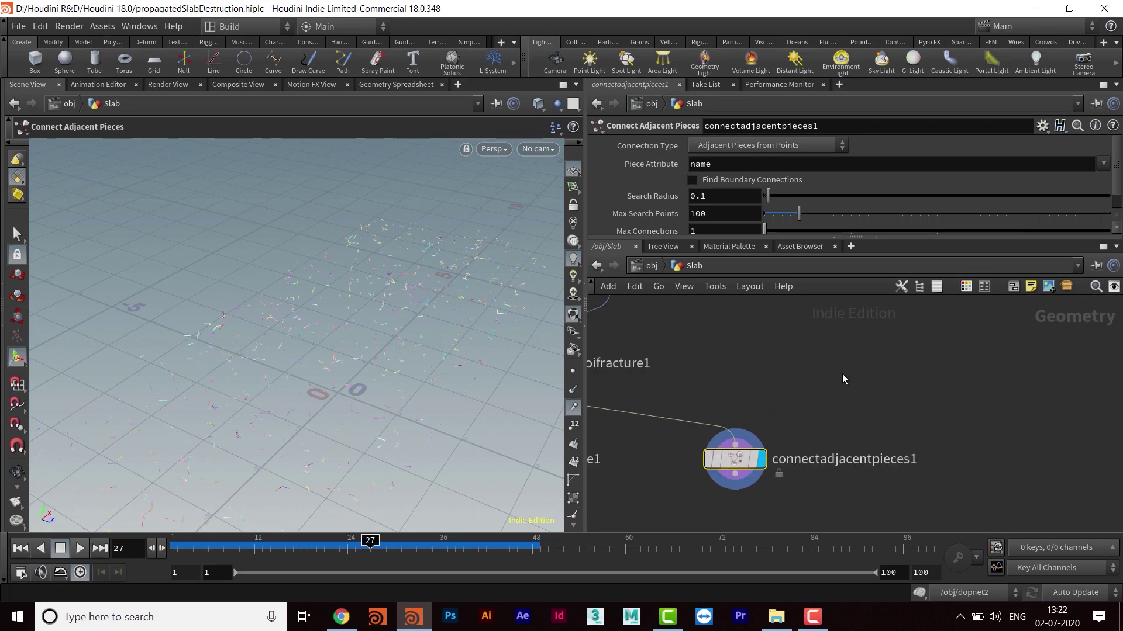
{"action": "middle_click_drag", "start_coordinate": [879, 374], "coordinate": [879, 366]}
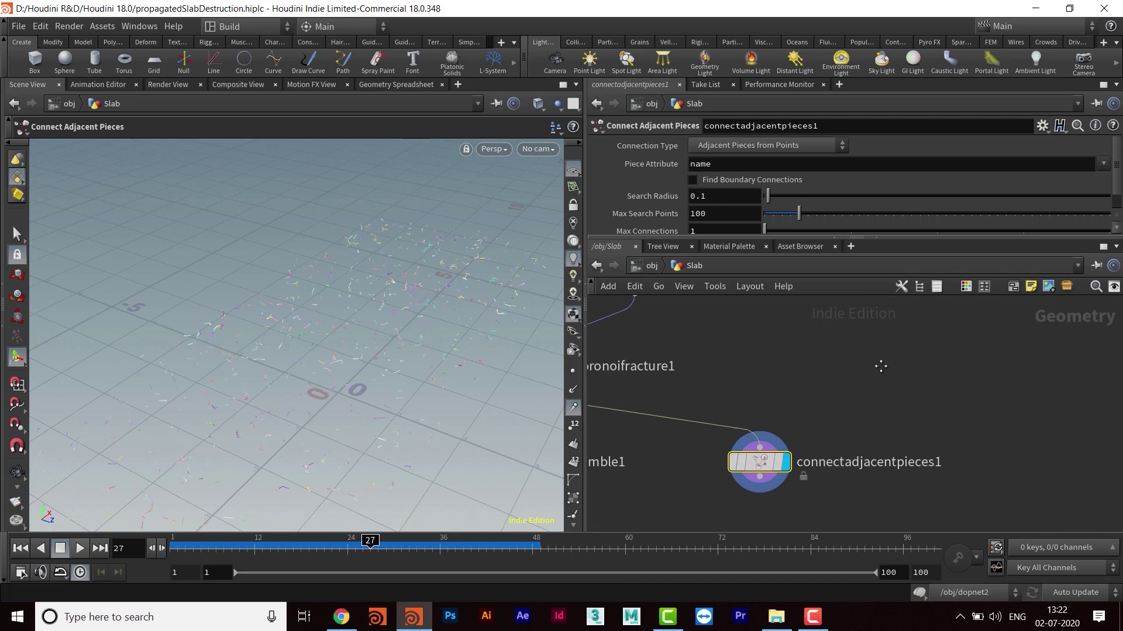
Step: Set the connection type of connectadjacentpieces1 to Adjacent Pieces from Surface Points and review its remaining parameters
{"action": "left_click", "coordinate": [732, 146]}
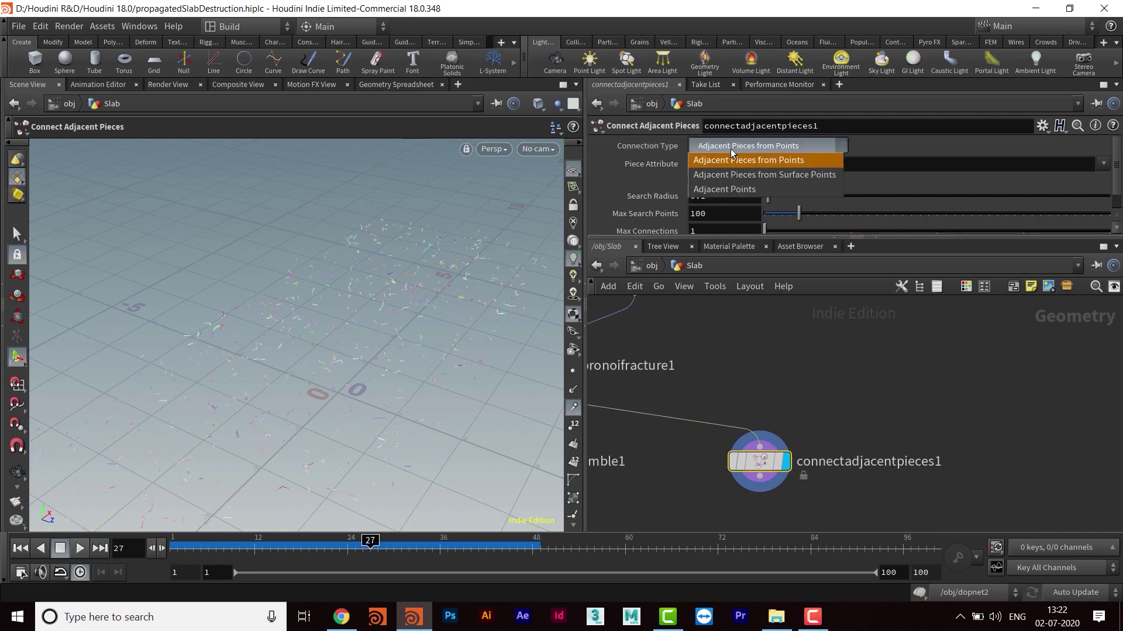
{"action": "left_click", "coordinate": [785, 175]}
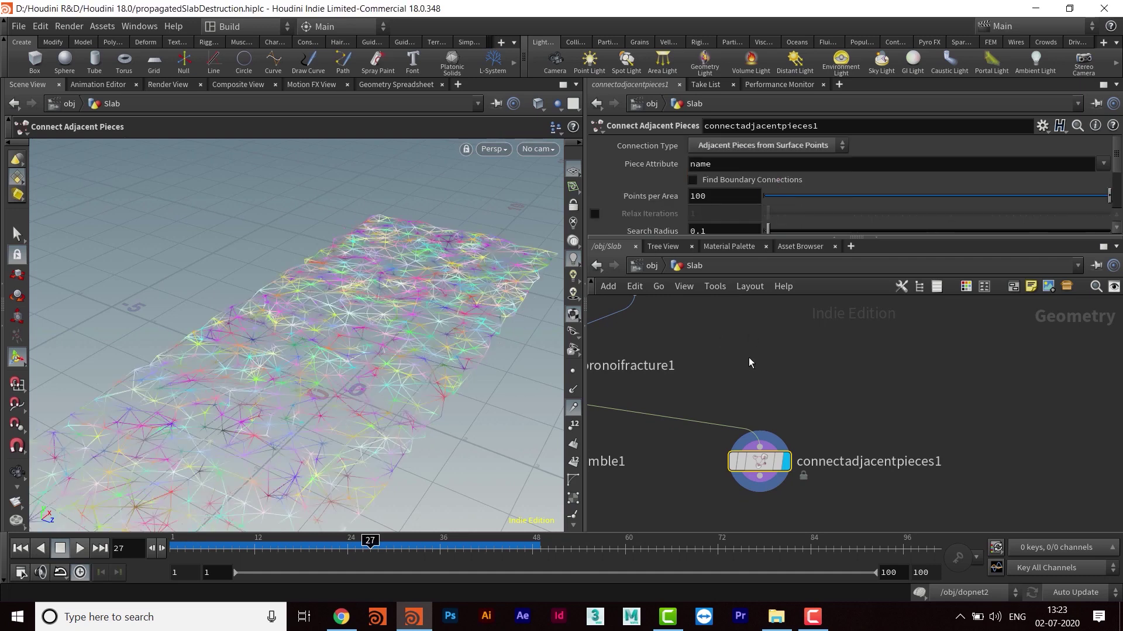
{"action": "middle_click_drag", "start_coordinate": [749, 359], "coordinate": [764, 360]}
{"action": "left_click_drag", "start_coordinate": [756, 239], "coordinate": [753, 323]}
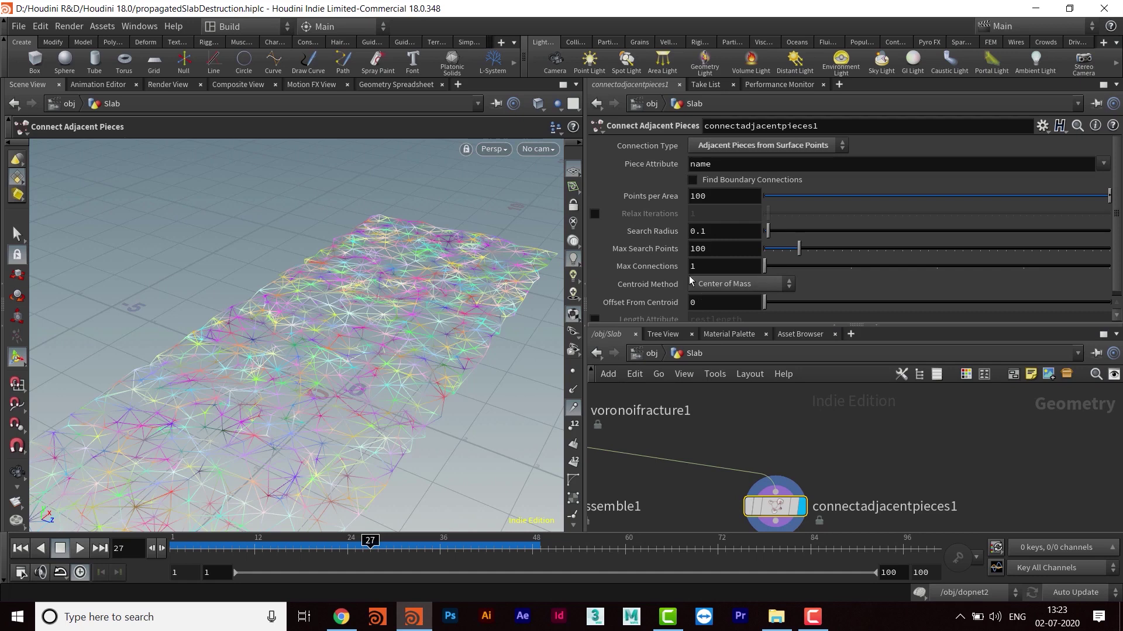
{"action": "left_click_drag", "start_coordinate": [723, 325], "coordinate": [722, 235]}
{"action": "middle_click_drag", "start_coordinate": [722, 494], "coordinate": [790, 406]}
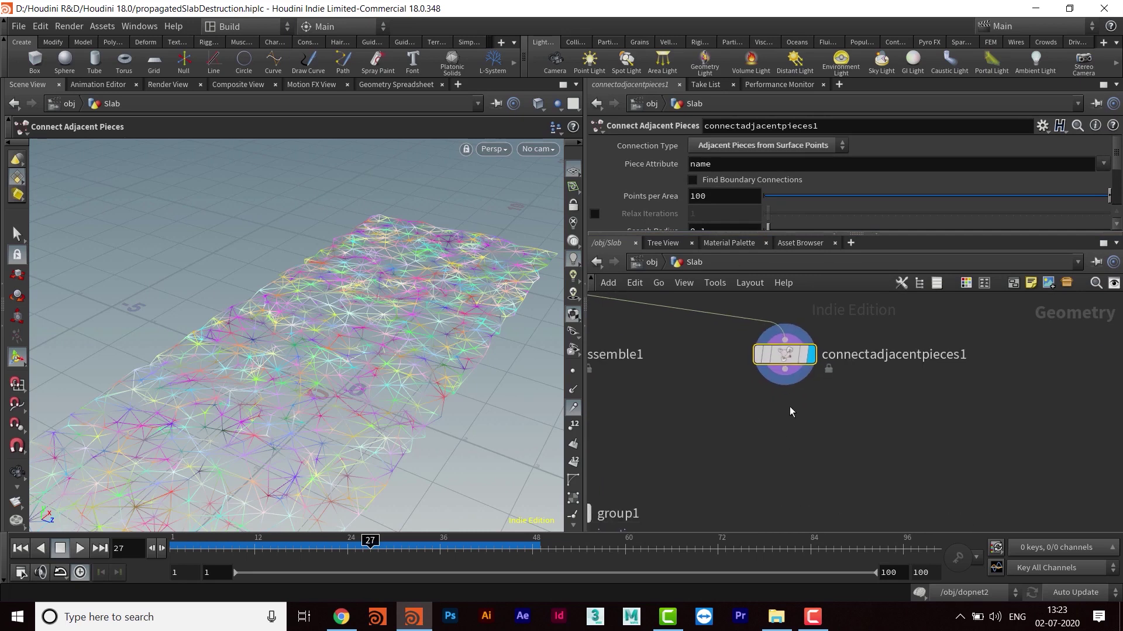
Step: Add an Attribute Create node and wire it directly below connectadjacentpieces1
{"action": "left_click", "coordinate": [792, 417]}
{"action": "key", "text": "Tab"}
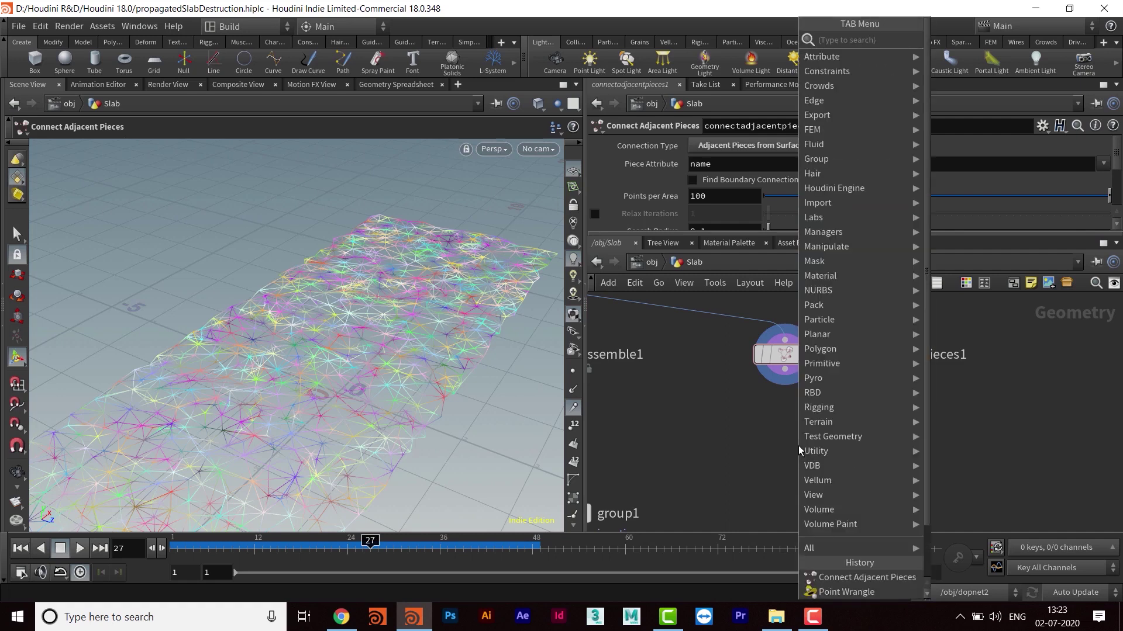
{"action": "type", "text": "crea"}
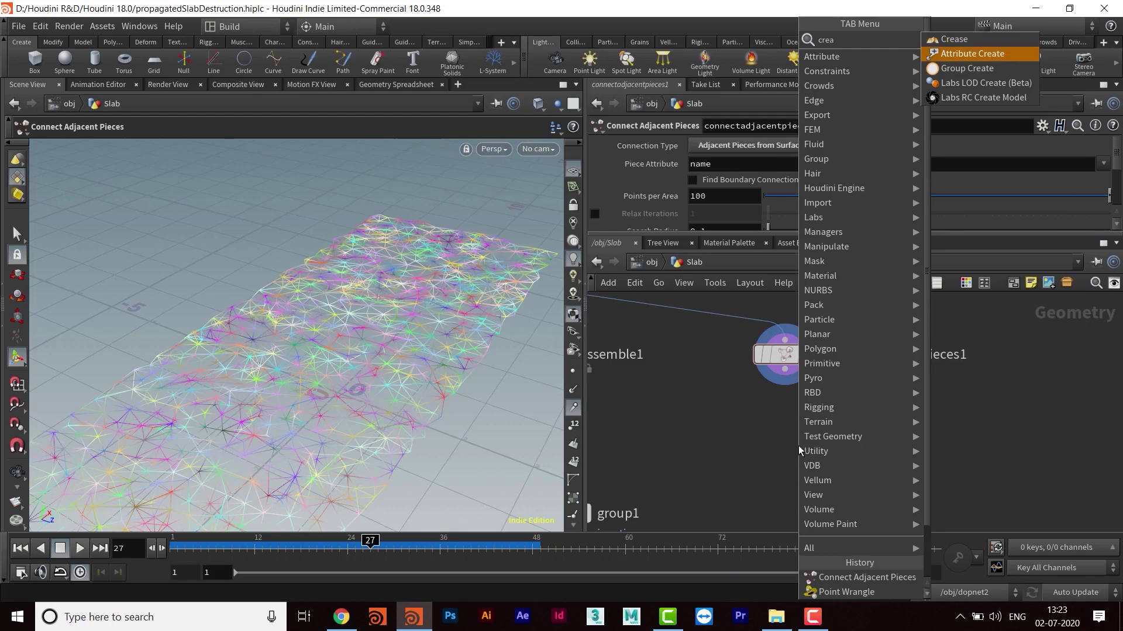
{"action": "key", "text": "Return"}
{"action": "left_click", "coordinate": [799, 446]}
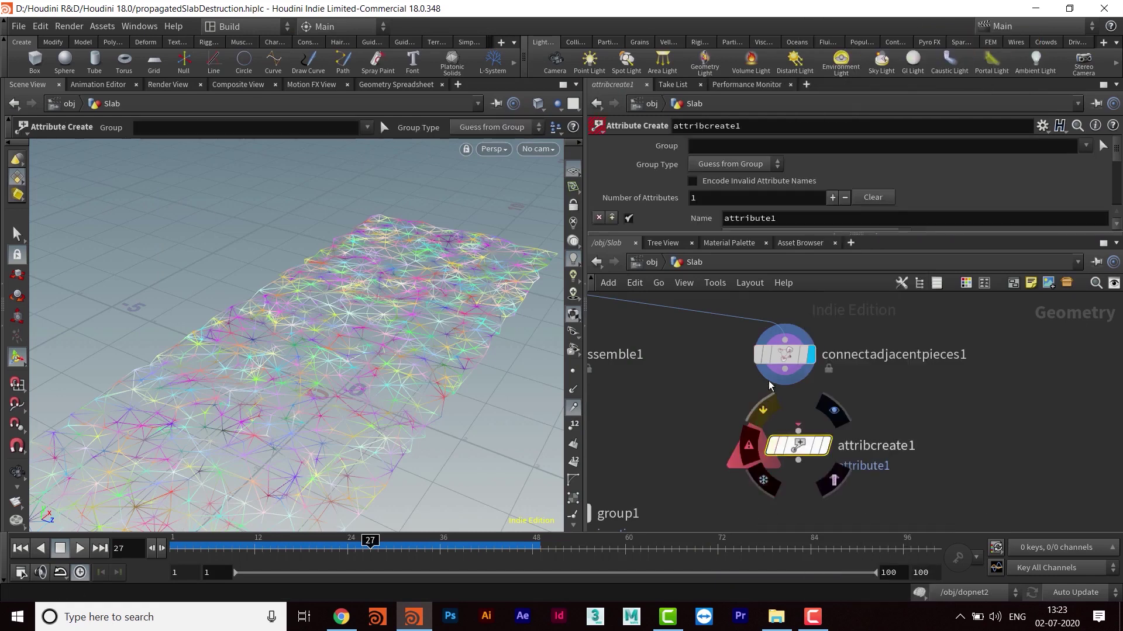
{"action": "left_click_drag", "start_coordinate": [784, 370], "coordinate": [784, 469]}
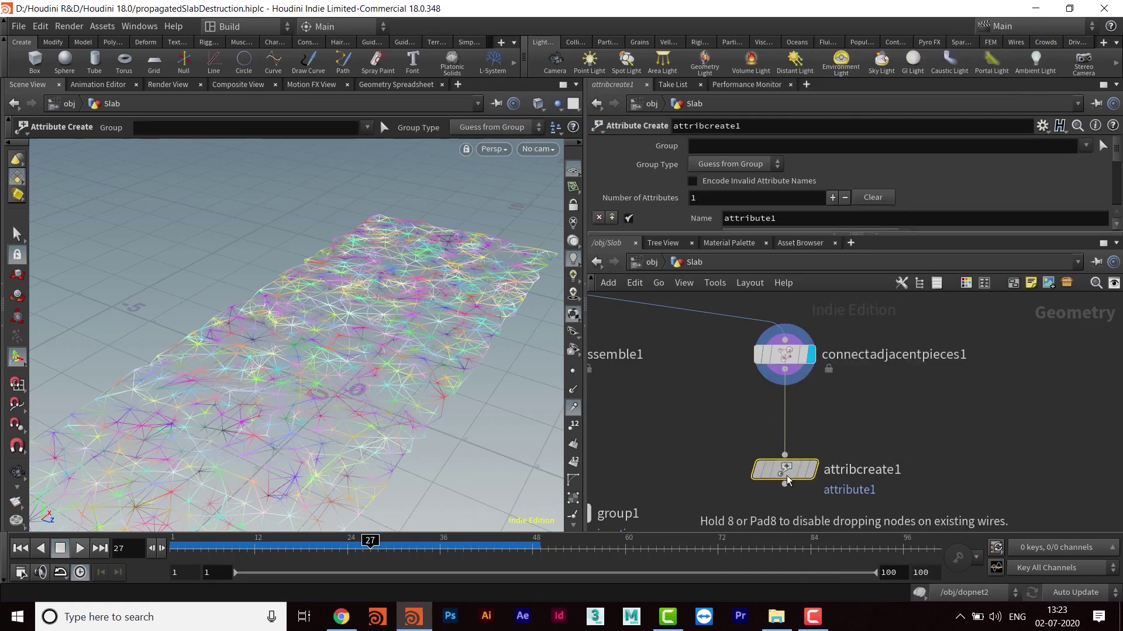
Step: Add a second attribute entry to attribcreate1 and name the first attribute constraint_name
{"action": "left_click", "coordinate": [822, 233]}
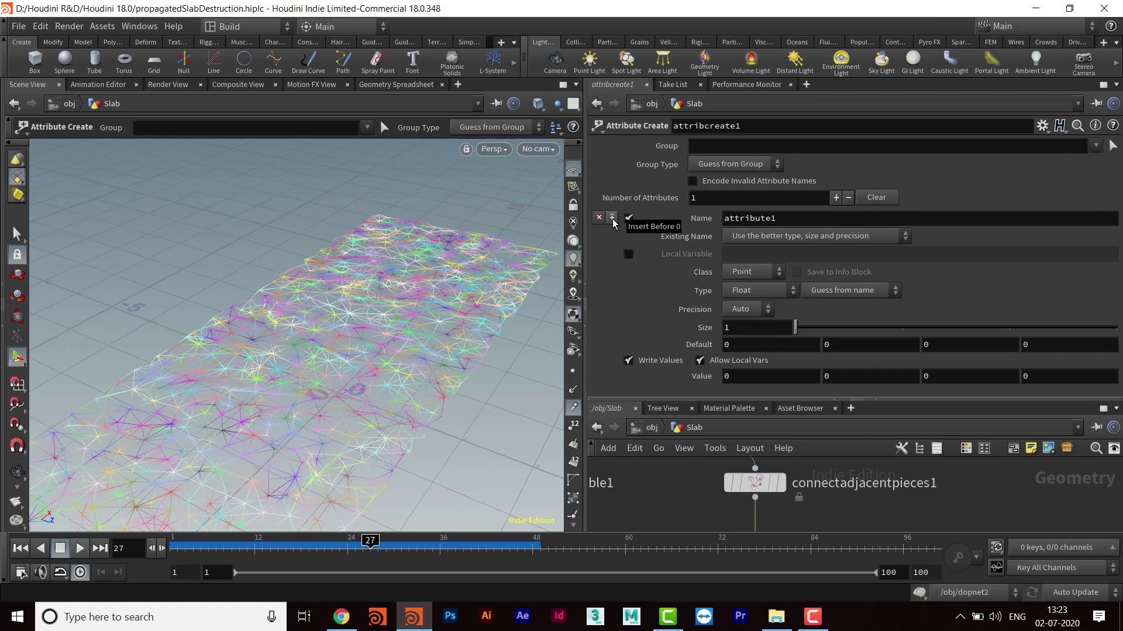
{"action": "left_click", "coordinate": [612, 219]}
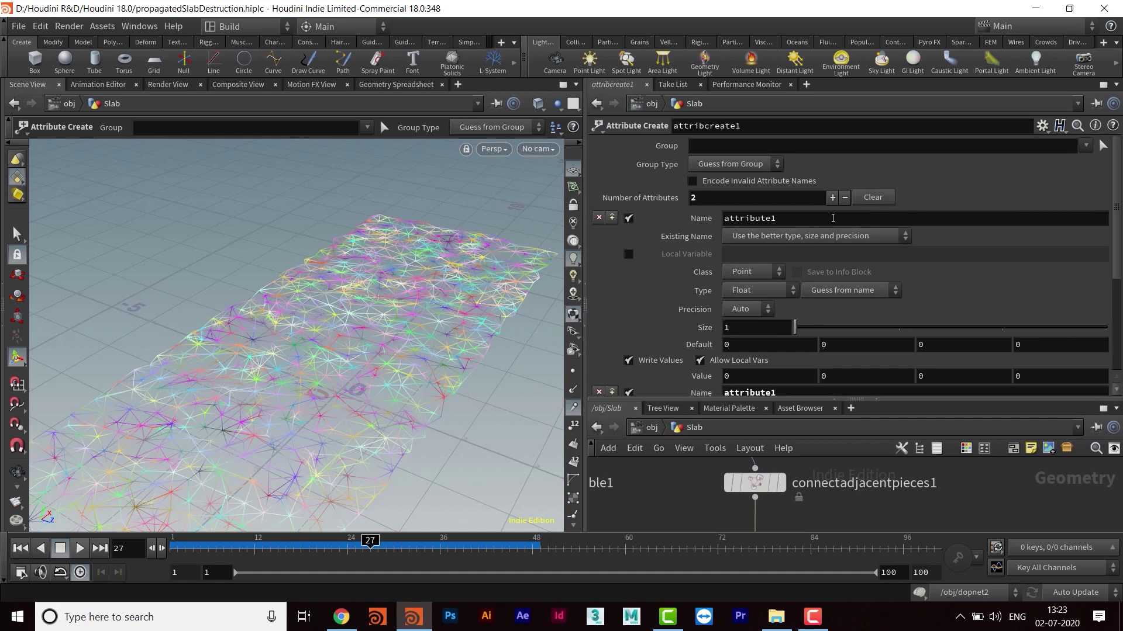
{"action": "double_click", "coordinate": [832, 218]}
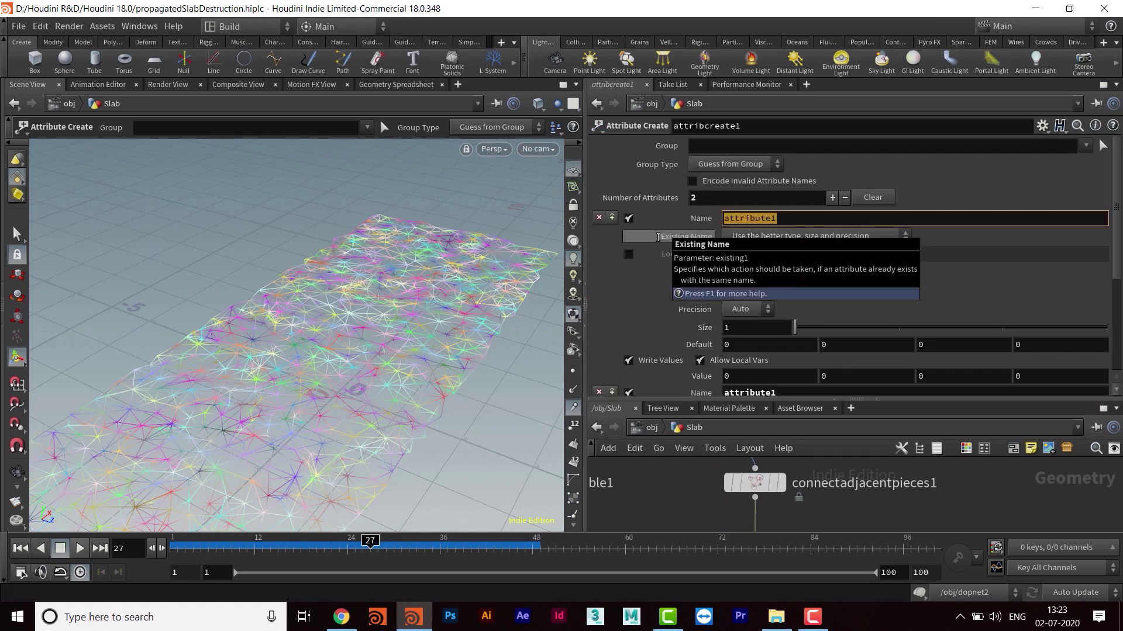
{"action": "type", "text": "con"}
{"action": "key", "text": "Return"}
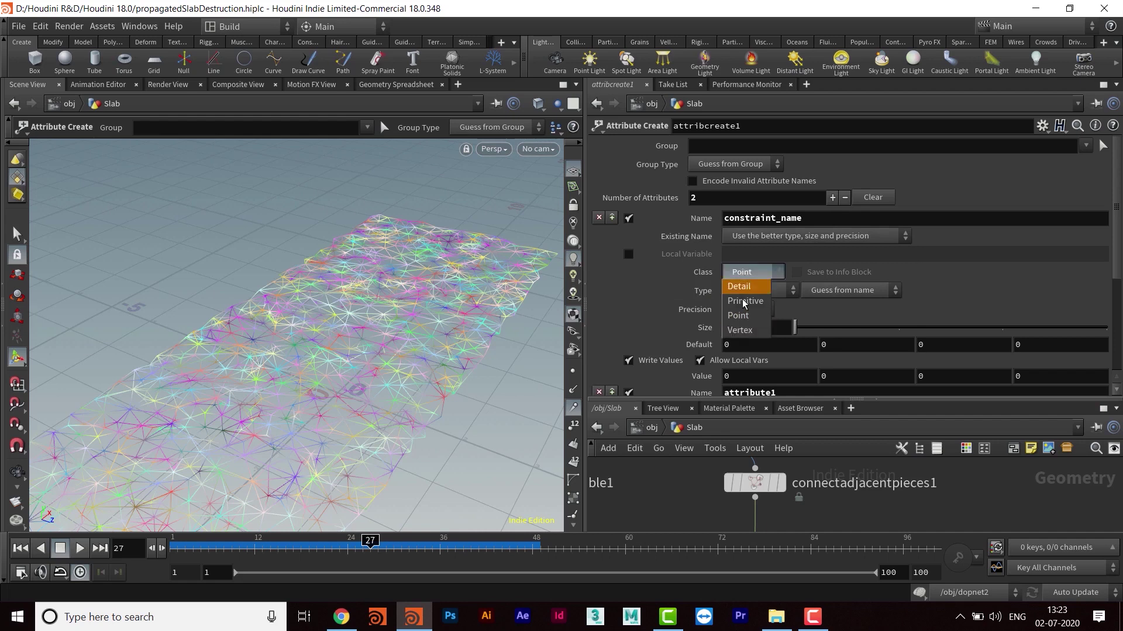
Step: Set the constraint_name attribute to class Primitive and type String, with the string value glue
{"action": "left_click", "coordinate": [725, 284]}
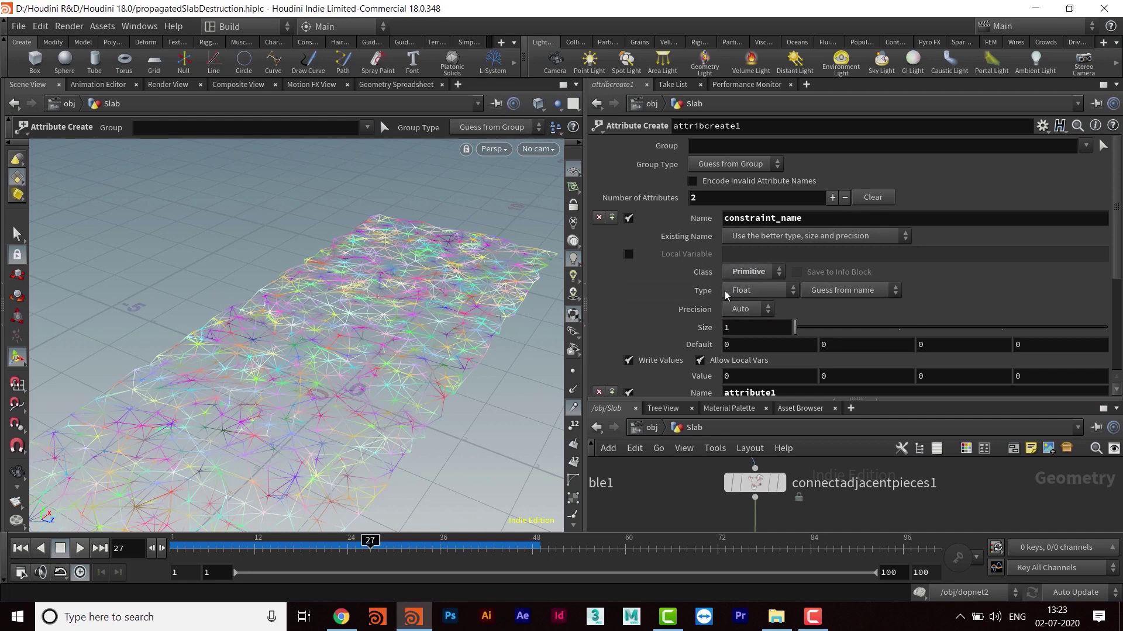
{"action": "left_click", "coordinate": [740, 290]}
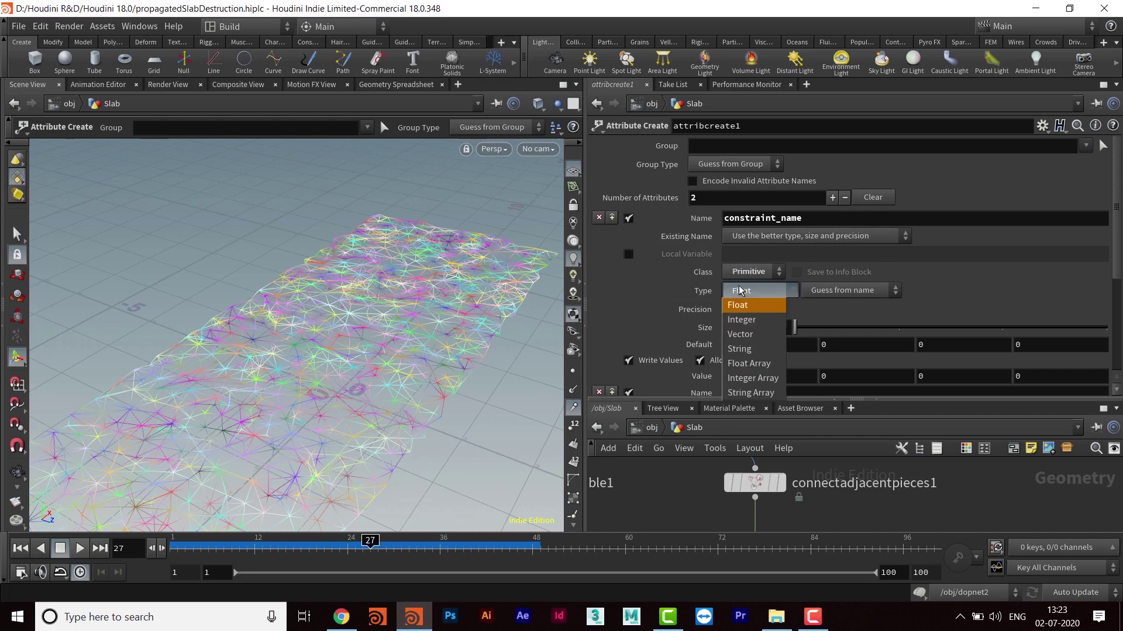
{"action": "left_click", "coordinate": [753, 350]}
{"action": "left_click", "coordinate": [742, 321]}
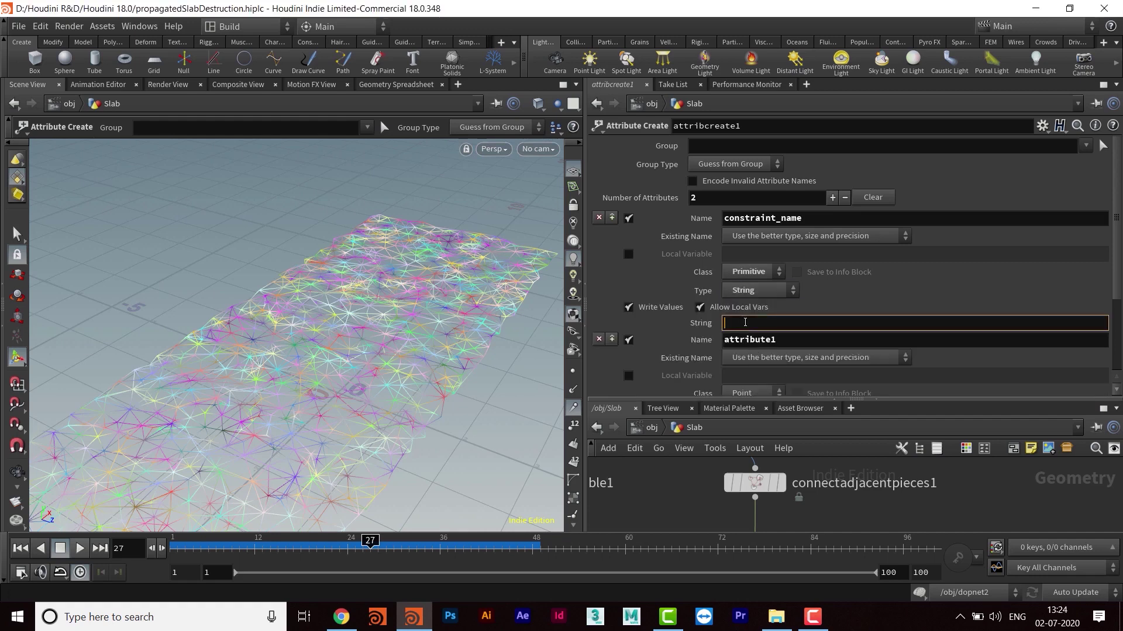
{"action": "type", "text": "glue"}
{"action": "key", "text": "Return"}
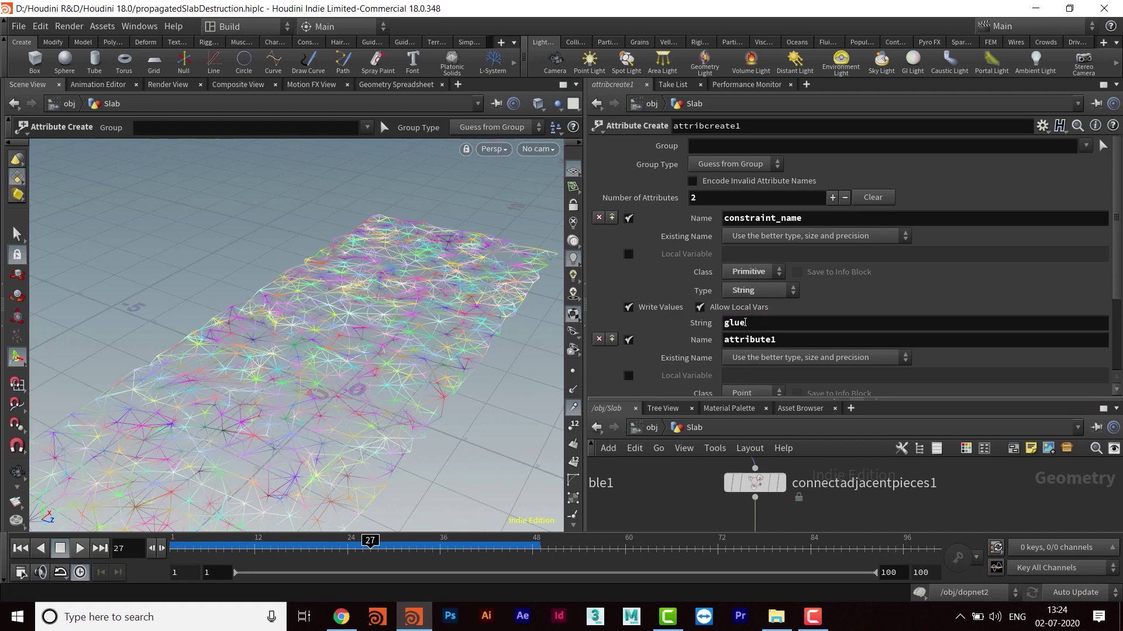
Step: Name the second attribute constraint_type, reusing the first attribute's name as its base
{"action": "left_click", "coordinate": [810, 342]}
{"action": "double_click", "coordinate": [812, 219]}
{"action": "key", "text": "ctrl+c"}
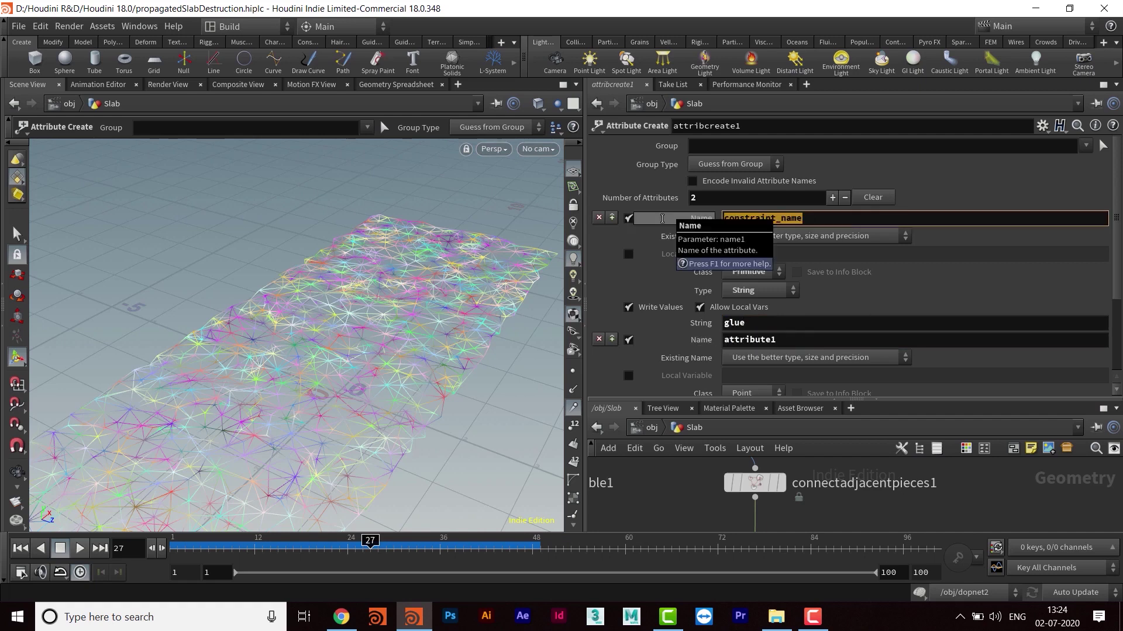
{"action": "left_click", "coordinate": [798, 341]}
{"action": "key", "text": "ctrl+v"}
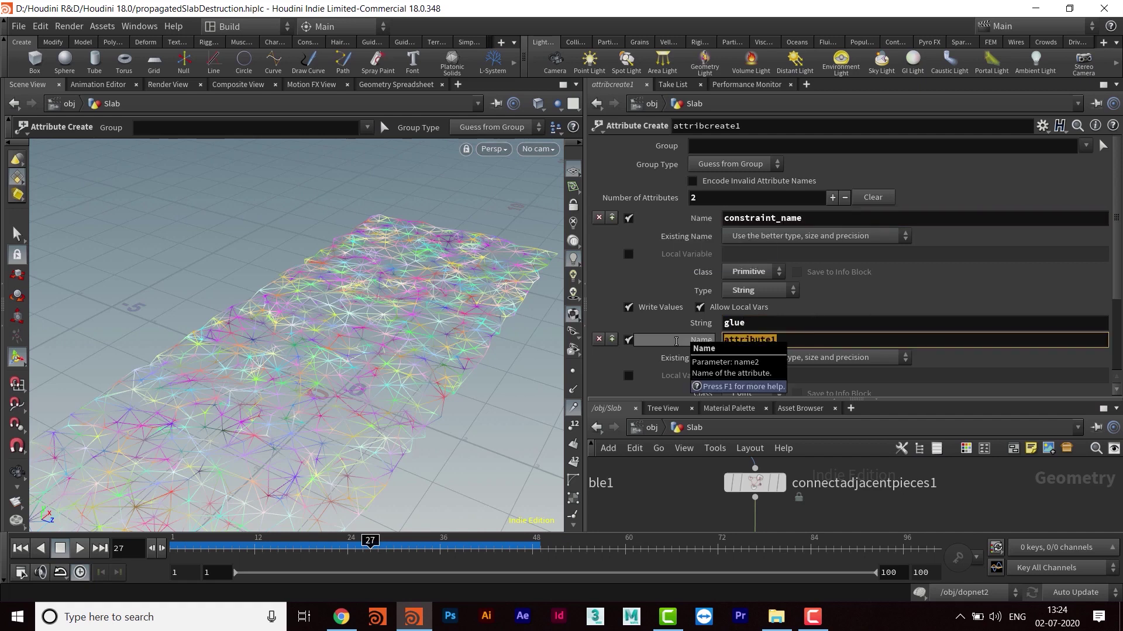
{"action": "left_click_drag", "start_coordinate": [781, 340], "coordinate": [830, 339]}
{"action": "type", "text": "traint_typ"}
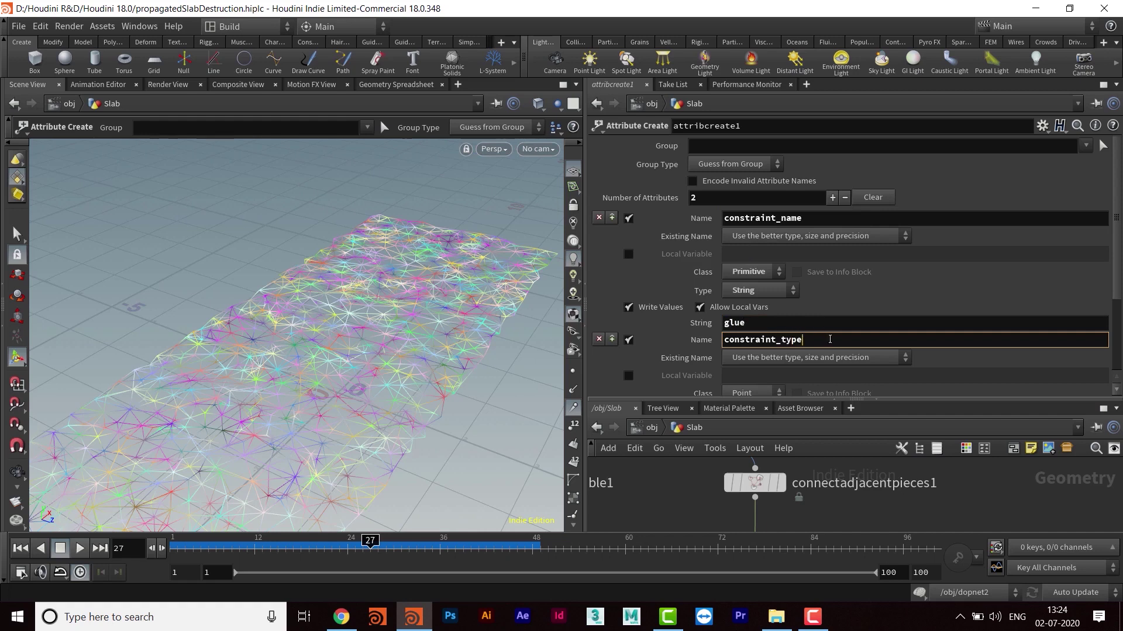
{"action": "type", "text": "e"}
{"action": "key", "text": "Return"}
Step: Set the constraint_type attribute to class Primitive and type String, with the string value all
{"action": "scroll", "coordinate": [789, 339], "scroll_direction": "down", "scroll_amount": 2}
{"action": "left_click", "coordinate": [746, 339]}
{"action": "left_click", "coordinate": [745, 366]}
{"action": "left_click", "coordinate": [754, 356]}
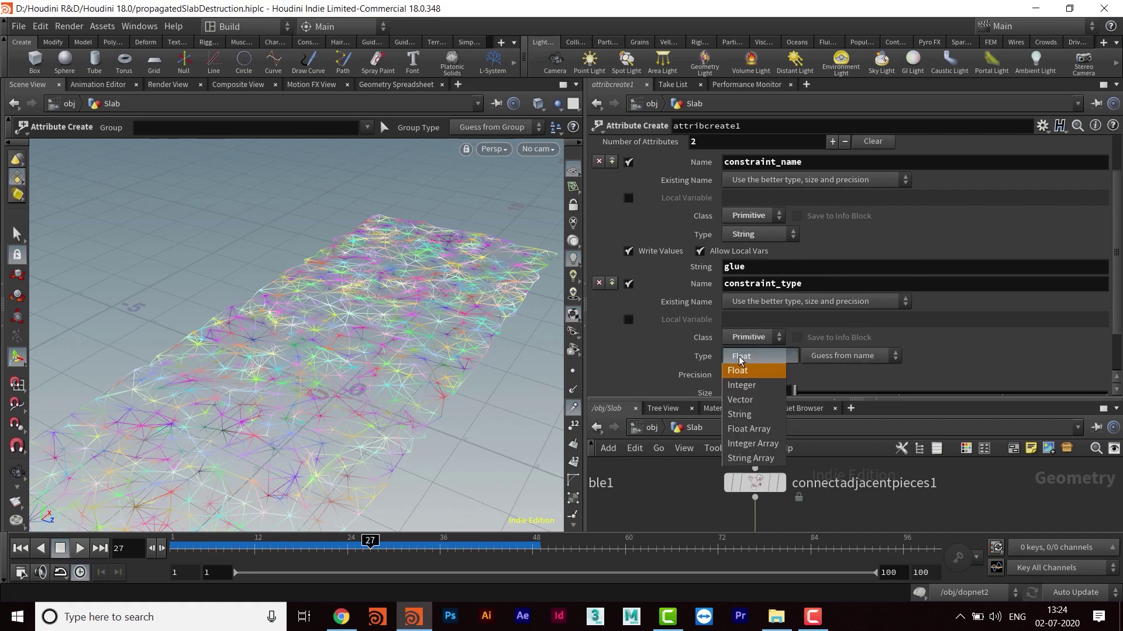
{"action": "left_click", "coordinate": [740, 414]}
{"action": "left_click", "coordinate": [759, 386]}
{"action": "type", "text": "all"}
{"action": "key", "text": "Return"}
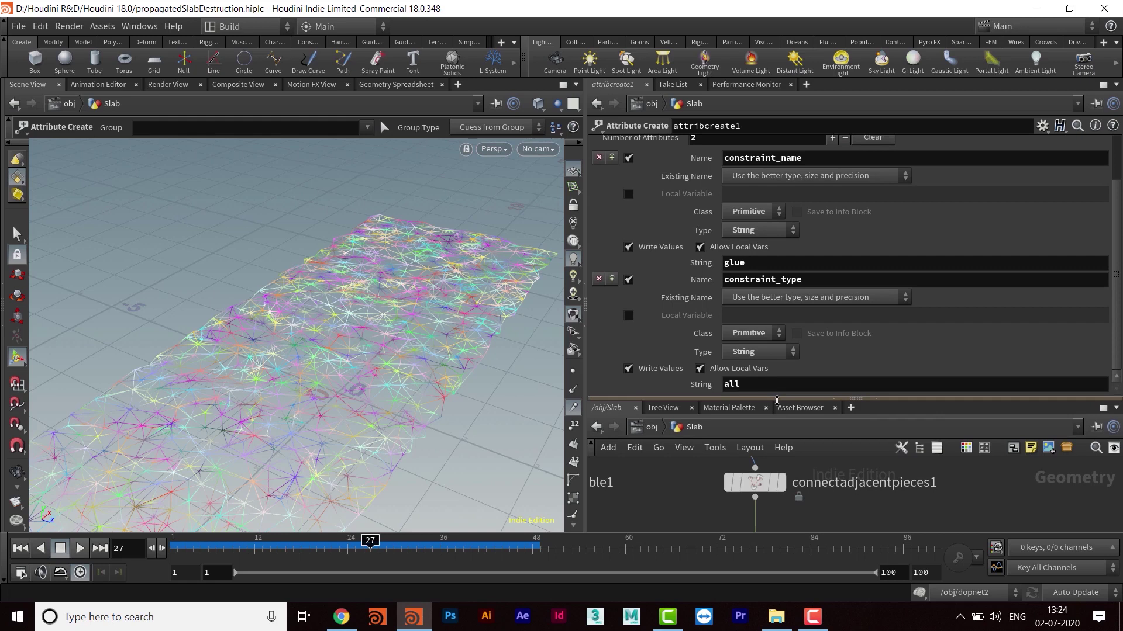
Step: Display attribcreate1 and add a Null node below it in the Slab network
{"action": "left_click_drag", "start_coordinate": [776, 401], "coordinate": [777, 261]}
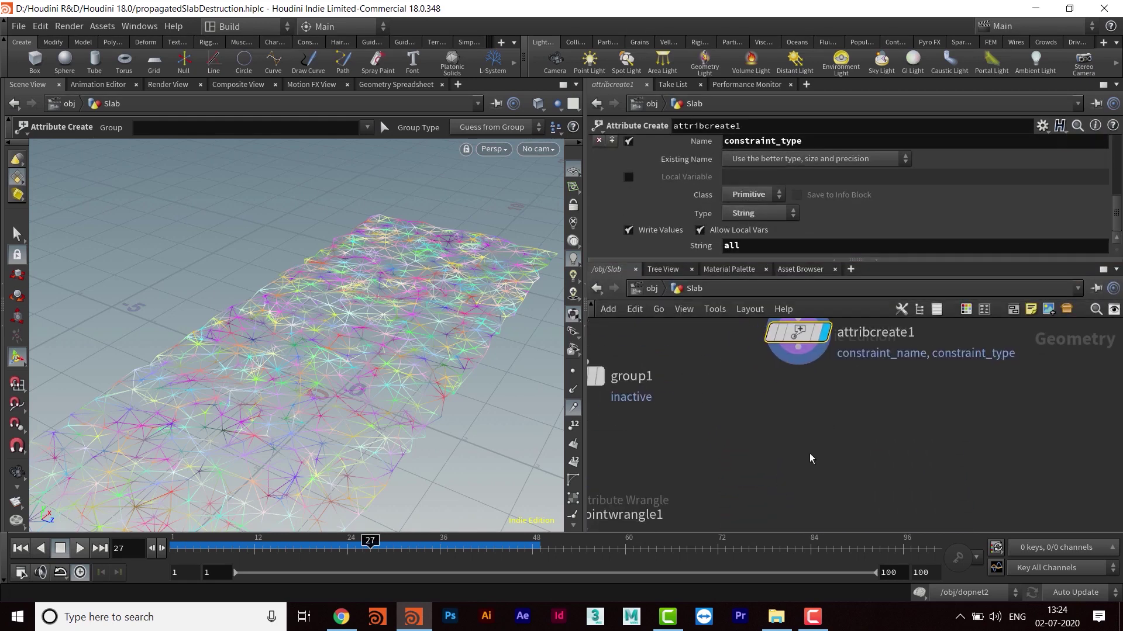
{"action": "key", "text": "Tab"}
{"action": "type", "text": "nul"}
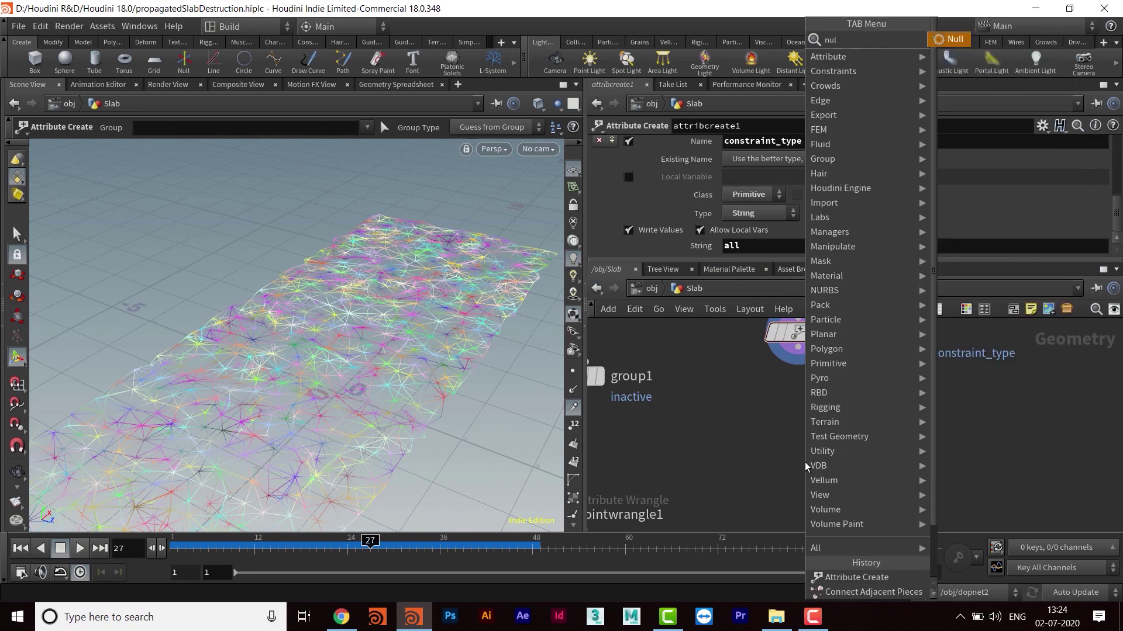
Step: Add a Null node below attribcreate1, connect it to that node's output and name it OUT_CONSTRAINT
{"action": "key", "text": "Return"}
{"action": "left_click", "coordinate": [798, 471]}
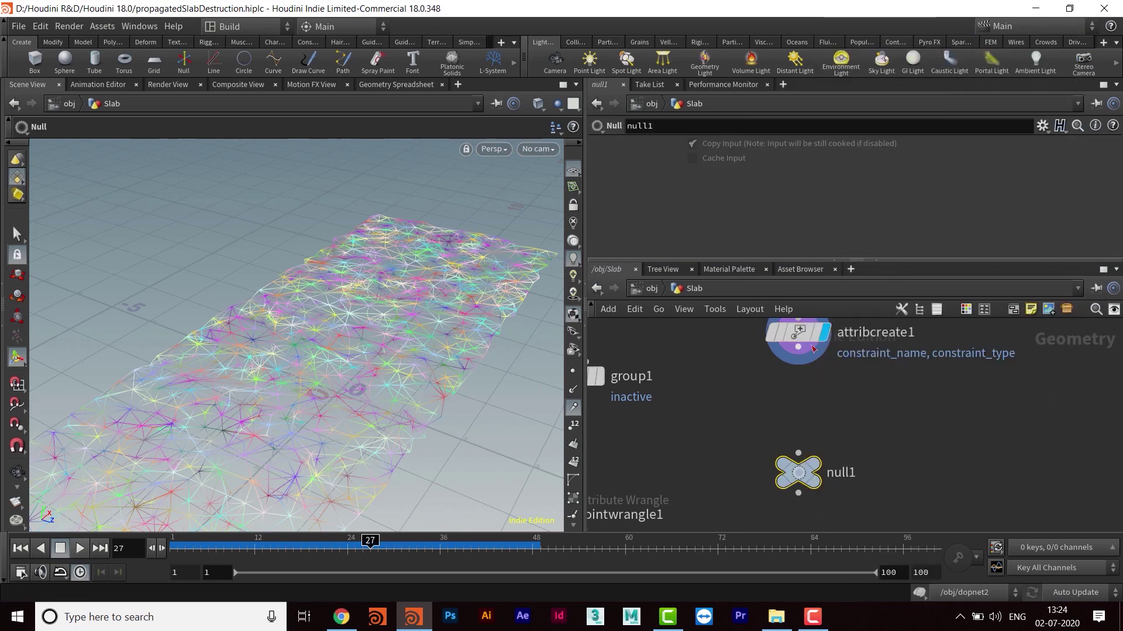
{"action": "left_click_drag", "start_coordinate": [799, 350], "coordinate": [796, 490]}
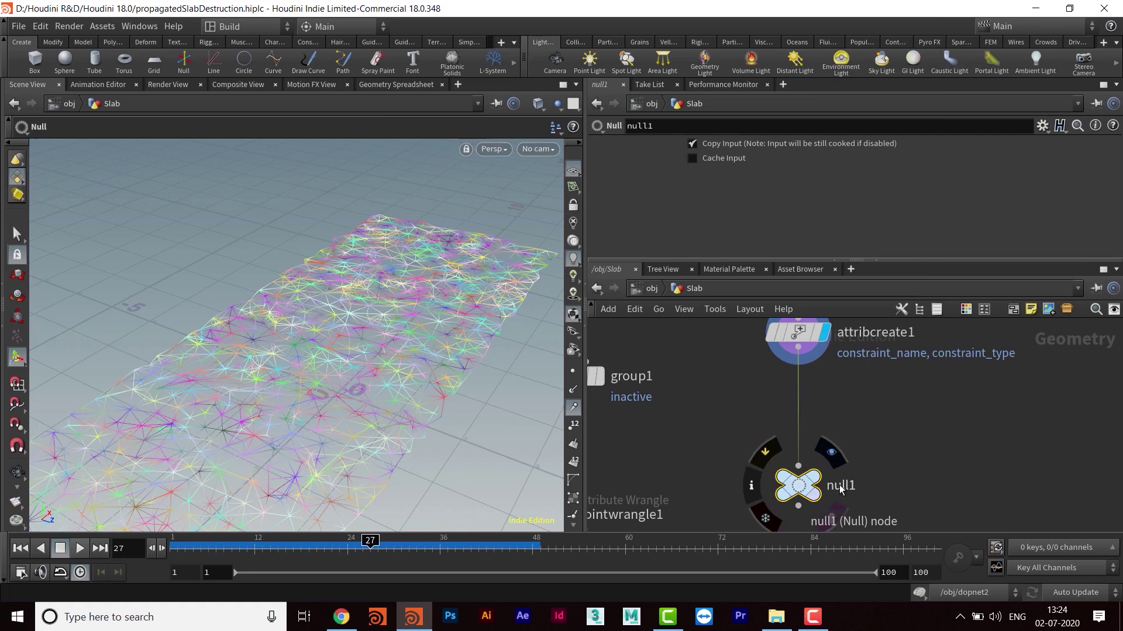
{"action": "left_click", "coordinate": [850, 486]}
{"action": "left_click_drag", "start_coordinate": [903, 481], "coordinate": [767, 487]}
{"action": "type", "text": "OUT_CONSTRAINT"}
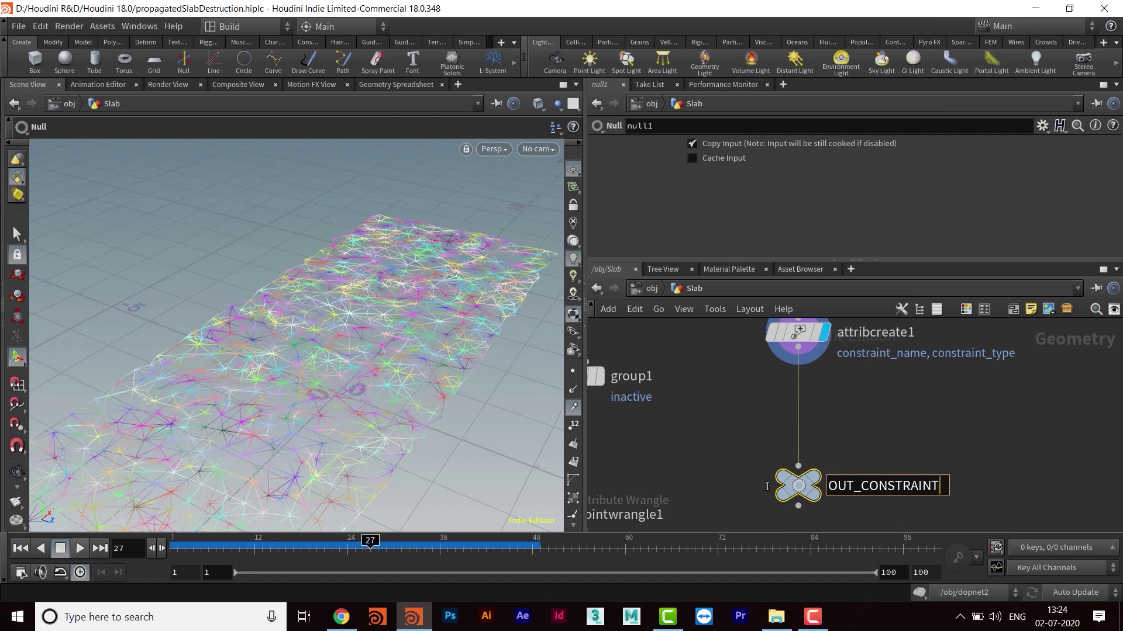
{"action": "key", "text": "Return"}
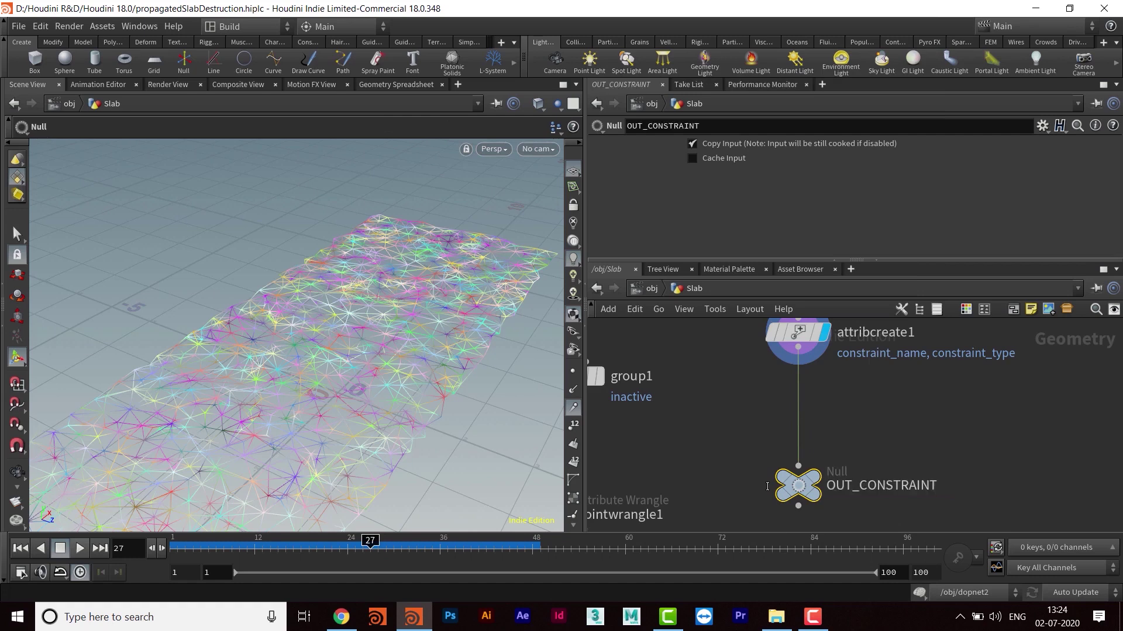
Step: Review the Slab network from voronoifracture1 through its assemble and constraint branches, and examine the constraint lines on the slab
{"action": "scroll", "coordinate": [1046, 453], "scroll_direction": "down", "scroll_amount": 1}
{"action": "middle_click_drag", "start_coordinate": [994, 476], "coordinate": [1075, 422]}
{"action": "middle_click_drag", "start_coordinate": [861, 477], "coordinate": [853, 363]}
{"action": "scroll", "coordinate": [855, 383], "scroll_direction": "down", "scroll_amount": 1}
{"action": "mouse_move", "coordinate": [835, 433]}
{"action": "middle_mouse_down"}
{"action": "mouse_move", "coordinate": [834, 396]}
{"action": "mouse_move", "coordinate": [840, 443]}
{"action": "middle_mouse_up"}
{"action": "left_click_drag", "start_coordinate": [668, 429], "coordinate": [794, 501]}
{"action": "middle_click_drag", "start_coordinate": [814, 483], "coordinate": [795, 507]}
{"action": "middle_click_drag", "start_coordinate": [876, 392], "coordinate": [825, 483]}
{"action": "left_click_drag", "start_coordinate": [784, 385], "coordinate": [882, 466]}
{"action": "middle_click_drag", "start_coordinate": [933, 412], "coordinate": [894, 476]}
{"action": "left_click_drag", "start_coordinate": [400, 359], "coordinate": [534, 358]}
{"action": "middle_click_drag", "start_coordinate": [711, 371], "coordinate": [719, 478]}
{"action": "left_click_drag", "start_coordinate": [409, 283], "coordinate": [393, 312]}
{"action": "left_click_drag", "start_coordinate": [285, 375], "coordinate": [334, 389]}
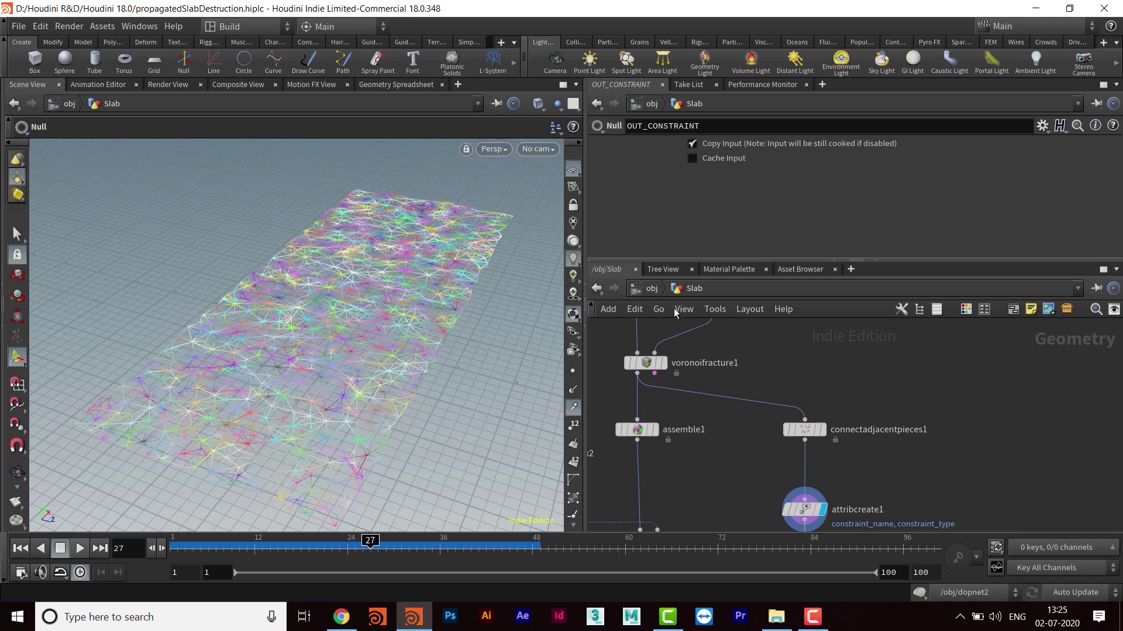
Step: Open the dopnet2 network from the obj level and move gravity1 and output down, away from merge1
{"action": "left_click", "coordinate": [651, 289]}
{"action": "left_click_drag", "start_coordinate": [844, 477], "coordinate": [768, 461]}
{"action": "double_click", "coordinate": [768, 461]}
{"action": "middle_click_drag", "start_coordinate": [816, 434], "coordinate": [826, 325]}
{"action": "left_click_drag", "start_coordinate": [749, 371], "coordinate": [871, 496]}
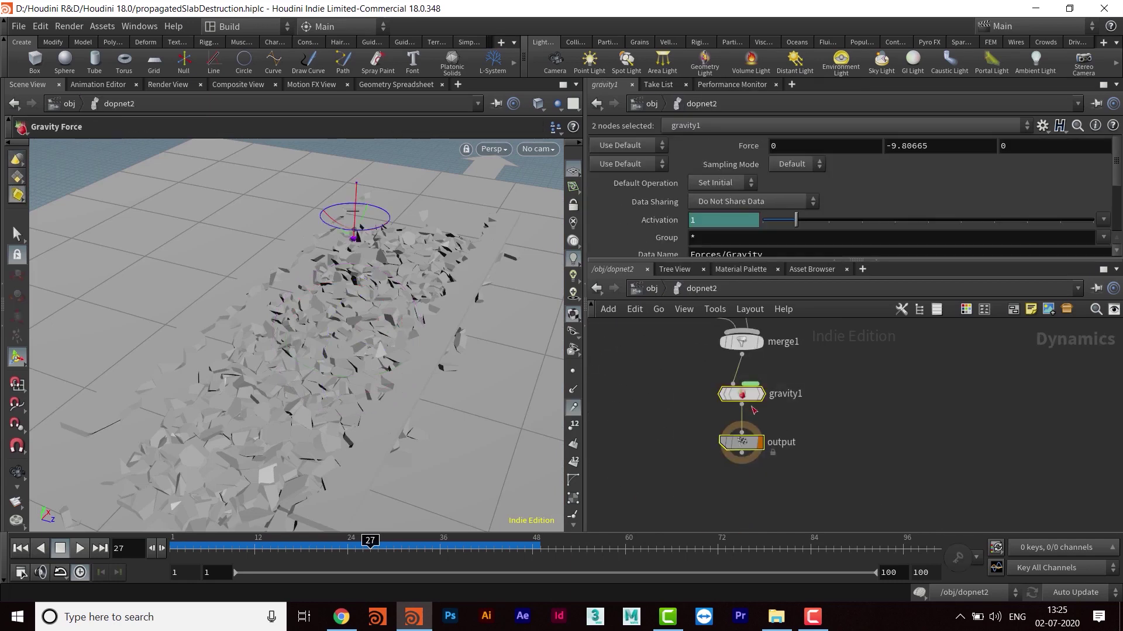
{"action": "left_click_drag", "start_coordinate": [749, 397], "coordinate": [751, 473]}
{"action": "middle_click_drag", "start_coordinate": [872, 413], "coordinate": [849, 422]}
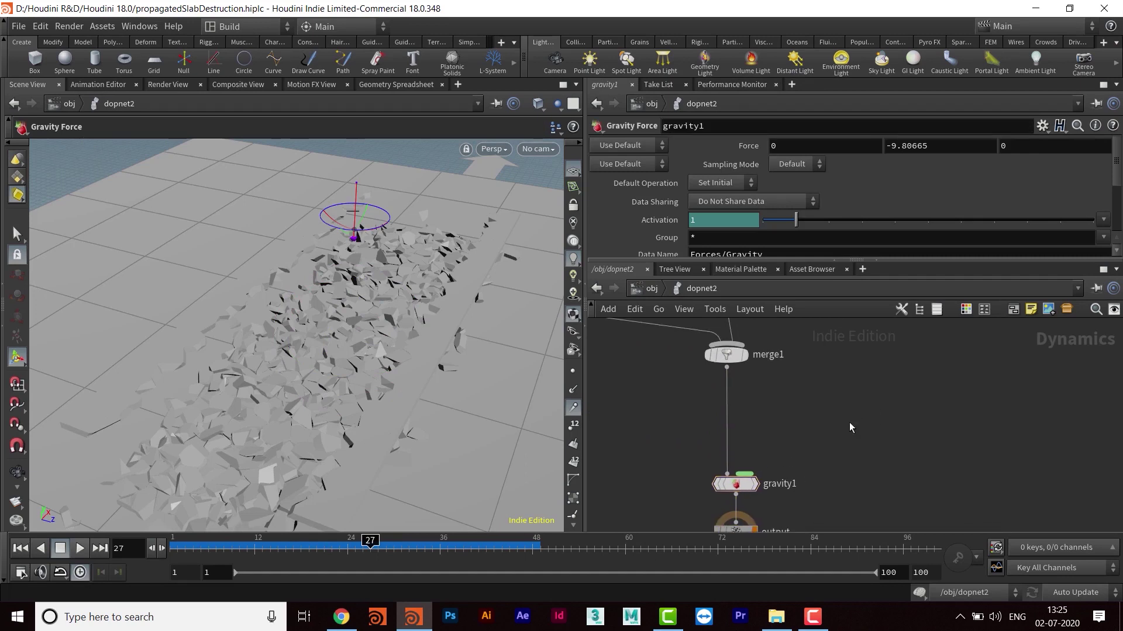
Step: Add a Constraint Network node beside the connection between merge1 and gravity1
{"action": "key", "text": "Tab"}
{"action": "type", "text": "cons"}
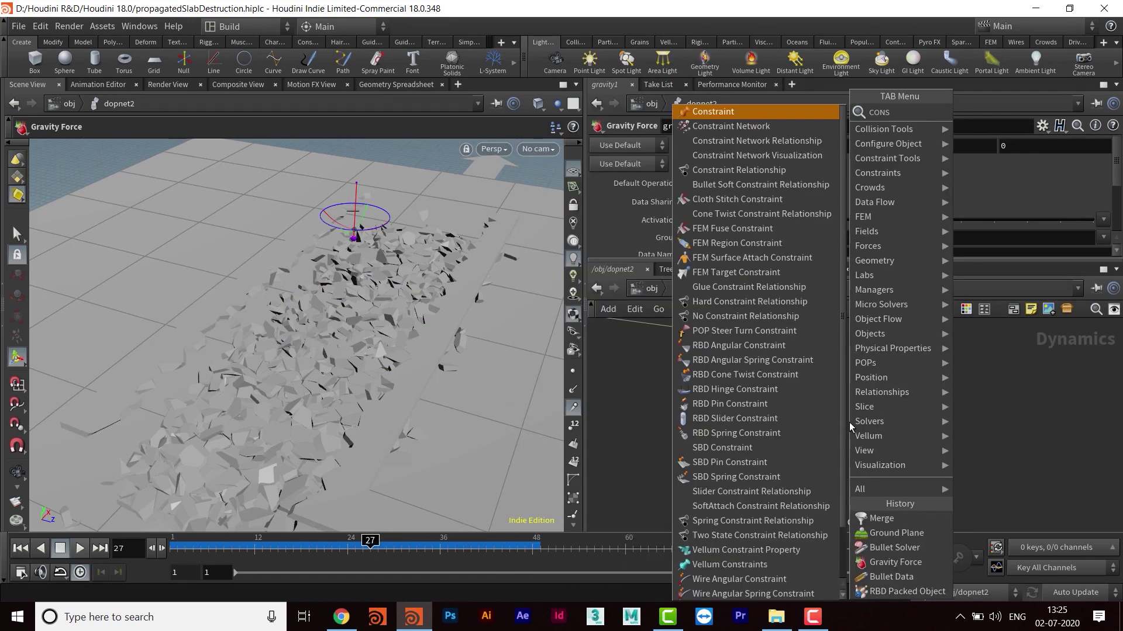
{"action": "key", "text": "Down"}
{"action": "key", "text": "Return"}
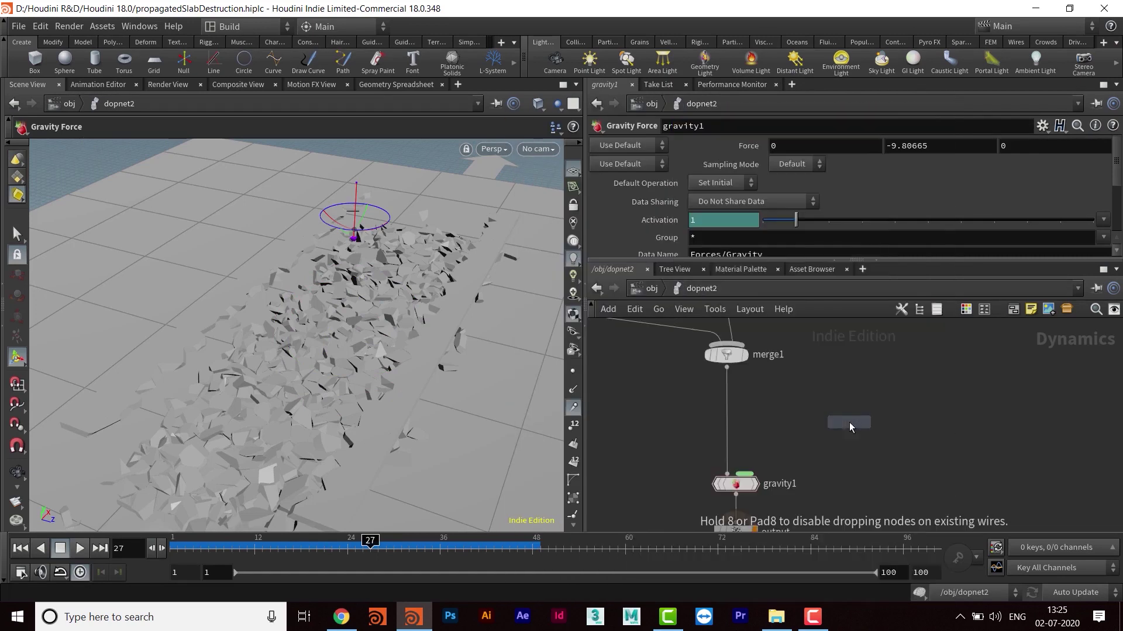
{"action": "left_click", "coordinate": [848, 405]}
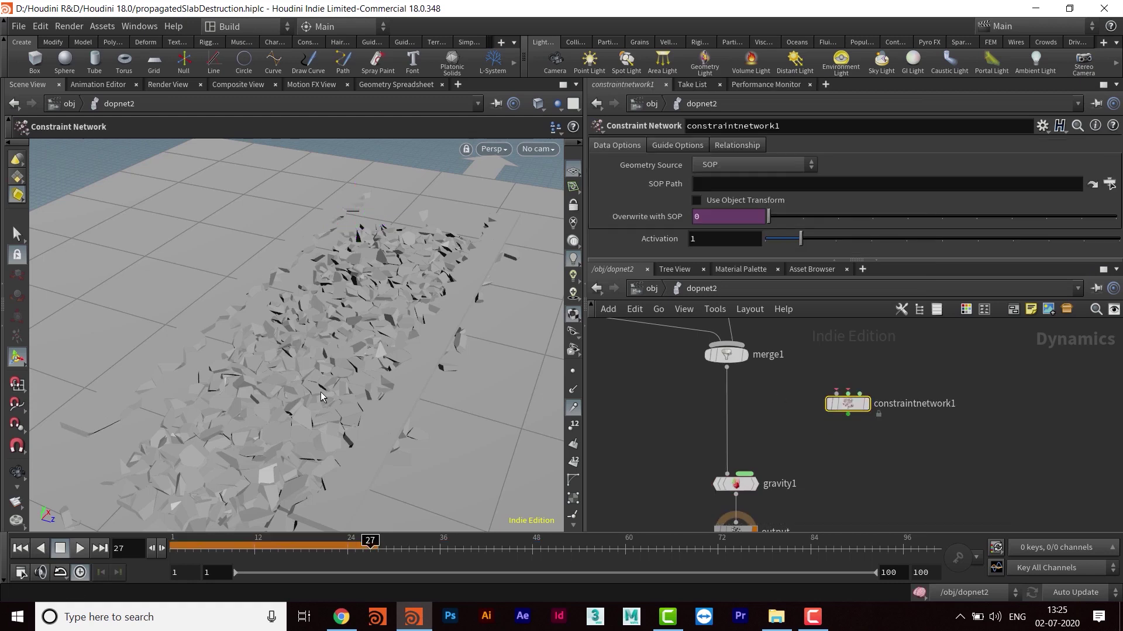
{"action": "scroll", "coordinate": [741, 423], "scroll_direction": "down", "scroll_amount": 3}
{"action": "scroll", "coordinate": [812, 469], "scroll_direction": "down", "scroll_amount": 2}
{"action": "mouse_move", "coordinate": [643, 338]}
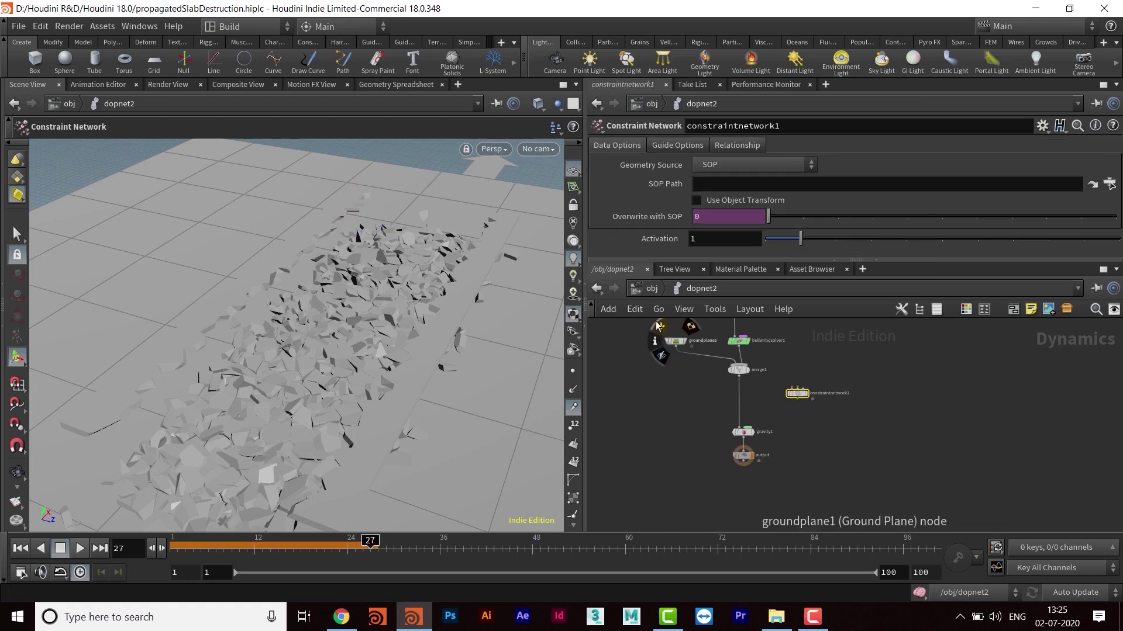
{"action": "left_click_drag", "start_coordinate": [703, 364], "coordinate": [701, 364]}
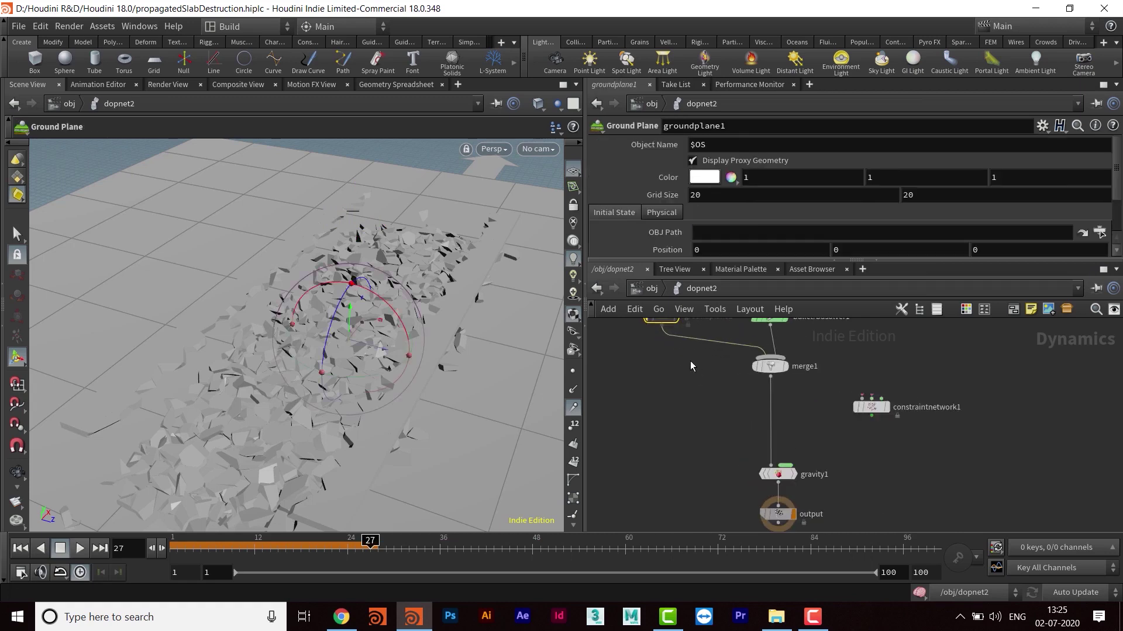
{"action": "scroll", "coordinate": [690, 360], "scroll_direction": "up", "scroll_amount": 3}
{"action": "left_click", "coordinate": [672, 428]}
{"action": "left_click", "coordinate": [671, 460]}
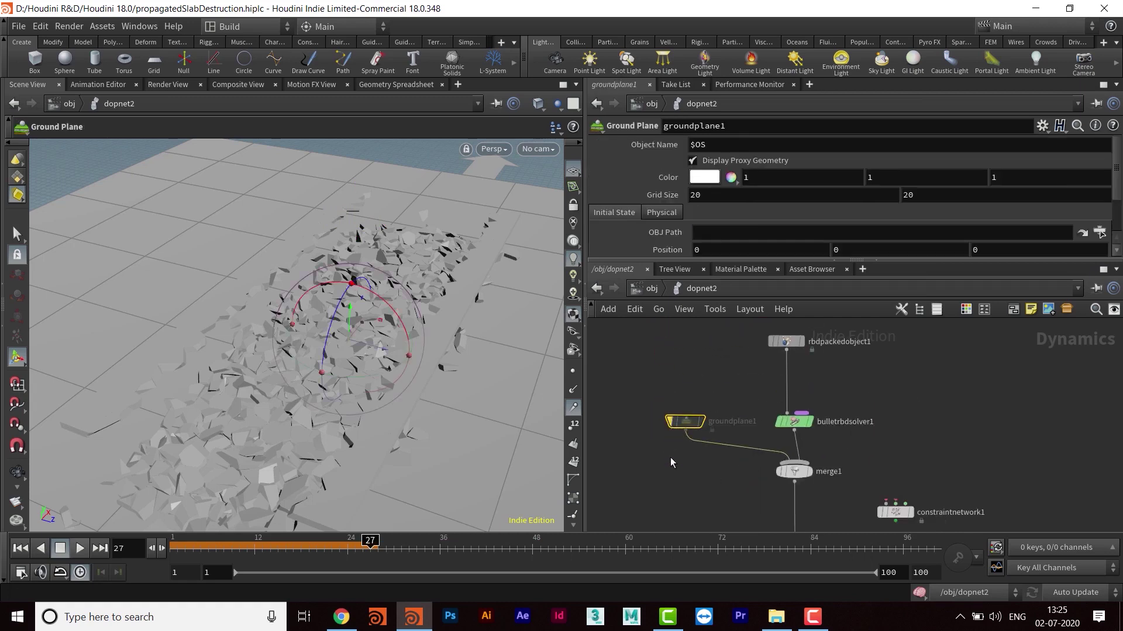
{"action": "left_click", "coordinate": [673, 422]}
{"action": "middle_click_drag", "start_coordinate": [697, 483], "coordinate": [674, 460]}
Step: Move merge1 farther below bulletrbdsolver1 and insert constraintnetwork1 into the connection between them
{"action": "left_click", "coordinate": [753, 426]}
{"action": "left_click_drag", "start_coordinate": [773, 454], "coordinate": [769, 507]}
{"action": "left_click", "coordinate": [717, 483]}
{"action": "left_click_drag", "start_coordinate": [774, 456], "coordinate": [774, 513]}
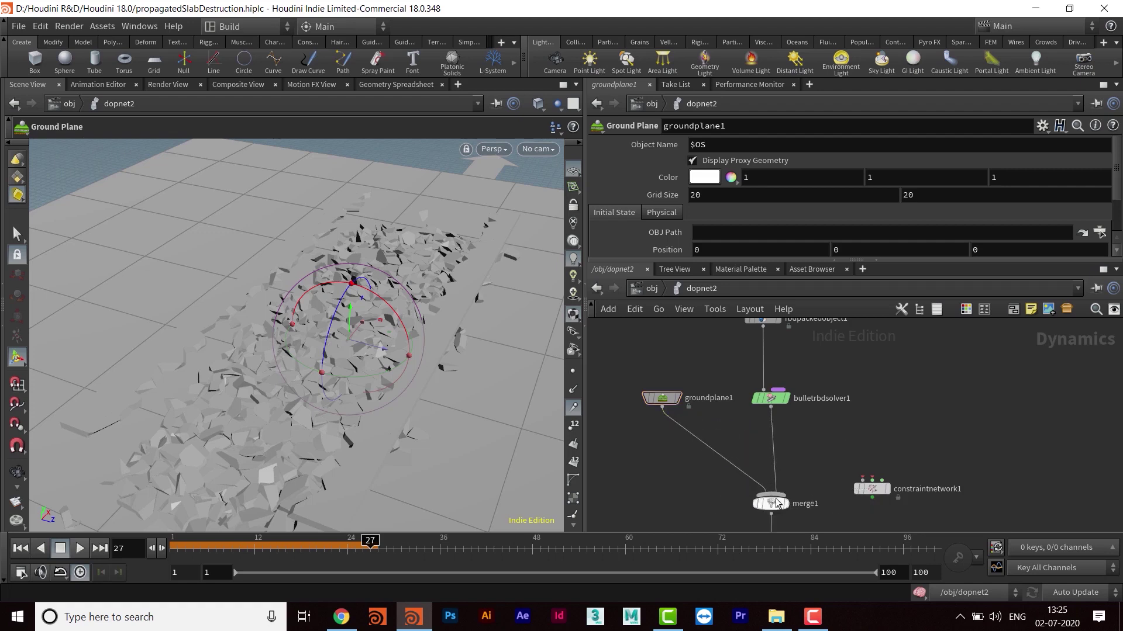
{"action": "scroll", "coordinate": [796, 445], "scroll_direction": "up", "scroll_amount": 4}
{"action": "left_click_drag", "start_coordinate": [895, 514], "coordinate": [754, 461]}
Step: Add a Glue Constraint Relationship node and connect its output to the second input of constraintnetwork1
{"action": "key", "text": "Tab"}
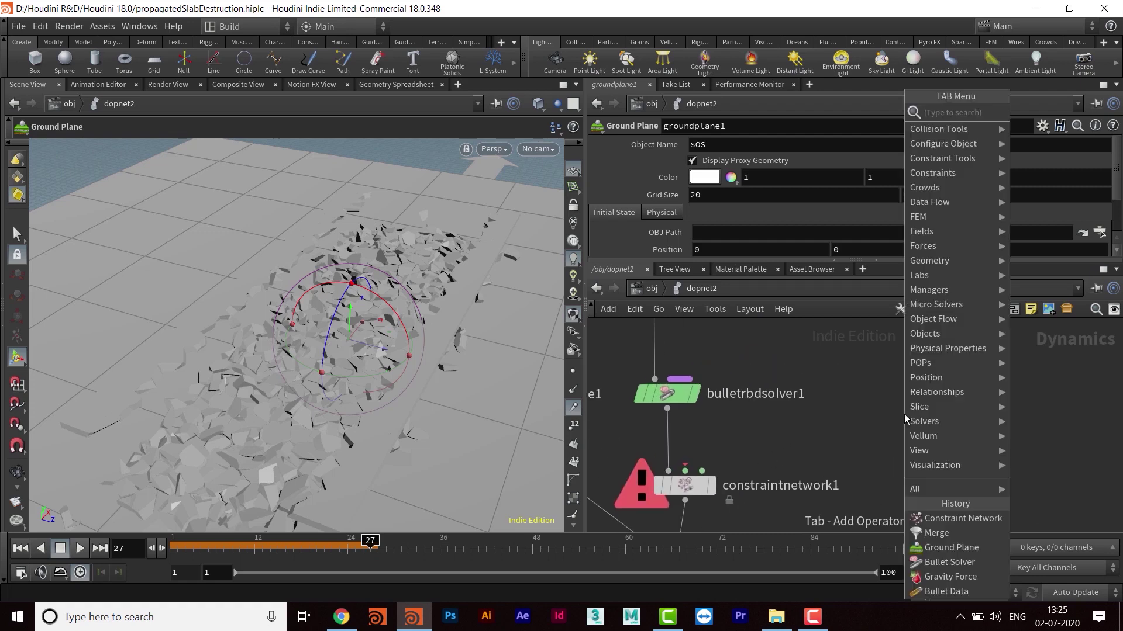
{"action": "type", "text": "GLUE"}
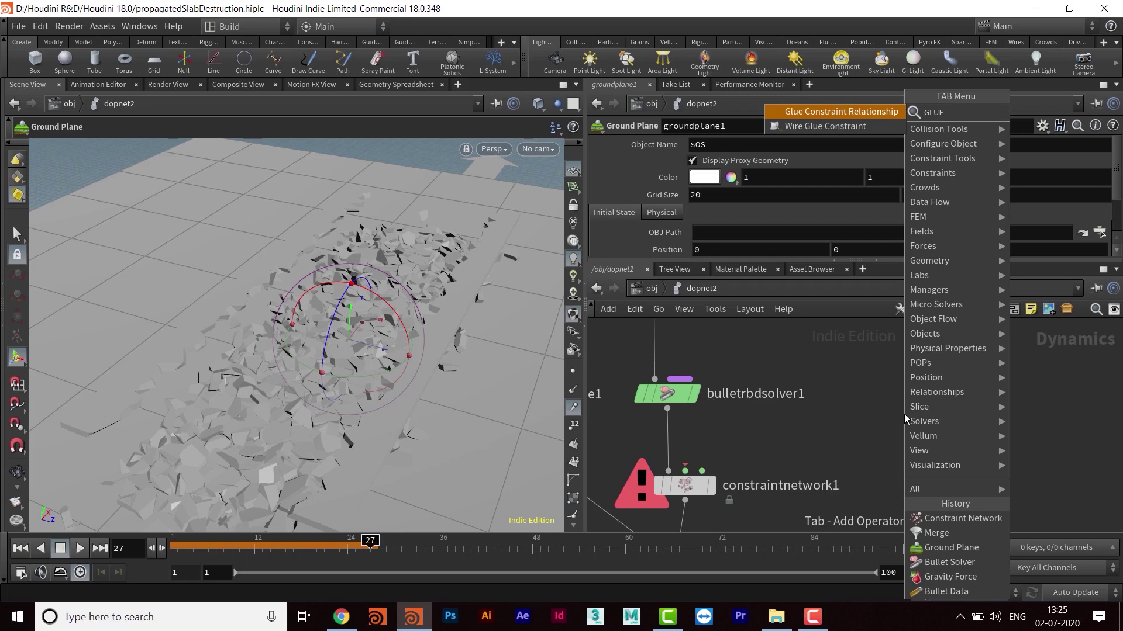
{"action": "key", "text": "Return"}
{"action": "left_click", "coordinate": [904, 414]}
{"action": "left_click_drag", "start_coordinate": [886, 385], "coordinate": [685, 472]}
{"action": "middle_click_drag", "start_coordinate": [902, 464], "coordinate": [936, 453]}
Step: Set the SOP Path of constraintnetwork1 to /obj/Slab/OUT_CONSTRAINT
{"action": "left_click", "coordinate": [718, 475]}
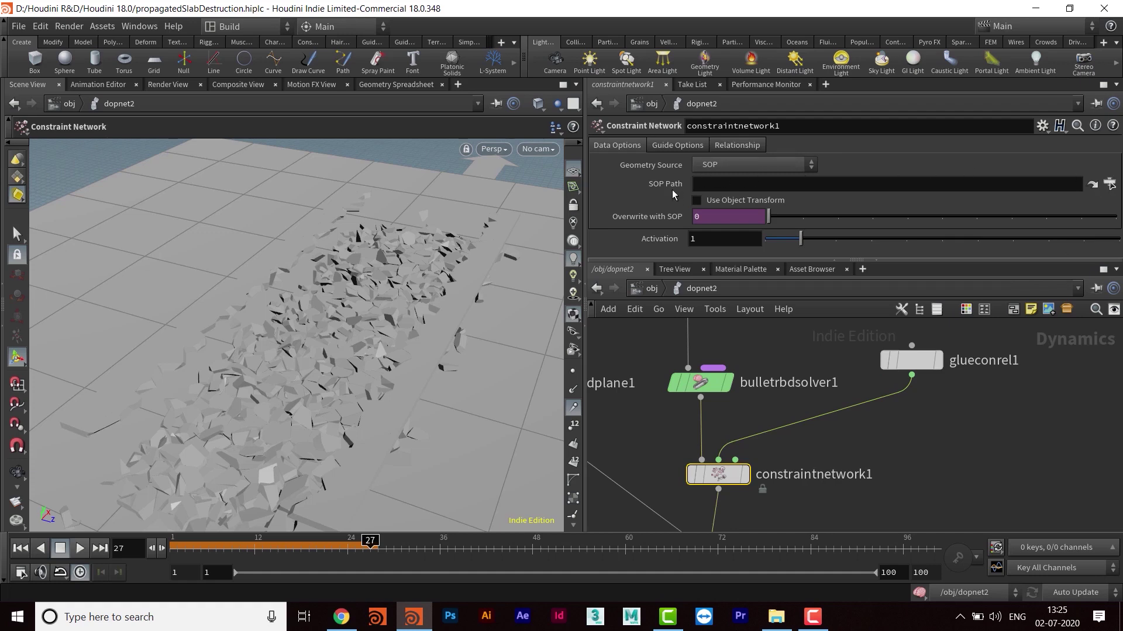
{"action": "left_click", "coordinate": [1109, 183]}
{"action": "left_click_drag", "start_coordinate": [983, 64], "coordinate": [851, 50]}
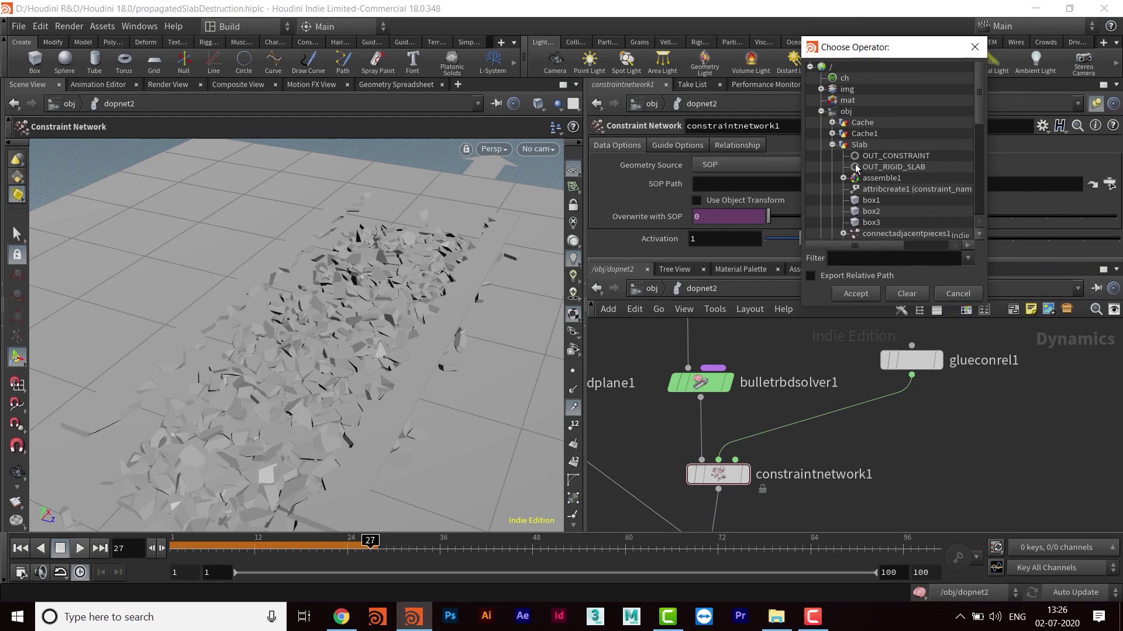
{"action": "left_click", "coordinate": [898, 157]}
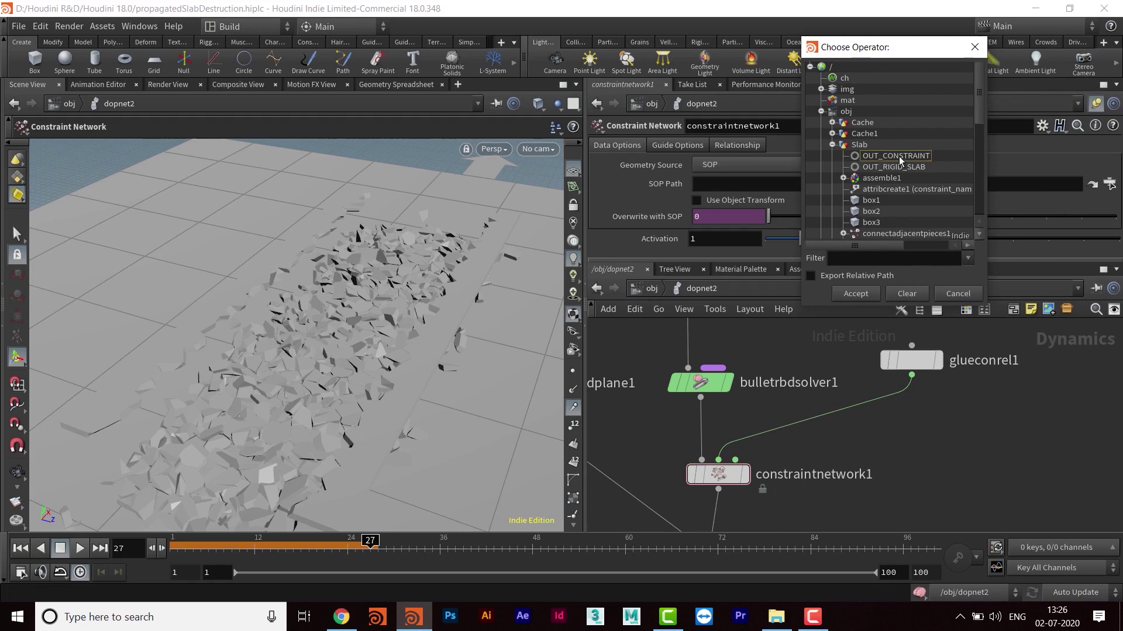
{"action": "left_click", "coordinate": [855, 294]}
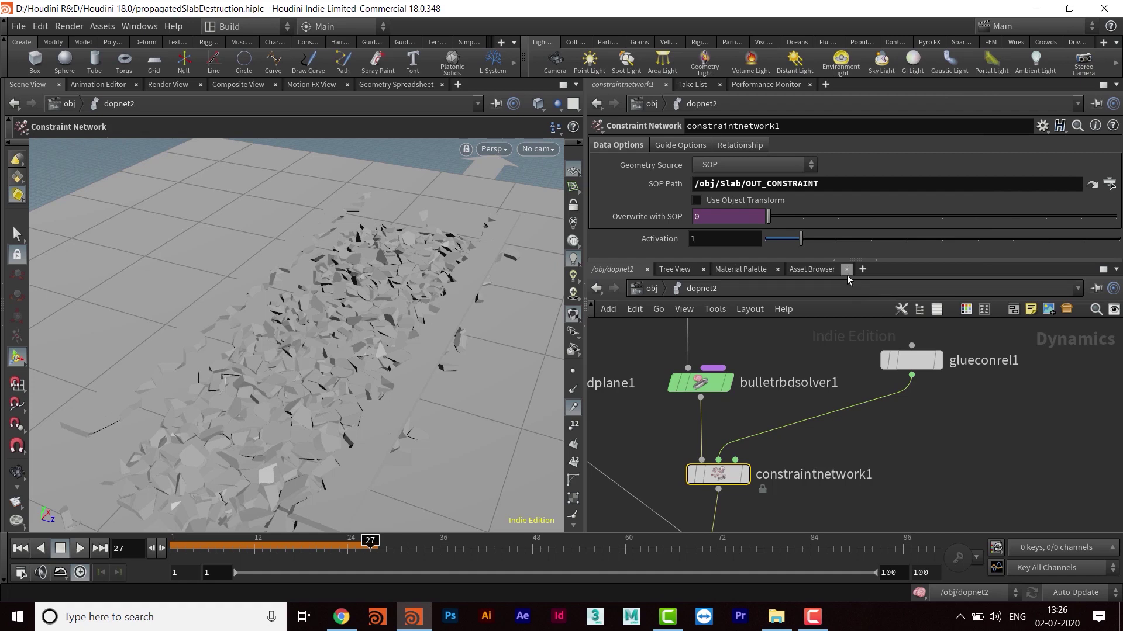
Step: Enlarge the parameter area and set the Data Name of glueconrel1 to glue
{"action": "left_click", "coordinate": [907, 360]}
{"action": "left_click_drag", "start_coordinate": [850, 264], "coordinate": [851, 361]}
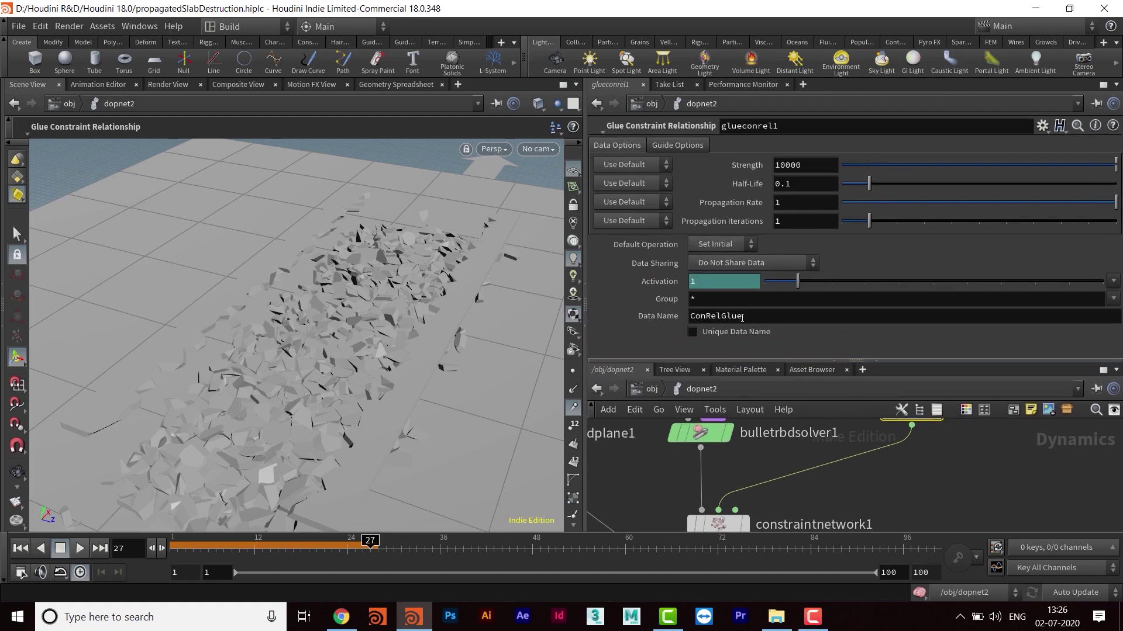
{"action": "left_click_drag", "start_coordinate": [770, 316], "coordinate": [688, 316]}
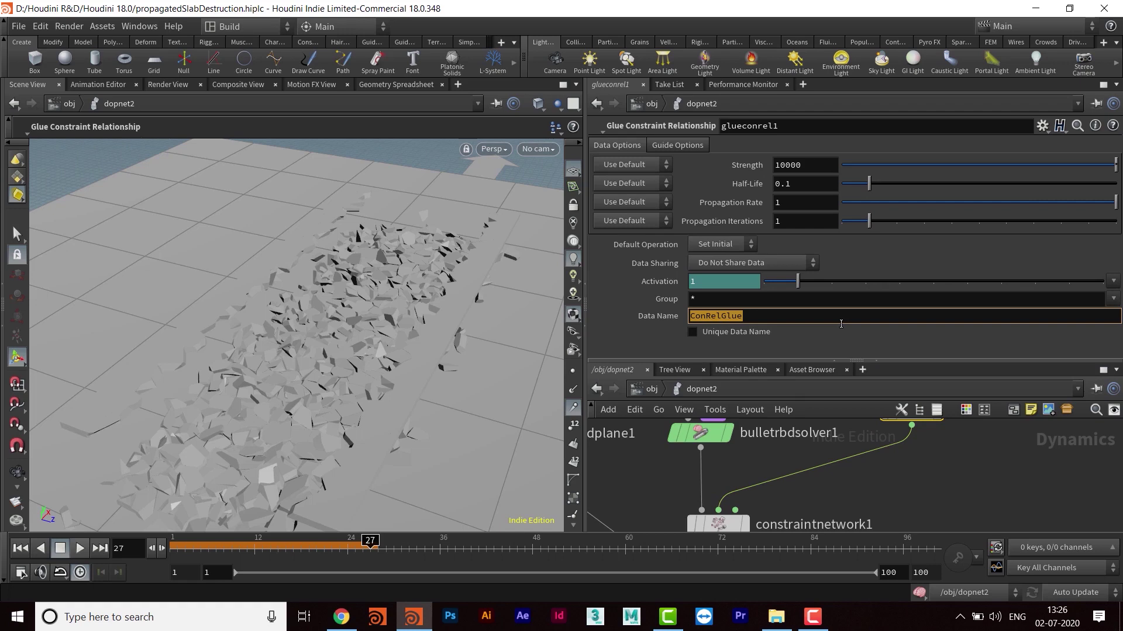
{"action": "type", "text": "GL"}
{"action": "key", "text": "Tab"}
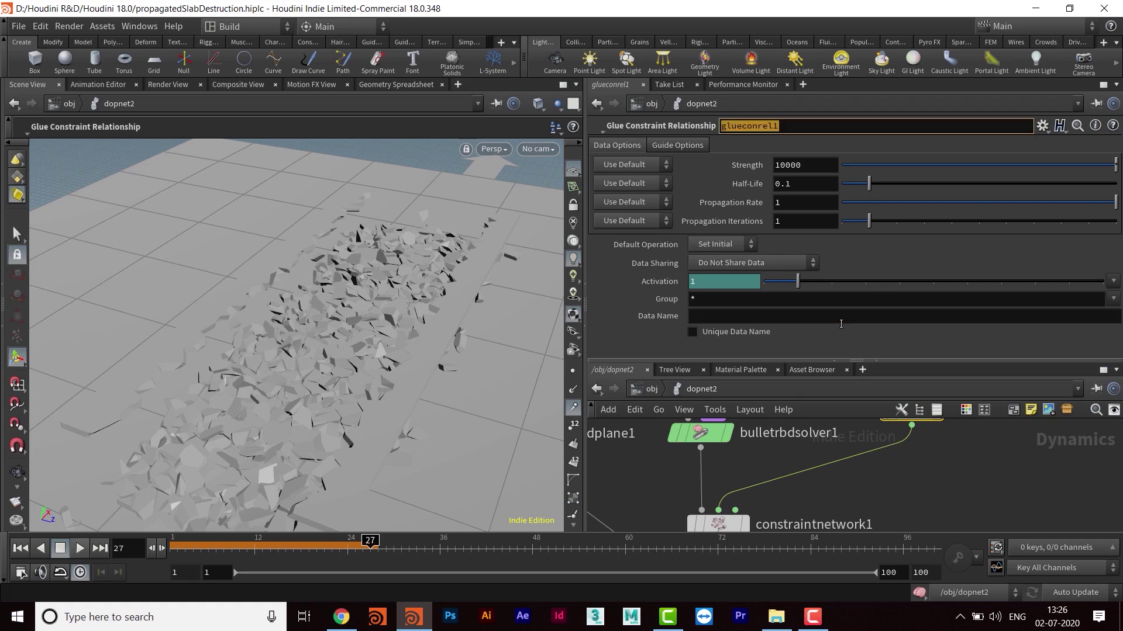
{"action": "type", "text": "GL"}
{"action": "left_click", "coordinate": [725, 319]}
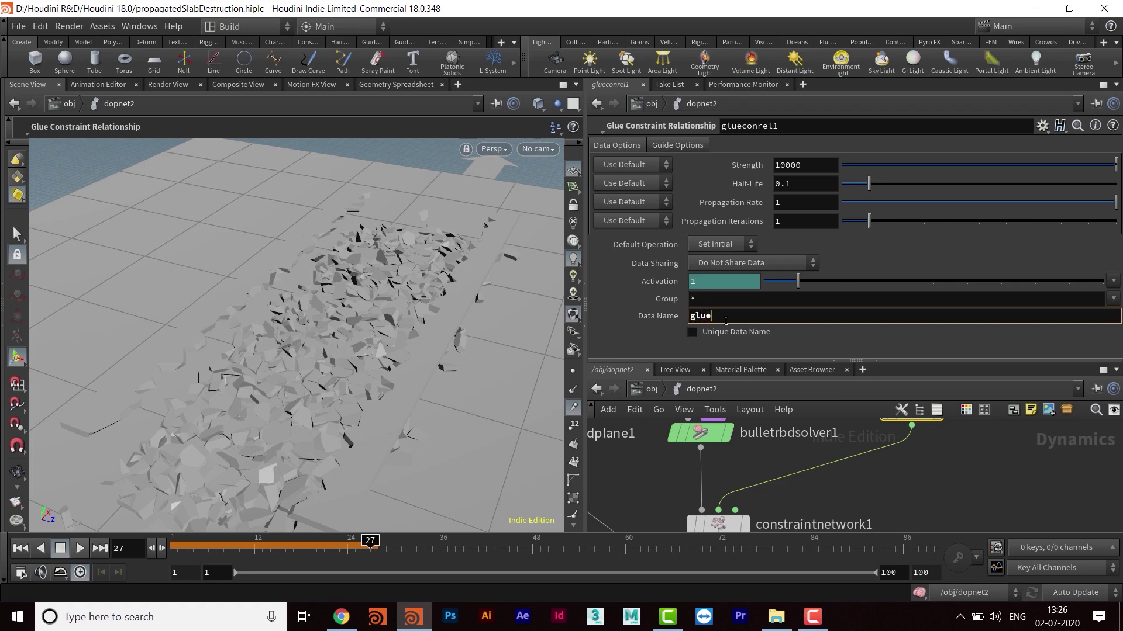
{"action": "key", "text": "Return"}
Step: Play the glued slab simulation from the first frame and stop it after checking how the slab behaves
{"action": "left_click_drag", "start_coordinate": [393, 323], "coordinate": [295, 365], "text": "alt"}
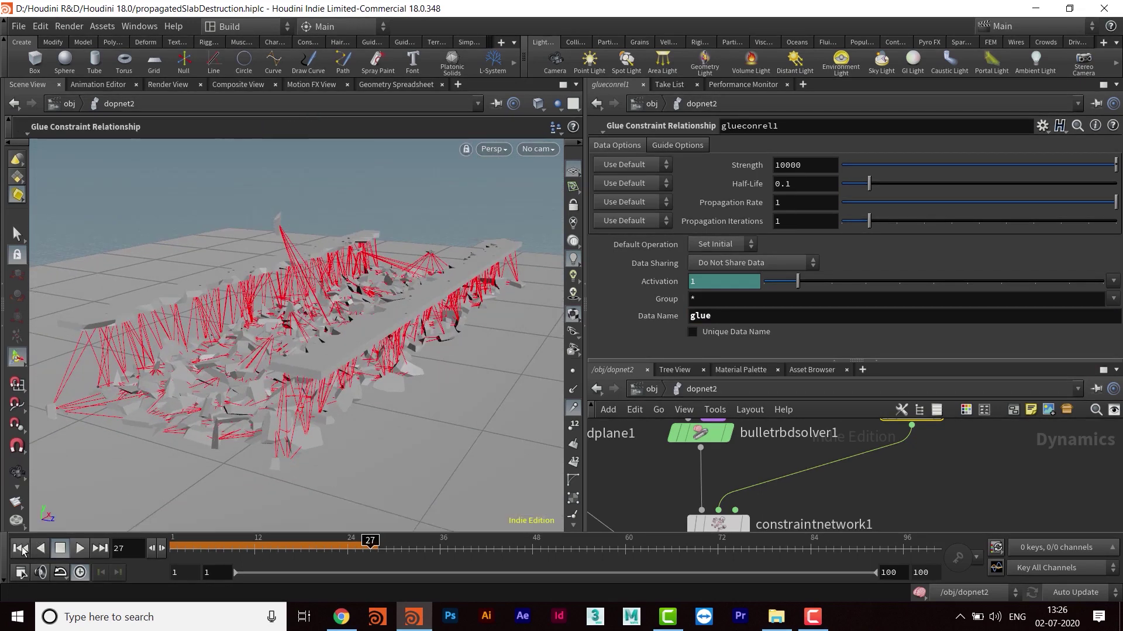
{"action": "left_click", "coordinate": [20, 548]}
{"action": "left_click", "coordinate": [81, 548]}
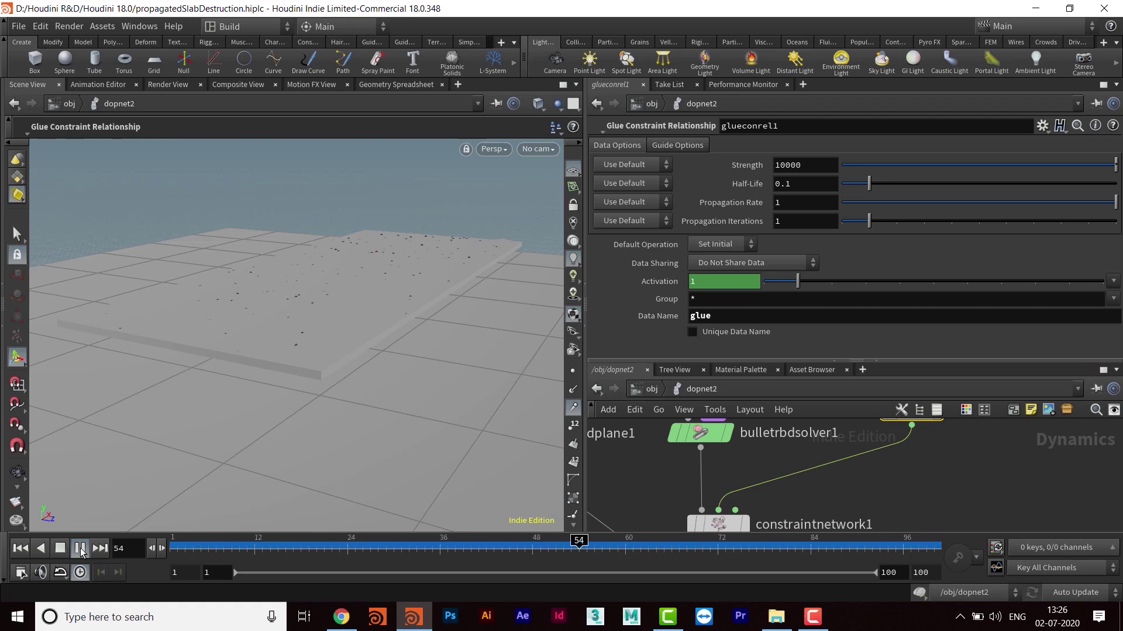
{"action": "left_click", "coordinate": [81, 548]}
Step: Set the Strength of glueconrel1 to 100
{"action": "middle_click_drag", "start_coordinate": [835, 416], "coordinate": [747, 423]}
{"action": "left_click_drag", "start_coordinate": [745, 430], "coordinate": [853, 491]}
{"action": "left_click", "coordinate": [821, 165]}
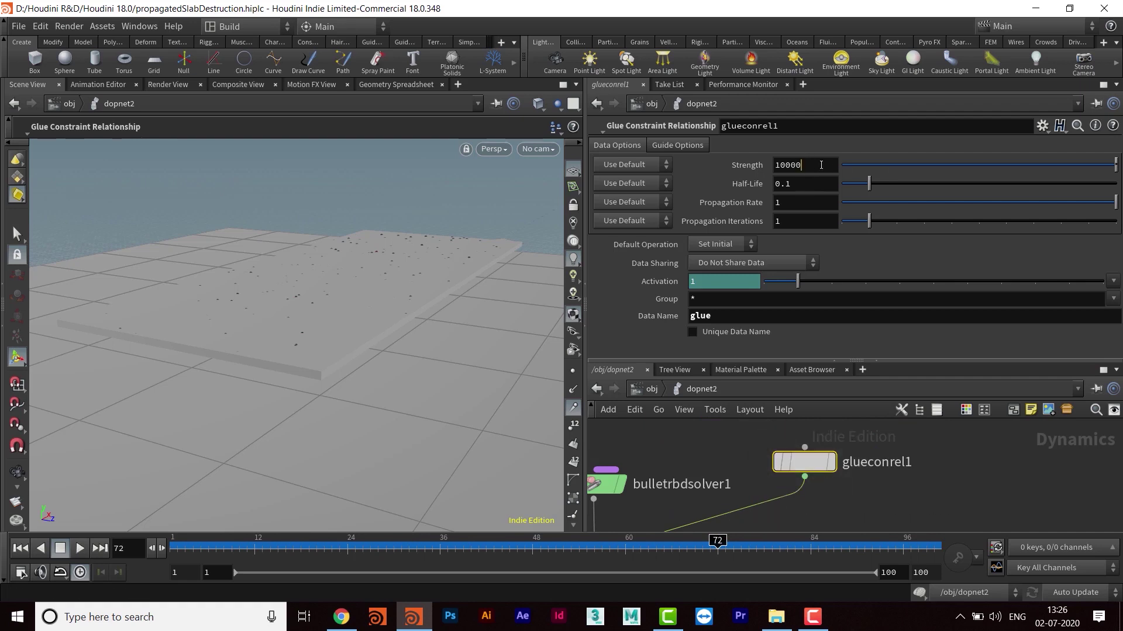
{"action": "key", "text": "Return"}
Step: Replay the simulation from the first frame with the new glue strength and inspect the slab from above
{"action": "left_click", "coordinate": [20, 548]}
{"action": "left_click", "coordinate": [80, 548]}
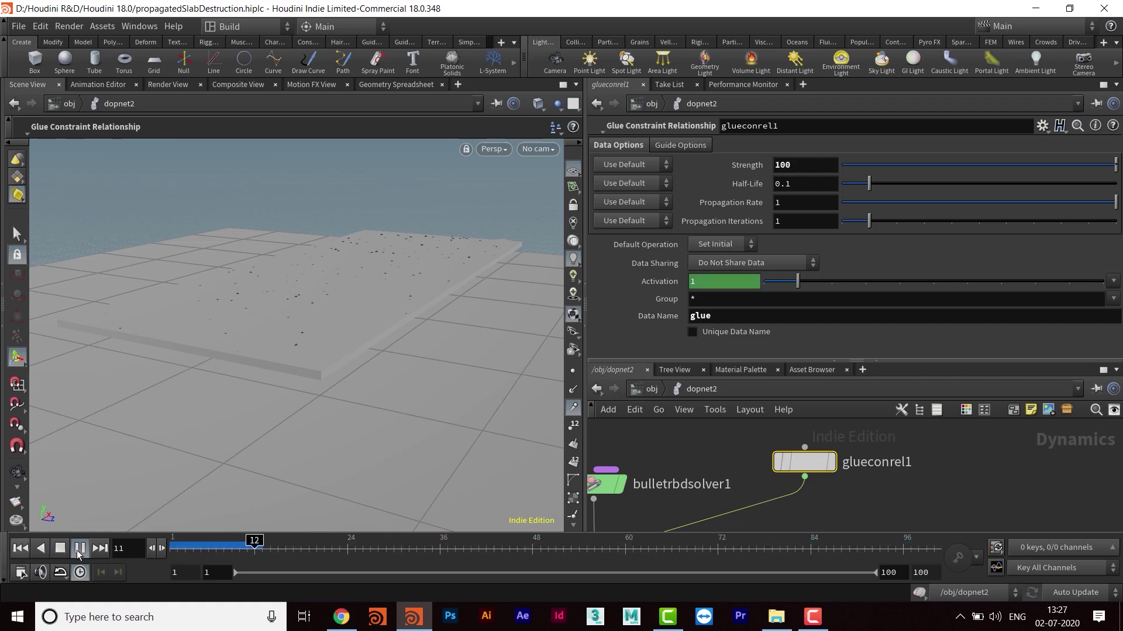
{"action": "left_click", "coordinate": [78, 550]}
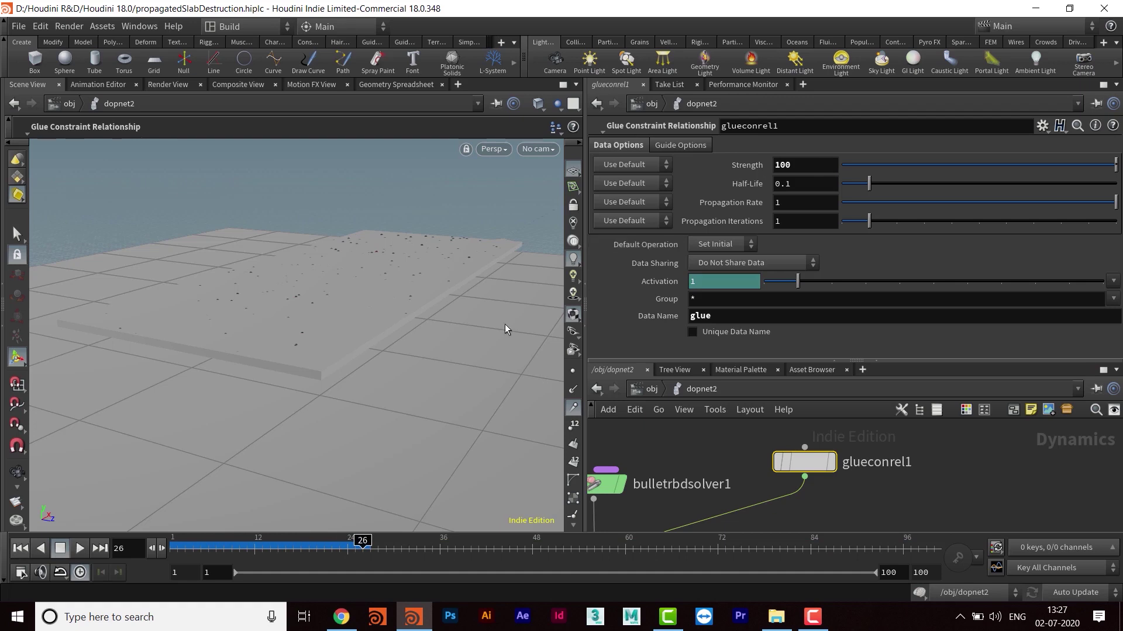
{"action": "left_click_drag", "start_coordinate": [433, 276], "coordinate": [469, 295], "text": "alt"}
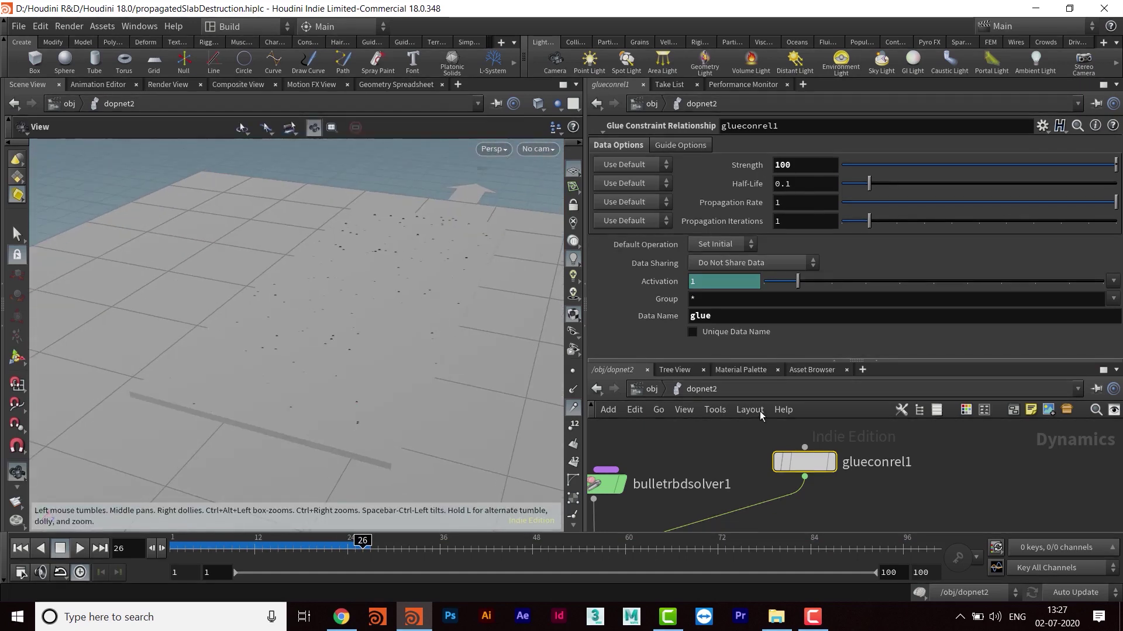
Step: Enlarge the network area and move glueconrel1 slightly closer to bulletrbdsolver1
{"action": "left_click_drag", "start_coordinate": [796, 361], "coordinate": [788, 263]}
{"action": "middle_click_drag", "start_coordinate": [817, 447], "coordinate": [880, 320]}
{"action": "middle_click_drag", "start_coordinate": [749, 459], "coordinate": [758, 352]}
{"action": "scroll", "coordinate": [773, 392], "scroll_direction": "down", "scroll_amount": 2}
{"action": "middle_click_drag", "start_coordinate": [774, 393], "coordinate": [770, 424]}
{"action": "middle_click_drag", "start_coordinate": [863, 411], "coordinate": [797, 508]}
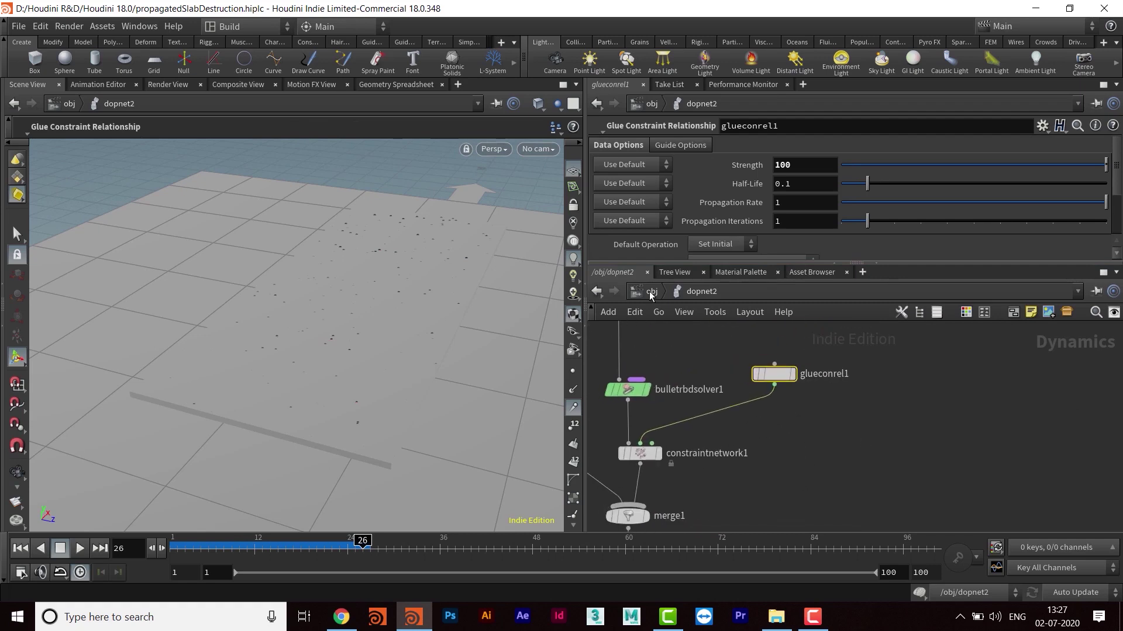
{"action": "mouse_move", "coordinate": [782, 468]}
{"action": "middle_mouse_down"}
{"action": "mouse_move", "coordinate": [807, 388]}
{"action": "mouse_move", "coordinate": [780, 456]}
{"action": "middle_mouse_up"}
{"action": "scroll", "coordinate": [787, 443], "scroll_direction": "up", "scroll_amount": 1}
{"action": "middle_click_drag", "start_coordinate": [788, 385], "coordinate": [817, 433]}
{"action": "left_click_drag", "start_coordinate": [831, 402], "coordinate": [799, 394]}
Step: Check the layout around constraintnetwork1 and return from dopnet2 to the obj level
{"action": "scroll", "coordinate": [830, 420], "scroll_direction": "down", "scroll_amount": 3}
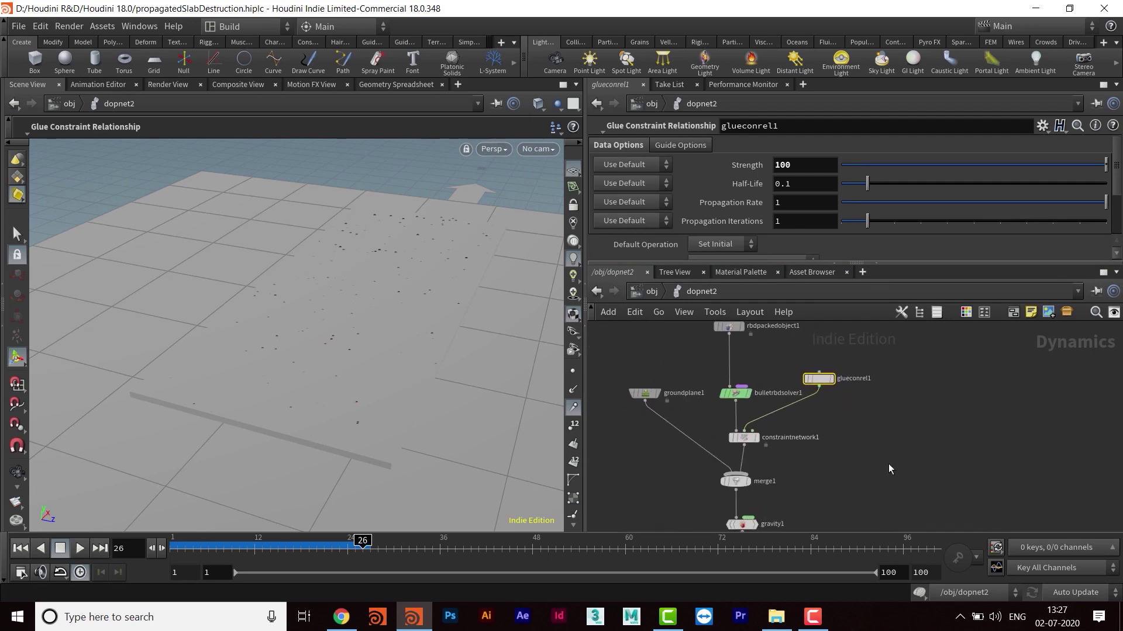
{"action": "scroll", "coordinate": [848, 439], "scroll_direction": "up", "scroll_amount": 2}
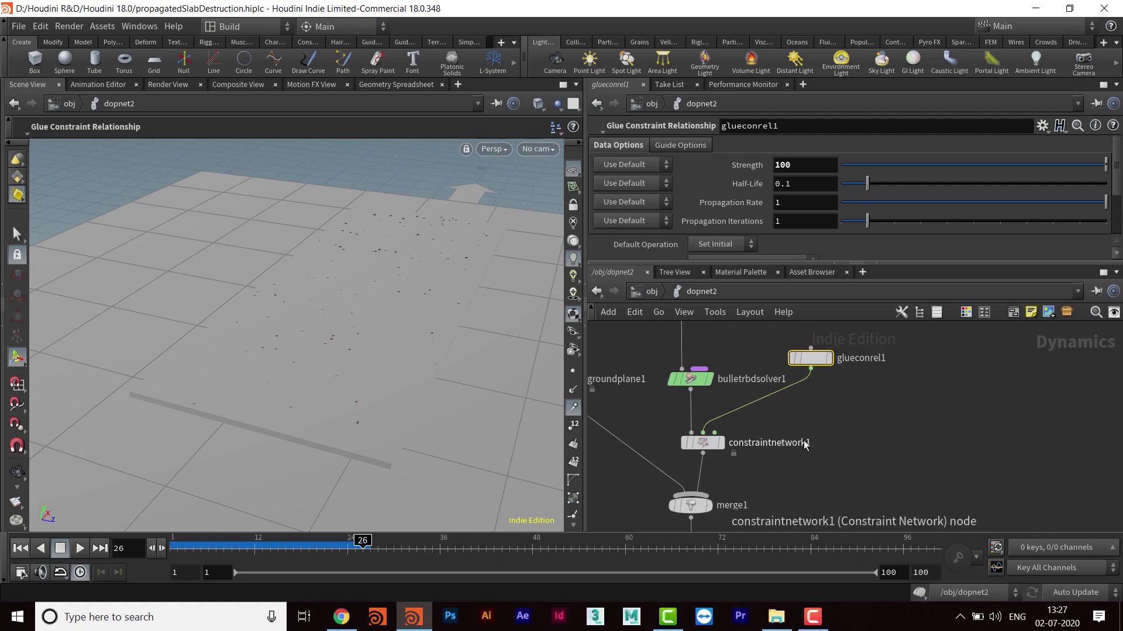
{"action": "scroll", "coordinate": [850, 446], "scroll_direction": "up", "scroll_amount": 1}
{"action": "middle_click_drag", "start_coordinate": [835, 475], "coordinate": [826, 477]}
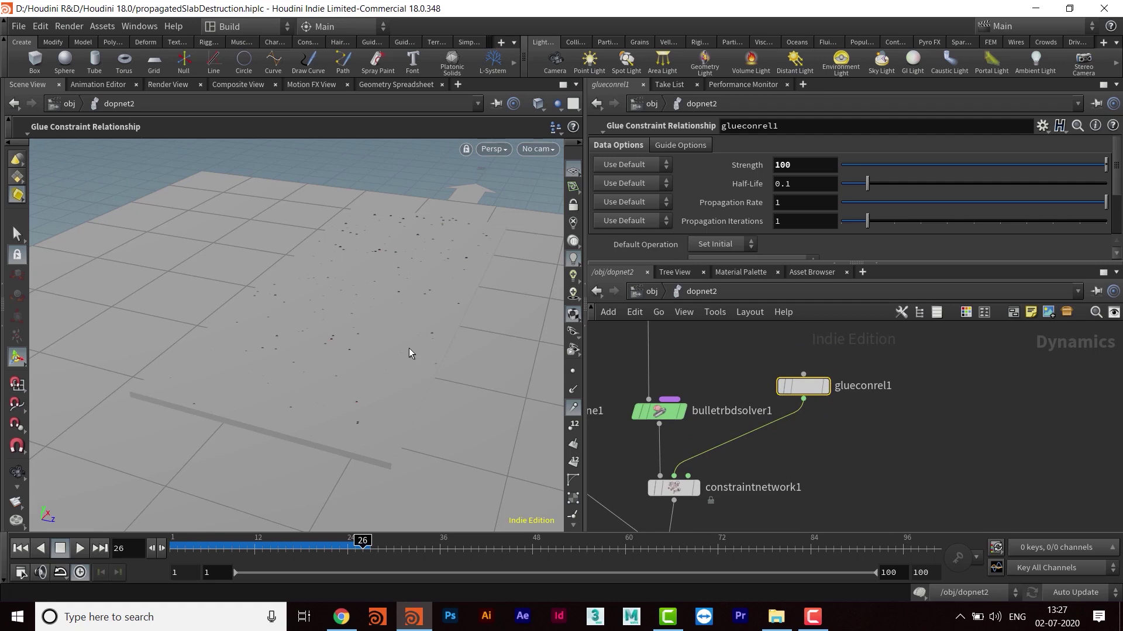
{"action": "left_click", "coordinate": [643, 291]}
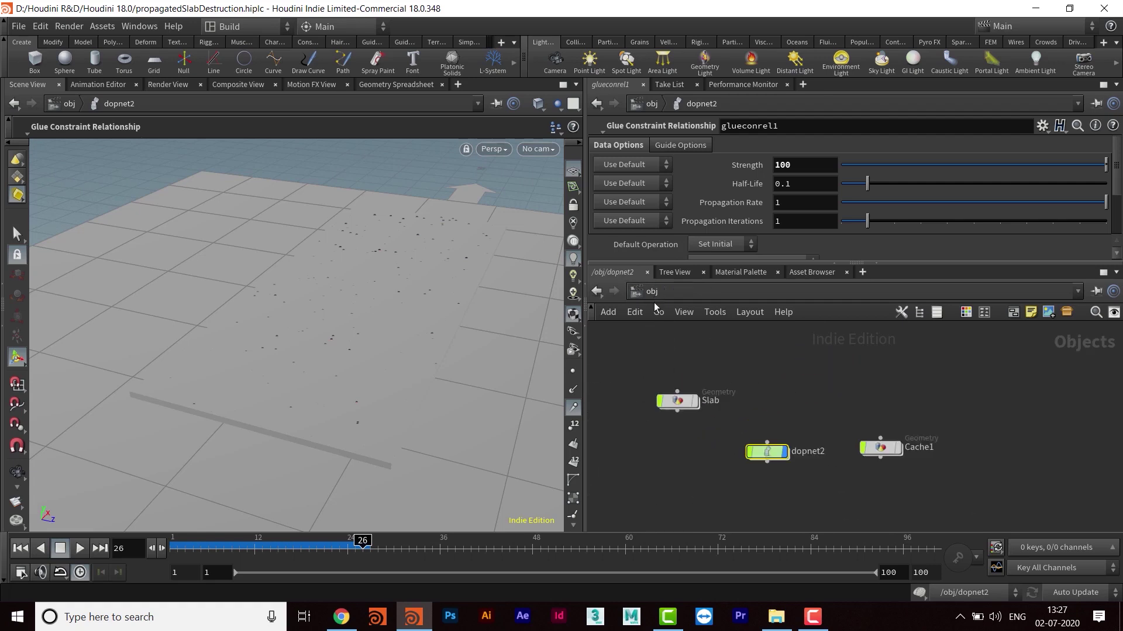
Step: Open the Slab network and display the output of connectadjacentpieces1
{"action": "double_click", "coordinate": [677, 401]}
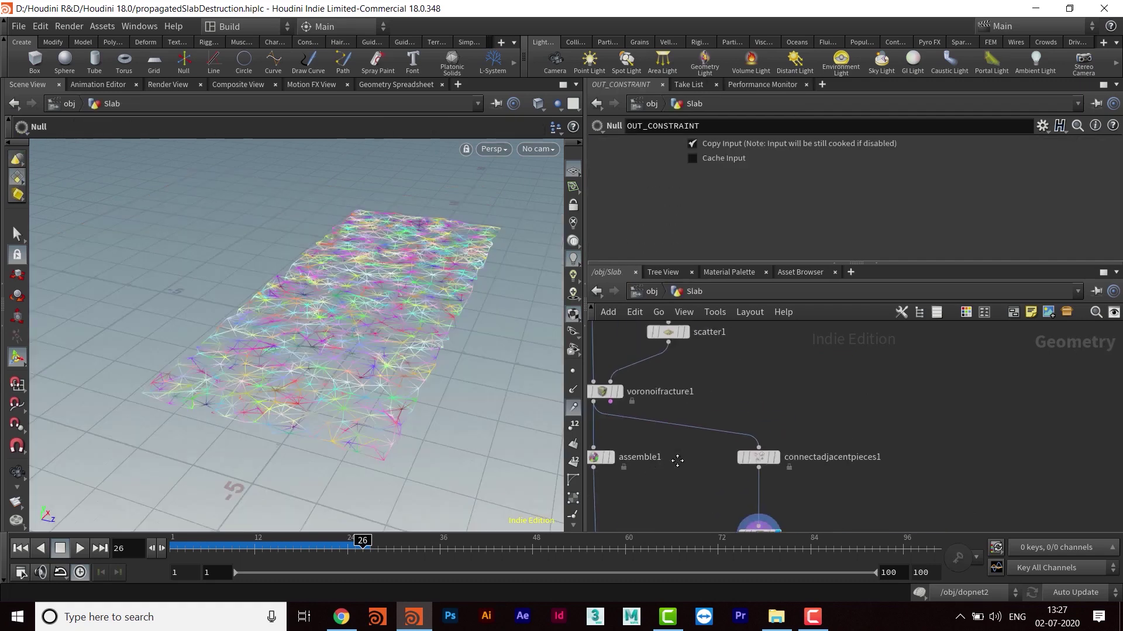
{"action": "left_click", "coordinate": [767, 454]}
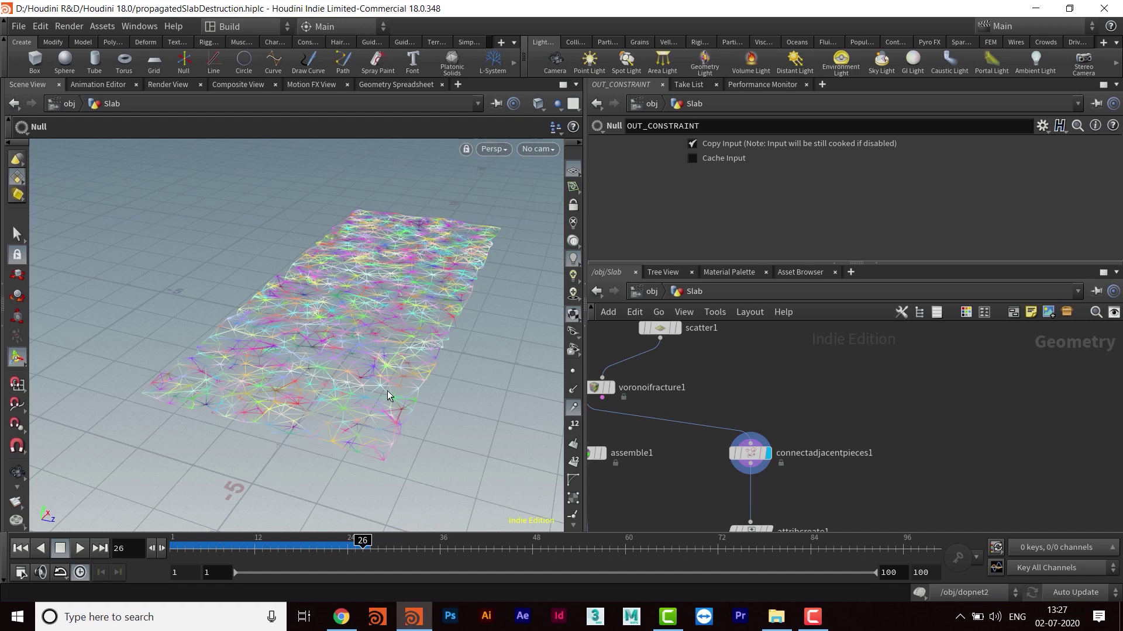
{"action": "middle_click_drag", "start_coordinate": [865, 463], "coordinate": [759, 459]}
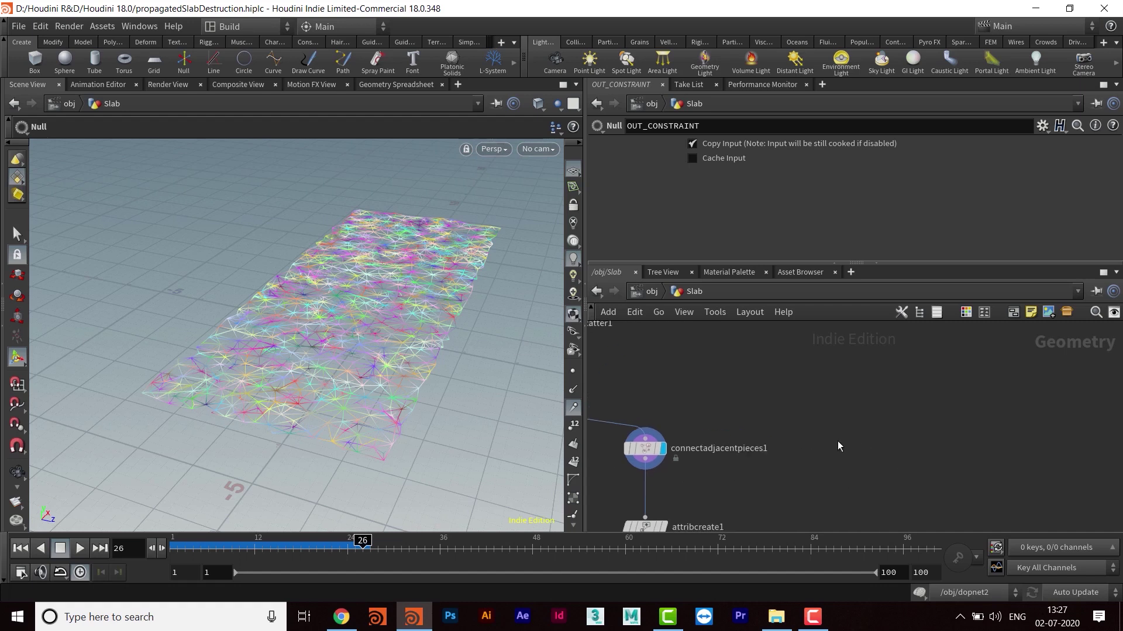
{"action": "middle_click_drag", "start_coordinate": [838, 441], "coordinate": [814, 440]}
Step: Switch the viewport to the top view and frame the whole slab's constraint lines
{"action": "left_click_drag", "start_coordinate": [353, 335], "coordinate": [327, 323]}
{"action": "key", "text": "2"}
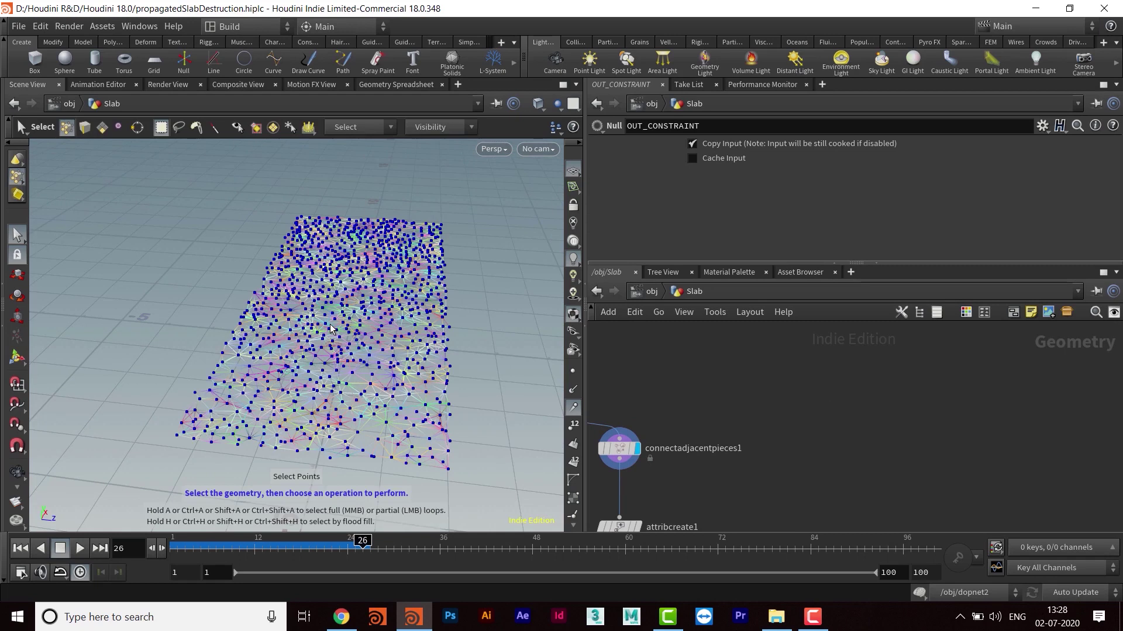
{"action": "left_click_drag", "start_coordinate": [381, 329], "coordinate": [369, 330]}
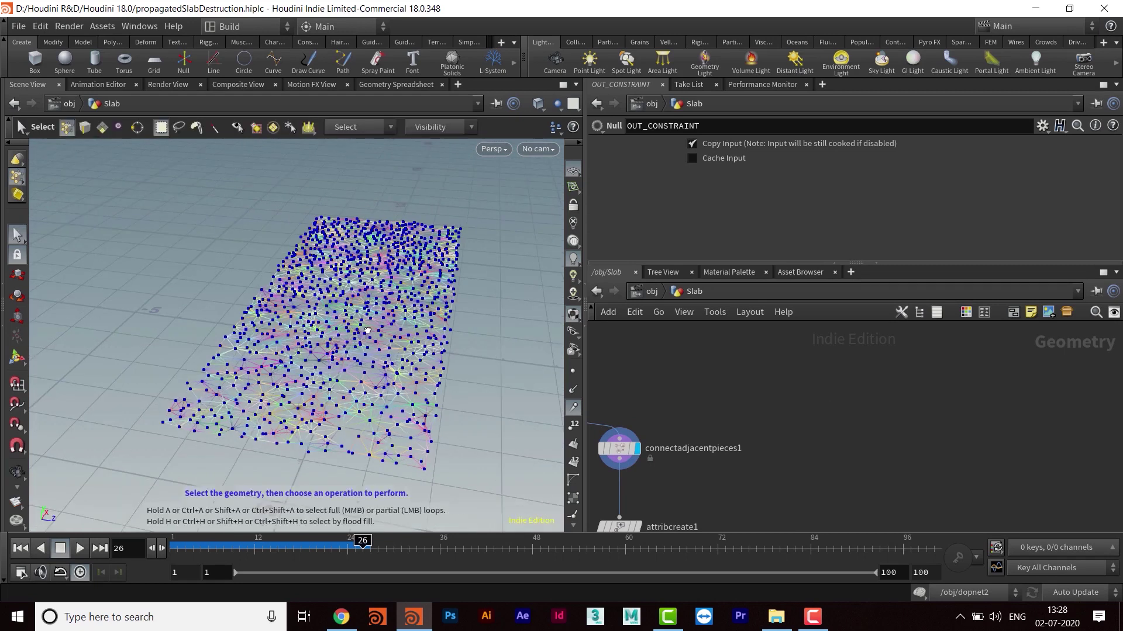
{"action": "key", "text": "Escape"}
{"action": "key", "text": "space+2"}
{"action": "right_click_drag", "start_coordinate": [376, 365], "coordinate": [370, 380]}
{"action": "middle_click_drag", "start_coordinate": [390, 374], "coordinate": [396, 358]}
{"action": "right_click_drag", "start_coordinate": [396, 359], "coordinate": [382, 375]}
{"action": "middle_click_drag", "start_coordinate": [382, 373], "coordinate": [353, 397]}
{"action": "right_click_drag", "start_coordinate": [346, 395], "coordinate": [345, 388]}
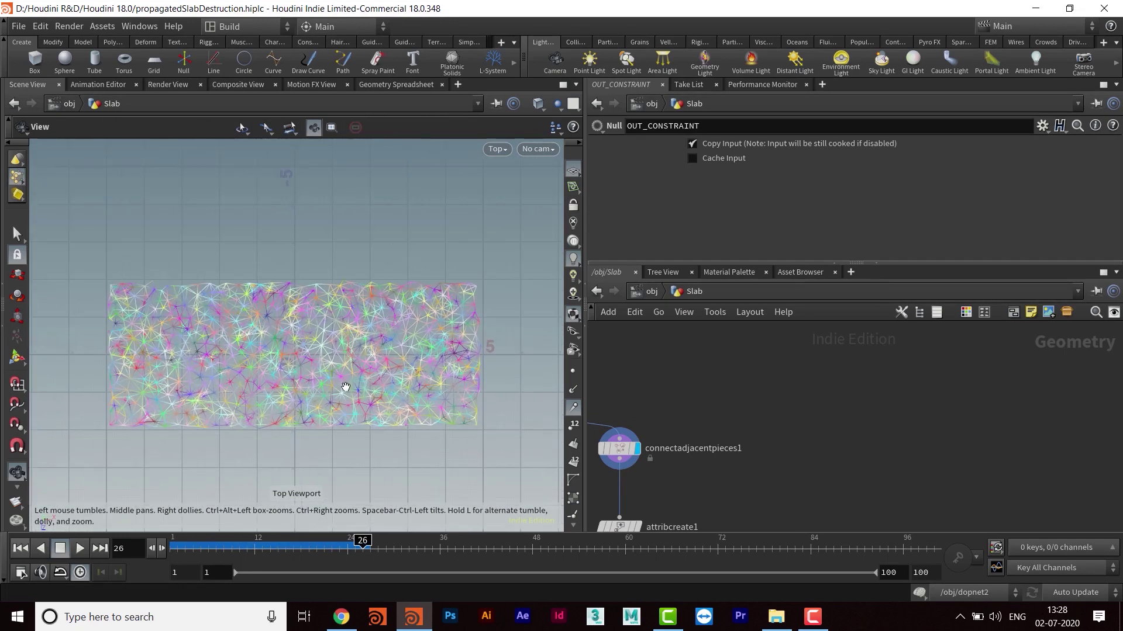
Step: Add a Curve node in the empty area beside connectadjacentpieces1
{"action": "middle_click_drag", "start_coordinate": [819, 460], "coordinate": [782, 447]}
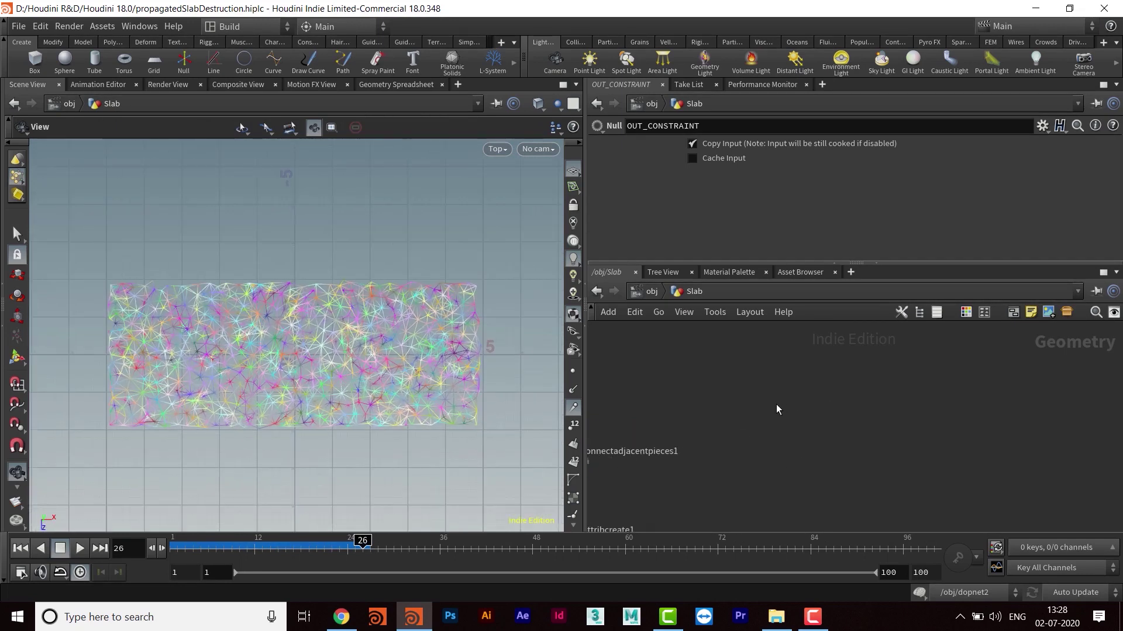
{"action": "key", "text": "Tab"}
{"action": "type", "text": "curve"}
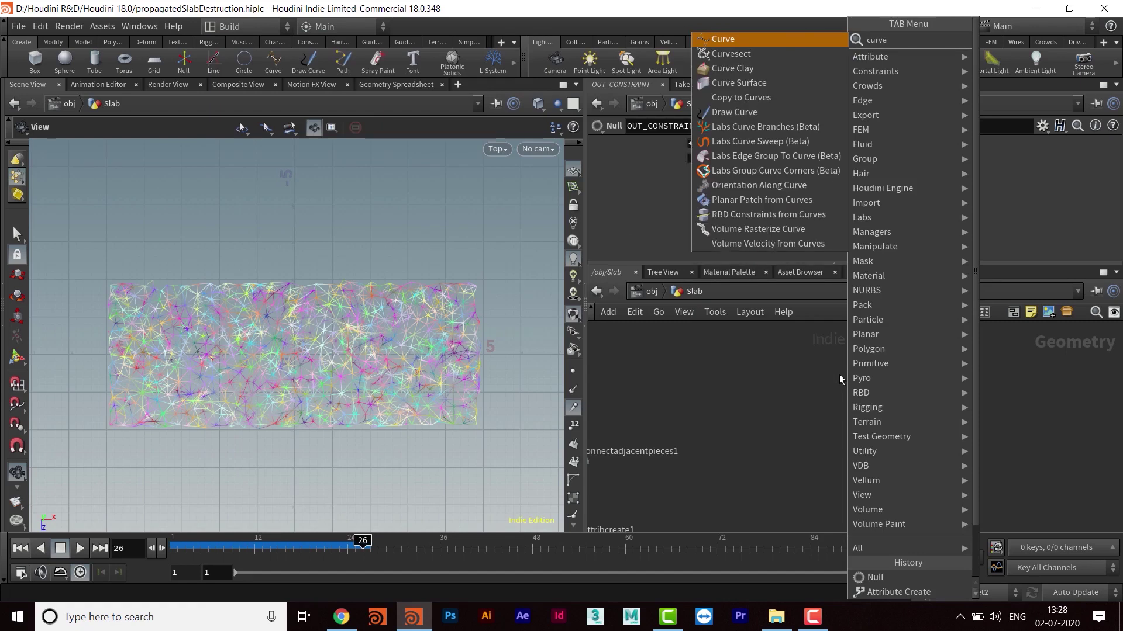
{"action": "key", "text": "Return"}
{"action": "left_click", "coordinate": [840, 375]}
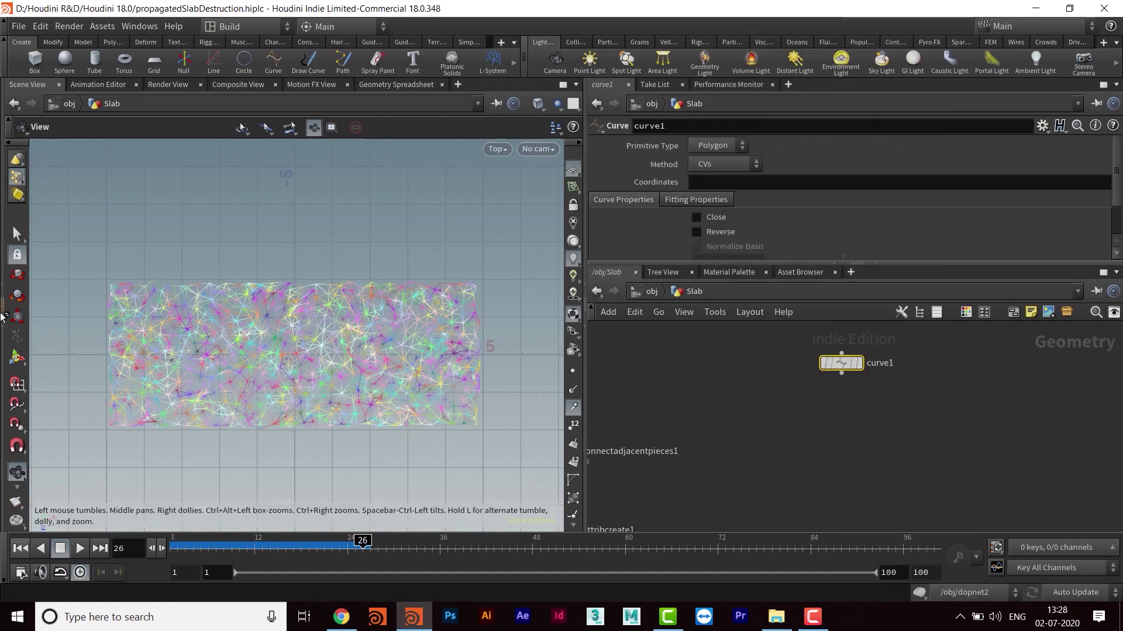
Step: Draw a five-point zigzag polygon curve along the slab's length, from about X -6.7 to X 5.9
{"action": "left_click", "coordinate": [16, 360]}
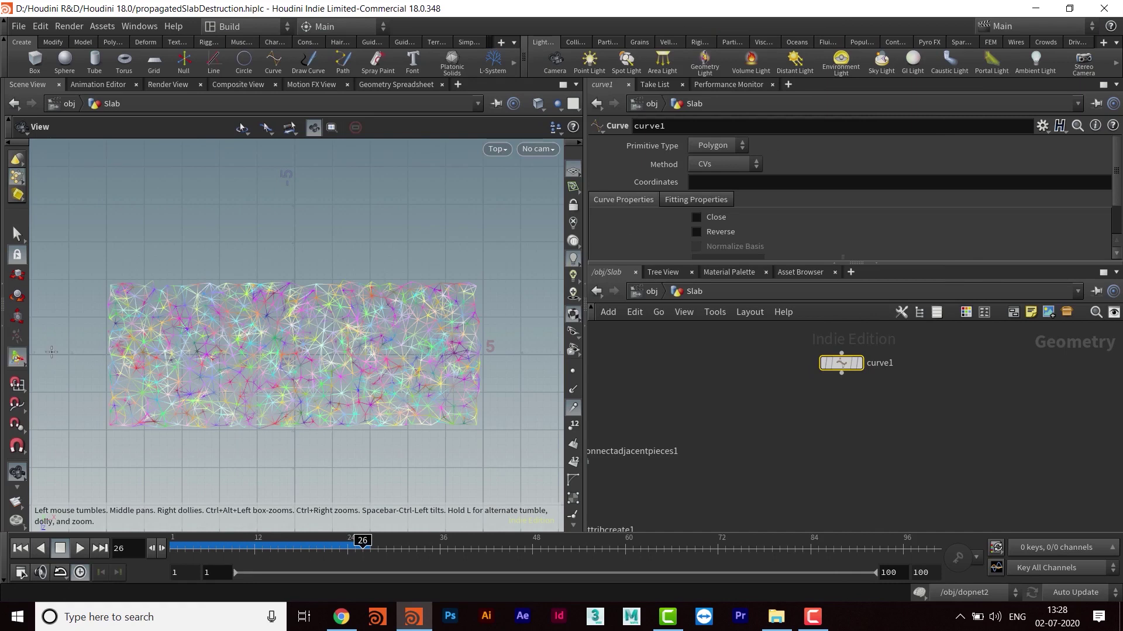
{"action": "left_click", "coordinate": [15, 359]}
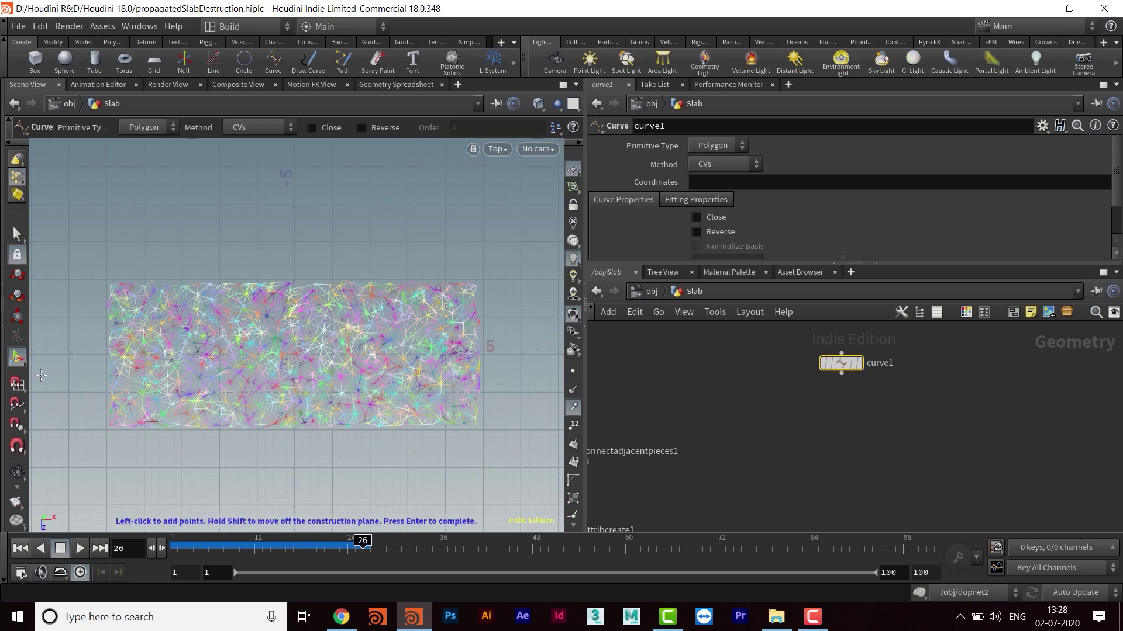
{"action": "left_click", "coordinate": [44, 379]}
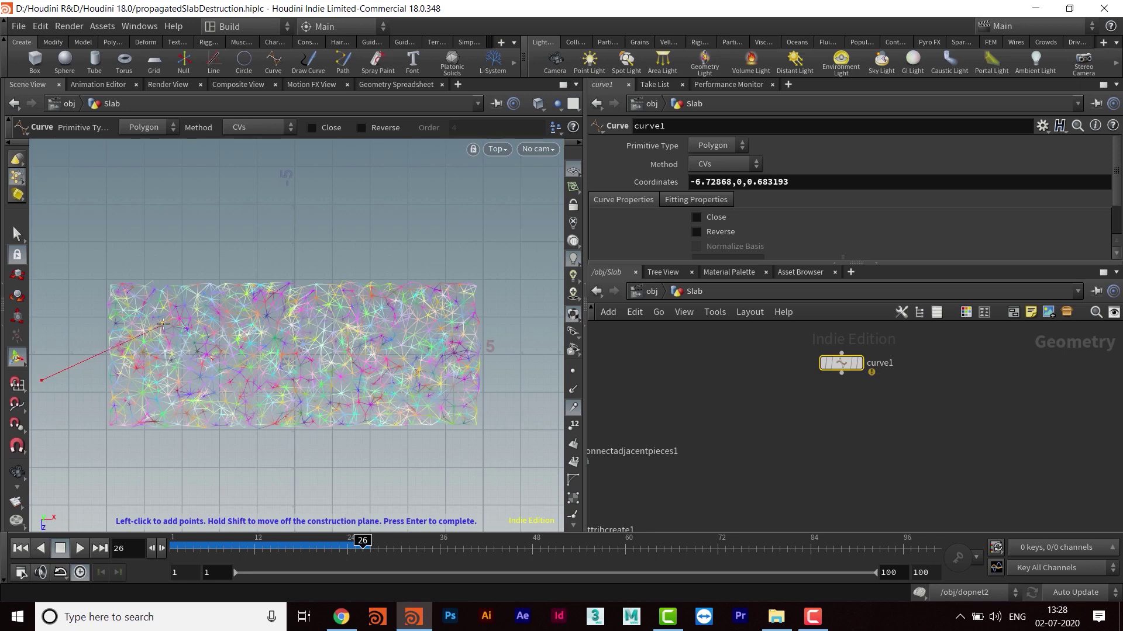
{"action": "left_click", "coordinate": [177, 317]}
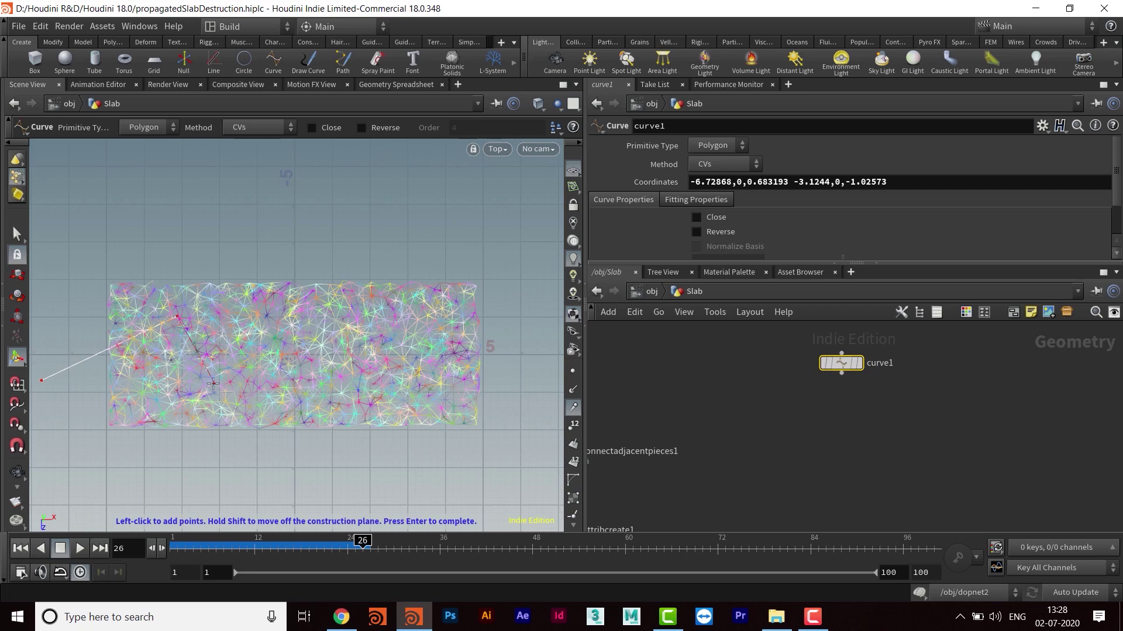
{"action": "left_click", "coordinate": [274, 397]}
{"action": "left_click", "coordinate": [376, 325]}
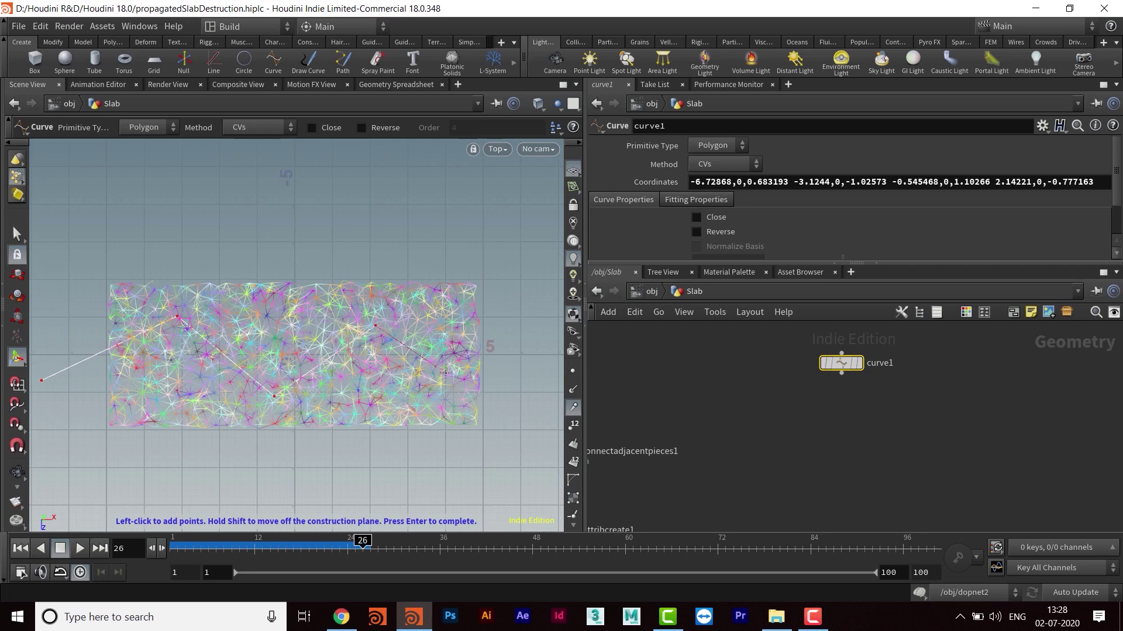
{"action": "left_click", "coordinate": [520, 436]}
{"action": "key", "text": "Escape"}
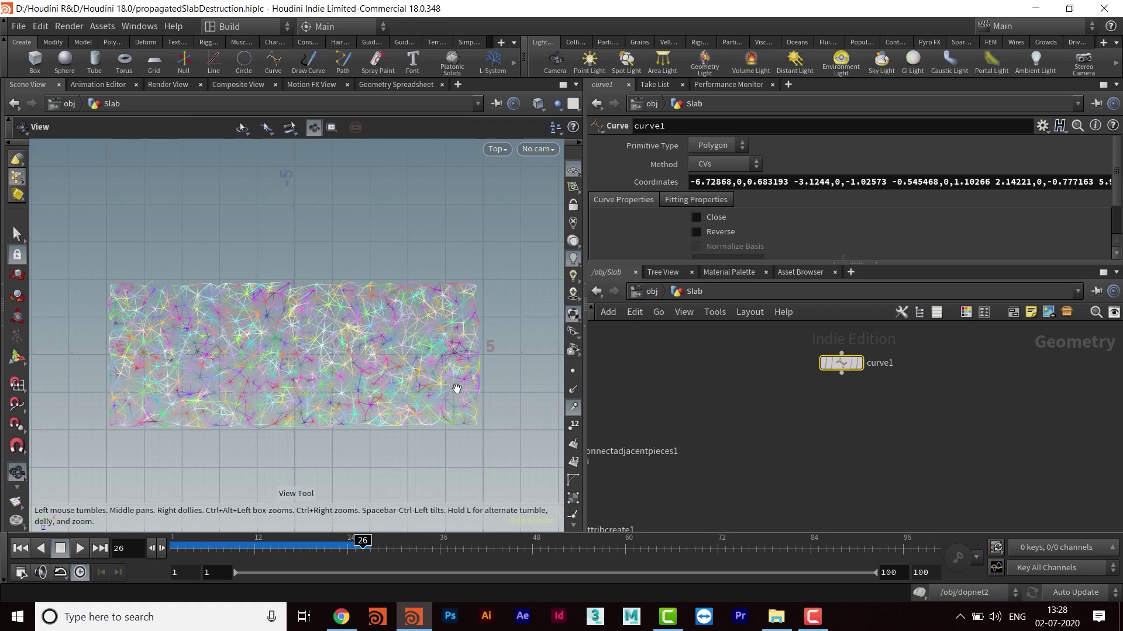
Step: Display curve1 in the viewport and shift its node slightly in the network
{"action": "left_click", "coordinate": [859, 363]}
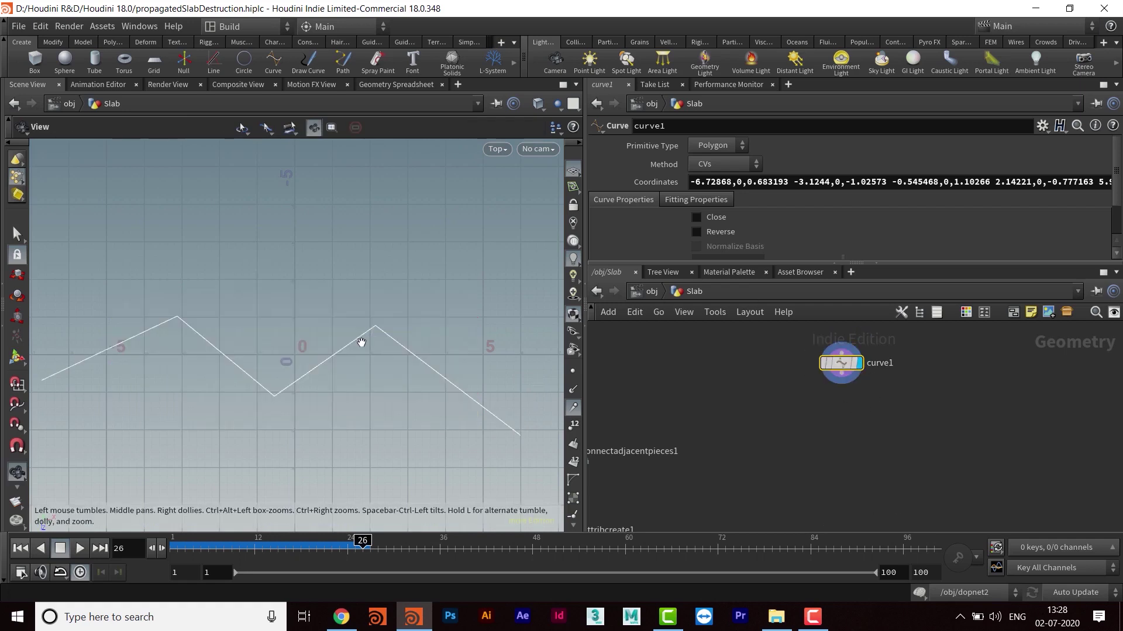
{"action": "scroll", "coordinate": [370, 377], "scroll_direction": "down", "scroll_amount": 3}
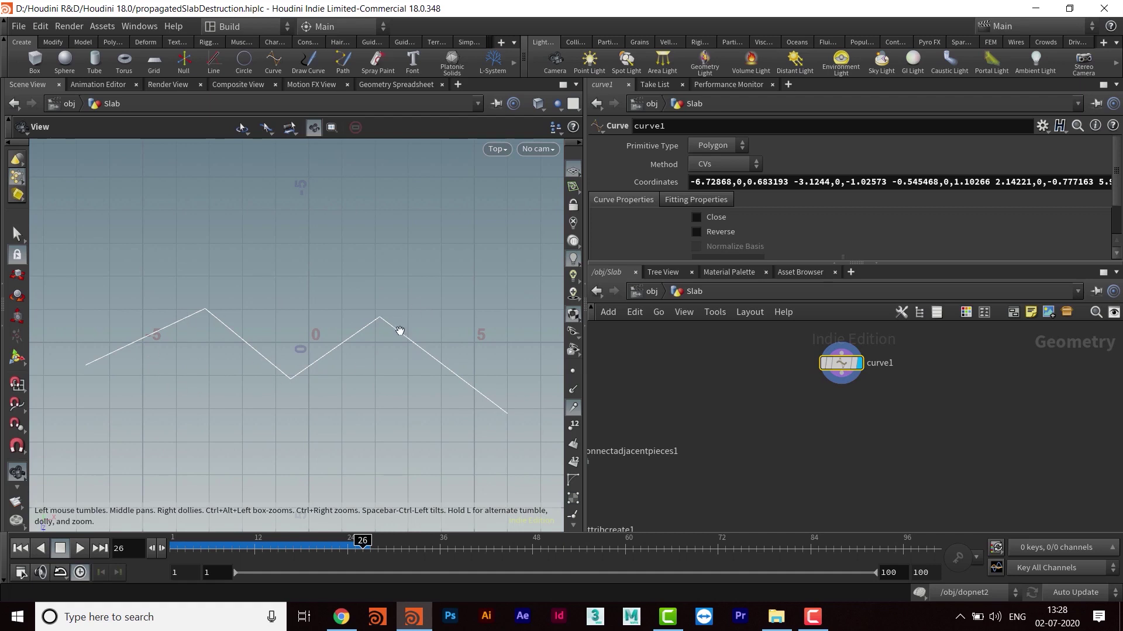
{"action": "middle_click_drag", "start_coordinate": [854, 455], "coordinate": [789, 452]}
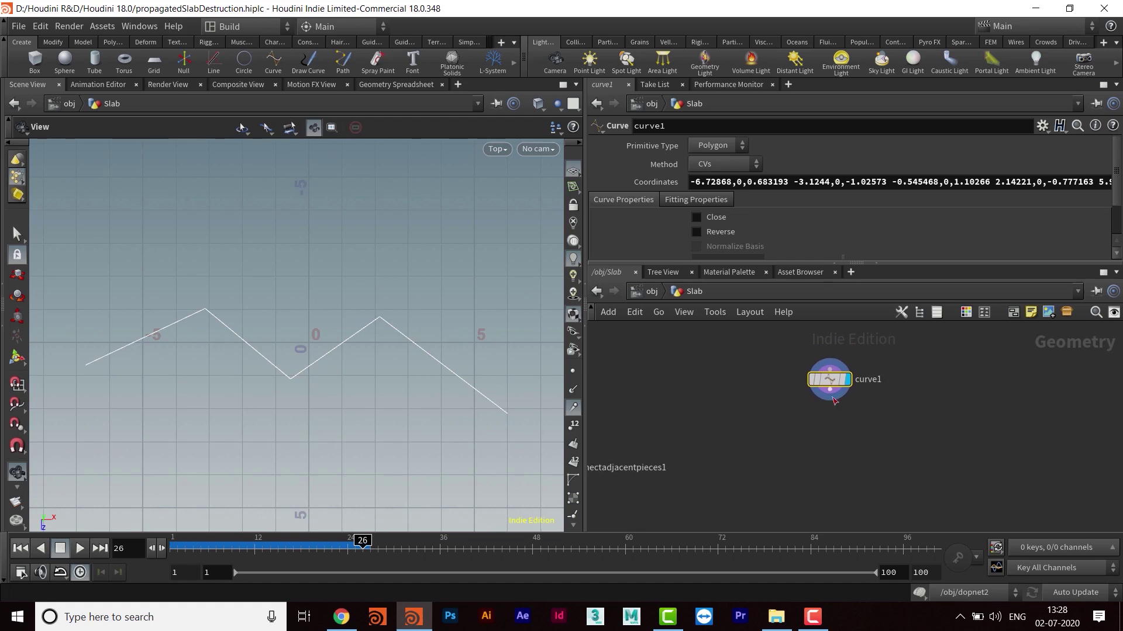
{"action": "left_click_drag", "start_coordinate": [831, 380], "coordinate": [813, 384]}
{"action": "middle_click_drag", "start_coordinate": [770, 465], "coordinate": [798, 455]}
Step: Return to the obj level, switch to the perspective view and display the Slab object instead of dopnet2
{"action": "left_click", "coordinate": [651, 292]}
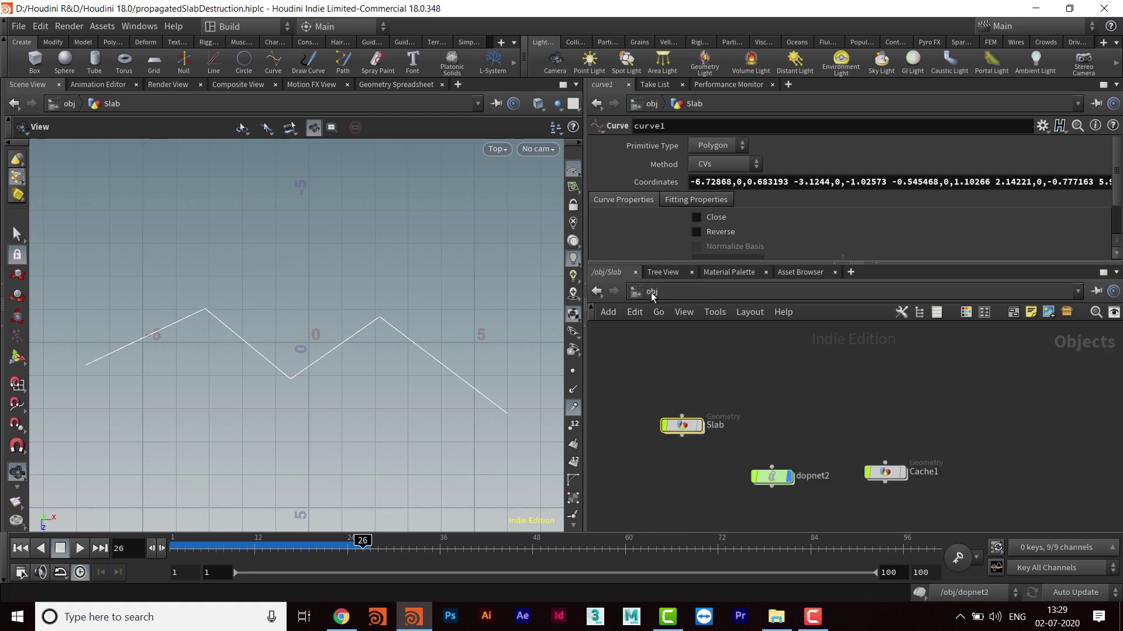
{"action": "key", "text": "space+1"}
{"action": "left_click_drag", "start_coordinate": [372, 405], "coordinate": [404, 386]}
{"action": "mouse_move", "coordinate": [888, 478]}
{"action": "mouse_move", "coordinate": [770, 481]}
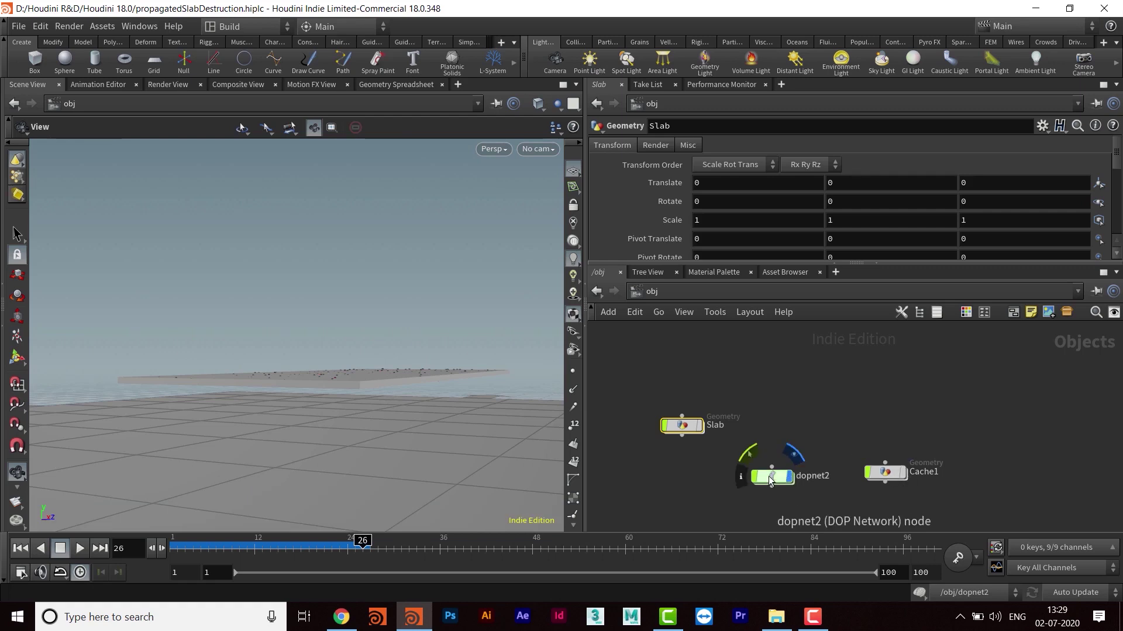
{"action": "left_click", "coordinate": [700, 426]}
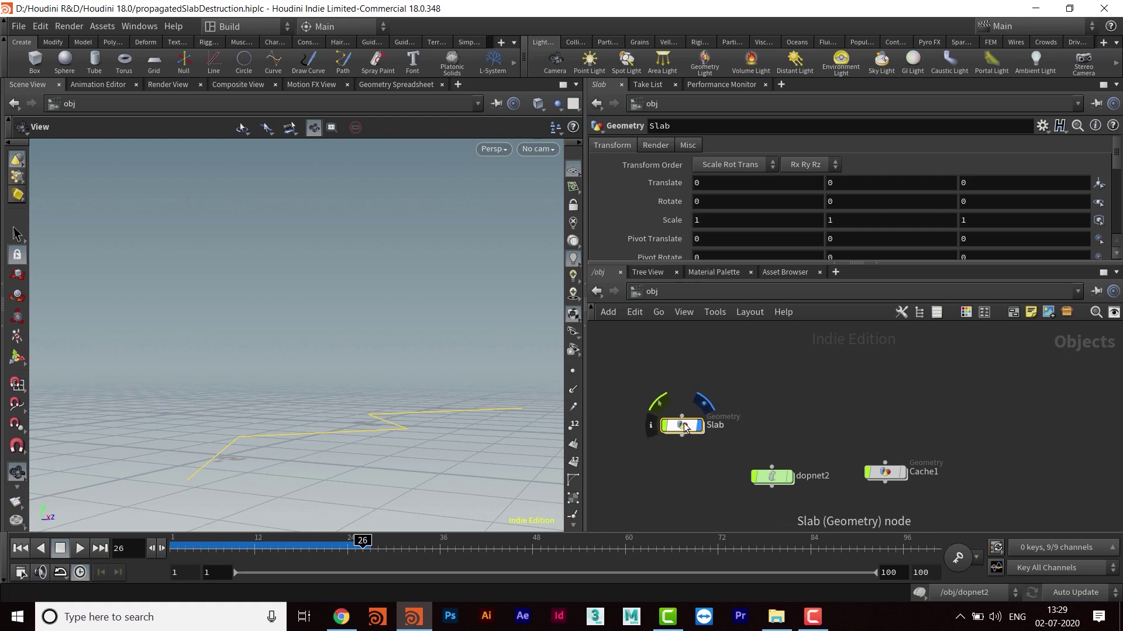
Step: Inside the Slab network, template pointwrangle2 and compare the curve's height with the slab
{"action": "double_click", "coordinate": [683, 426]}
{"action": "middle_click_drag", "start_coordinate": [408, 417], "coordinate": [426, 374]}
{"action": "middle_click_drag", "start_coordinate": [742, 527], "coordinate": [926, 436]}
{"action": "middle_click_drag", "start_coordinate": [712, 490], "coordinate": [834, 374]}
{"action": "middle_click_drag", "start_coordinate": [821, 514], "coordinate": [811, 380]}
{"action": "middle_click_drag", "start_coordinate": [808, 435], "coordinate": [755, 440]}
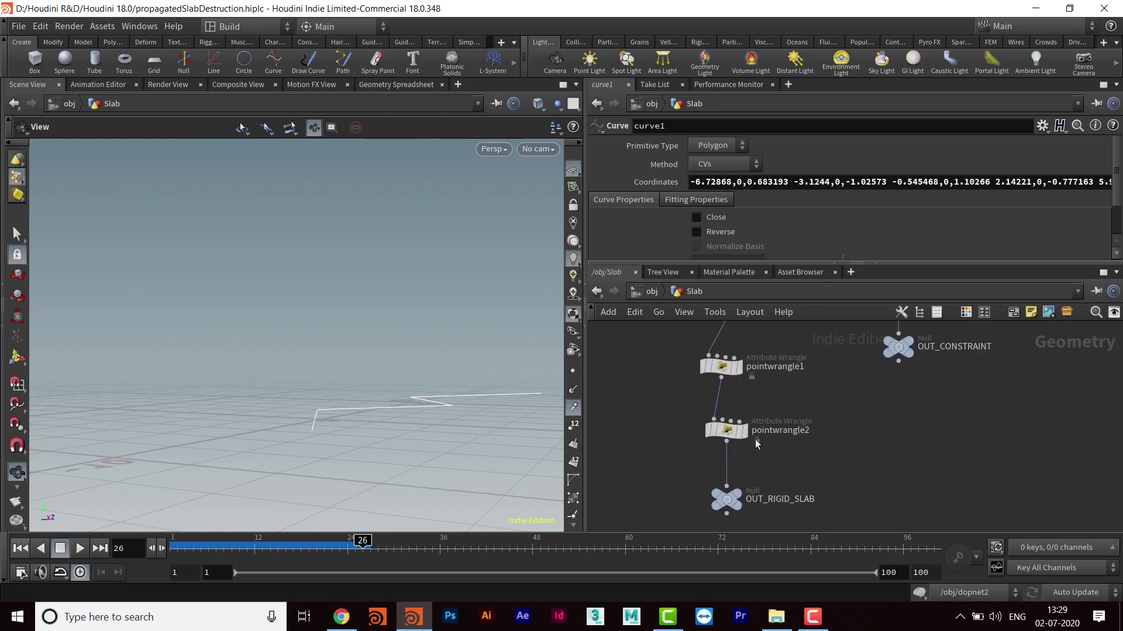
{"action": "left_click", "coordinate": [743, 430]}
{"action": "middle_click_drag", "start_coordinate": [839, 393], "coordinate": [775, 471]}
{"action": "left_click_drag", "start_coordinate": [344, 373], "coordinate": [310, 427]}
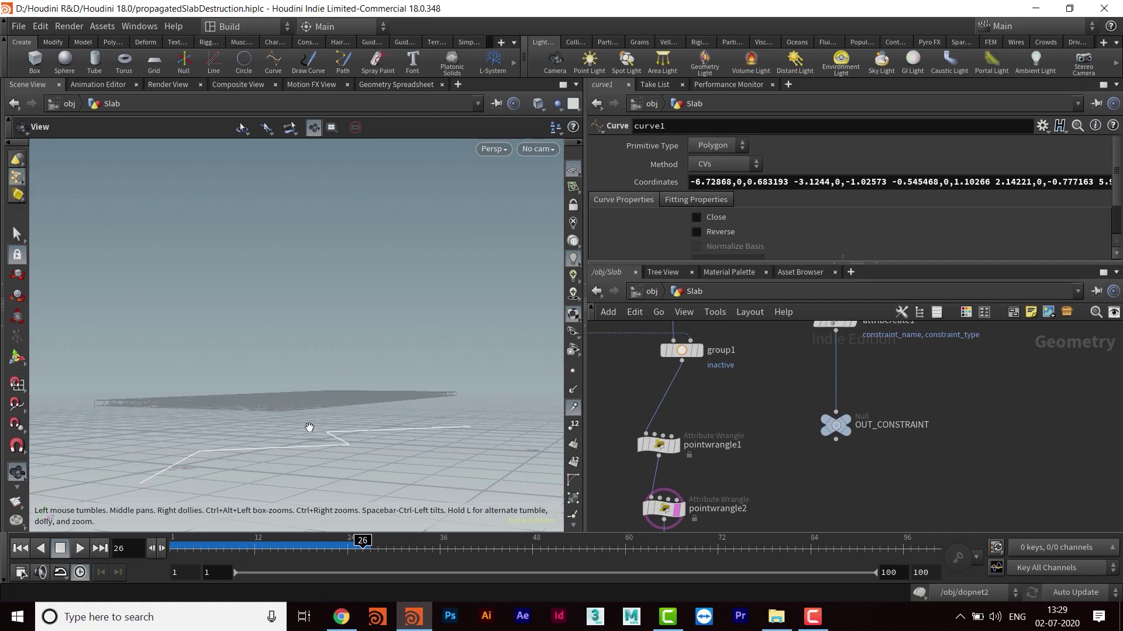
Step: Add a Transform node below curve1, connect it to the curve and display its output
{"action": "middle_click_drag", "start_coordinate": [911, 397], "coordinate": [620, 550]}
{"action": "mouse_move", "coordinate": [736, 432]}
{"action": "middle_mouse_down"}
{"action": "mouse_move", "coordinate": [736, 451]}
{"action": "mouse_move", "coordinate": [751, 441]}
{"action": "middle_mouse_up"}
{"action": "key", "text": "Tab"}
{"action": "type", "text": "tra"}
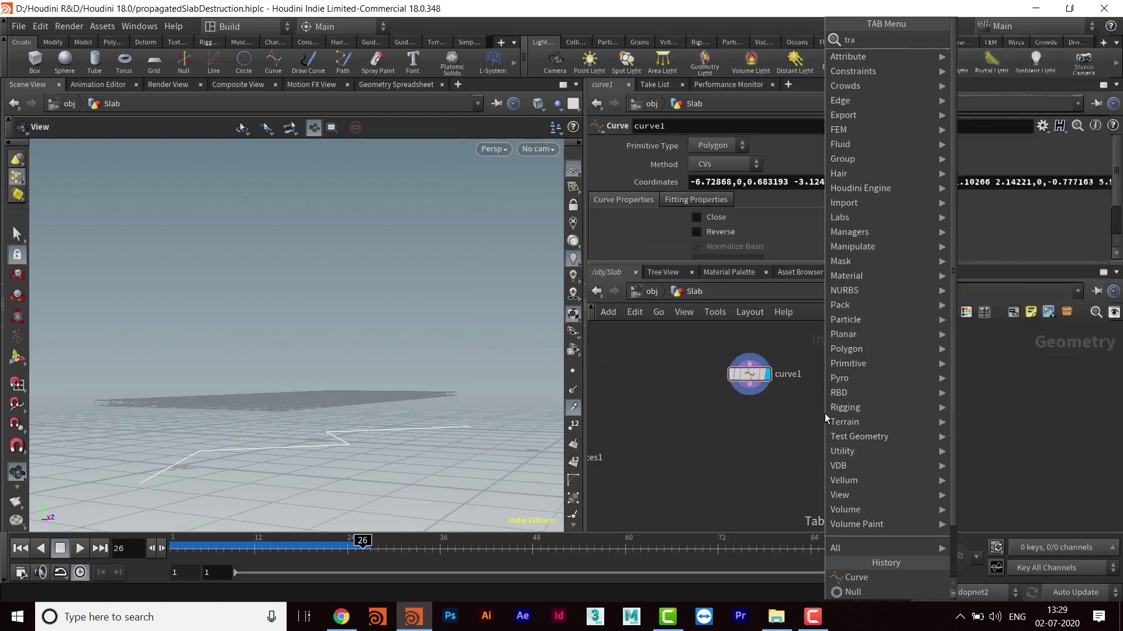
{"action": "key", "text": "Return"}
{"action": "left_click", "coordinate": [820, 411]}
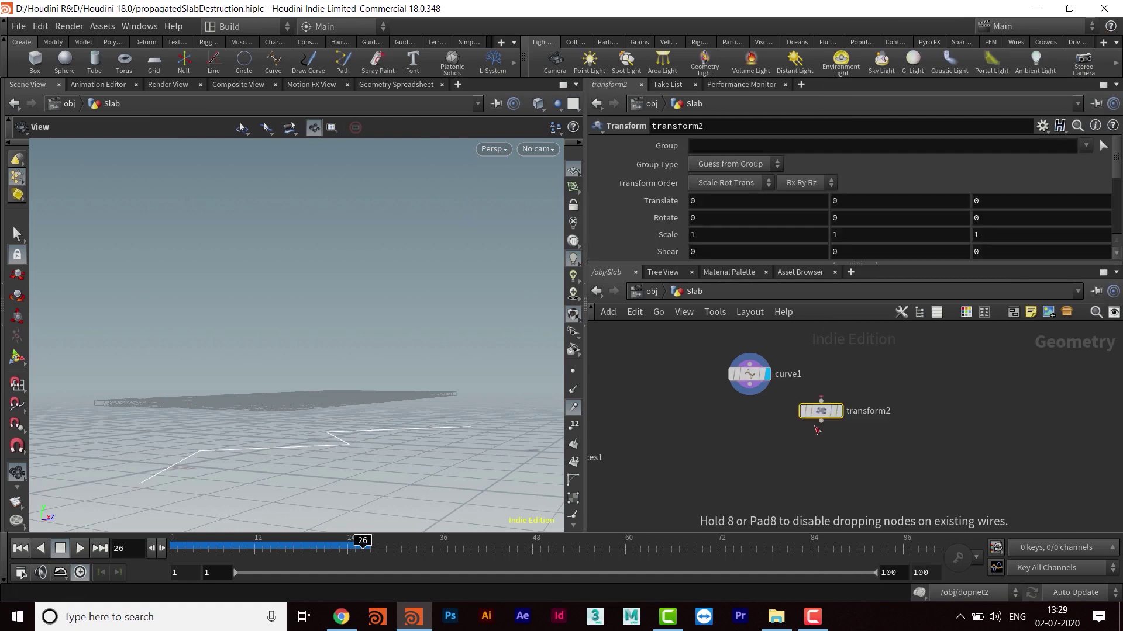
{"action": "left_click_drag", "start_coordinate": [825, 414], "coordinate": [725, 468]}
{"action": "left_click_drag", "start_coordinate": [749, 396], "coordinate": [754, 429]}
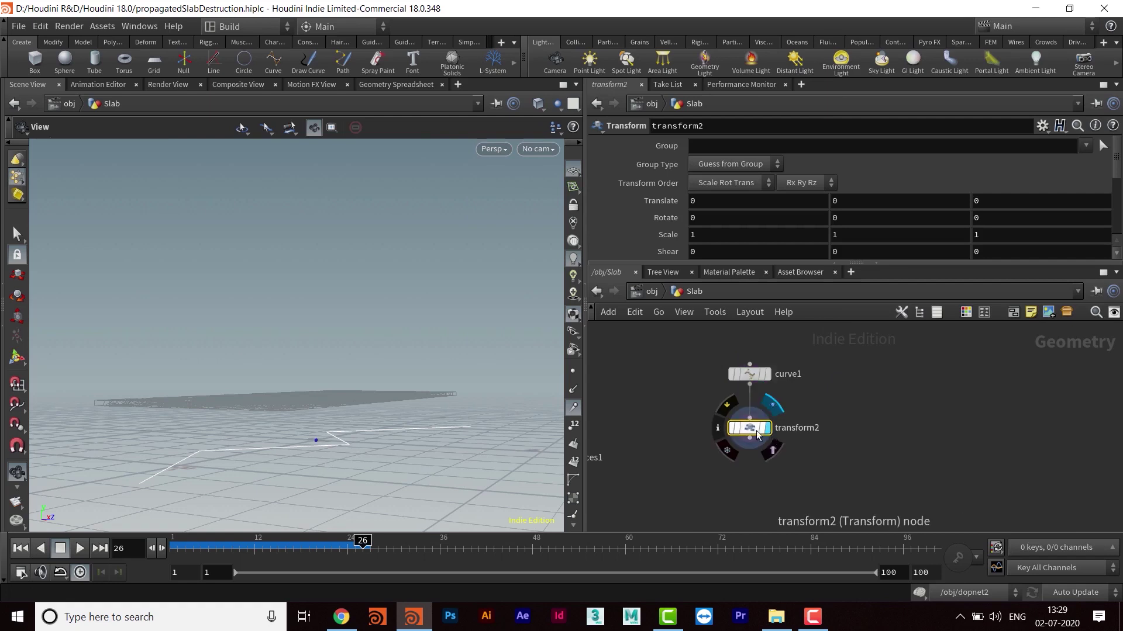
Step: Set the Y translation of transform2 to 1 and check the curve's position over the slab
{"action": "left_click", "coordinate": [857, 200]}
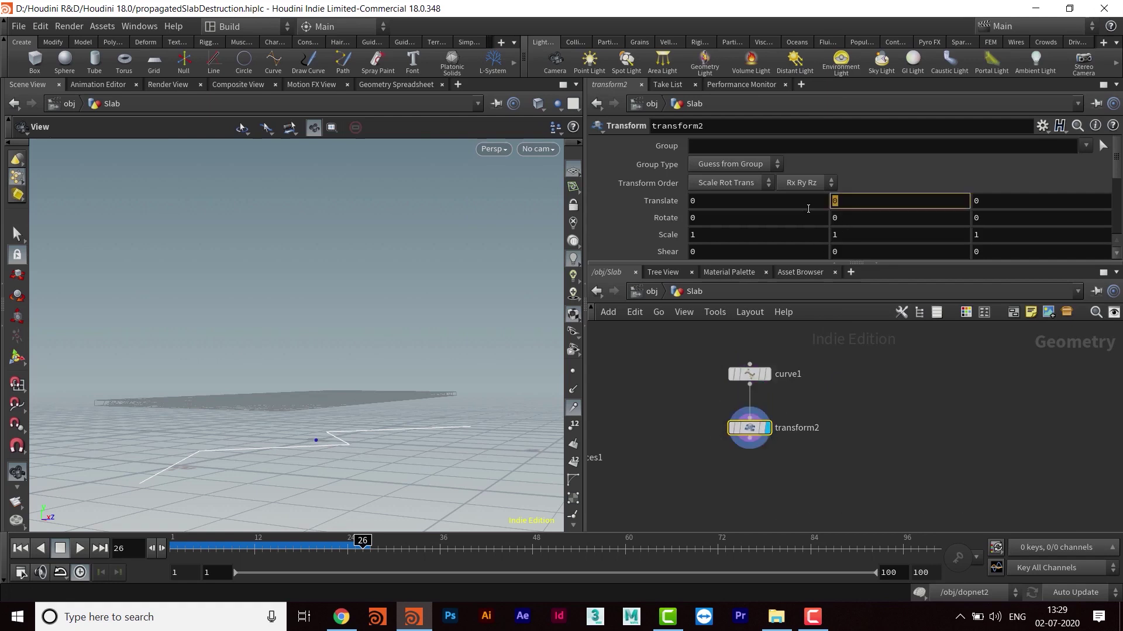
{"action": "key", "text": "Return"}
{"action": "left_click_drag", "start_coordinate": [293, 381], "coordinate": [325, 386]}
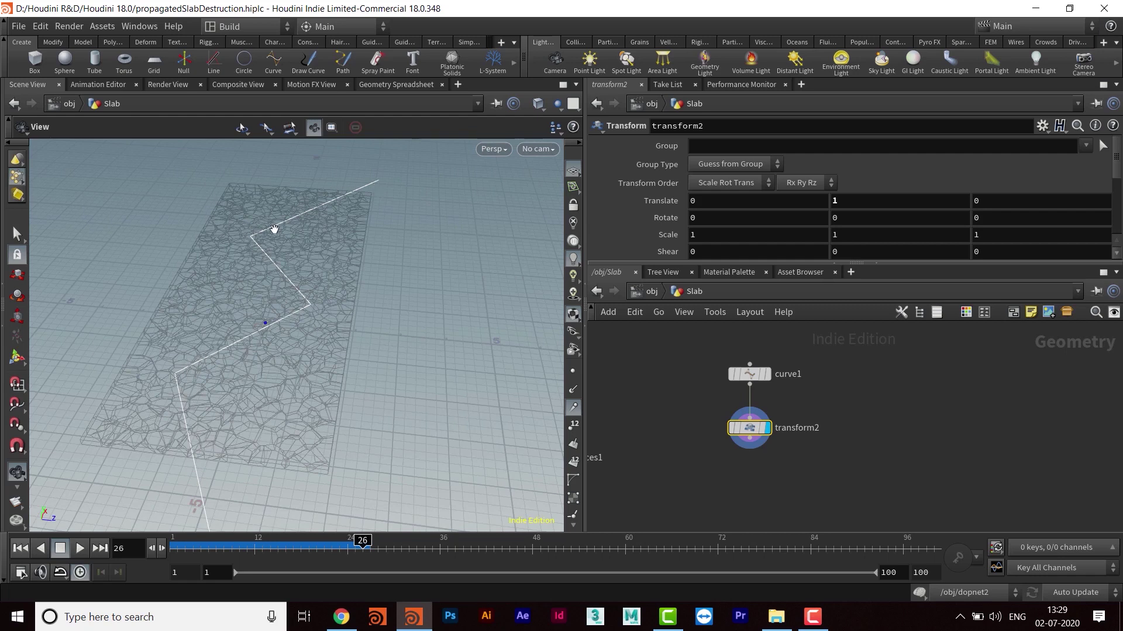
{"action": "left_click_drag", "start_coordinate": [298, 321], "coordinate": [304, 292]}
Step: Add a Carve node below transform2 and connect it to the transform's output
{"action": "middle_click_drag", "start_coordinate": [749, 491], "coordinate": [768, 470]}
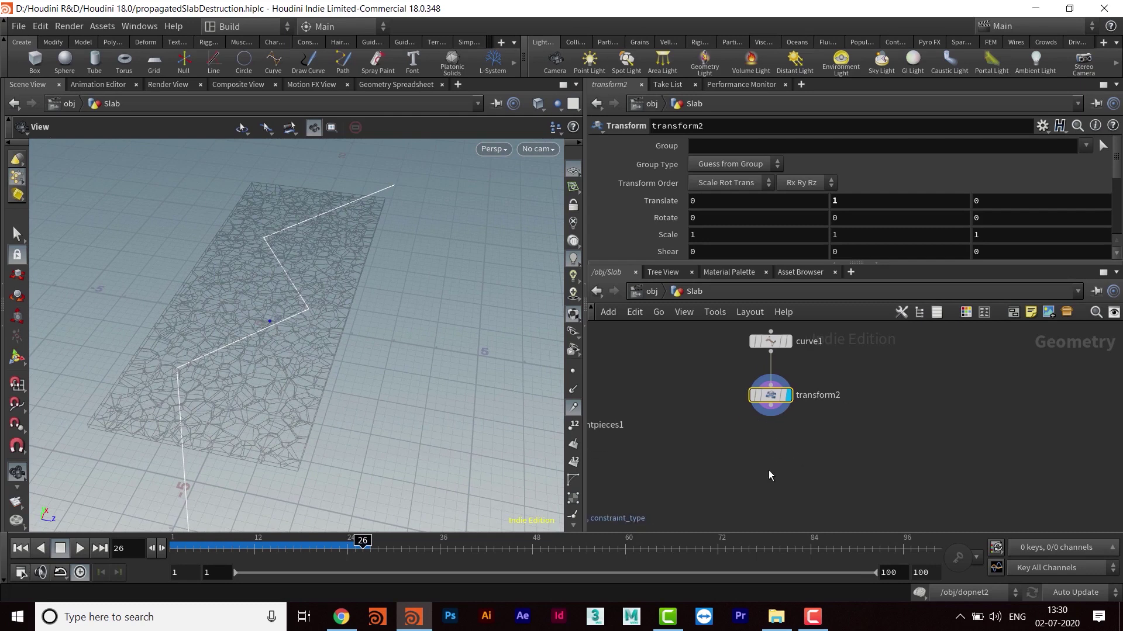
{"action": "key", "text": "Tab"}
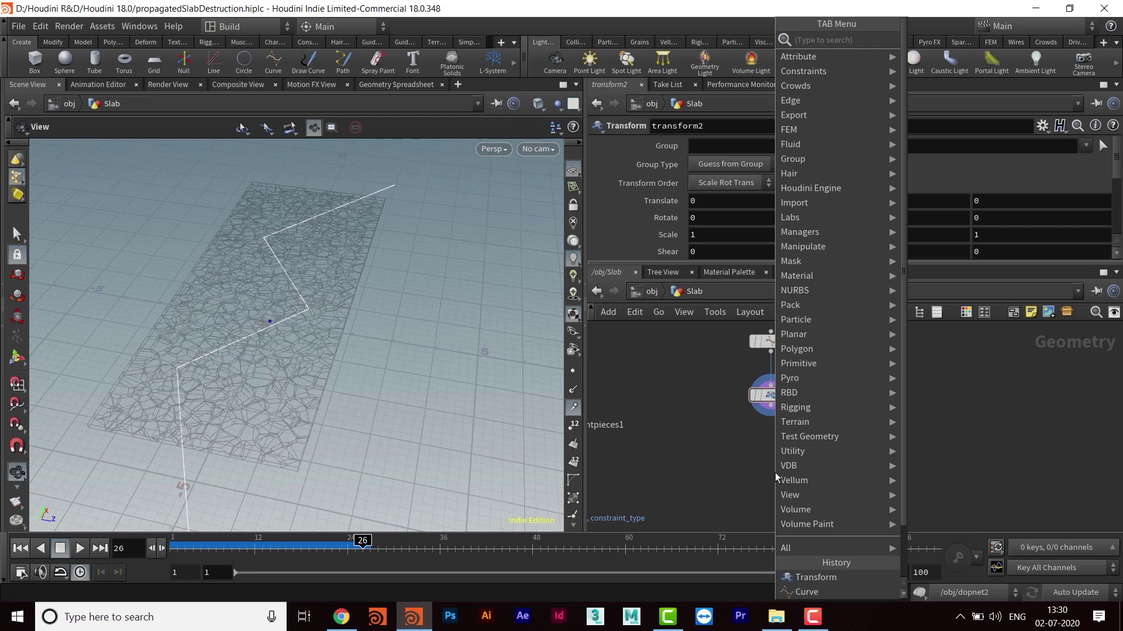
{"action": "left_click", "coordinate": [750, 496]}
{"action": "middle_click_drag", "start_coordinate": [763, 474], "coordinate": [752, 472]}
{"action": "key", "text": "Tab"}
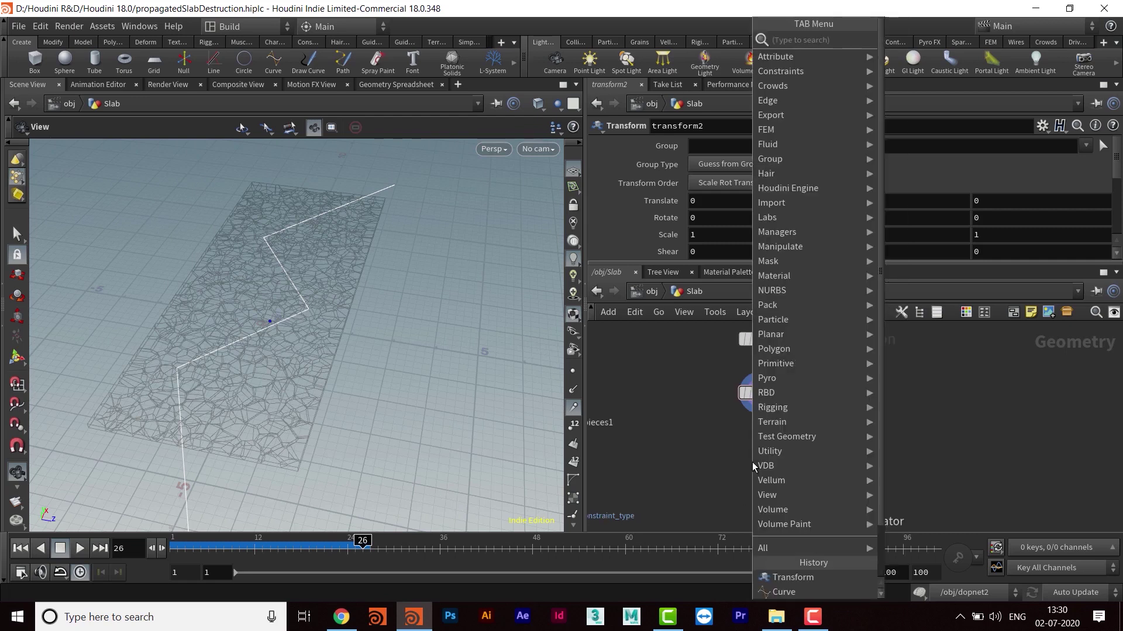
{"action": "type", "text": "car"}
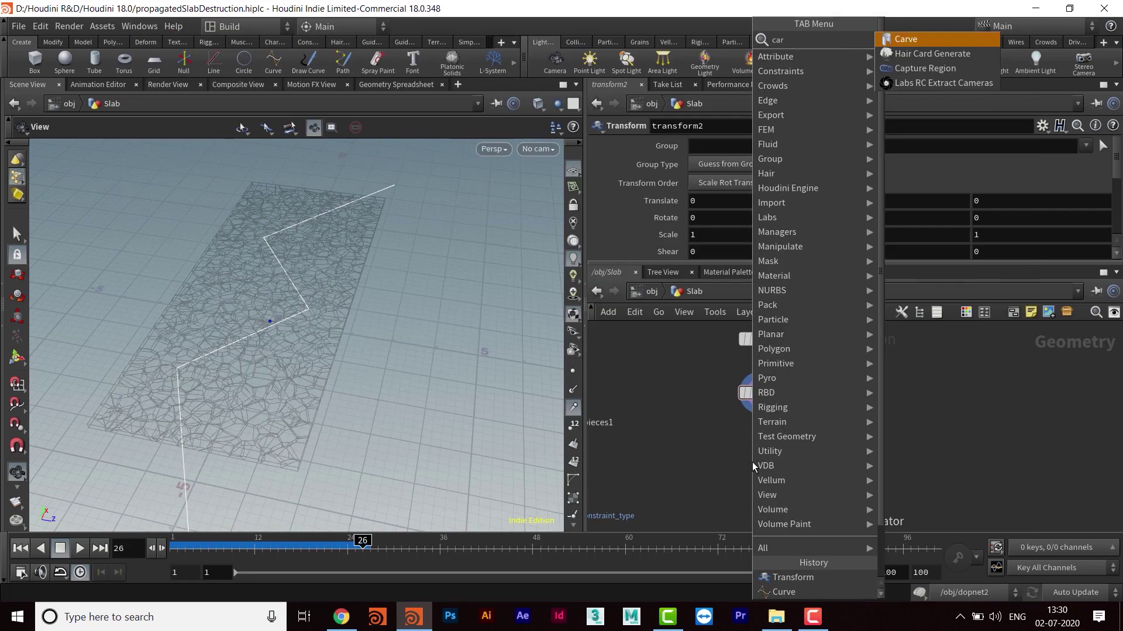
{"action": "key", "text": "Return"}
{"action": "left_click", "coordinate": [752, 462]}
{"action": "mouse_move", "coordinate": [753, 465]}
{"action": "left_mouse_down"}
{"action": "mouse_move", "coordinate": [768, 470]}
{"action": "mouse_move", "coordinate": [762, 450]}
{"action": "left_mouse_up"}
Step: Place the Carve node below transform2, then add a Null node below it and connect it to the carve output
{"action": "middle_click_drag", "start_coordinate": [770, 498], "coordinate": [764, 468]}
{"action": "left_click", "coordinate": [762, 467]}
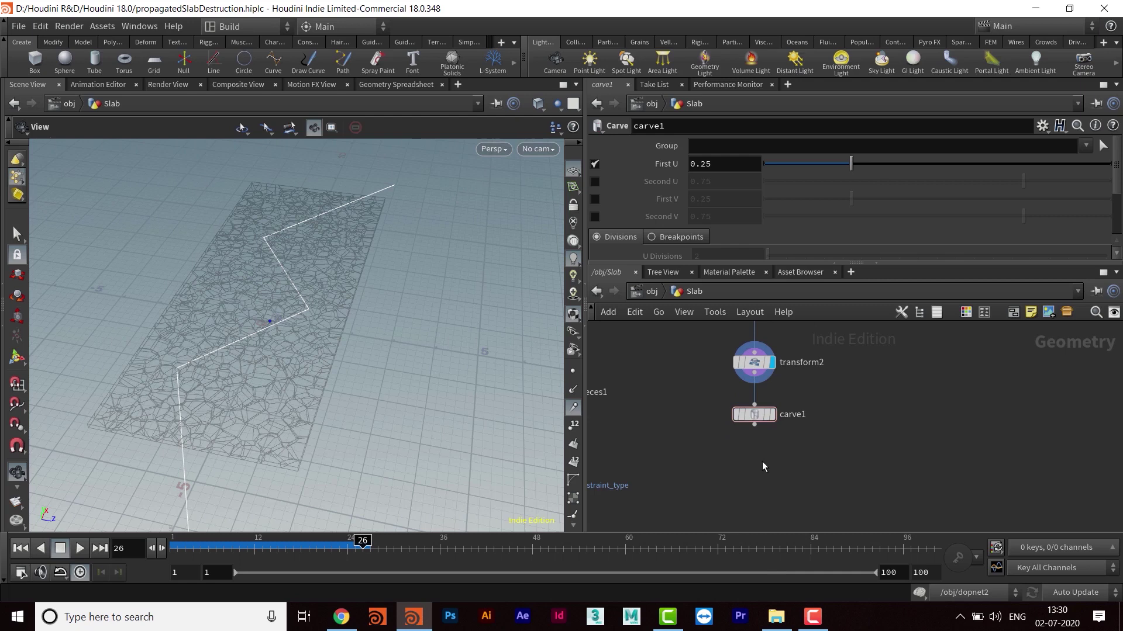
{"action": "key", "text": "Tab"}
{"action": "type", "text": "null"}
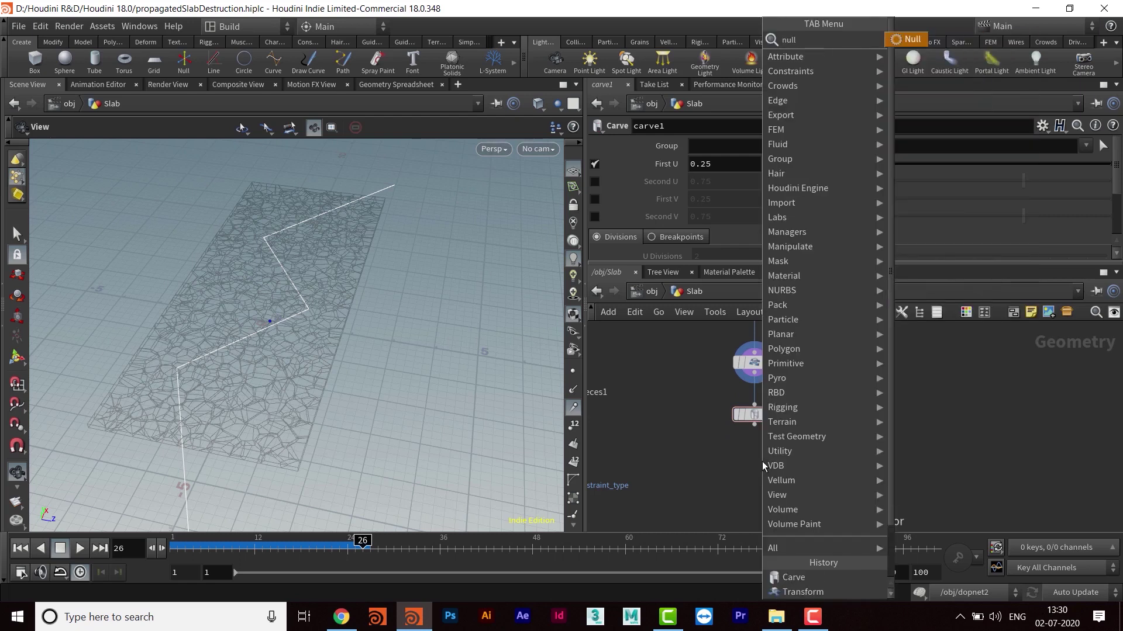
{"action": "key", "text": "Return"}
{"action": "left_click", "coordinate": [756, 500]}
{"action": "middle_click_drag", "start_coordinate": [757, 500], "coordinate": [748, 427]}
{"action": "left_click_drag", "start_coordinate": [748, 426], "coordinate": [748, 434]}
{"action": "middle_click_drag", "start_coordinate": [767, 411], "coordinate": [772, 439]}
{"action": "left_click_drag", "start_coordinate": [754, 380], "coordinate": [754, 449]}
{"action": "middle_click_drag", "start_coordinate": [801, 423], "coordinate": [789, 468]}
Step: Rename the new Null node as OUT_CONSTRAINT_BREAK
{"action": "double_click", "coordinate": [786, 485]}
{"action": "key", "text": "Return"}
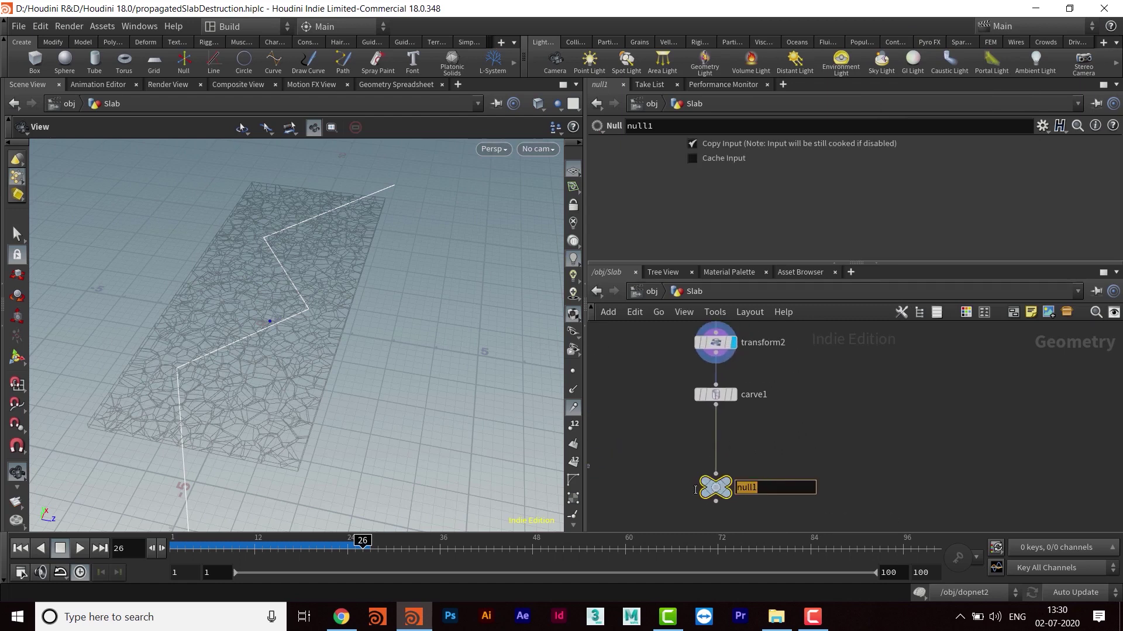
{"action": "scroll", "coordinate": [814, 478], "scroll_direction": "up", "scroll_amount": 4}
{"action": "double_click", "coordinate": [811, 468]}
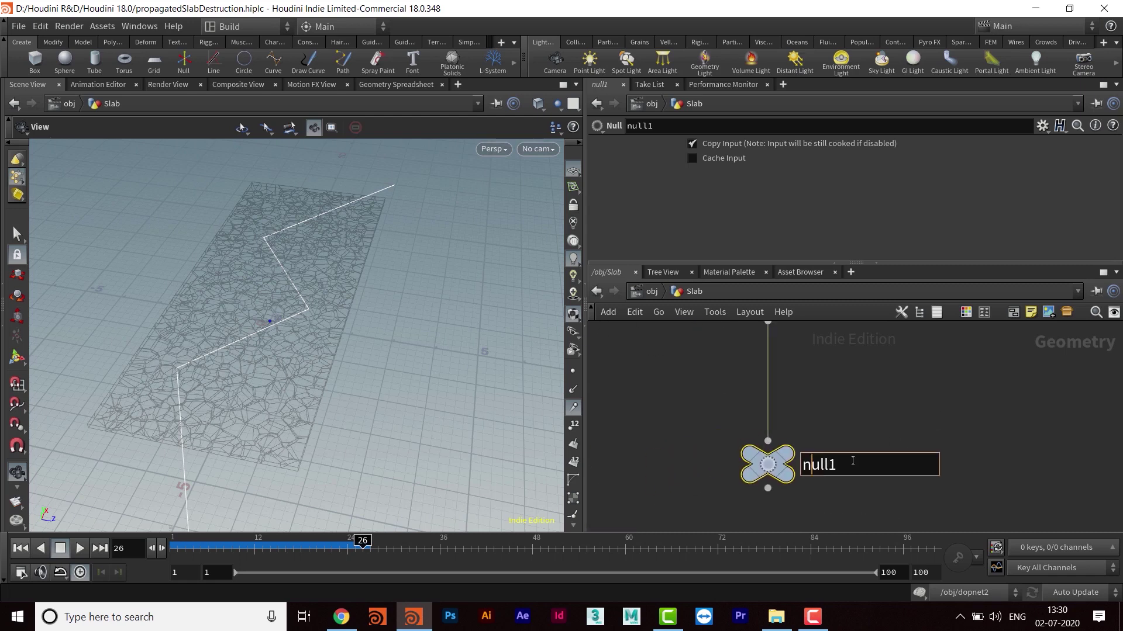
{"action": "type", "text": "OUT_CONSTRAINT"}
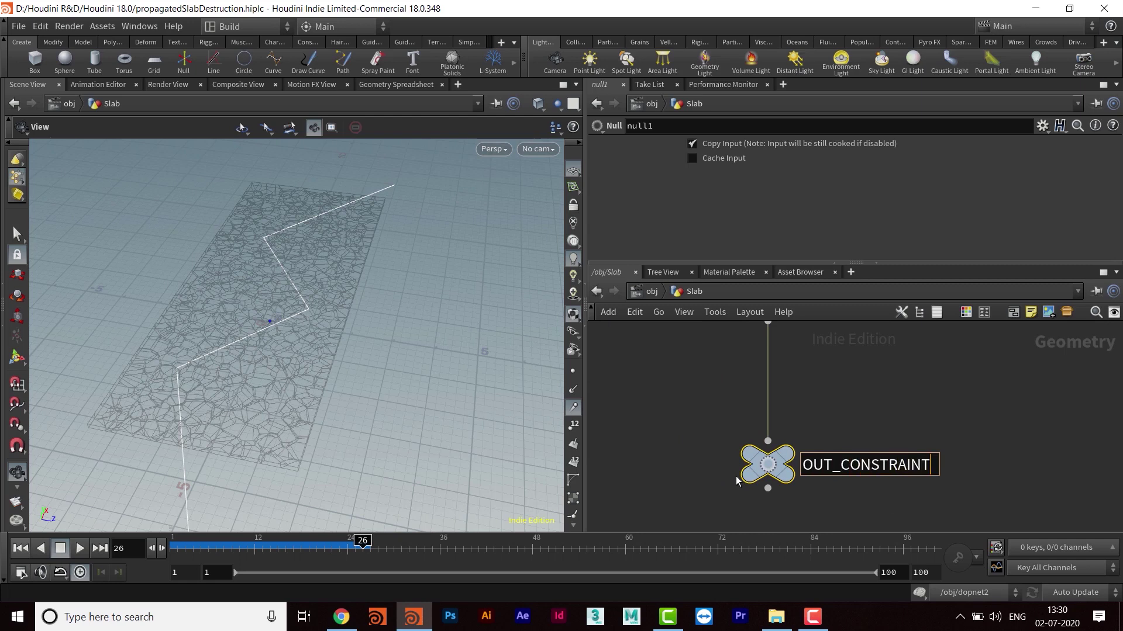
{"action": "type", "text": "_BREAK"}
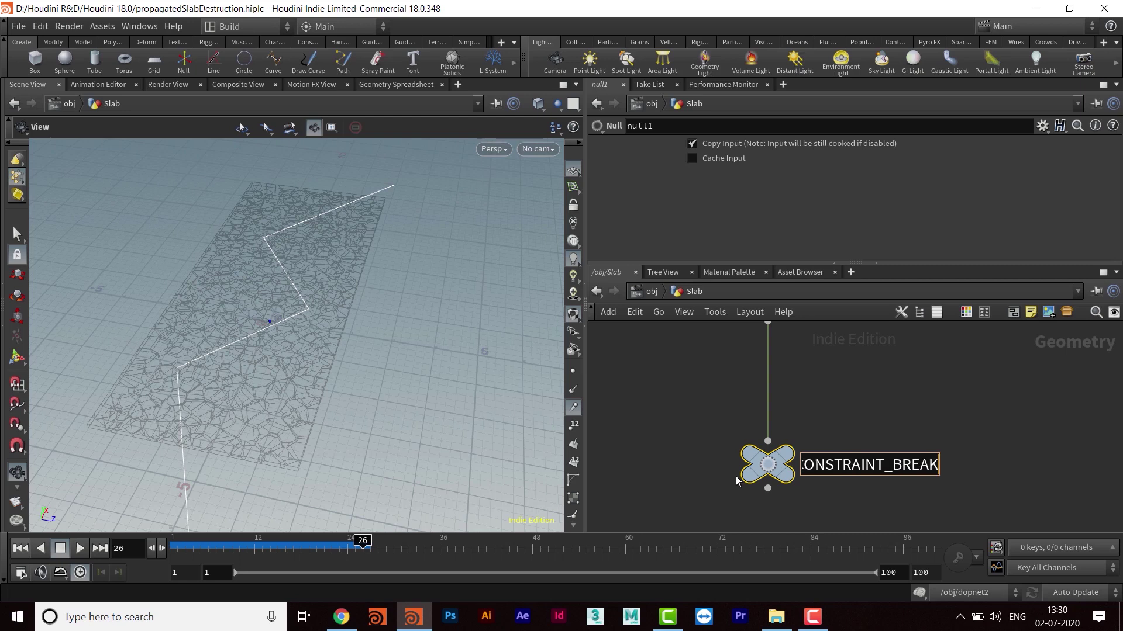
{"action": "key", "text": "Return"}
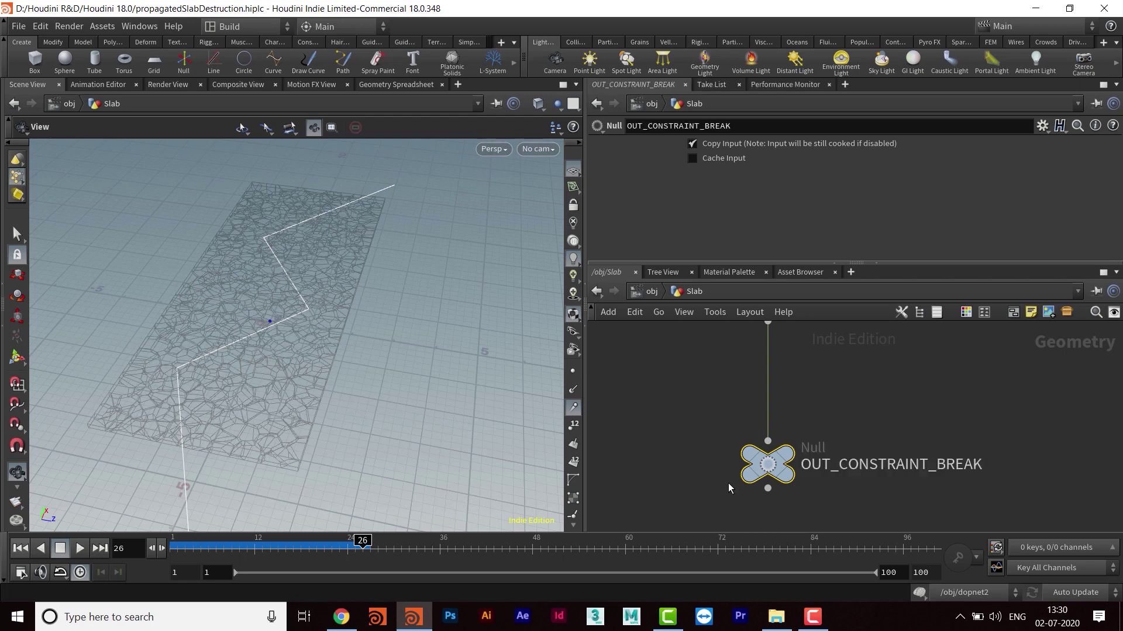
Step: Arrange the nodes around carve1, display its output and check the carved curve over the slab
{"action": "scroll", "coordinate": [924, 493], "scroll_direction": "down", "scroll_amount": 3}
{"action": "mouse_move", "coordinate": [848, 383]}
{"action": "middle_mouse_down"}
{"action": "mouse_move", "coordinate": [839, 483]}
{"action": "mouse_move", "coordinate": [844, 372]}
{"action": "middle_mouse_up"}
{"action": "left_click_drag", "start_coordinate": [792, 377], "coordinate": [791, 399]}
{"action": "middle_click_drag", "start_coordinate": [878, 392], "coordinate": [860, 428]}
{"action": "left_click", "coordinate": [804, 440]}
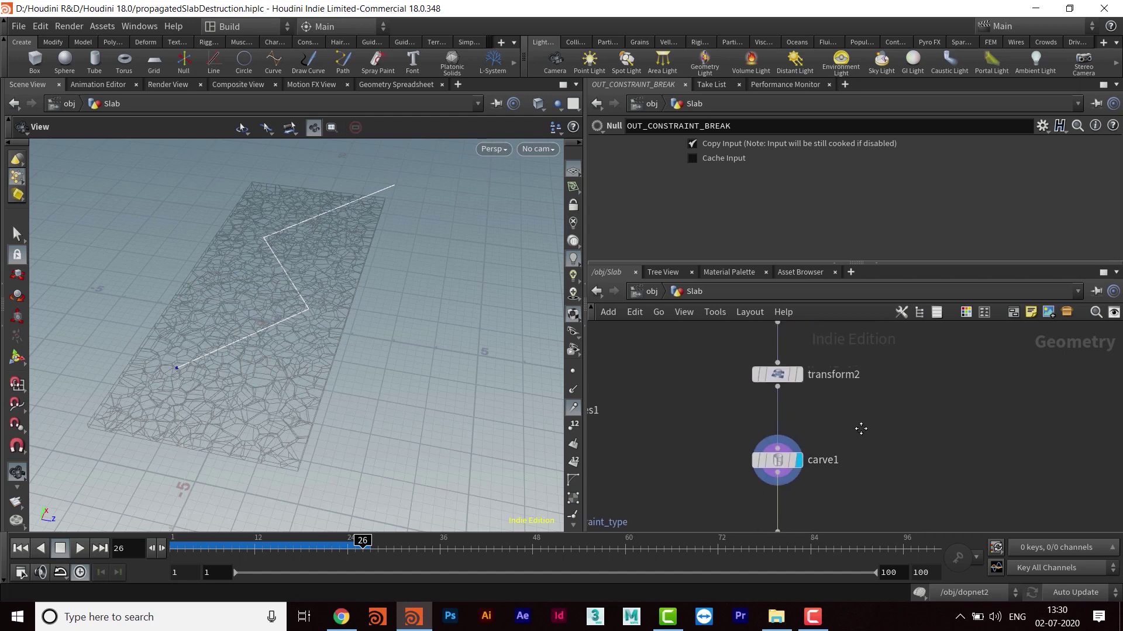
{"action": "left_click_drag", "start_coordinate": [369, 321], "coordinate": [364, 313]}
{"action": "middle_click_drag", "start_coordinate": [363, 311], "coordinate": [366, 319]}
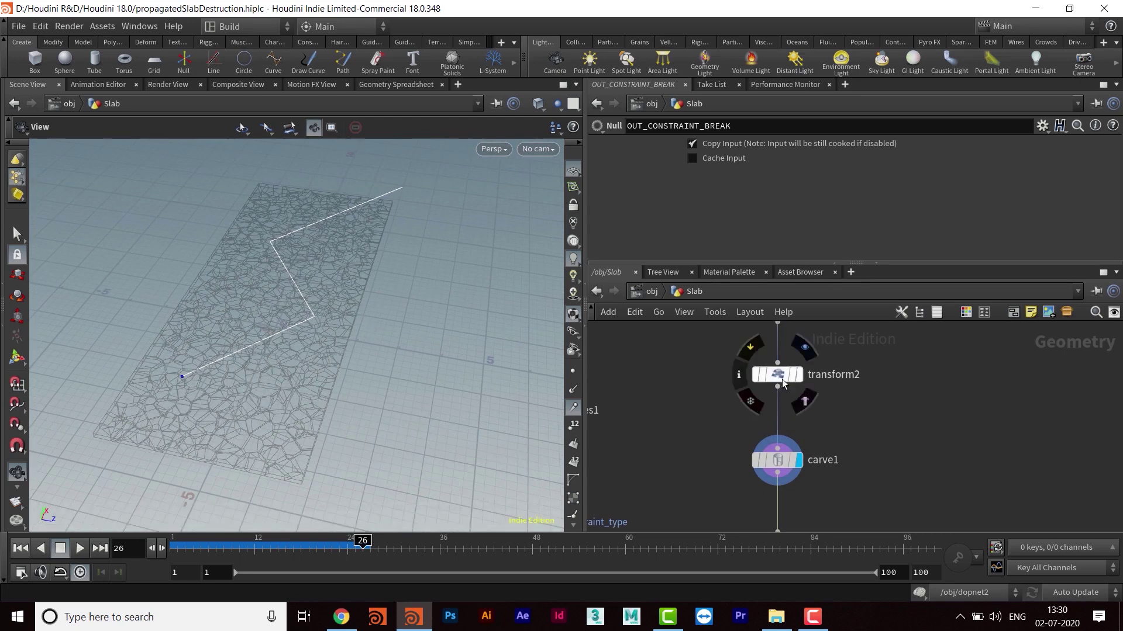
Step: Set carve1's First U to 0, enable Second U and lower it to about 0.066
{"action": "left_click", "coordinate": [775, 460]}
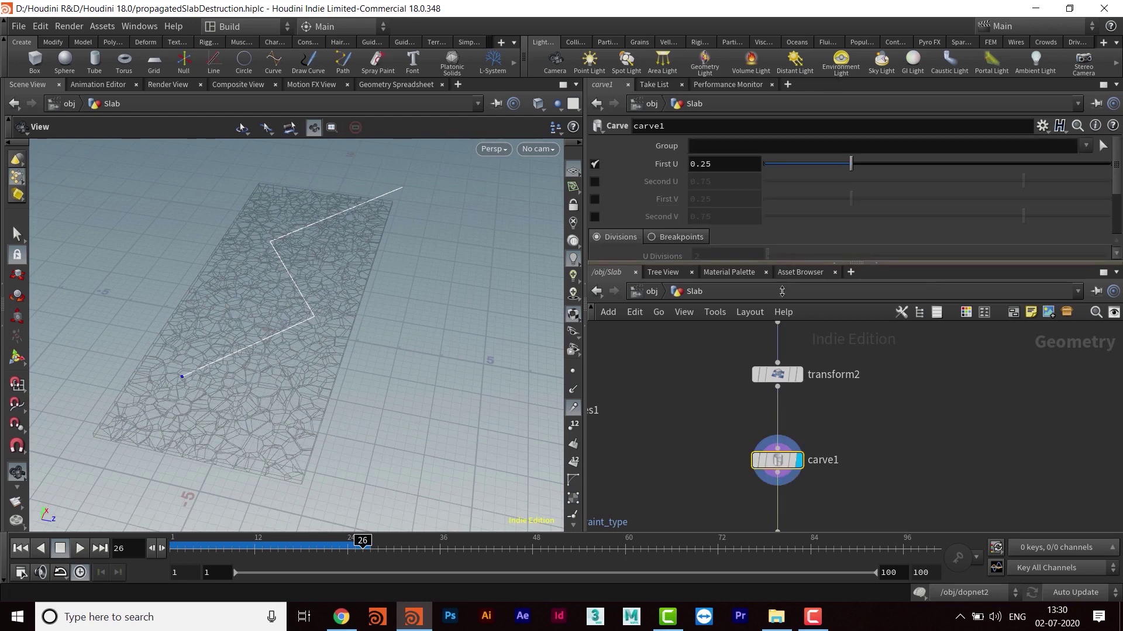
{"action": "left_click_drag", "start_coordinate": [780, 266], "coordinate": [780, 305]}
{"action": "left_click_drag", "start_coordinate": [843, 167], "coordinate": [752, 161]}
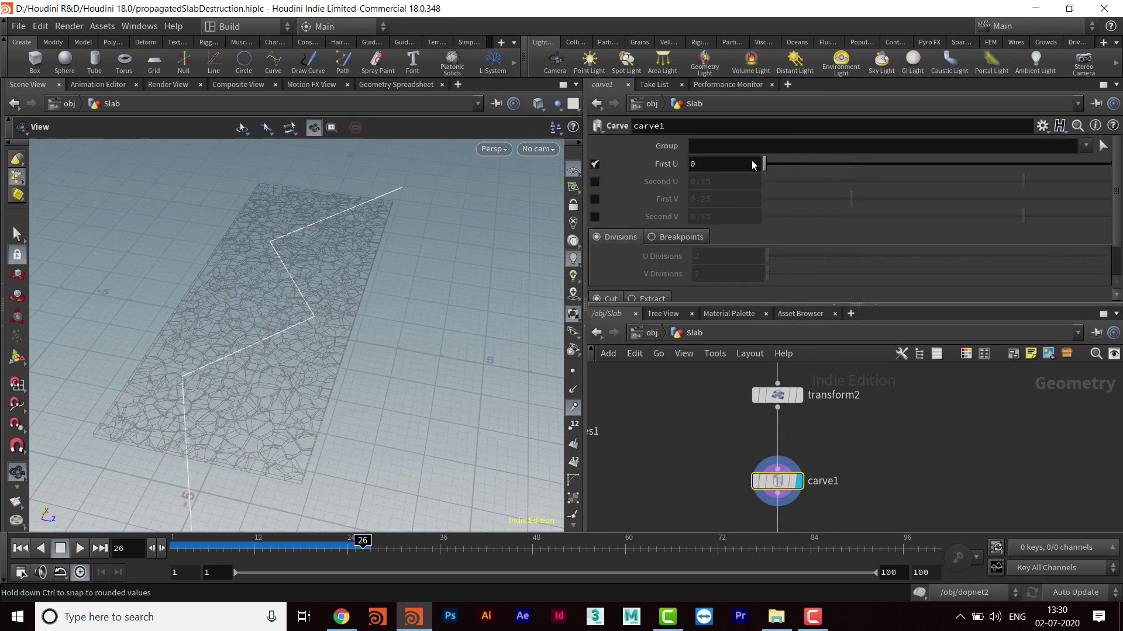
{"action": "left_click", "coordinate": [594, 181]}
{"action": "left_click_drag", "start_coordinate": [1018, 188], "coordinate": [787, 209]}
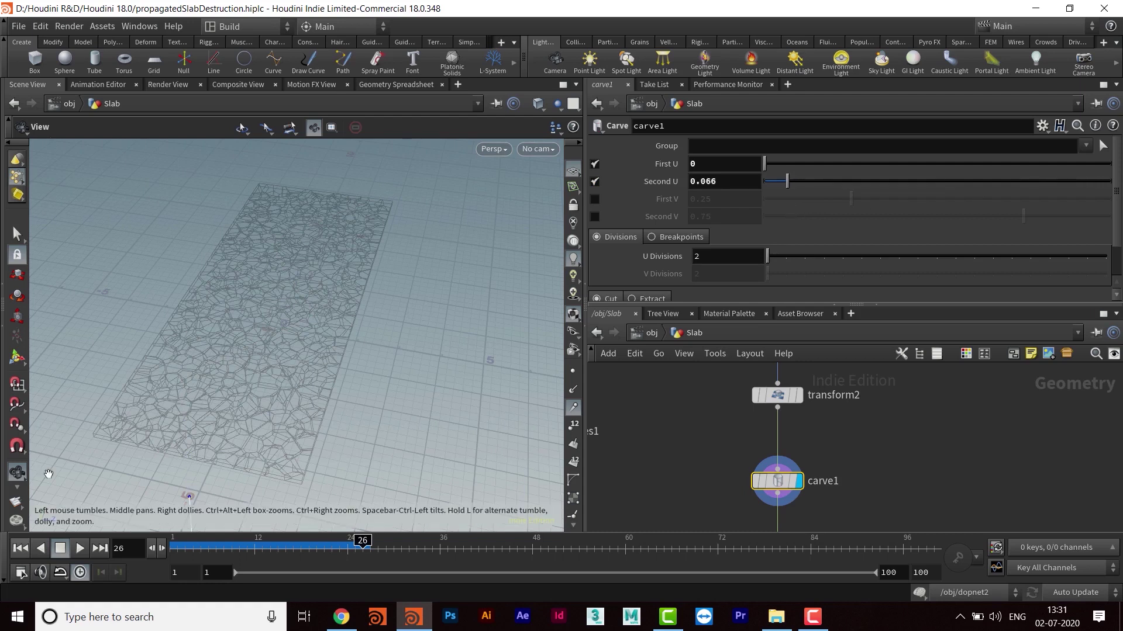
Step: Keyframe carve1's Second U at 0 on frame 1
{"action": "left_click", "coordinate": [20, 548]}
{"action": "left_click_drag", "start_coordinate": [786, 183], "coordinate": [696, 190]}
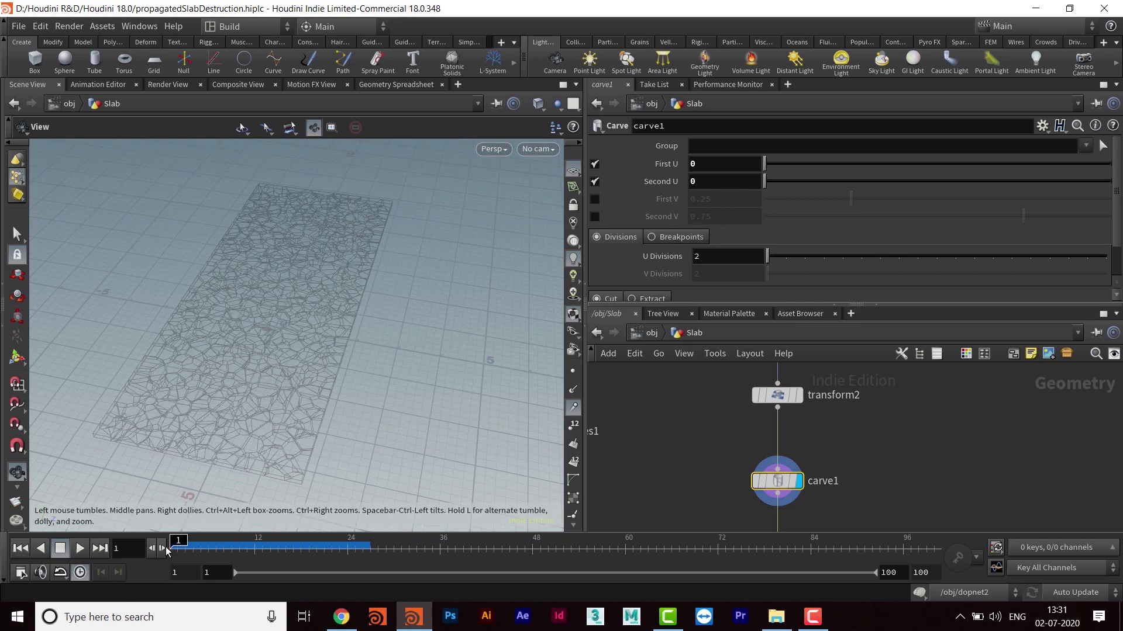
{"action": "left_click", "coordinate": [713, 180], "text": "alt"}
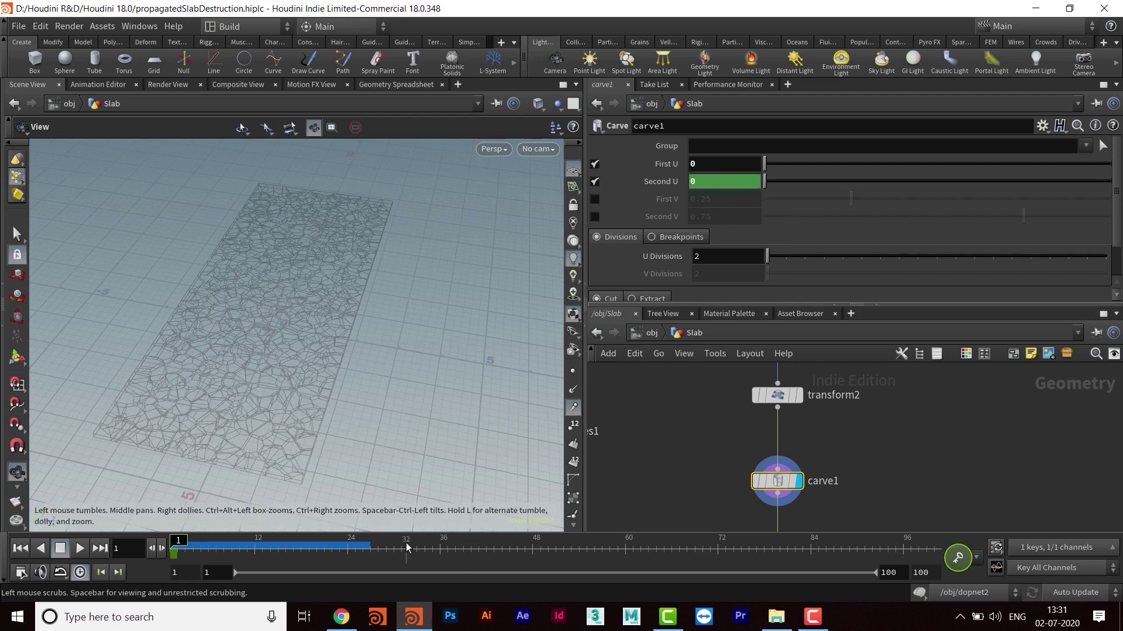
Step: Keyframe carve1's Second U at 0.5 on frame 50
{"action": "type", "text": "50"}
{"action": "key", "text": "Return"}
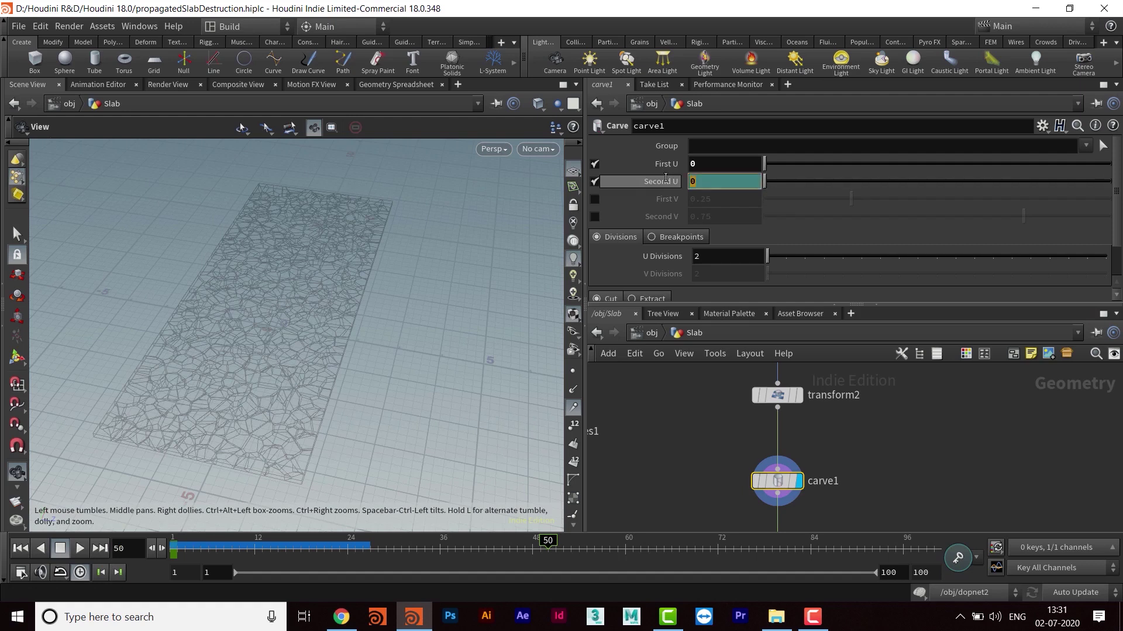
{"action": "scroll", "coordinate": [665, 177], "scroll_direction": "up", "scroll_amount": 5}
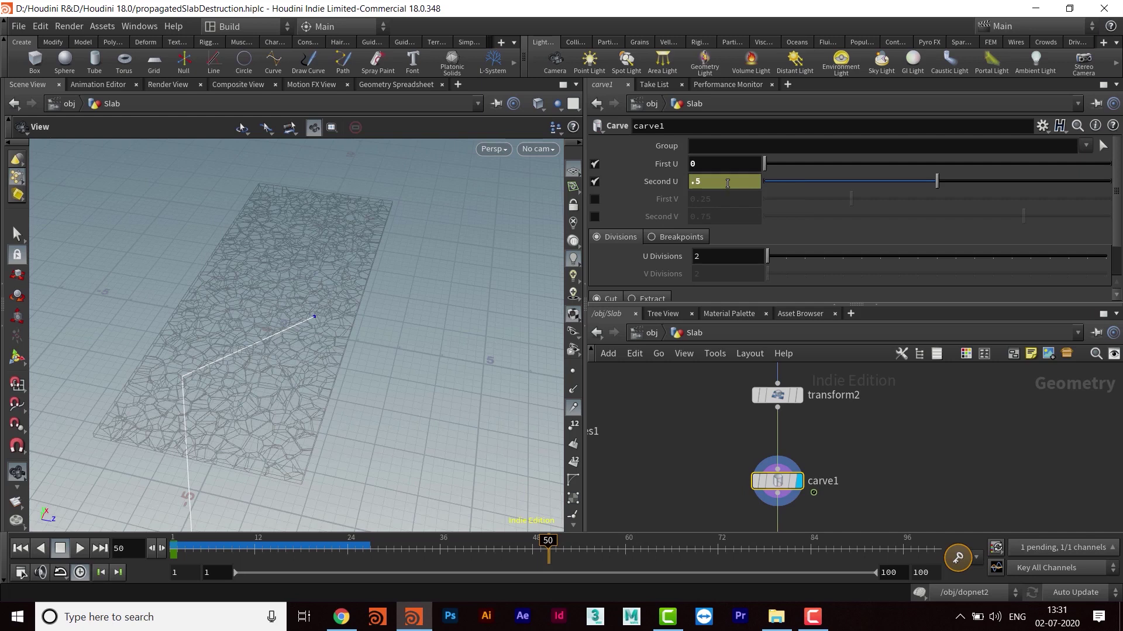
{"action": "left_click", "coordinate": [727, 183], "text": "alt"}
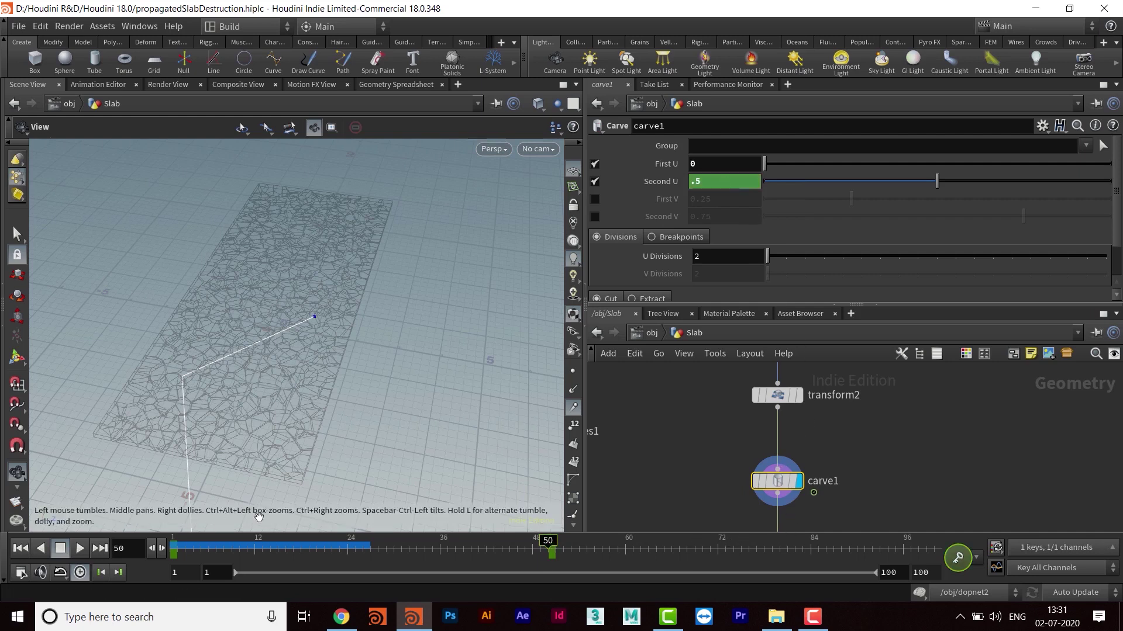
Step: Keyframe carve1's Second U at 1 on frame 80
{"action": "type", "text": "80"}
{"action": "key", "text": "Return"}
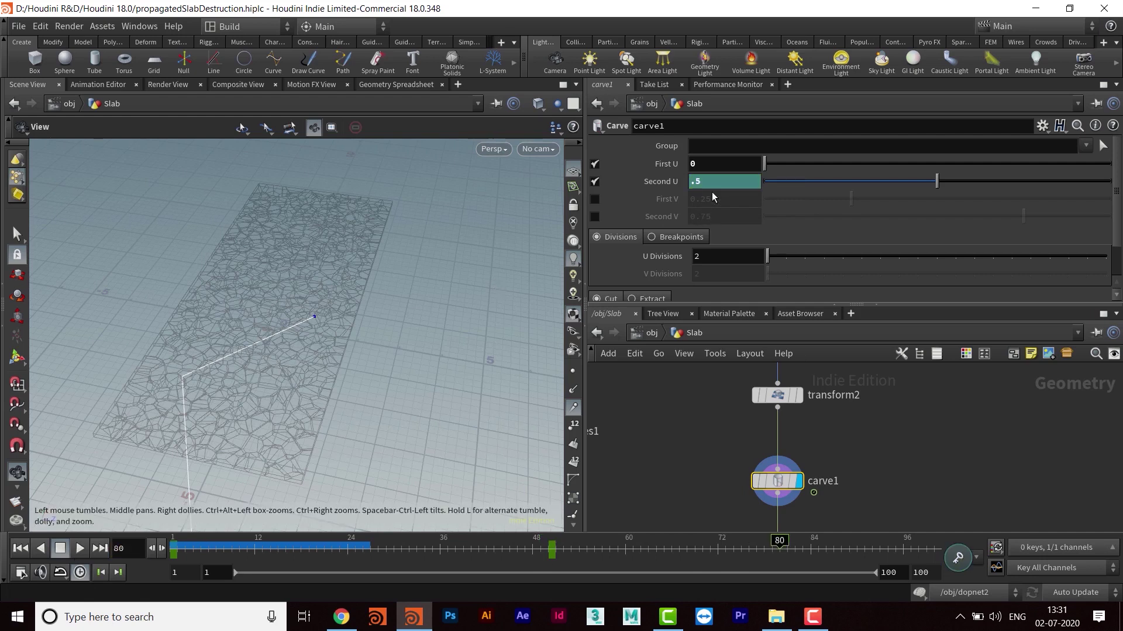
{"action": "left_click_drag", "start_coordinate": [684, 188], "coordinate": [648, 192]}
{"action": "type", "text": "1"}
{"action": "key", "text": "Return"}
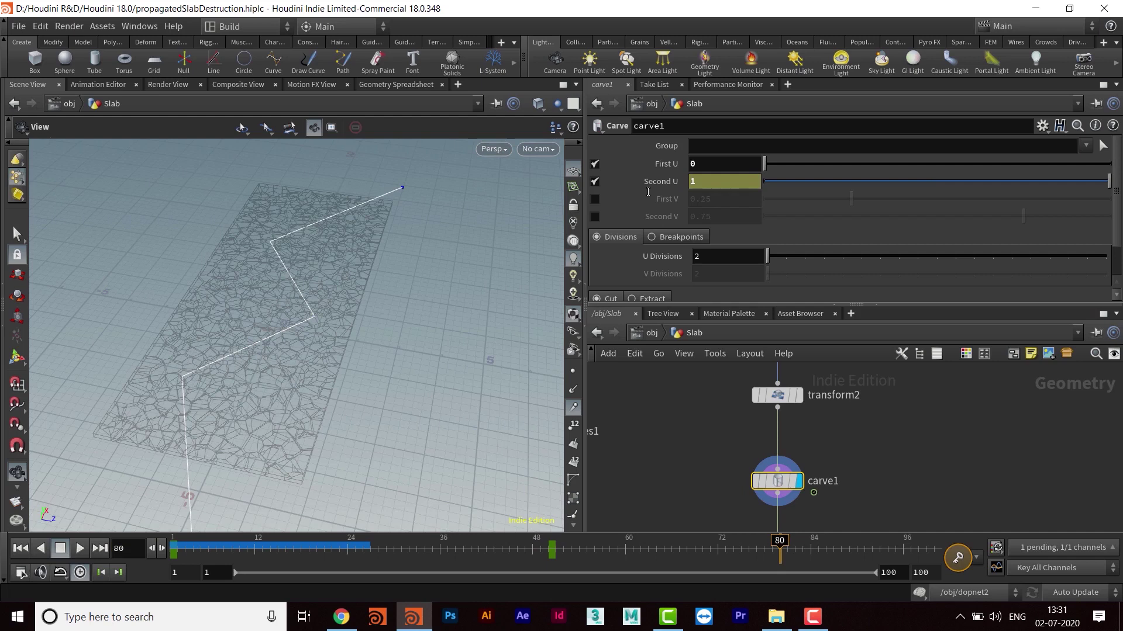
{"action": "left_click", "coordinate": [732, 182], "text": "alt"}
Step: Play the carve animation from frame 1 and check how the curve grows across the slab
{"action": "left_click_drag", "start_coordinate": [381, 380], "coordinate": [353, 386]}
{"action": "left_click", "coordinate": [20, 548]}
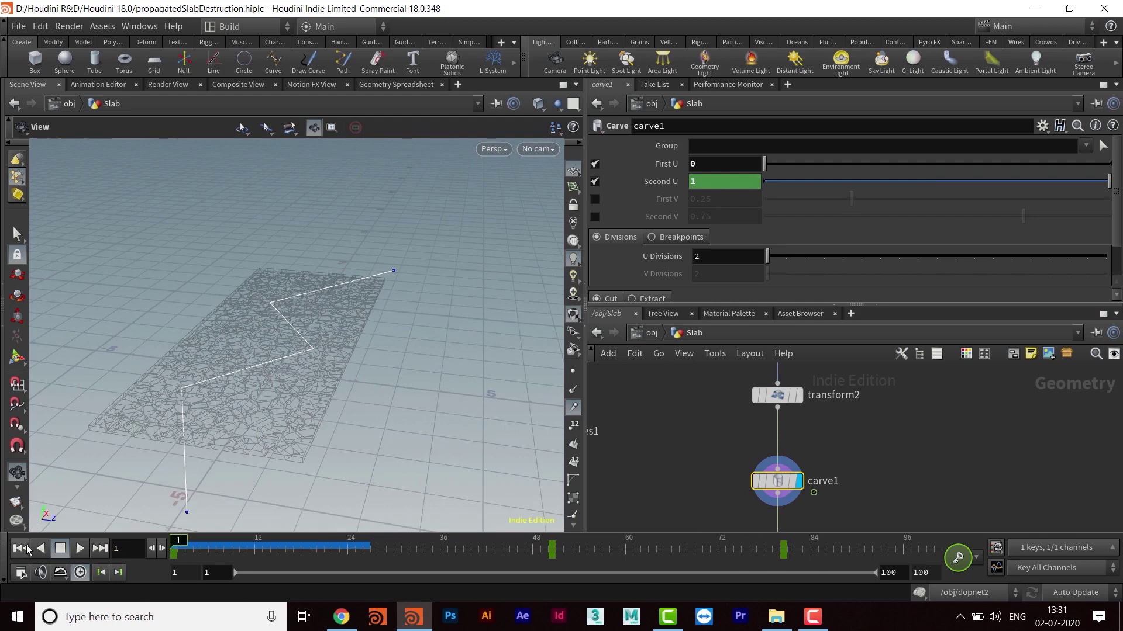
{"action": "left_click", "coordinate": [80, 548]}
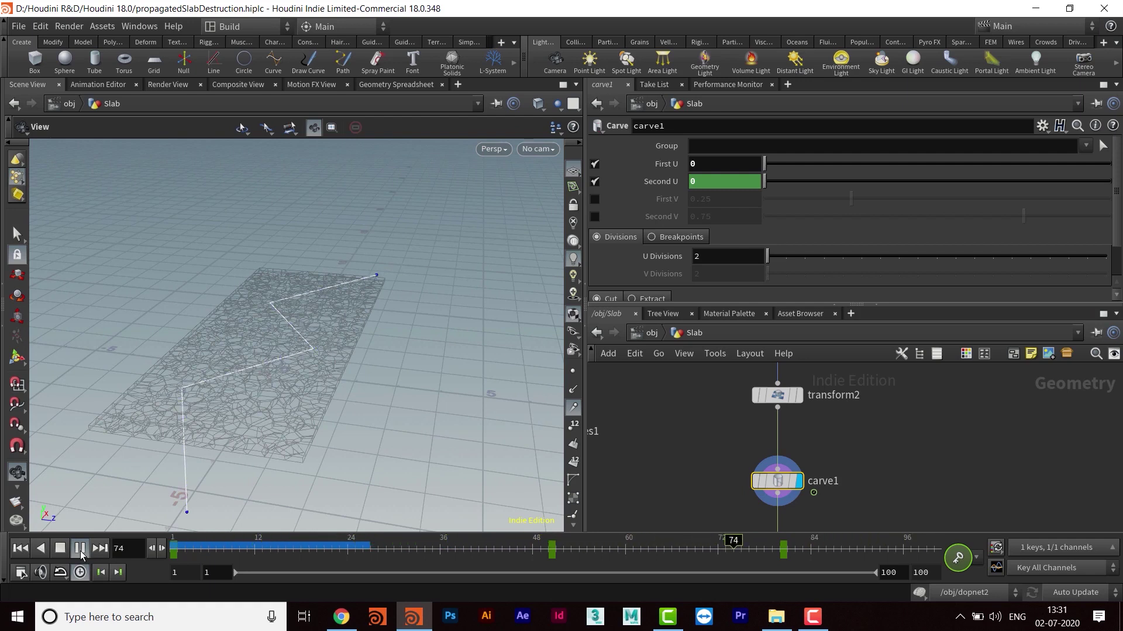
{"action": "left_click", "coordinate": [80, 553]}
{"action": "mouse_move", "coordinate": [399, 346]}
{"action": "left_mouse_down"}
{"action": "mouse_move", "coordinate": [402, 370]}
{"action": "mouse_move", "coordinate": [396, 348]}
{"action": "mouse_move", "coordinate": [386, 368]}
{"action": "mouse_move", "coordinate": [392, 348]}
{"action": "left_mouse_up"}
{"action": "middle_click_drag", "start_coordinate": [871, 527], "coordinate": [893, 412]}
{"action": "middle_click_drag", "start_coordinate": [842, 508], "coordinate": [863, 501]}
{"action": "middle_click_drag", "start_coordinate": [733, 401], "coordinate": [749, 425]}
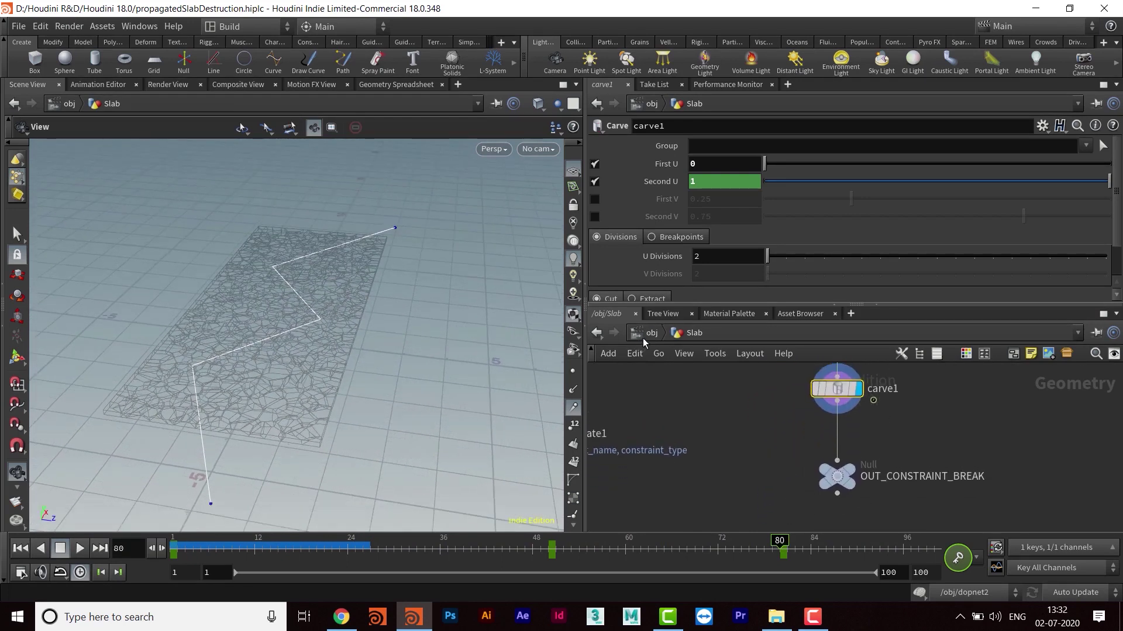
Step: Leave the Slab network for the object level and open the dopnet2 simulation network
{"action": "left_click", "coordinate": [837, 477]}
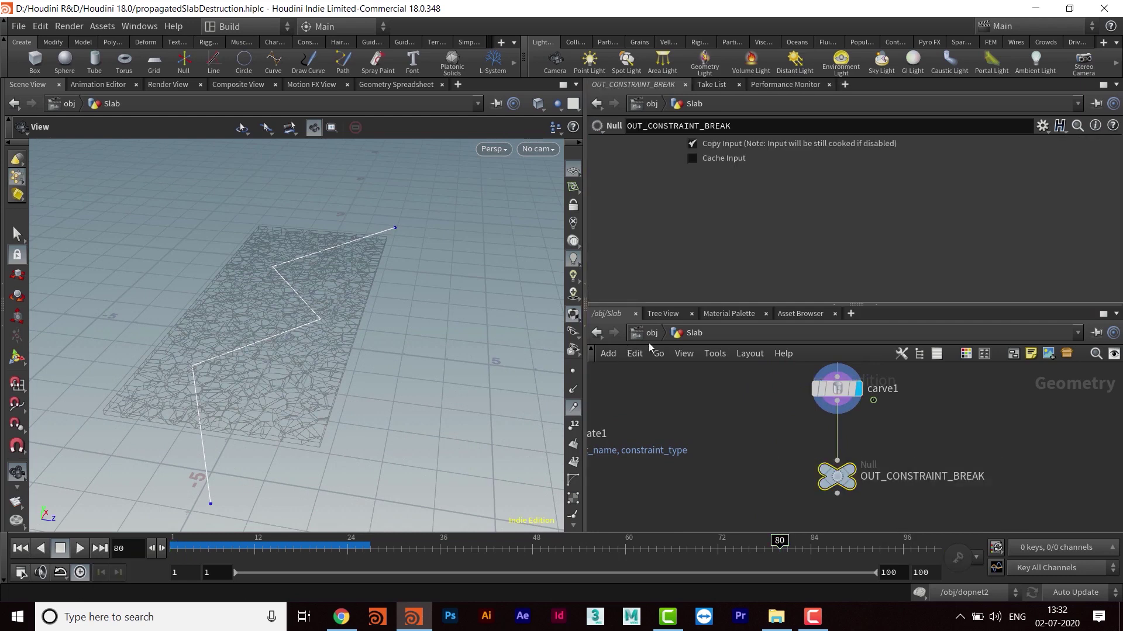
{"action": "left_click", "coordinate": [651, 333]}
{"action": "scroll", "coordinate": [722, 491], "scroll_direction": "up", "scroll_amount": 3}
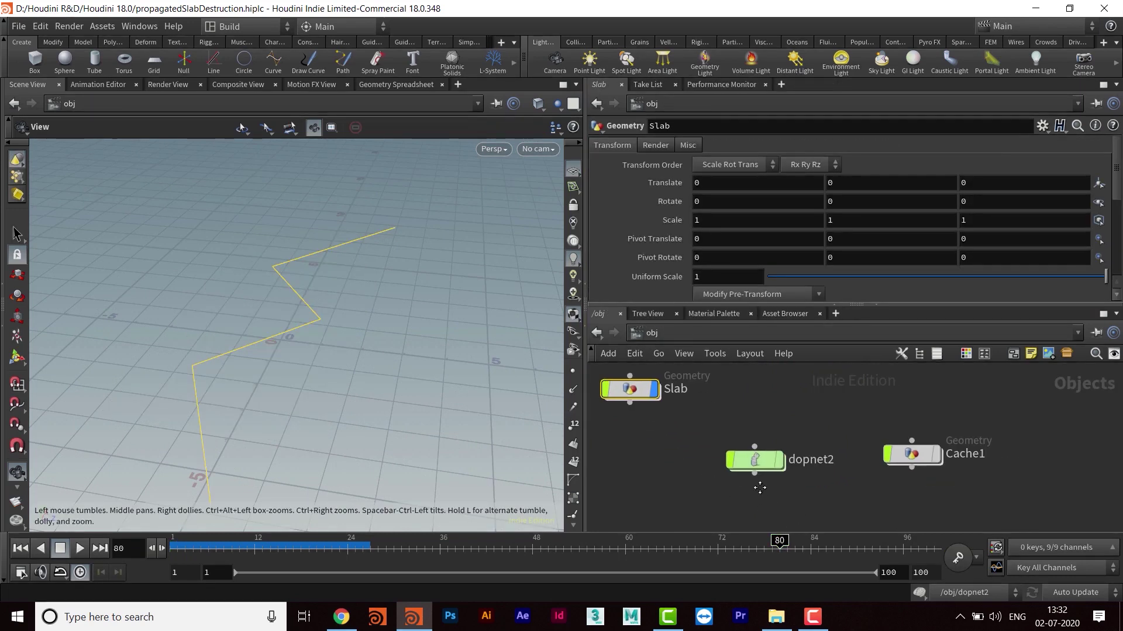
{"action": "left_click", "coordinate": [700, 455]}
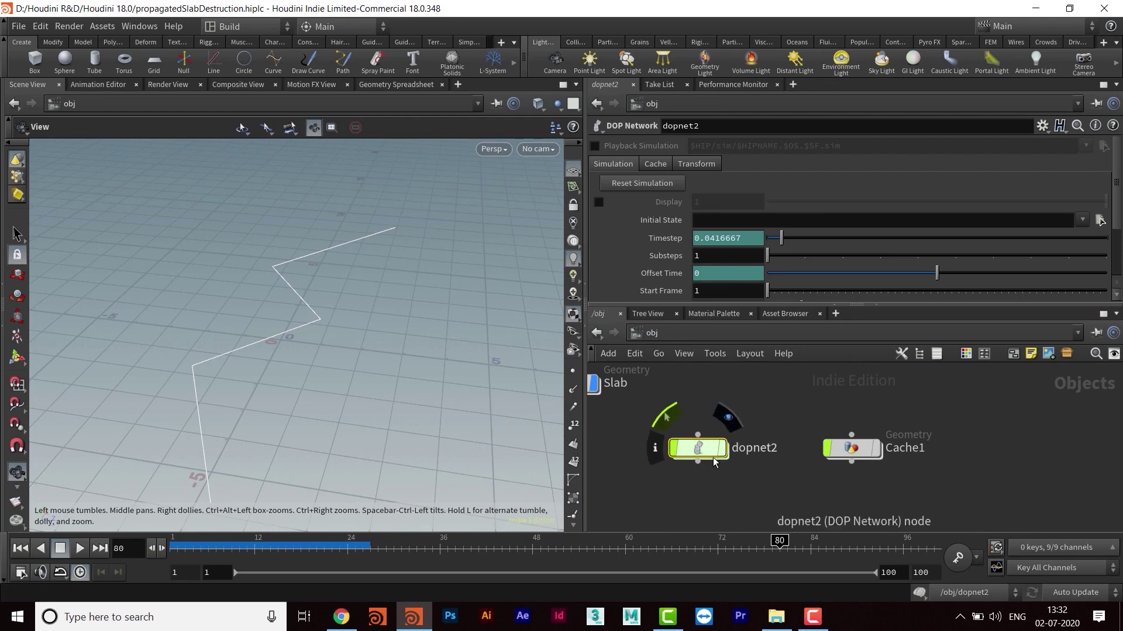
{"action": "double_click", "coordinate": [703, 451]}
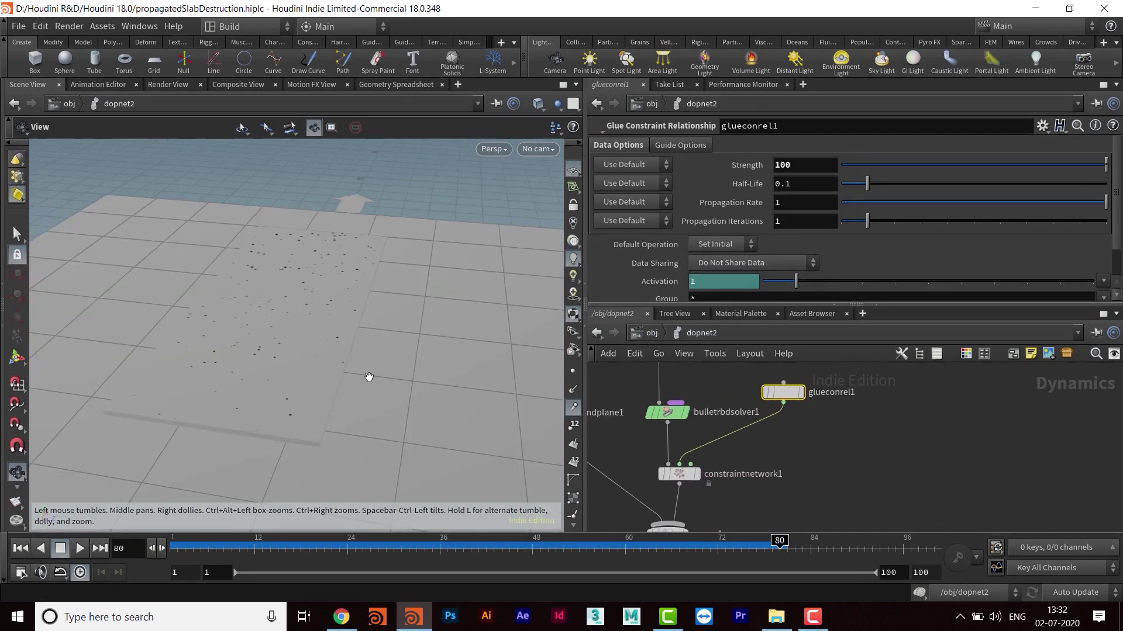
Step: Add a SOP Solver beside glueconrel1, connect it to the third input of constraintnetwork1 and open its internal network
{"action": "left_click_drag", "start_coordinate": [368, 376], "coordinate": [353, 371]}
{"action": "middle_click_drag", "start_coordinate": [852, 481], "coordinate": [833, 461]}
{"action": "left_click", "coordinate": [928, 476]}
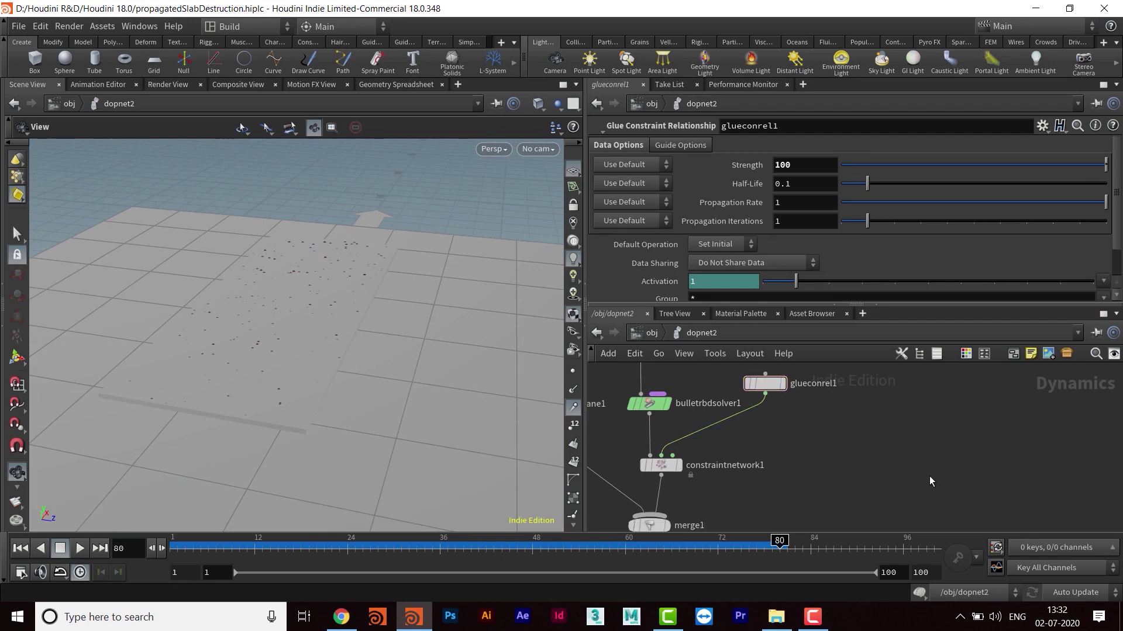
{"action": "key", "text": "Tab"}
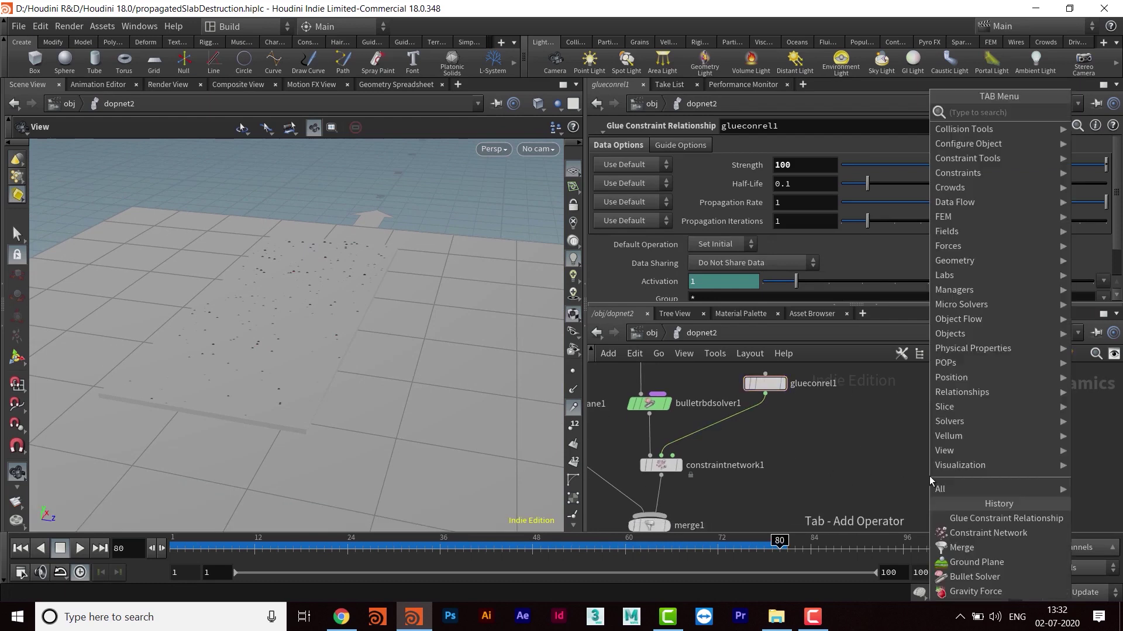
{"action": "type", "text": "SOP"}
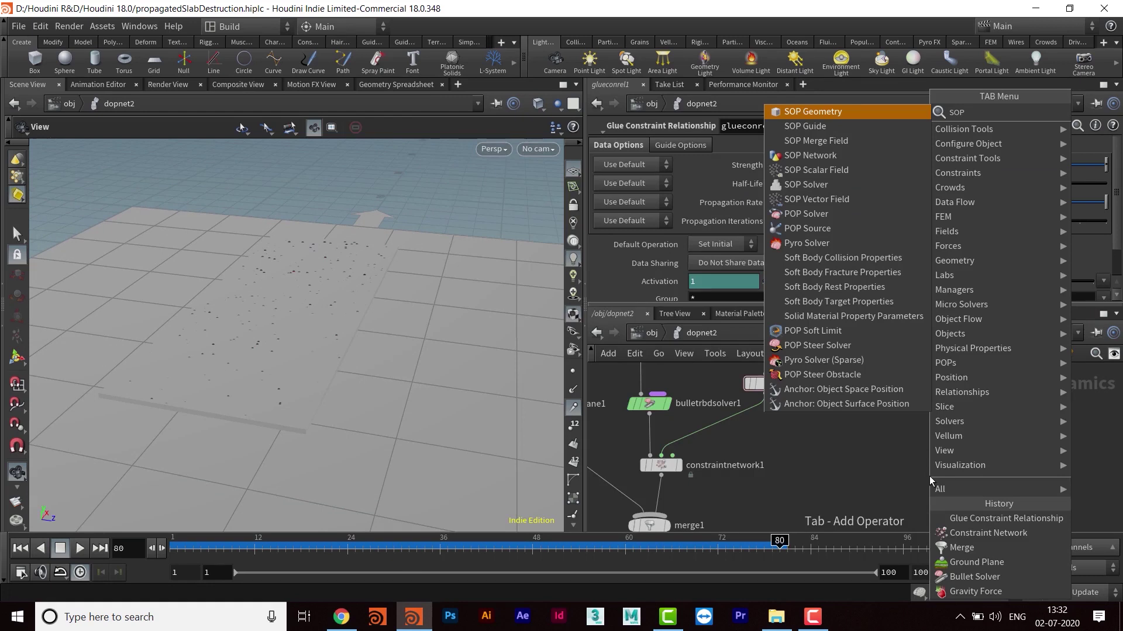
{"action": "type", "text": "SOL"}
{"action": "key", "text": "Return"}
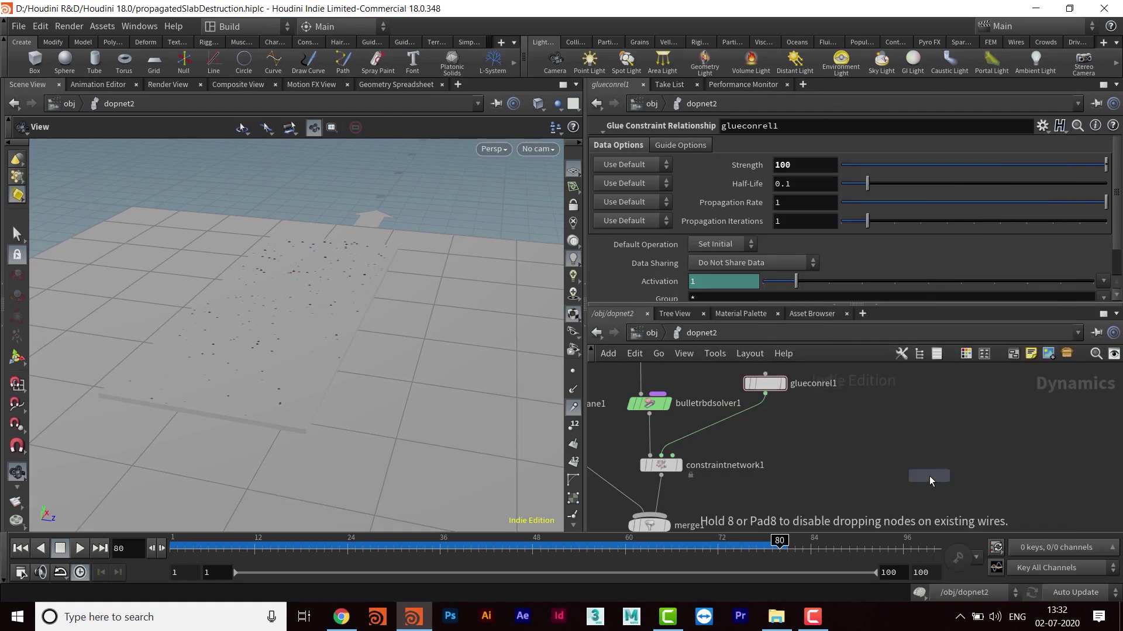
{"action": "left_click", "coordinate": [928, 475]}
{"action": "left_click_drag", "start_coordinate": [929, 475], "coordinate": [696, 463]}
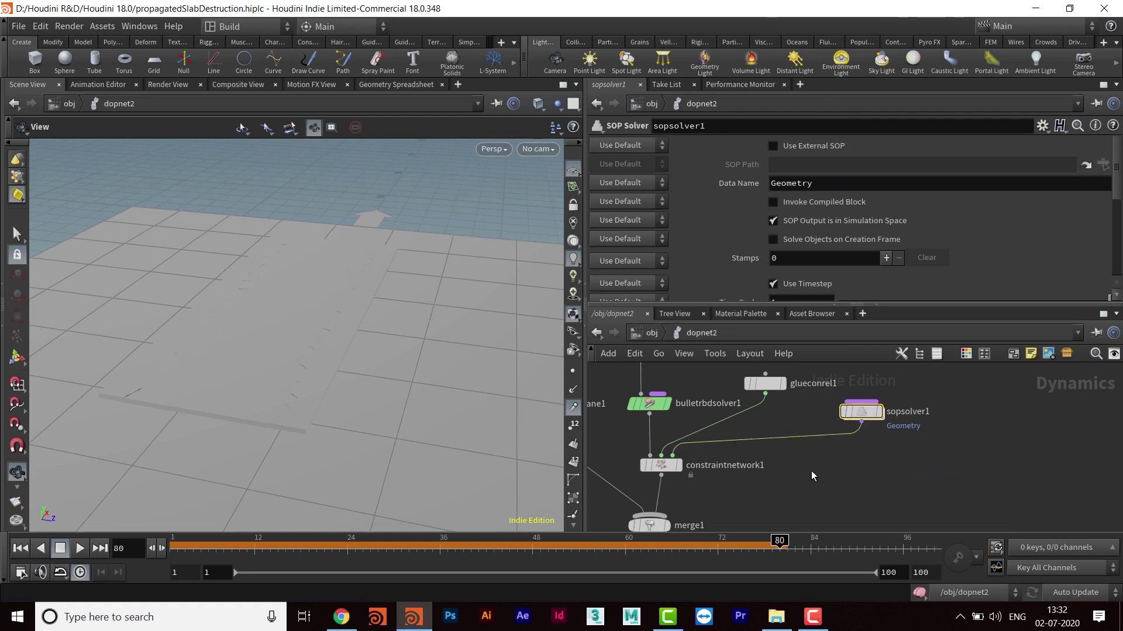
{"action": "double_click", "coordinate": [869, 436]}
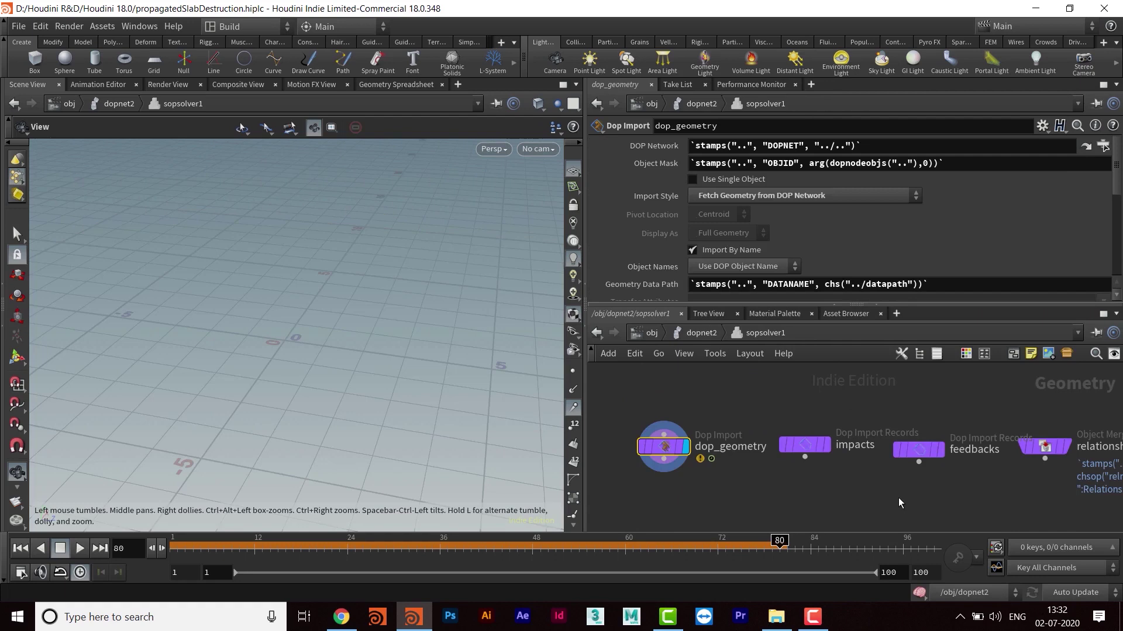
{"action": "key", "text": "Tab"}
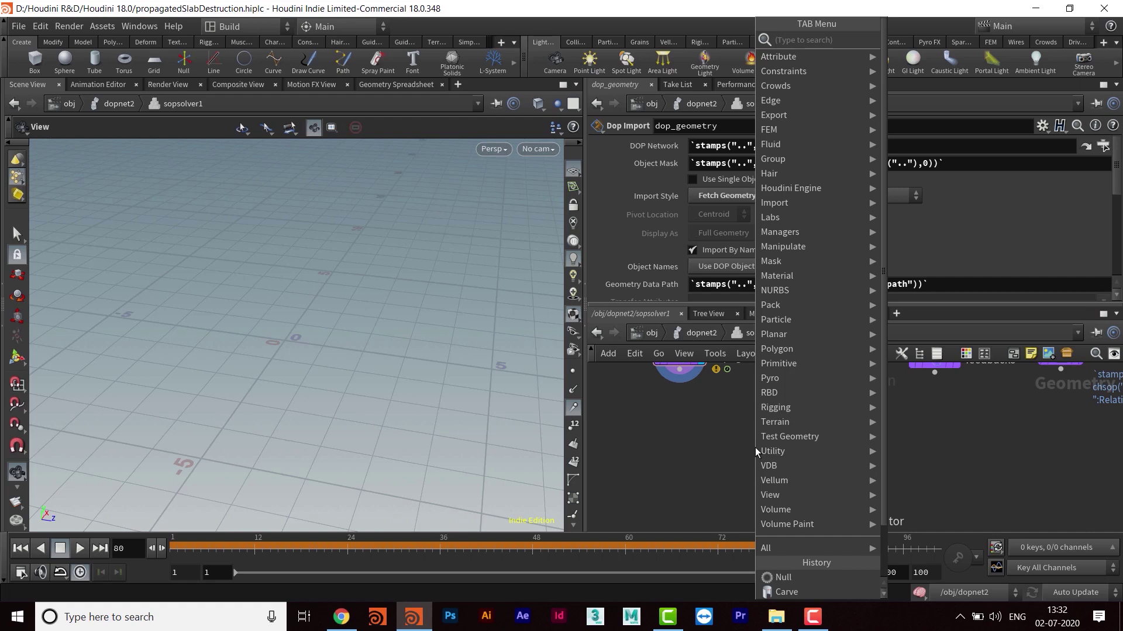
{"action": "type", "text": "IM"}
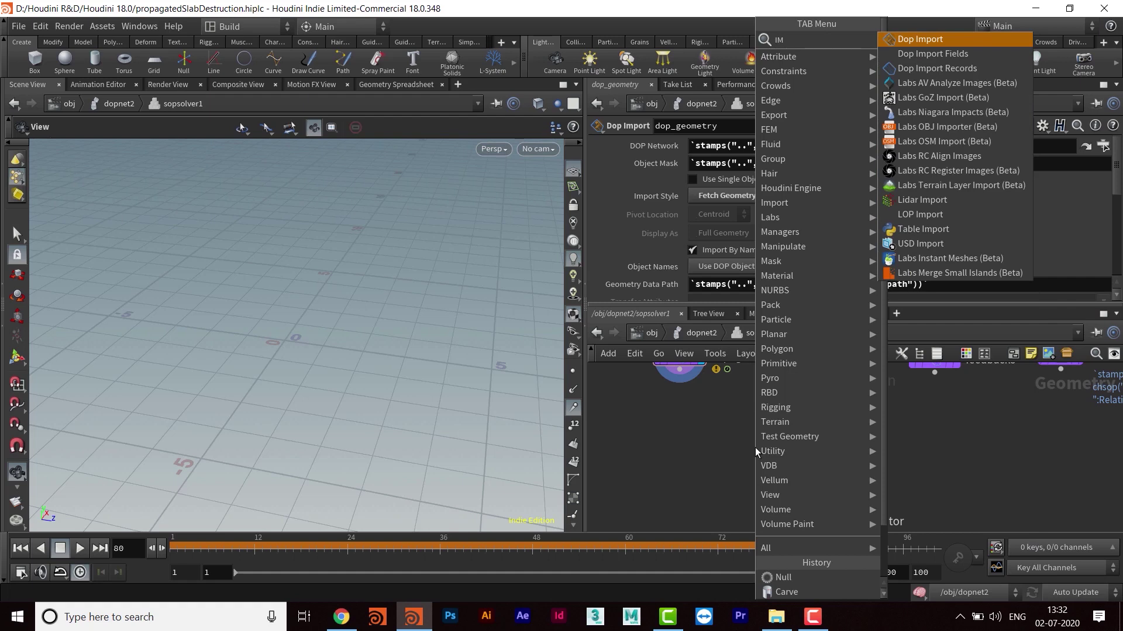
{"action": "left_click", "coordinate": [700, 424]}
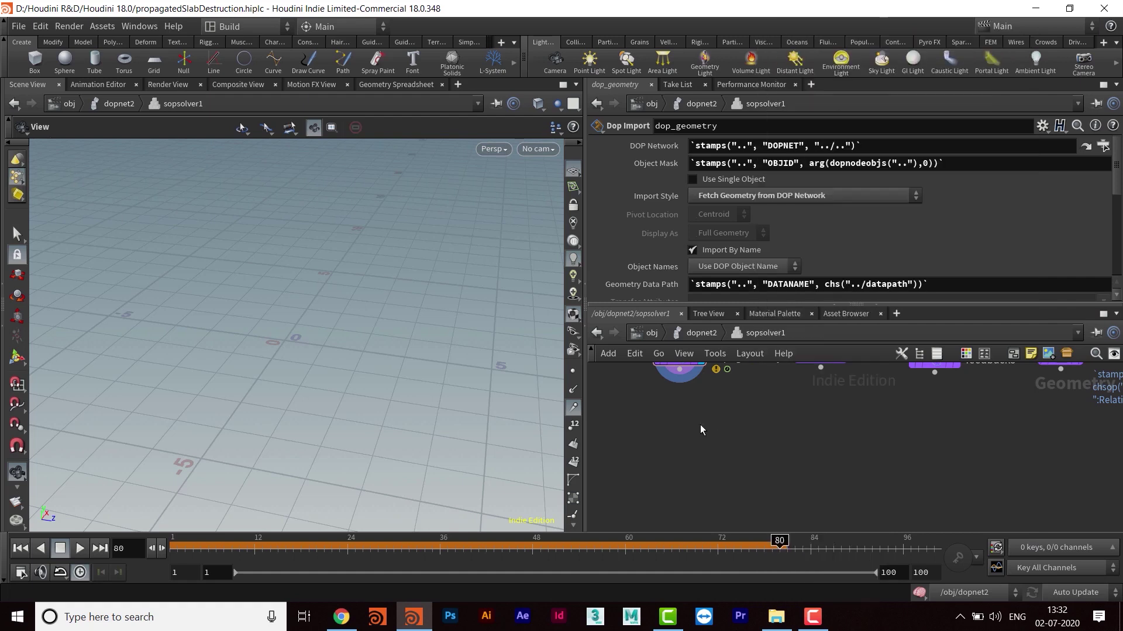
Step: Add an Object Merge node inside sopsolver1 and place a duplicate of it beside the original
{"action": "key", "text": "Tab"}
{"action": "type", "text": "OBJ"}
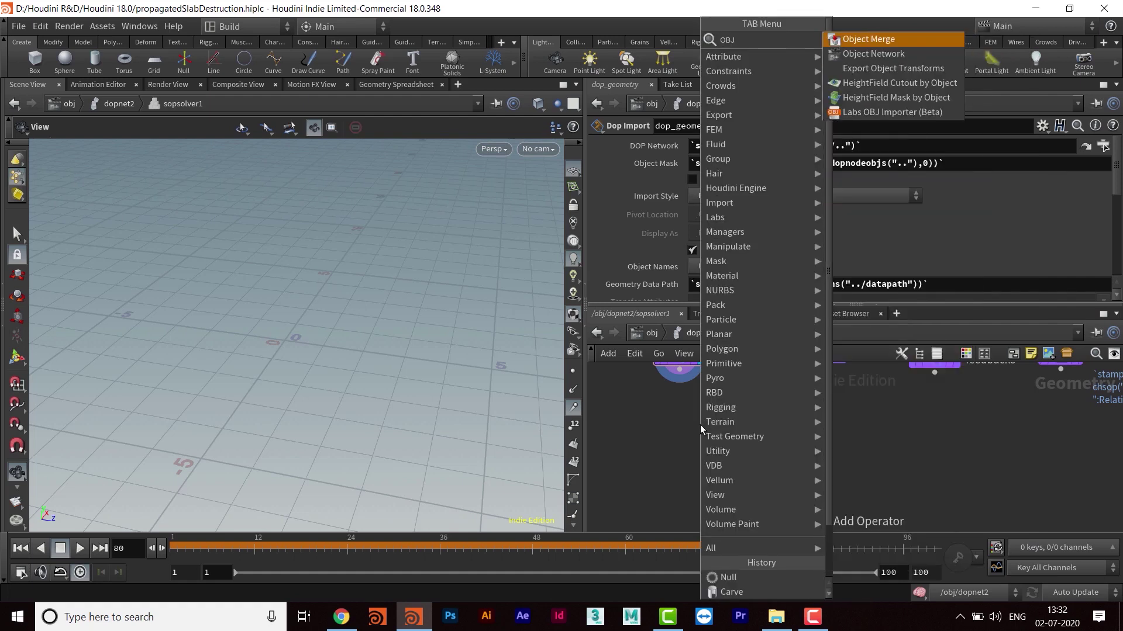
{"action": "key", "text": "Return"}
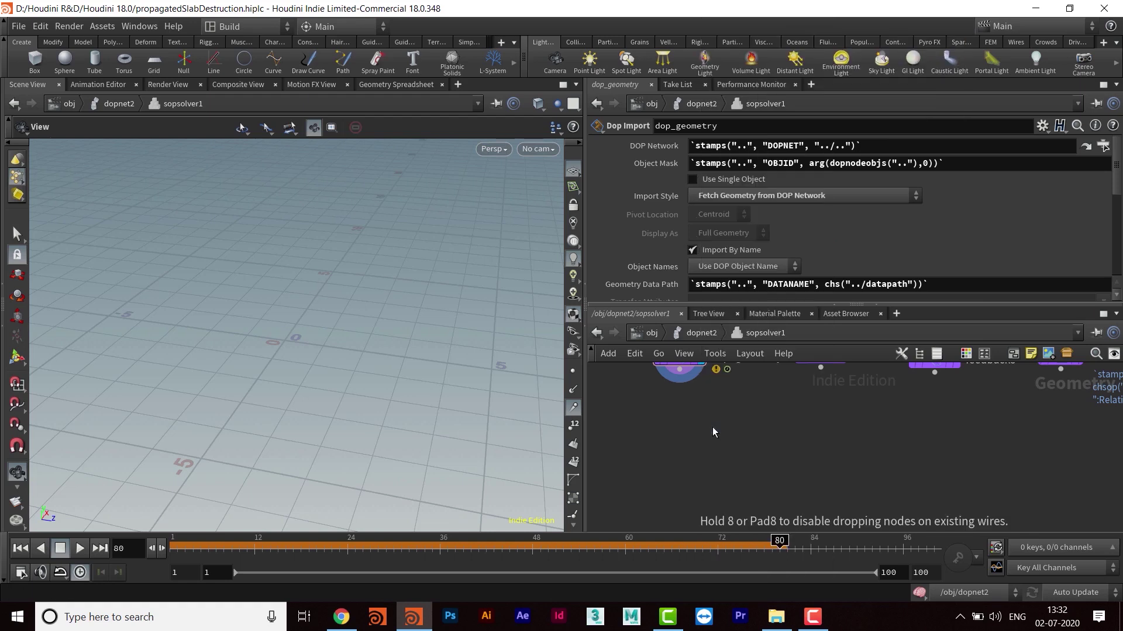
{"action": "left_click", "coordinate": [713, 427]}
{"action": "left_click_drag", "start_coordinate": [713, 427], "coordinate": [862, 427], "text": "alt"}
{"action": "middle_click_drag", "start_coordinate": [734, 434], "coordinate": [695, 432]}
{"action": "left_click", "coordinate": [682, 426]}
{"action": "left_click_drag", "start_coordinate": [670, 426], "coordinate": [648, 426]}
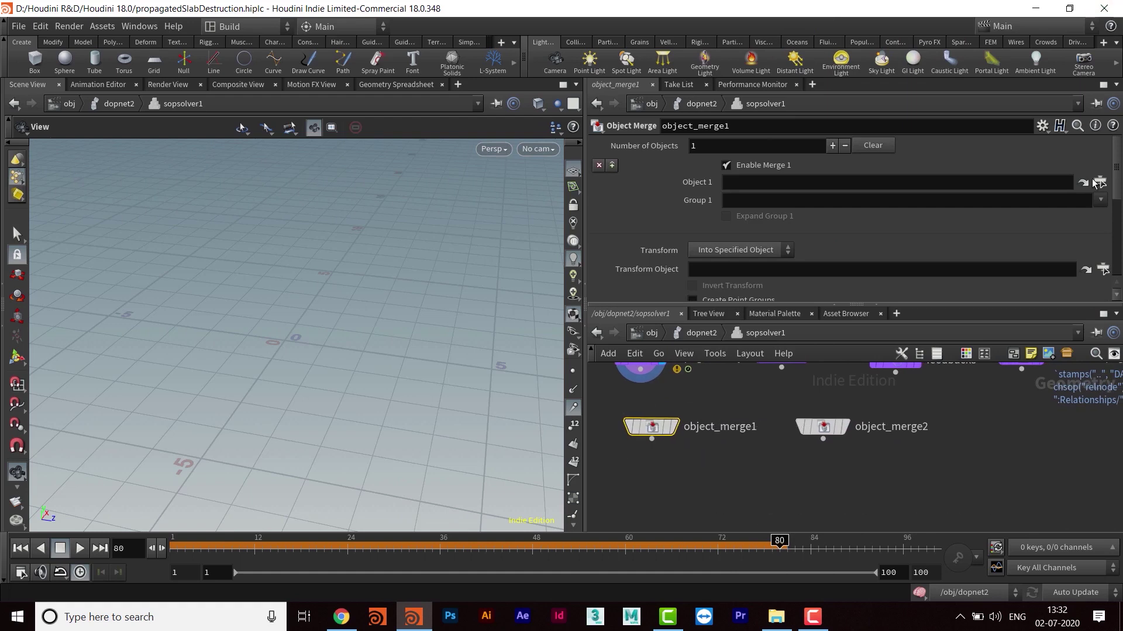
Step: Set object_merge1's source to /obj/Slab/OUT_CONSTRAINT and display the node
{"action": "left_click", "coordinate": [1098, 182]}
{"action": "scroll", "coordinate": [1061, 150], "scroll_direction": "down", "scroll_amount": 1}
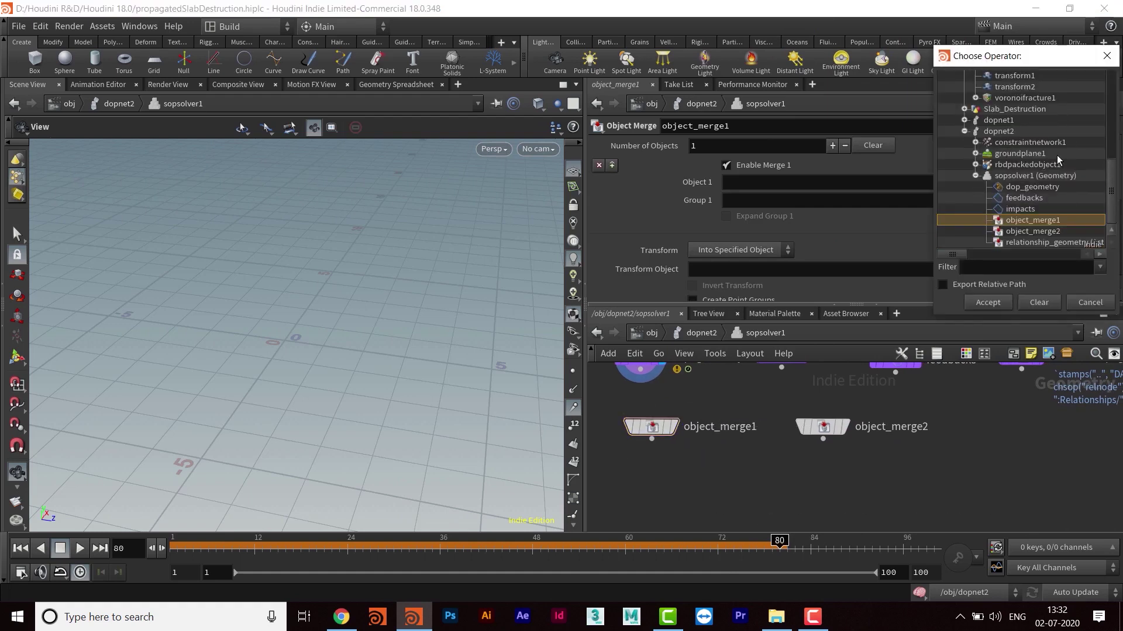
{"action": "scroll", "coordinate": [1072, 164], "scroll_direction": "up", "scroll_amount": 5}
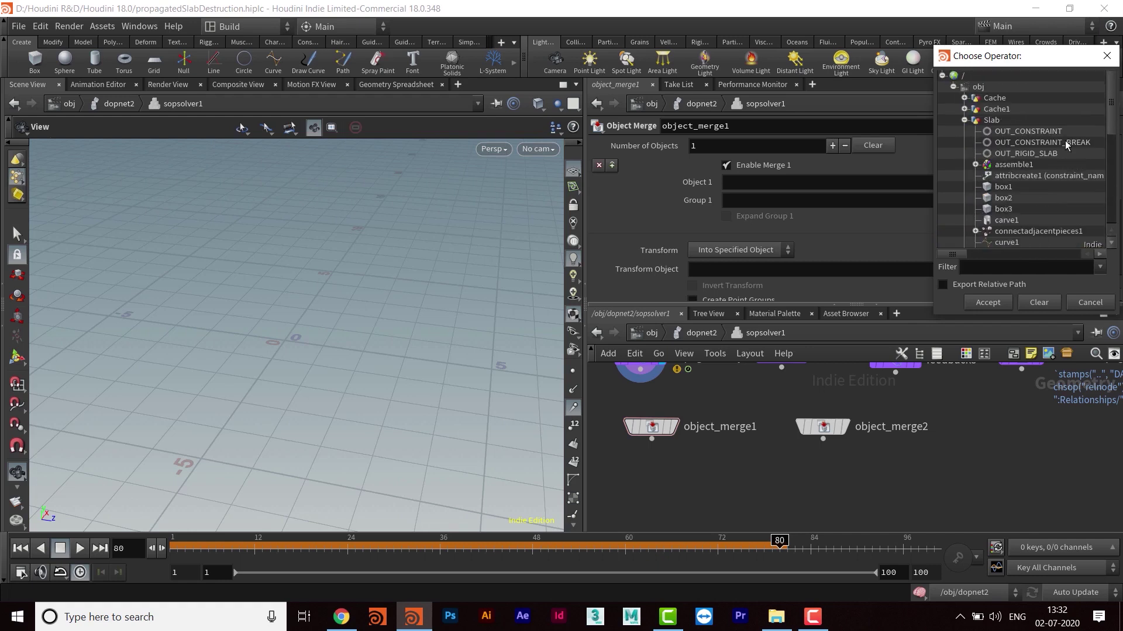
{"action": "left_click", "coordinate": [1029, 132]}
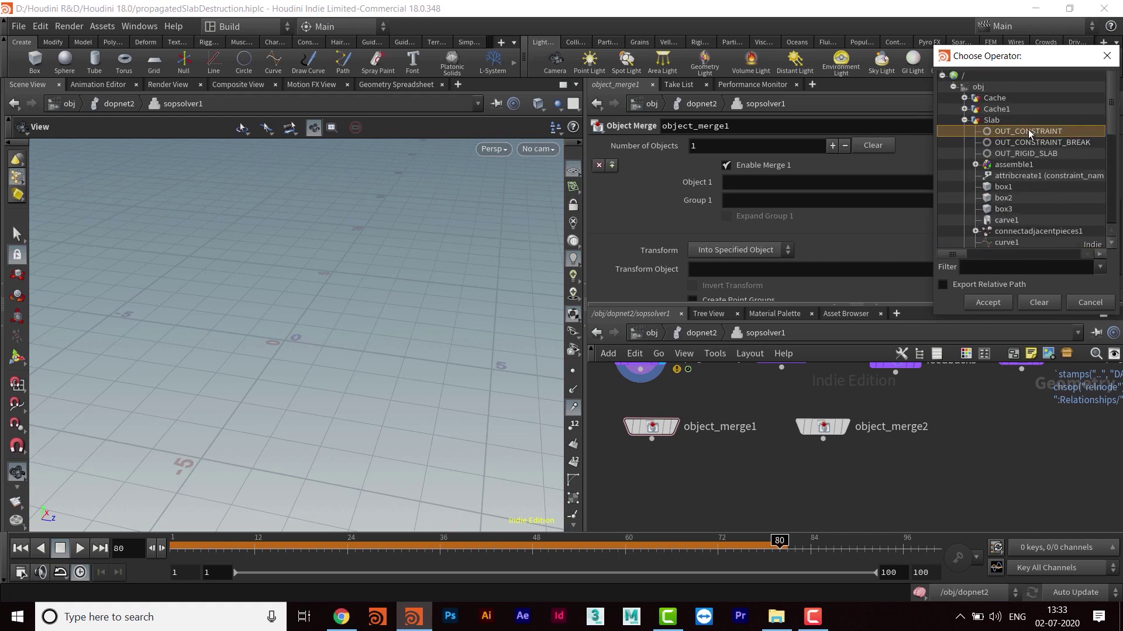
{"action": "left_click", "coordinate": [987, 303]}
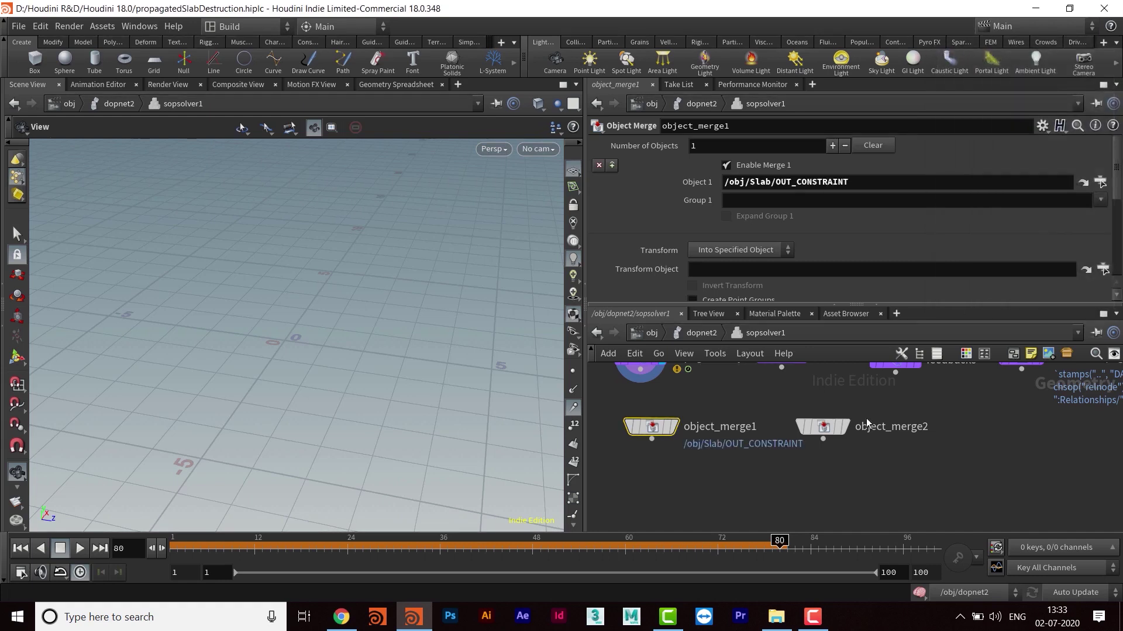
{"action": "left_click", "coordinate": [674, 428]}
{"action": "left_click_drag", "start_coordinate": [404, 342], "coordinate": [445, 398]}
{"action": "scroll", "coordinate": [826, 475], "scroll_direction": "down", "scroll_amount": 2}
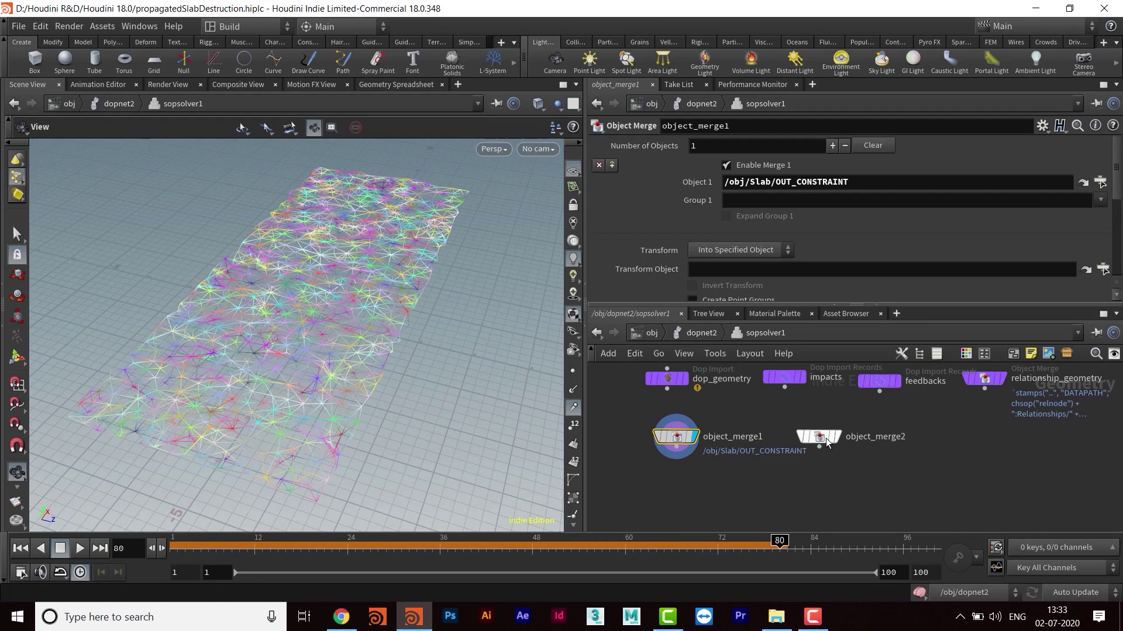
Step: Display object_merge2 and set its source to /obj/Slab/OUT_CONSTRAINT_BREAK
{"action": "scroll", "coordinate": [855, 475], "scroll_direction": "up", "scroll_amount": 2}
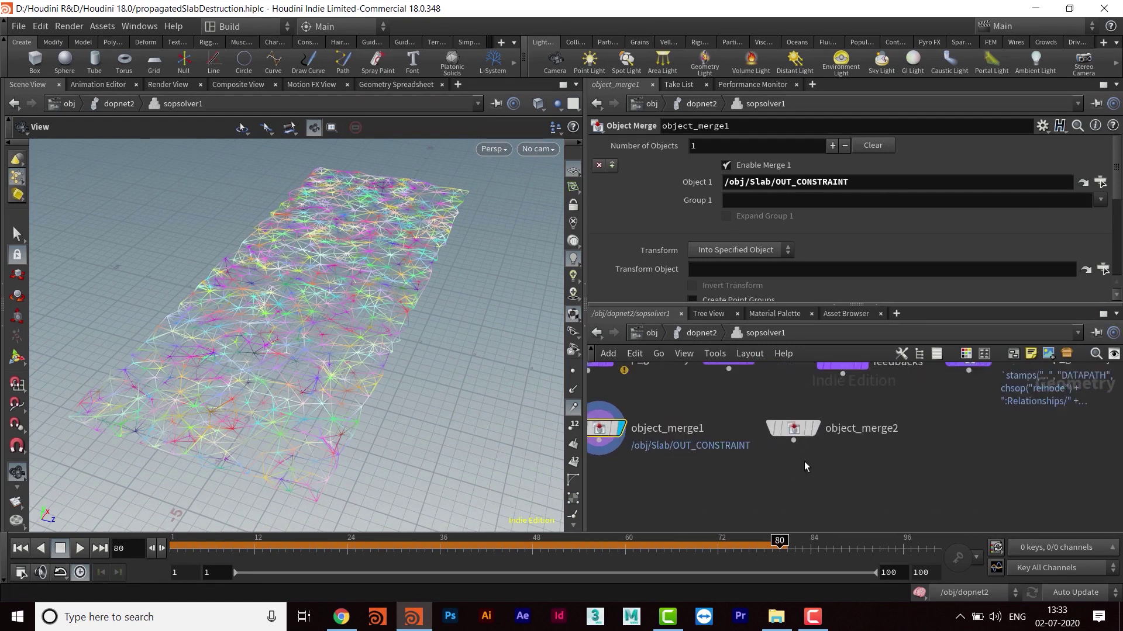
{"action": "scroll", "coordinate": [804, 461], "scroll_direction": "up", "scroll_amount": 1}
{"action": "left_click", "coordinate": [810, 434]}
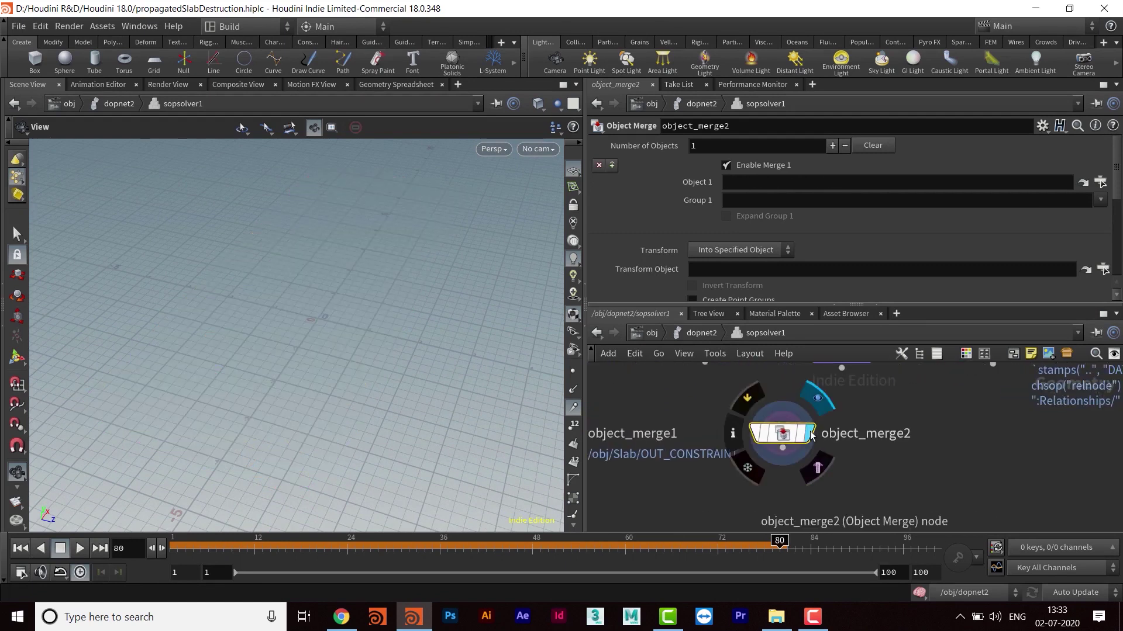
{"action": "left_click", "coordinate": [1100, 182]}
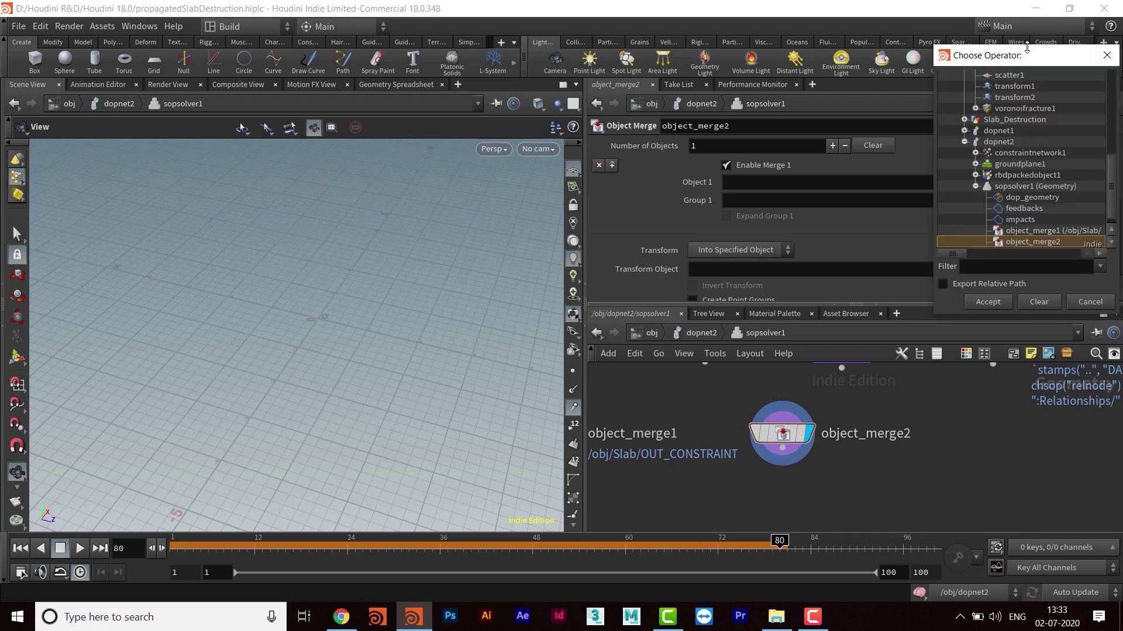
{"action": "left_click_drag", "start_coordinate": [1027, 53], "coordinate": [741, 52]}
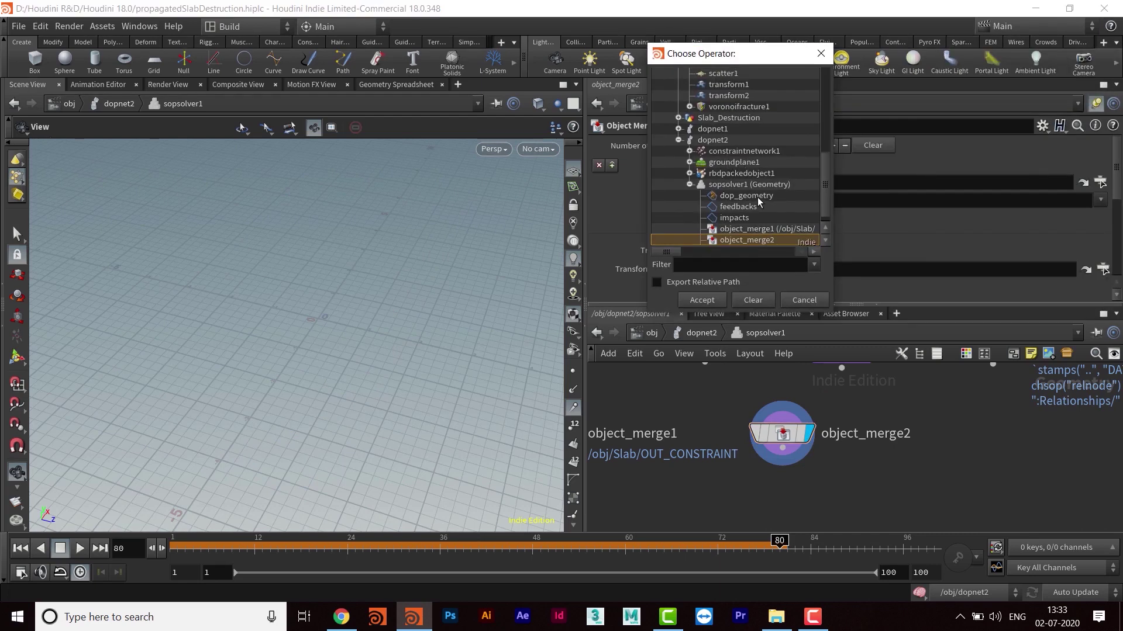
{"action": "scroll", "coordinate": [758, 201], "scroll_direction": "up", "scroll_amount": 10}
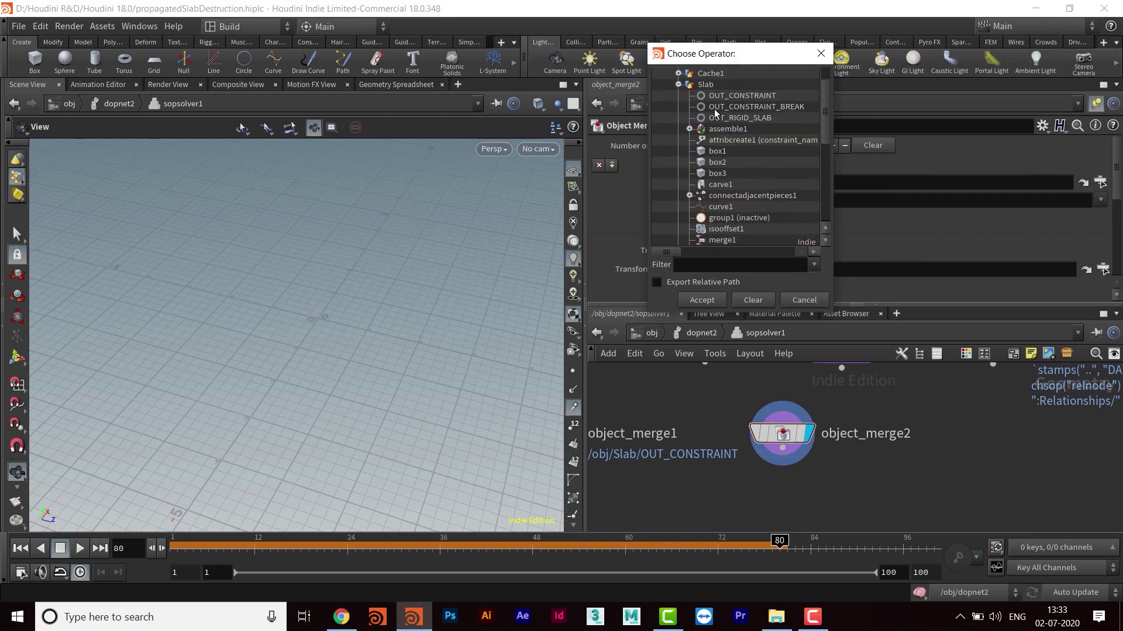
{"action": "left_click", "coordinate": [775, 110]}
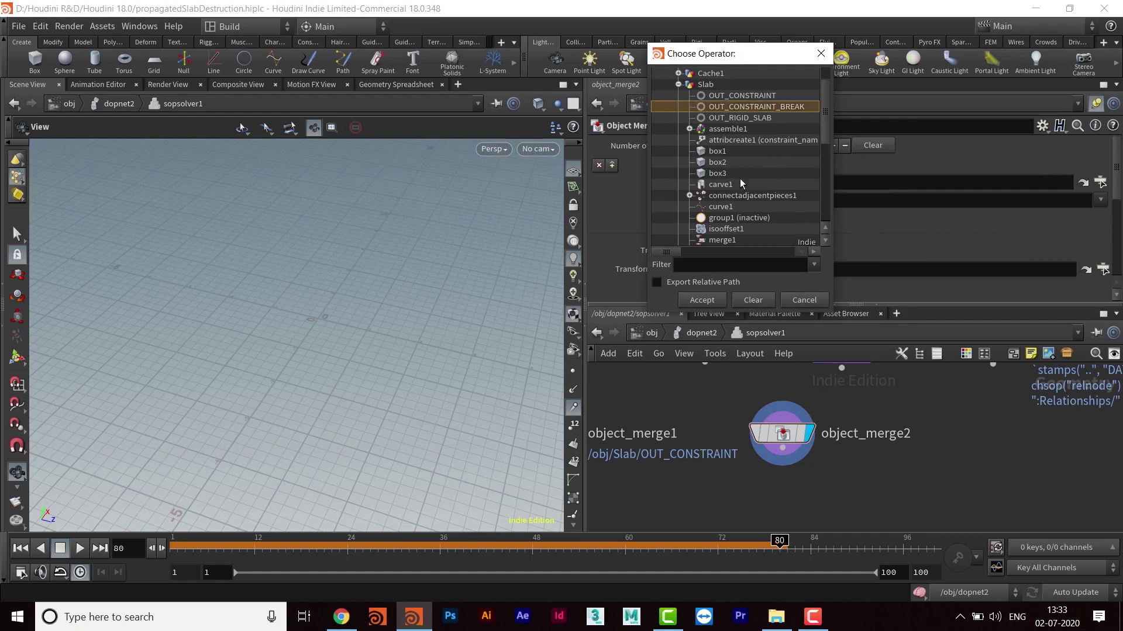
{"action": "left_click", "coordinate": [701, 300]}
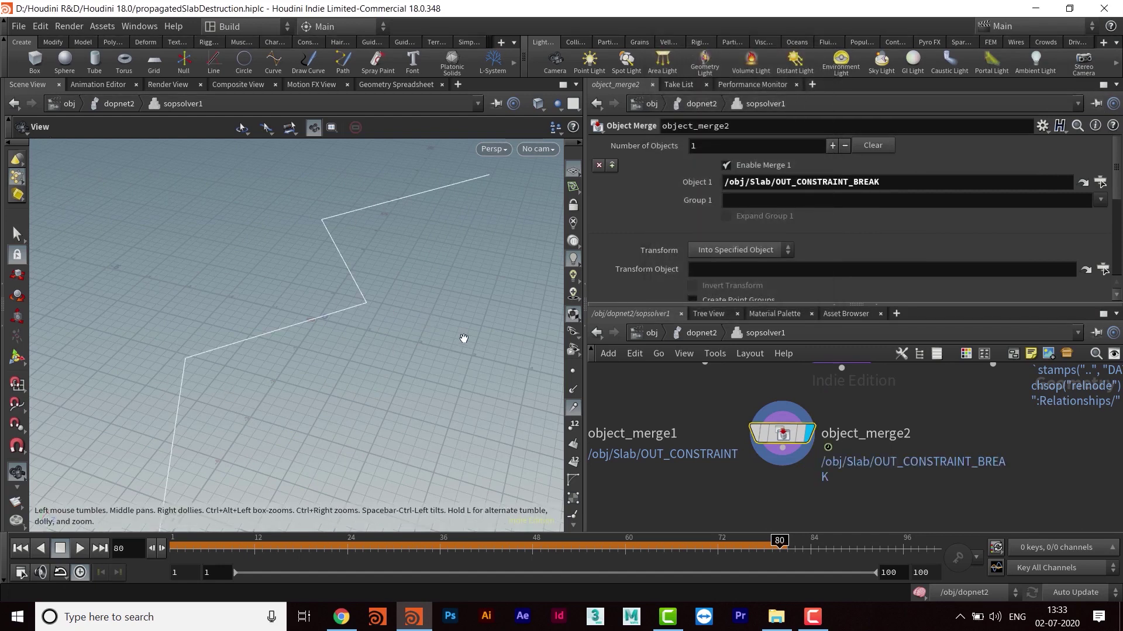
{"action": "scroll", "coordinate": [952, 453], "scroll_direction": "down", "scroll_amount": 4}
{"action": "scroll", "coordinate": [826, 465], "scroll_direction": "up", "scroll_amount": 5}
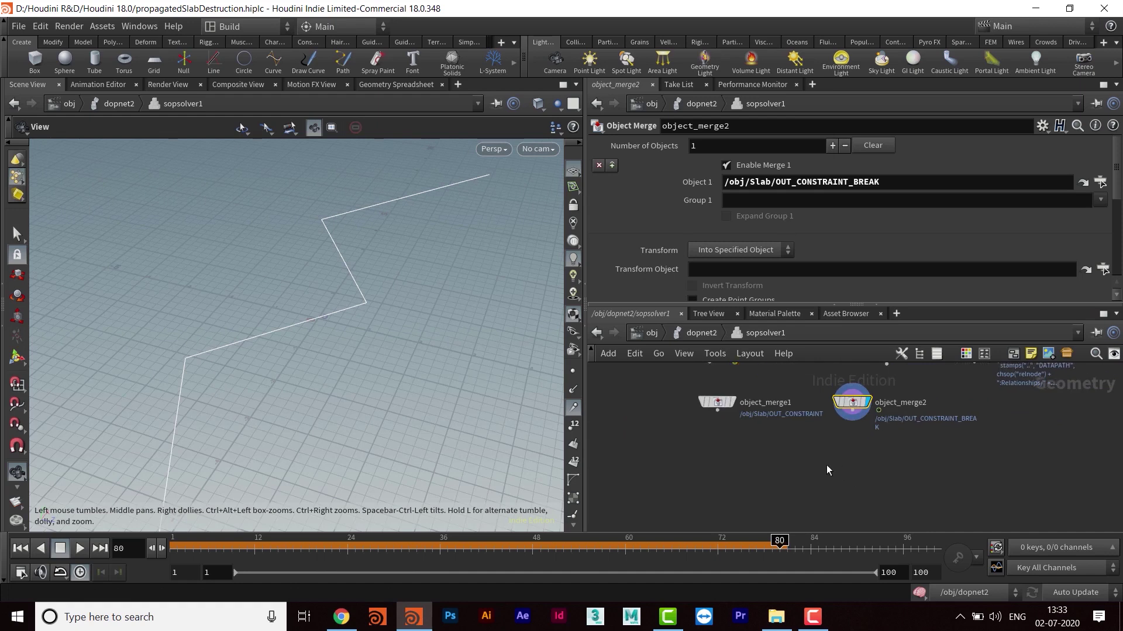
Step: Display object_merge1, add a Color node below it and connect object_merge1 to its input
{"action": "scroll", "coordinate": [769, 466], "scroll_direction": "down", "scroll_amount": 1}
{"action": "middle_click_drag", "start_coordinate": [767, 498], "coordinate": [735, 469]}
{"action": "scroll", "coordinate": [761, 457], "scroll_direction": "up", "scroll_amount": 1}
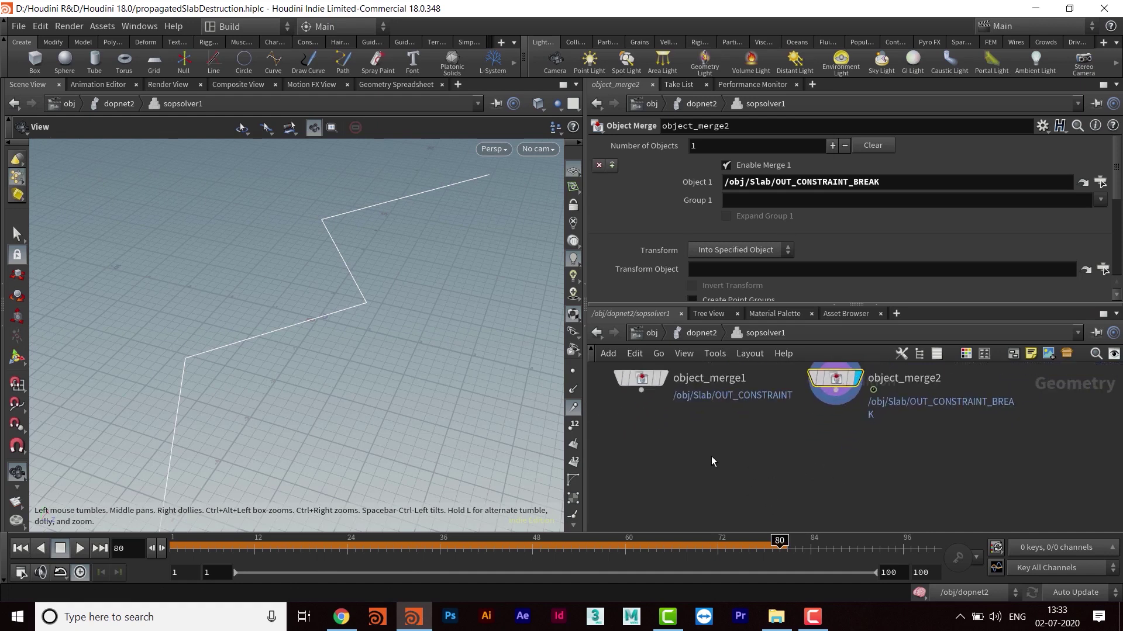
{"action": "left_click", "coordinate": [641, 378]}
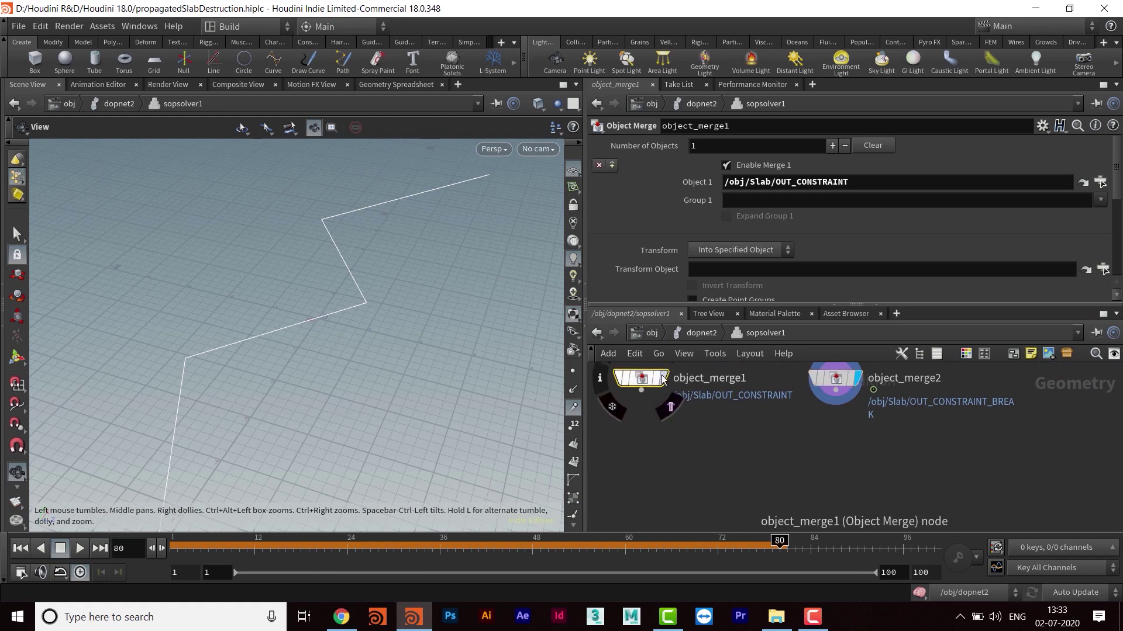
{"action": "left_click", "coordinate": [664, 379]}
{"action": "key", "text": "Tab"}
{"action": "type", "text": "color"}
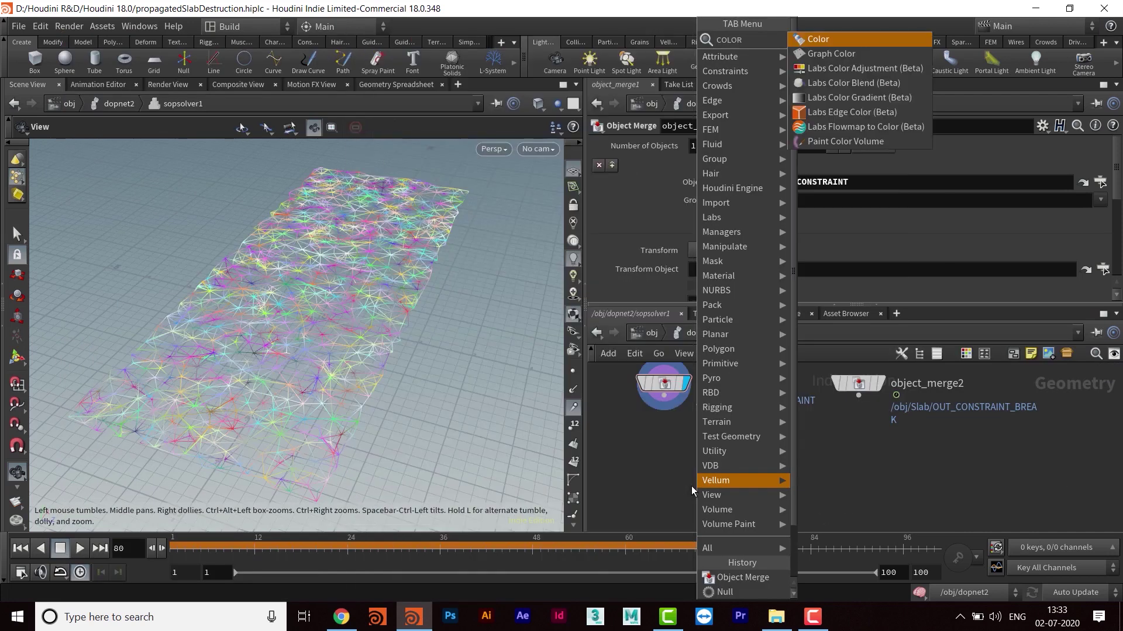
{"action": "key", "text": "Return"}
{"action": "left_click", "coordinate": [665, 469]}
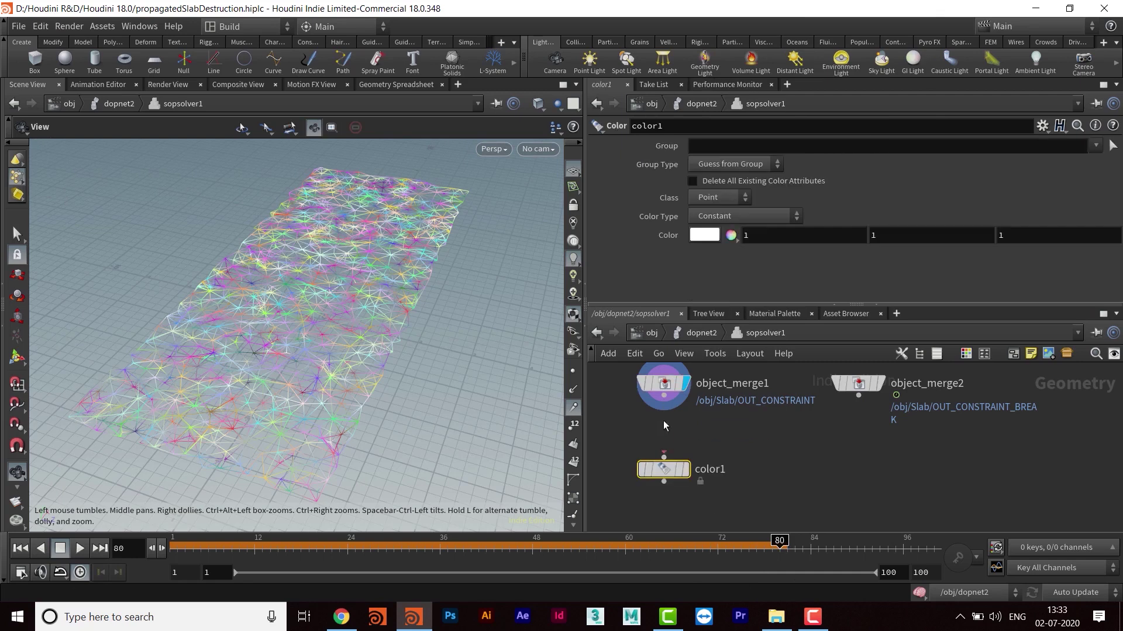
{"action": "left_click_drag", "start_coordinate": [664, 396], "coordinate": [664, 457]}
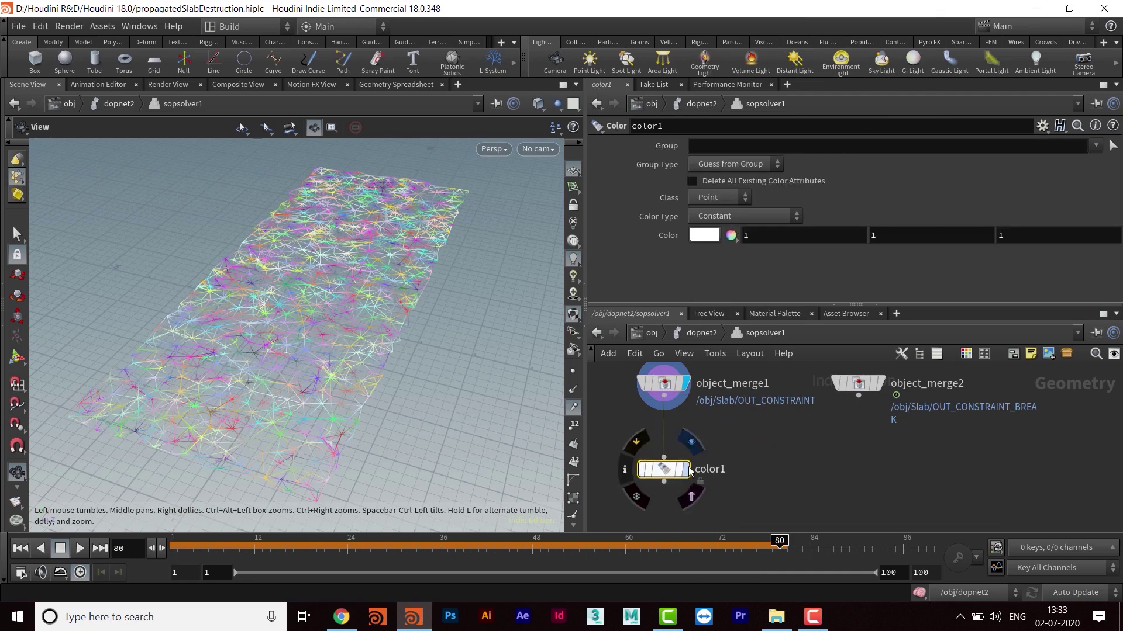
Step: Display color1 and set its constant colour to black with values 0, 0, 0
{"action": "left_click", "coordinate": [688, 470]}
{"action": "left_click", "coordinate": [746, 235]}
{"action": "type", "text": "0"}
{"action": "key", "text": "Return"}
{"action": "left_click", "coordinate": [870, 235]}
{"action": "type", "text": "0"}
{"action": "key", "text": "Return"}
{"action": "left_click", "coordinate": [1001, 235]}
{"action": "type", "text": "0"}
{"action": "key", "text": "Return"}
{"action": "mouse_move", "coordinate": [678, 471]}
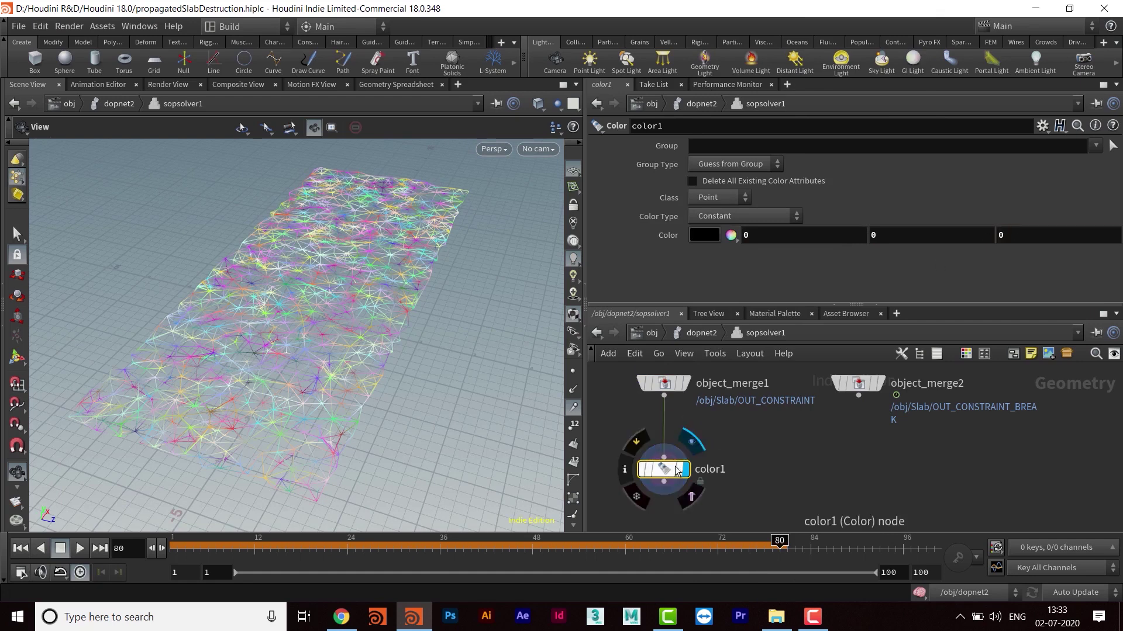
{"action": "mouse_move", "coordinate": [794, 466]}
{"action": "middle_mouse_down"}
{"action": "mouse_move", "coordinate": [826, 454]}
{"action": "mouse_move", "coordinate": [814, 441]}
{"action": "mouse_move", "coordinate": [802, 479]}
{"action": "mouse_move", "coordinate": [791, 447]}
{"action": "middle_mouse_up"}
{"action": "scroll", "coordinate": [810, 473], "scroll_direction": "down", "scroll_amount": 1}
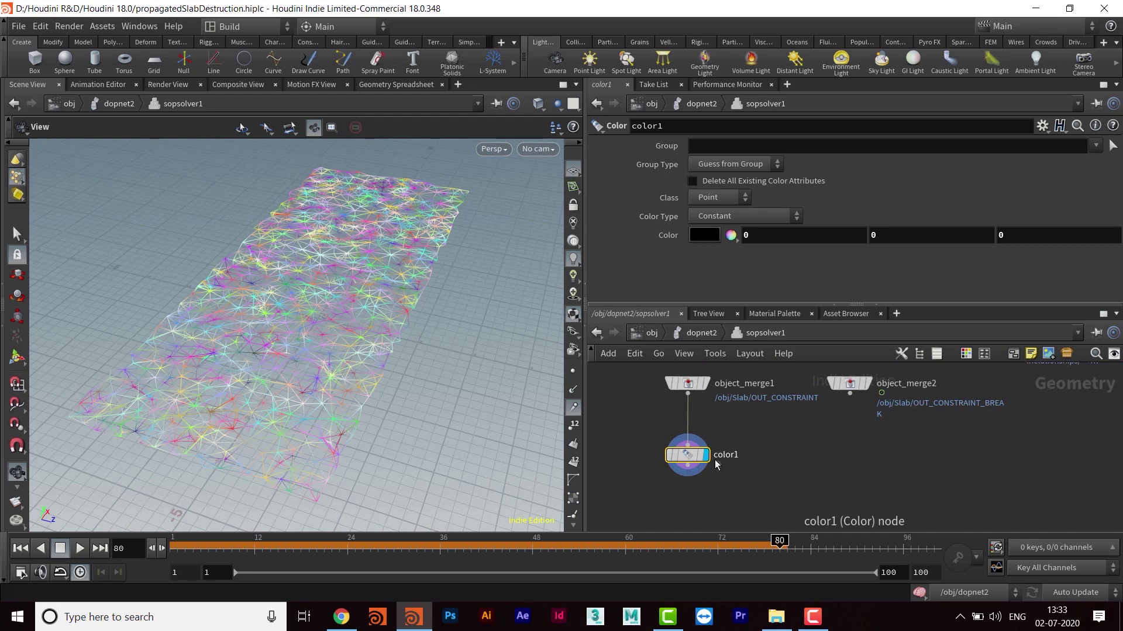
Step: Look over the object-level and dopnet2 networks, and return inside sopsolver1
{"action": "left_click_drag", "start_coordinate": [374, 292], "coordinate": [372, 332]}
{"action": "left_click", "coordinate": [648, 332]}
{"action": "middle_click_drag", "start_coordinate": [654, 376], "coordinate": [694, 438]}
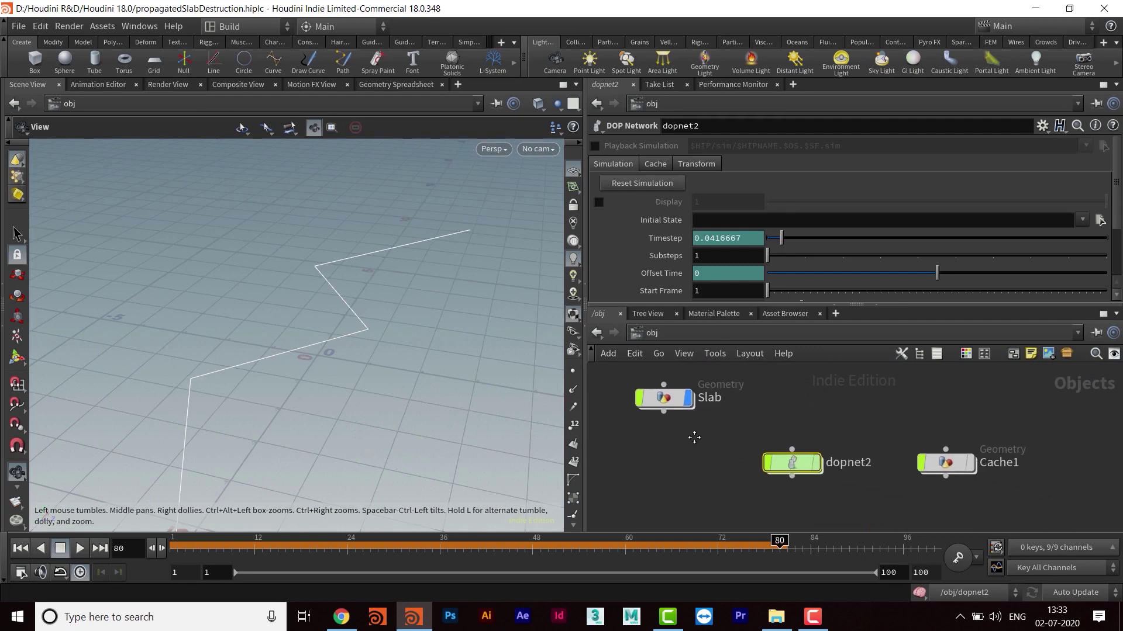
{"action": "scroll", "coordinate": [713, 460], "scroll_direction": "up", "scroll_amount": 2}
{"action": "middle_click_drag", "start_coordinate": [847, 490], "coordinate": [634, 496]}
{"action": "middle_click_drag", "start_coordinate": [649, 409], "coordinate": [917, 441]}
{"action": "scroll", "coordinate": [819, 445], "scroll_direction": "down", "scroll_amount": 1}
{"action": "middle_click_drag", "start_coordinate": [777, 429], "coordinate": [705, 402]}
{"action": "scroll", "coordinate": [828, 437], "scroll_direction": "down", "scroll_amount": 3}
{"action": "scroll", "coordinate": [840, 468], "scroll_direction": "up", "scroll_amount": 2}
{"action": "scroll", "coordinate": [816, 455], "scroll_direction": "down", "scroll_amount": 1}
{"action": "middle_click_drag", "start_coordinate": [811, 455], "coordinate": [817, 490]}
{"action": "double_click", "coordinate": [758, 465]}
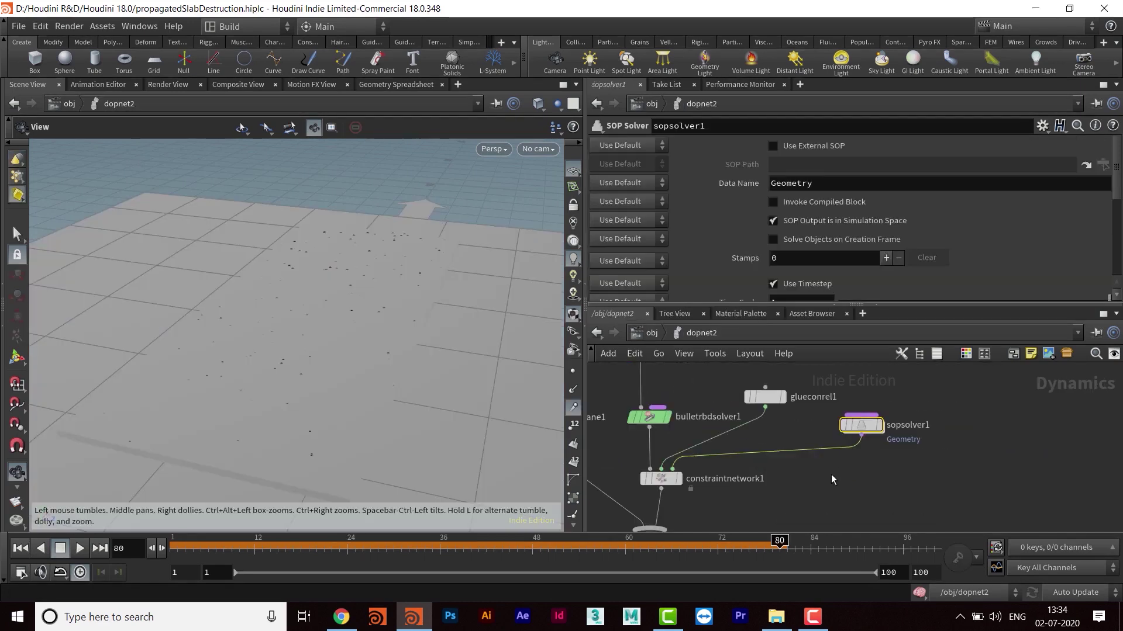
{"action": "double_click", "coordinate": [903, 428]}
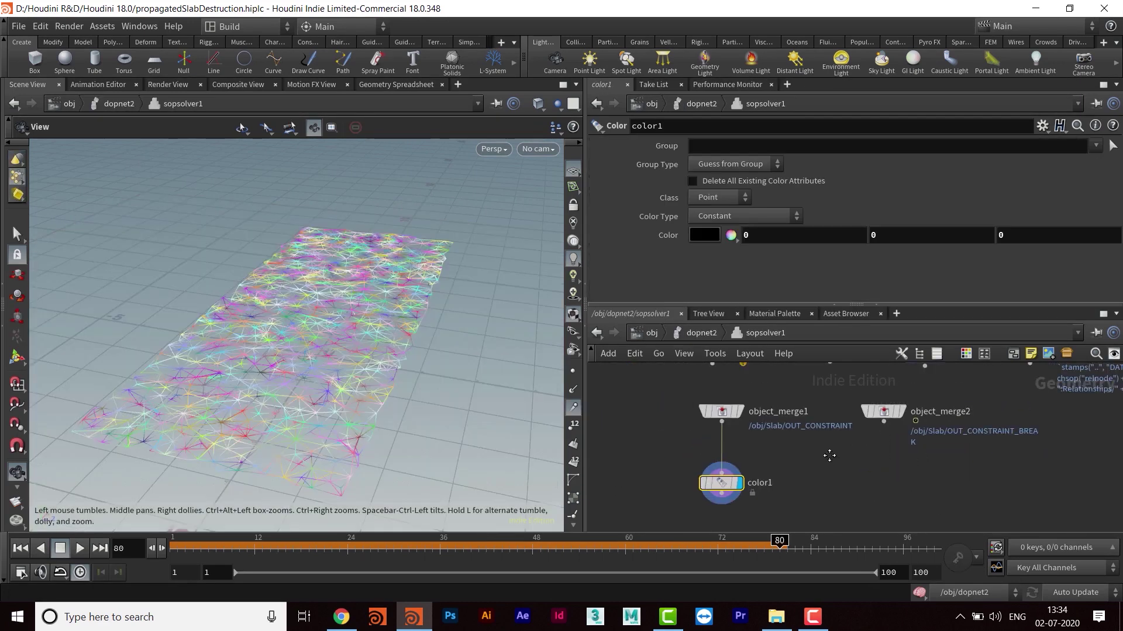
Step: Compare the displayed output and node information of object_merge1 and color1, checking their point attributes
{"action": "left_click", "coordinate": [740, 412]}
{"action": "left_click", "coordinate": [743, 413]}
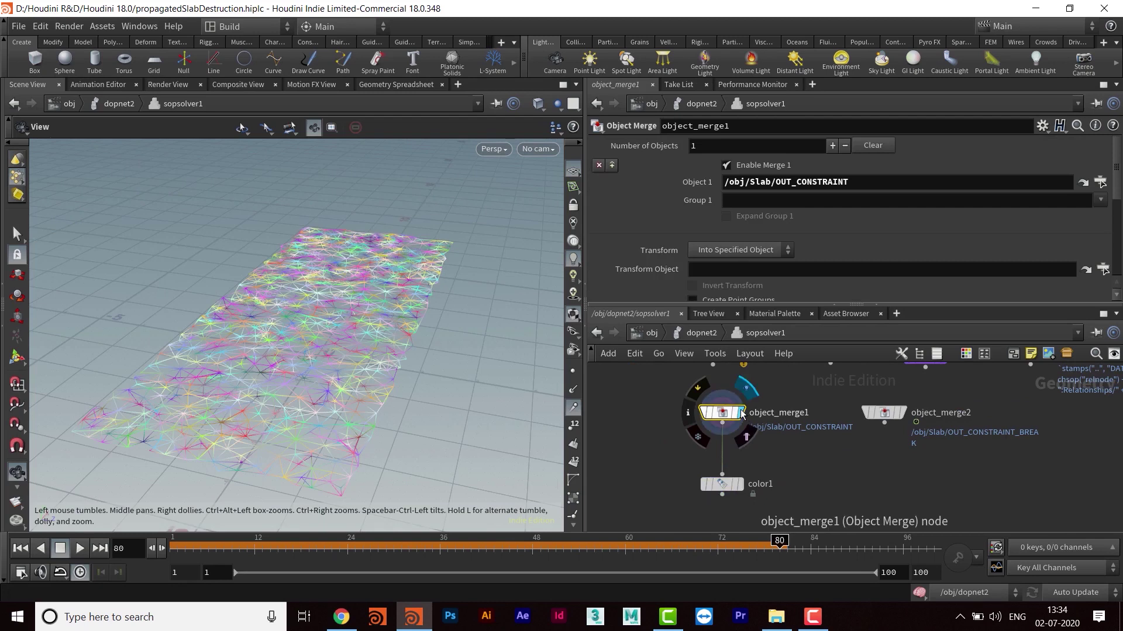
{"action": "middle_click", "coordinate": [721, 414]}
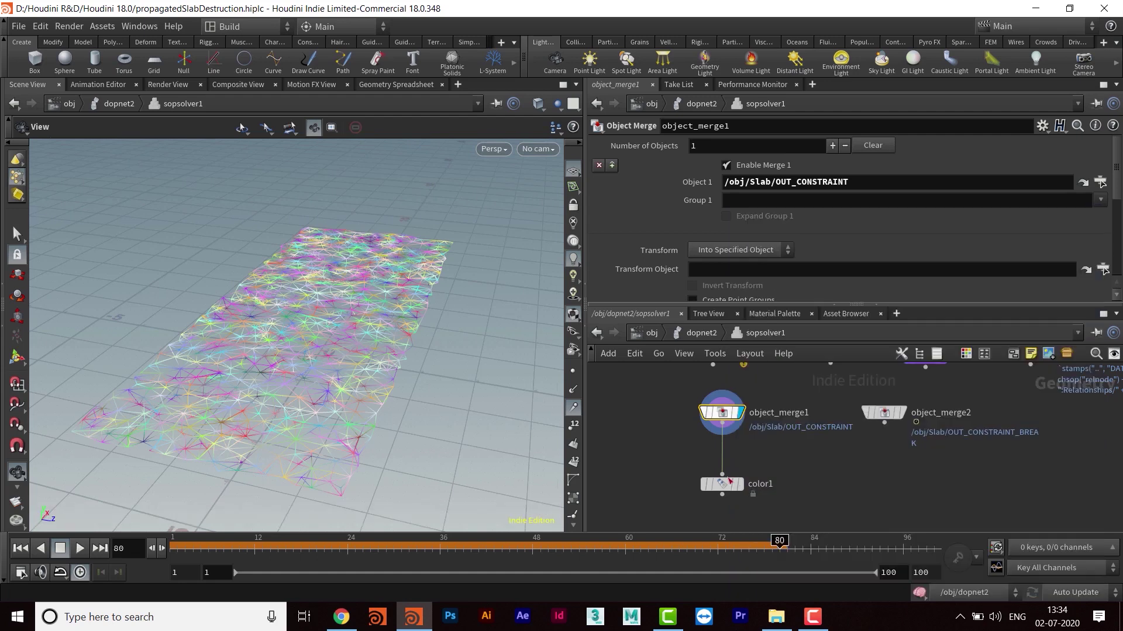
{"action": "left_click", "coordinate": [739, 487]}
{"action": "left_click", "coordinate": [740, 487]}
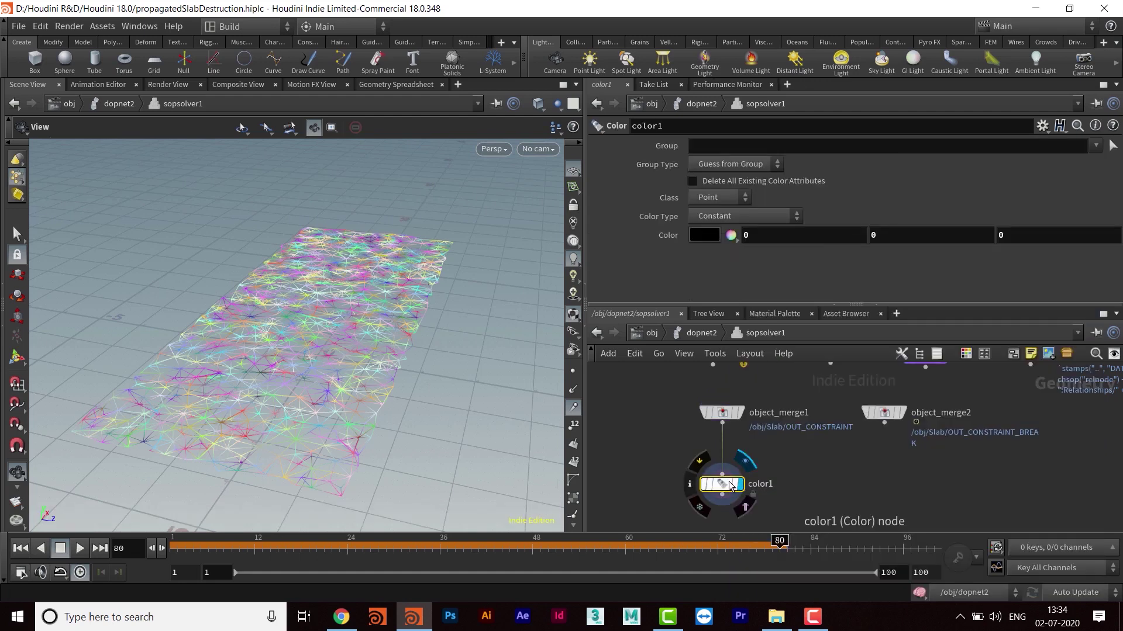
{"action": "middle_click", "coordinate": [729, 486]}
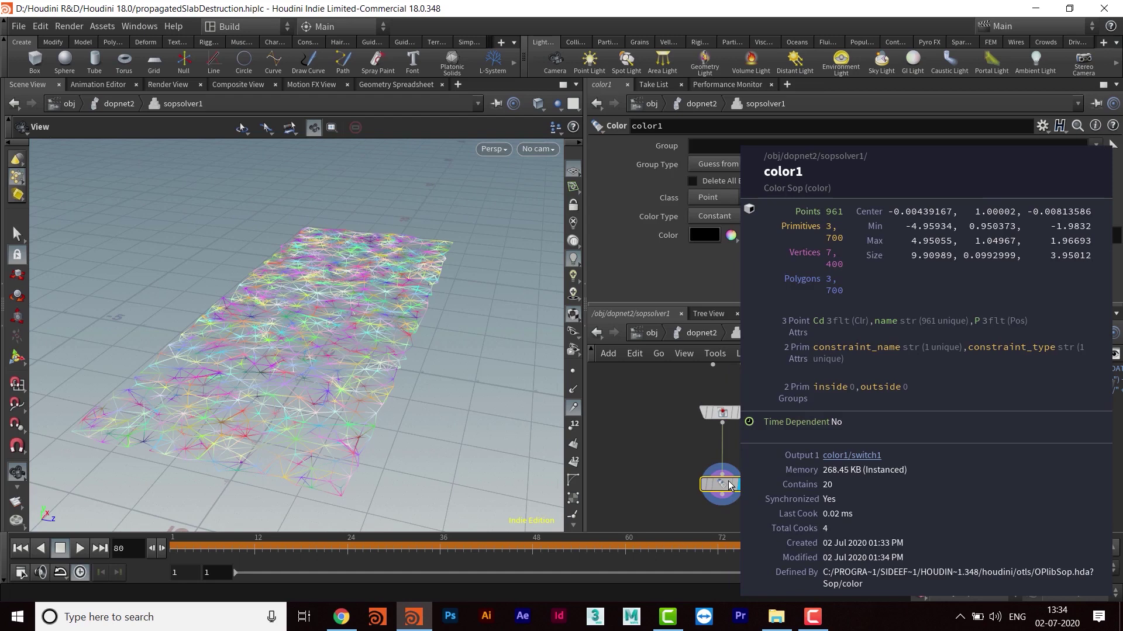
{"action": "middle_click", "coordinate": [723, 414]}
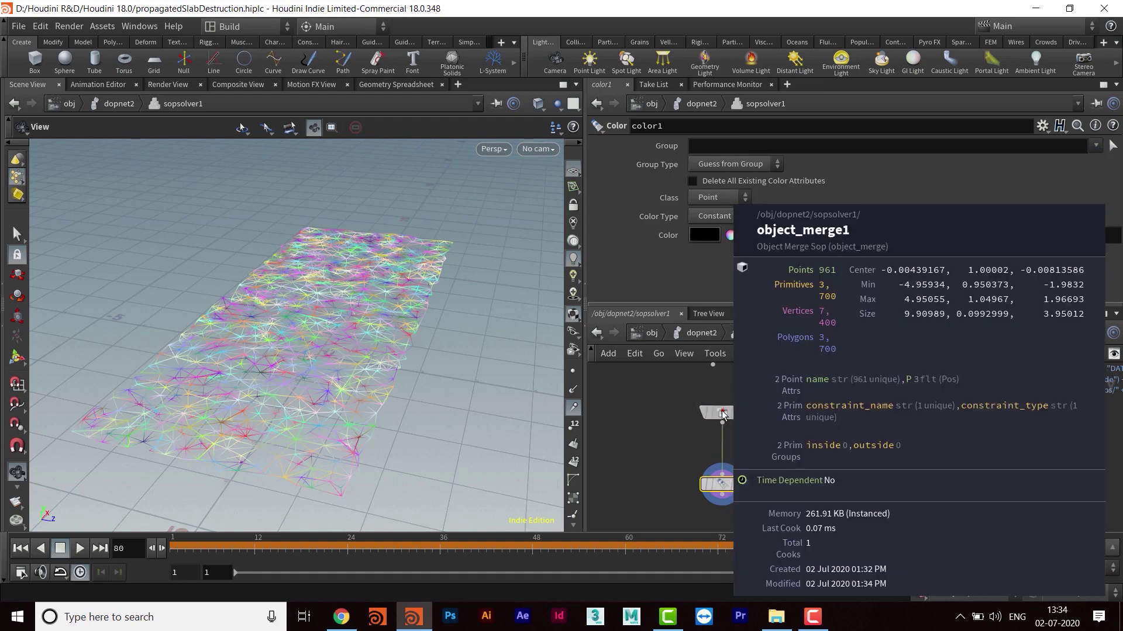
Step: Space out the node chain by moving object_merge1 up and color1 further down
{"action": "middle_click_drag", "start_coordinate": [826, 470], "coordinate": [782, 509]}
{"action": "left_click", "coordinate": [723, 404]}
{"action": "left_click_drag", "start_coordinate": [724, 447], "coordinate": [724, 431]}
{"action": "middle_click_drag", "start_coordinate": [762, 479], "coordinate": [756, 444]}
{"action": "left_click_drag", "start_coordinate": [716, 484], "coordinate": [716, 510]}
{"action": "middle_click_drag", "start_coordinate": [745, 437], "coordinate": [747, 466]}
{"action": "left_click", "coordinate": [746, 466]}
{"action": "left_click", "coordinate": [719, 436]}
{"action": "left_click", "coordinate": [774, 488]}
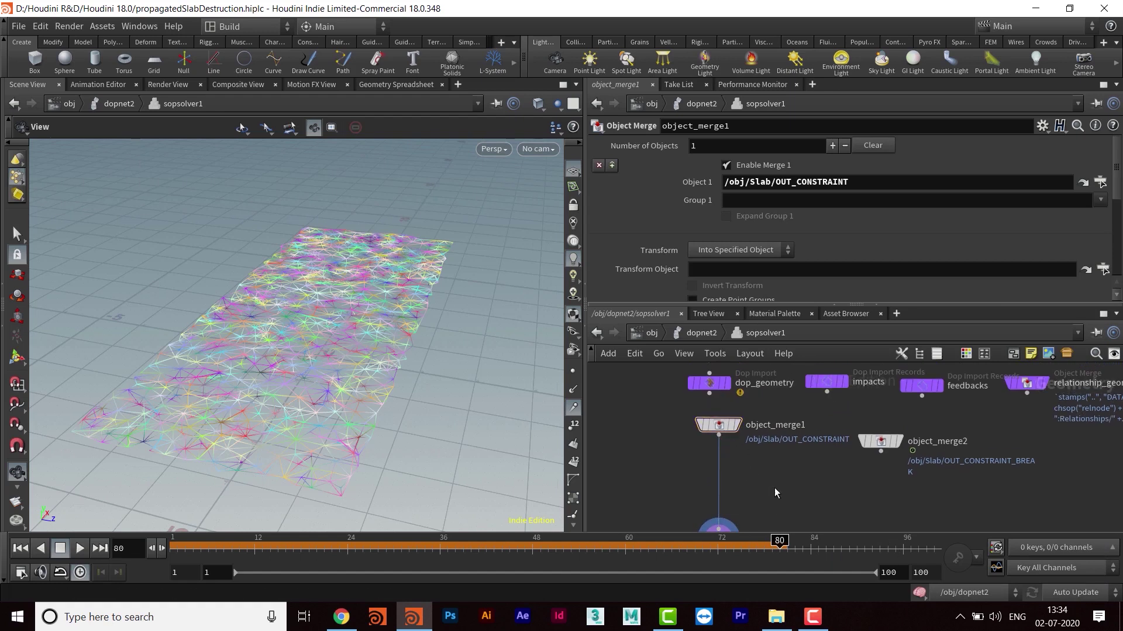
Step: Go to the Slab network and inspect the voronoifracture1 settings, including its name prefix
{"action": "left_click", "coordinate": [690, 335]}
{"action": "left_click", "coordinate": [651, 333]}
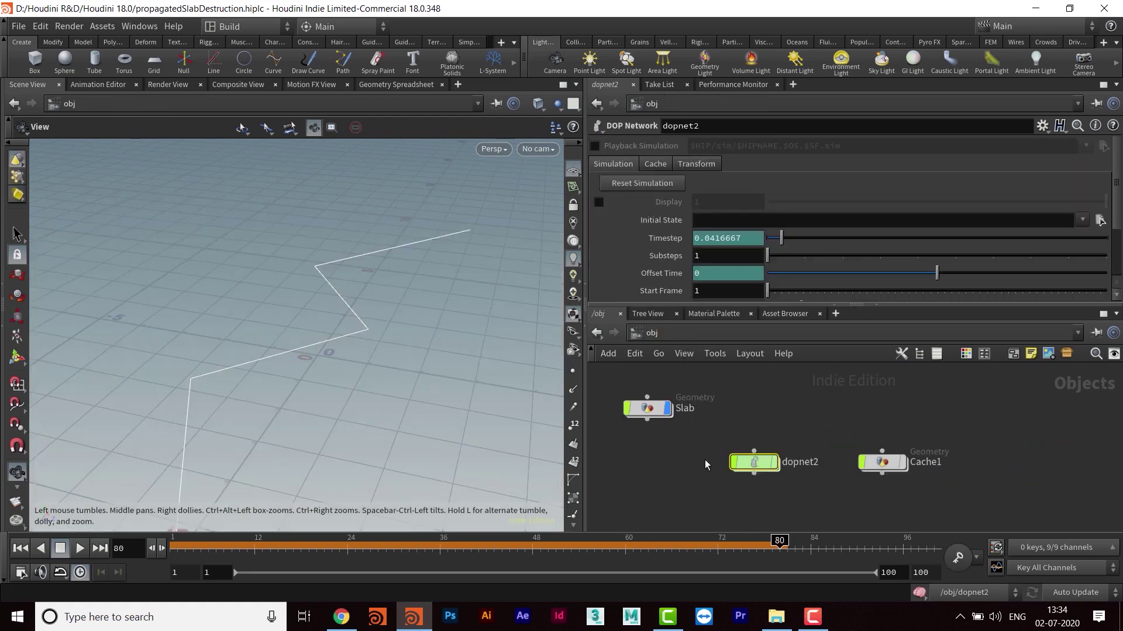
{"action": "double_click", "coordinate": [701, 423]}
{"action": "middle_click_drag", "start_coordinate": [836, 459], "coordinate": [977, 523]}
{"action": "middle_click_drag", "start_coordinate": [753, 382], "coordinate": [817, 512]}
{"action": "middle_click_drag", "start_coordinate": [740, 446], "coordinate": [836, 458]}
{"action": "middle_click_drag", "start_coordinate": [781, 497], "coordinate": [823, 451]}
{"action": "left_click", "coordinate": [696, 432]}
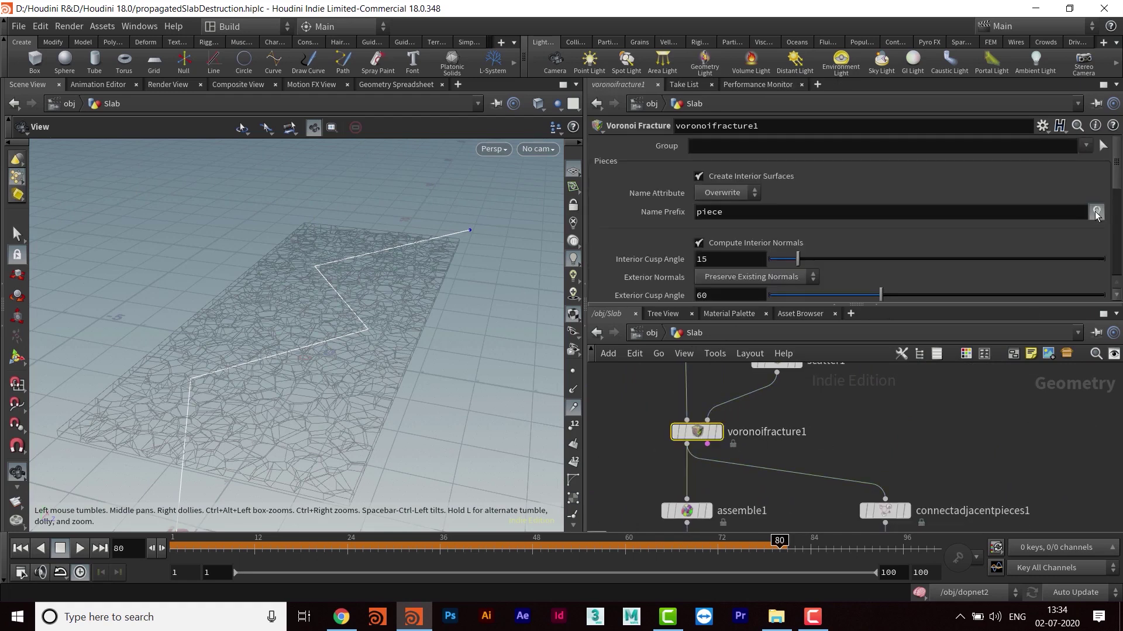
{"action": "middle_click_drag", "start_coordinate": [950, 468], "coordinate": [881, 422]}
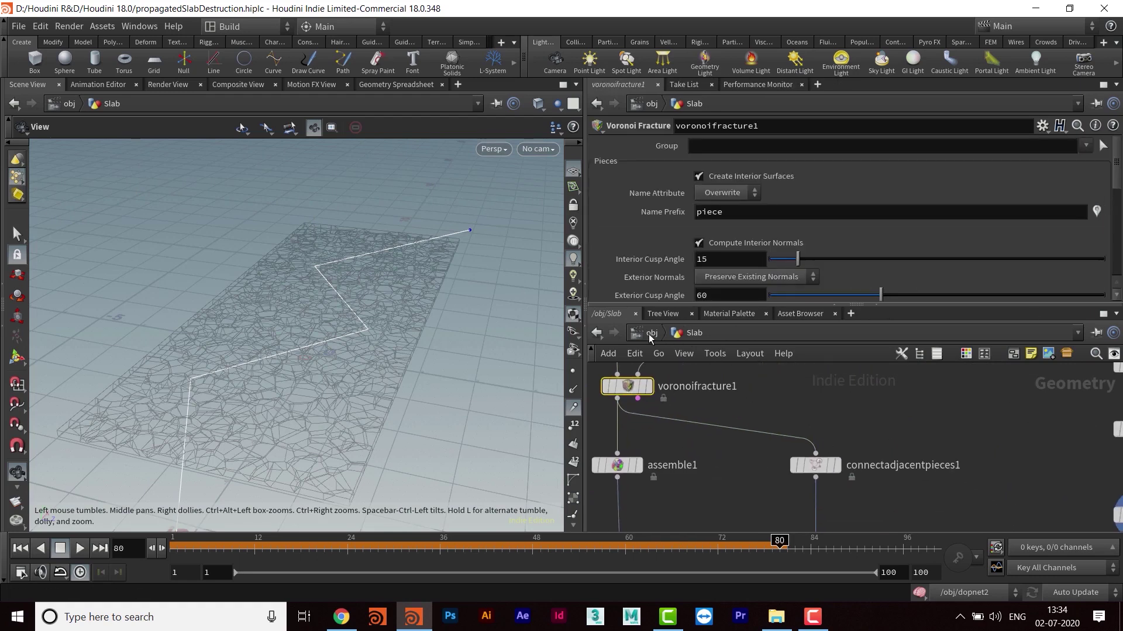
Step: Leave the Slab network and return inside sopsolver1 in dopnet2
{"action": "left_click", "coordinate": [649, 334]}
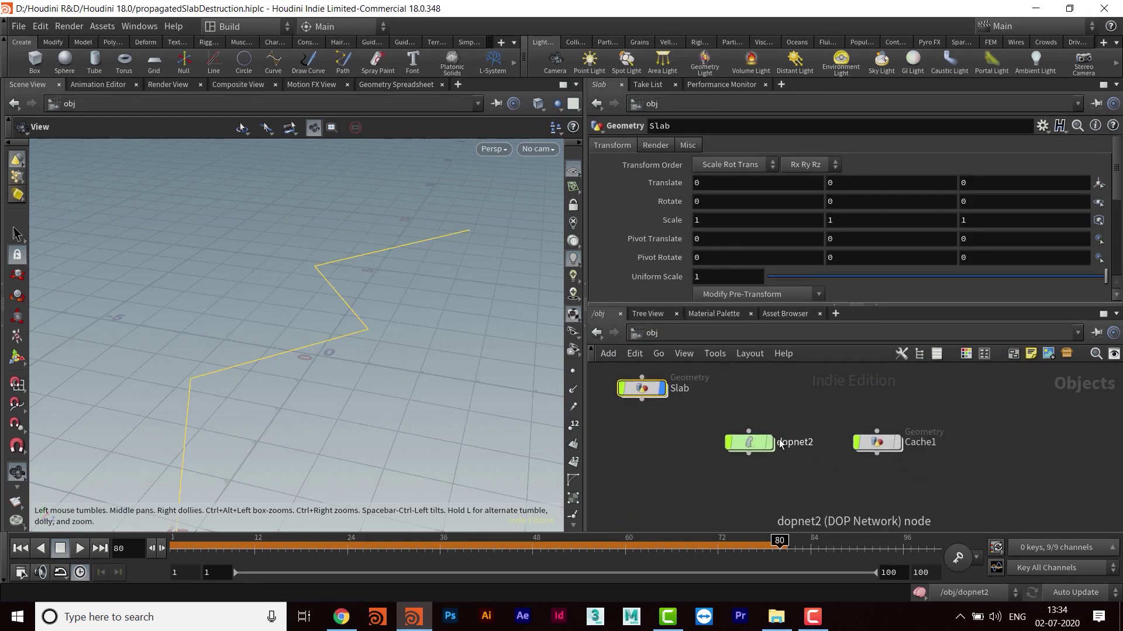
{"action": "left_click", "coordinate": [749, 443]}
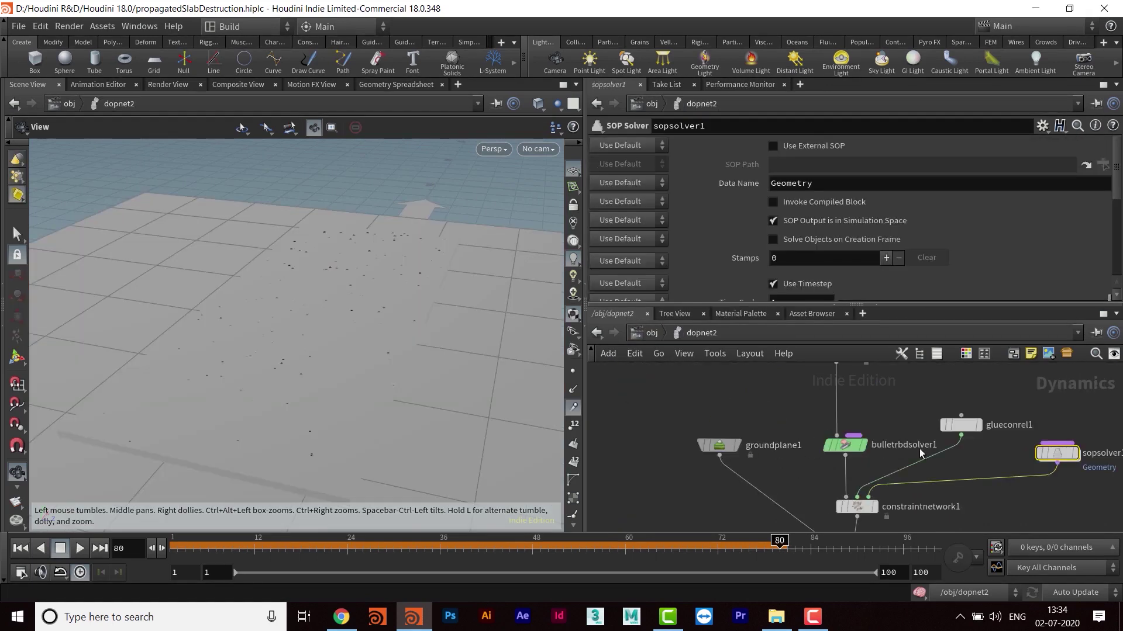
{"action": "middle_click_drag", "start_coordinate": [919, 448], "coordinate": [794, 451]}
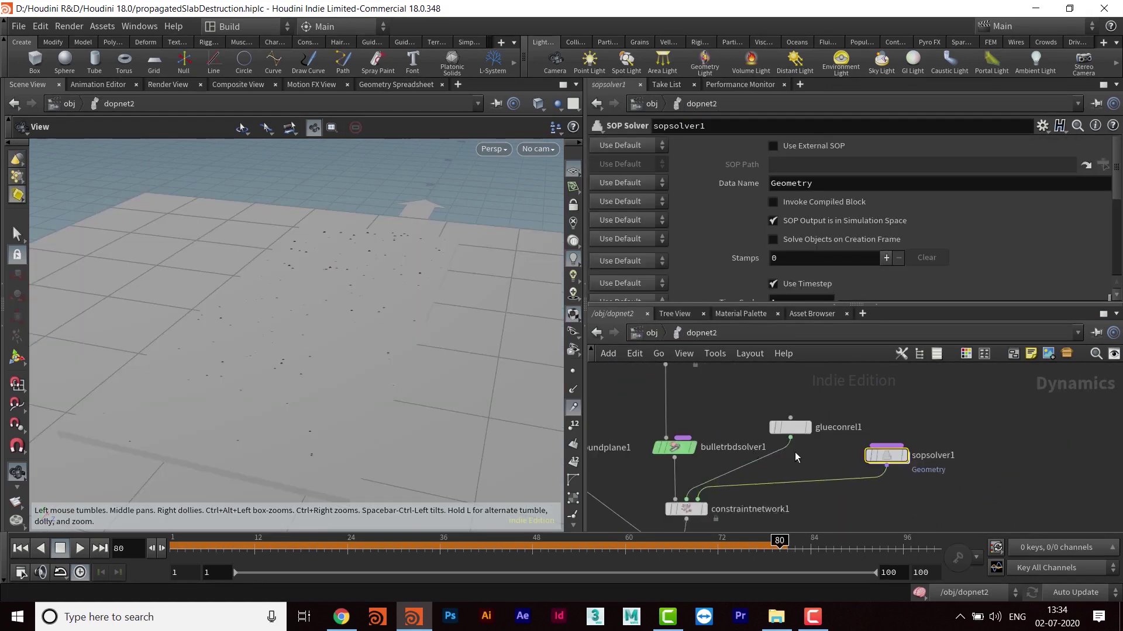
{"action": "double_click", "coordinate": [886, 458]}
{"action": "middle_click_drag", "start_coordinate": [925, 474], "coordinate": [834, 463]}
{"action": "middle_click_drag", "start_coordinate": [722, 464], "coordinate": [830, 465]}
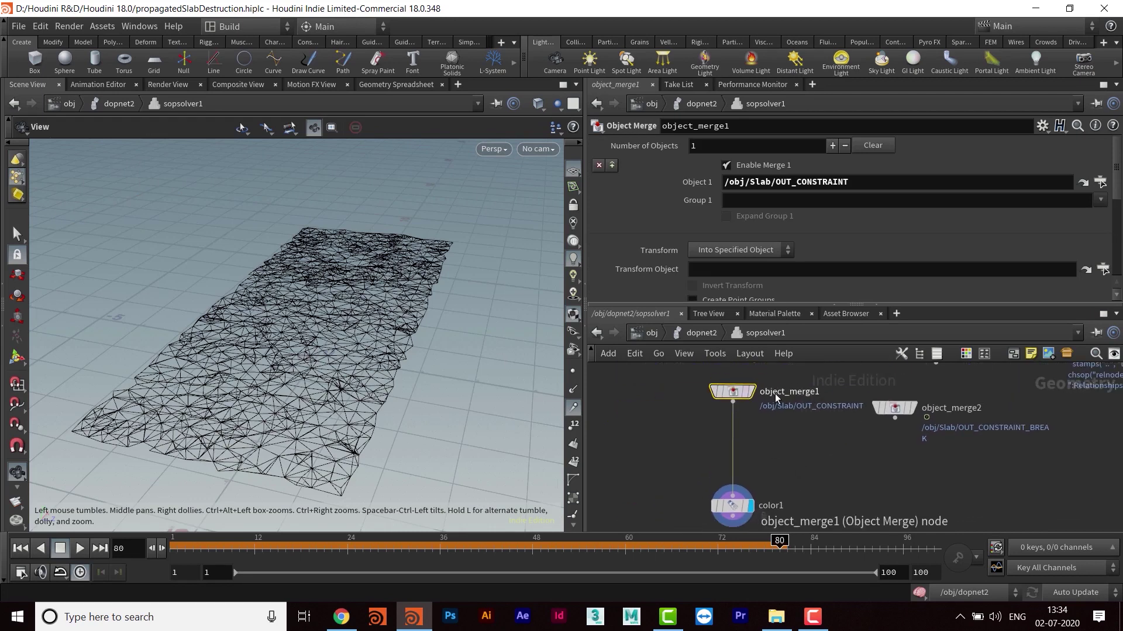
Step: Compare the displayed outputs of object_merge1 and color1, and move color1 up closer to object_merge1
{"action": "left_click", "coordinate": [752, 392]}
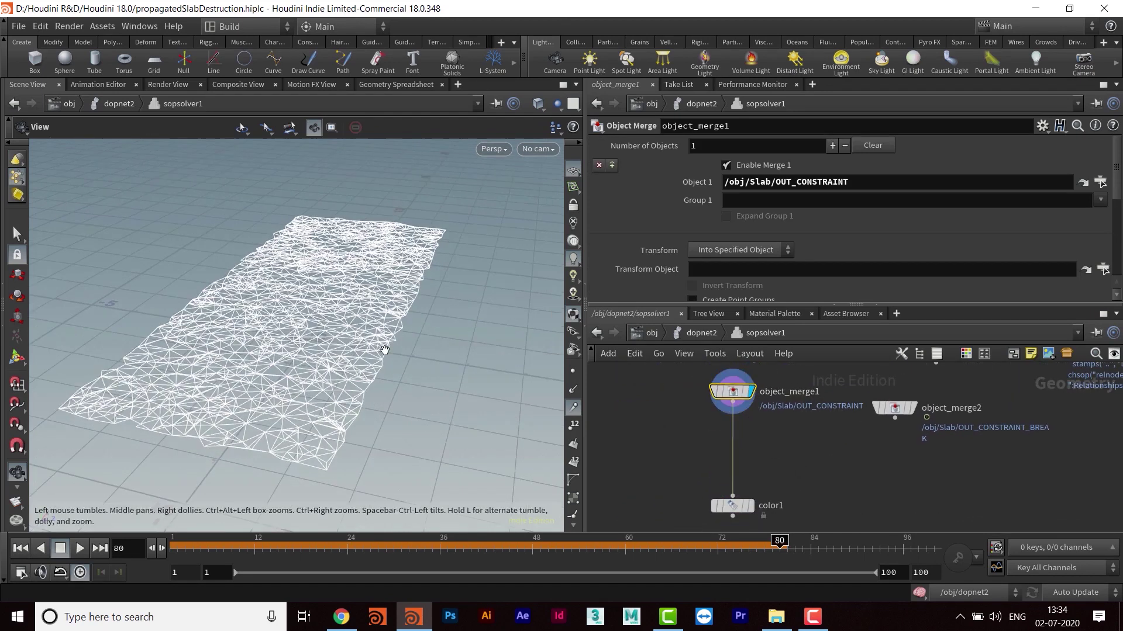
{"action": "middle_click_drag", "start_coordinate": [708, 486], "coordinate": [692, 447]}
{"action": "left_click", "coordinate": [717, 469]}
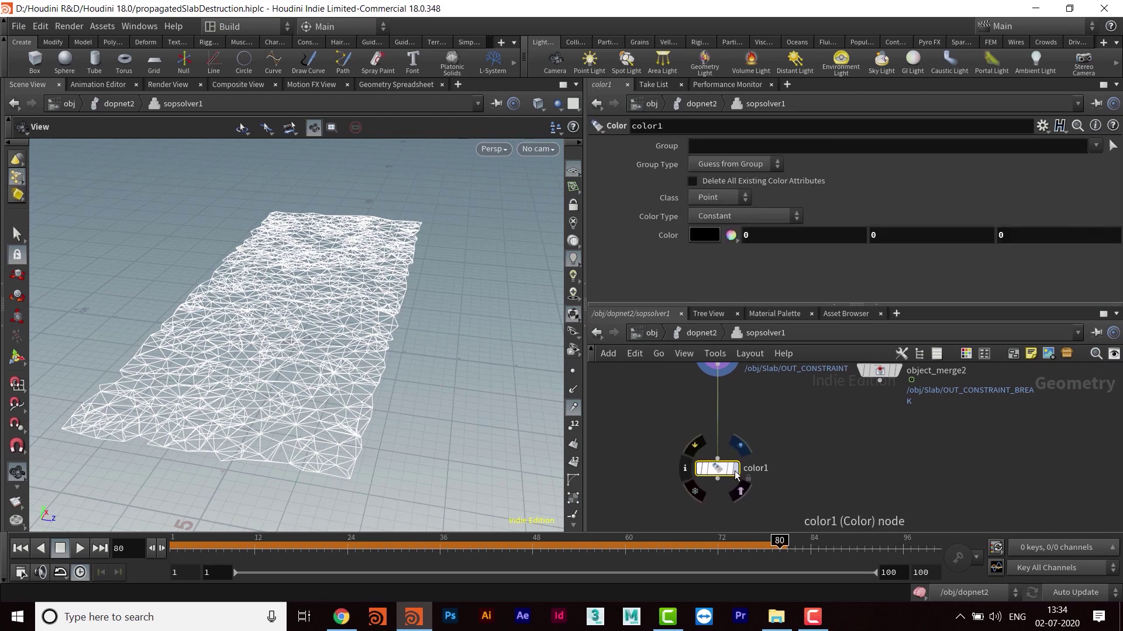
{"action": "left_click", "coordinate": [729, 469]}
{"action": "left_click_drag", "start_coordinate": [723, 475], "coordinate": [723, 420]}
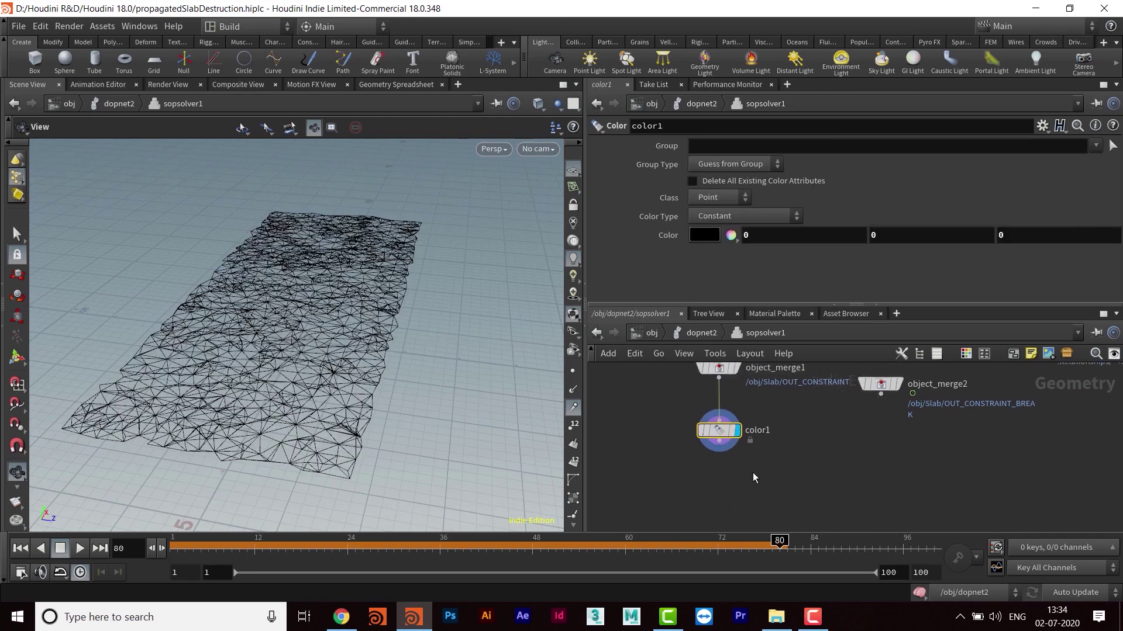
{"action": "mouse_move", "coordinate": [362, 372]}
{"action": "left_mouse_down"}
{"action": "mouse_move", "coordinate": [353, 401]}
{"action": "mouse_move", "coordinate": [362, 362]}
{"action": "left_mouse_up"}
{"action": "middle_click_drag", "start_coordinate": [752, 469], "coordinate": [717, 473]}
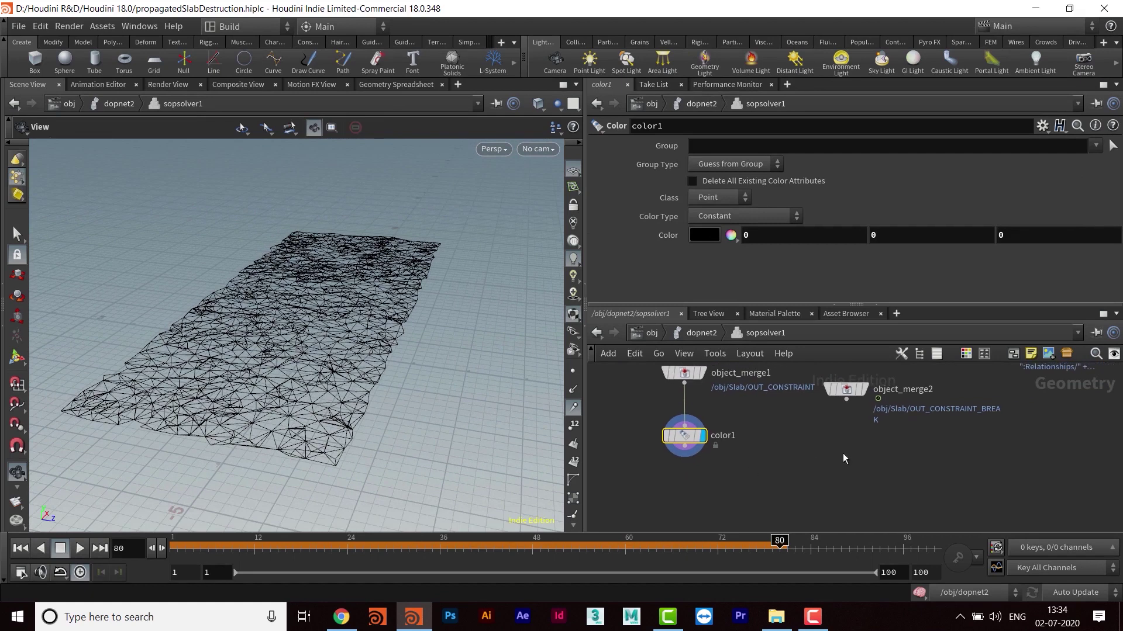
Step: Display object_merge2 and add a Color node connected beneath it
{"action": "left_click", "coordinate": [865, 390]}
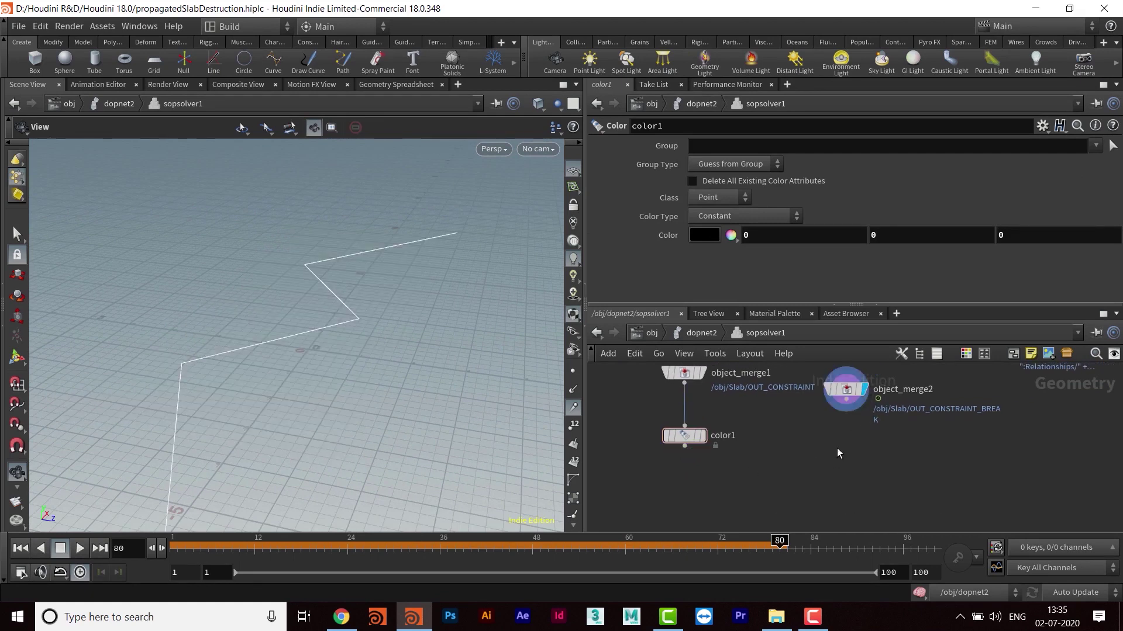
{"action": "key", "text": "Tab"}
{"action": "type", "text": "color"}
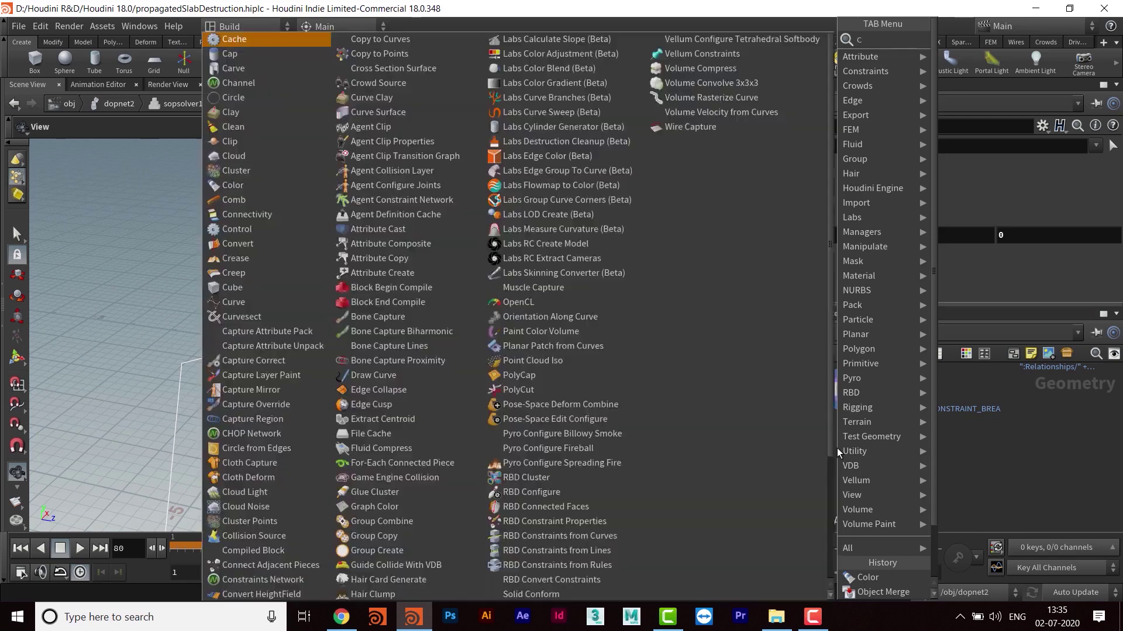
{"action": "key", "text": "Return"}
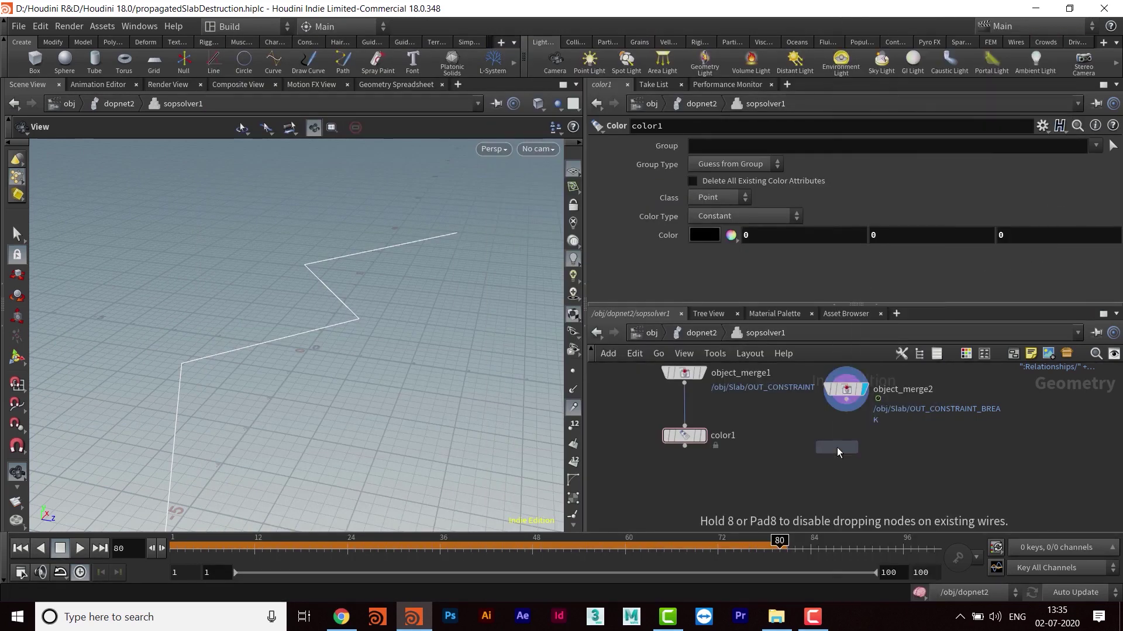
{"action": "left_click", "coordinate": [837, 447]}
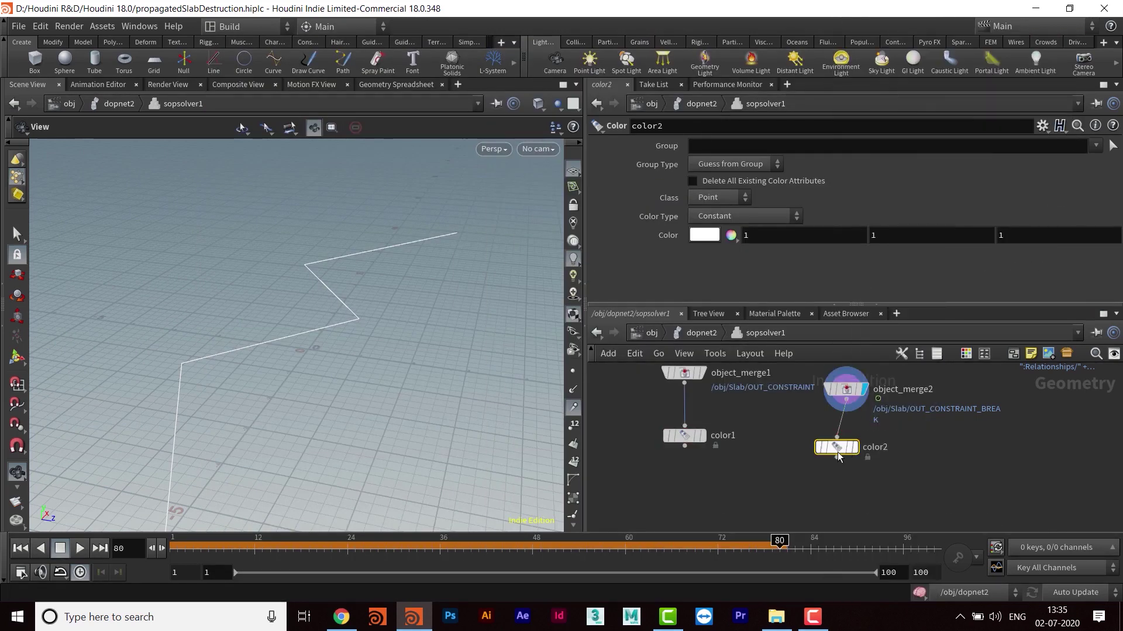
Step: Set the new Color node under object_merge2 to red (1, 0, 0) and display its output
{"action": "type", "text": "0"}
{"action": "key", "text": "Tab"}
{"action": "type", "text": "0"}
{"action": "key", "text": "Return"}
{"action": "left_click", "coordinate": [865, 455]}
Step: Add an Attribute Transfer node below the two Color nodes
{"action": "middle_click_drag", "start_coordinate": [759, 515], "coordinate": [797, 486]}
{"action": "left_click_drag", "start_coordinate": [727, 432], "coordinate": [729, 446]}
{"action": "middle_click_drag", "start_coordinate": [786, 495], "coordinate": [755, 465]}
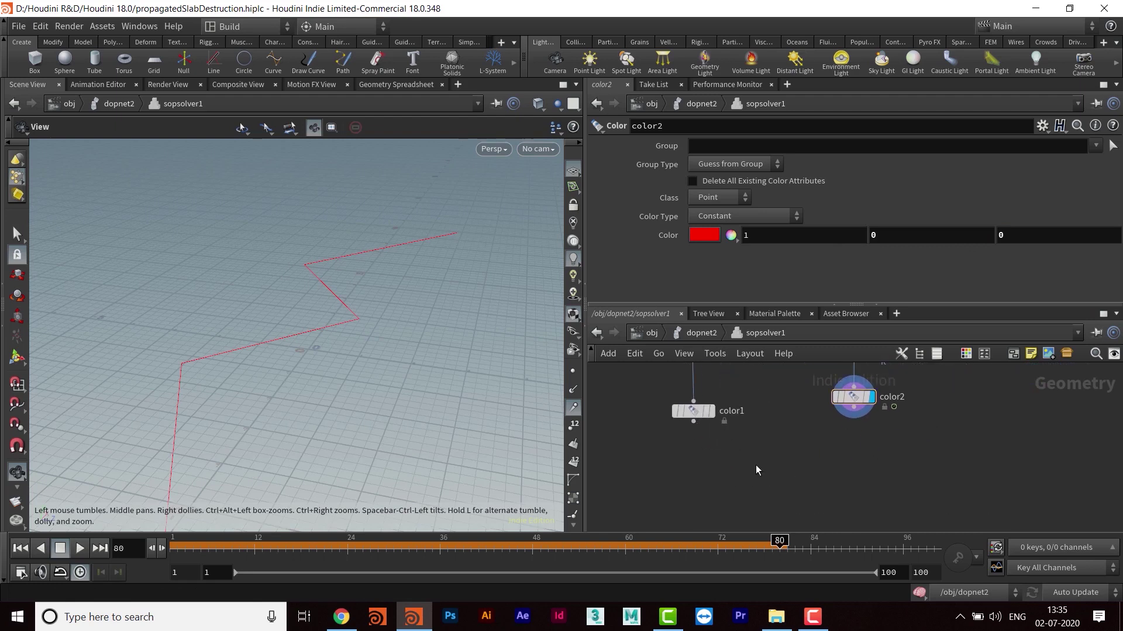
{"action": "key", "text": "Tab"}
{"action": "type", "text": "AT"}
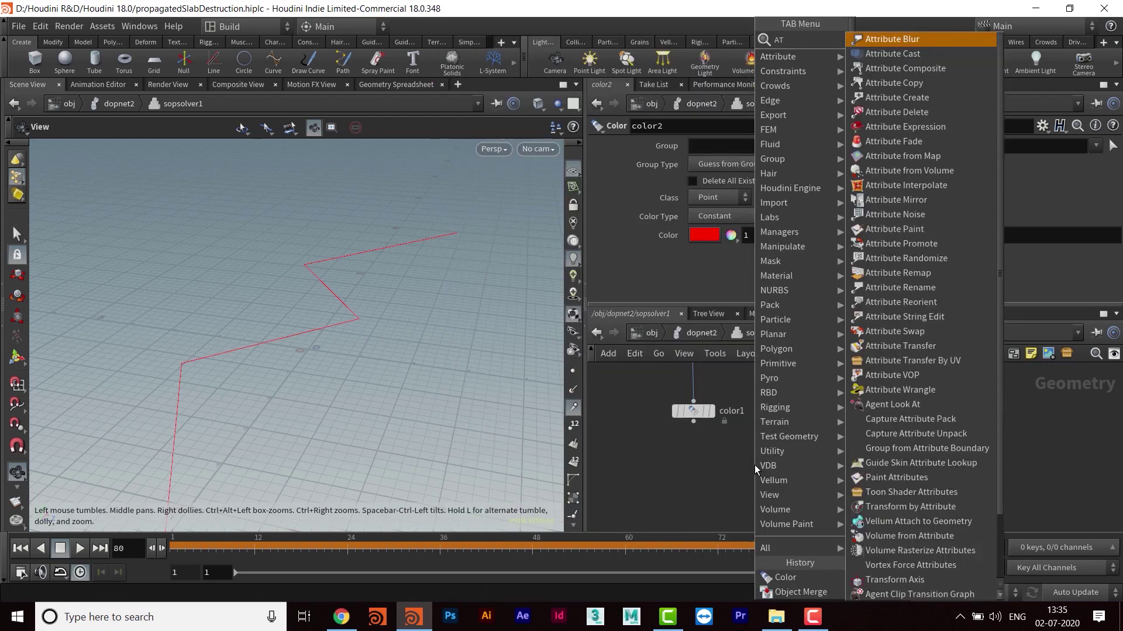
{"action": "type", "text": "RIBTR"}
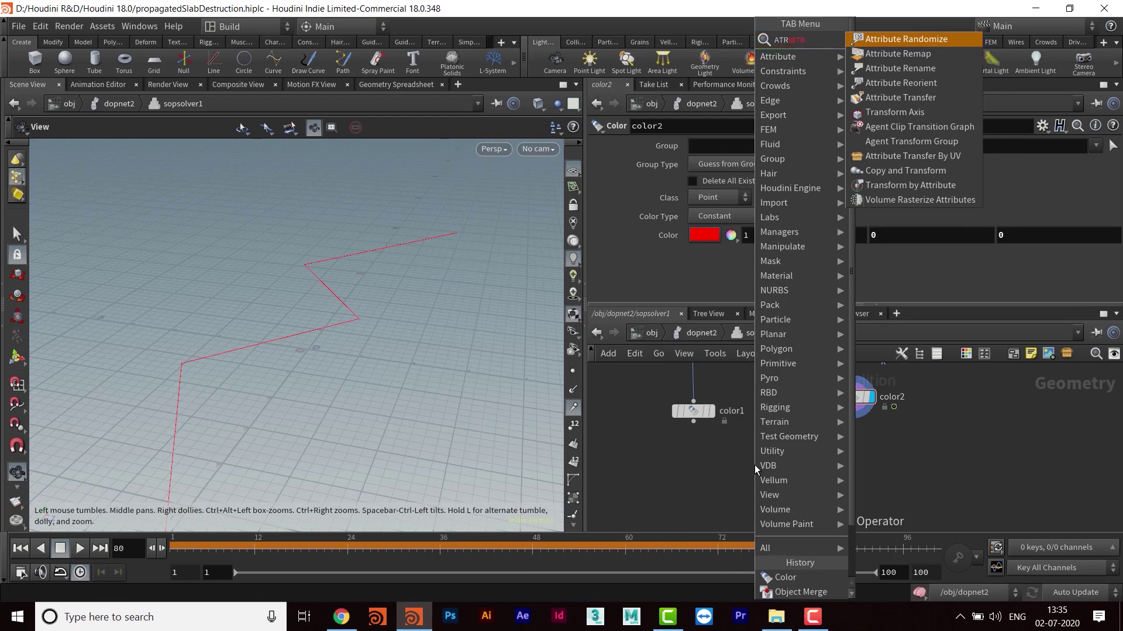
{"action": "key", "text": "BackSpace"}
{"action": "key", "text": "BackSpace"}
{"action": "key", "text": "BackSpace"}
{"action": "key", "text": "BackSpace"}
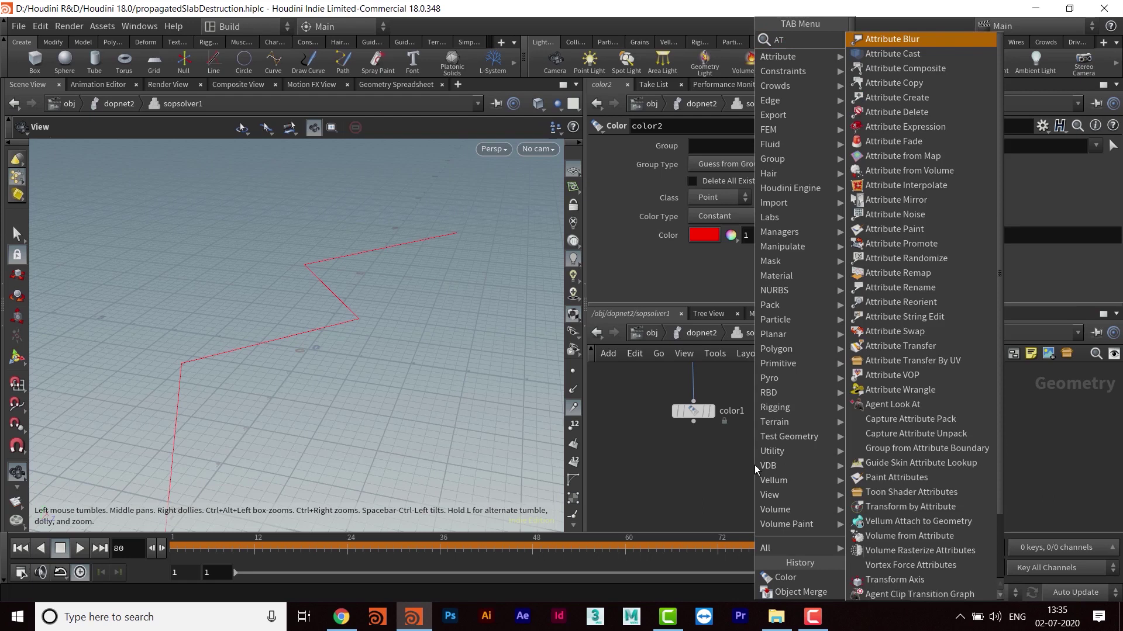
{"action": "type", "text": "TR"}
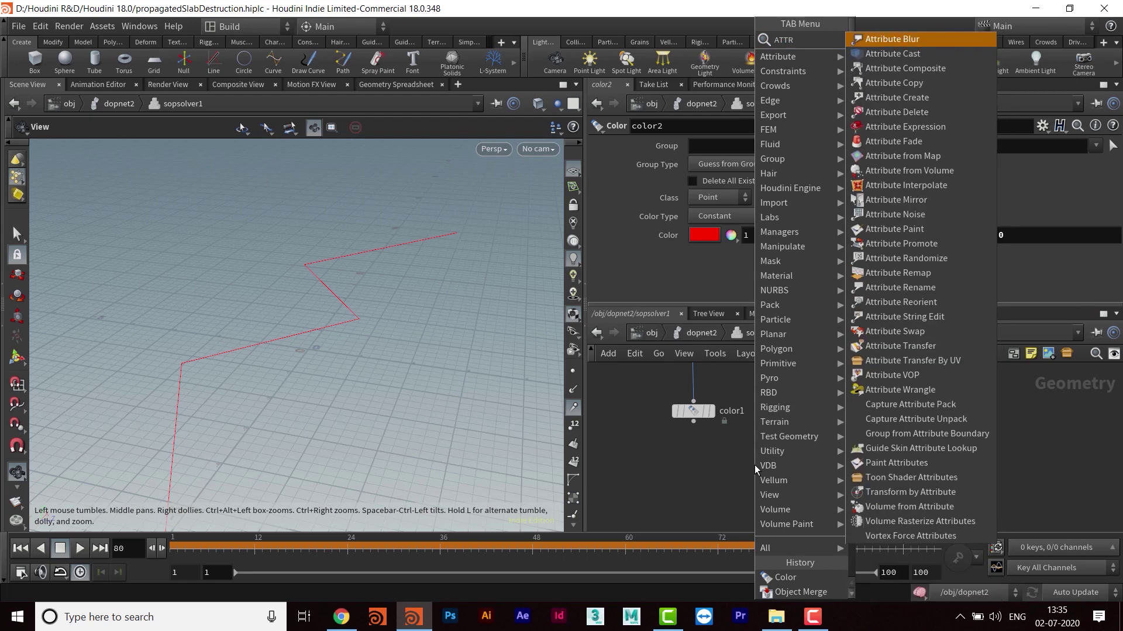
{"action": "key", "text": "BackSpace"}
{"action": "key", "text": "BackSpace"}
{"action": "key", "text": "BackSpace"}
{"action": "key", "text": "BackSpace"}
{"action": "type", "text": "ATRIBTR"}
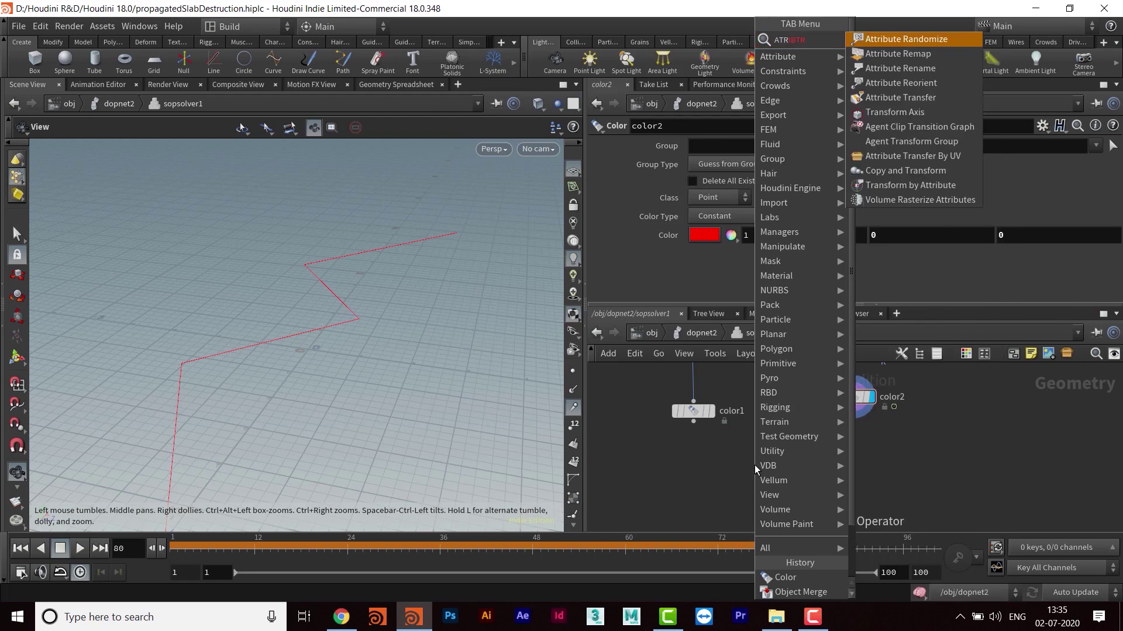
{"action": "left_click", "coordinate": [921, 100]}
{"action": "left_click", "coordinate": [779, 481]}
Step: Connect color1 to the first input and color2 to the second input of attribtransfer1, and display the transfer result
{"action": "middle_click_drag", "start_coordinate": [835, 458], "coordinate": [825, 458]}
{"action": "left_click_drag", "start_coordinate": [684, 422], "coordinate": [760, 472]}
{"action": "middle_click_drag", "start_coordinate": [800, 454], "coordinate": [798, 461]}
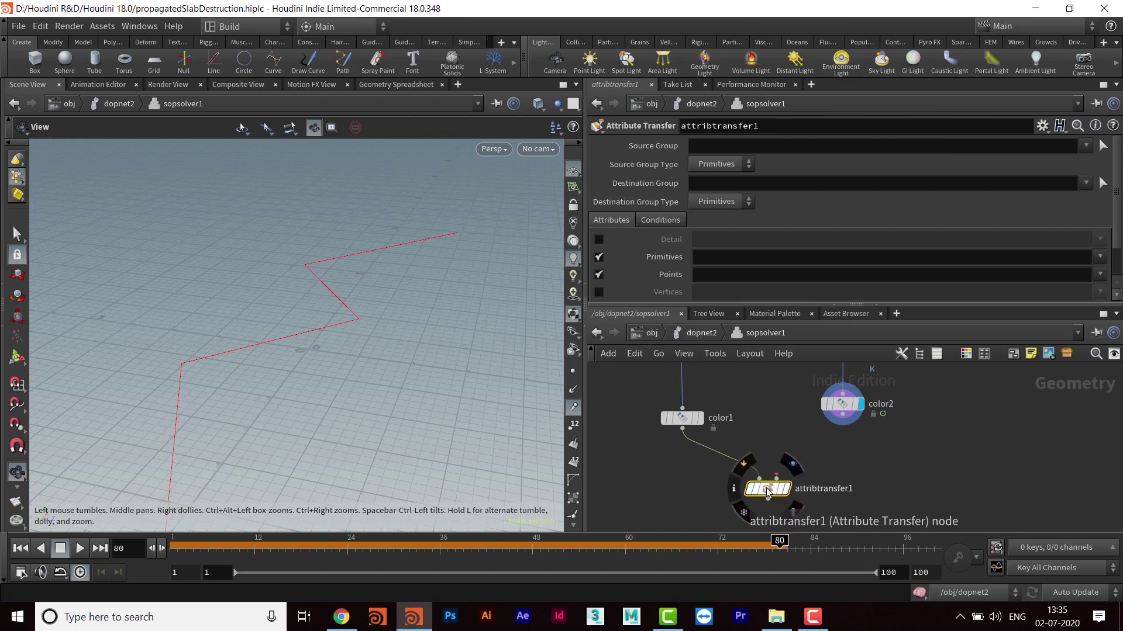
{"action": "left_click_drag", "start_coordinate": [767, 492], "coordinate": [769, 497]}
{"action": "left_click_drag", "start_coordinate": [841, 416], "coordinate": [777, 484]}
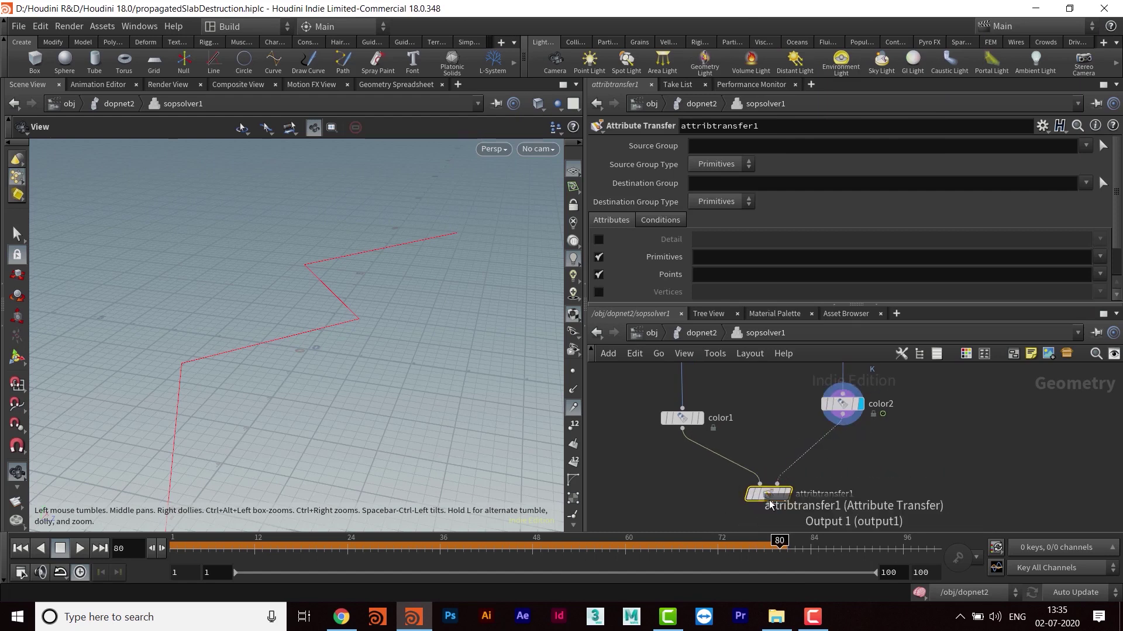
{"action": "mouse_move", "coordinate": [365, 298]}
{"action": "left_mouse_down"}
{"action": "mouse_move", "coordinate": [381, 343]}
{"action": "mouse_move", "coordinate": [394, 324]}
{"action": "mouse_move", "coordinate": [368, 302]}
{"action": "left_mouse_up"}
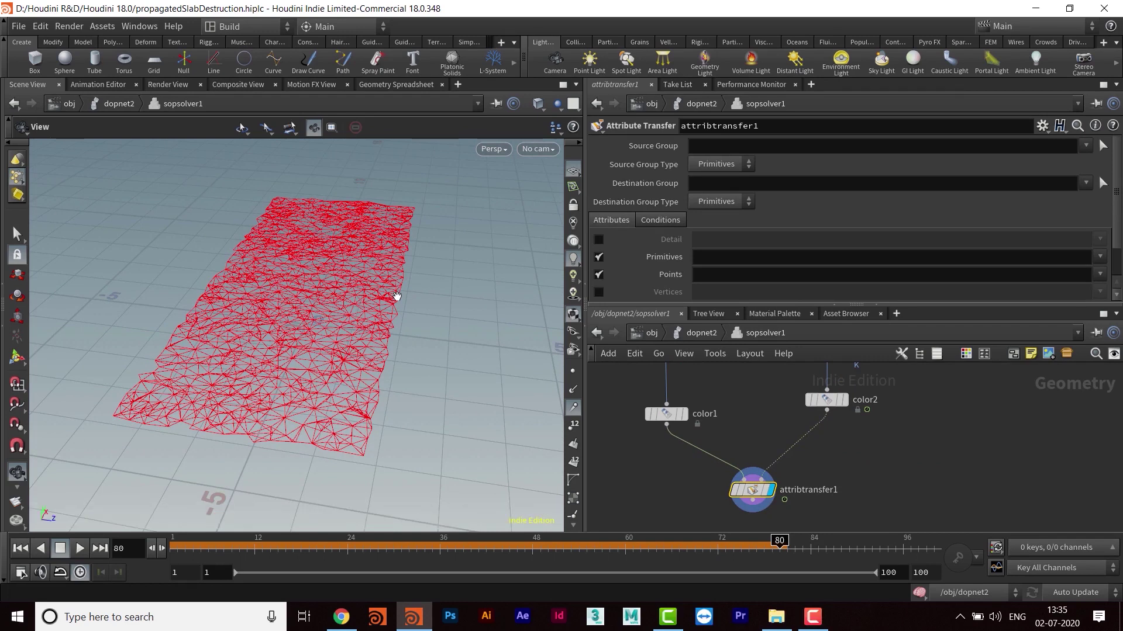
Step: Reduce the Distance Threshold in the conditions of attribtransfer1 to 0.47
{"action": "middle_click_drag", "start_coordinate": [903, 455], "coordinate": [887, 460]}
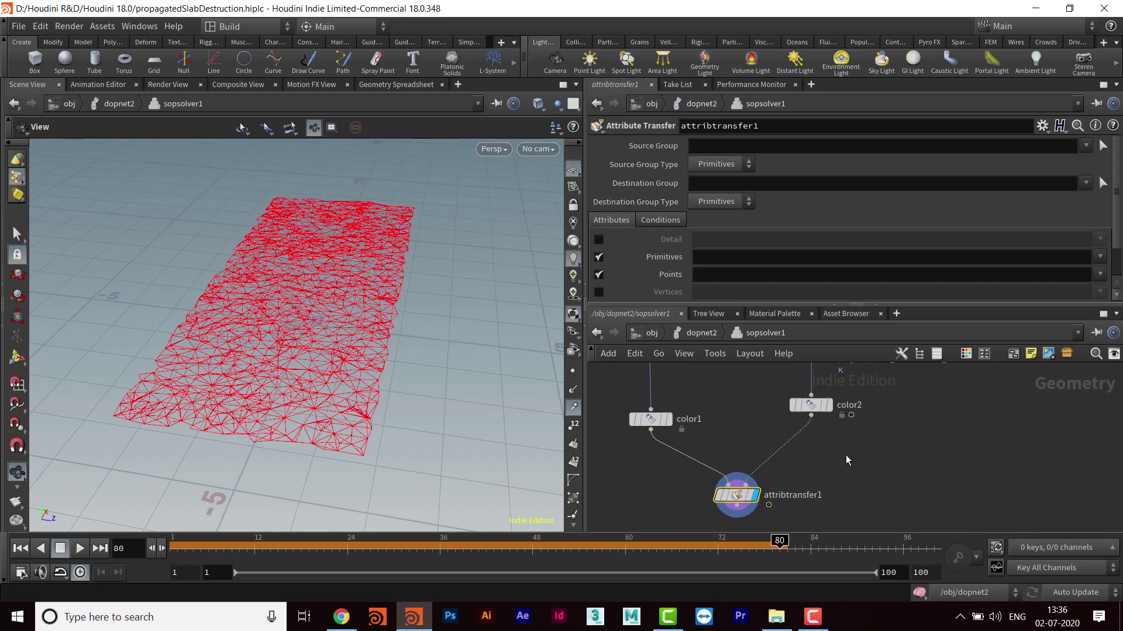
{"action": "middle_click_drag", "start_coordinate": [844, 452], "coordinate": [809, 466]}
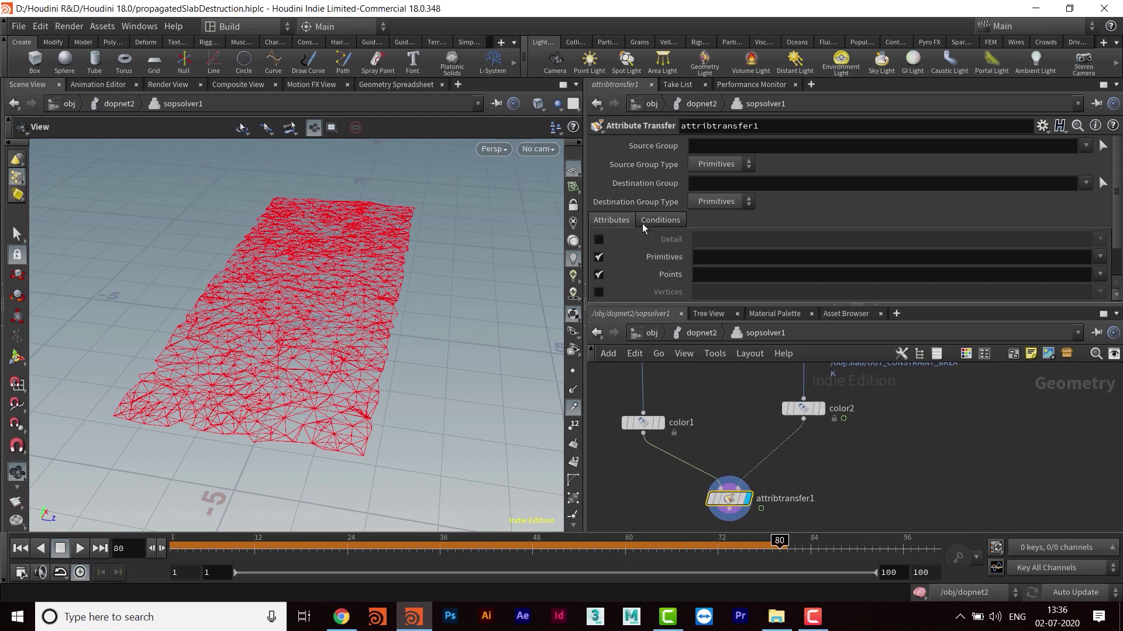
{"action": "left_click", "coordinate": [666, 223]}
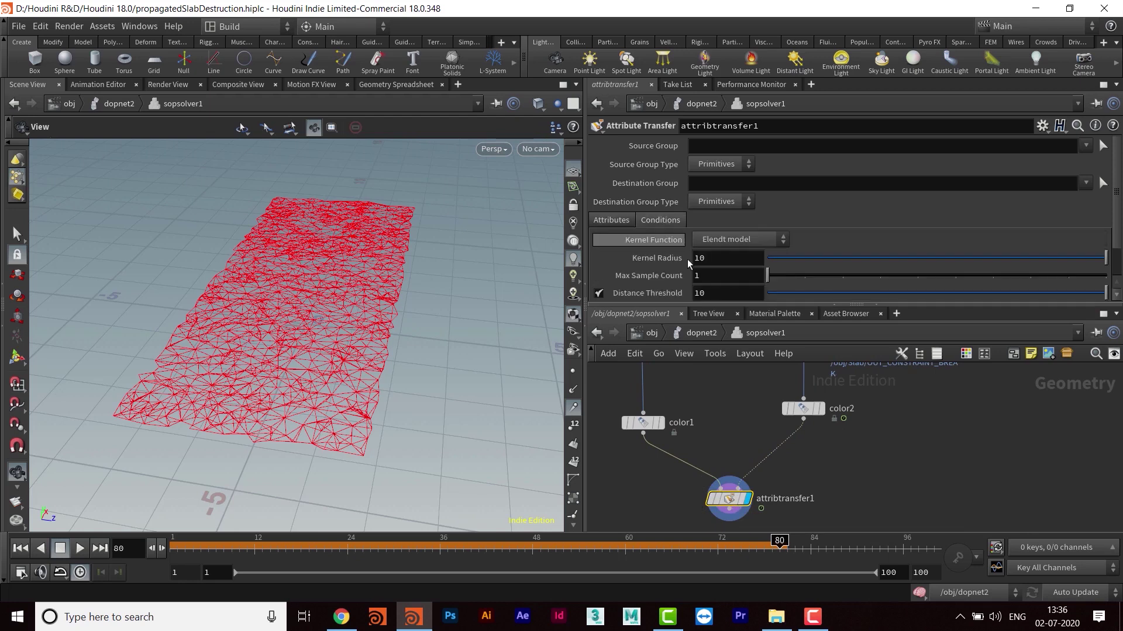
{"action": "left_click_drag", "start_coordinate": [705, 305], "coordinate": [705, 385]}
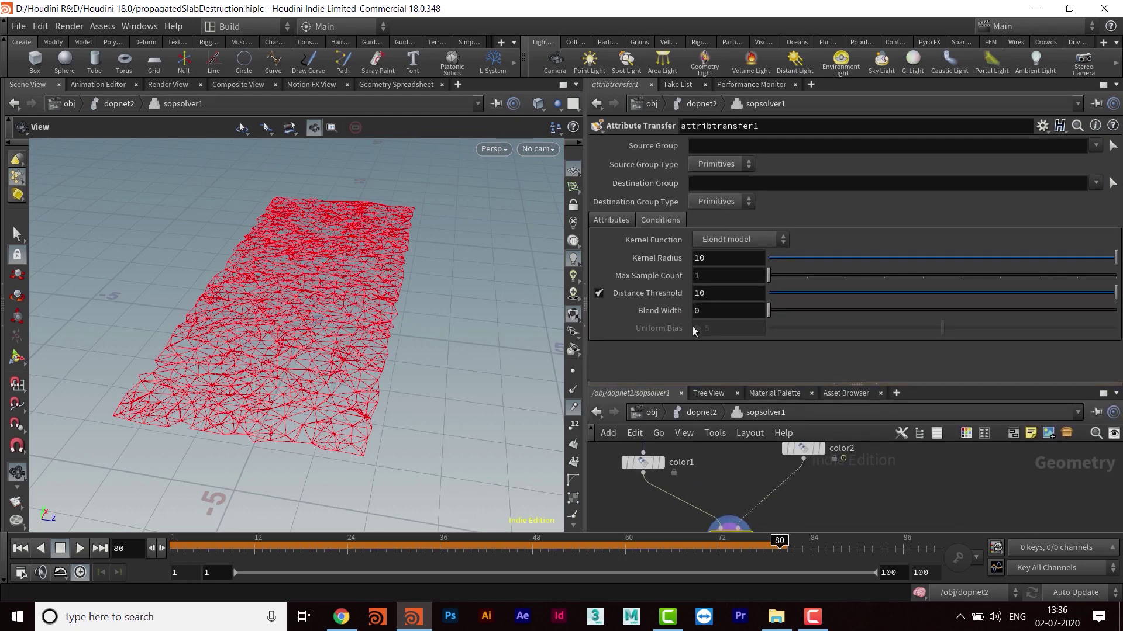
{"action": "left_click_drag", "start_coordinate": [745, 296], "coordinate": [657, 295]}
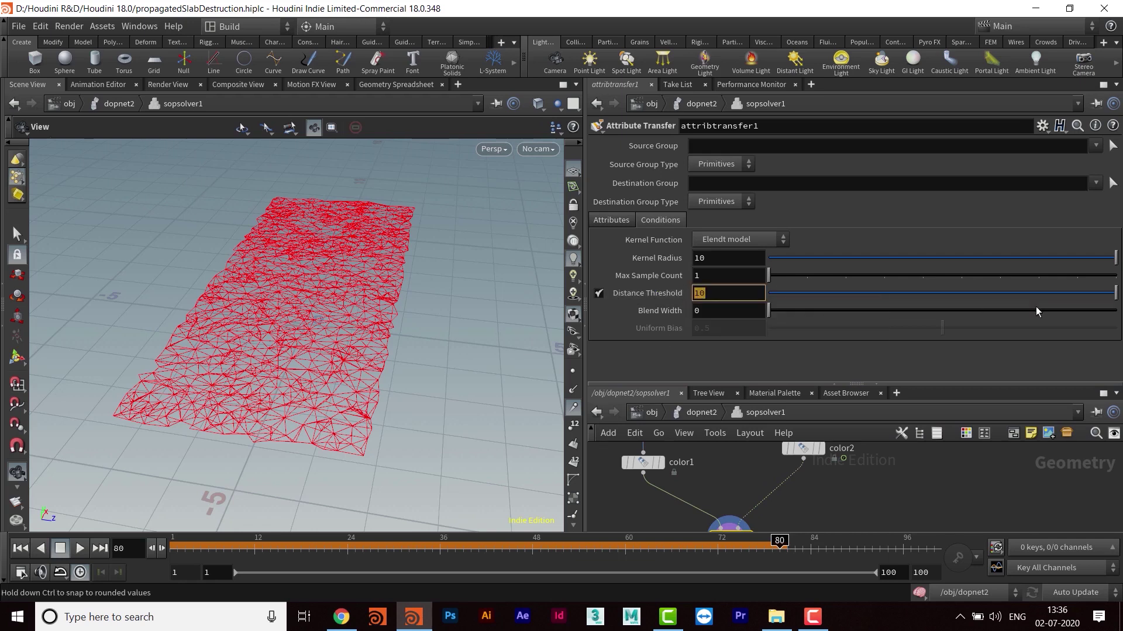
{"action": "left_click_drag", "start_coordinate": [1106, 295], "coordinate": [784, 310]}
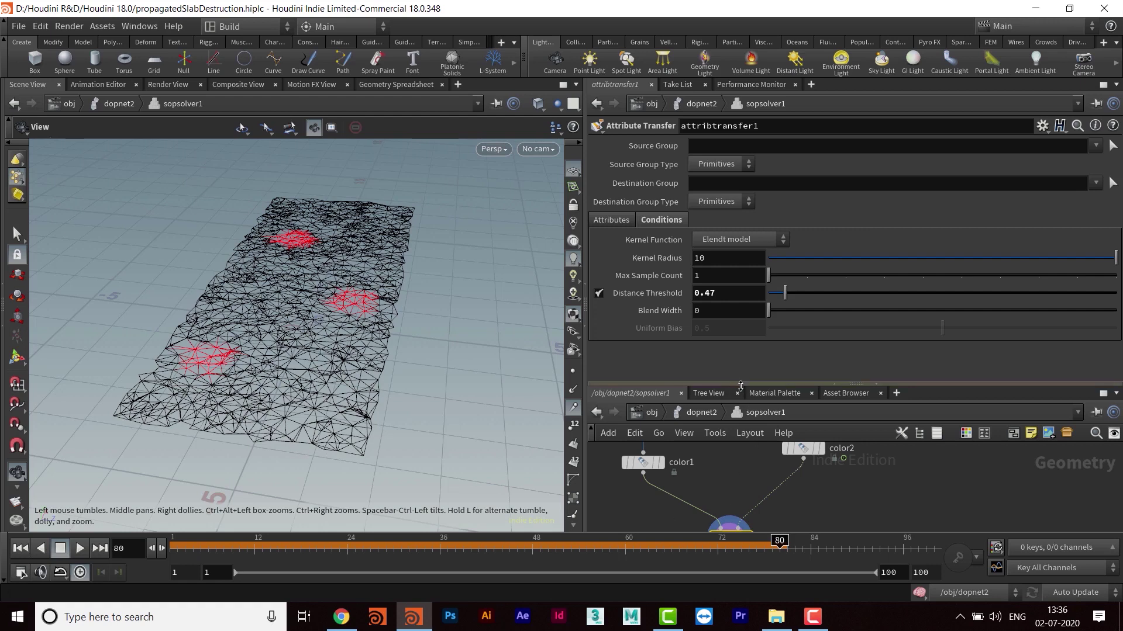
Step: Display the object_merge2 path with its points shown to check how they are spread along it
{"action": "left_click_drag", "start_coordinate": [740, 373], "coordinate": [740, 221]}
{"action": "middle_click_drag", "start_coordinate": [891, 418], "coordinate": [866, 465]}
{"action": "left_click", "coordinate": [793, 373]}
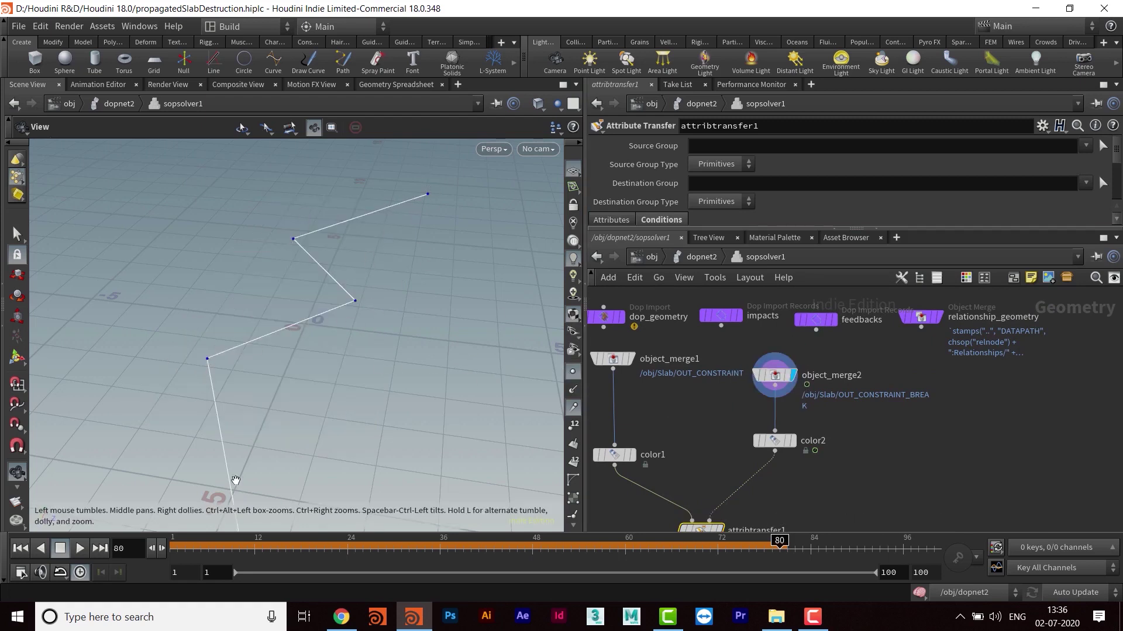
Step: Insert a Resample node between object_merge2 and color2, and display the resampled path
{"action": "middle_click_drag", "start_coordinate": [884, 427], "coordinate": [872, 484]}
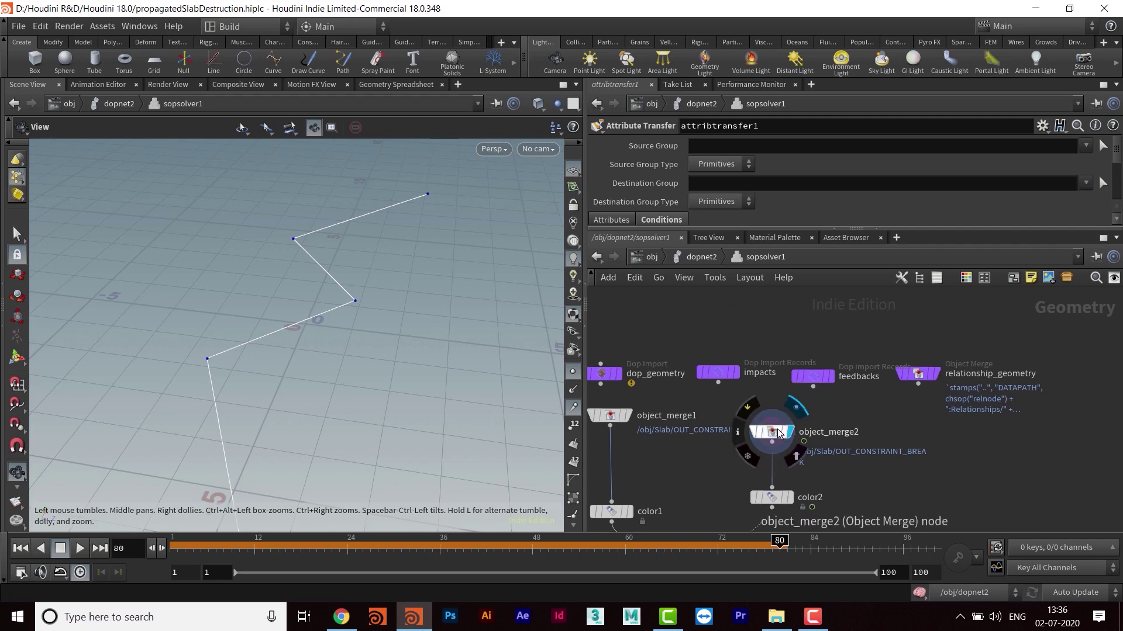
{"action": "left_click_drag", "start_coordinate": [772, 432], "coordinate": [771, 403]}
{"action": "key", "text": "Tab"}
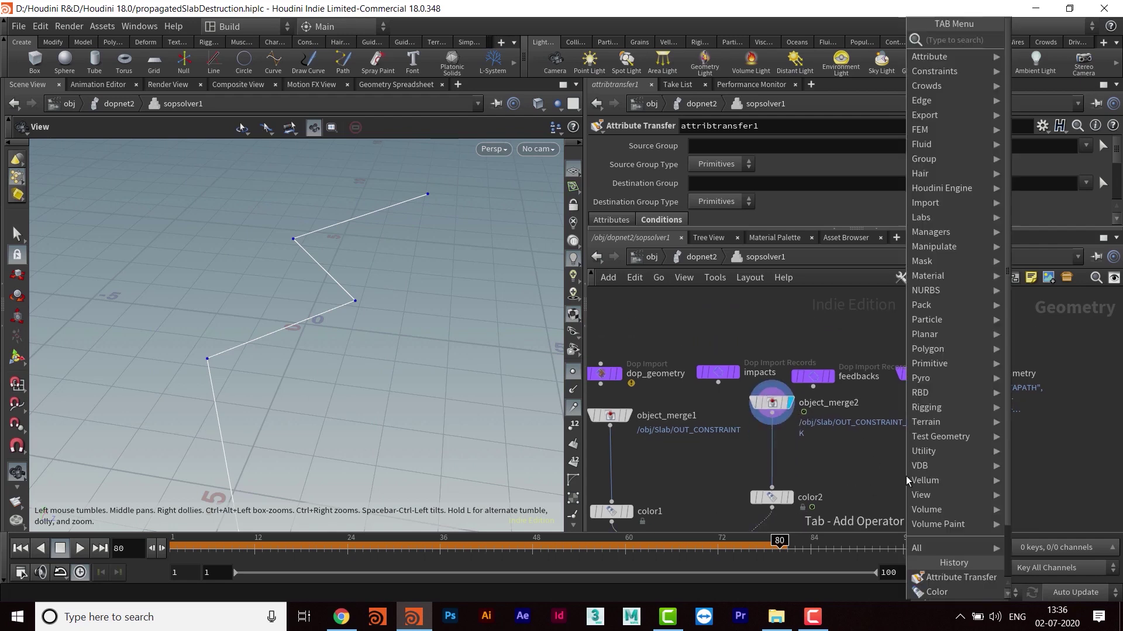
{"action": "type", "text": "RESAM"}
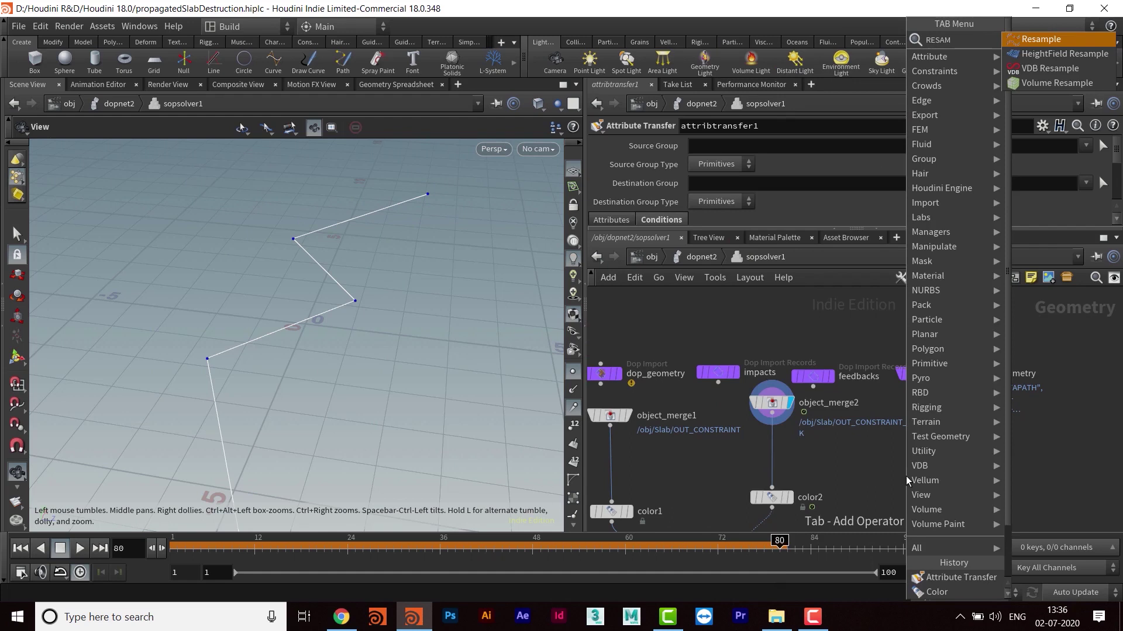
{"action": "key", "text": "Return"}
{"action": "left_click", "coordinate": [906, 476]}
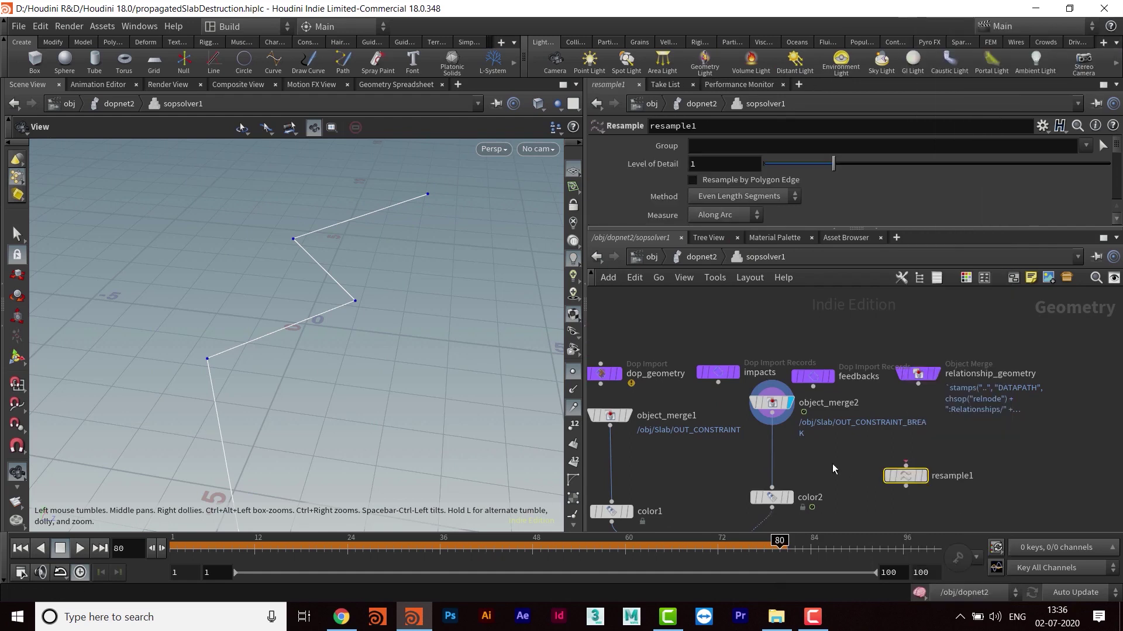
{"action": "left_click_drag", "start_coordinate": [905, 476], "coordinate": [773, 458]}
{"action": "left_click", "coordinate": [789, 455]}
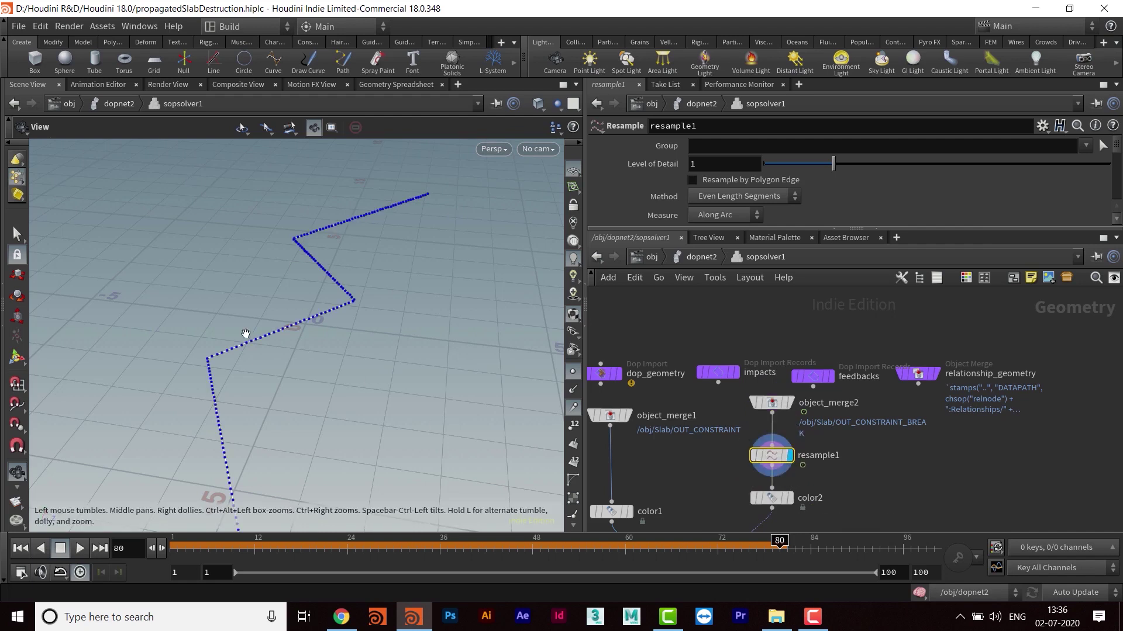
Step: Display the output of attribtransfer1 to view the color transferred from the resampled path
{"action": "middle_click_drag", "start_coordinate": [862, 504], "coordinate": [904, 374]}
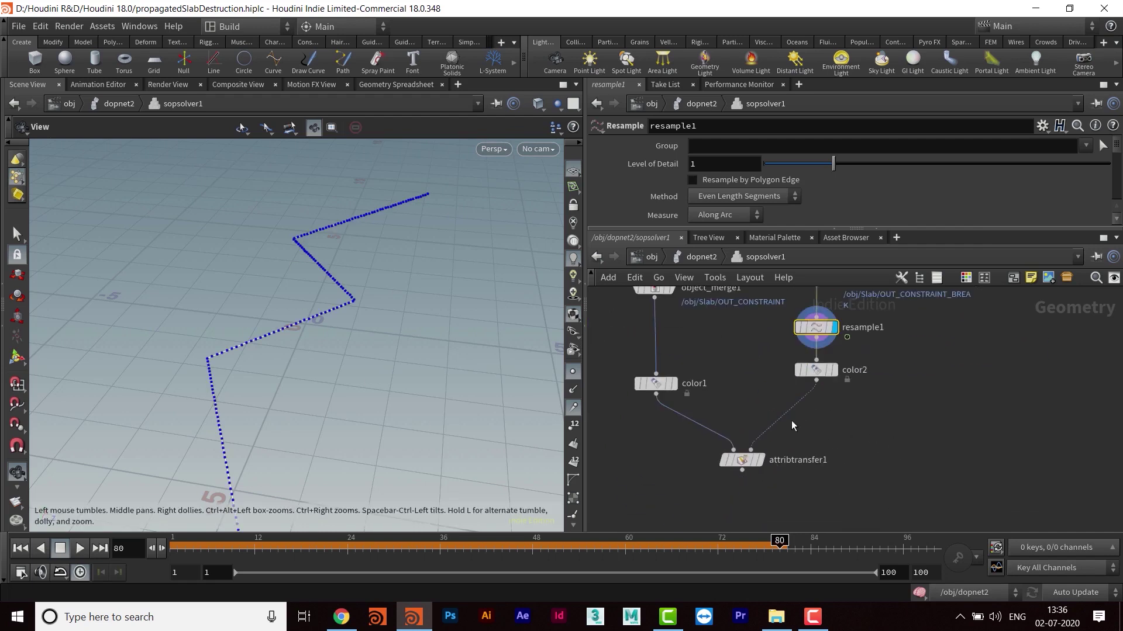
{"action": "left_click", "coordinate": [755, 462]}
{"action": "left_click", "coordinate": [763, 462]}
{"action": "middle_click_drag", "start_coordinate": [833, 440], "coordinate": [824, 470]}
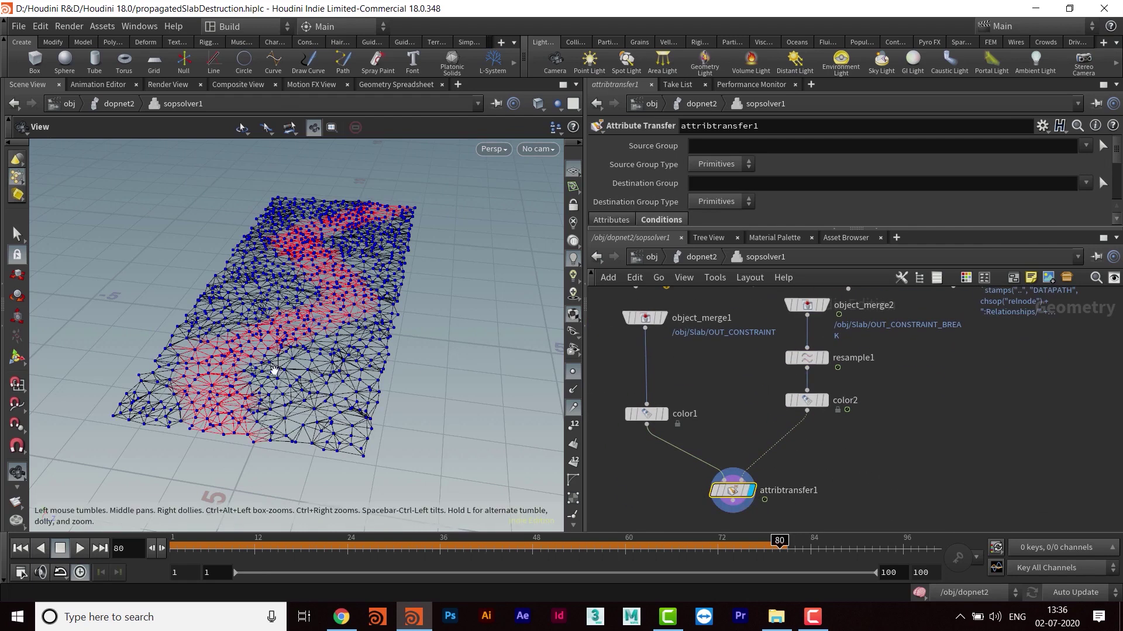
Step: Hide the point display in the viewport and set the Distance Threshold of attribtransfer1 to 0.3
{"action": "left_click", "coordinate": [574, 371]}
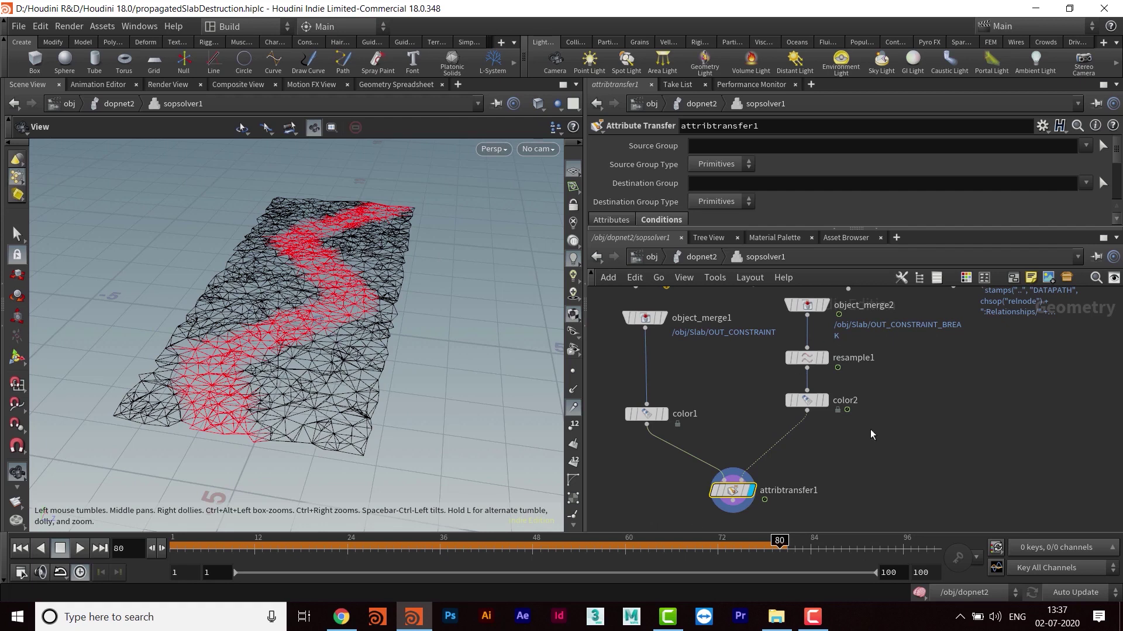
{"action": "left_click_drag", "start_coordinate": [814, 227], "coordinate": [819, 336]}
{"action": "left_click", "coordinate": [725, 293]}
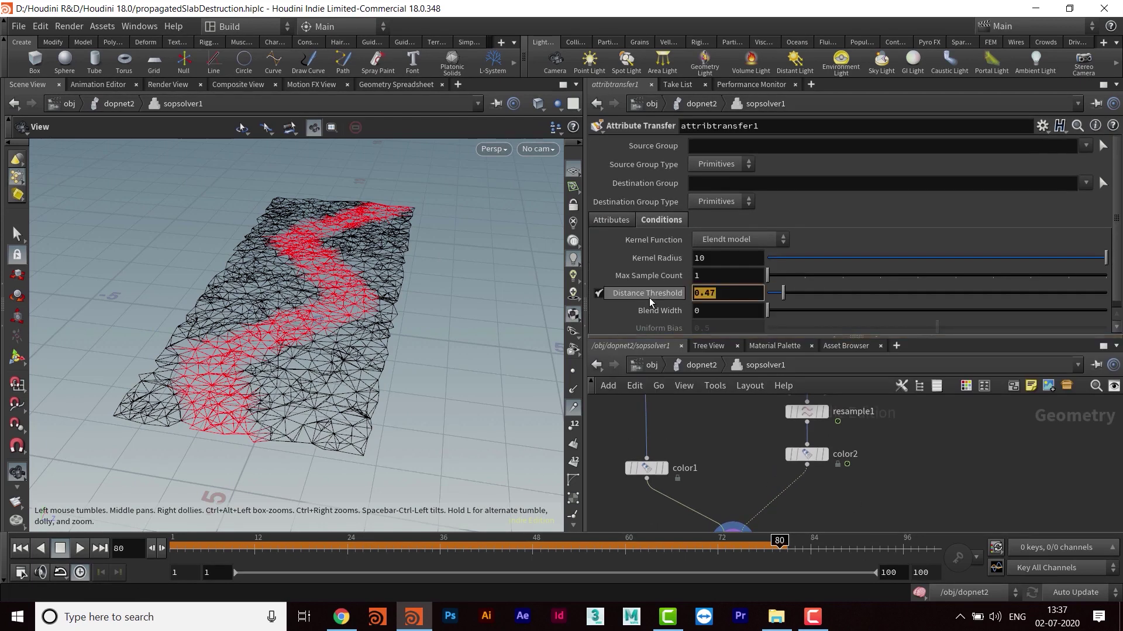
{"action": "type", "text": ".3"}
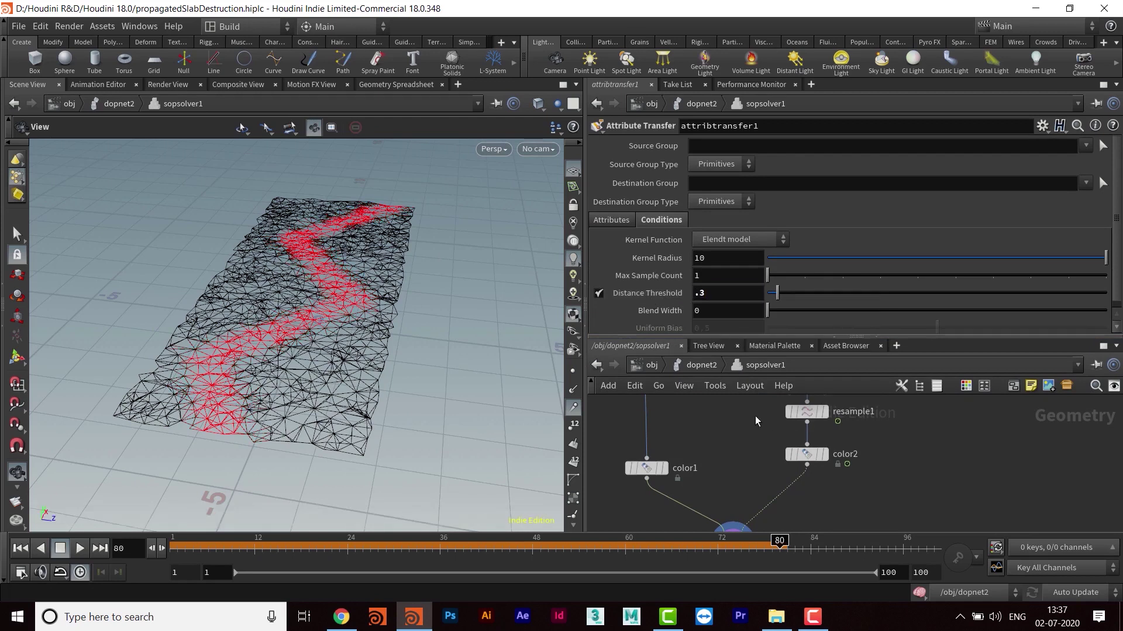
{"action": "middle_click_drag", "start_coordinate": [867, 449], "coordinate": [899, 314]}
{"action": "middle_click_drag", "start_coordinate": [832, 438], "coordinate": [843, 459]}
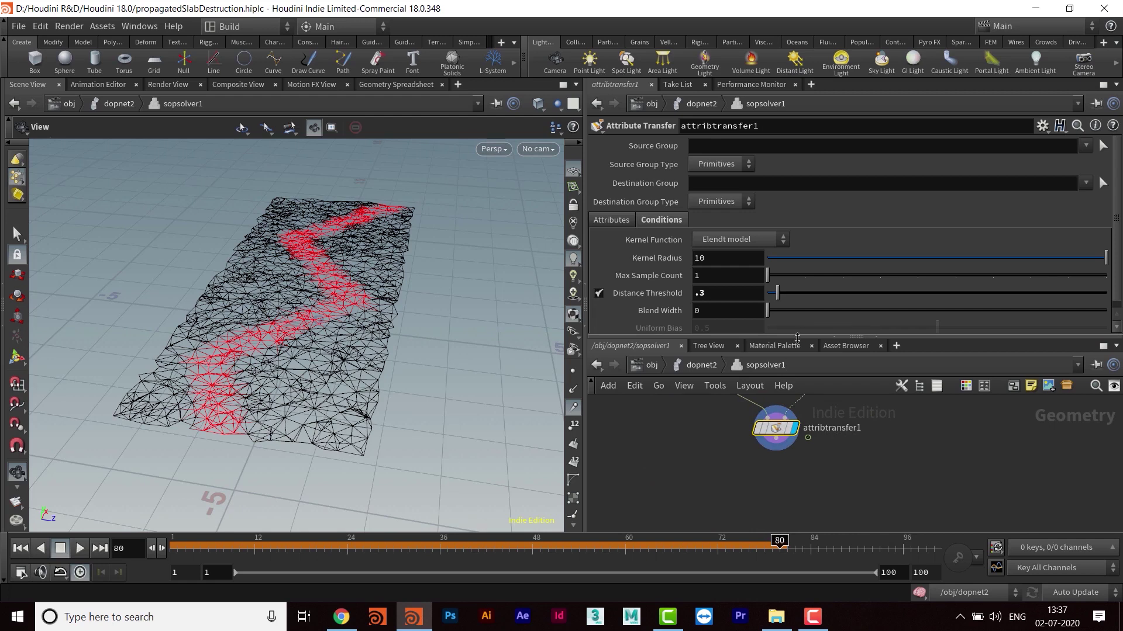
Step: Scrub the timeline to frame 77 to check how the transferred color spreads along the path
{"action": "left_click_drag", "start_coordinate": [797, 338], "coordinate": [797, 234]}
{"action": "mouse_move", "coordinate": [740, 548]}
{"action": "left_mouse_down"}
{"action": "mouse_move", "coordinate": [463, 550]}
{"action": "mouse_move", "coordinate": [730, 541]}
{"action": "left_mouse_up"}
{"action": "left_click_drag", "start_coordinate": [720, 540], "coordinate": [756, 543]}
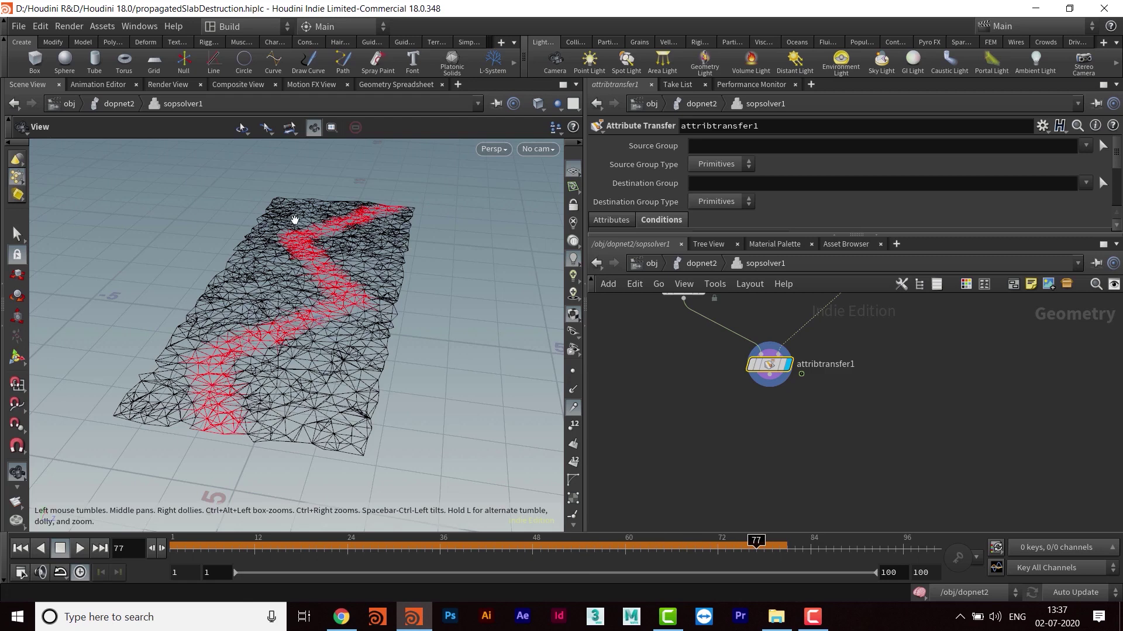
Step: Add a Delete node after attribtransfer1 and display its output
{"action": "left_click", "coordinate": [759, 379]}
{"action": "key", "text": "Tab"}
{"action": "type", "text": "dele"}
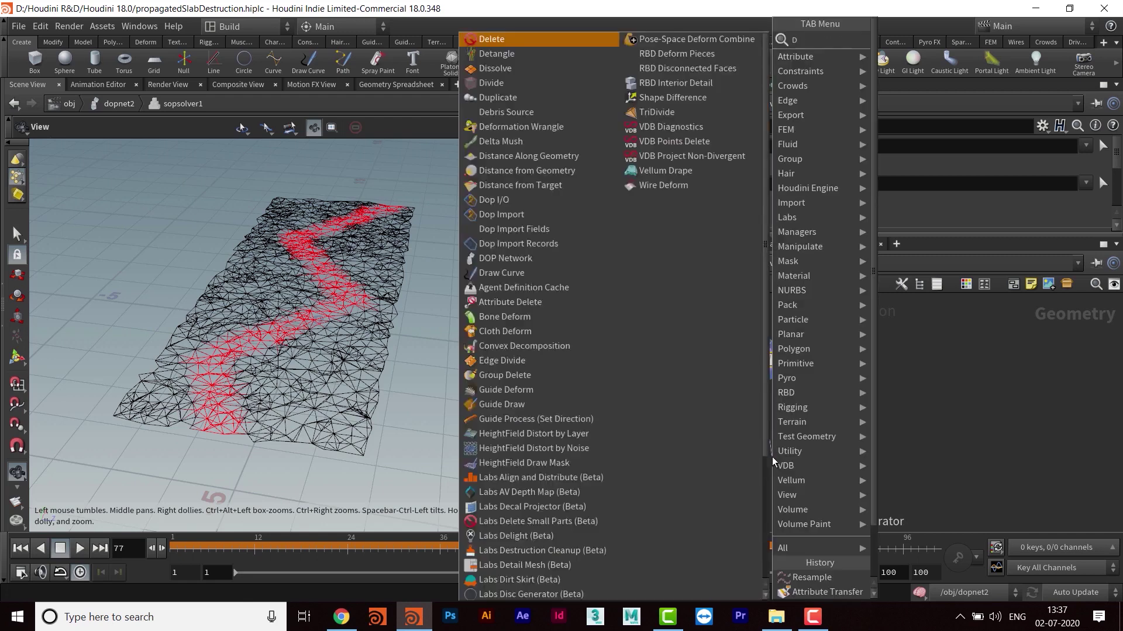
{"action": "key", "text": "Return"}
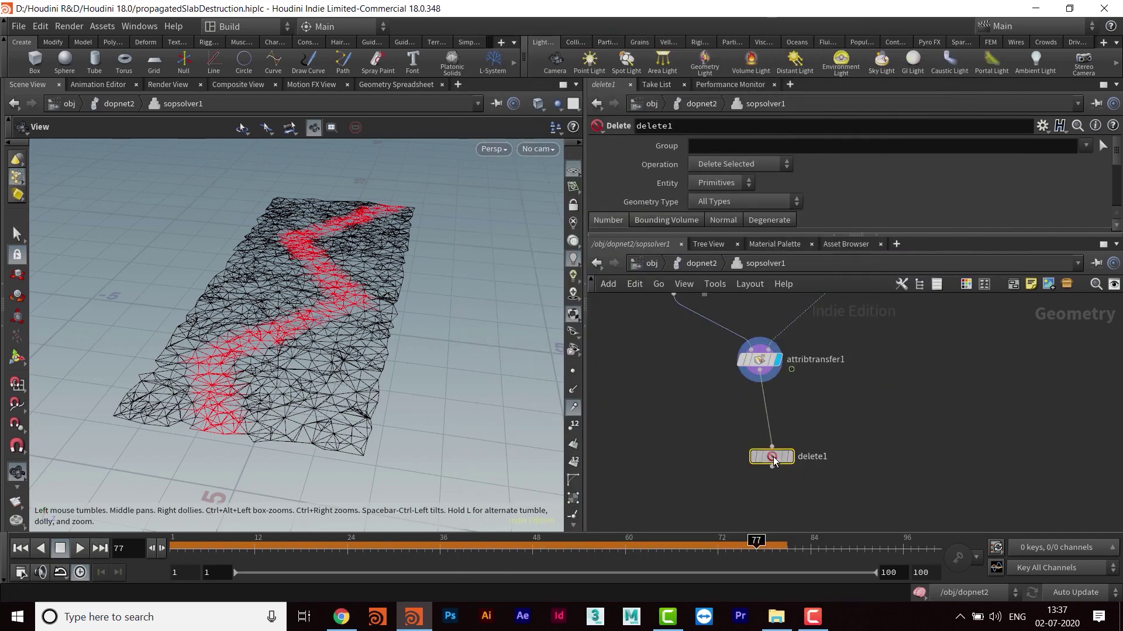
{"action": "left_click", "coordinate": [781, 425]}
{"action": "left_click", "coordinate": [777, 423]}
{"action": "middle_click_drag", "start_coordinate": [781, 433], "coordinate": [760, 474]}
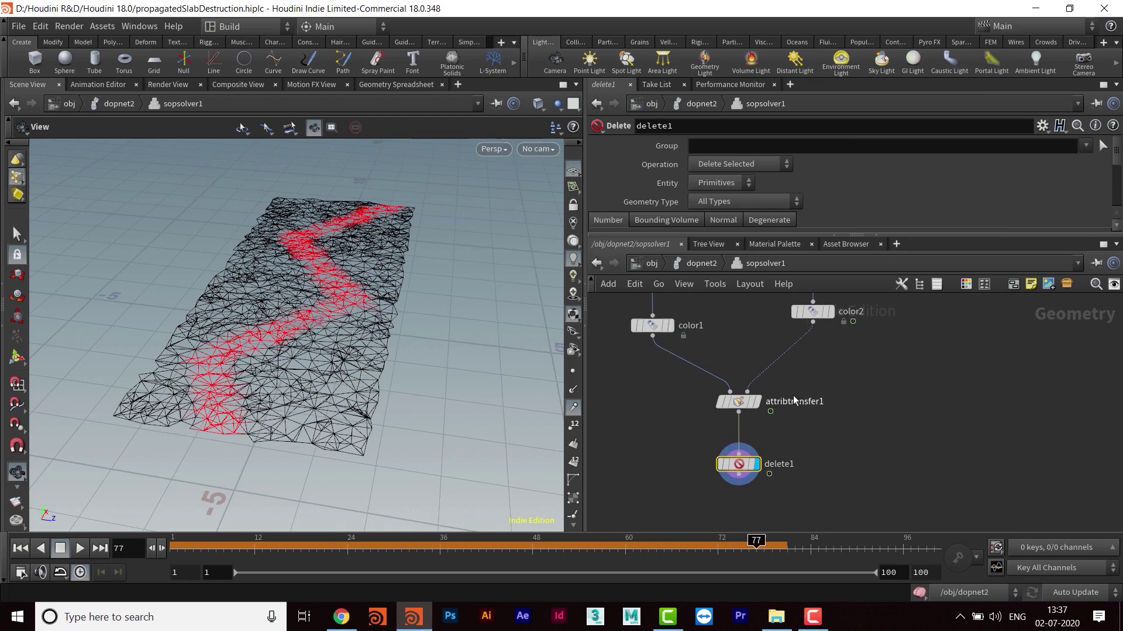
Step: Set delete1 to Delete by Expression with the filter expression $CR>.5, and view the resulting constraint geometry
{"action": "left_click_drag", "start_coordinate": [797, 236], "coordinate": [797, 361]}
{"action": "middle_click_drag", "start_coordinate": [802, 482], "coordinate": [798, 468]}
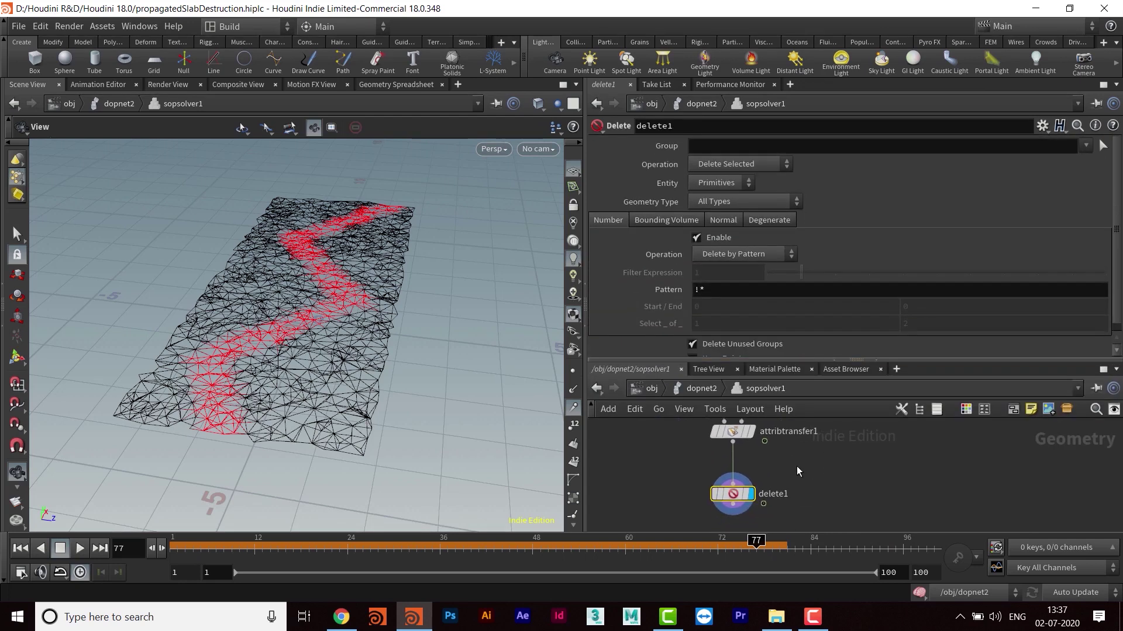
{"action": "left_click", "coordinate": [730, 258]}
{"action": "left_click", "coordinate": [735, 299]}
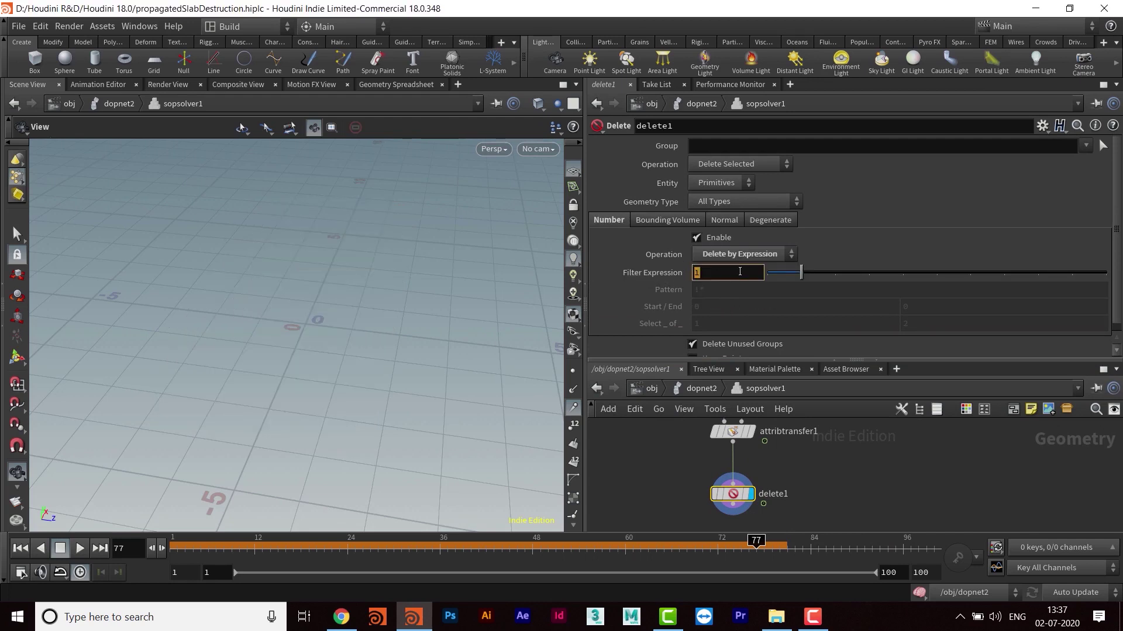
{"action": "type", "text": "$CR"}
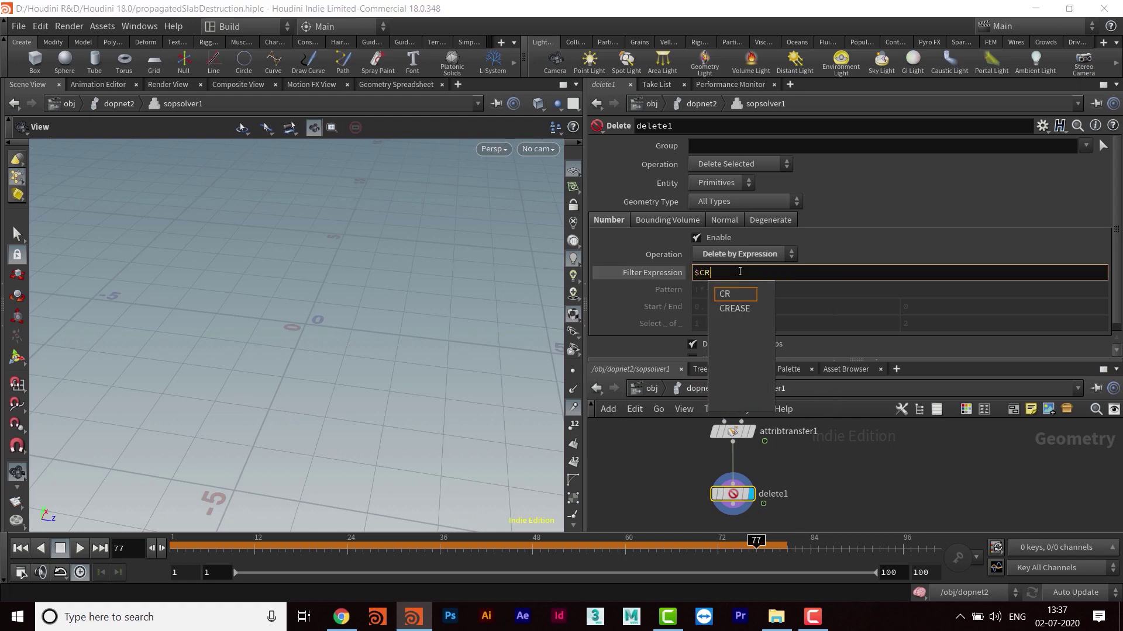
{"action": "type", "text": ">.5"}
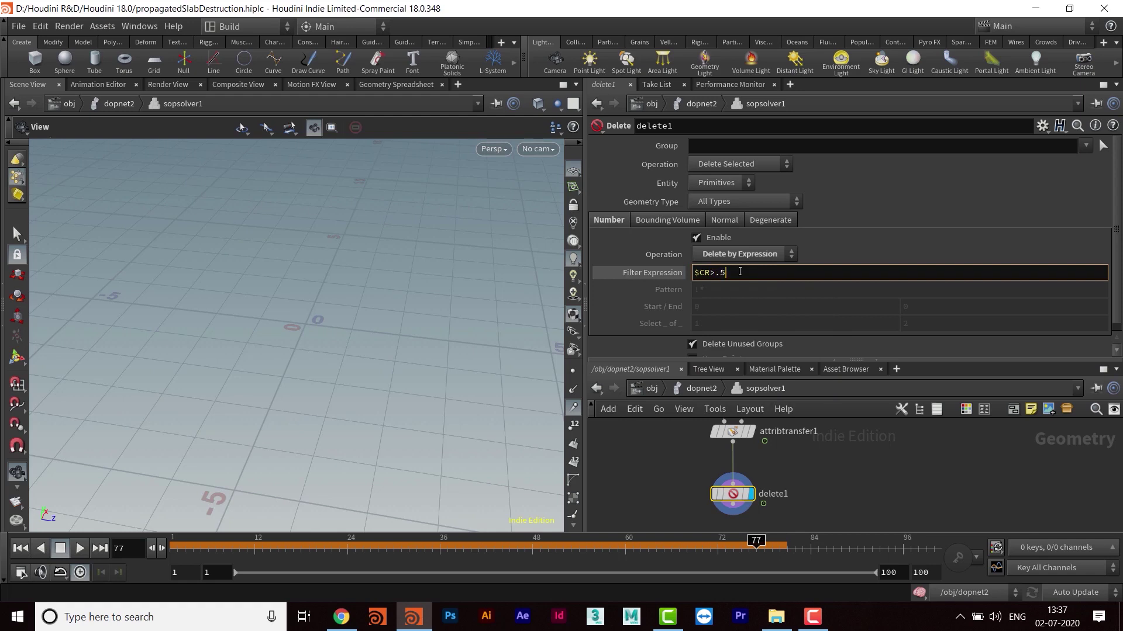
{"action": "key", "text": "Return"}
{"action": "left_click_drag", "start_coordinate": [363, 258], "coordinate": [362, 285]}
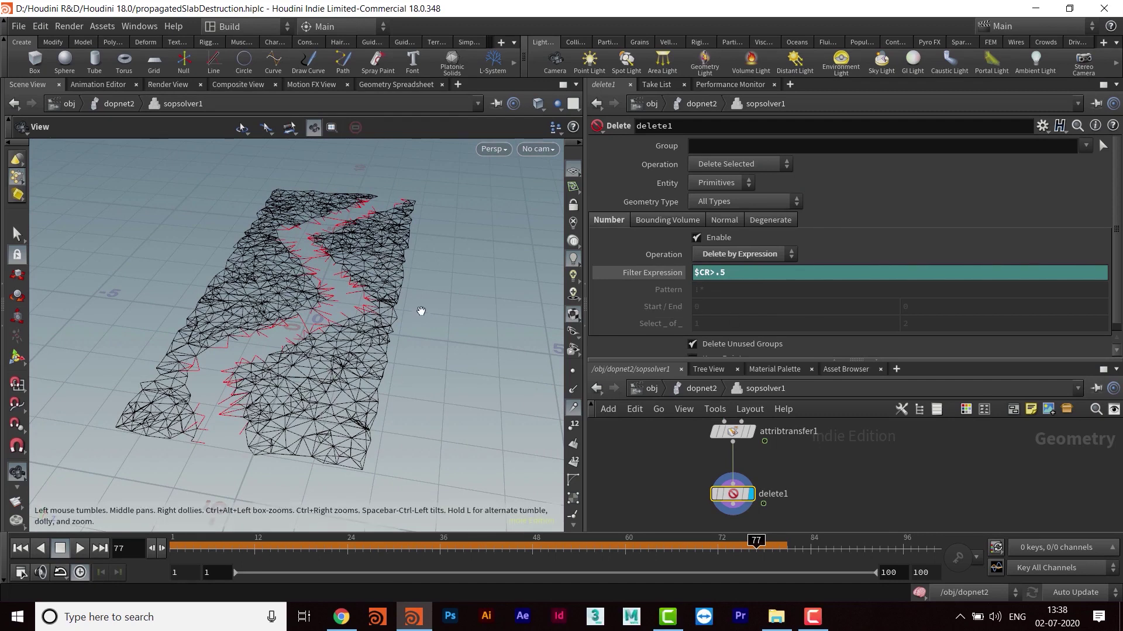
{"action": "middle_click_drag", "start_coordinate": [419, 307], "coordinate": [389, 326]}
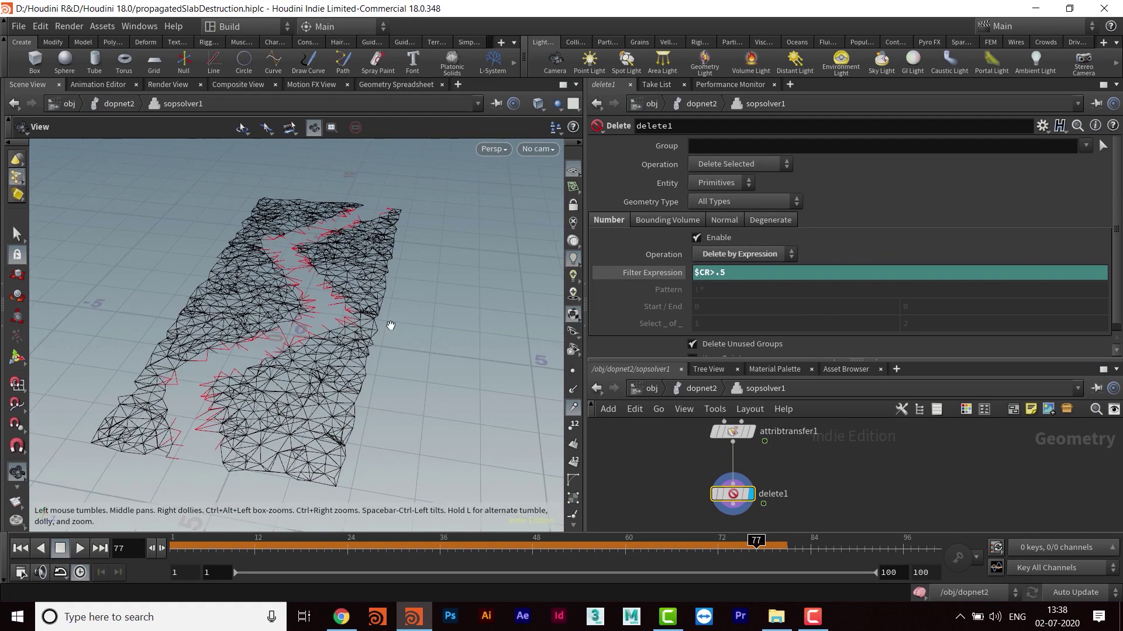
Step: Go up from the SOP Solver through dopnet2 to the object level and select the dopnet2 network
{"action": "left_click", "coordinate": [697, 389]}
{"action": "mouse_move", "coordinate": [389, 324]}
{"action": "left_mouse_down"}
{"action": "mouse_move", "coordinate": [401, 341]}
{"action": "mouse_move", "coordinate": [388, 331]}
{"action": "left_mouse_up"}
{"action": "middle_click_drag", "start_coordinate": [876, 523], "coordinate": [835, 476]}
{"action": "scroll", "coordinate": [822, 457], "scroll_direction": "up", "scroll_amount": 2}
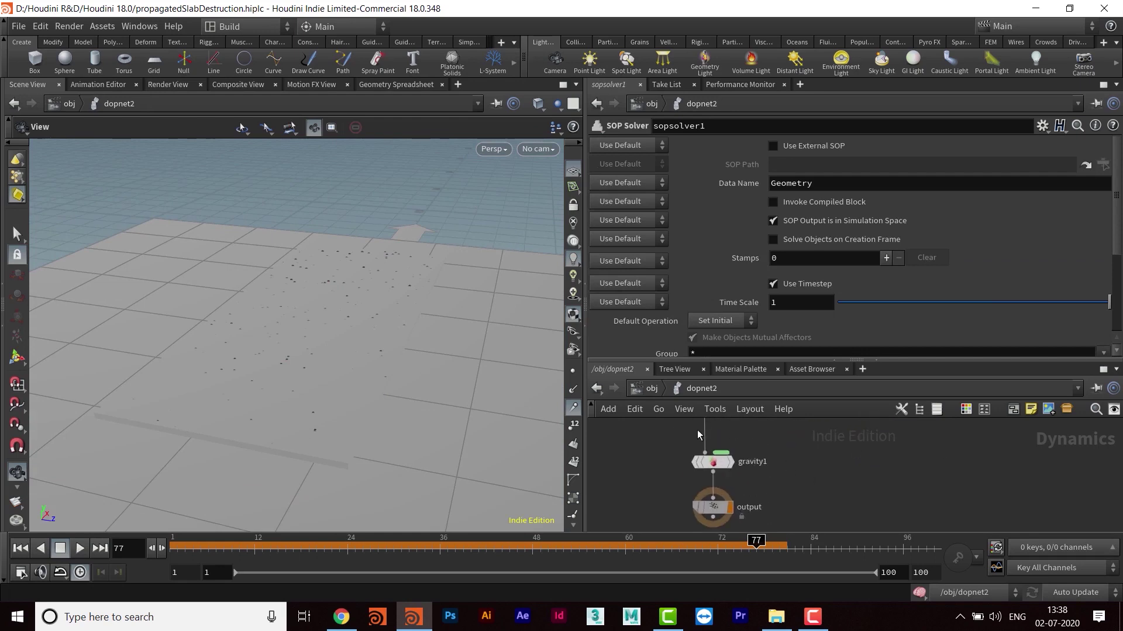
{"action": "left_click", "coordinate": [648, 391]}
{"action": "scroll", "coordinate": [721, 495], "scroll_direction": "up", "scroll_amount": 4}
{"action": "middle_click_drag", "start_coordinate": [735, 492], "coordinate": [665, 518]}
{"action": "left_click", "coordinate": [728, 469]}
{"action": "middle_click_drag", "start_coordinate": [639, 452], "coordinate": [697, 514]}
{"action": "left_click", "coordinate": [643, 456]}
{"action": "middle_click_drag", "start_coordinate": [707, 463], "coordinate": [640, 409]}
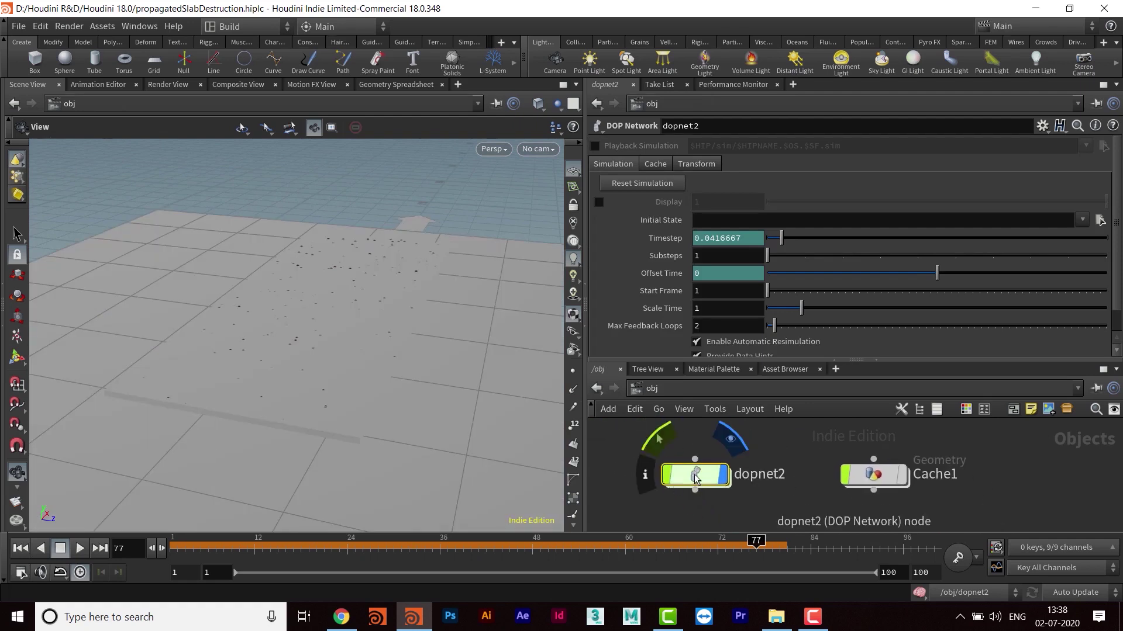
{"action": "middle_click_drag", "start_coordinate": [780, 493], "coordinate": [801, 468]}
Step: Run the simulation from frame 1 to about frame 56 and examine how the slab breaks
{"action": "left_click", "coordinate": [18, 549]}
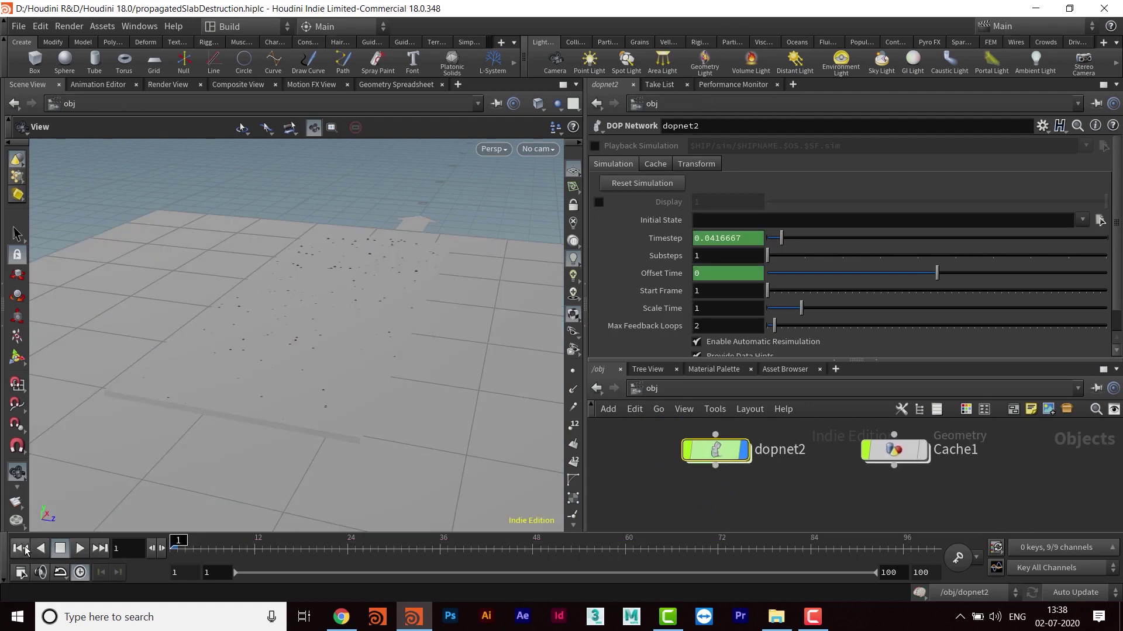
{"action": "left_click", "coordinate": [81, 548]}
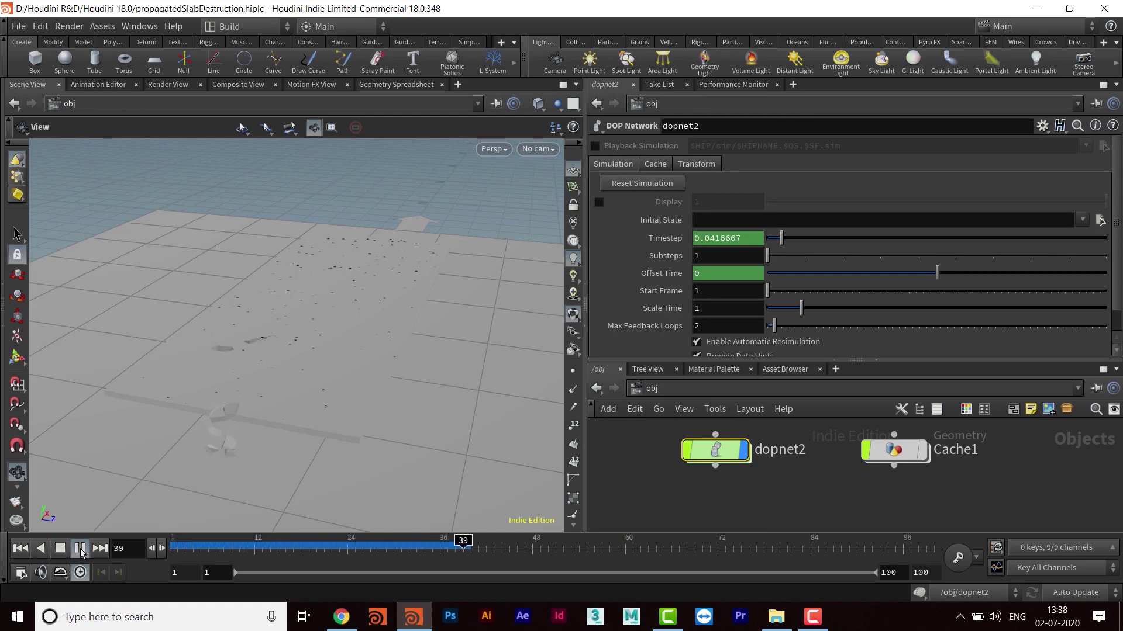
{"action": "key", "text": "Escape"}
{"action": "mouse_move", "coordinate": [345, 370]}
{"action": "left_mouse_down"}
{"action": "mouse_move", "coordinate": [386, 409]}
{"action": "mouse_move", "coordinate": [363, 373]}
{"action": "left_mouse_up"}
{"action": "right_click_drag", "start_coordinate": [316, 408], "coordinate": [335, 400]}
{"action": "middle_click_drag", "start_coordinate": [335, 399], "coordinate": [366, 403]}
Step: Go inside sopsolver1 in dopnet2 and set the Distance Threshold of attribtransfer1 to 0.35
{"action": "double_click", "coordinate": [716, 450]}
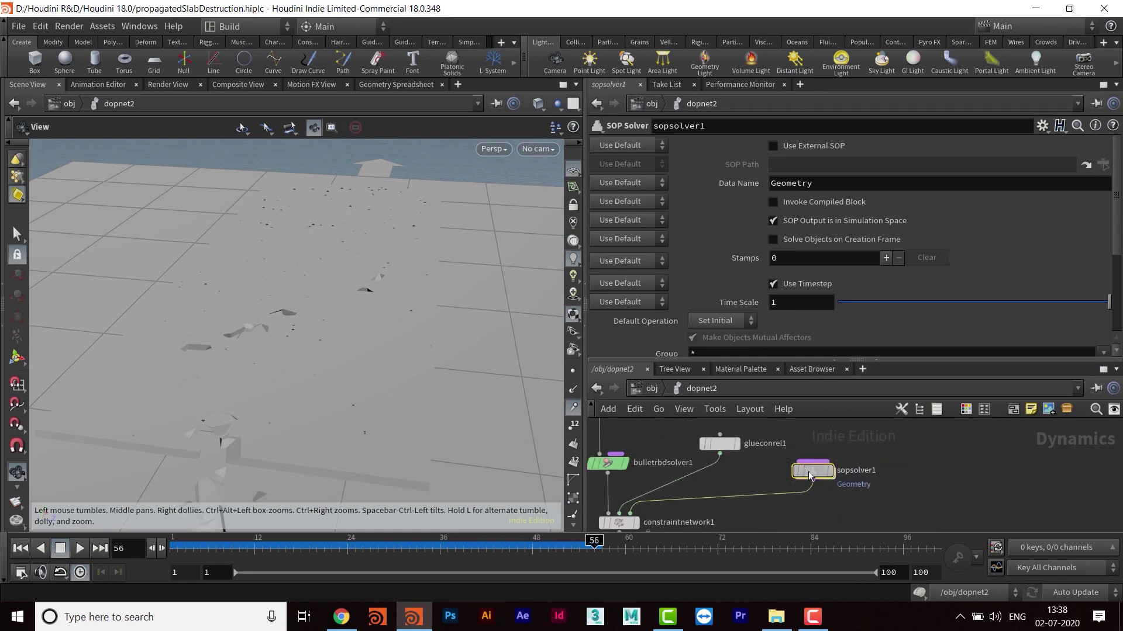
{"action": "double_click", "coordinate": [808, 471]}
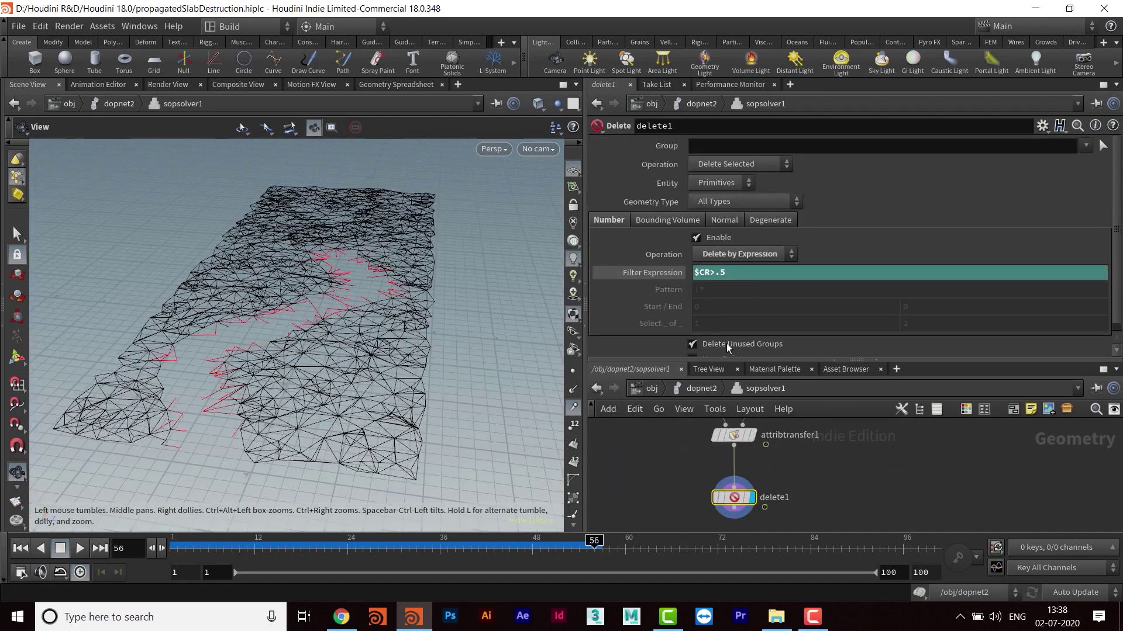
{"action": "middle_click_drag", "start_coordinate": [796, 445], "coordinate": [788, 505]}
{"action": "left_click", "coordinate": [737, 496]}
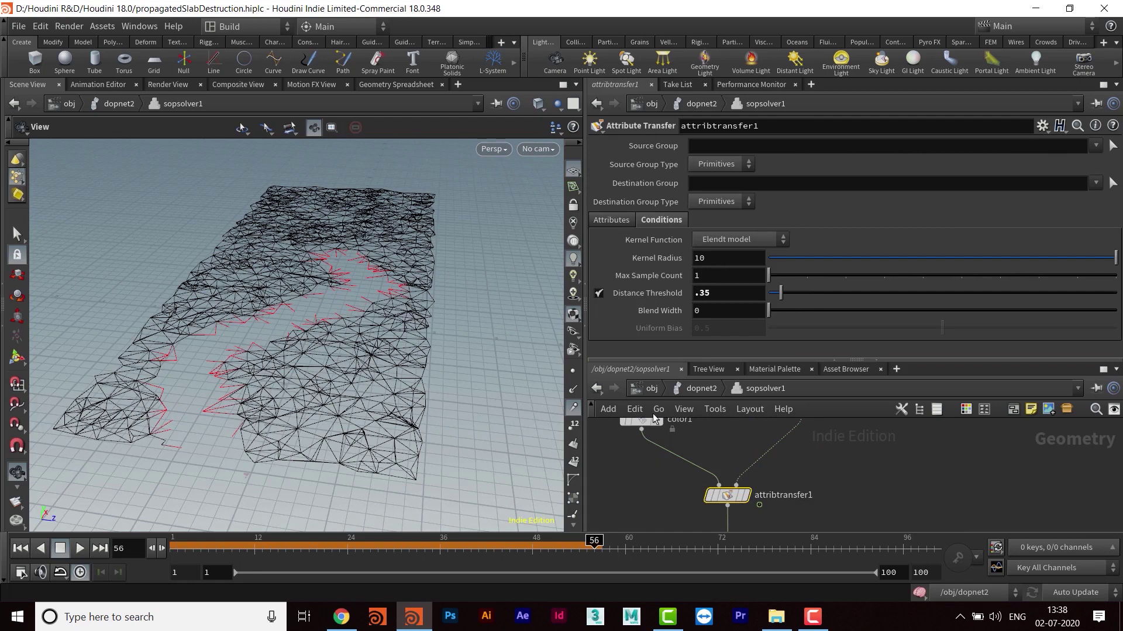
Step: Return to dopnet2, replay the simulation from frame 1 to frame 76, and examine the fracture along the path
{"action": "left_click", "coordinate": [688, 391]}
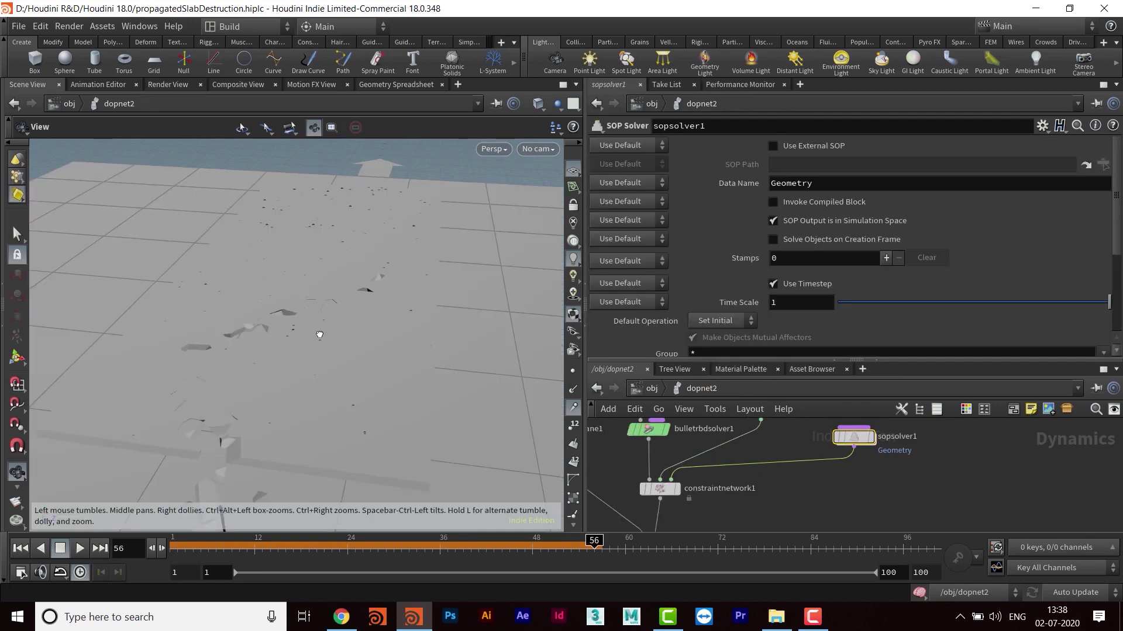
{"action": "scroll", "coordinate": [321, 307], "scroll_direction": "up", "scroll_amount": 3}
{"action": "scroll", "coordinate": [324, 300], "scroll_direction": "down", "scroll_amount": 3}
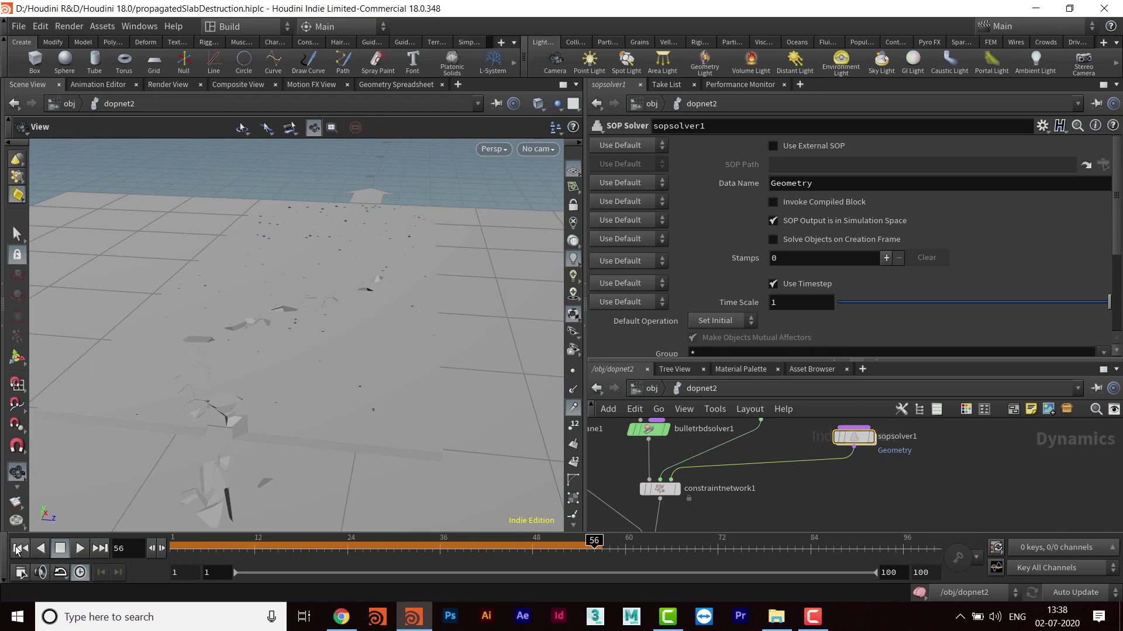
{"action": "left_click", "coordinate": [20, 549]}
{"action": "left_click", "coordinate": [81, 548]}
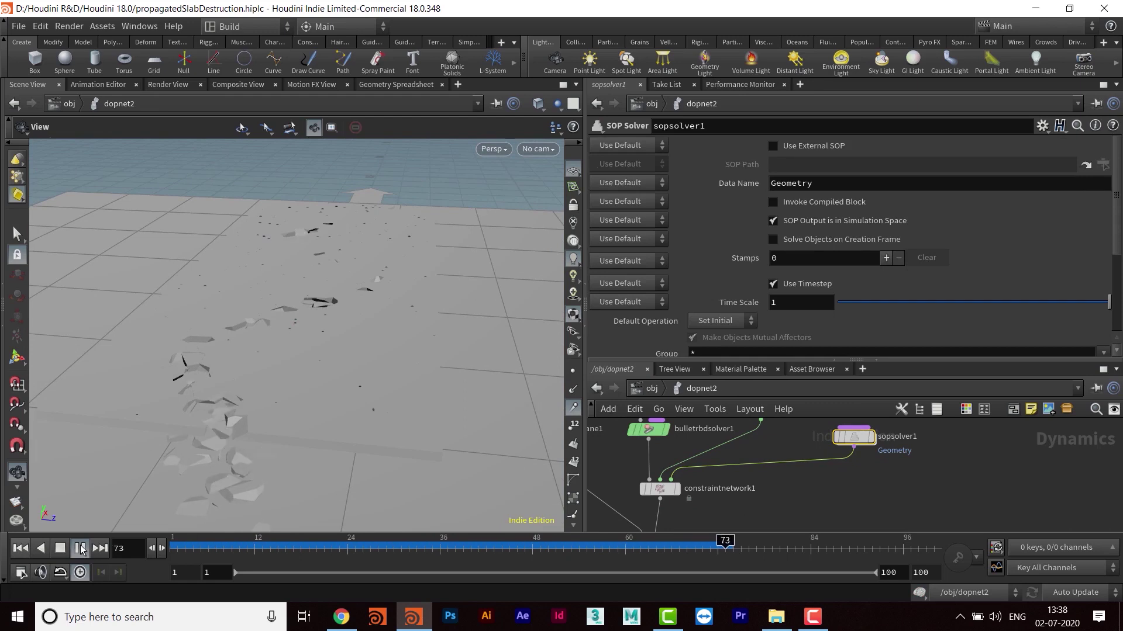
{"action": "left_click", "coordinate": [80, 548]}
{"action": "left_click_drag", "start_coordinate": [363, 284], "coordinate": [366, 328]}
Step: Examine the remaining constraint geometry inside sopsolver1 and return to dopnet2
{"action": "middle_click_drag", "start_coordinate": [851, 477], "coordinate": [695, 436]}
{"action": "double_click", "coordinate": [820, 473]}
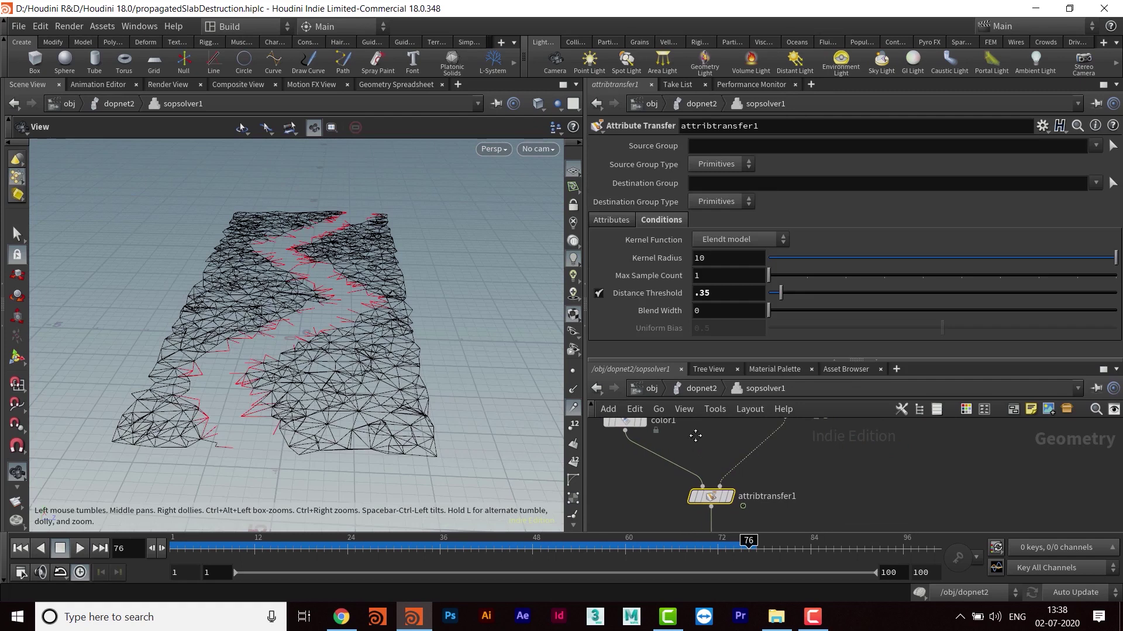
{"action": "left_click", "coordinate": [702, 388]}
Step: Set the Strength of the glueconrel1 glue constraint relationship to 50
{"action": "middle_click_drag", "start_coordinate": [776, 507], "coordinate": [742, 527]}
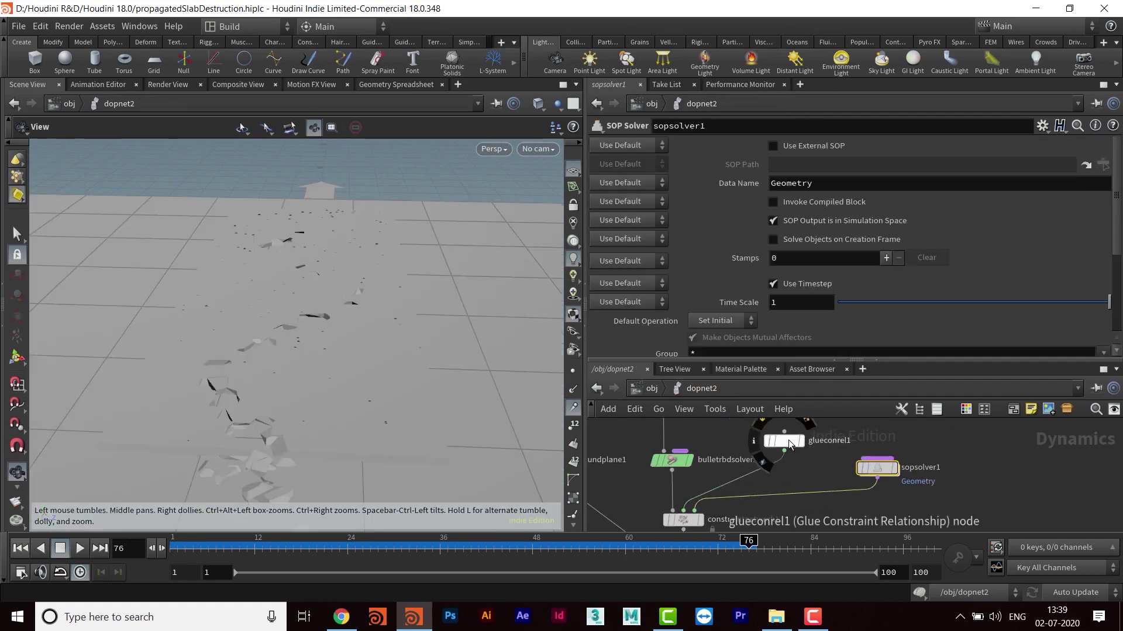
{"action": "left_click", "coordinate": [784, 440]}
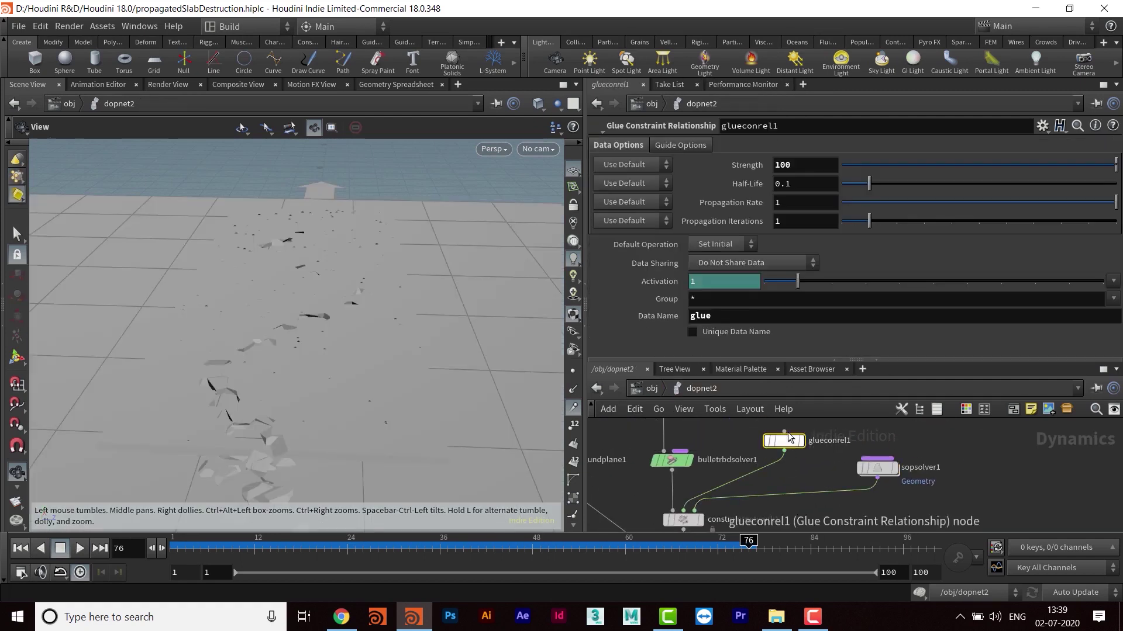
{"action": "left_click", "coordinate": [802, 163]}
{"action": "type", "text": "50"}
{"action": "key", "text": "Return"}
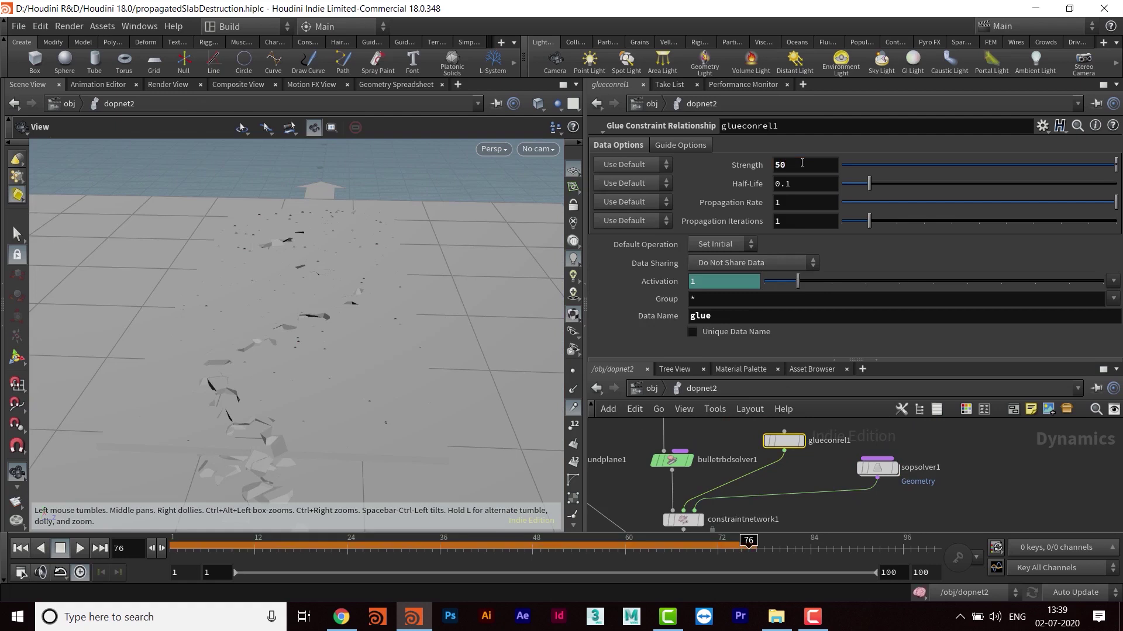
Step: Replay the simulation from the first frame to frame 64 to check the effect of the glue strength
{"action": "left_click", "coordinate": [21, 548]}
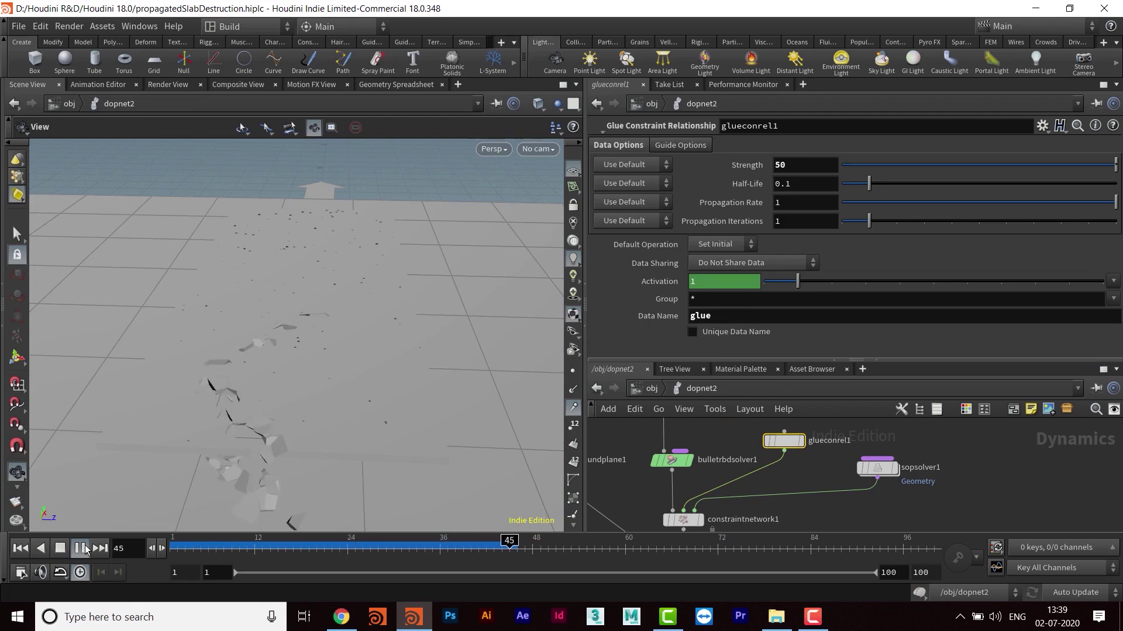
{"action": "left_click", "coordinate": [81, 548]}
{"action": "mouse_move", "coordinate": [336, 309]}
{"action": "left_mouse_down"}
{"action": "mouse_move", "coordinate": [293, 409]}
{"action": "mouse_move", "coordinate": [327, 318]}
{"action": "left_mouse_up"}
Step: Inside sopsolver1, set the Blend Width of attribtransfer1 to 0.2 after trying 1 and 0.5, and return to dopnet2
{"action": "middle_click_drag", "start_coordinate": [911, 484], "coordinate": [824, 480]}
{"action": "double_click", "coordinate": [806, 469]}
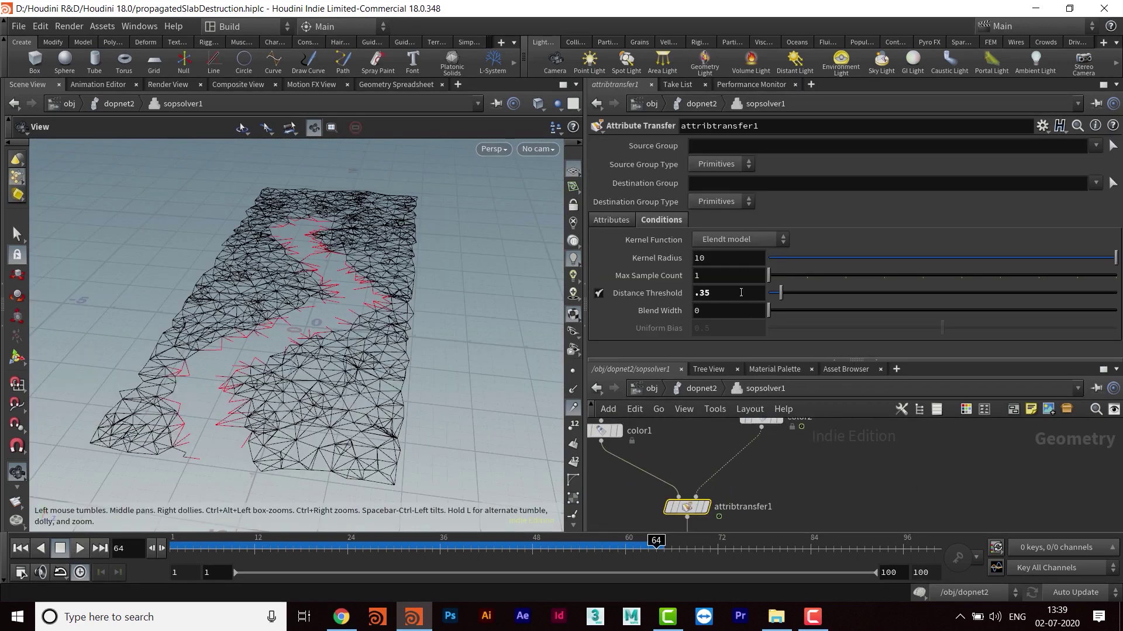
{"action": "type", "text": "1"}
{"action": "key", "text": "Return"}
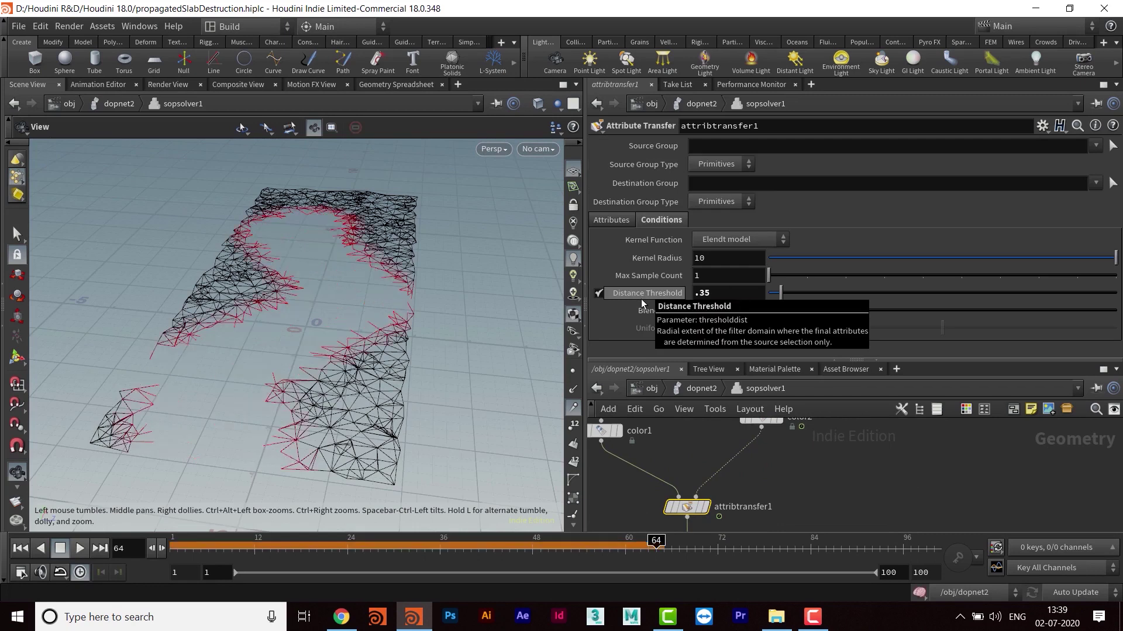
{"action": "left_click_drag", "start_coordinate": [712, 311], "coordinate": [613, 315]}
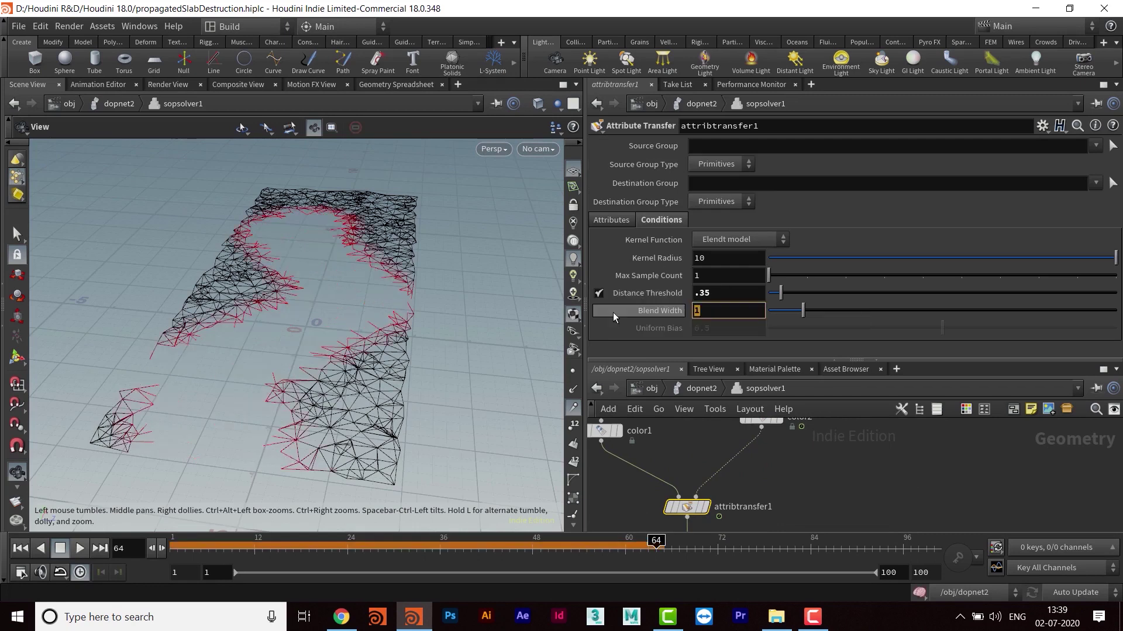
{"action": "type", "text": ".5"}
{"action": "key", "text": "Return"}
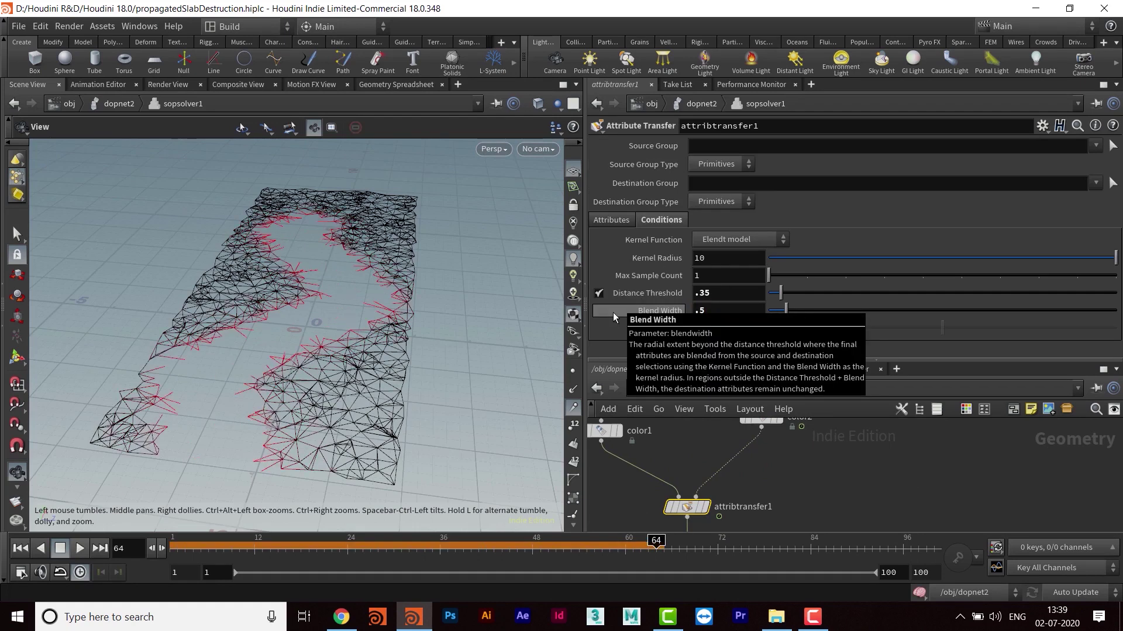
{"action": "type", "text": ".2"}
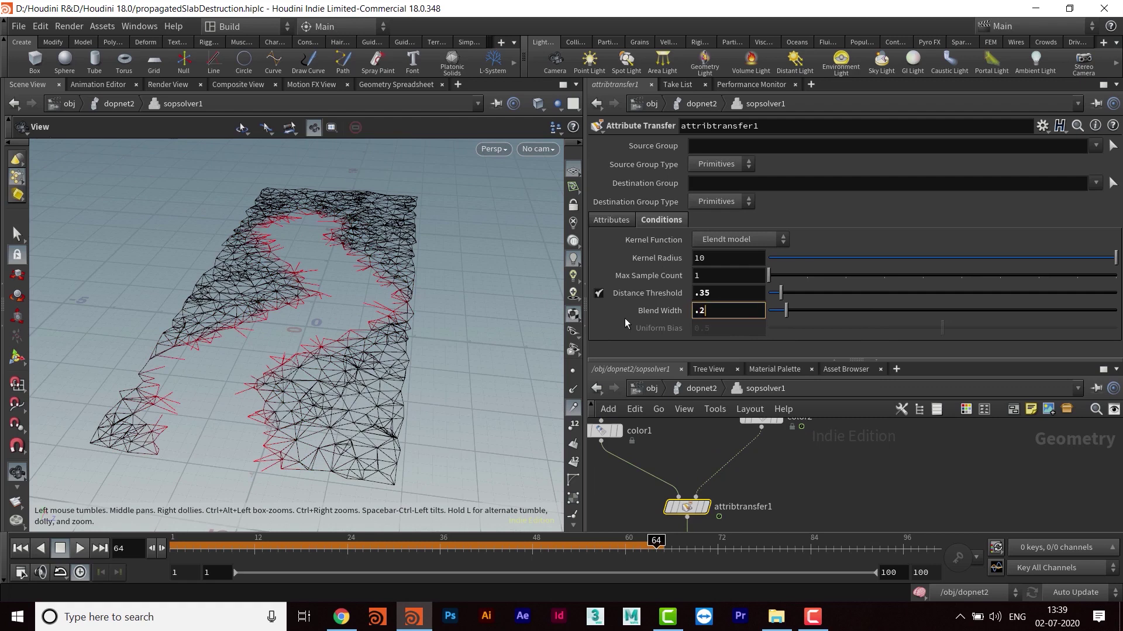
{"action": "key", "text": "Return"}
{"action": "left_click_drag", "start_coordinate": [301, 321], "coordinate": [325, 327]}
{"action": "left_click", "coordinate": [707, 388]}
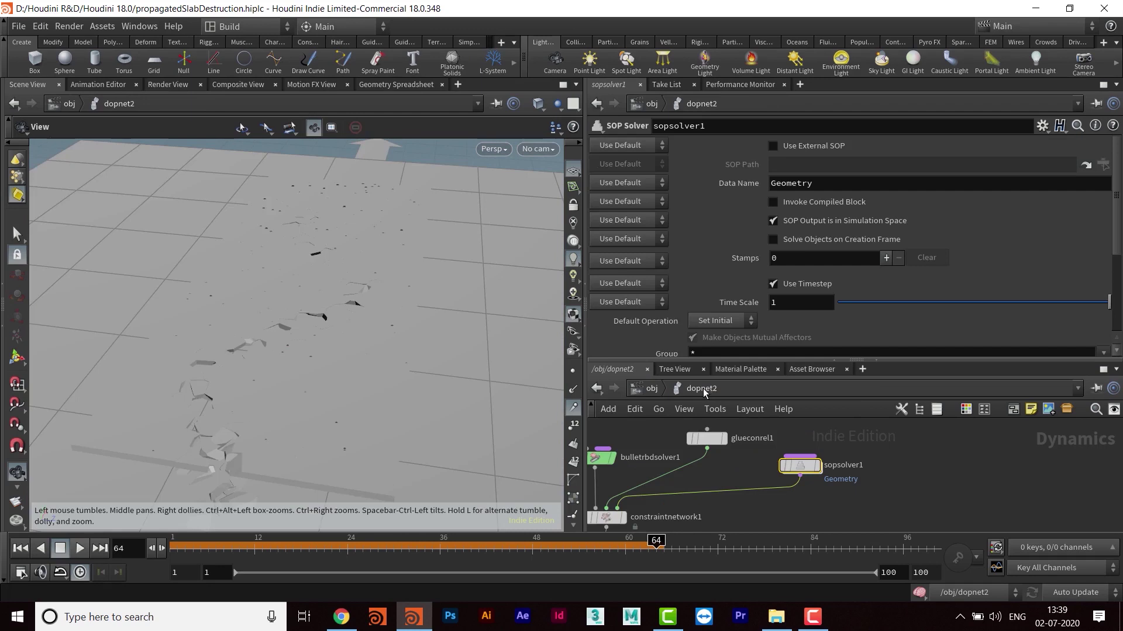
Step: Go back to the first frame and reset the simulation of dopnet2 at the object level
{"action": "left_click", "coordinate": [21, 547]}
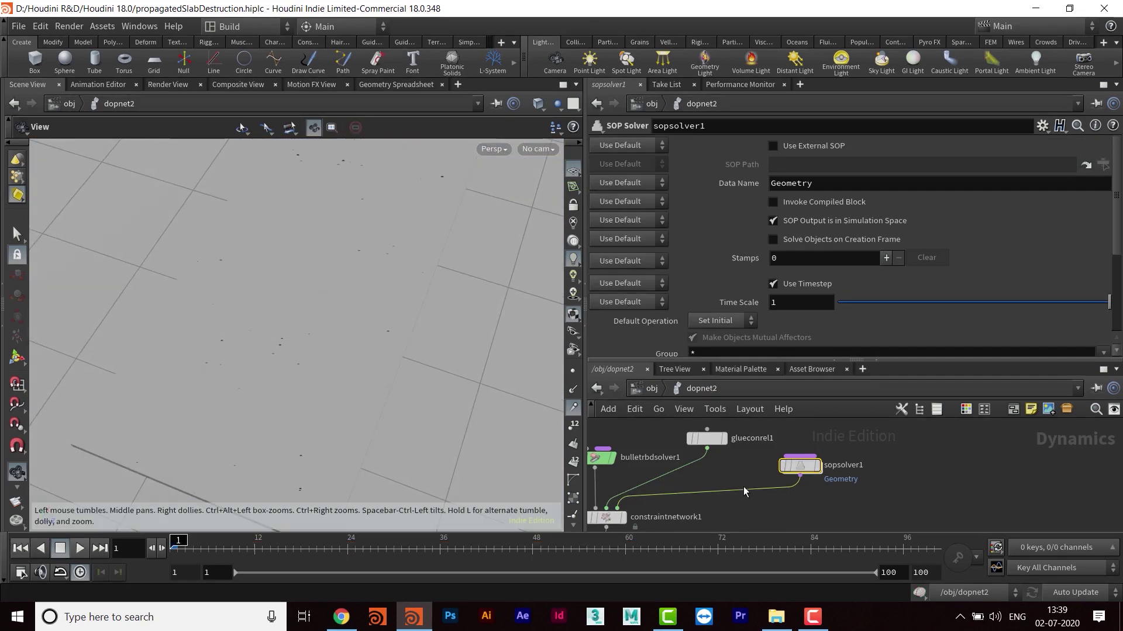
{"action": "middle_click_drag", "start_coordinate": [694, 488], "coordinate": [784, 443]}
{"action": "left_click", "coordinate": [649, 389]}
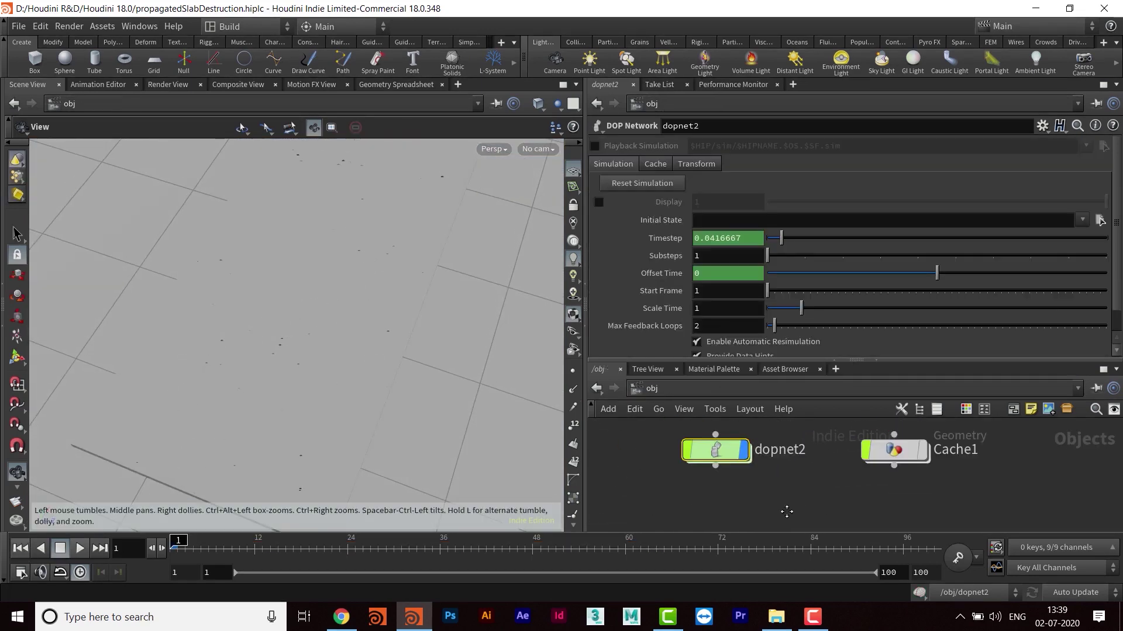
{"action": "left_click", "coordinate": [636, 181]}
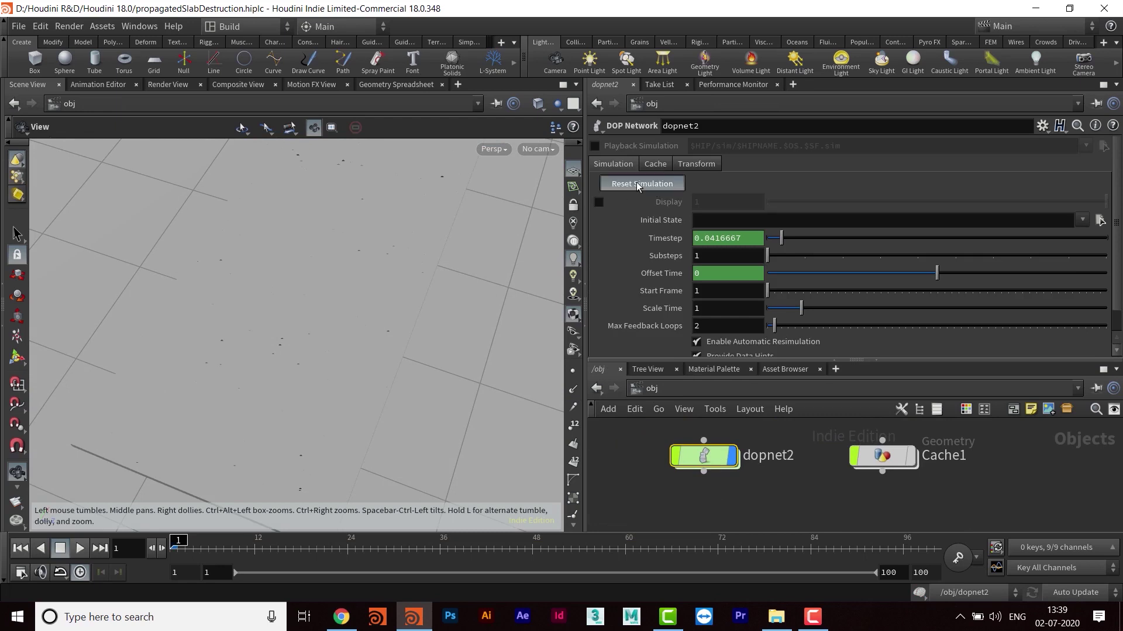
{"action": "left_click_drag", "start_coordinate": [252, 389], "coordinate": [346, 406]}
{"action": "middle_click_drag", "start_coordinate": [346, 406], "coordinate": [360, 368]}
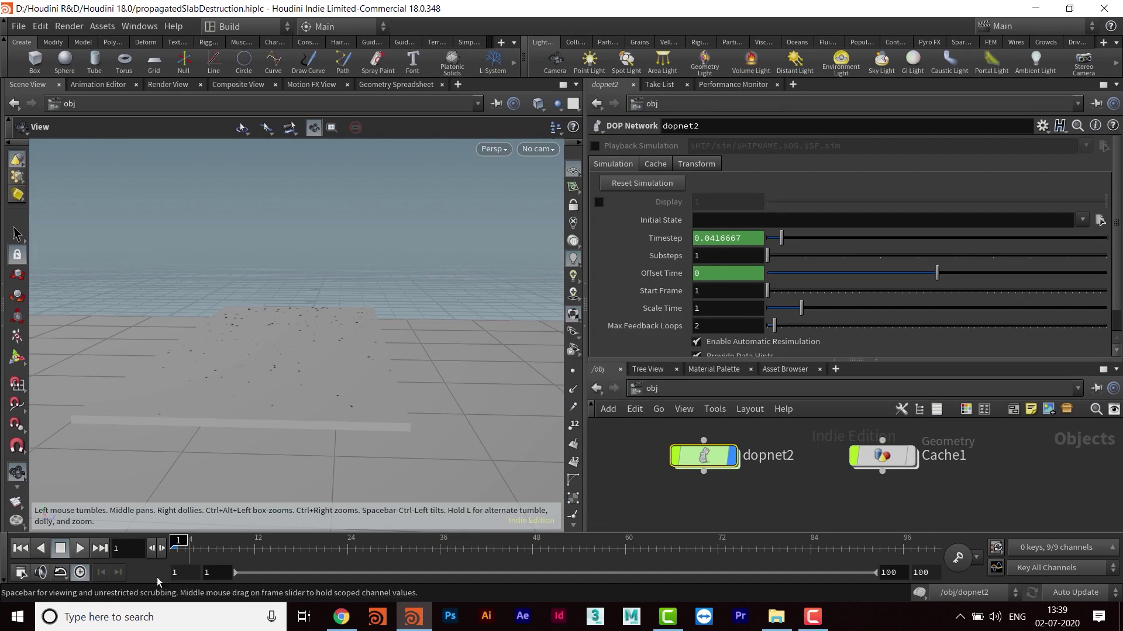
{"action": "left_click_drag", "start_coordinate": [426, 387], "coordinate": [427, 339]}
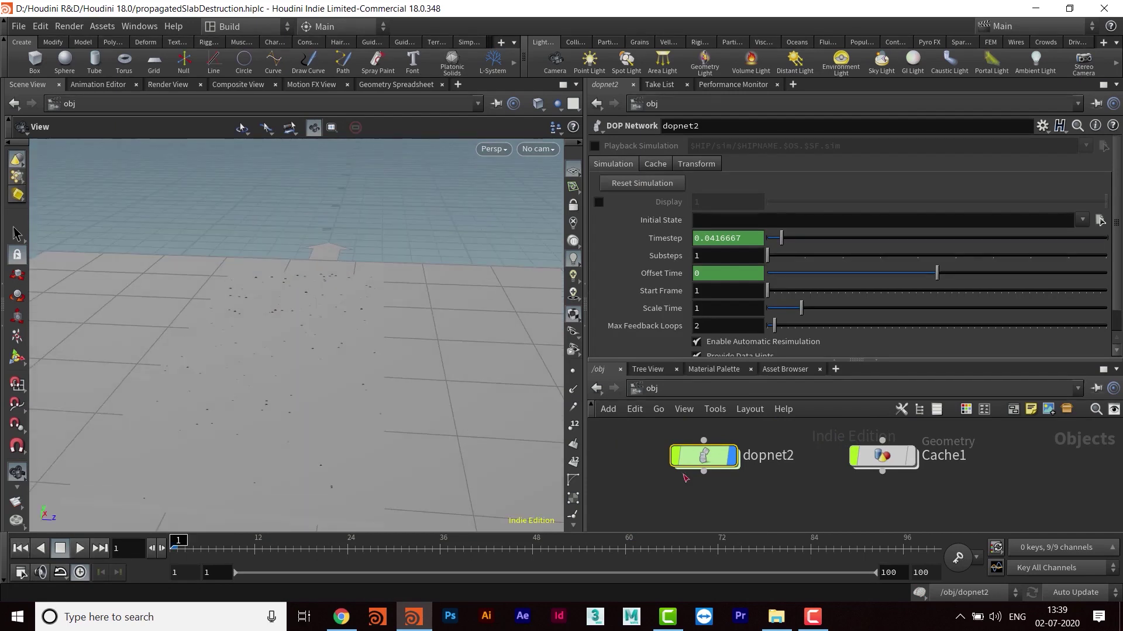
Step: Inside dopnet2, turn off Display Proxy Geometry for groundplane1 so the slab can be viewed without the plane
{"action": "double_click", "coordinate": [704, 455]}
{"action": "middle_click_drag", "start_coordinate": [717, 490], "coordinate": [775, 509]}
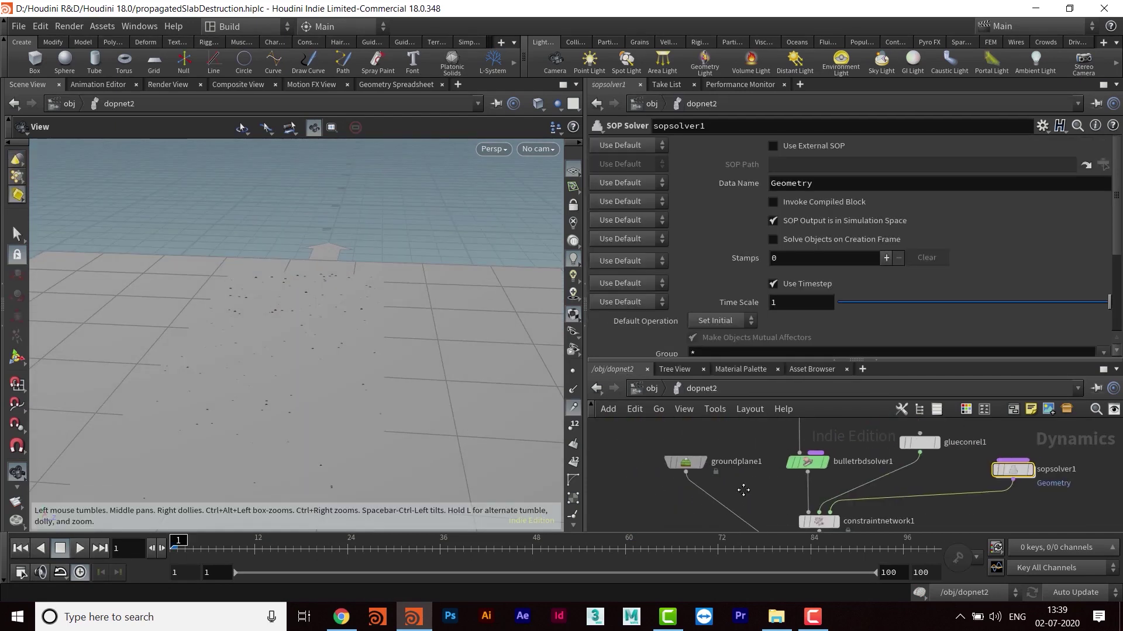
{"action": "left_click", "coordinate": [679, 461]}
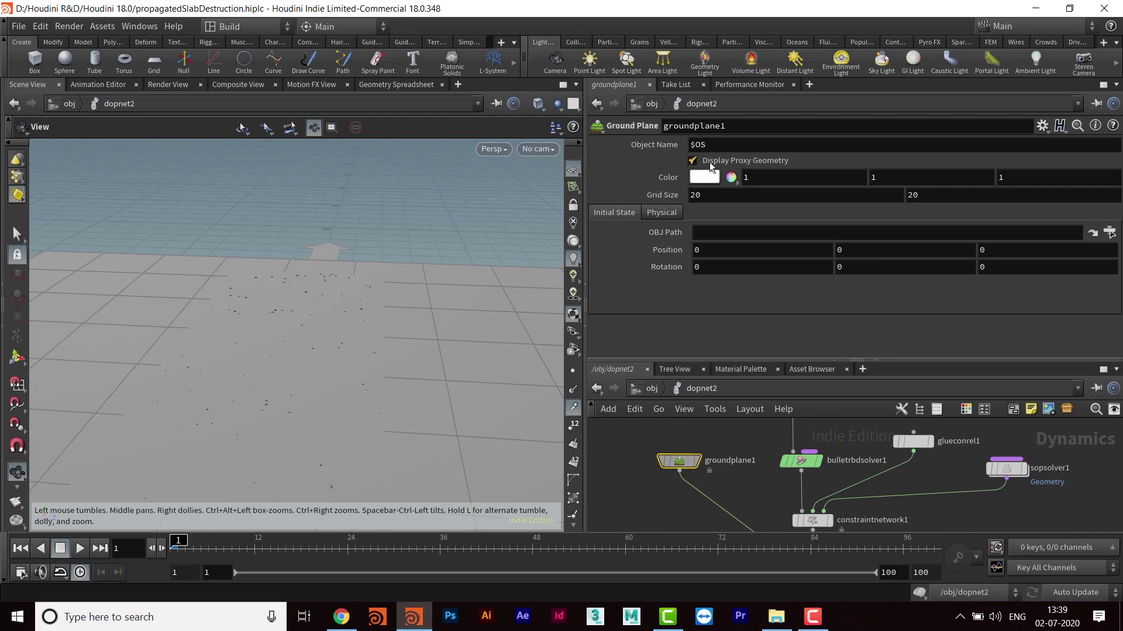
{"action": "left_click", "coordinate": [691, 162]}
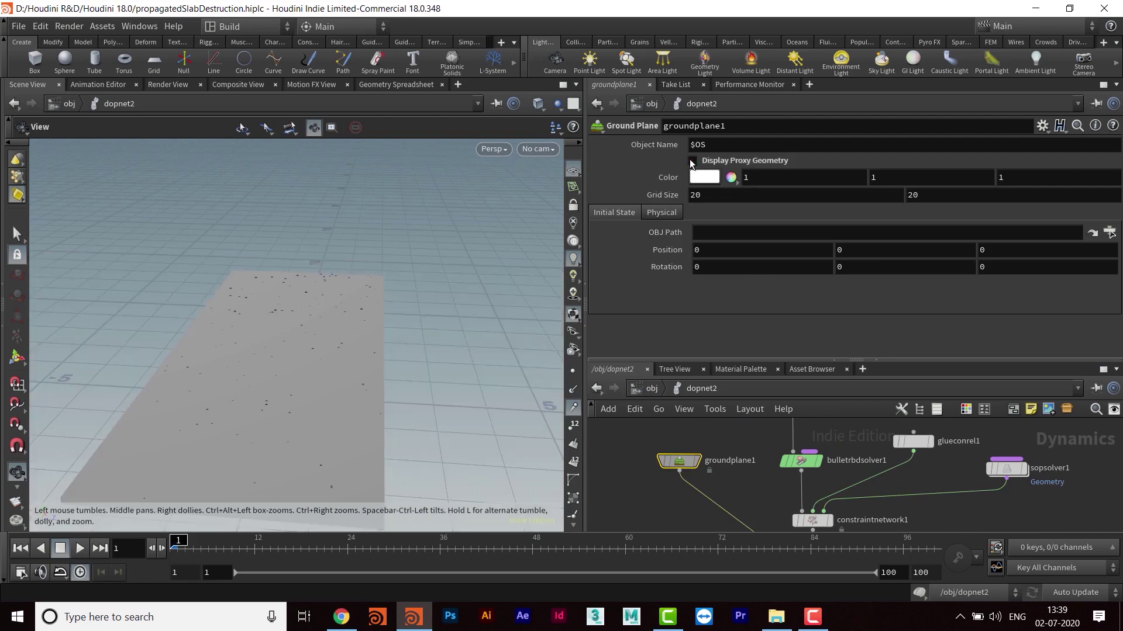
{"action": "left_click_drag", "start_coordinate": [388, 326], "coordinate": [363, 358]}
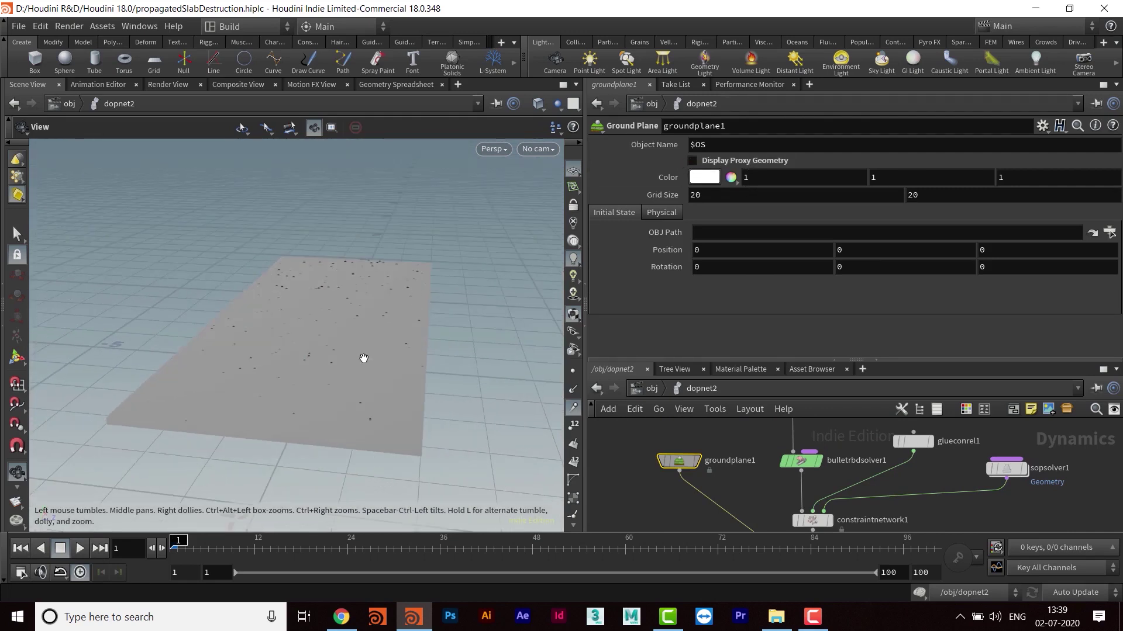
Step: Play the simulation from the first frame to frame 91 and examine the slab's breakup
{"action": "left_click", "coordinate": [86, 550]}
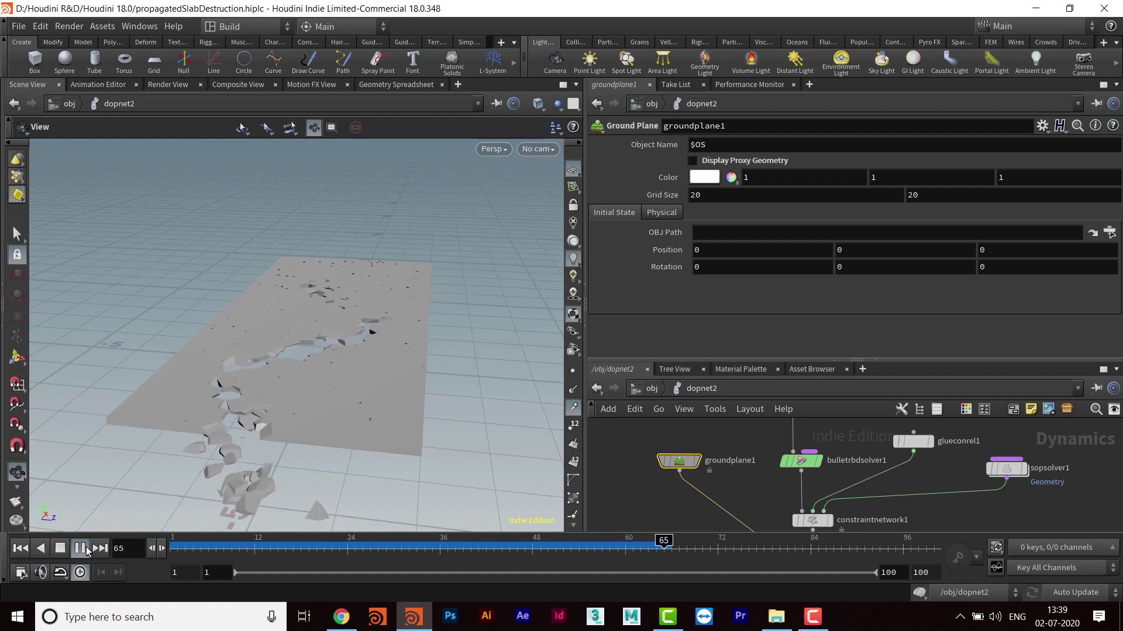
{"action": "left_click", "coordinate": [86, 551]}
{"action": "left_click_drag", "start_coordinate": [341, 328], "coordinate": [317, 393]}
Step: Inside sopsolver1, set the Distance Threshold of attribtransfer1 to 0.4, and return to dopnet2 at the first frame
{"action": "middle_click_drag", "start_coordinate": [1024, 481], "coordinate": [890, 484]}
{"action": "double_click", "coordinate": [871, 472]}
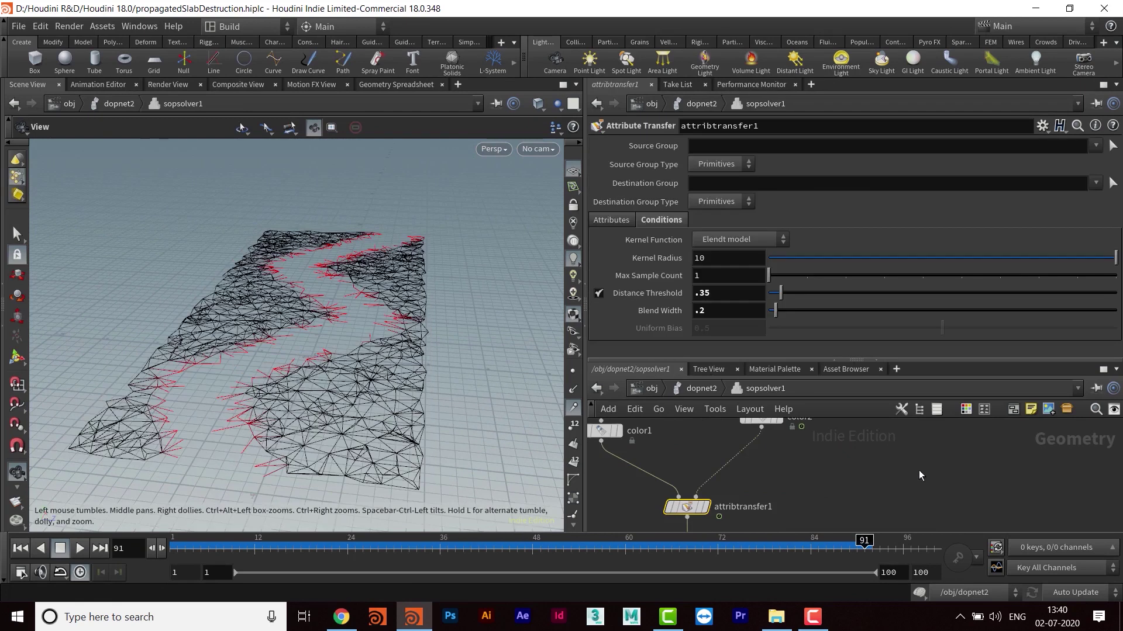
{"action": "middle_click_drag", "start_coordinate": [815, 476], "coordinate": [857, 419]}
{"action": "middle_click_drag", "start_coordinate": [846, 517], "coordinate": [824, 568]}
{"action": "left_click", "coordinate": [711, 470]}
{"action": "left_click_drag", "start_coordinate": [750, 296], "coordinate": [632, 300]}
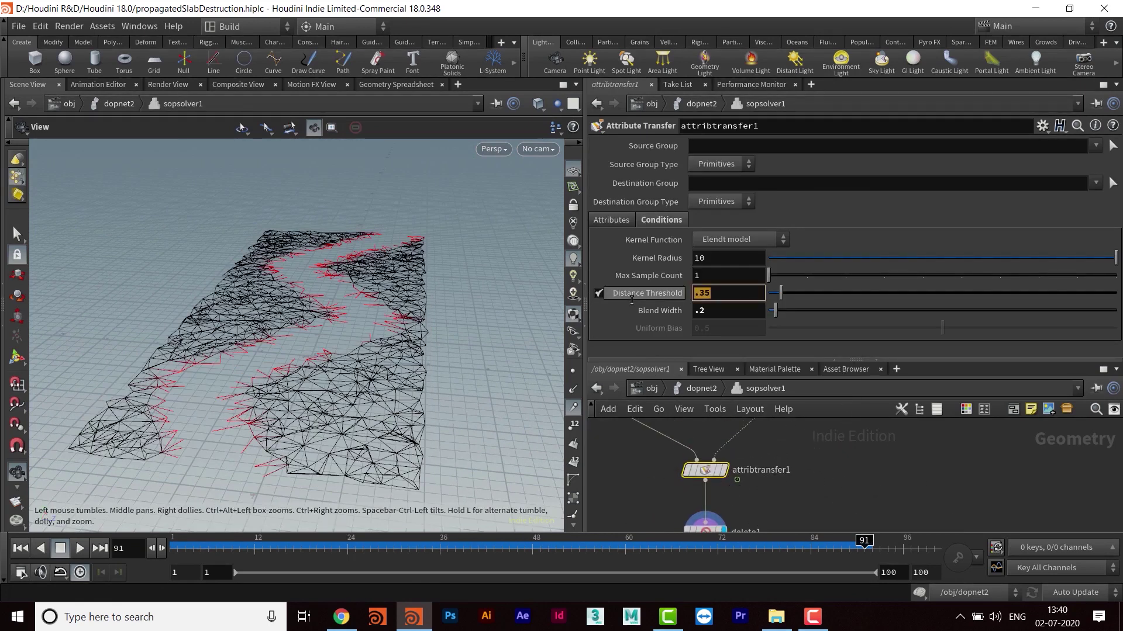
{"action": "type", "text": ".4"}
{"action": "key", "text": "Return"}
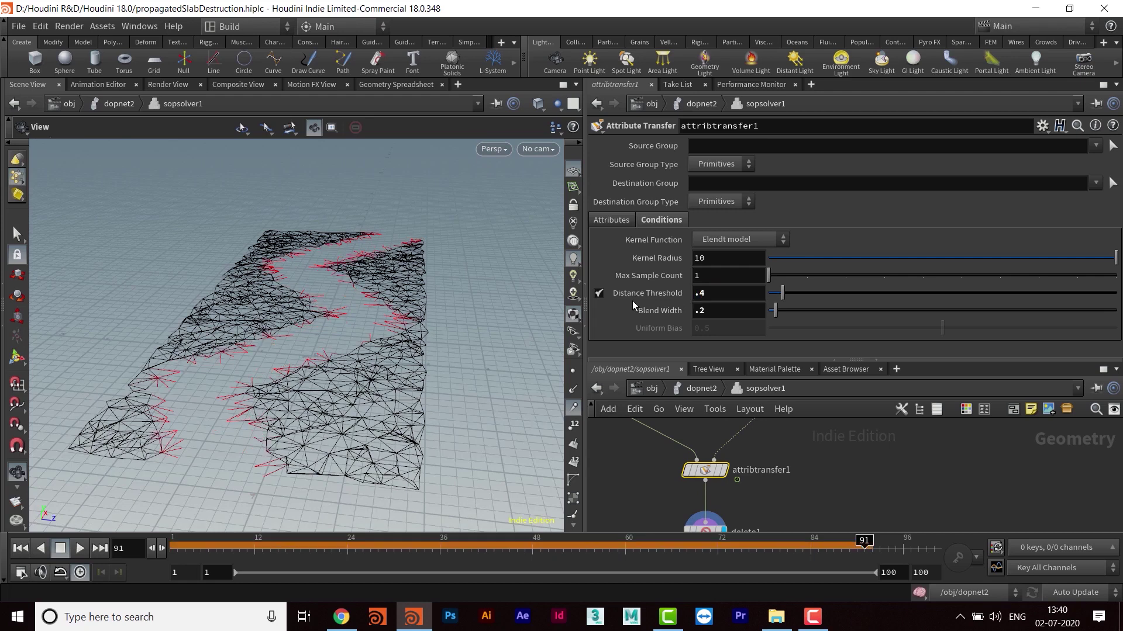
{"action": "left_click", "coordinate": [20, 548]}
{"action": "left_click", "coordinate": [681, 388]}
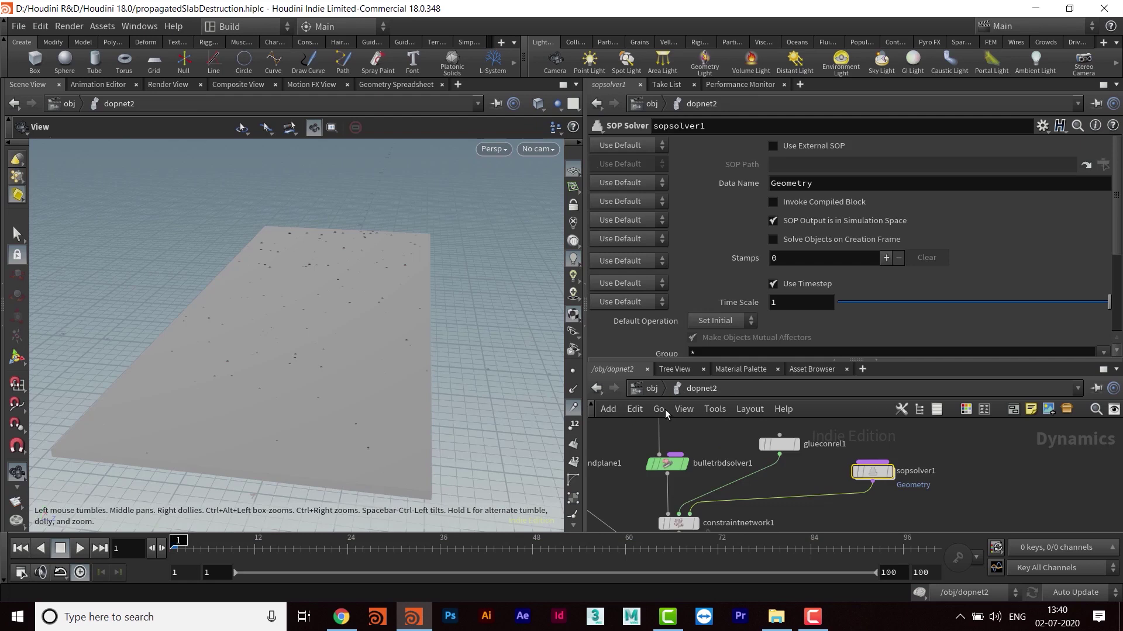
Step: Turn off Show Guide Geometry in the guide options of constraintnetwork1
{"action": "mouse_move", "coordinate": [807, 487]}
{"action": "middle_mouse_down"}
{"action": "mouse_move", "coordinate": [835, 522]}
{"action": "mouse_move", "coordinate": [792, 483]}
{"action": "mouse_move", "coordinate": [802, 471]}
{"action": "middle_mouse_up"}
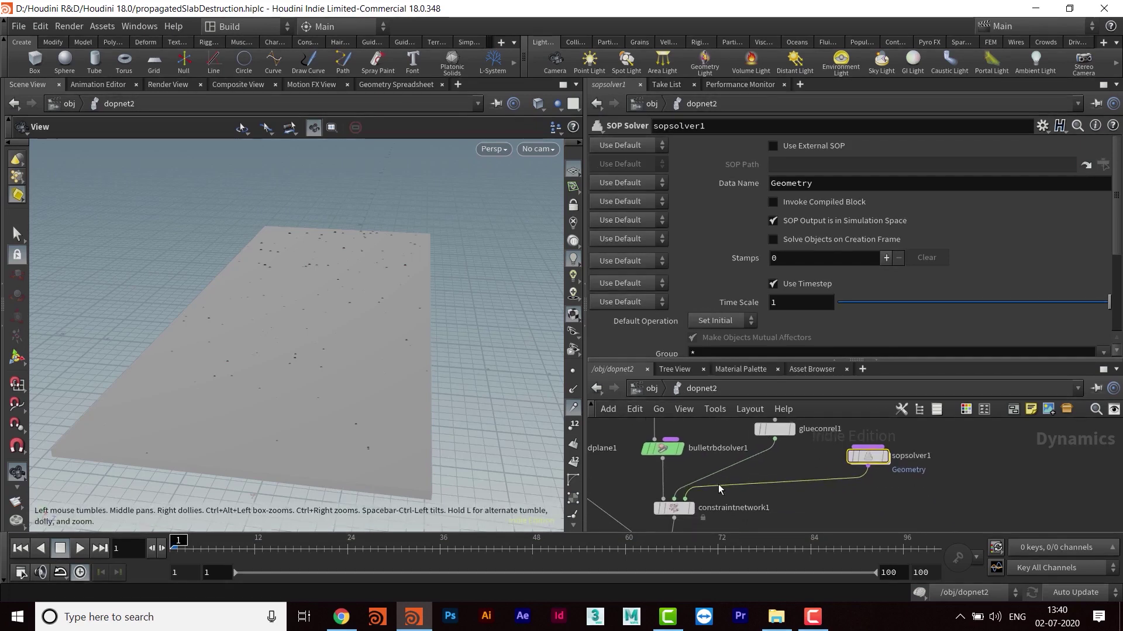
{"action": "left_click", "coordinate": [678, 511]}
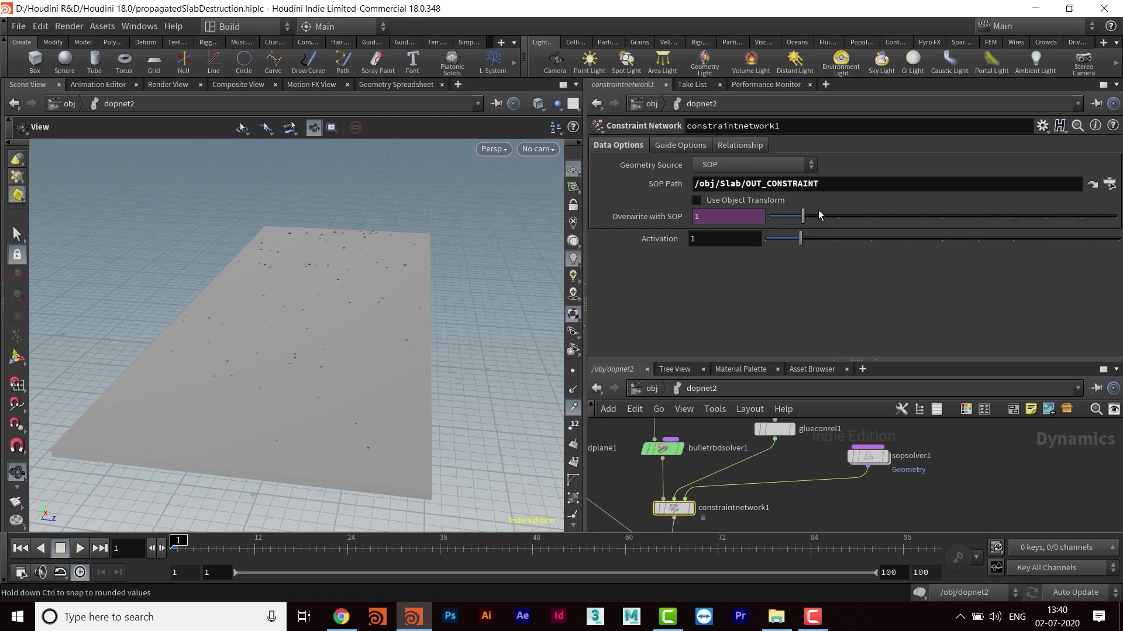
{"action": "left_click", "coordinate": [678, 145]}
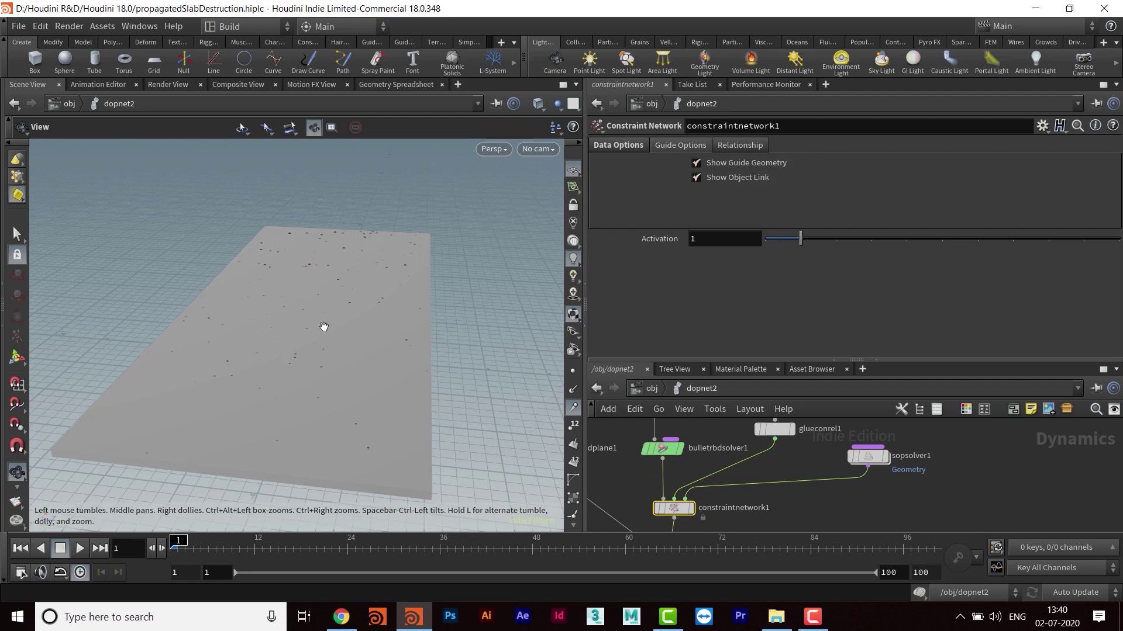
{"action": "key", "text": "w"}
{"action": "key", "text": "w"}
{"action": "left_click", "coordinate": [696, 163]}
{"action": "left_click_drag", "start_coordinate": [411, 343], "coordinate": [370, 370]}
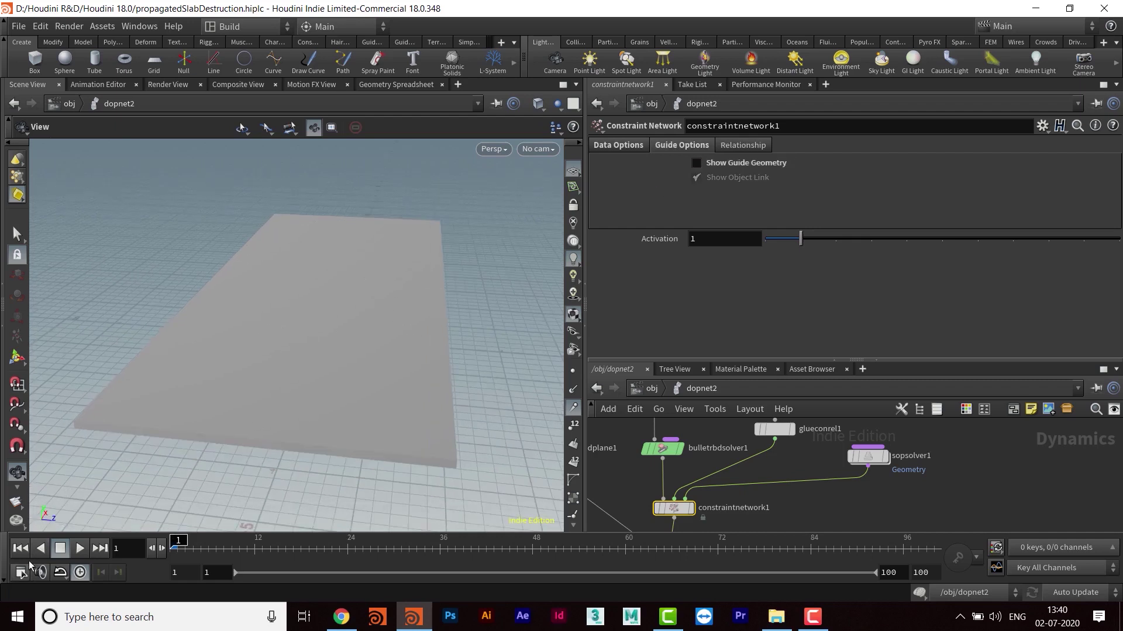
Step: Play the simulation to frame 84 and examine the falling pieces from a lower angle
{"action": "left_click", "coordinate": [79, 549]}
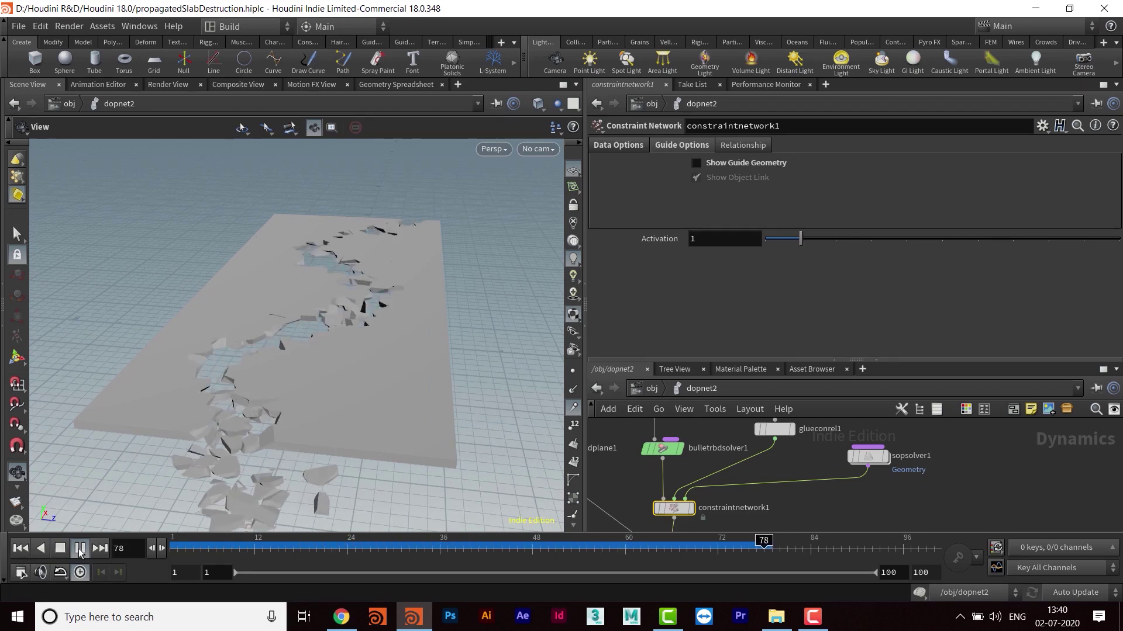
{"action": "left_click_drag", "start_coordinate": [275, 350], "coordinate": [299, 312]}
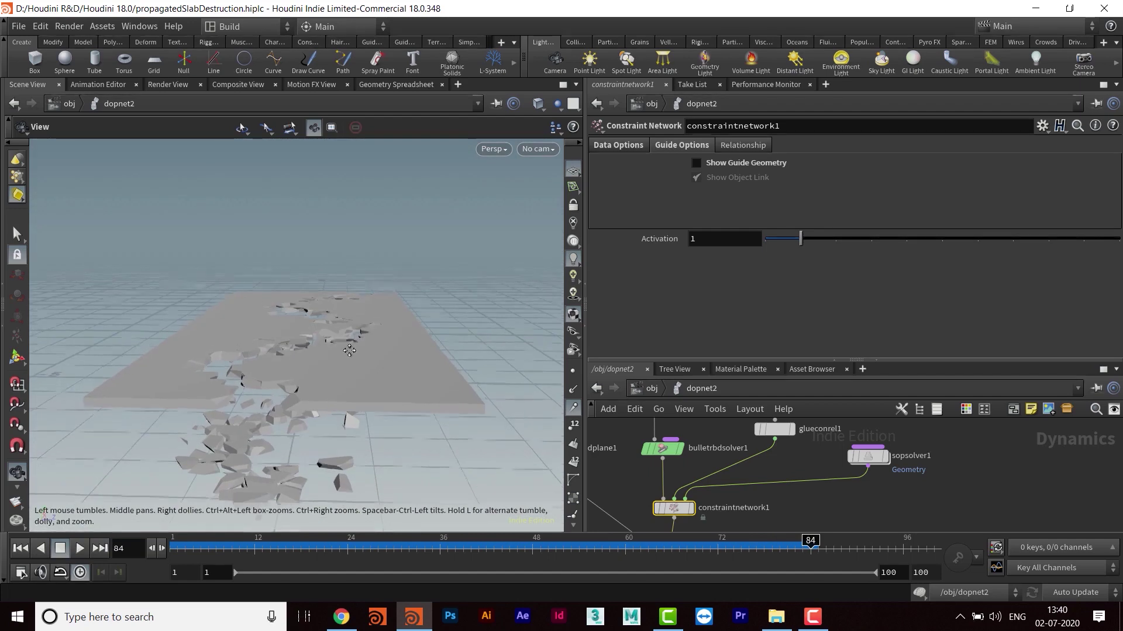
{"action": "middle_click_drag", "start_coordinate": [769, 517], "coordinate": [850, 433]}
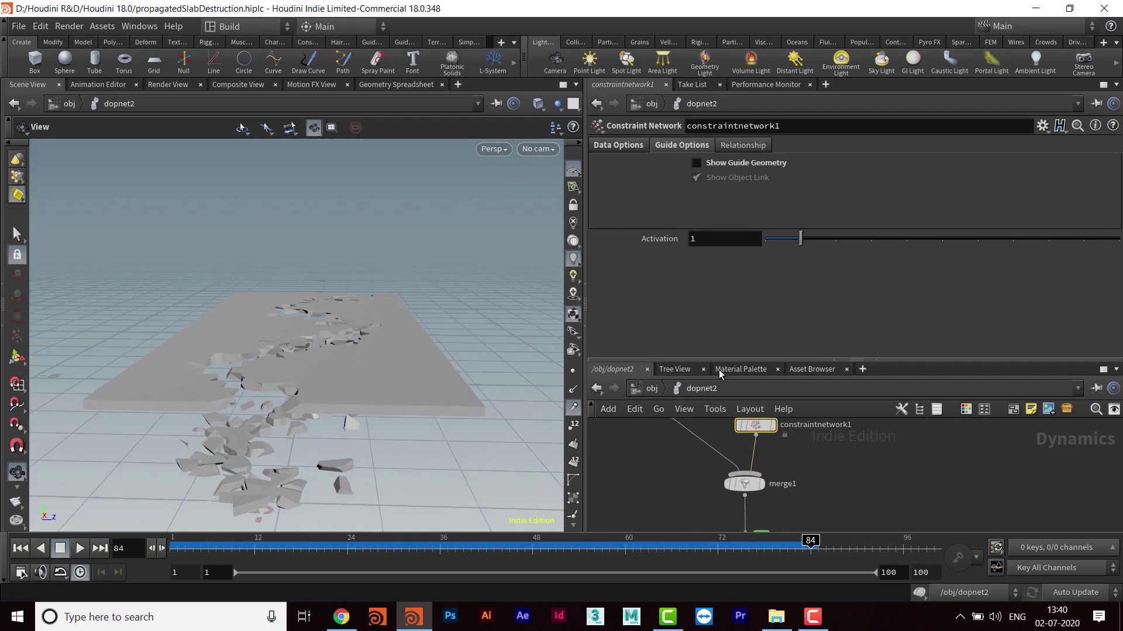
Step: At the object level, move Cache1 and dopnet2 apart and turn off dopnet2's display
{"action": "left_click", "coordinate": [651, 390]}
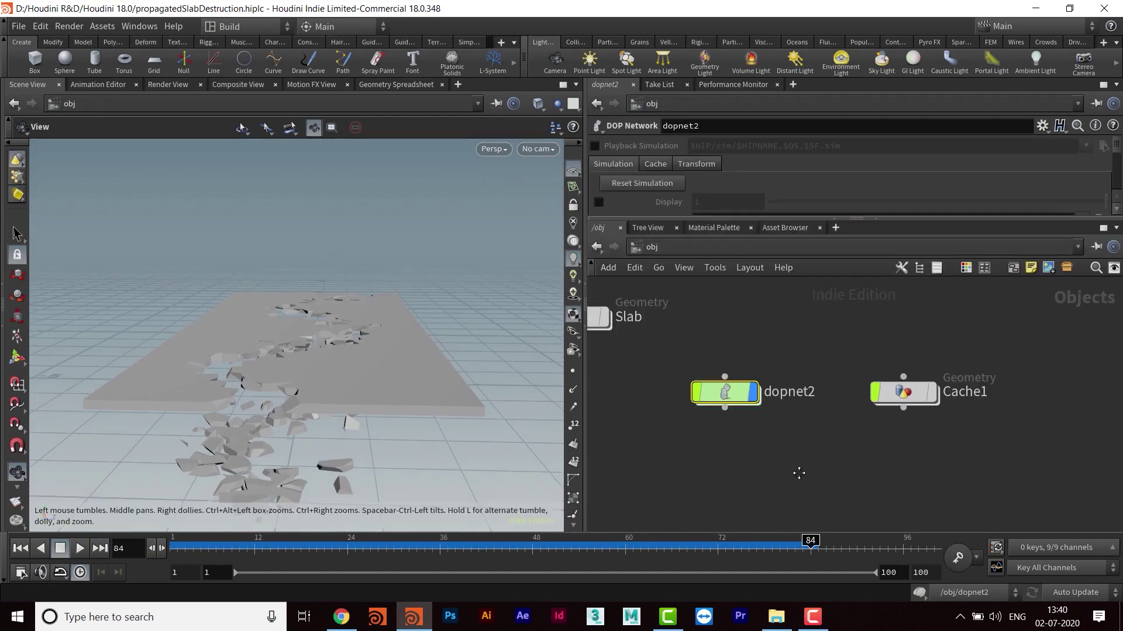
{"action": "middle_click_drag", "start_coordinate": [895, 481], "coordinate": [772, 536]}
{"action": "left_click_drag", "start_coordinate": [825, 466], "coordinate": [806, 449]}
{"action": "left_click_drag", "start_coordinate": [671, 472], "coordinate": [712, 355]}
{"action": "left_click", "coordinate": [731, 352]}
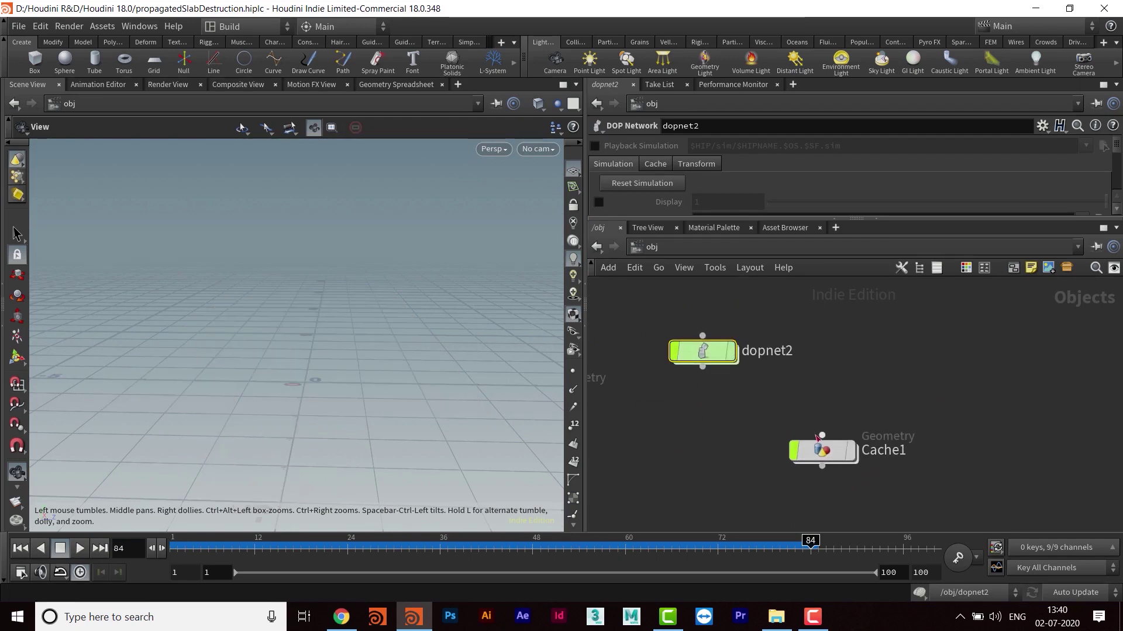
Step: Inside Cache1, return to the first frame and save the filecache1 geometry for frames 1 to 100 to disk
{"action": "left_click", "coordinate": [825, 449]}
{"action": "double_click", "coordinate": [823, 449]}
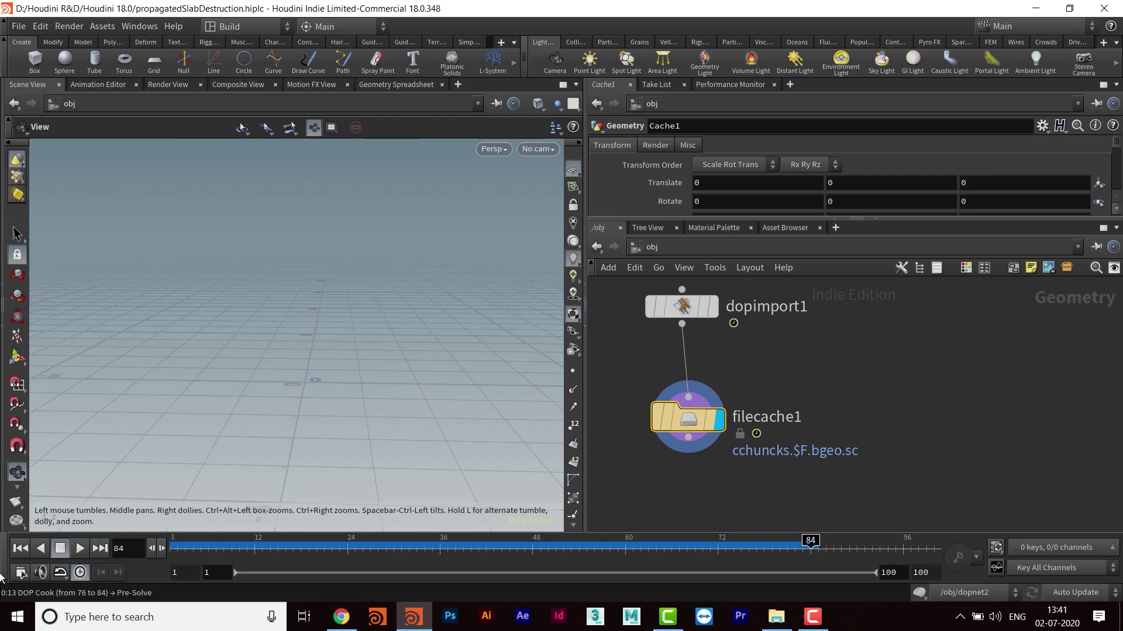
{"action": "left_click", "coordinate": [21, 549]}
{"action": "middle_click_drag", "start_coordinate": [860, 529], "coordinate": [867, 444]}
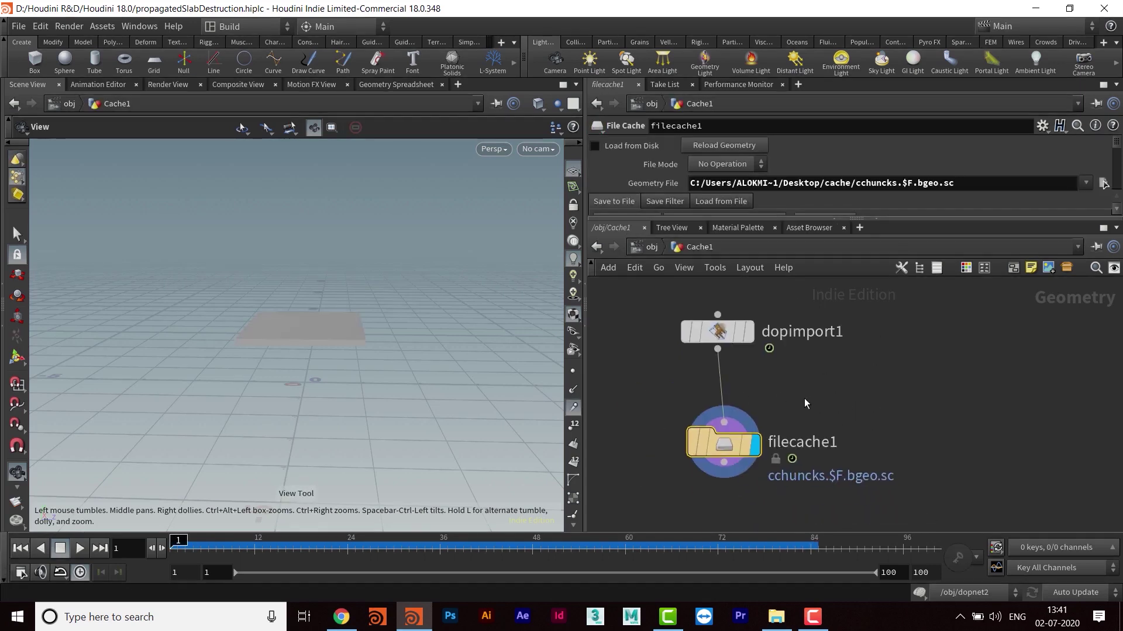
{"action": "double_click", "coordinate": [729, 477]}
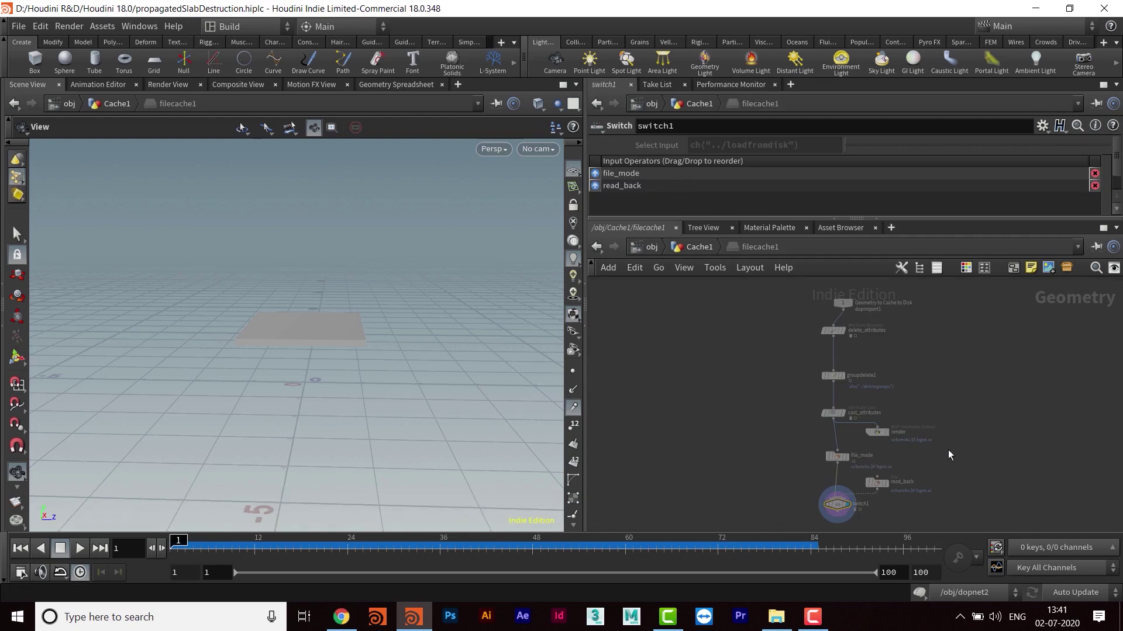
{"action": "left_click", "coordinate": [697, 249]}
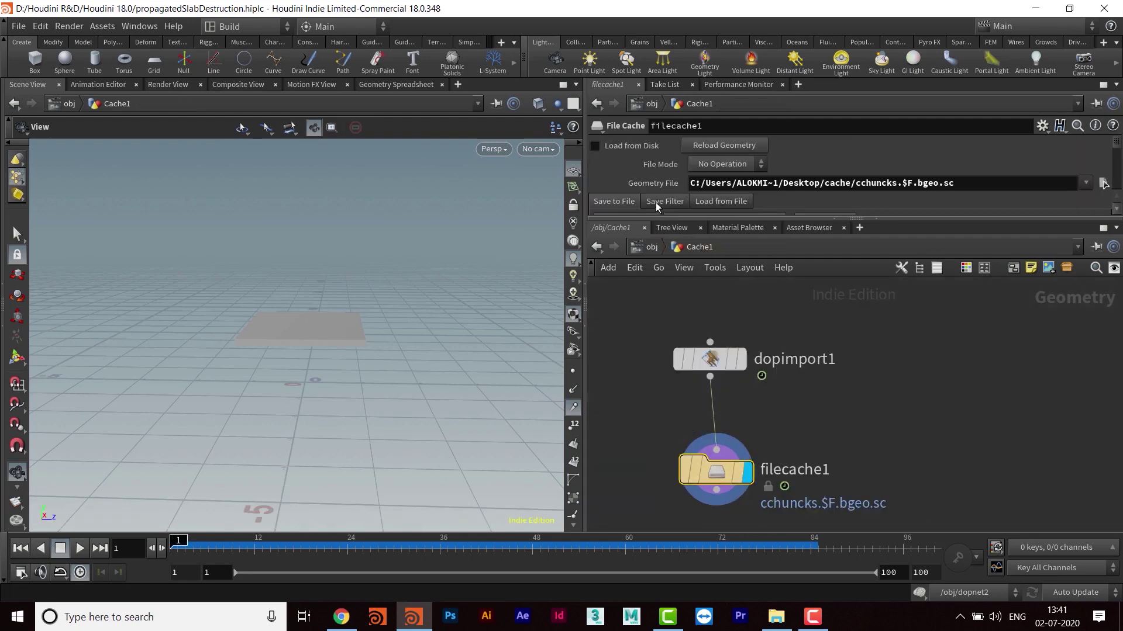
{"action": "left_click_drag", "start_coordinate": [661, 218], "coordinate": [655, 320]}
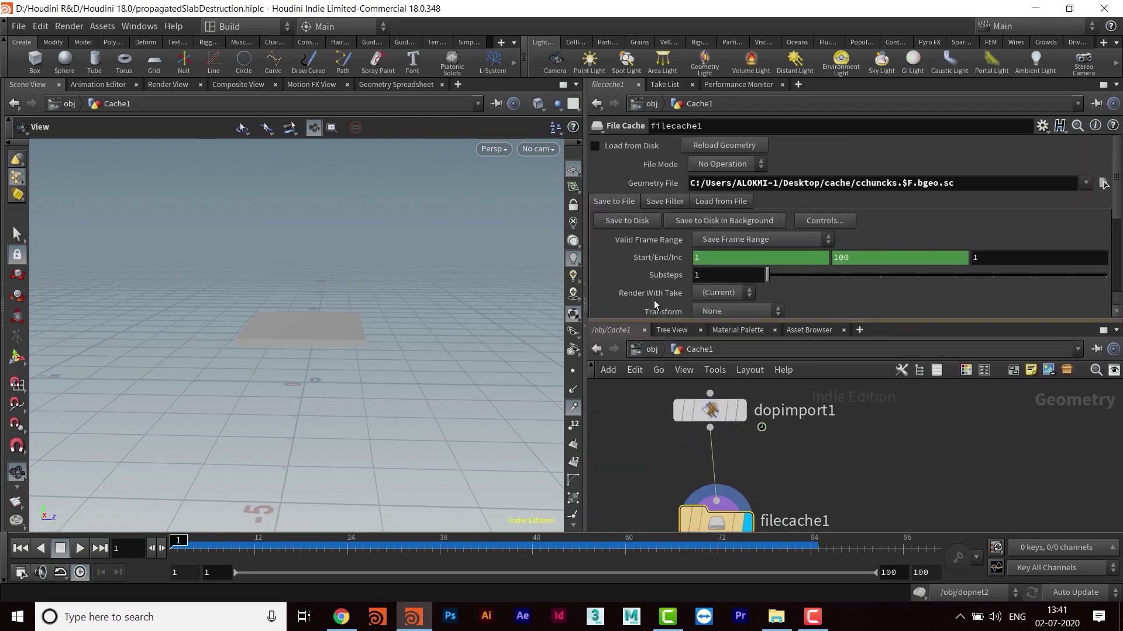
{"action": "left_click", "coordinate": [621, 222]}
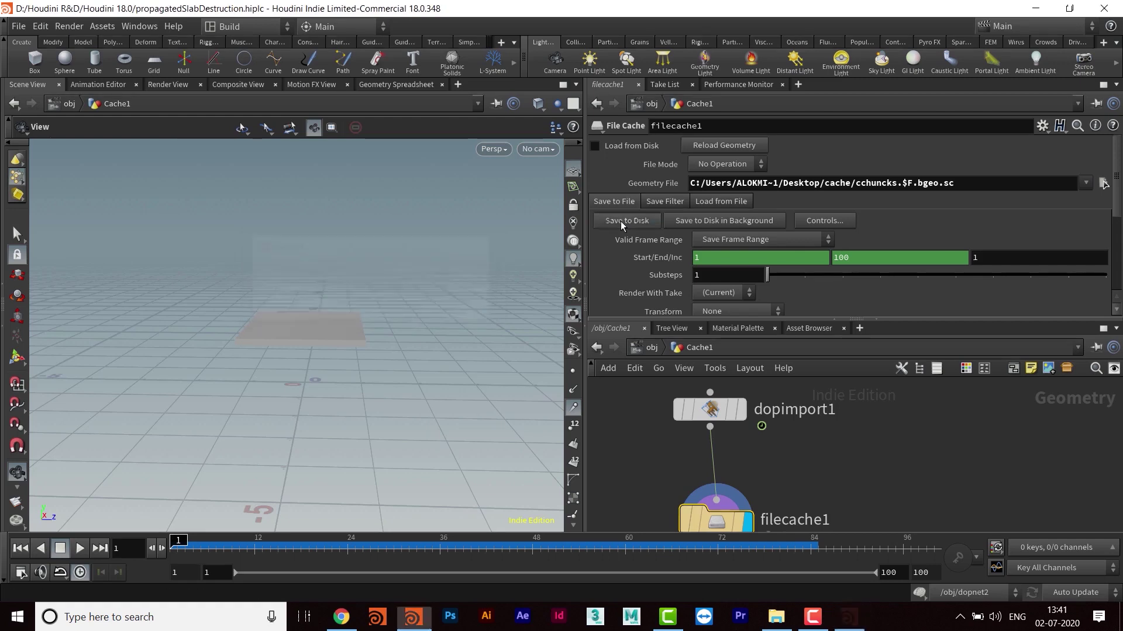
Step: Enable Load from Disk on filecache1 and frame the cached slab in an angled view
{"action": "left_click", "coordinate": [595, 145]}
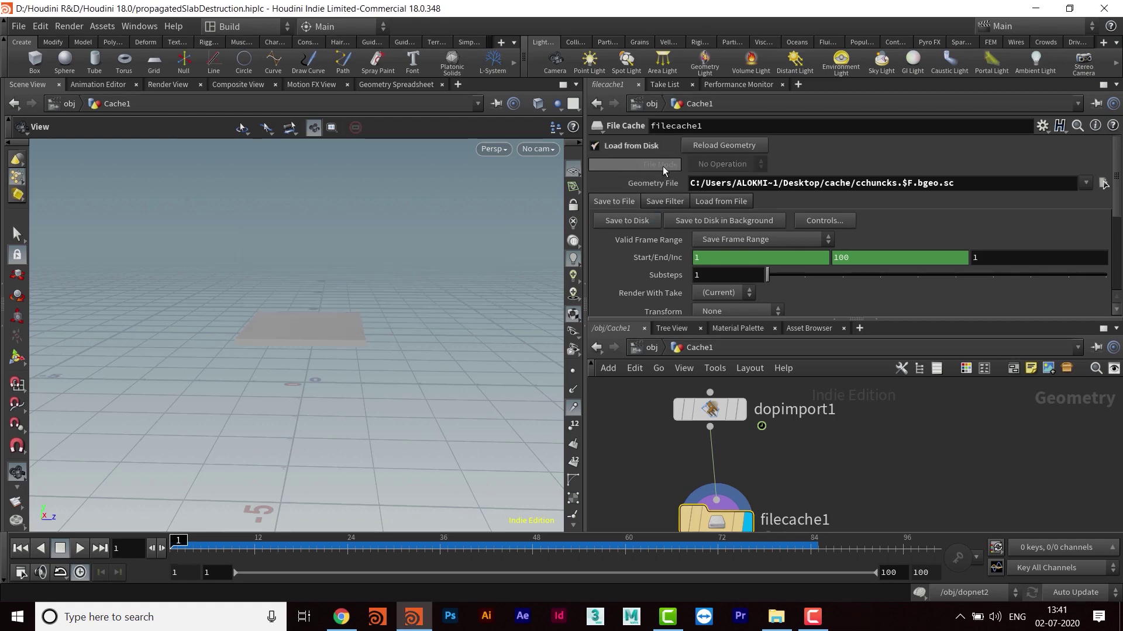
{"action": "left_click_drag", "start_coordinate": [240, 325], "coordinate": [341, 331]}
{"action": "right_click_drag", "start_coordinate": [341, 331], "coordinate": [386, 286]}
{"action": "mouse_move", "coordinate": [345, 336]}
{"action": "left_mouse_down"}
{"action": "mouse_move", "coordinate": [354, 316]}
{"action": "mouse_move", "coordinate": [356, 334]}
{"action": "left_mouse_up"}
{"action": "middle_click_drag", "start_coordinate": [357, 333], "coordinate": [376, 318]}
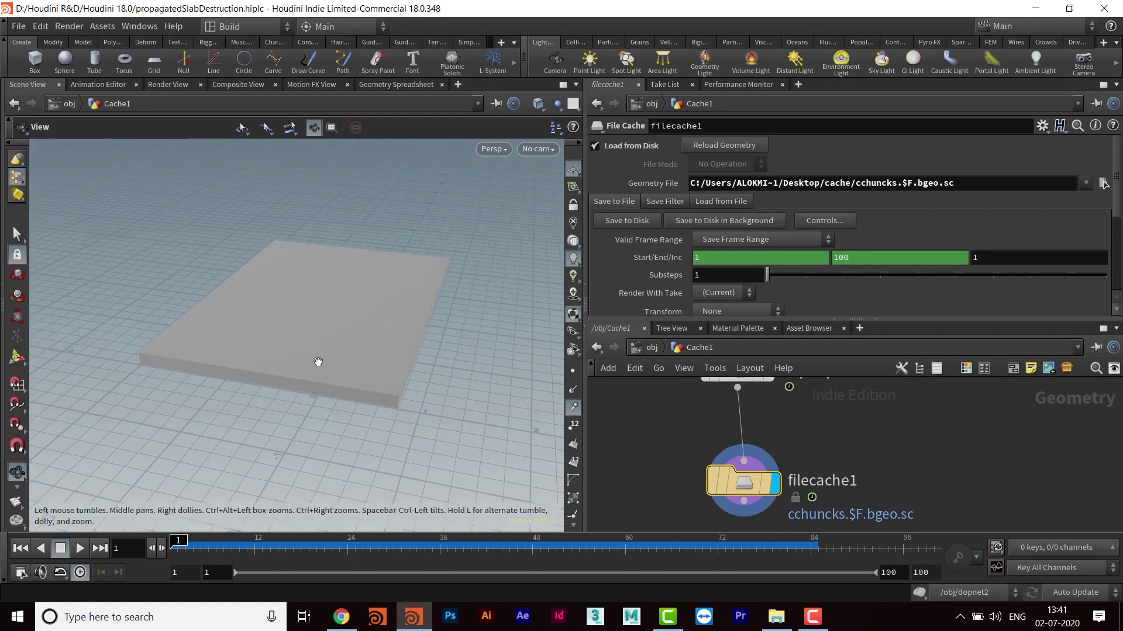
{"action": "left_click_drag", "start_coordinate": [318, 361], "coordinate": [323, 367]}
{"action": "middle_click_drag", "start_coordinate": [329, 382], "coordinate": [339, 386]}
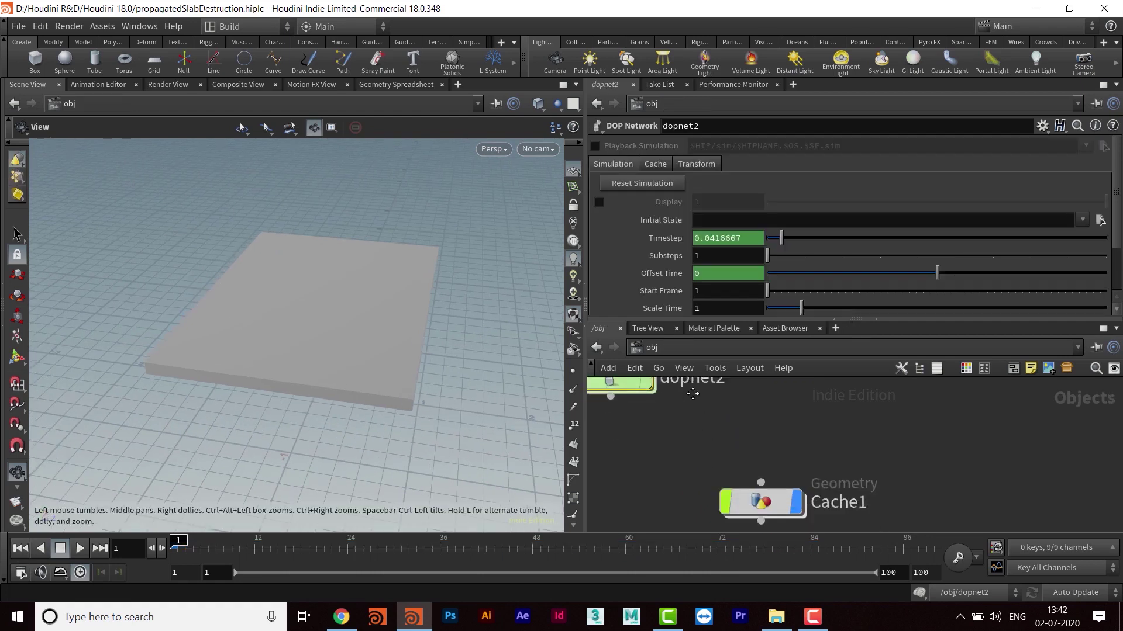
Step: Play back the cached destruction of Cache1 at the object level to frame 35
{"action": "middle_click_drag", "start_coordinate": [742, 502], "coordinate": [721, 434]}
{"action": "left_click_drag", "start_coordinate": [737, 442], "coordinate": [734, 461]}
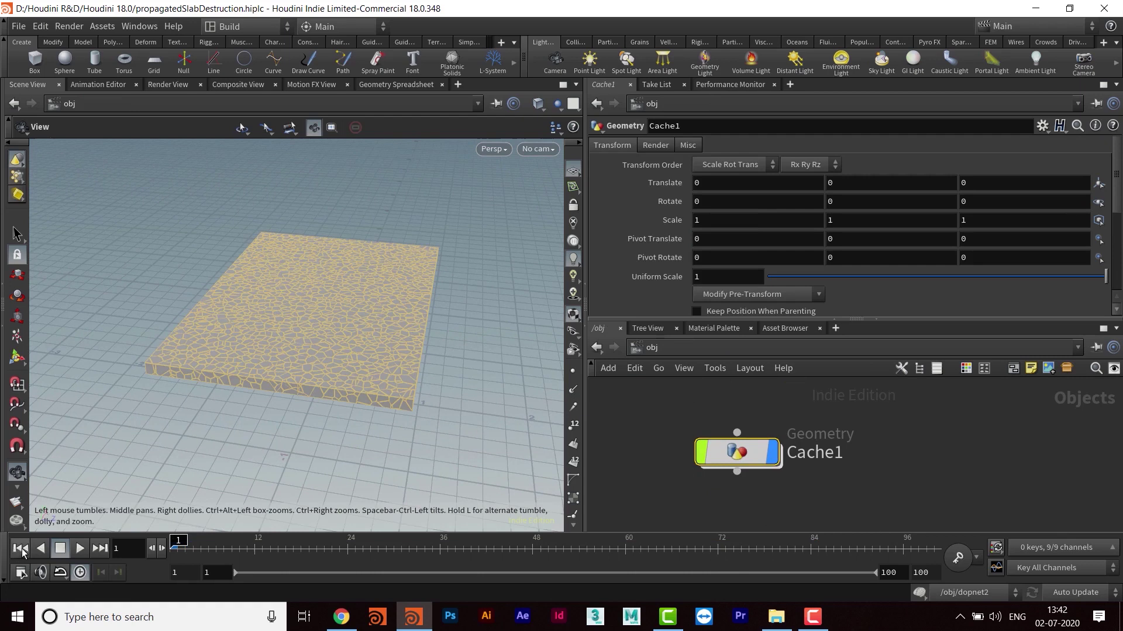
{"action": "left_click", "coordinate": [80, 549]}
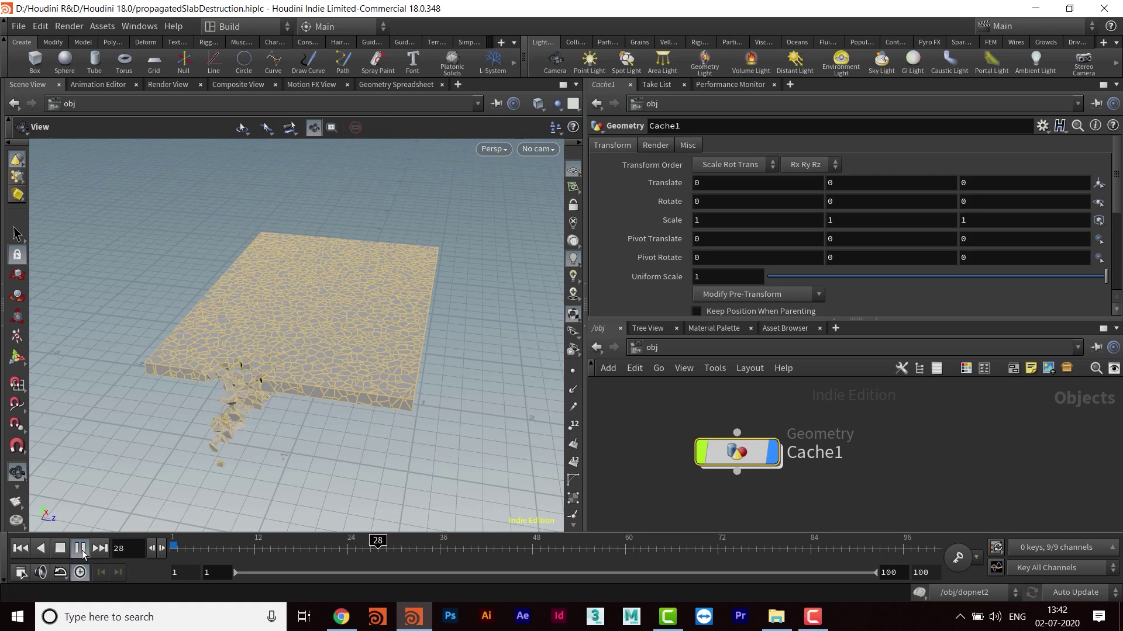
{"action": "left_click", "coordinate": [81, 549]}
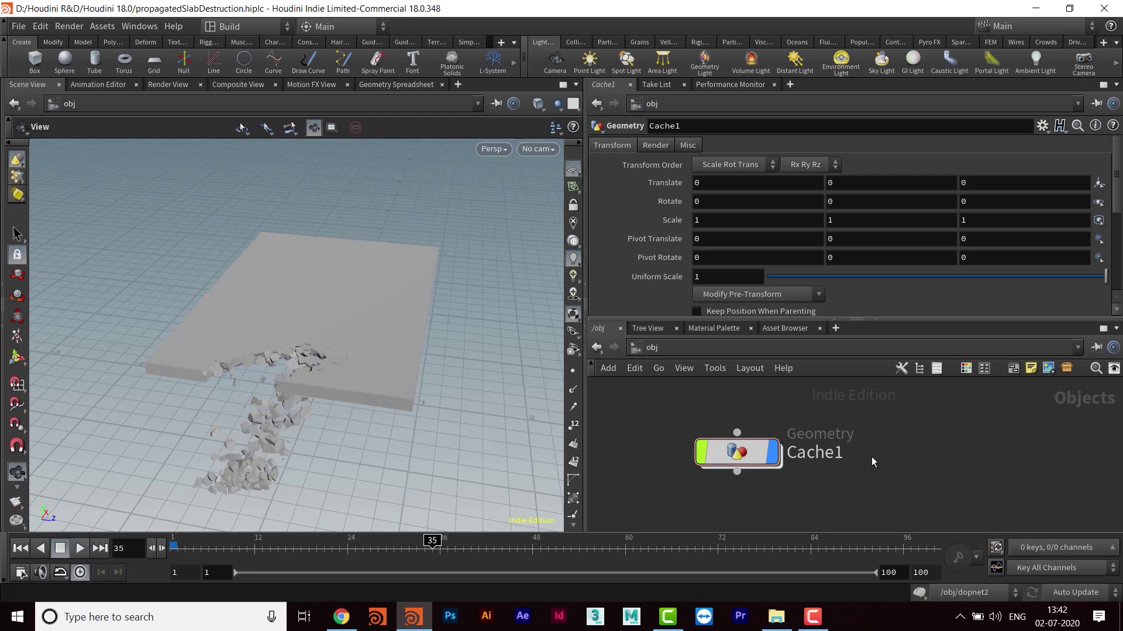
Step: Play the cached destruction on to frame 95 and examine the broken slab pieces up close in an enlarged viewport
{"action": "left_click", "coordinate": [79, 548]}
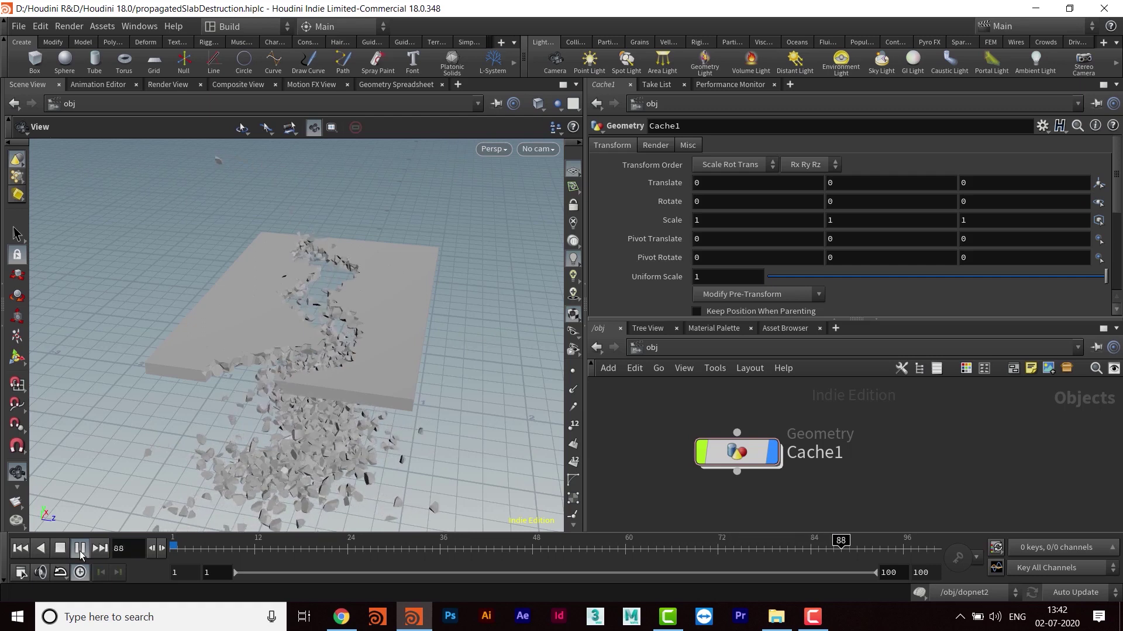
{"action": "left_click", "coordinate": [80, 551]}
{"action": "left_click_drag", "start_coordinate": [366, 313], "coordinate": [361, 402]}
{"action": "scroll", "coordinate": [391, 321], "scroll_direction": "up", "scroll_amount": 4}
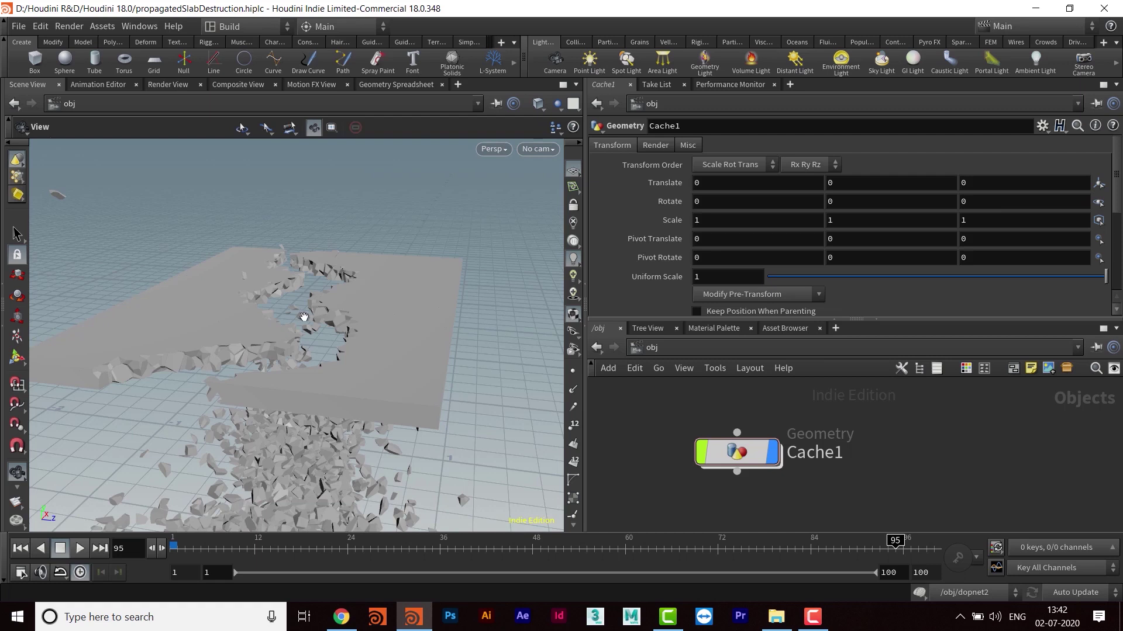
{"action": "middle_click_drag", "start_coordinate": [377, 348], "coordinate": [409, 369]}
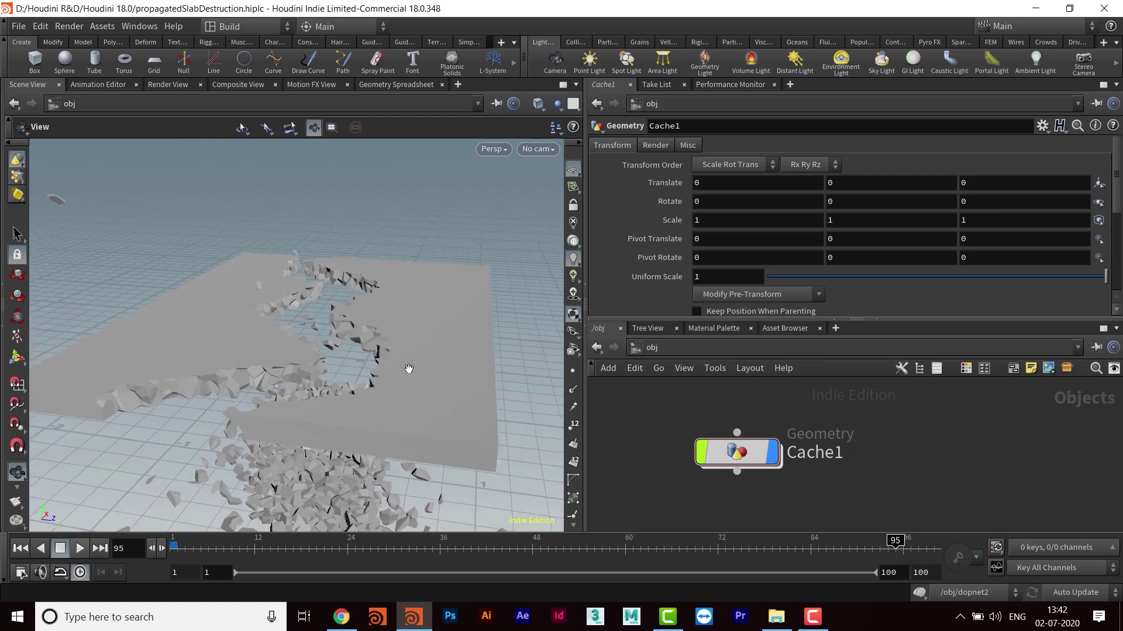
{"action": "left_click_drag", "start_coordinate": [731, 357], "coordinate": [545, 404]}
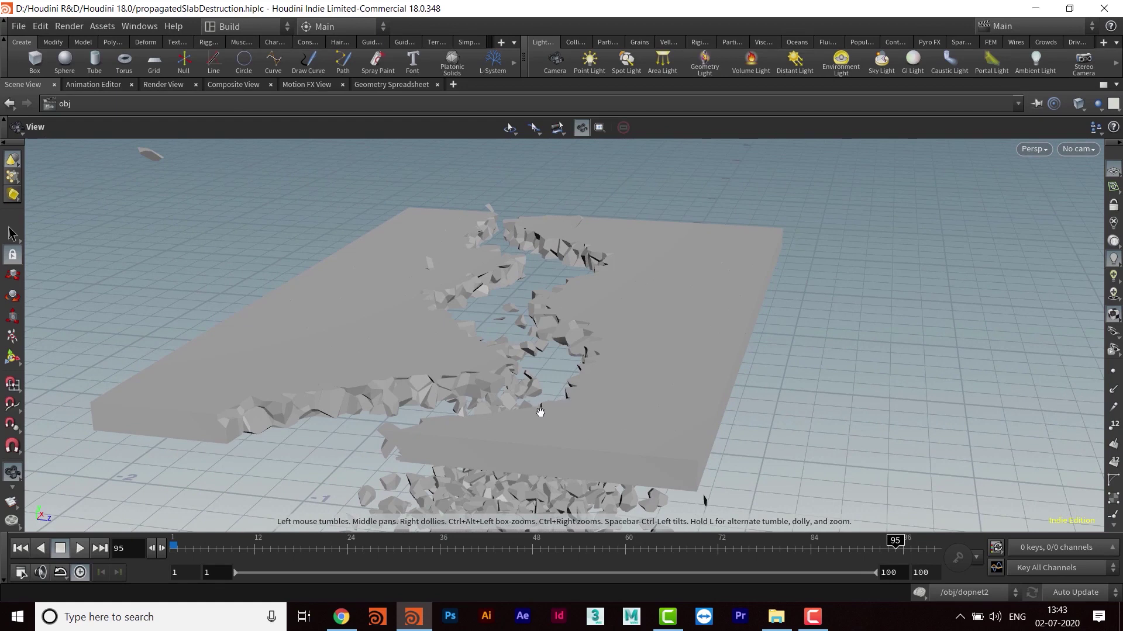
{"action": "key", "text": "ctrl+b"}
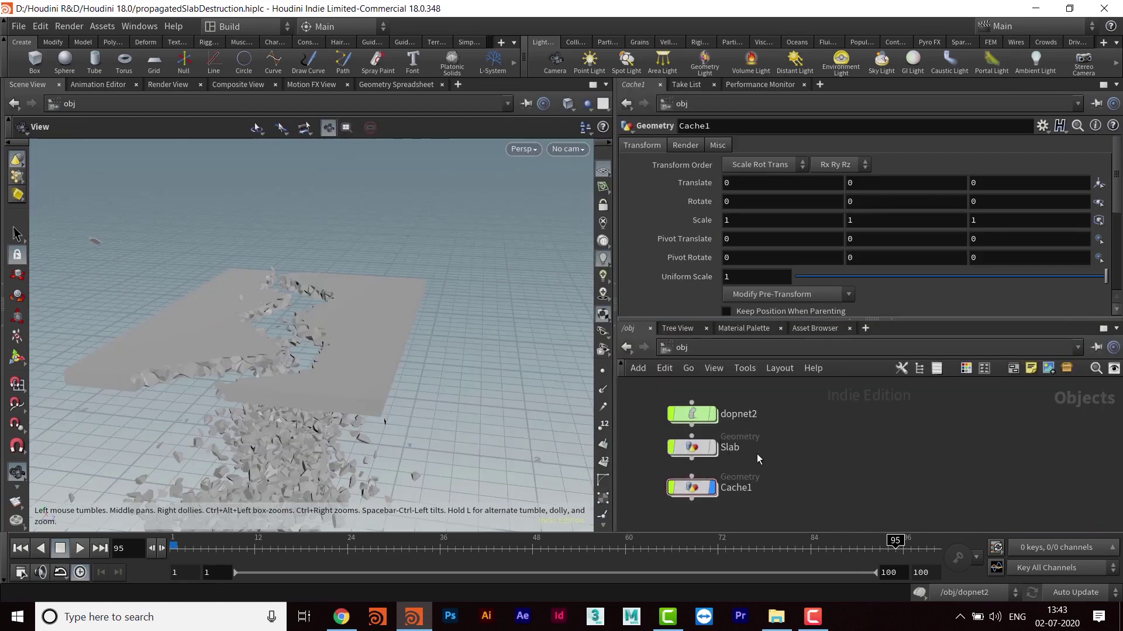
Step: Inside Slab, try a Force Total Count of 2000 on scatter1, and settle on 3000 for a finer fracture
{"action": "middle_click_drag", "start_coordinate": [758, 456], "coordinate": [775, 470]}
{"action": "mouse_move", "coordinate": [711, 461]}
{"action": "left_mouse_down"}
{"action": "mouse_move", "coordinate": [711, 395]}
{"action": "mouse_move", "coordinate": [713, 469]}
{"action": "mouse_move", "coordinate": [714, 454]}
{"action": "left_mouse_up"}
{"action": "double_click", "coordinate": [712, 397]}
{"action": "middle_click_drag", "start_coordinate": [772, 419], "coordinate": [786, 477]}
{"action": "middle_click_drag", "start_coordinate": [783, 423], "coordinate": [776, 462]}
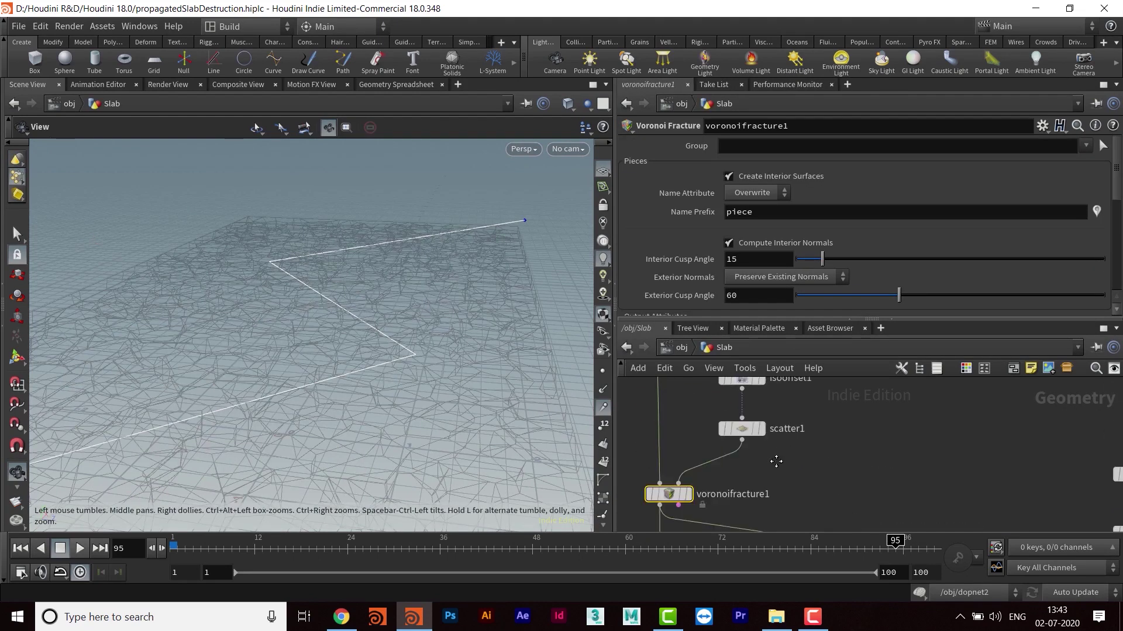
{"action": "left_click", "coordinate": [741, 428]}
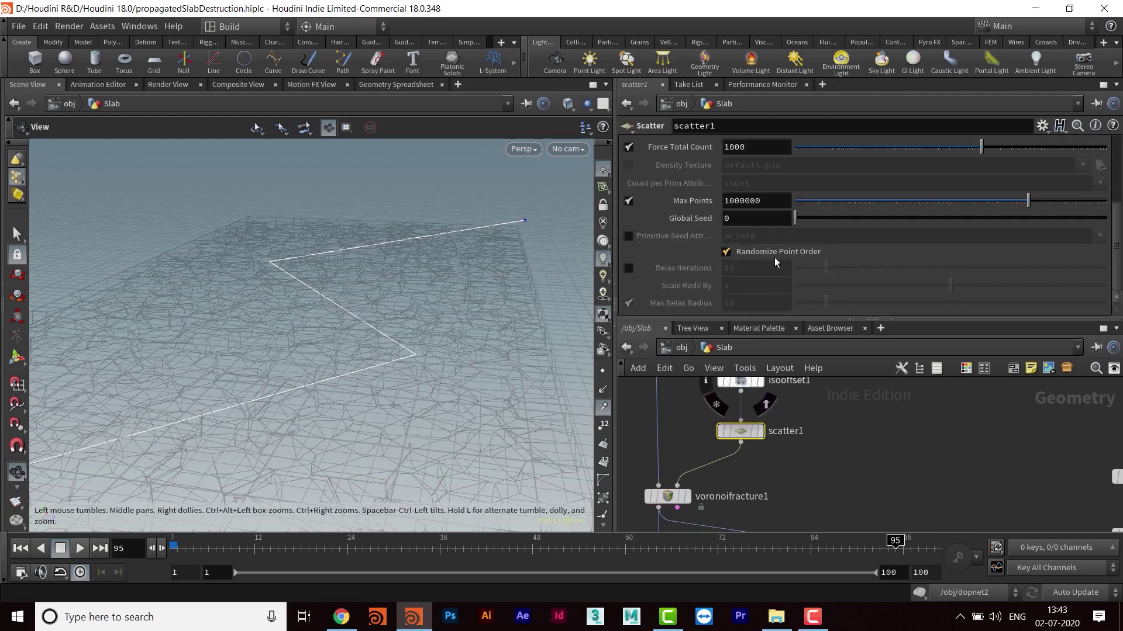
{"action": "scroll", "coordinate": [770, 185], "scroll_direction": "up", "scroll_amount": 3}
{"action": "left_click", "coordinate": [757, 222]}
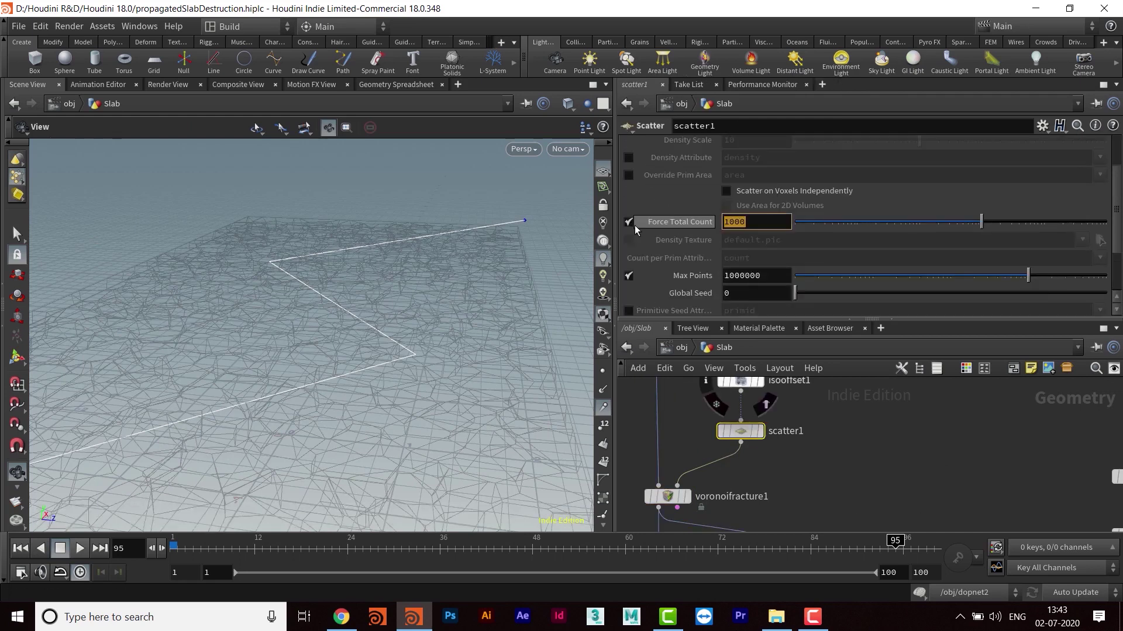
{"action": "type", "text": "2000"}
{"action": "key", "text": "Return"}
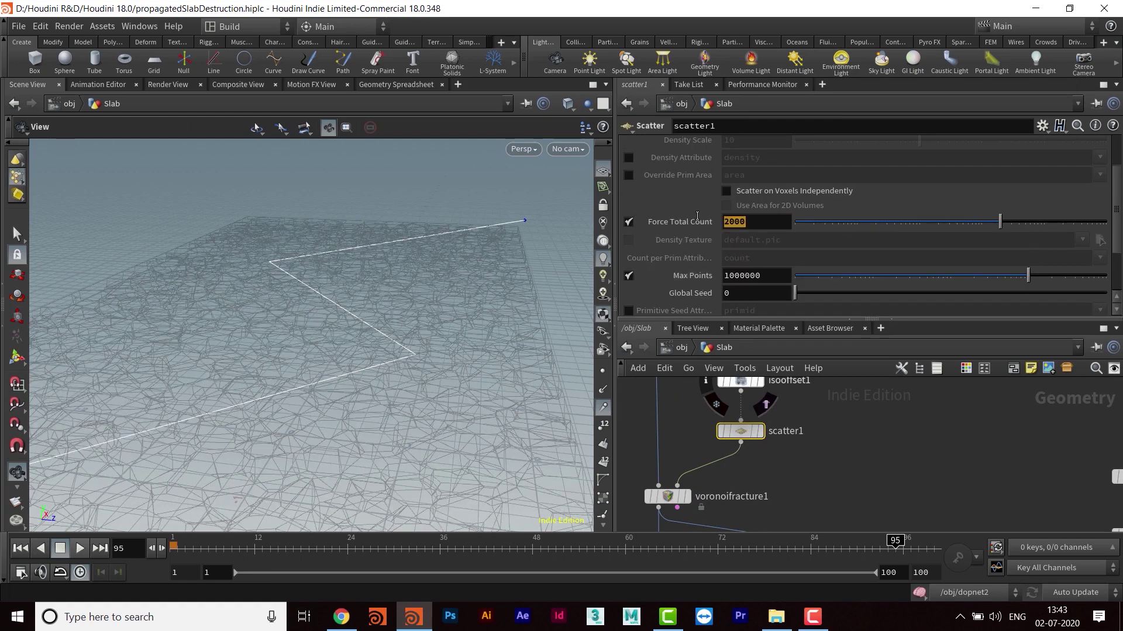
{"action": "type", "text": "3000"}
{"action": "key", "text": "Return"}
{"action": "scroll", "coordinate": [379, 338], "scroll_direction": "up", "scroll_amount": 3}
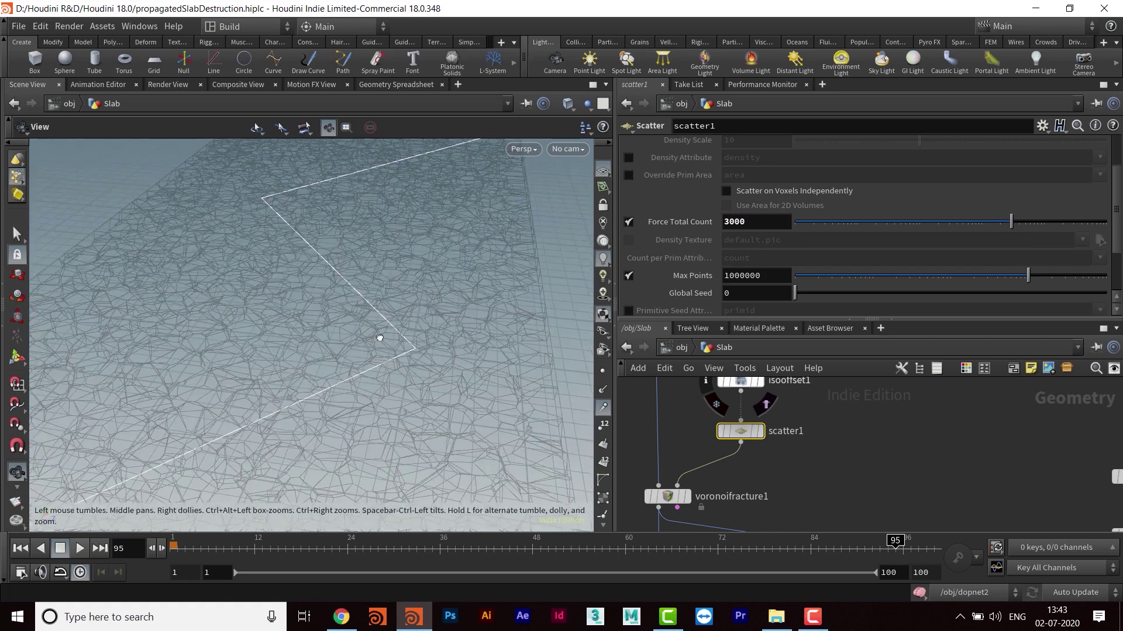
{"action": "scroll", "coordinate": [379, 338], "scroll_direction": "down", "scroll_amount": 3}
Step: Return to frame 1 and save the filecache1 geometry inside Cache1 to disk again for frames 1 to 100
{"action": "left_click", "coordinate": [20, 548]}
{"action": "middle_click_drag", "start_coordinate": [825, 453], "coordinate": [815, 404]}
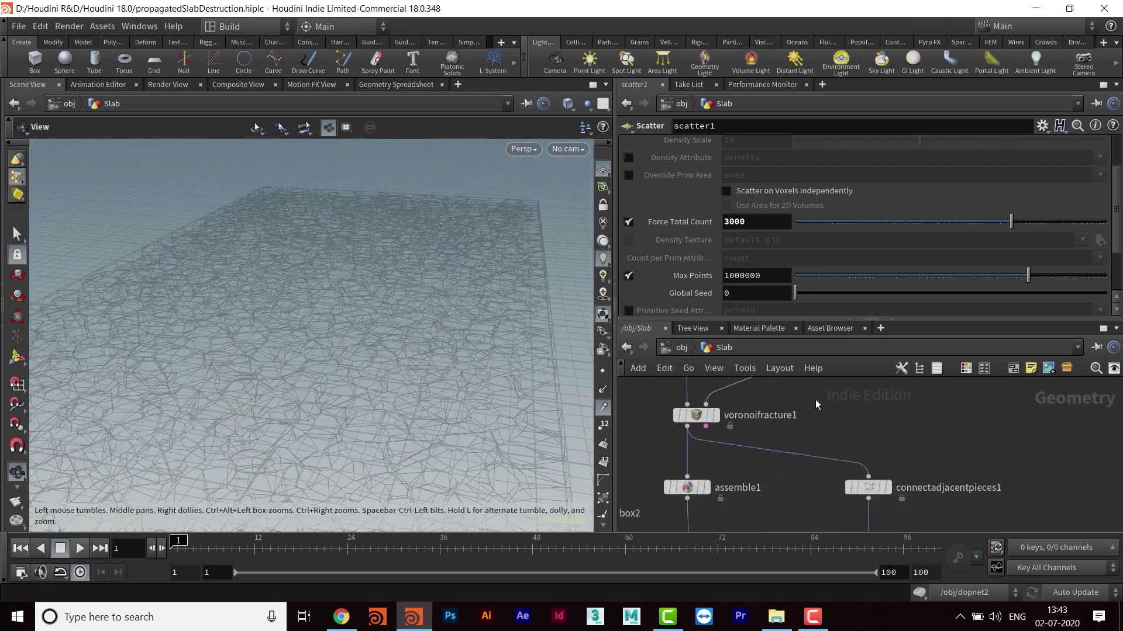
{"action": "key", "text": "u"}
{"action": "middle_click_drag", "start_coordinate": [791, 469], "coordinate": [727, 466]}
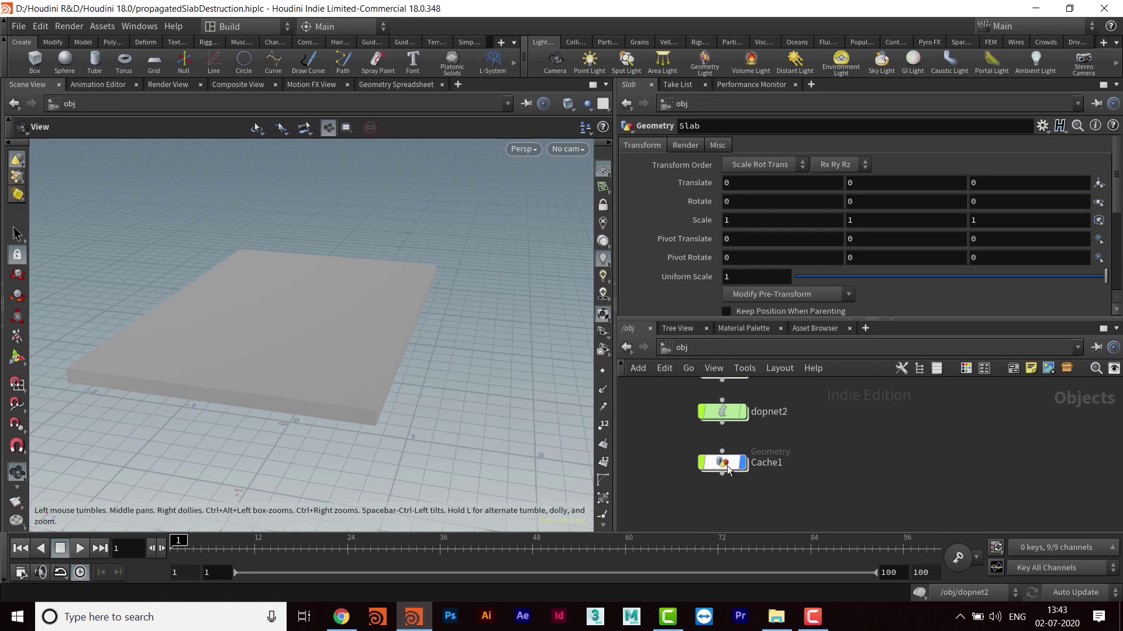
{"action": "left_click", "coordinate": [727, 466]}
{"action": "middle_click_drag", "start_coordinate": [816, 433], "coordinate": [854, 454]}
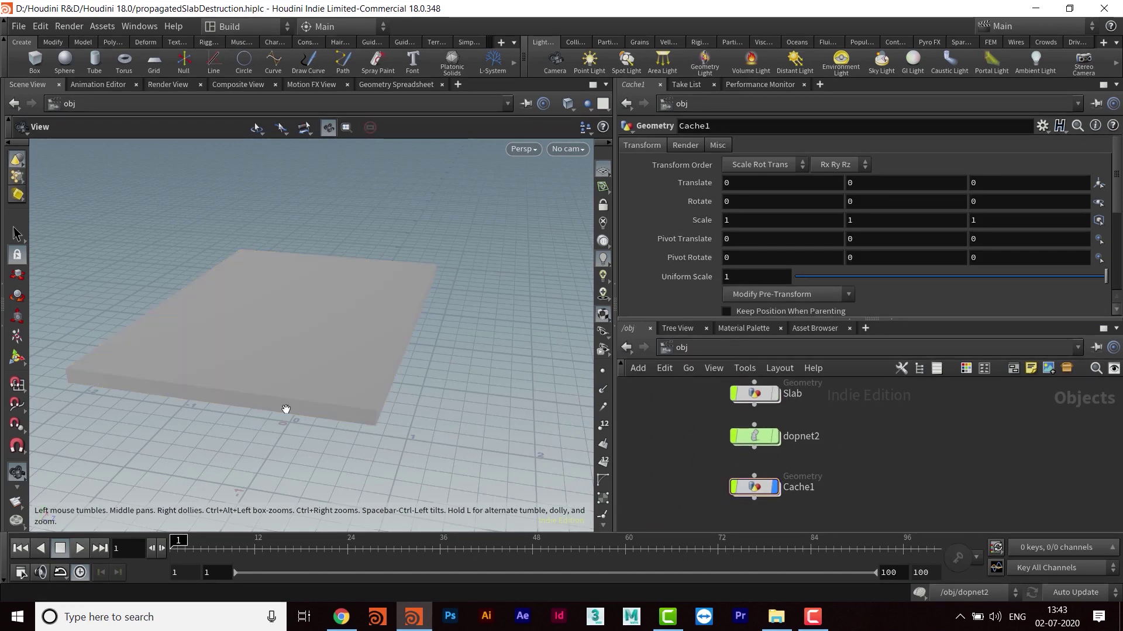
{"action": "middle_click_drag", "start_coordinate": [336, 380], "coordinate": [358, 396]}
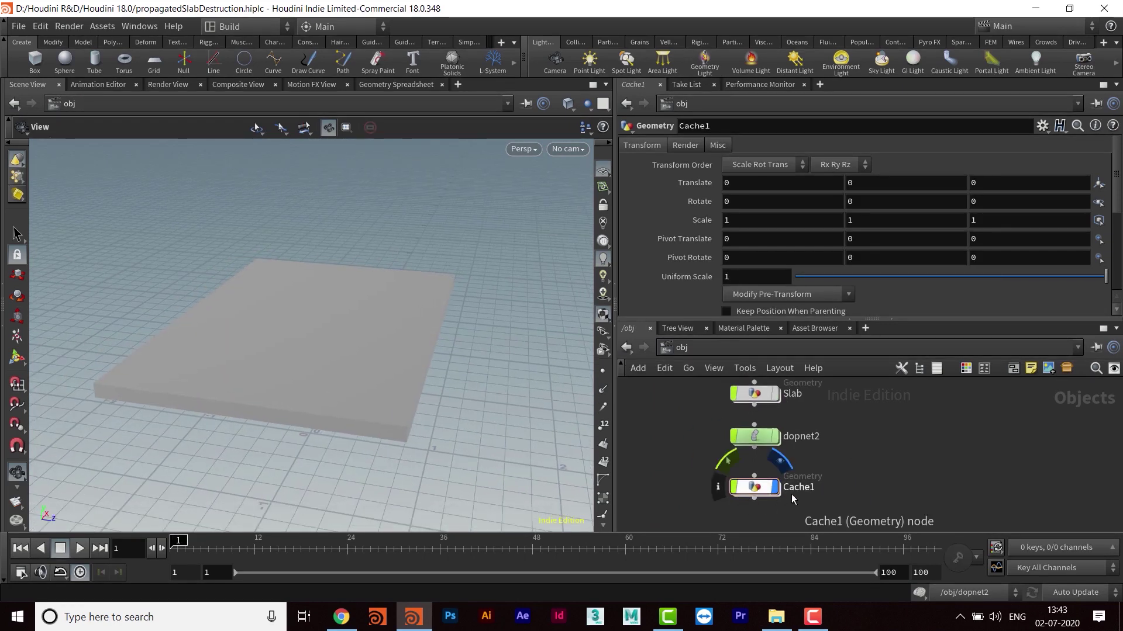
{"action": "double_click", "coordinate": [753, 489]}
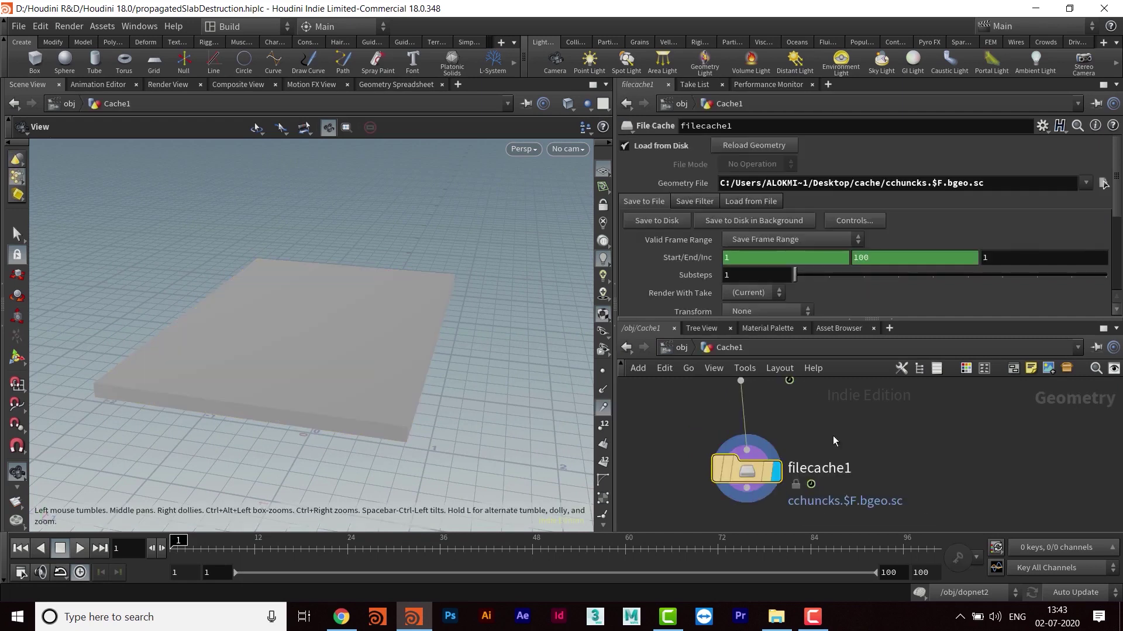
{"action": "left_click", "coordinate": [648, 220]}
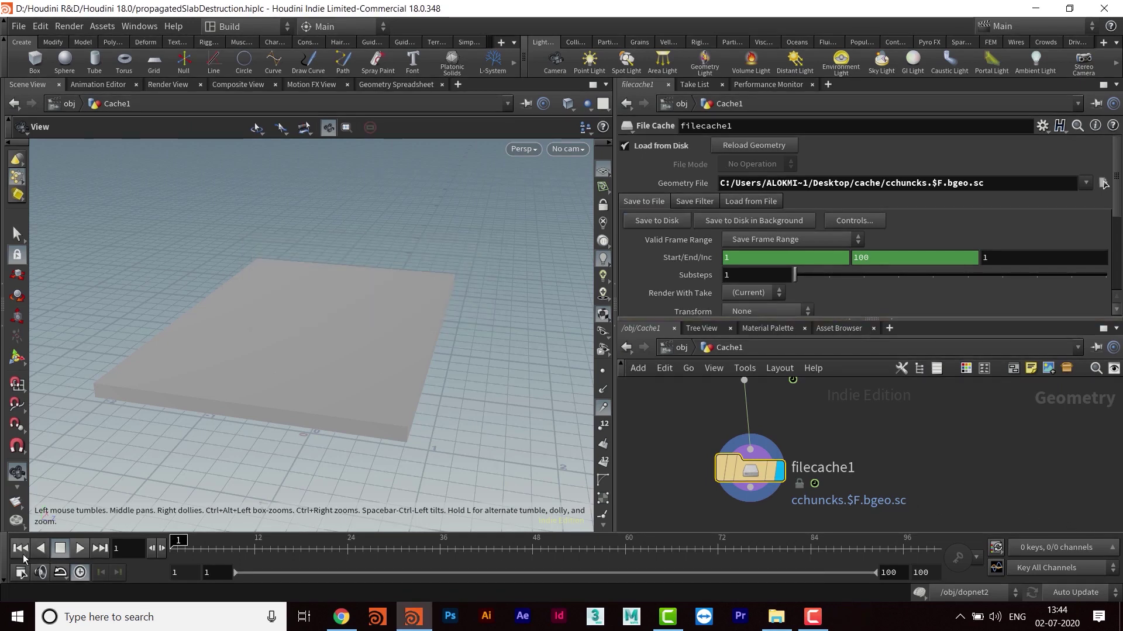
Step: At the object level, frame the whole slab in an enlarged viewport and play back the new cache from frame 1
{"action": "left_click", "coordinate": [681, 347]}
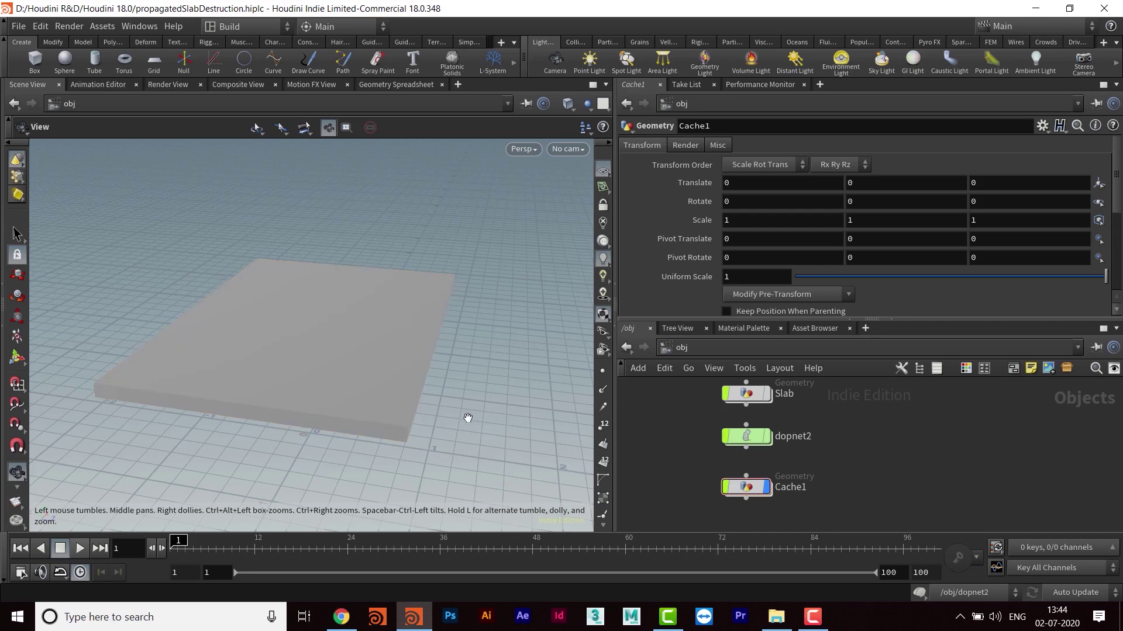
{"action": "key", "text": "ctrl+b"}
{"action": "left_click_drag", "start_coordinate": [648, 389], "coordinate": [676, 396]}
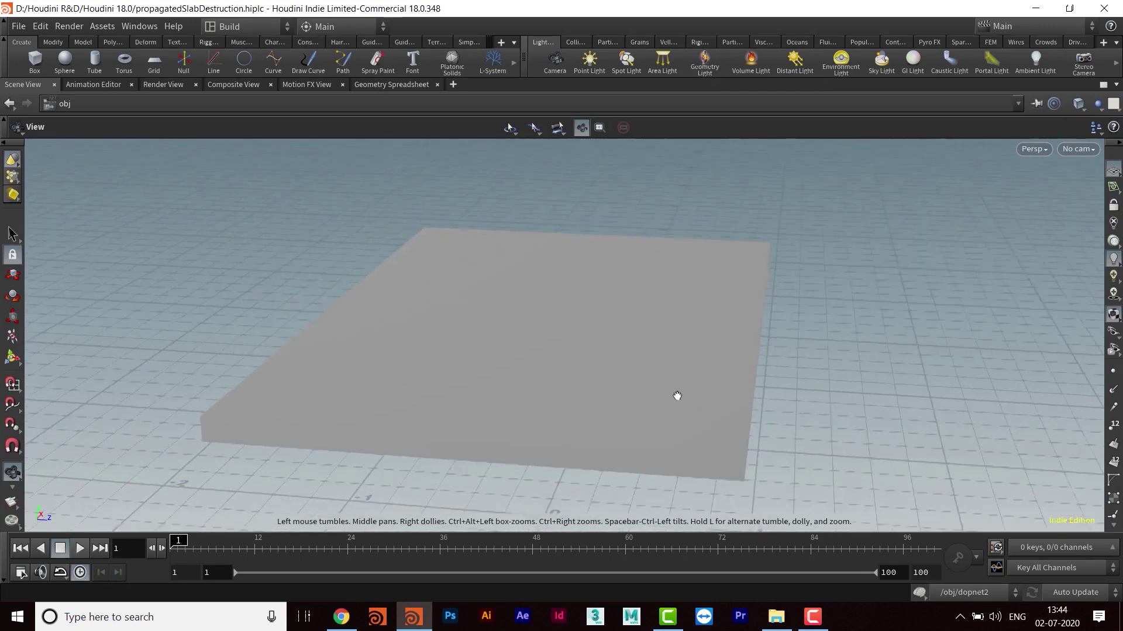
{"action": "right_click_drag", "start_coordinate": [677, 396], "coordinate": [619, 391]}
{"action": "middle_click_drag", "start_coordinate": [619, 392], "coordinate": [562, 319]}
{"action": "right_click_drag", "start_coordinate": [562, 319], "coordinate": [584, 323]}
{"action": "middle_click_drag", "start_coordinate": [584, 323], "coordinate": [604, 347]}
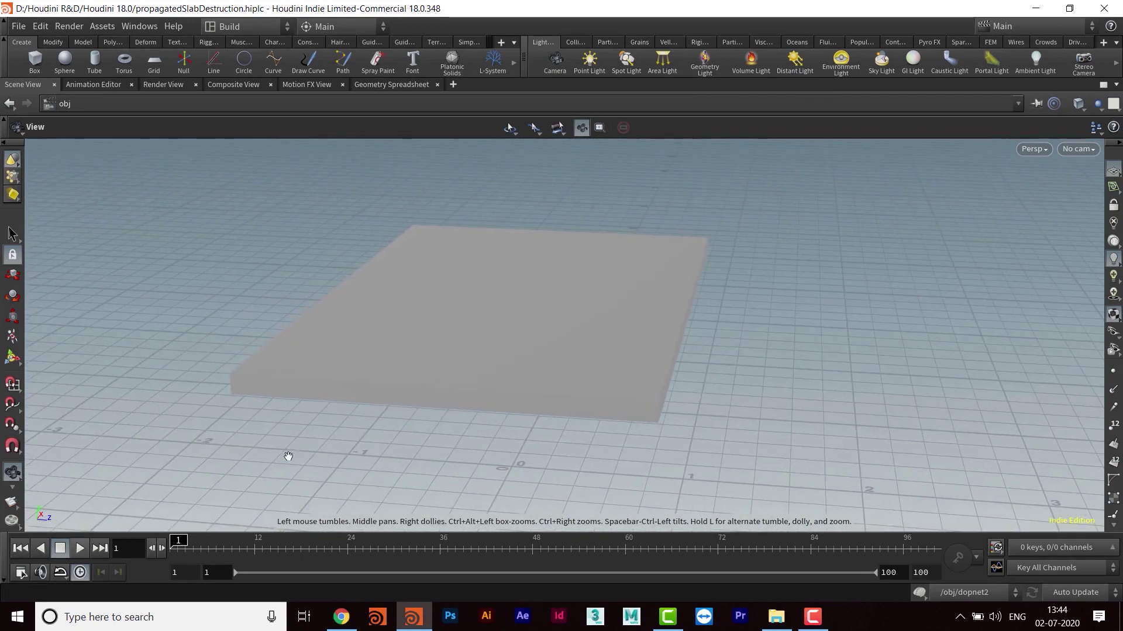
{"action": "left_click", "coordinate": [80, 548]}
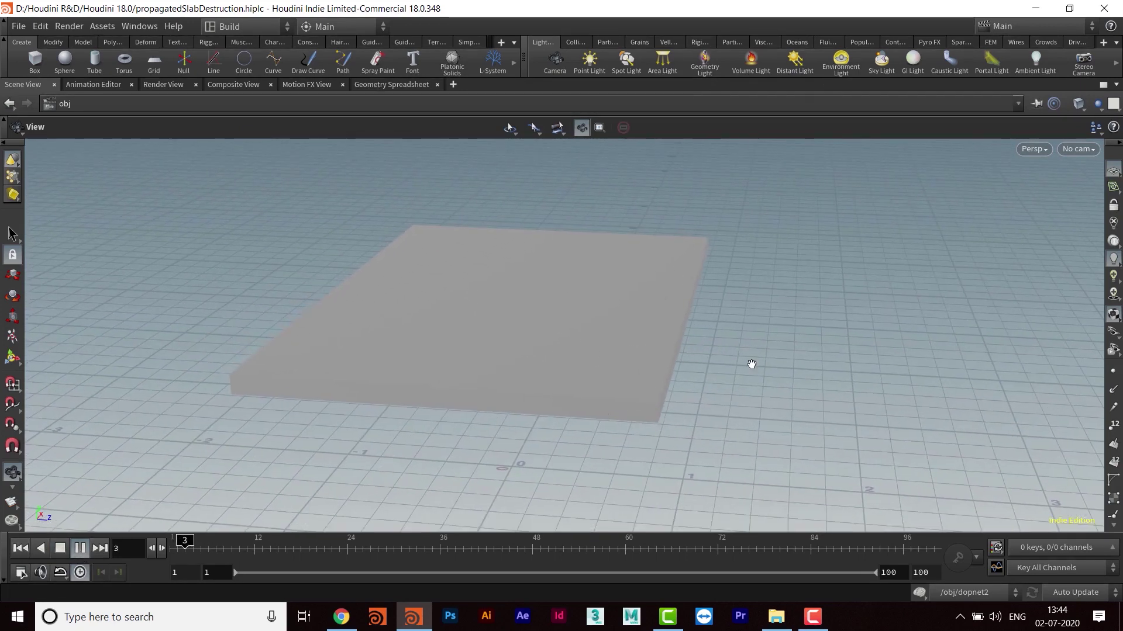